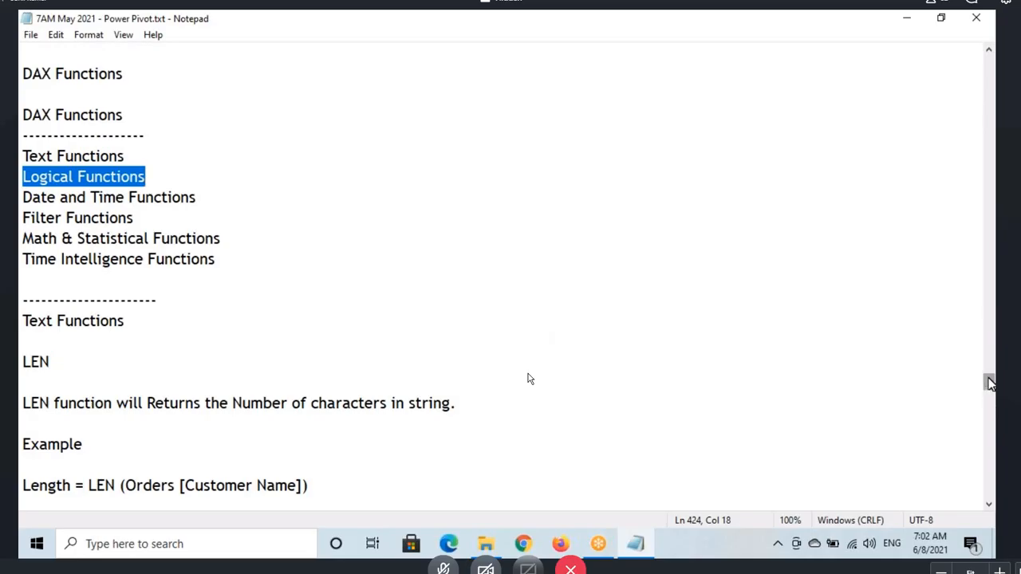
# Step: Place the insertion point below the Logical Functions heading near the end of the Power Pivot notes
pyautogui.moveTo(989, 382); pyautogui.dragTo(989, 456)
pyautogui.moveTo(36, 344); pyautogui.dragTo(162, 355)
pyautogui.click(163, 355)
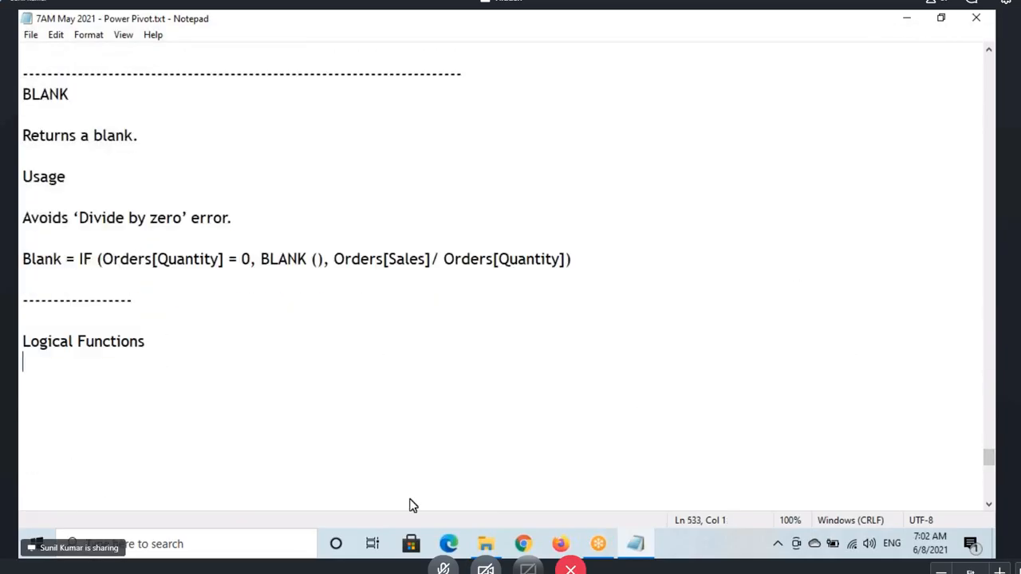
# Step: Open DAX Functions Logical.txt from the DAX folder in a maximized window
pyautogui.click(485, 544)
pyautogui.click(64, 279)
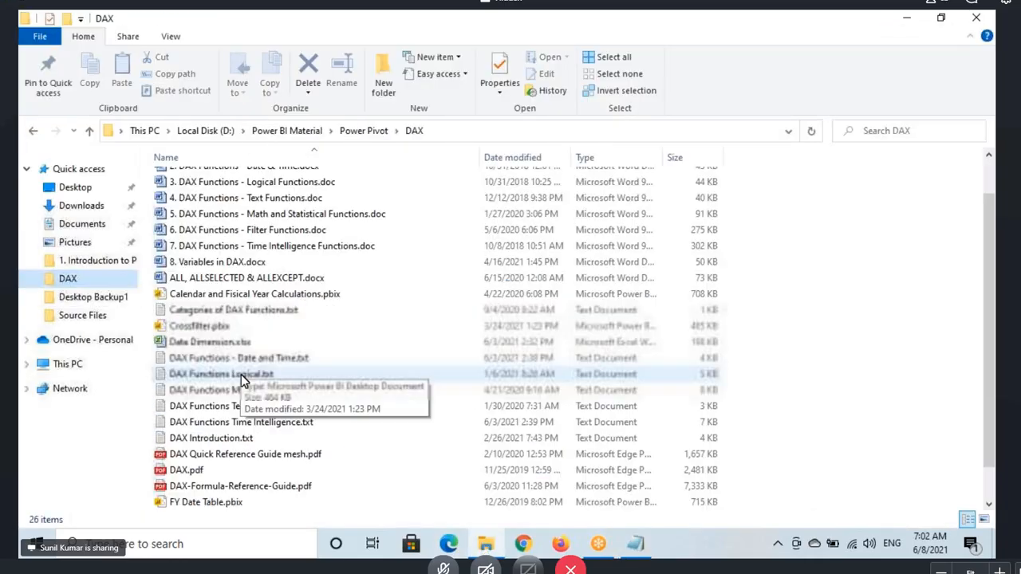
pyautogui.scroll(-1, 223, 367)
pyautogui.doubleClick(229, 343)
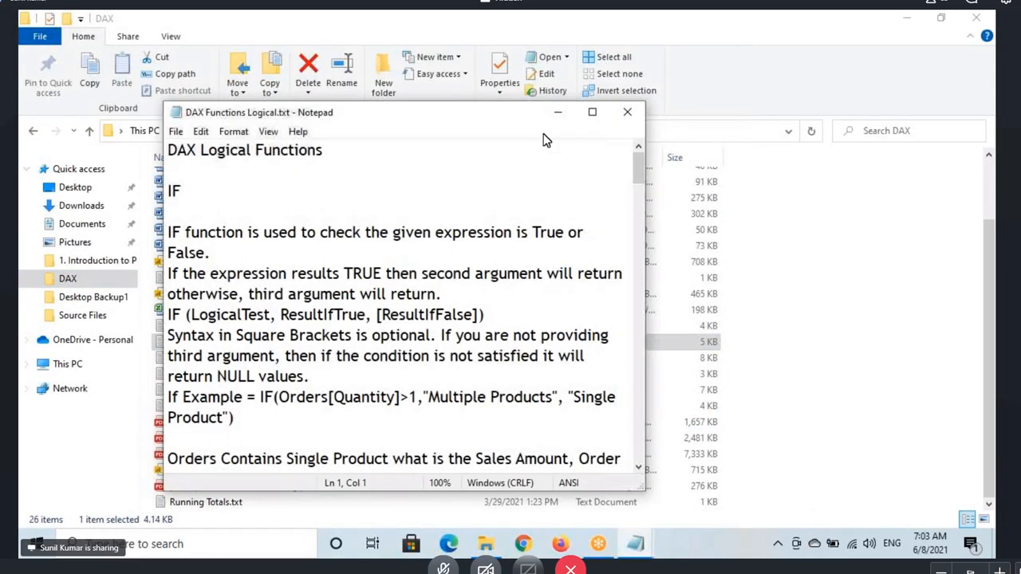
pyautogui.click(592, 114)
# Step: Copy the entire text of DAX Functions Logical.txt into the Power Pivot notes below the Logical Functions heading, closing the source file
pyautogui.hotkey('ctrl', 'a')
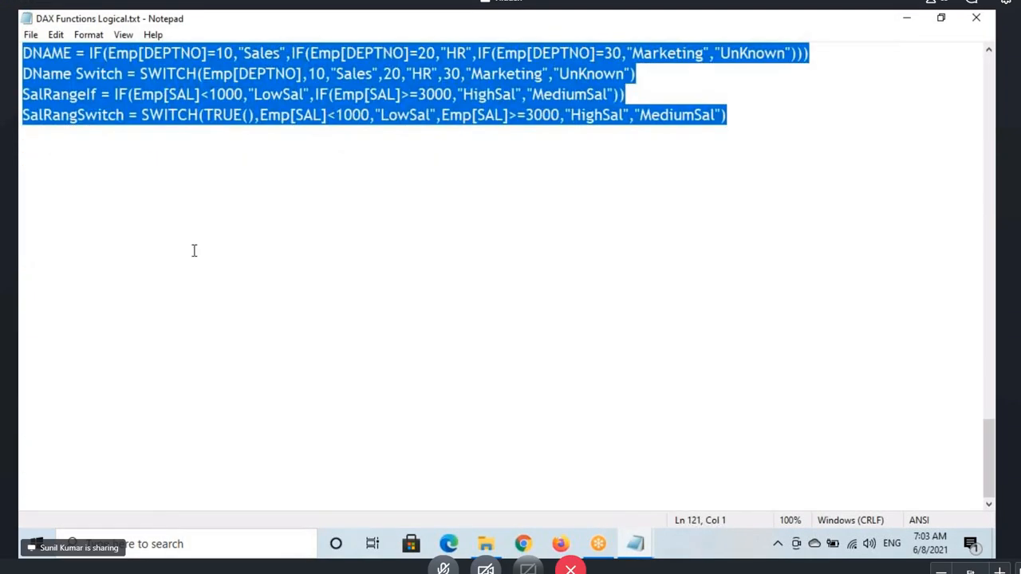
pyautogui.scroll(4, 738, 300)
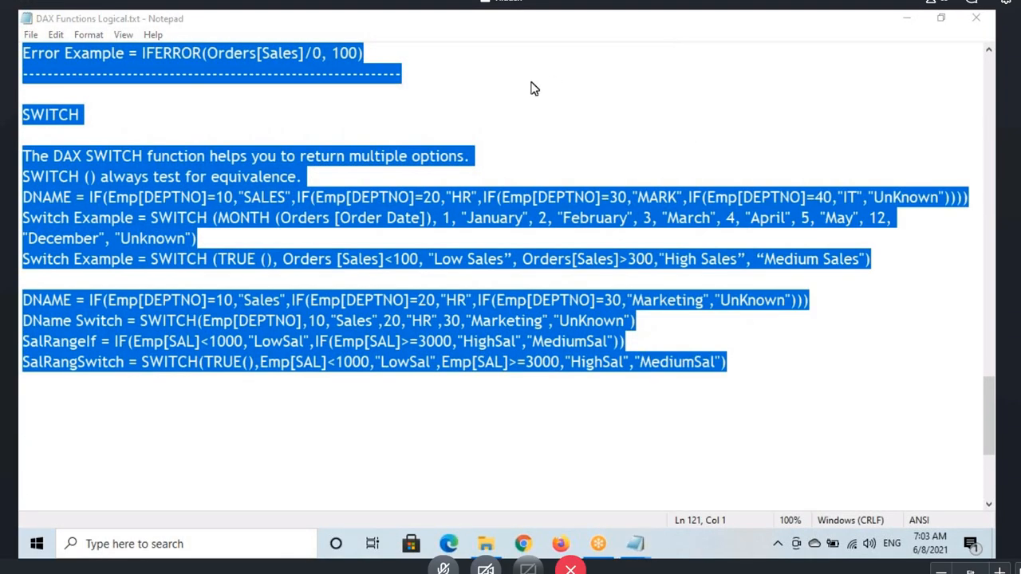
pyautogui.click(982, 21)
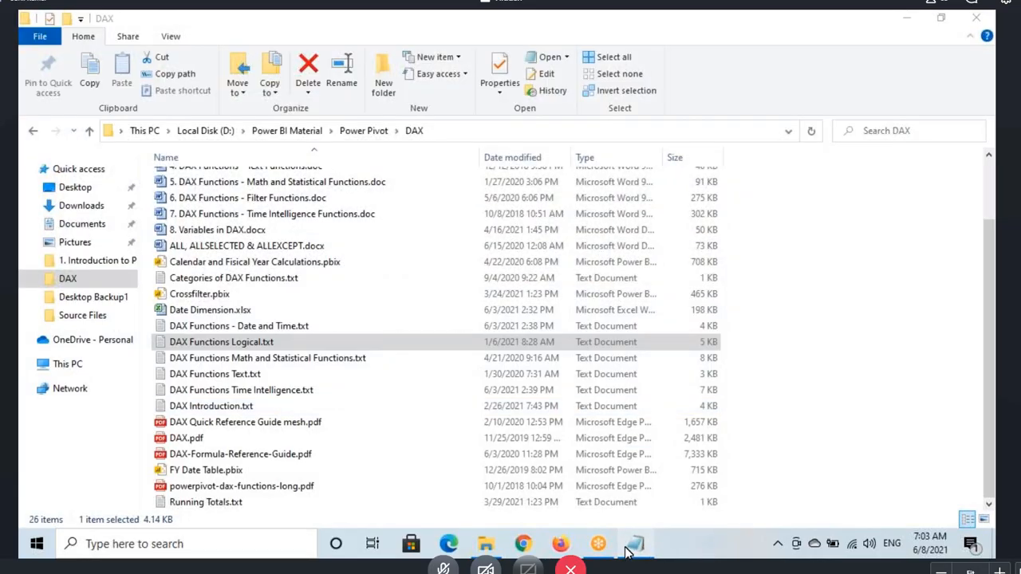
pyautogui.click(630, 549)
pyautogui.hotkey('ctrl', 'v')
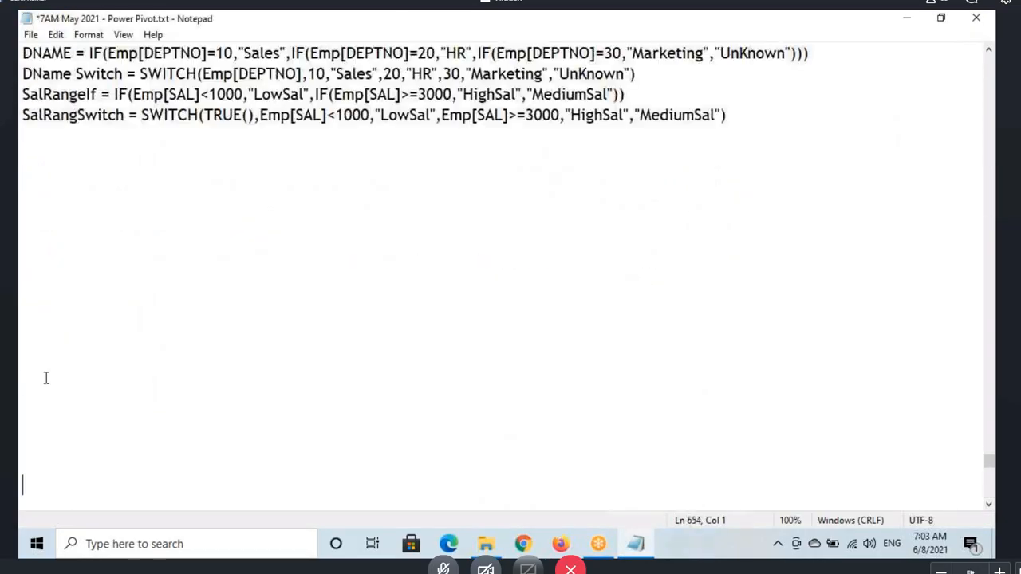
# Step: Review the pasted logical function notes back up to the IF heading at their beginning
pyautogui.scroll(12, 46, 378)
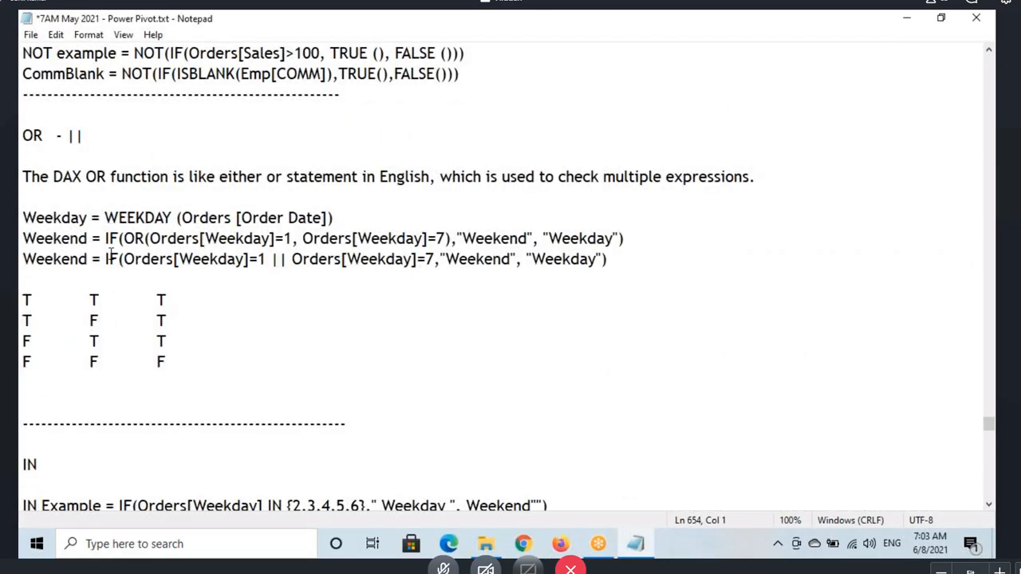
pyautogui.scroll(10, 111, 254)
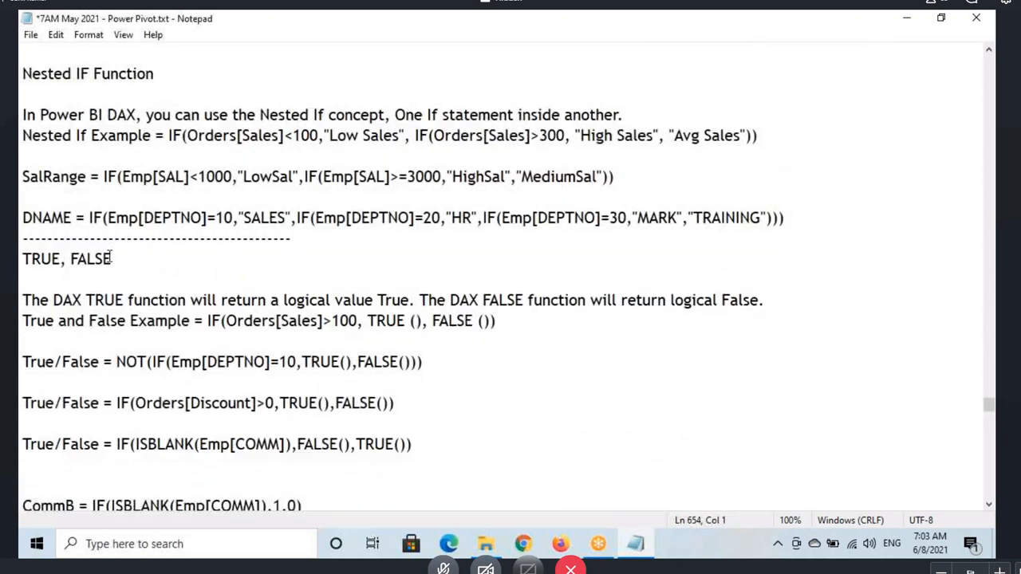
pyautogui.scroll(5, 111, 257)
pyautogui.moveTo(23, 156); pyautogui.dragTo(66, 165)
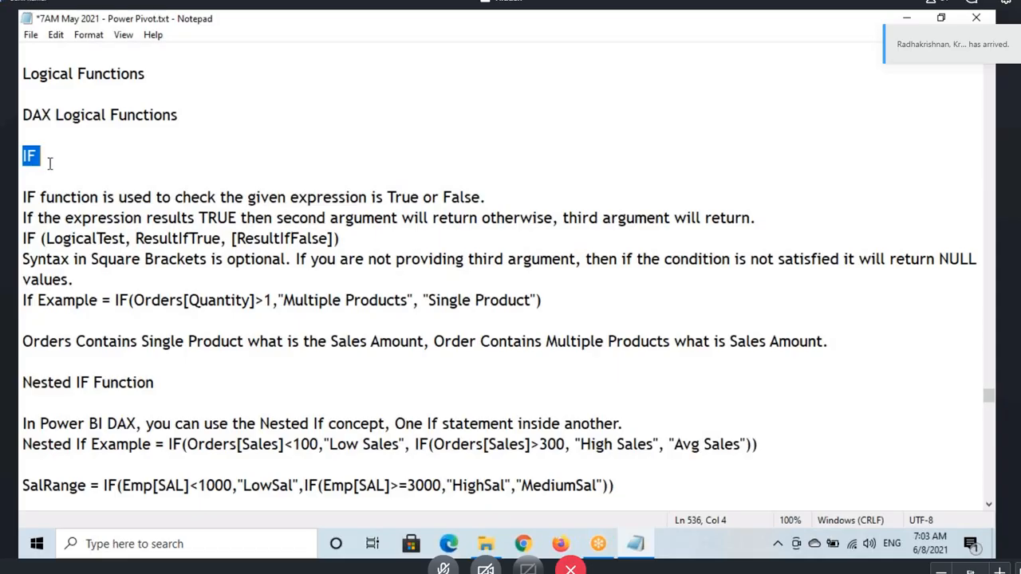
pyautogui.click(49, 163)
pyautogui.click(26, 94)
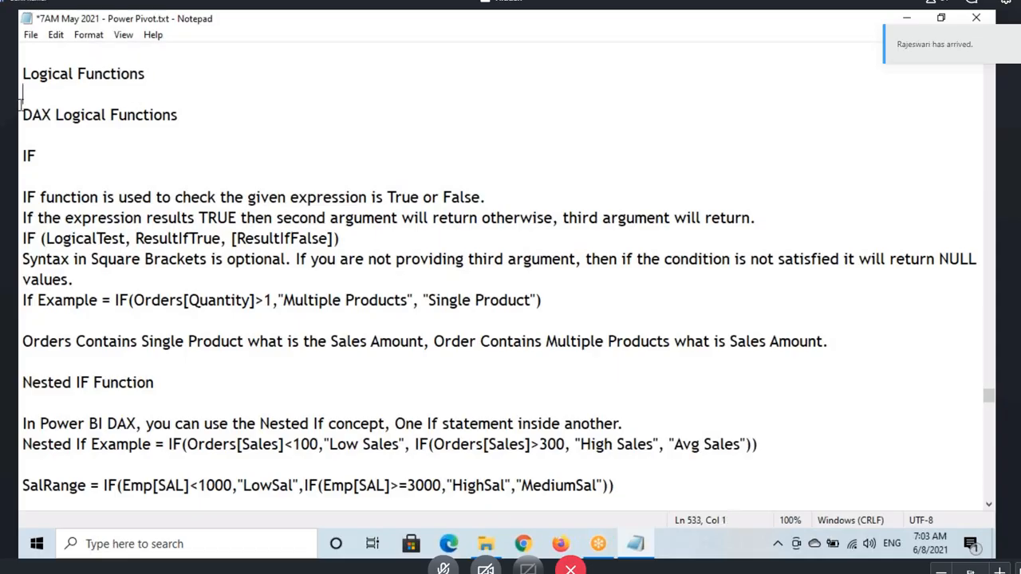
pyautogui.scroll(2, 69, 268)
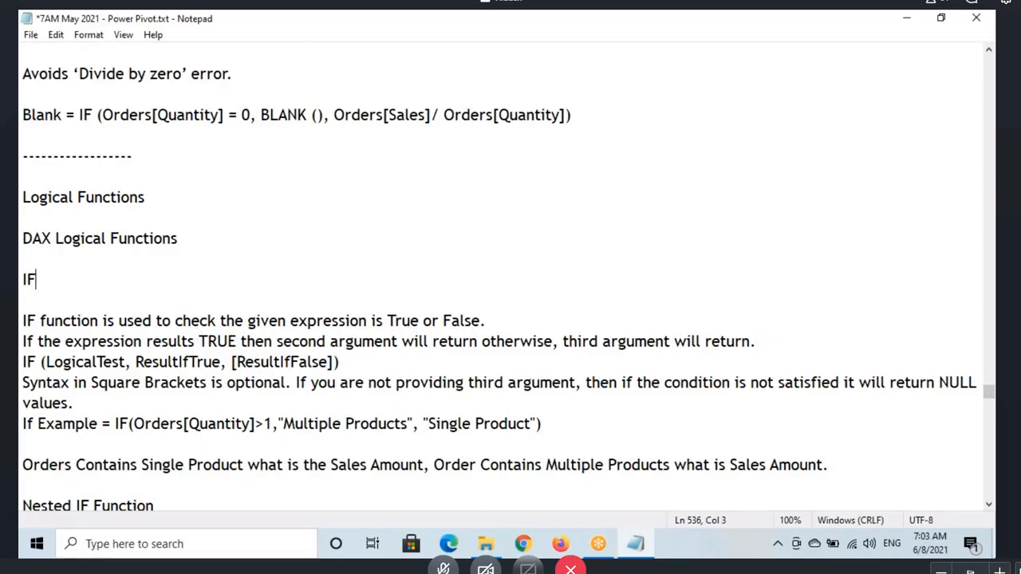
# Step: Launch Power BI Desktop from the desktop and return to the Power Pivot notes
pyautogui.click(636, 542)
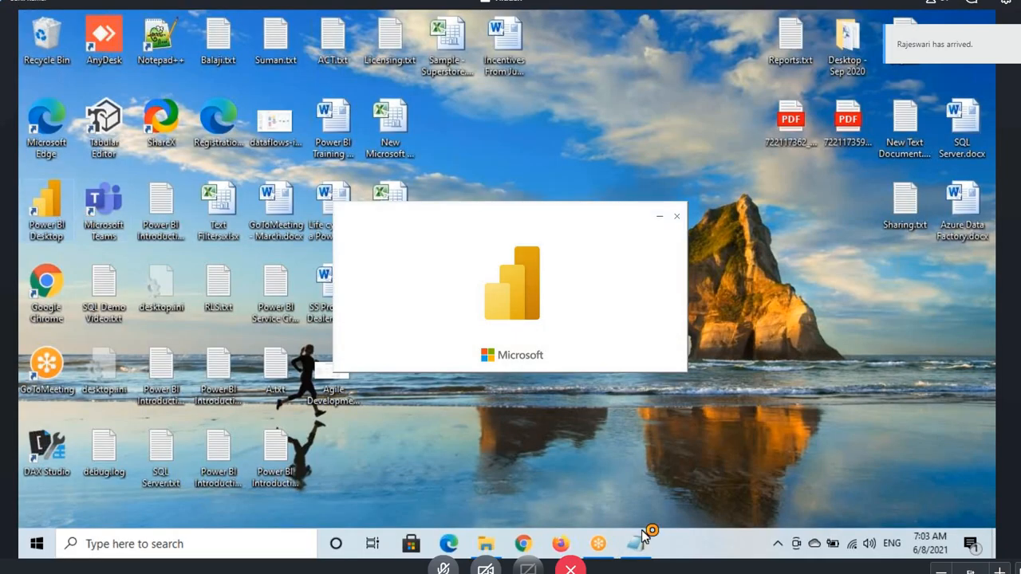
pyautogui.click(636, 542)
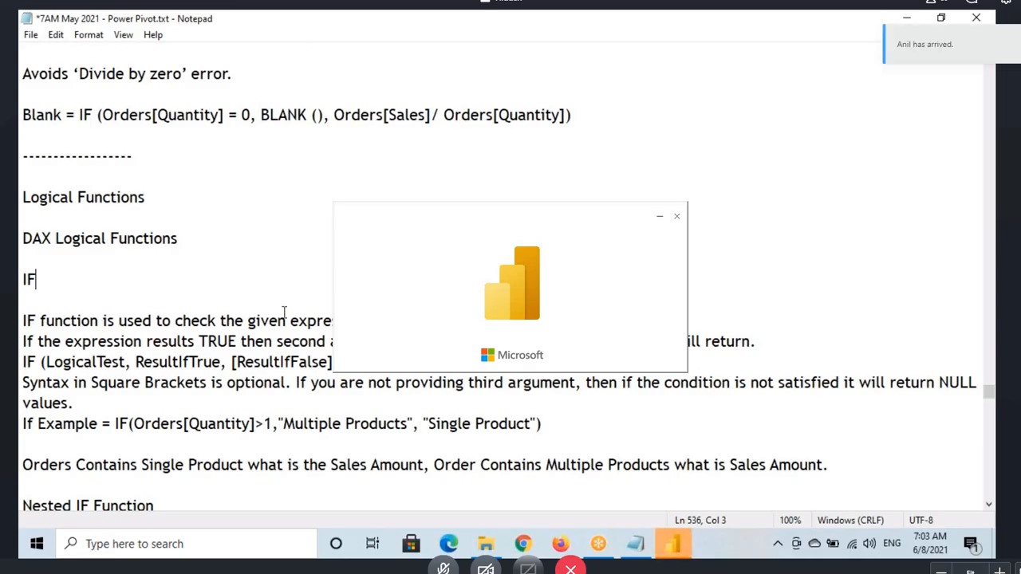
# Step: Highlight the IF example formula and the question on single versus multiple product sales in the notes
pyautogui.scroll(-3, 281, 312)
pyautogui.moveTo(22, 239); pyautogui.dragTo(558, 239)
pyautogui.click(706, 238)
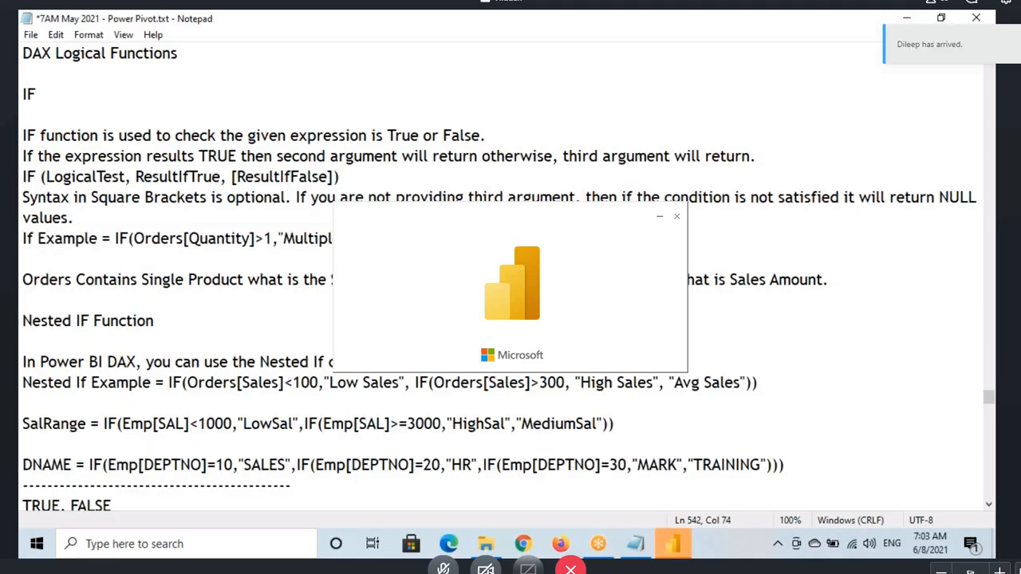
pyautogui.press('Left')
pyautogui.press('Left')
pyautogui.press('Left')
pyautogui.press('Left')
pyautogui.press('Left')
pyautogui.press('Left')
pyautogui.press('Left')
pyautogui.press('Left')
pyautogui.press('Left')
pyautogui.press('Left')
pyautogui.press('Left')
pyautogui.press('Left')
pyautogui.press('Left')
pyautogui.press('Left')
pyautogui.press('Left')
pyautogui.press('Left')
pyautogui.press('Left')
pyautogui.press('Left')
pyautogui.press('Left')
pyautogui.press('Left')
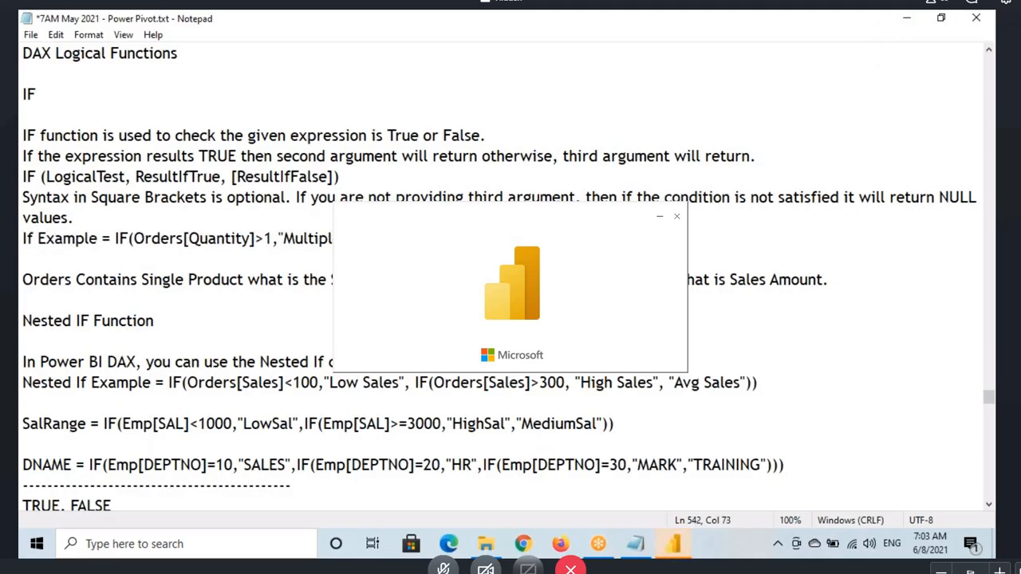
pyautogui.moveTo(830, 281); pyautogui.dragTo(19, 238)
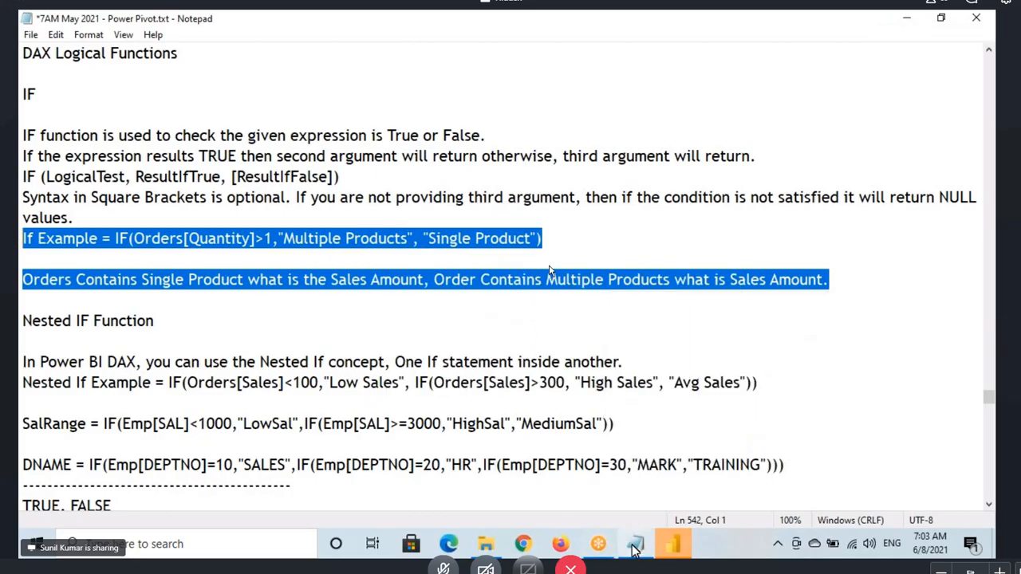
# Step: Switch to Power BI Desktop, close its start screen and discard the auto-recovered files
pyautogui.click(667, 549)
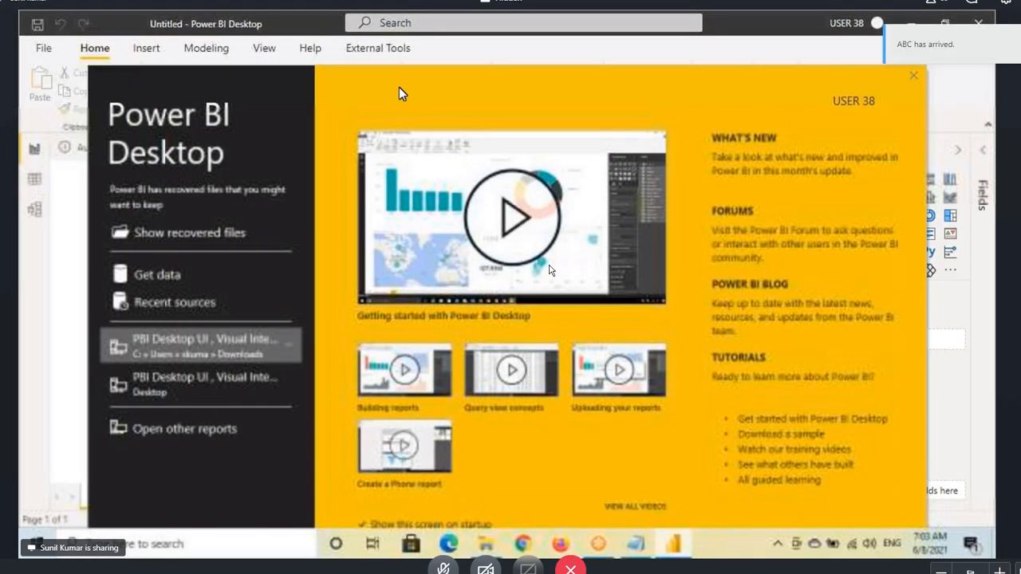
pyautogui.click(913, 74)
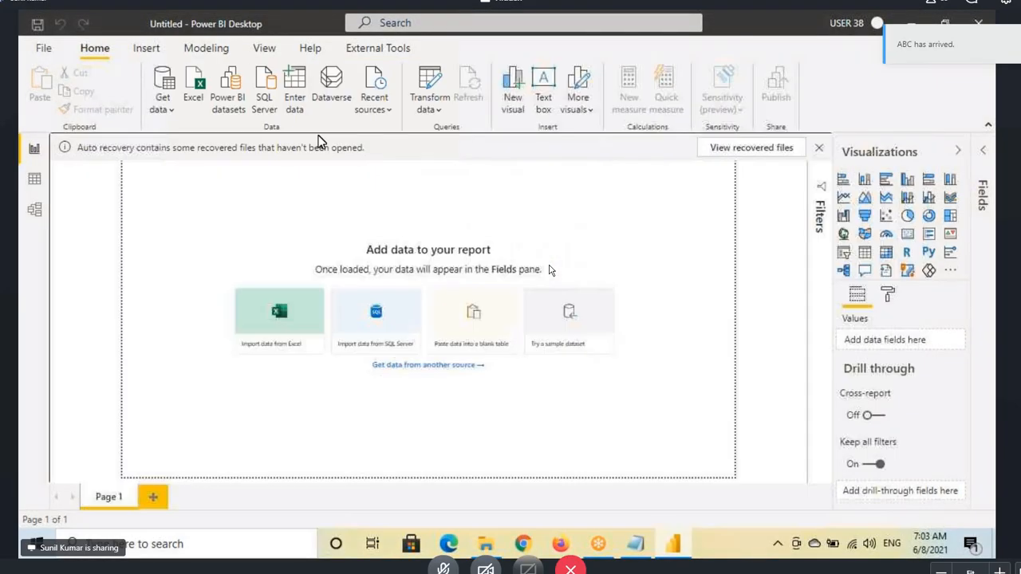
pyautogui.click(636, 544)
pyautogui.press('Delete')
pyautogui.click(672, 542)
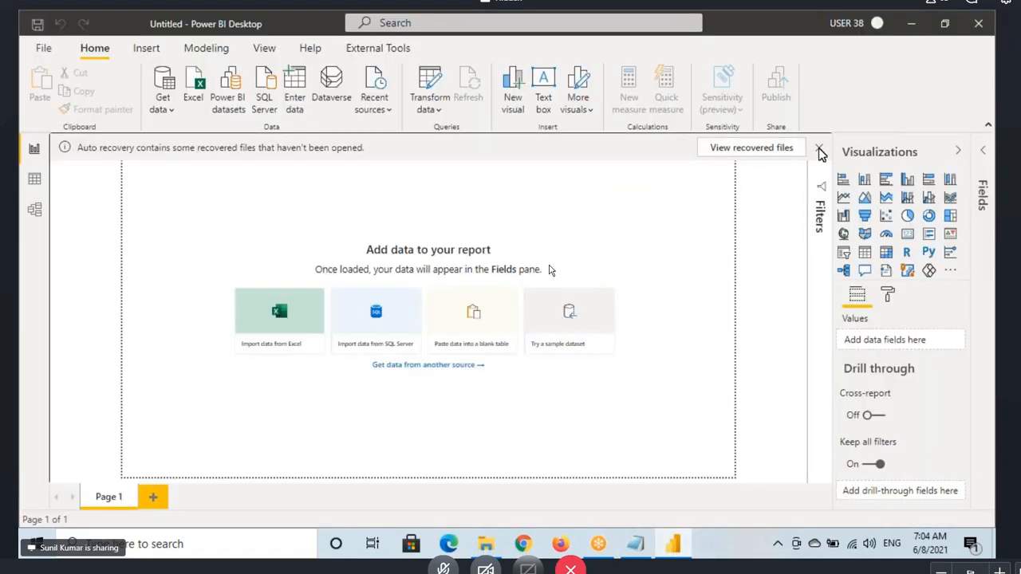
pyautogui.click(818, 148)
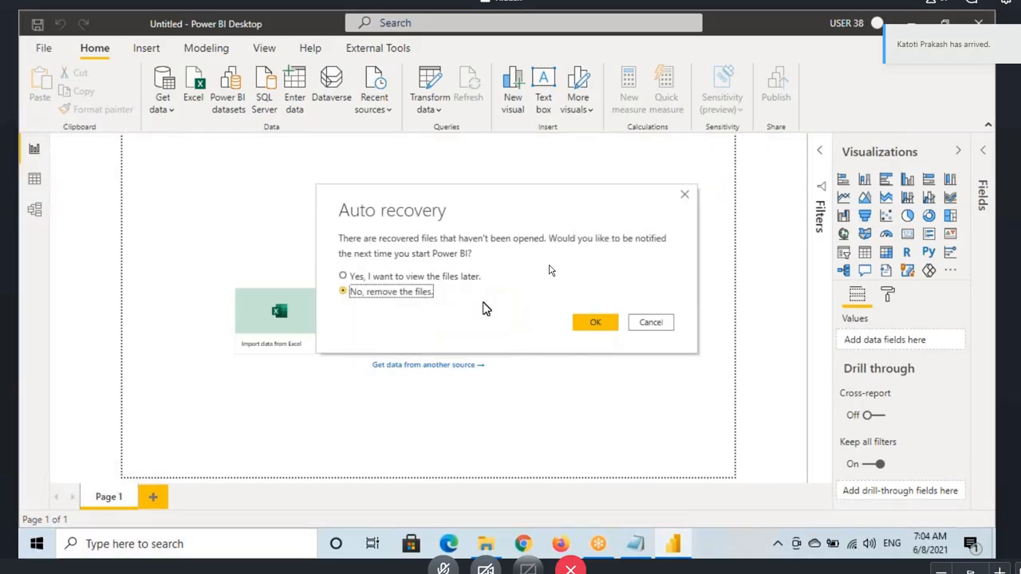
pyautogui.click(595, 323)
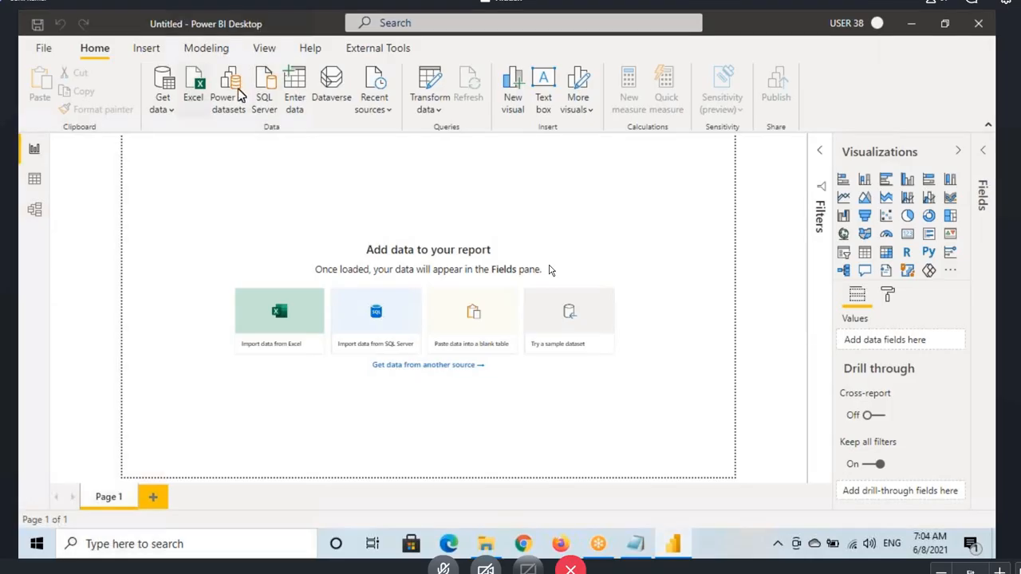
# Step: Load the Emp, Dept and Manager sheets from the EmpDept.xlsx workbook
pyautogui.click(162, 102)
pyautogui.click(190, 161)
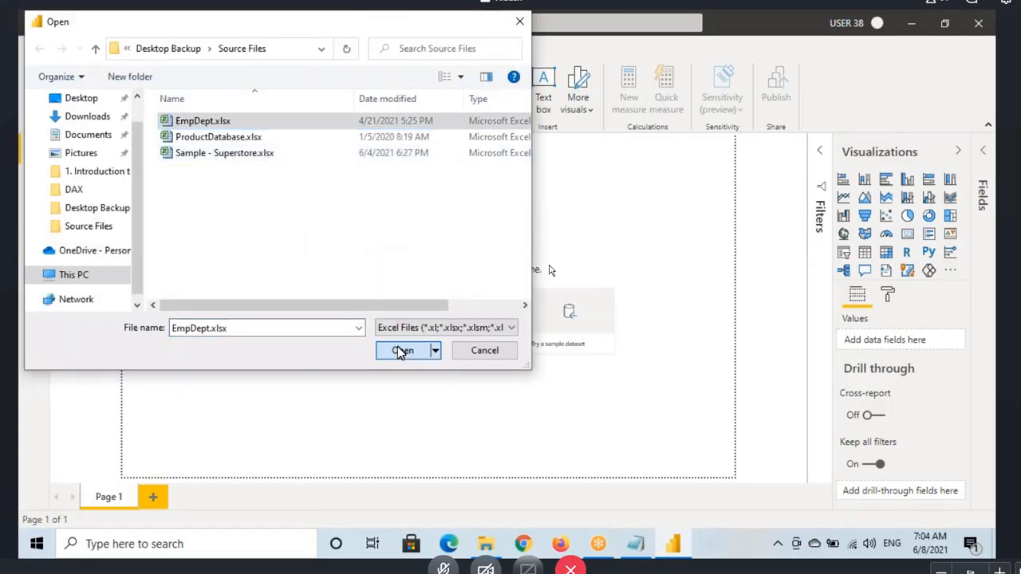
pyautogui.click(403, 350)
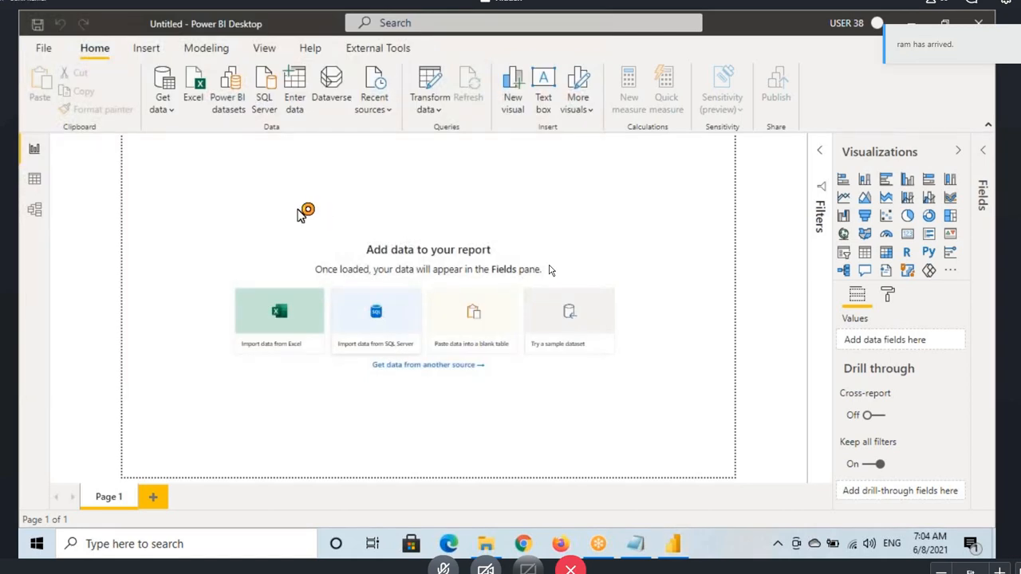
pyautogui.click(218, 232)
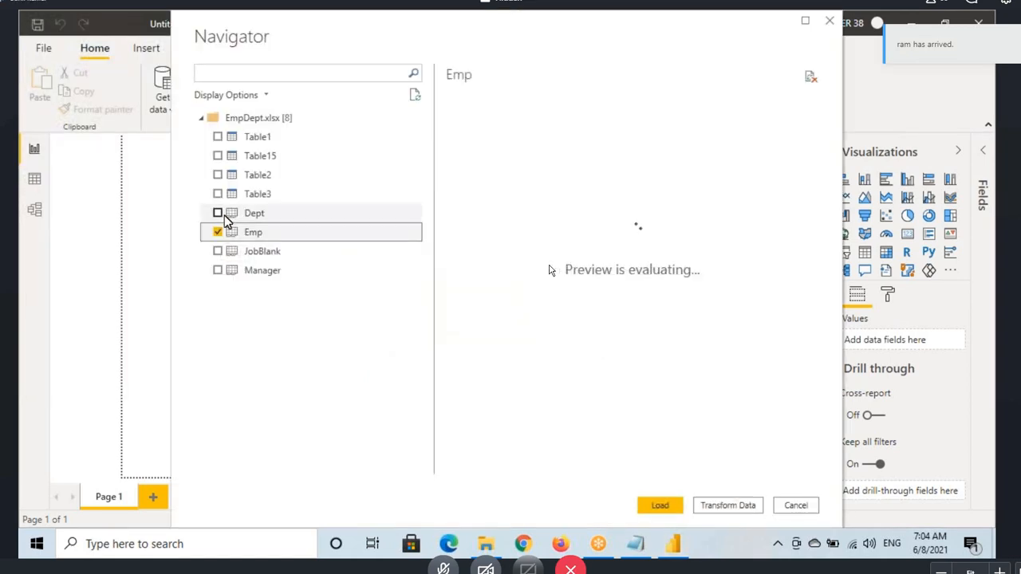
pyautogui.click(218, 213)
pyautogui.click(218, 271)
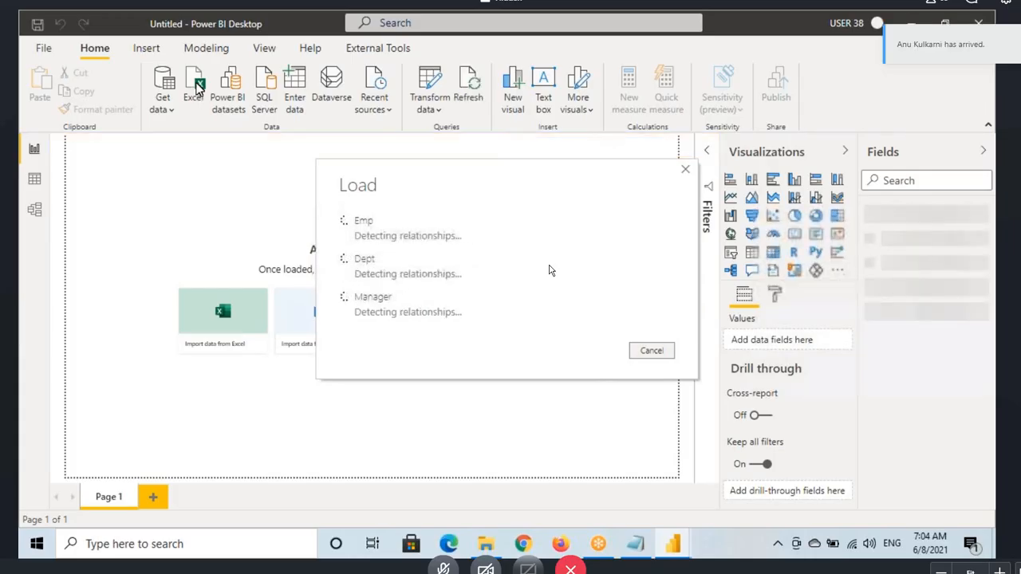
# Step: Load the Orders table from the Sample - Superstore.xlsx workbook
pyautogui.click(199, 86)
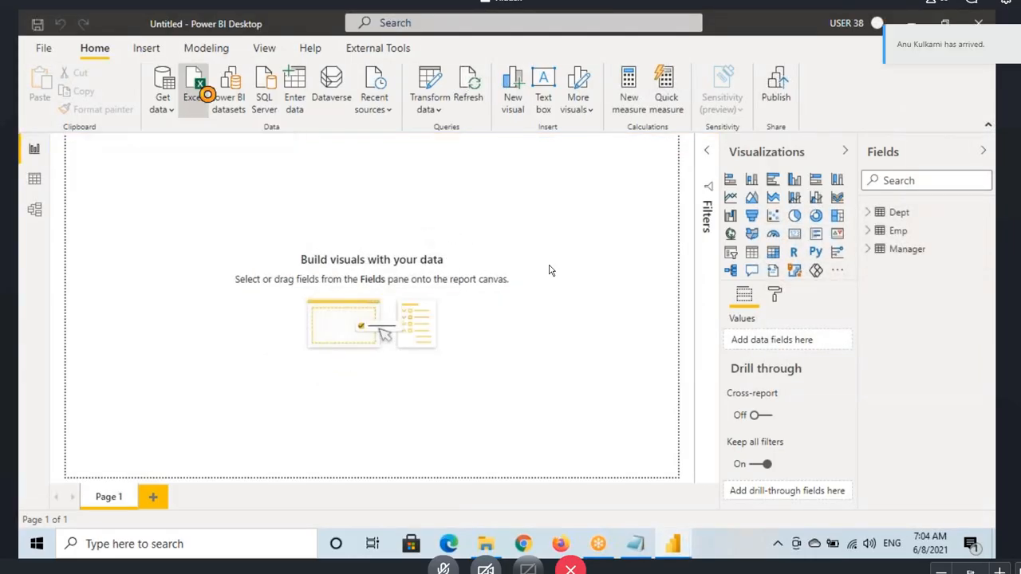
pyautogui.click(196, 153)
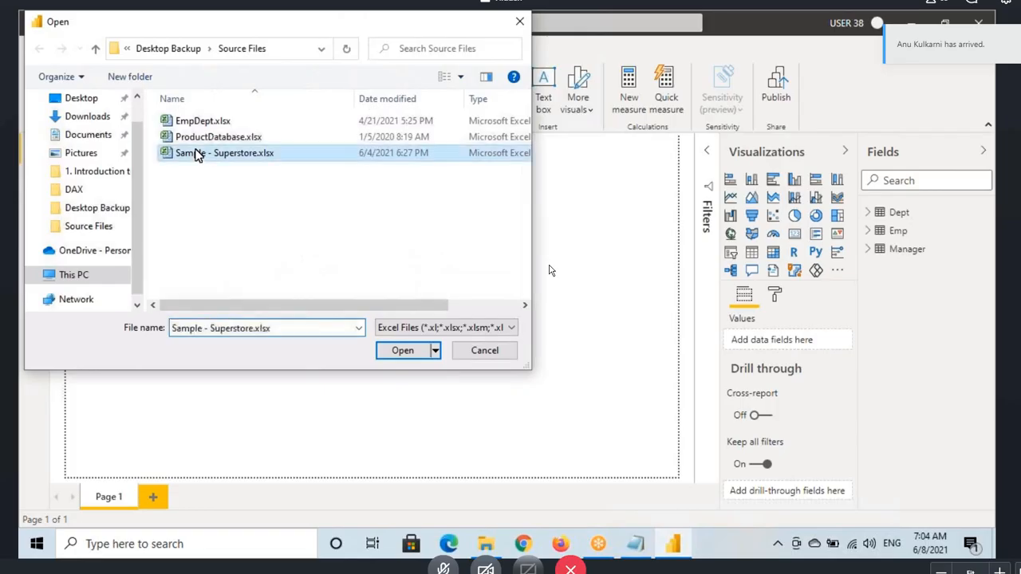
pyautogui.click(405, 357)
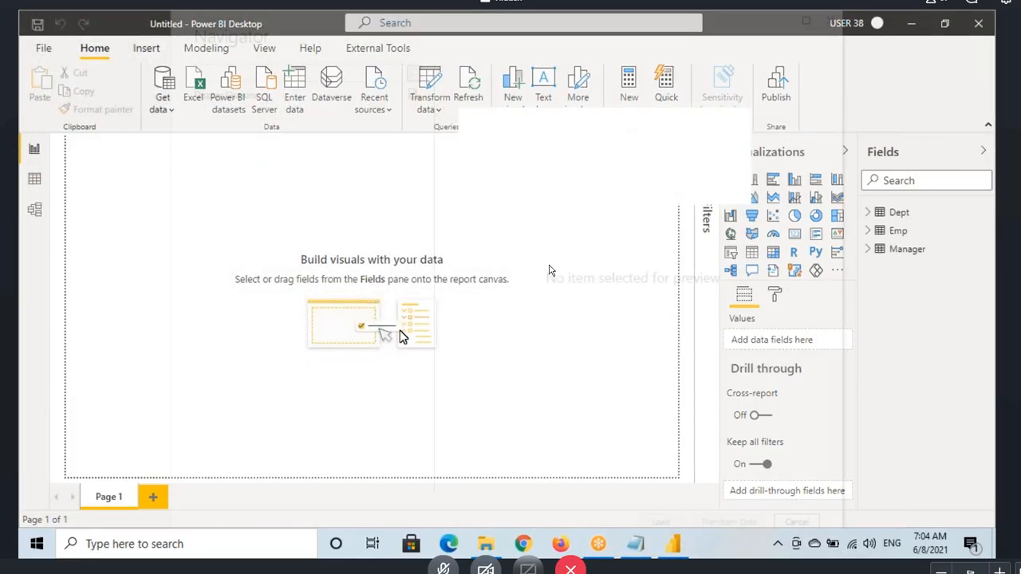
pyautogui.click(218, 136)
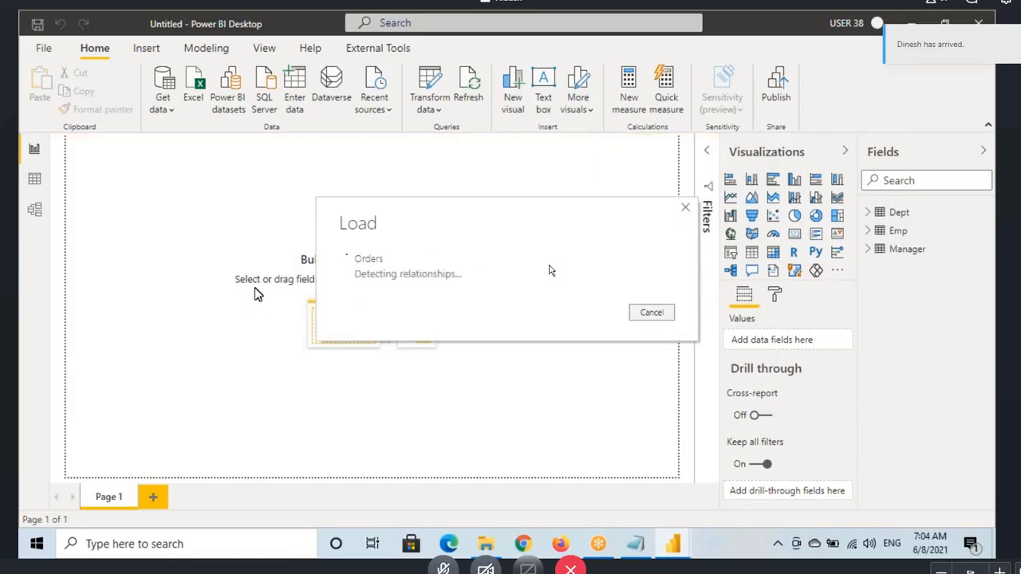
# Step: Show the data model diagram with Properties and Fields collapsed and all tables fitted to the window
pyautogui.click(33, 210)
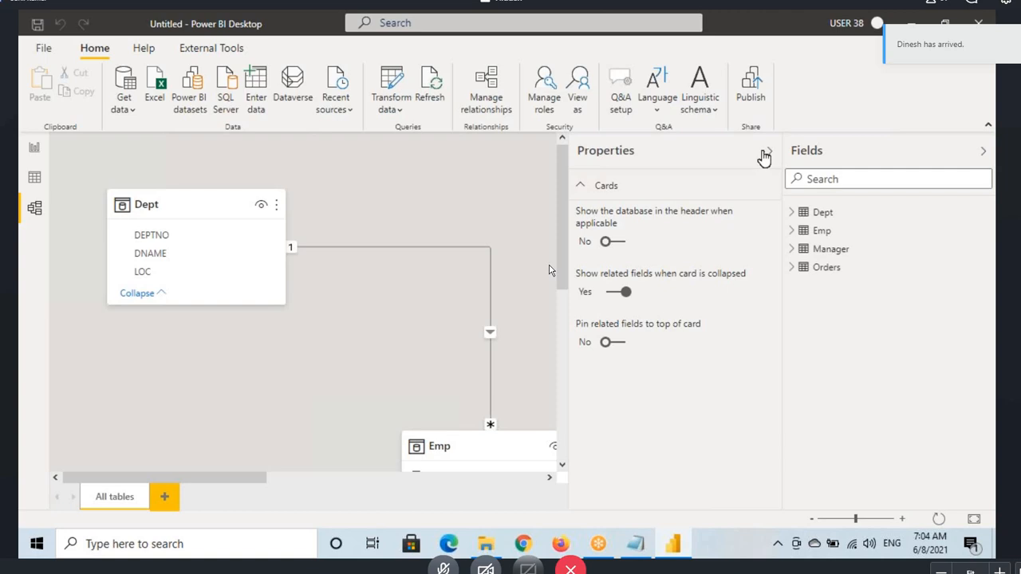
pyautogui.click(764, 153)
pyautogui.click(984, 151)
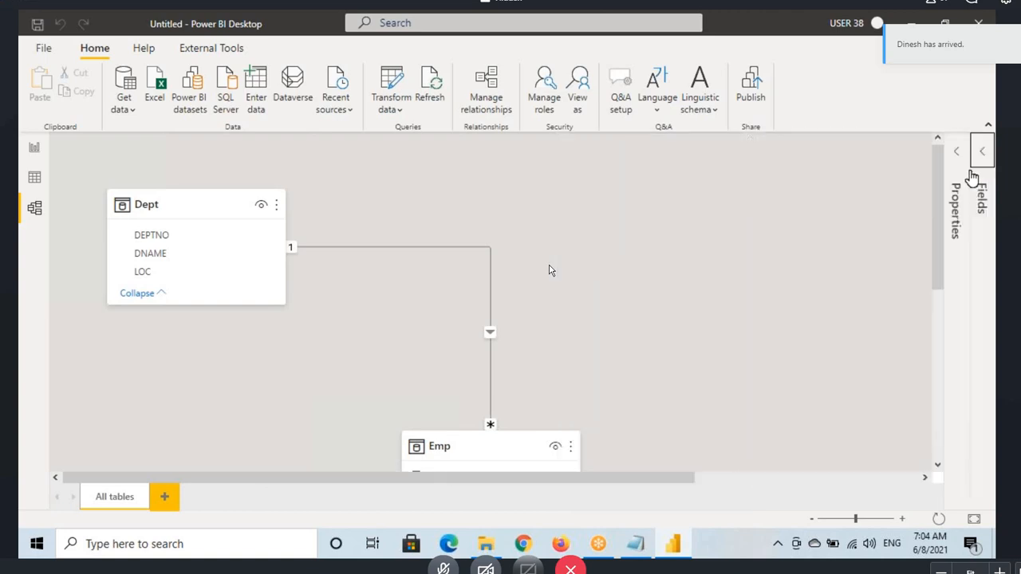
pyautogui.click(974, 519)
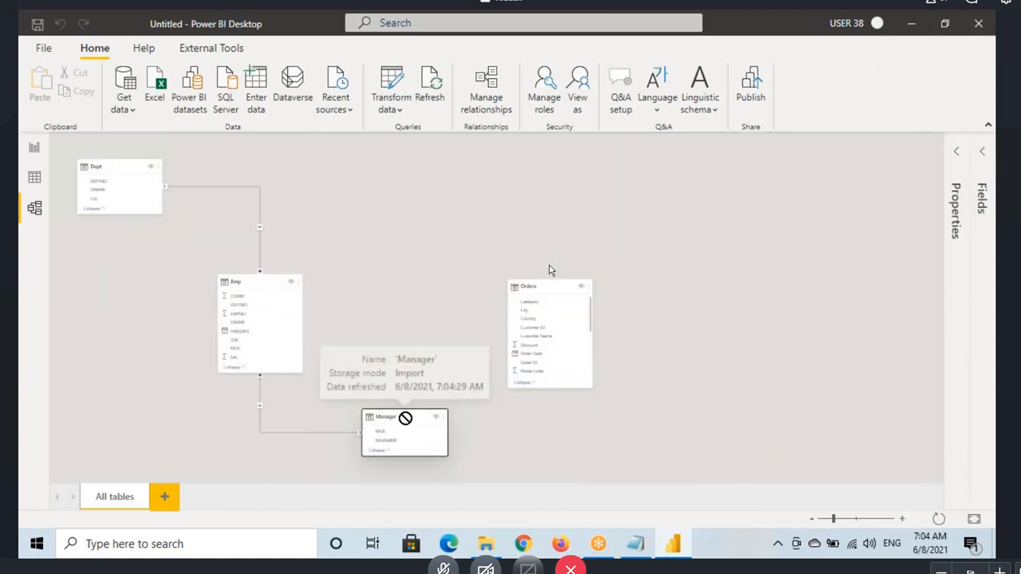
# Step: Rearrange the model diagram so the Emp, Manager and Orders tables sit higher, closer to the Dept table's level
pyautogui.moveTo(403, 417); pyautogui.dragTo(391, 237)
pyautogui.moveTo(254, 216); pyautogui.dragTo(253, 179)
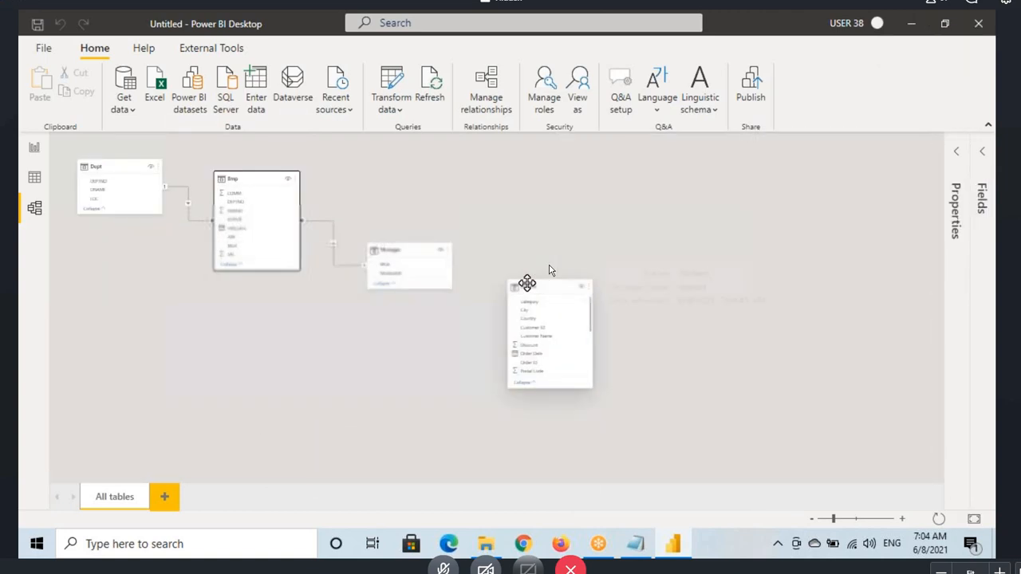
pyautogui.moveTo(524, 284); pyautogui.dragTo(516, 199)
pyautogui.rightClick(364, 348)
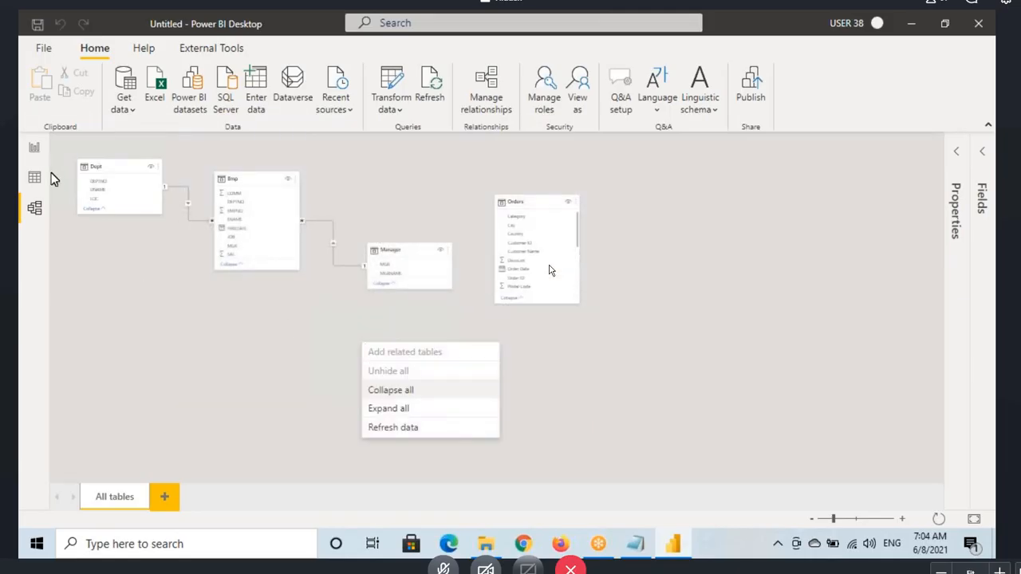
# Step: Show the rows of the Emp table in the data view
pyautogui.click(34, 148)
pyautogui.click(34, 148)
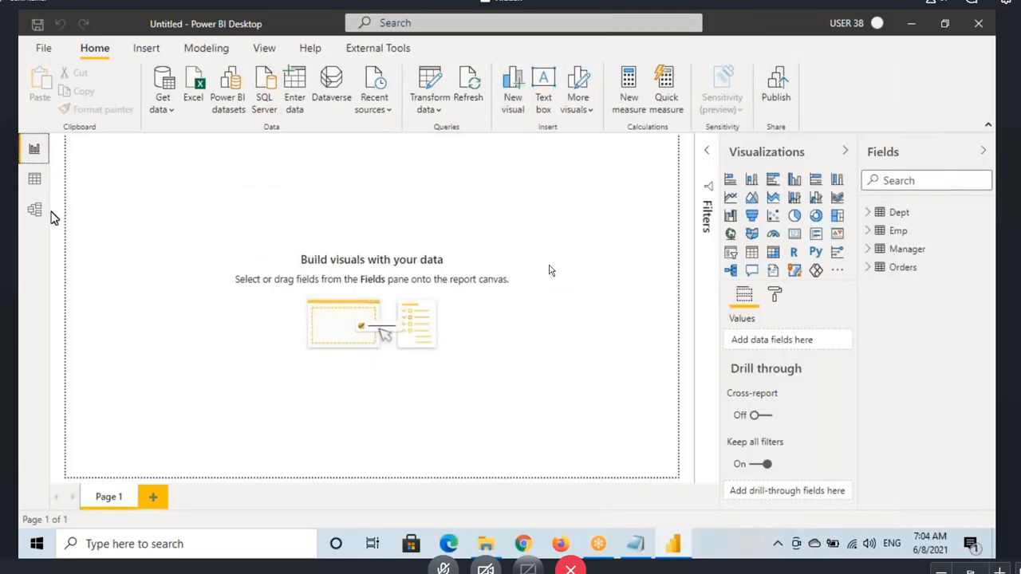
pyautogui.click(24, 189)
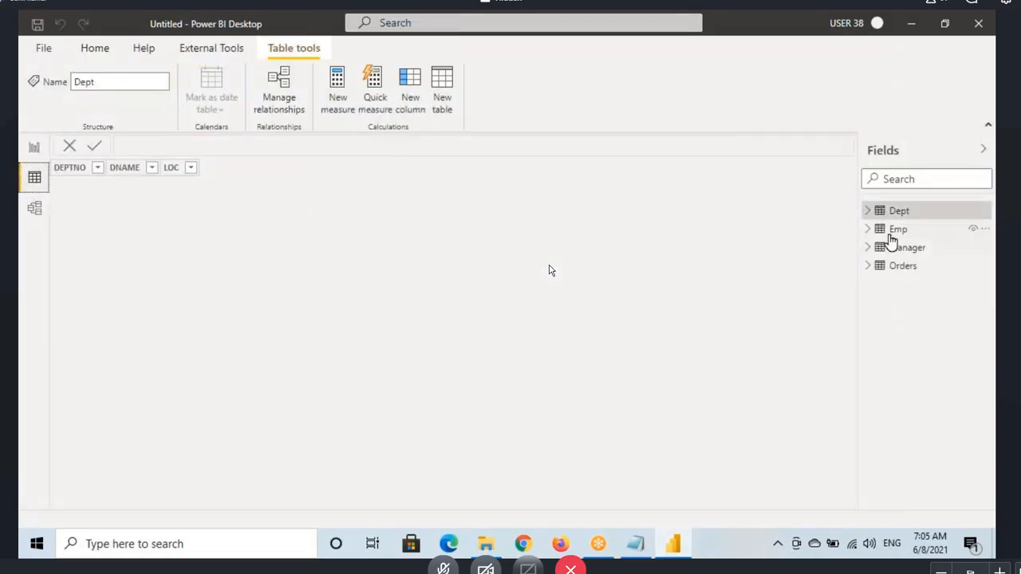
pyautogui.click(895, 230)
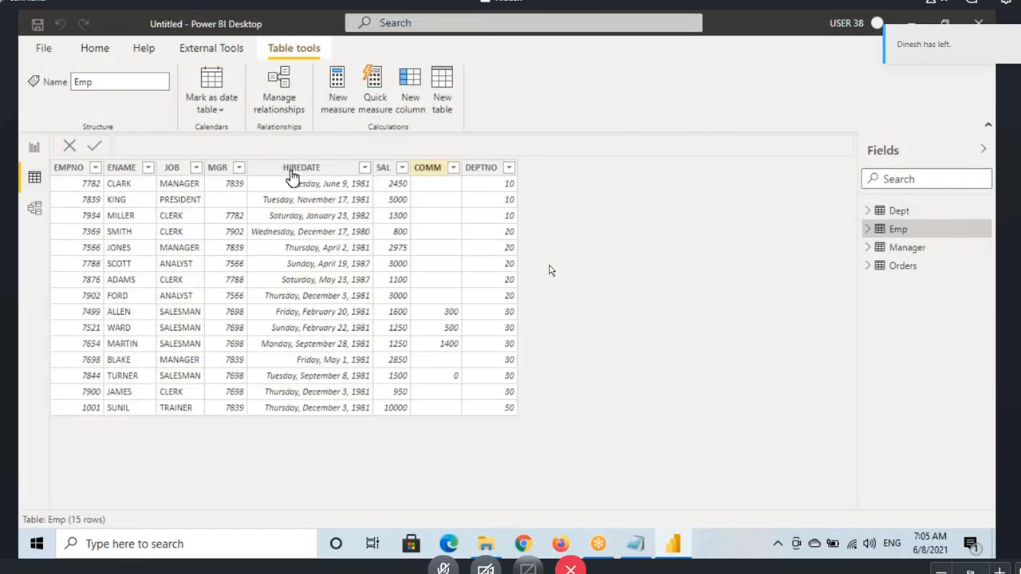
# Step: Insert a table visual on the report page and set the page view to actual size
pyautogui.click(35, 148)
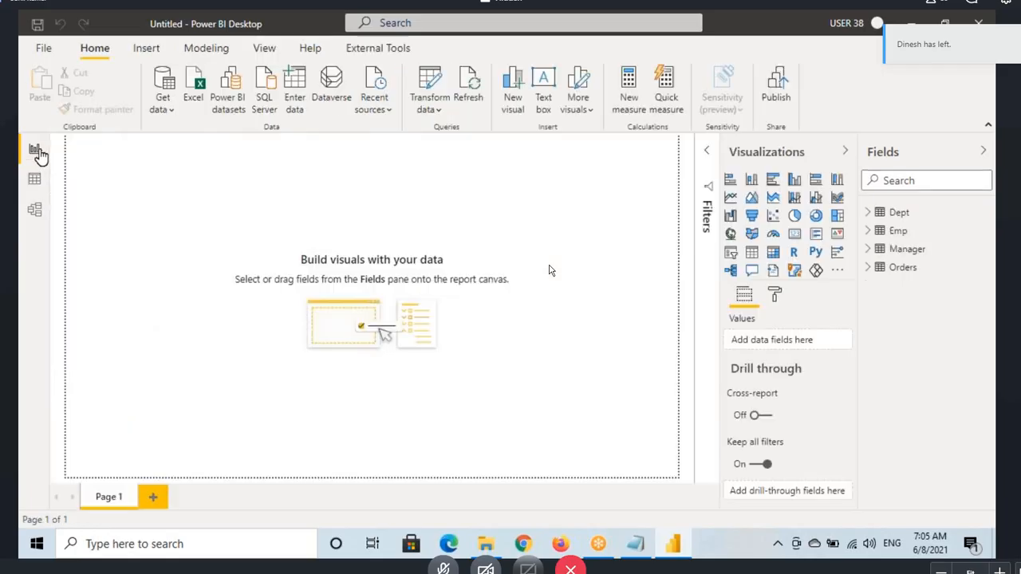
pyautogui.click(752, 253)
pyautogui.click(264, 48)
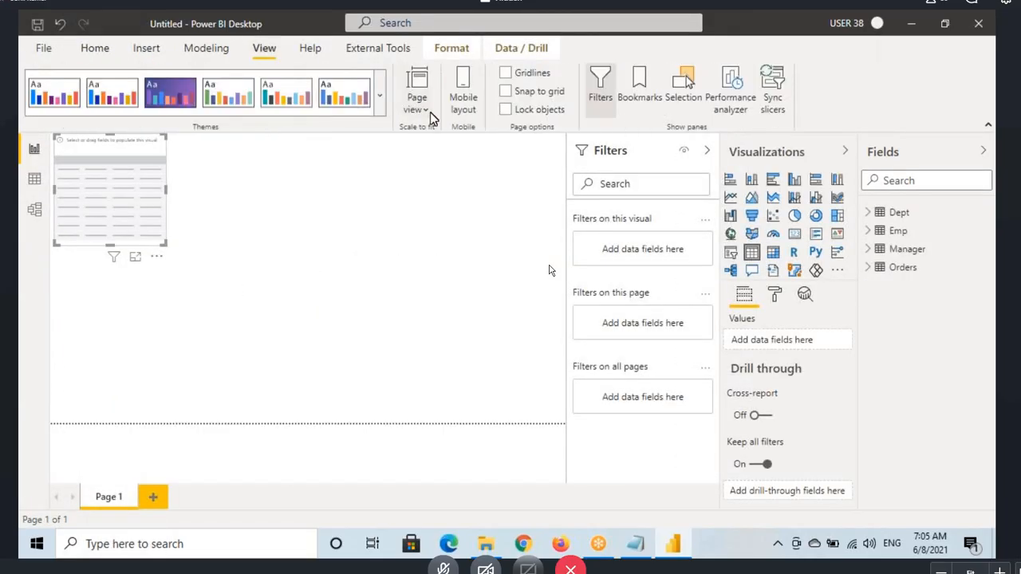
pyautogui.click(430, 111)
pyautogui.click(444, 180)
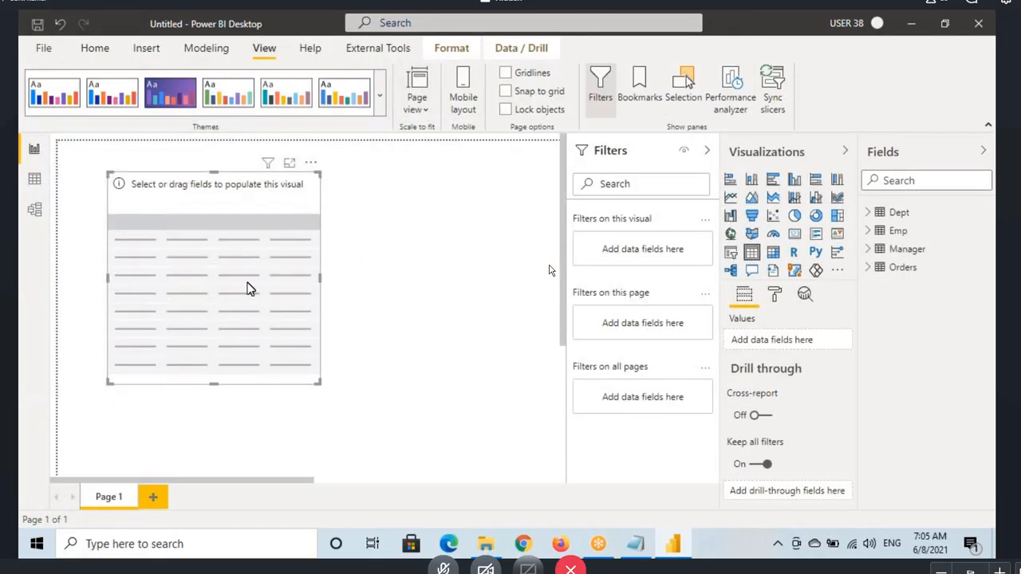
# Step: Add the Emp table's ENAME, JOB and SAL fields to the table visual and make it tall enough for every employee row
pyautogui.click(869, 232)
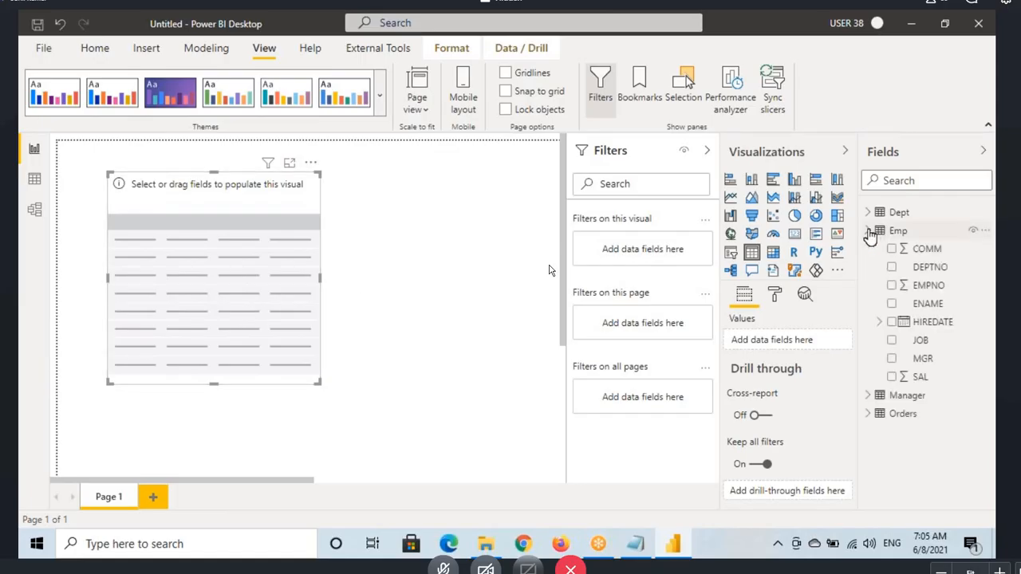
pyautogui.moveTo(928, 304); pyautogui.dragTo(145, 232)
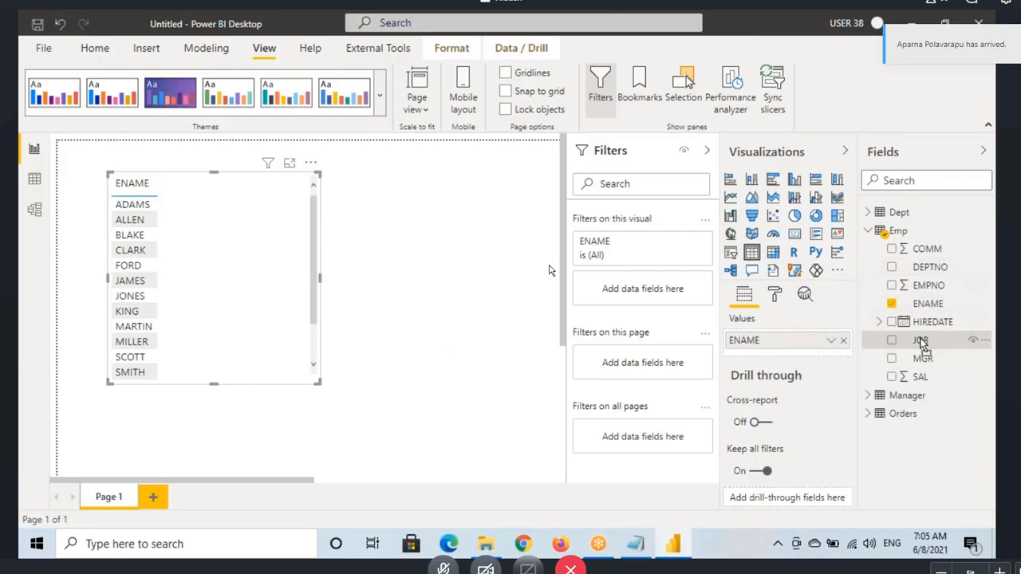
pyautogui.moveTo(923, 345); pyautogui.dragTo(224, 275)
pyautogui.scroll(-1, 216, 383)
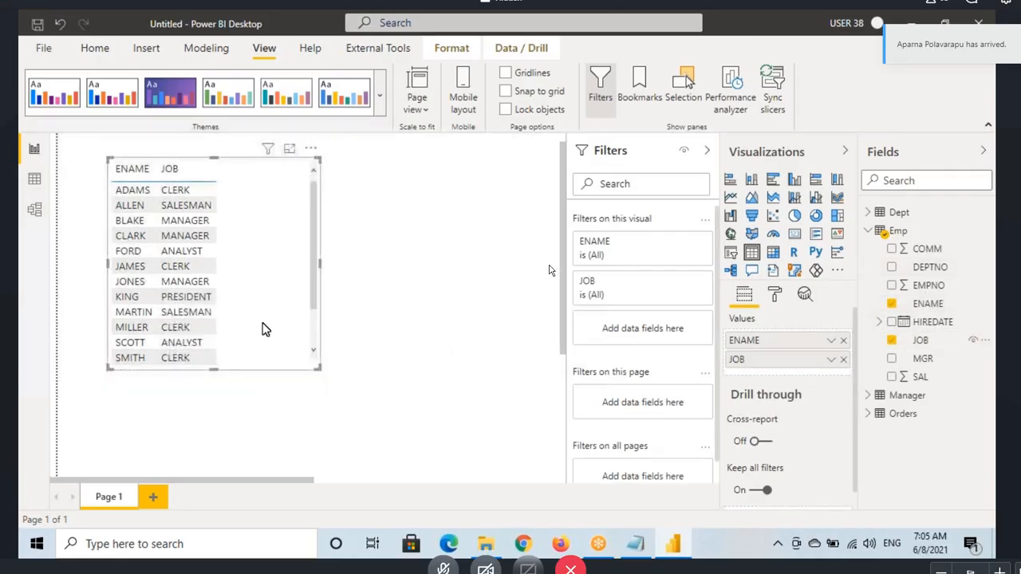
pyautogui.moveTo(213, 369); pyautogui.dragTo(215, 436)
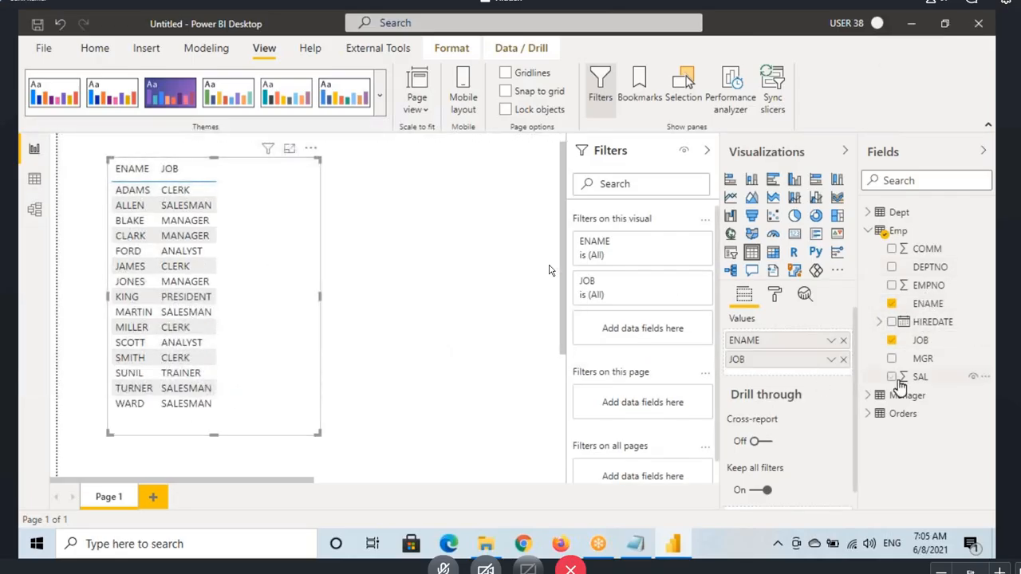
pyautogui.moveTo(900, 386); pyautogui.dragTo(292, 291)
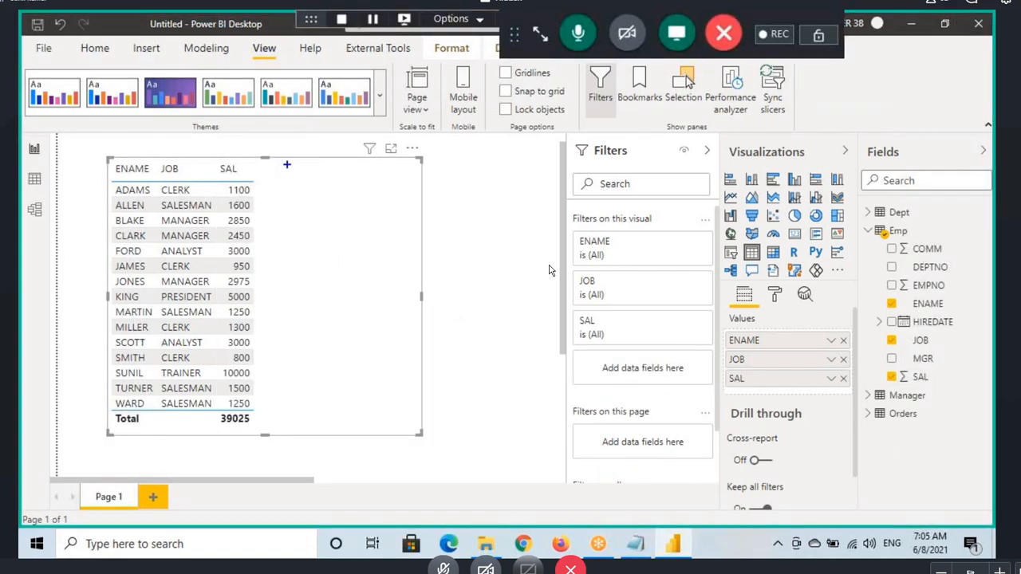
pyautogui.moveTo(287, 165)
pyautogui.mouseDown()
pyautogui.moveTo(267, 180)
pyautogui.moveTo(310, 182)
pyautogui.mouseUp()
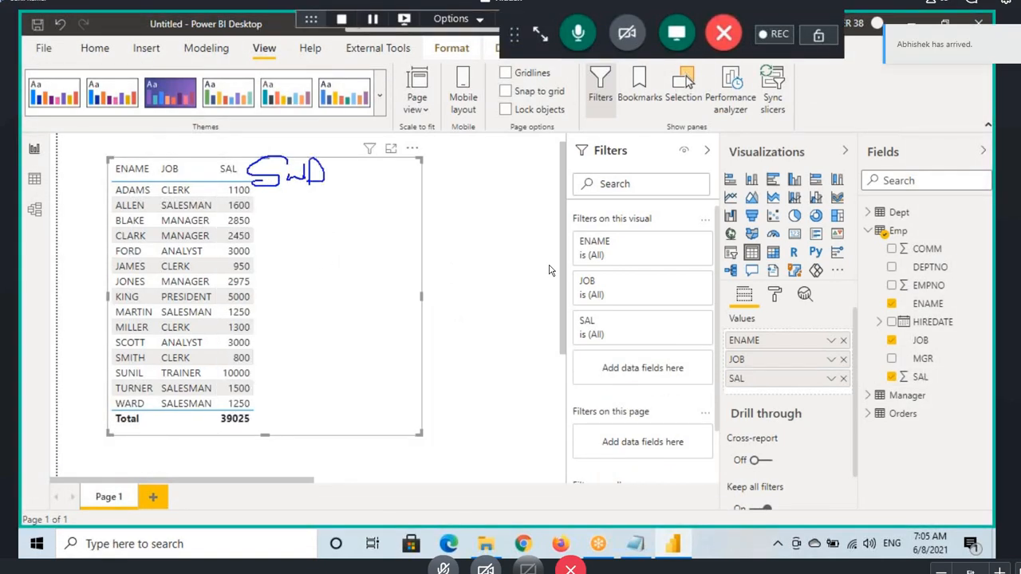
pyautogui.moveTo(385, 167); pyautogui.dragTo(371, 171)
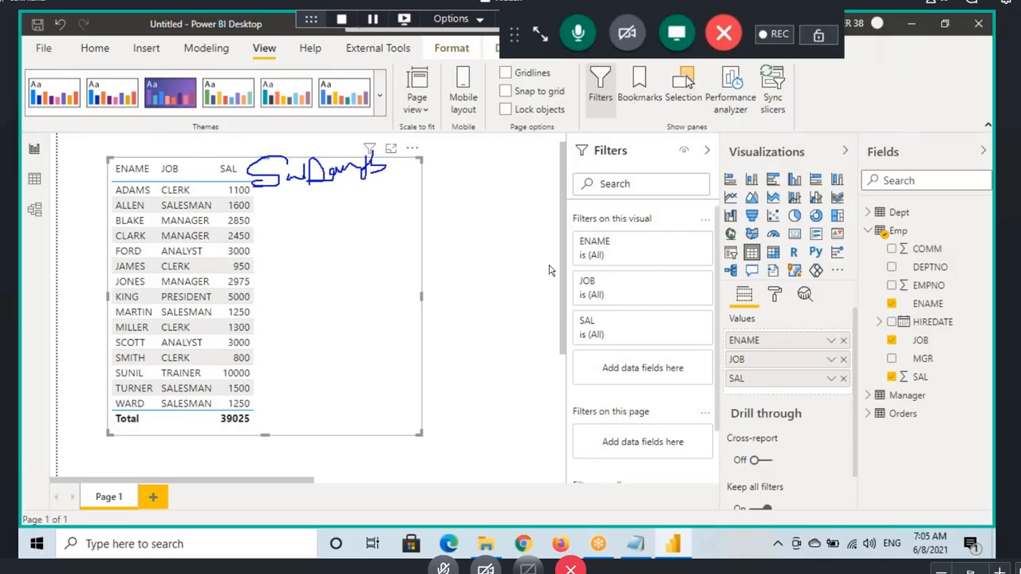
pyautogui.moveTo(255, 187); pyautogui.dragTo(397, 176)
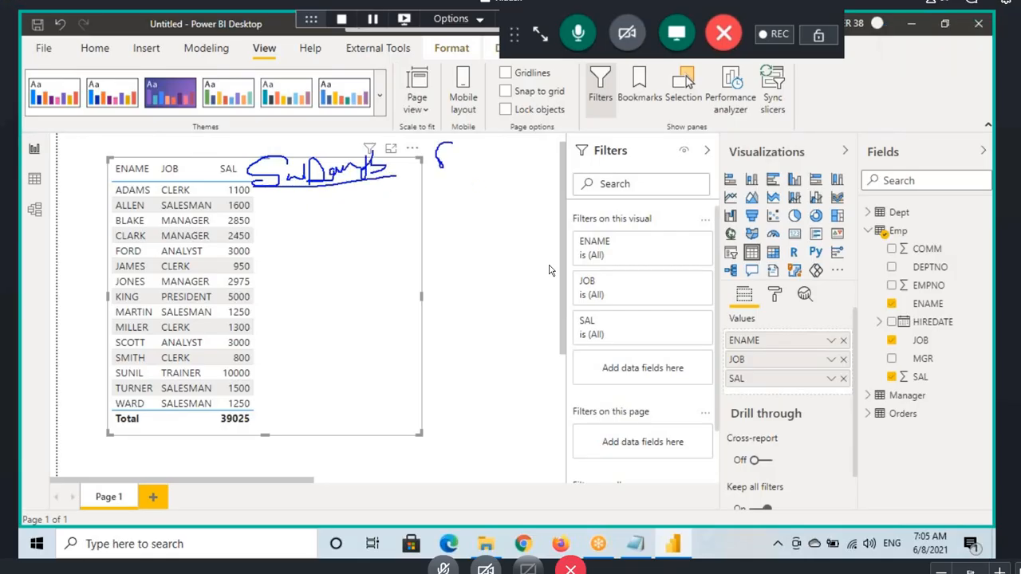
pyautogui.moveTo(443, 145)
pyautogui.mouseDown()
pyautogui.moveTo(464, 161)
pyautogui.moveTo(502, 147)
pyautogui.mouseUp()
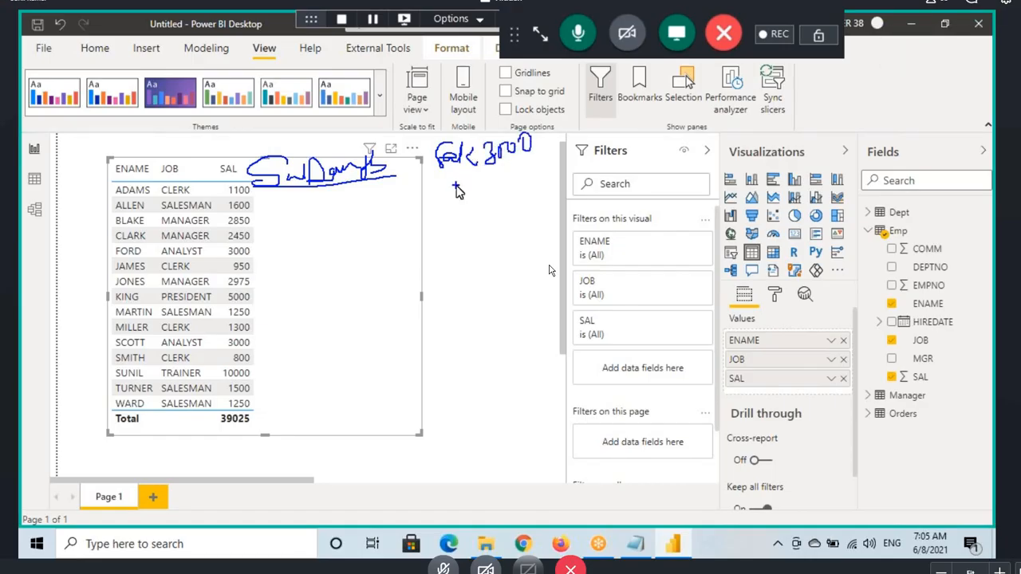
pyautogui.press('Escape')
pyautogui.hotkey('ctrl', '2')
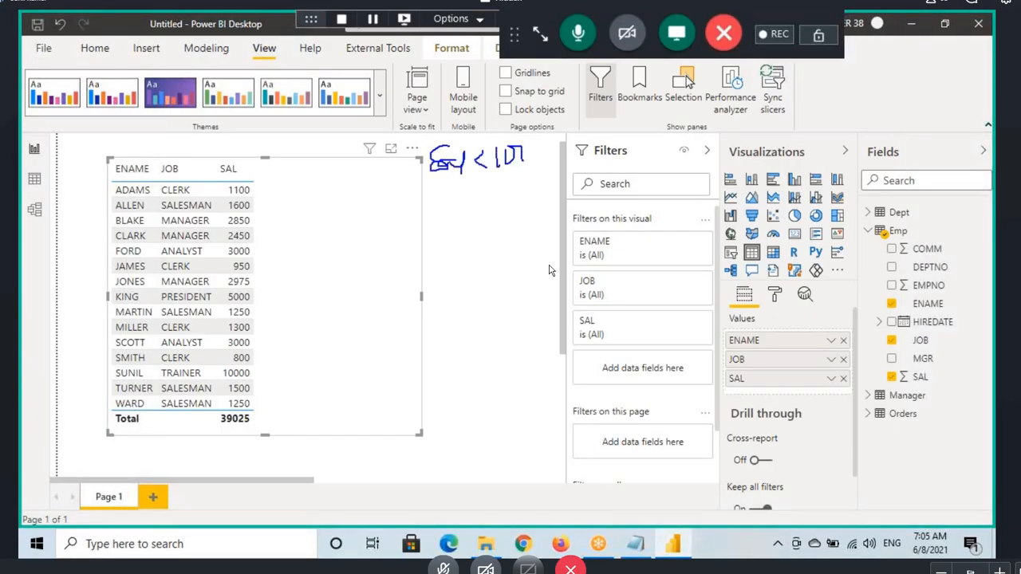
pyautogui.moveTo(521, 161); pyautogui.dragTo(524, 150)
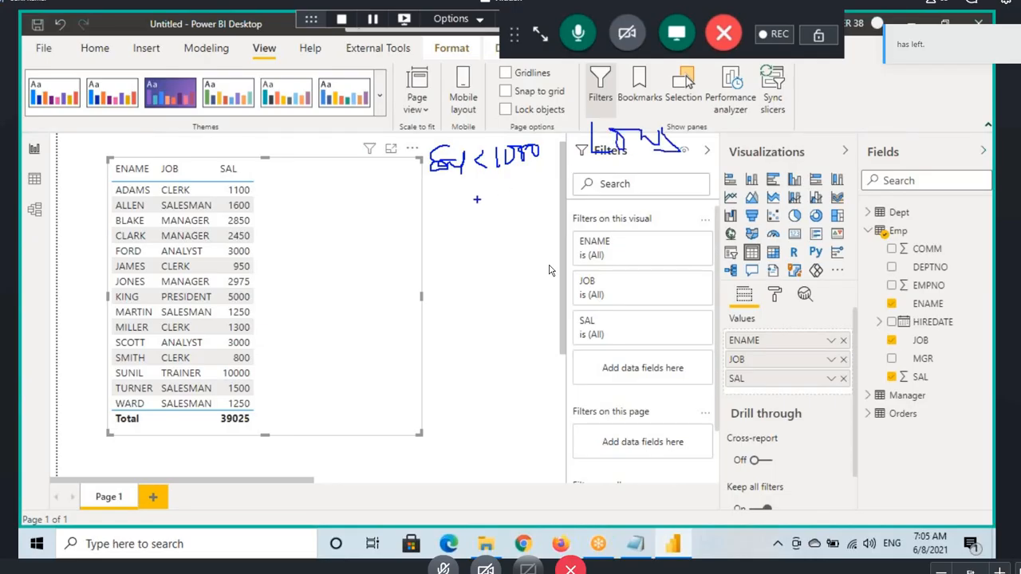
pyautogui.moveTo(580, 174)
pyautogui.mouseDown()
pyautogui.moveTo(580, 199)
pyautogui.moveTo(600, 182)
pyautogui.mouseUp()
pyautogui.moveTo(600, 177)
pyautogui.mouseDown()
pyautogui.moveTo(601, 190)
pyautogui.moveTo(627, 192)
pyautogui.mouseUp()
pyautogui.moveTo(627, 193); pyautogui.dragTo(668, 189)
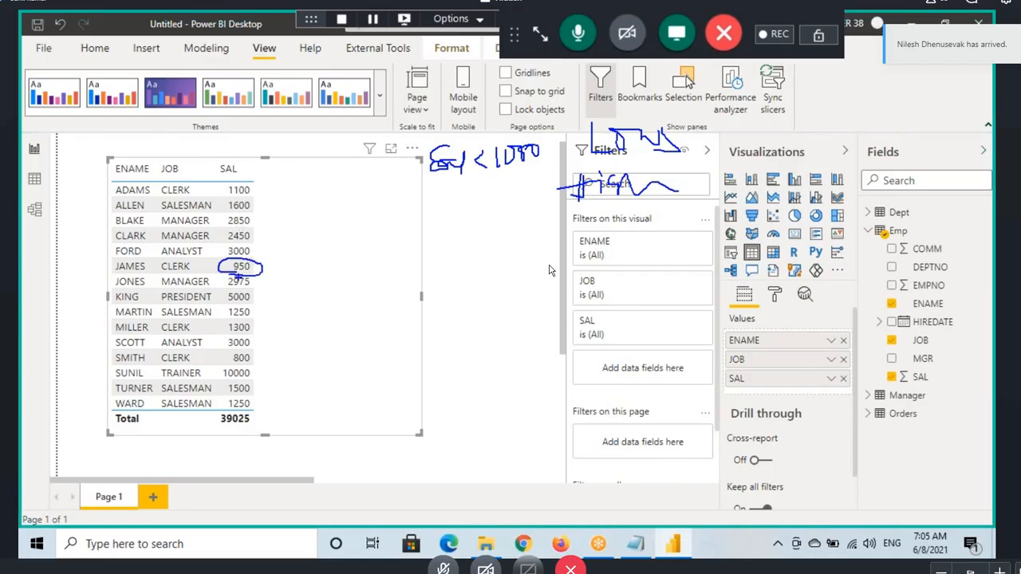
pyautogui.moveTo(254, 351); pyautogui.dragTo(231, 352)
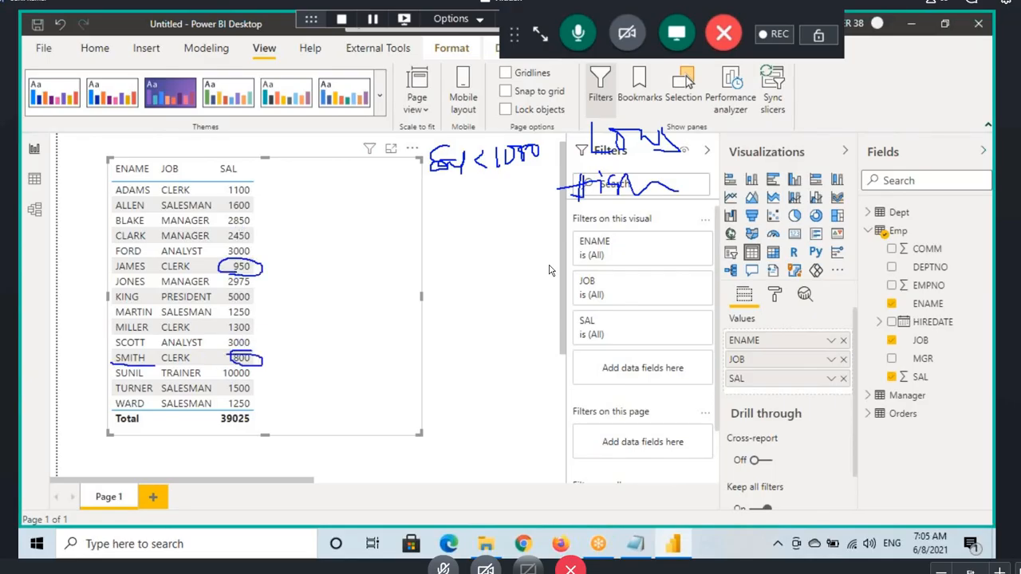
pyautogui.moveTo(120, 275); pyautogui.dragTo(163, 272)
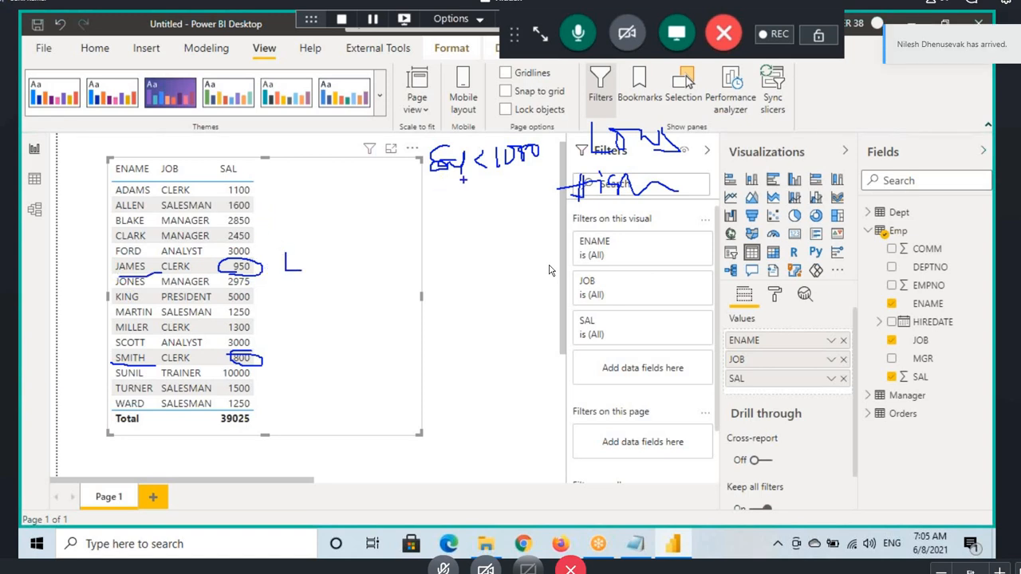
pyautogui.moveTo(437, 180); pyautogui.dragTo(541, 175)
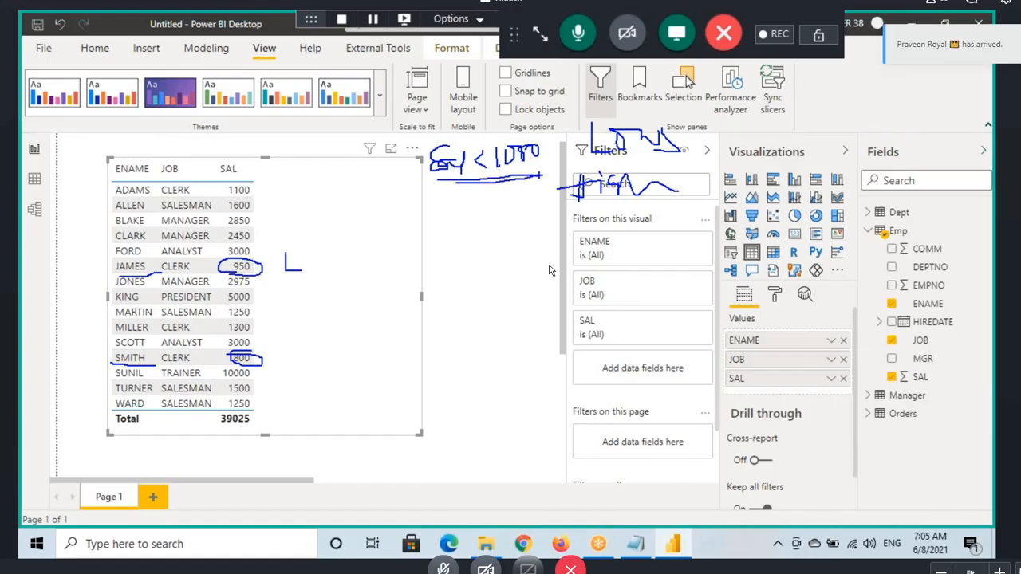
pyautogui.press('Escape')
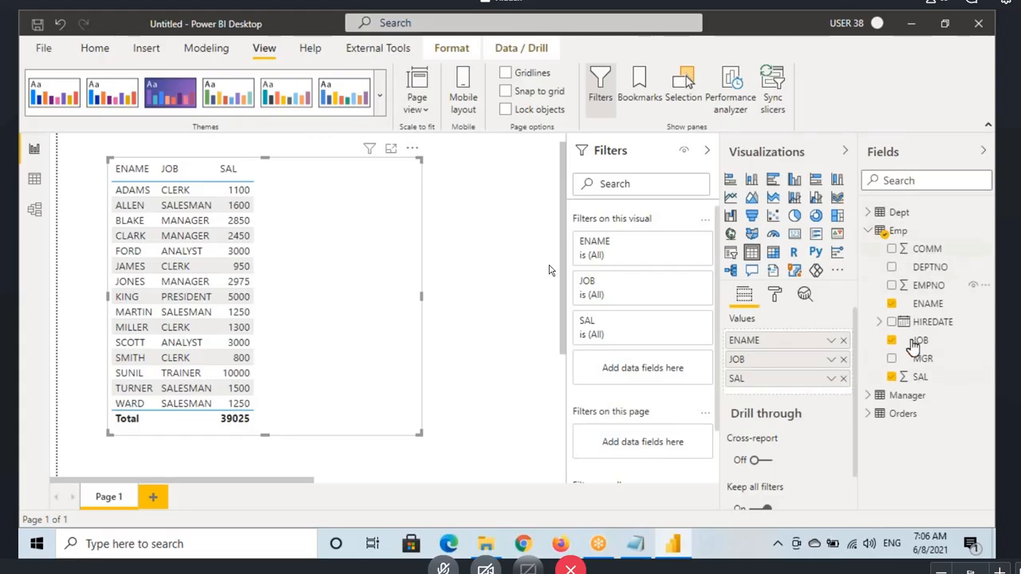
# Step: Show the Emp table's data, and switch to Notepad to review the definition of the IF function in the DAX notes
pyautogui.click(32, 178)
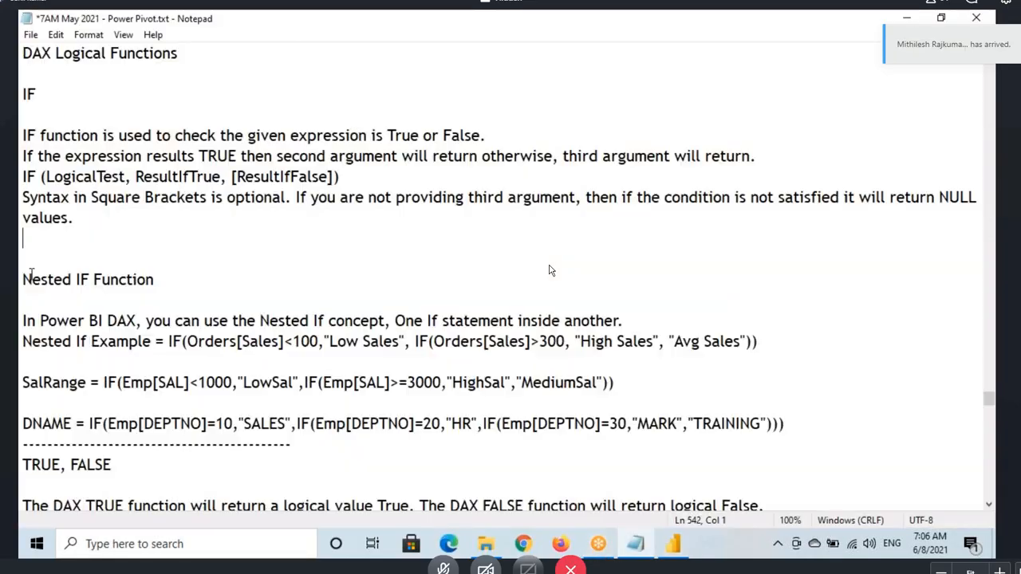
pyautogui.hotkey('alt', 'Tab')
pyautogui.moveTo(19, 94); pyautogui.dragTo(39, 94)
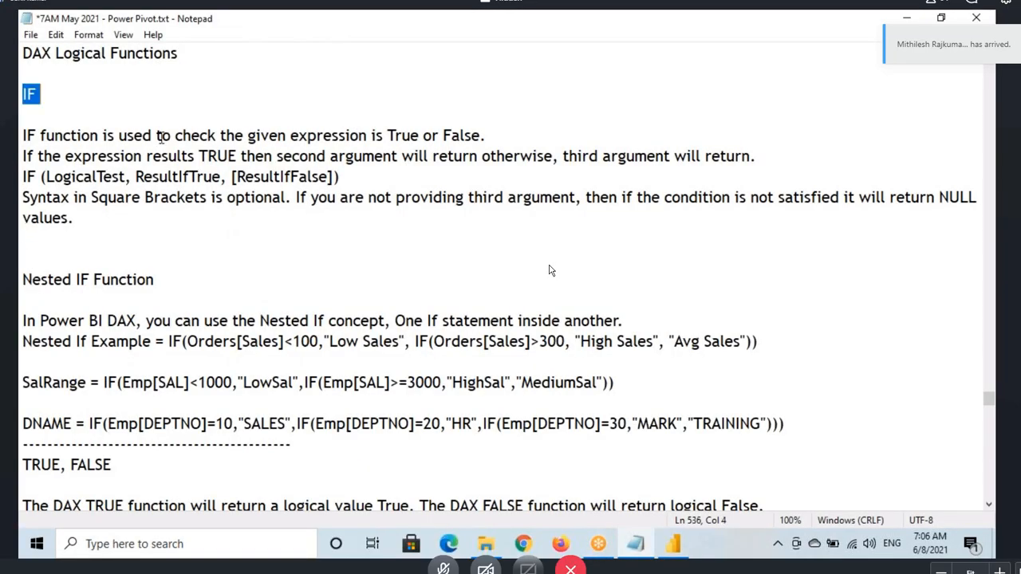
pyautogui.moveTo(160, 136); pyautogui.dragTo(481, 136)
pyautogui.moveTo(257, 135); pyautogui.dragTo(519, 142)
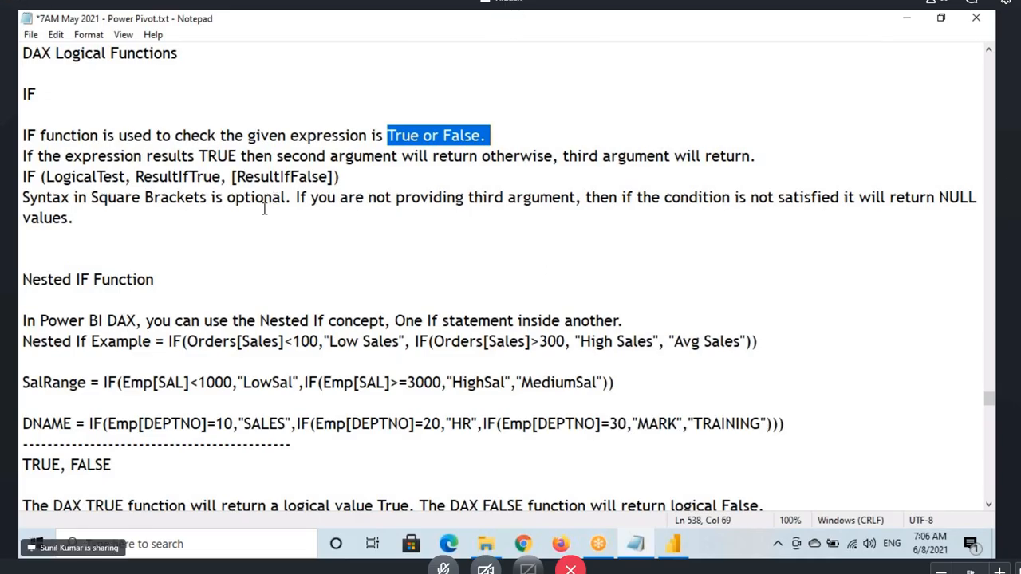
# Step: Switch back to Power BI Desktop, add a calculated column named SalRange to the Emp table and begin its formula with IF(
pyautogui.click(673, 544)
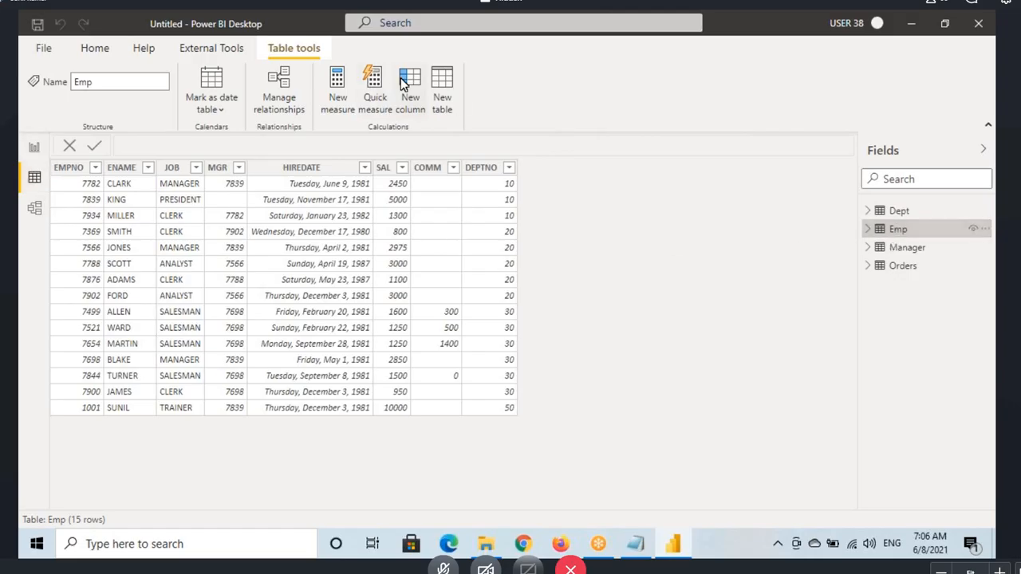
pyautogui.click(377, 108)
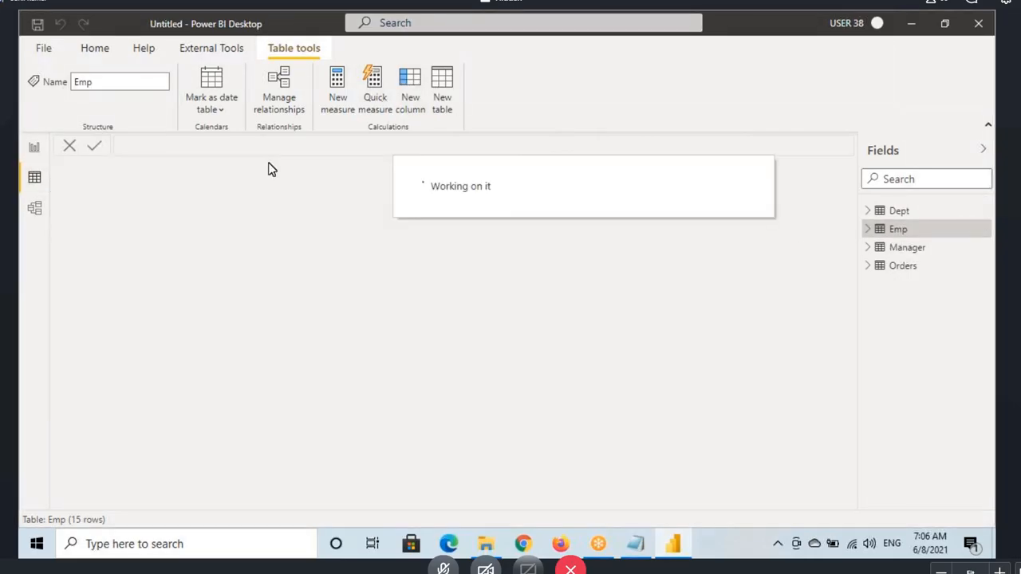
pyautogui.scroll(5, 184, 150)
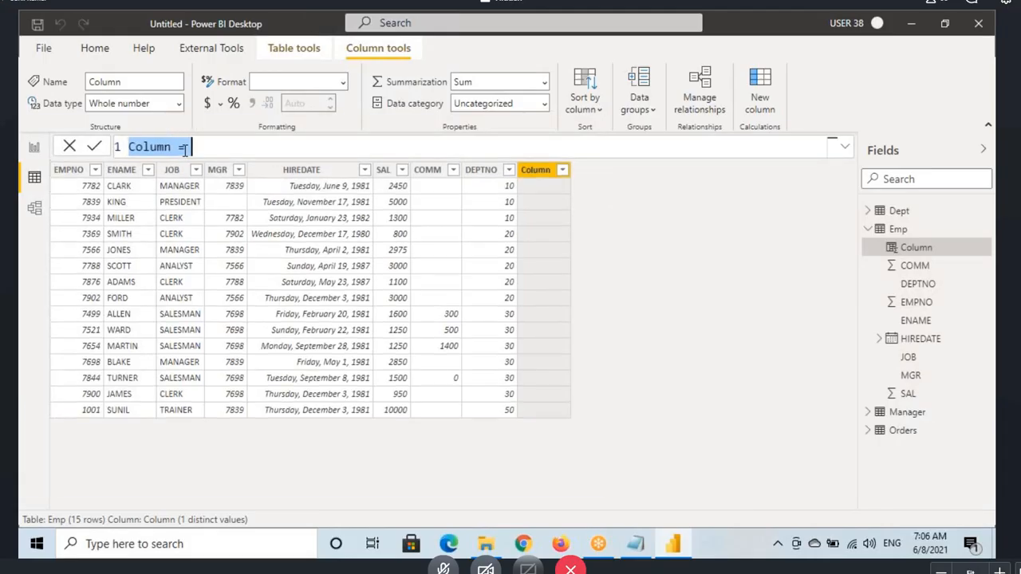
pyautogui.doubleClick(182, 151)
pyautogui.write('SalRange')
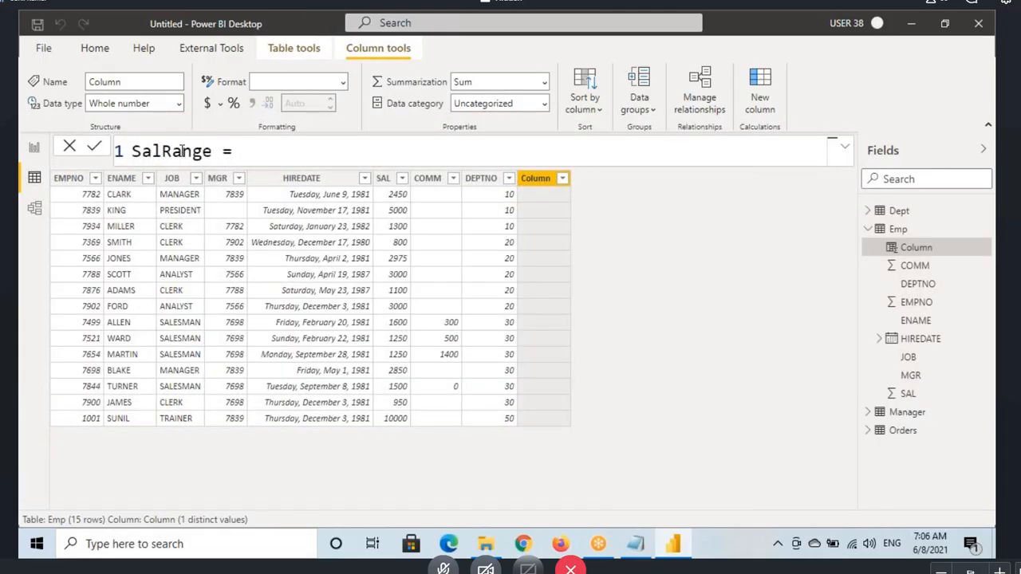
pyautogui.click(266, 143)
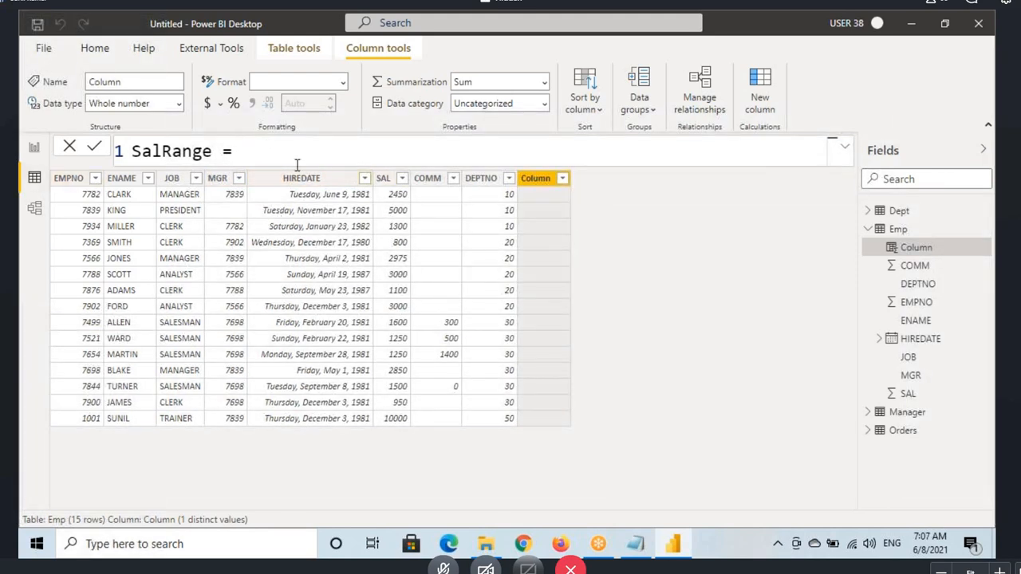
pyautogui.write('IF(')
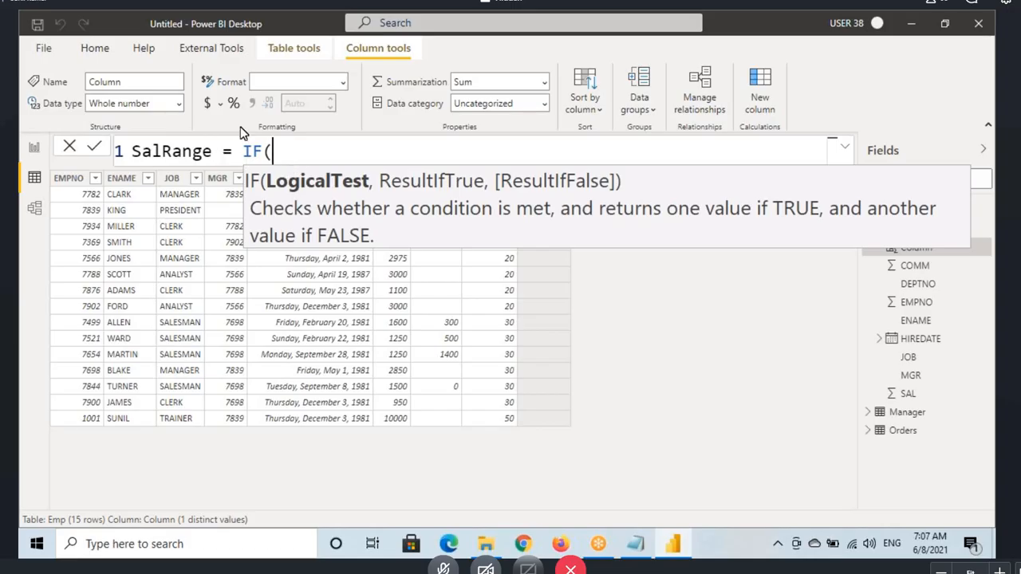
pyautogui.hotkey('ctrl', '2')
pyautogui.moveTo(240, 140); pyautogui.dragTo(264, 164)
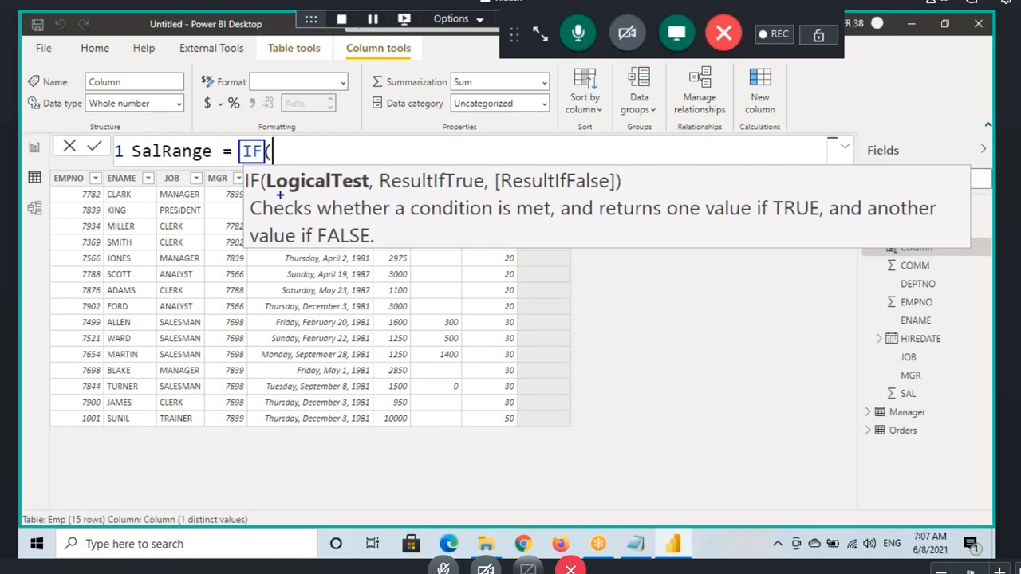
pyautogui.moveTo(278, 194); pyautogui.dragTo(345, 193)
pyautogui.moveTo(303, 122); pyautogui.dragTo(317, 169)
pyautogui.moveTo(415, 191); pyautogui.dragTo(483, 191)
pyautogui.moveTo(399, 118); pyautogui.dragTo(422, 167)
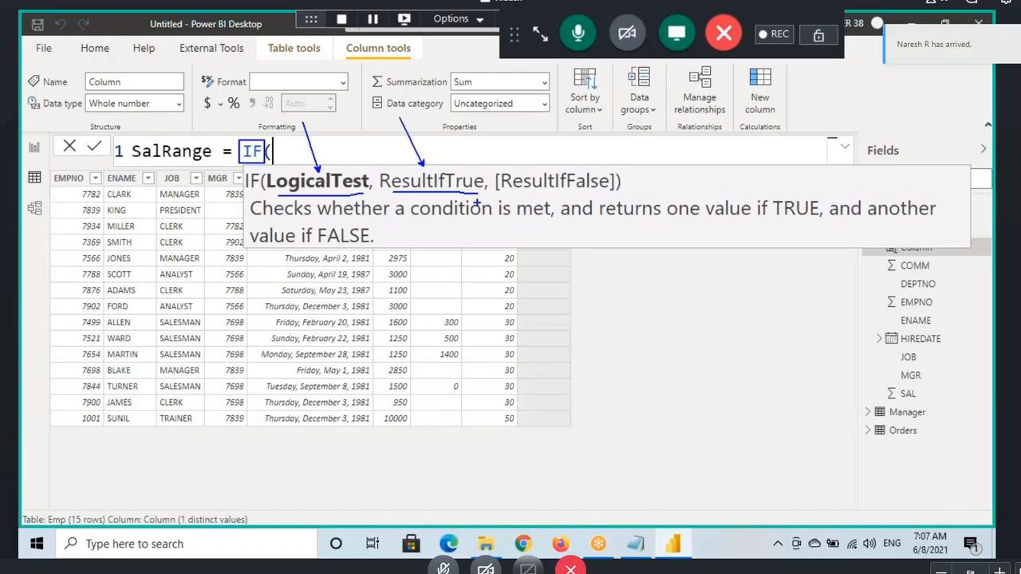
pyautogui.moveTo(507, 194); pyautogui.dragTo(586, 194)
pyautogui.moveTo(510, 133); pyautogui.dragTo(527, 162)
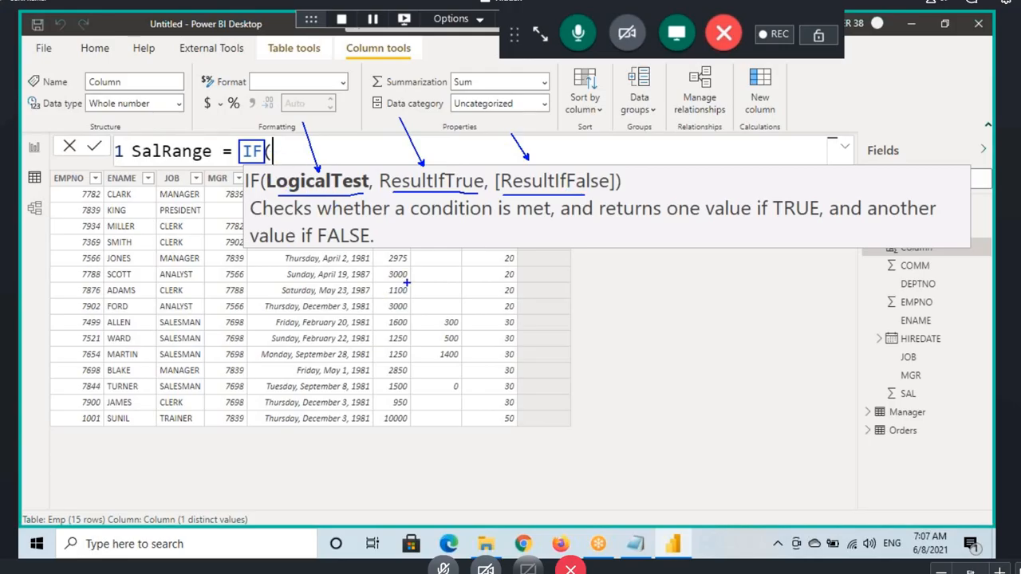
pyautogui.moveTo(412, 274)
pyautogui.mouseDown()
pyautogui.moveTo(382, 269)
pyautogui.moveTo(384, 418)
pyautogui.moveTo(413, 274)
pyautogui.moveTo(319, 203)
pyautogui.moveTo(351, 207)
pyautogui.mouseUp()
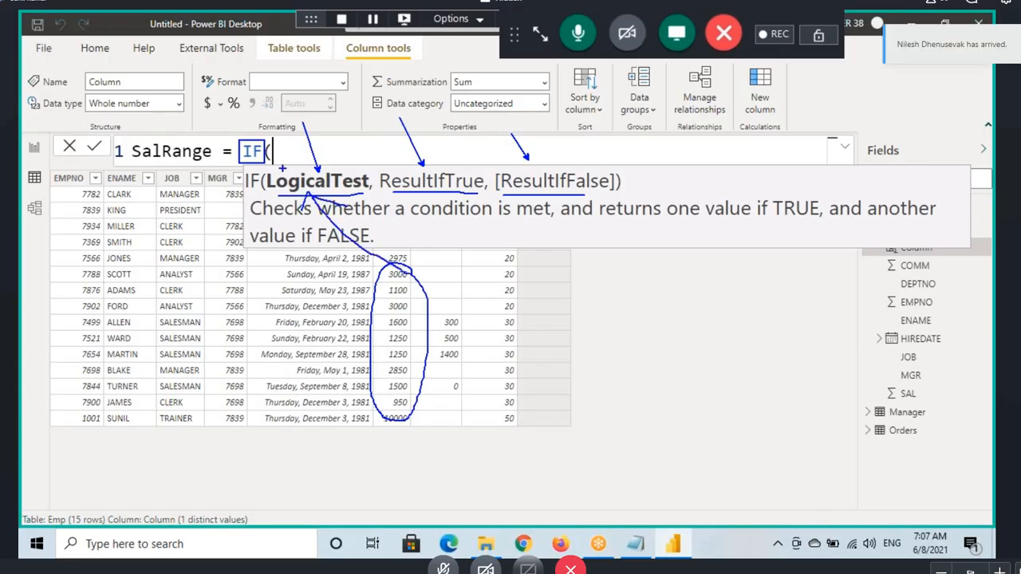
# Step: Enter Emp[SAL]<1000 as the logical test of the SalRange column's IF formula, followed by an argument separator
pyautogui.write('sal')
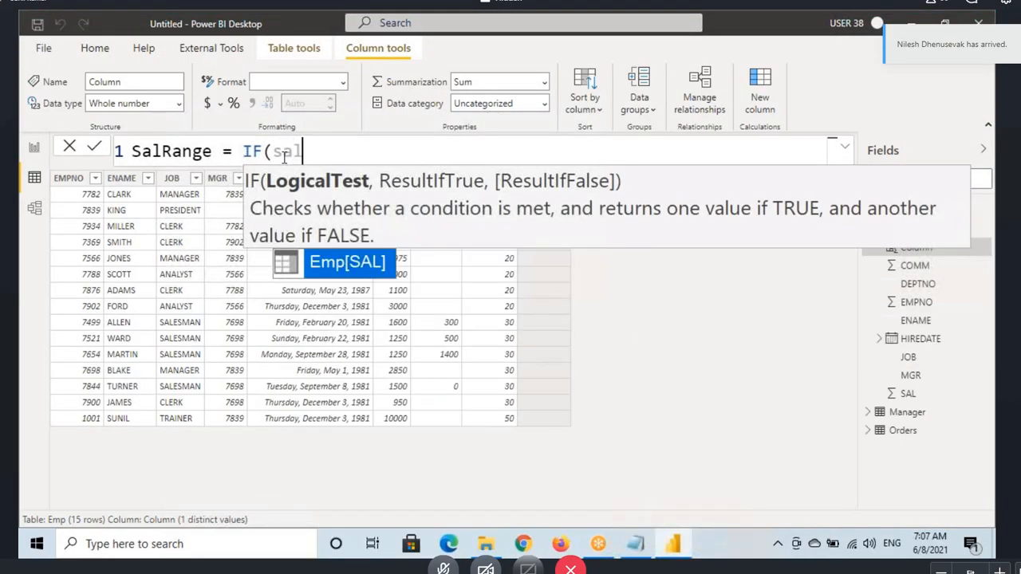
pyautogui.press('Tab')
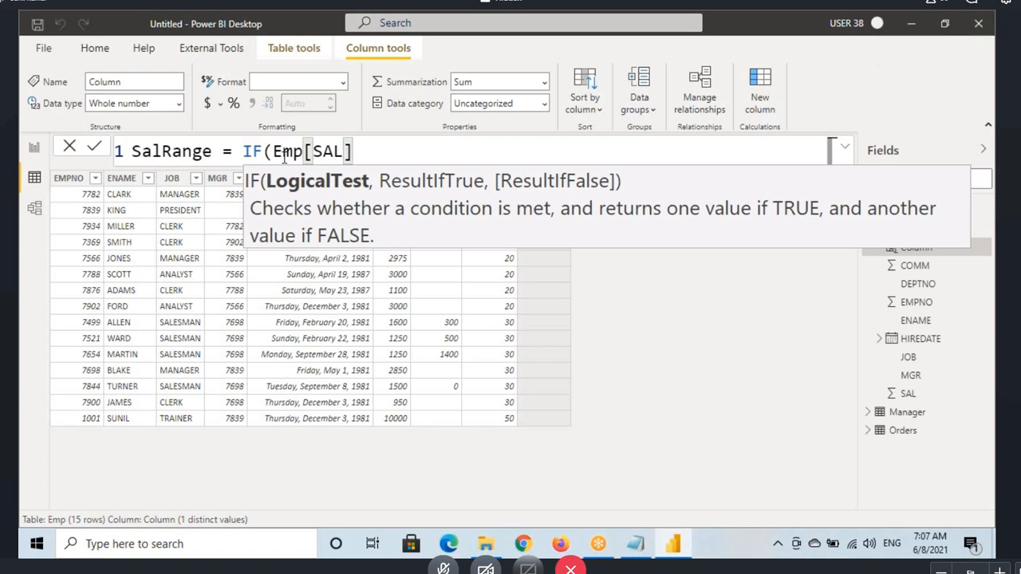
pyautogui.write('<=')
pyautogui.press('BackSpace')
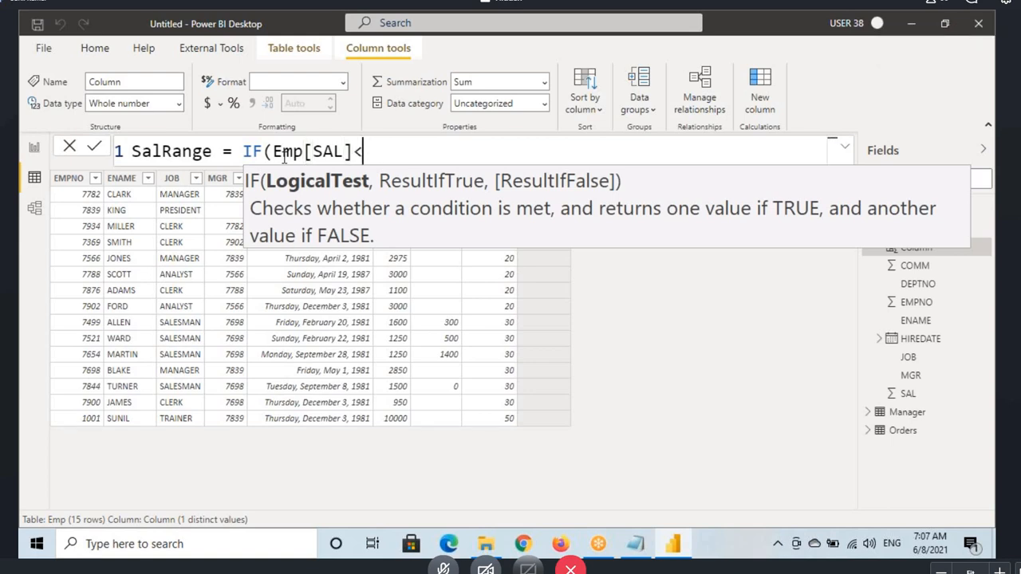
pyautogui.write('1000')
pyautogui.click(274, 152)
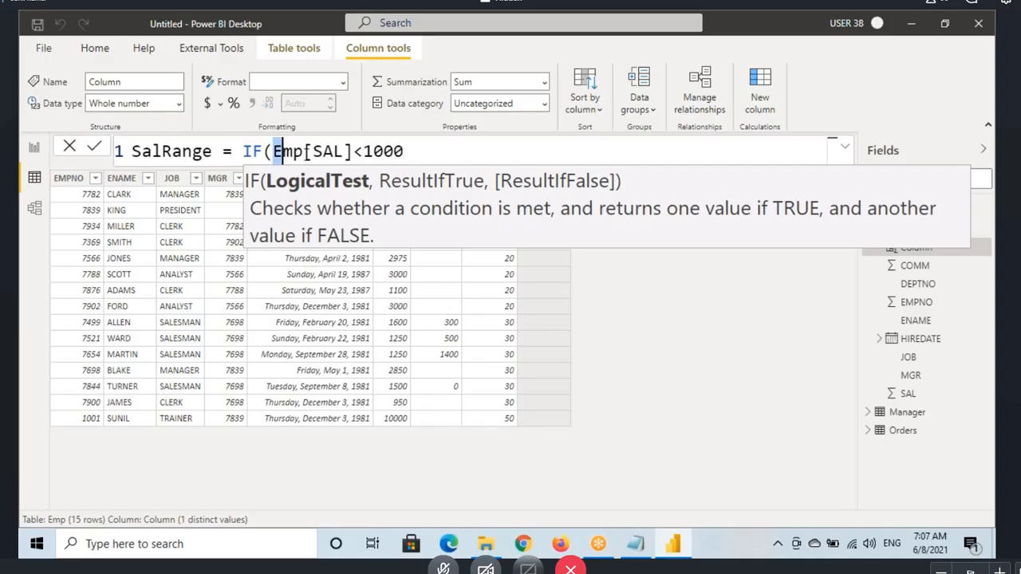
pyautogui.moveTo(274, 152); pyautogui.dragTo(406, 152)
pyautogui.click(407, 151)
pyautogui.write(',')
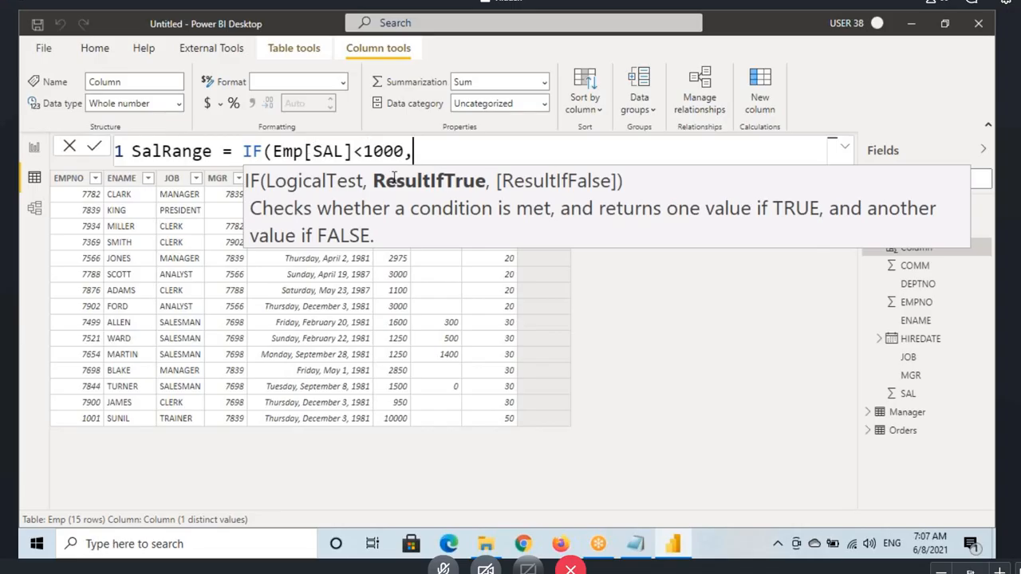
# Step: Enter "LowSal" as the IF formula's result for a true test, followed by an argument separator
pyautogui.hotkey('ctrl', '2')
pyautogui.moveTo(372, 167); pyautogui.dragTo(486, 196)
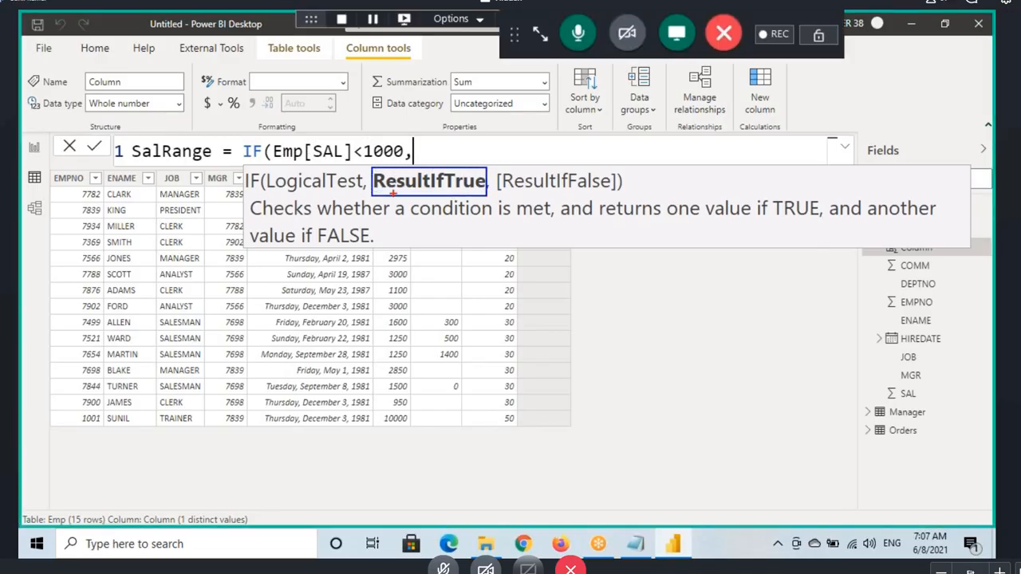
pyautogui.moveTo(375, 191); pyautogui.dragTo(477, 191)
pyautogui.press('Escape')
pyautogui.write('"')
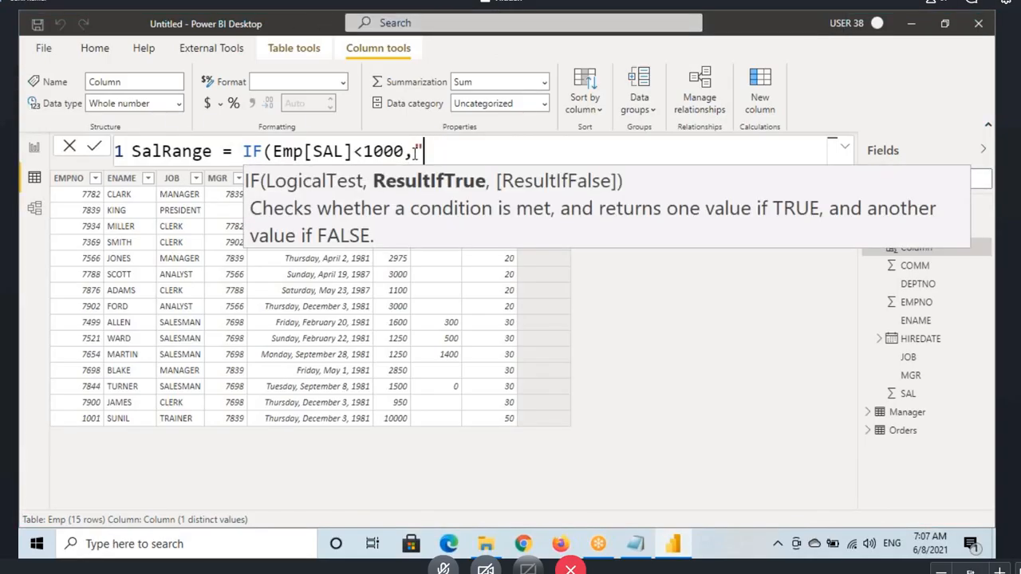
pyautogui.write('LowSal')
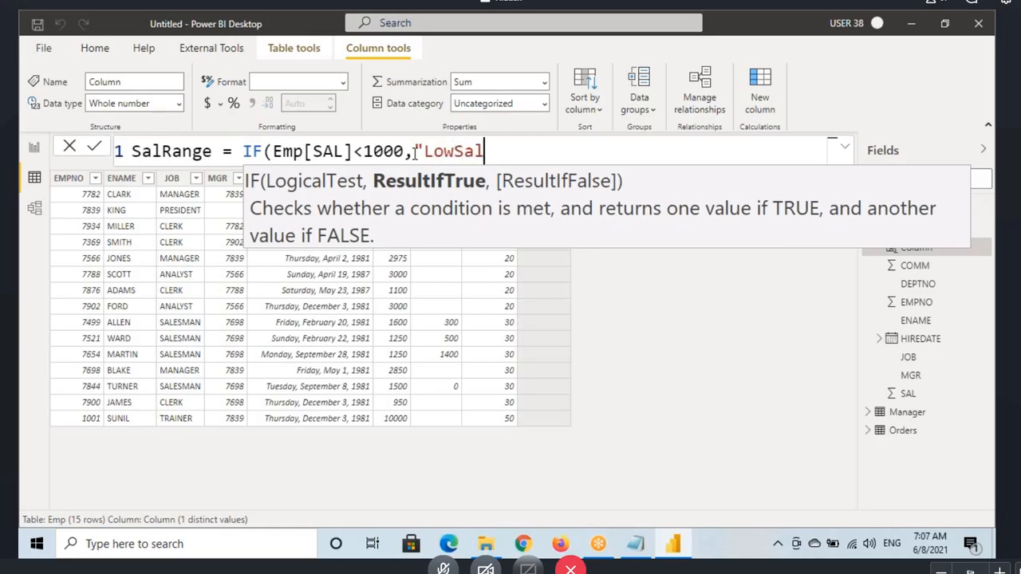
pyautogui.write('",')
pyautogui.press('BackSpace')
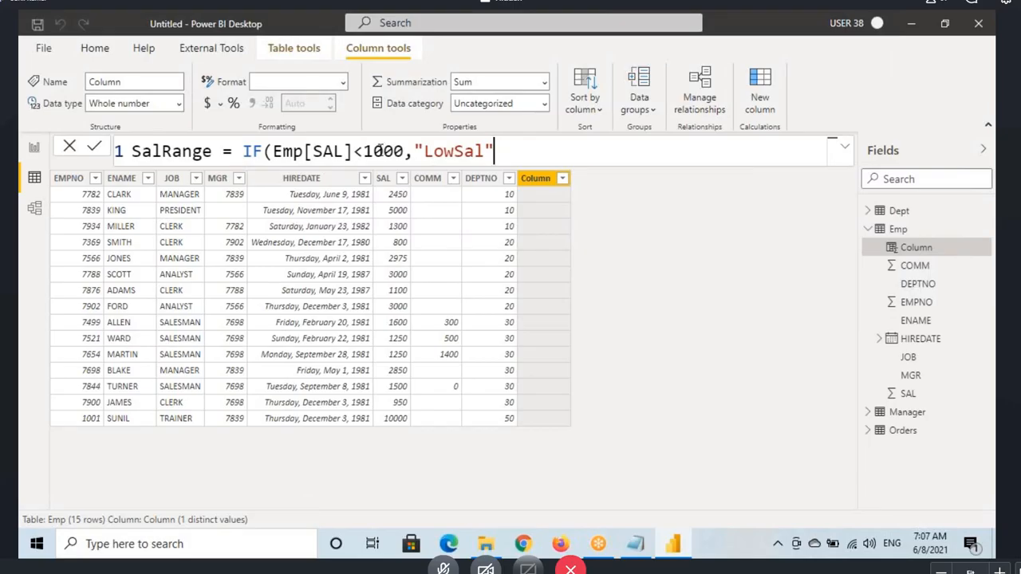
pyautogui.write(',')
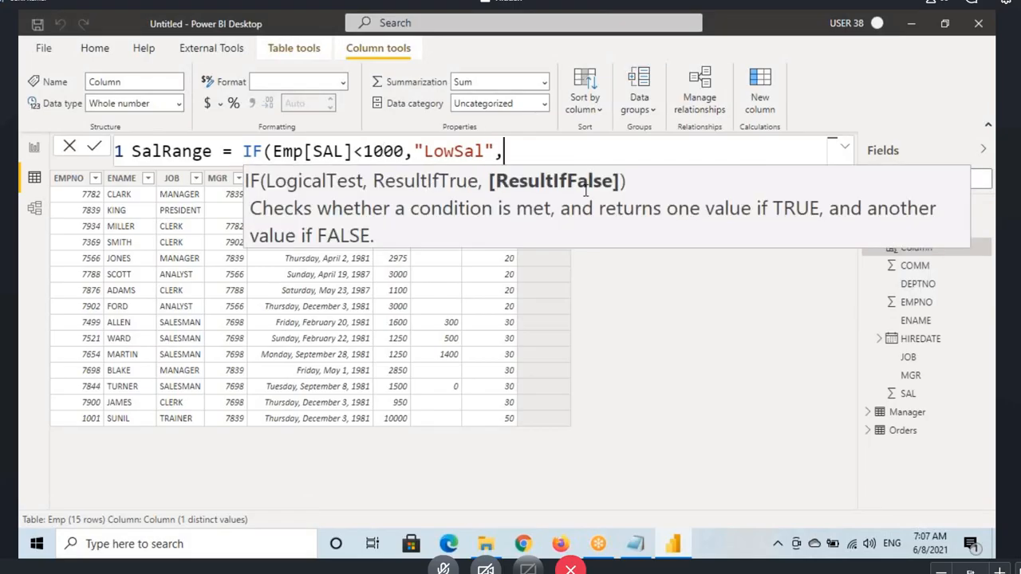
pyautogui.moveTo(484, 171); pyautogui.dragTo(619, 192)
pyautogui.moveTo(279, 158); pyautogui.dragTo(404, 158)
pyautogui.moveTo(556, 151); pyautogui.dragTo(560, 169)
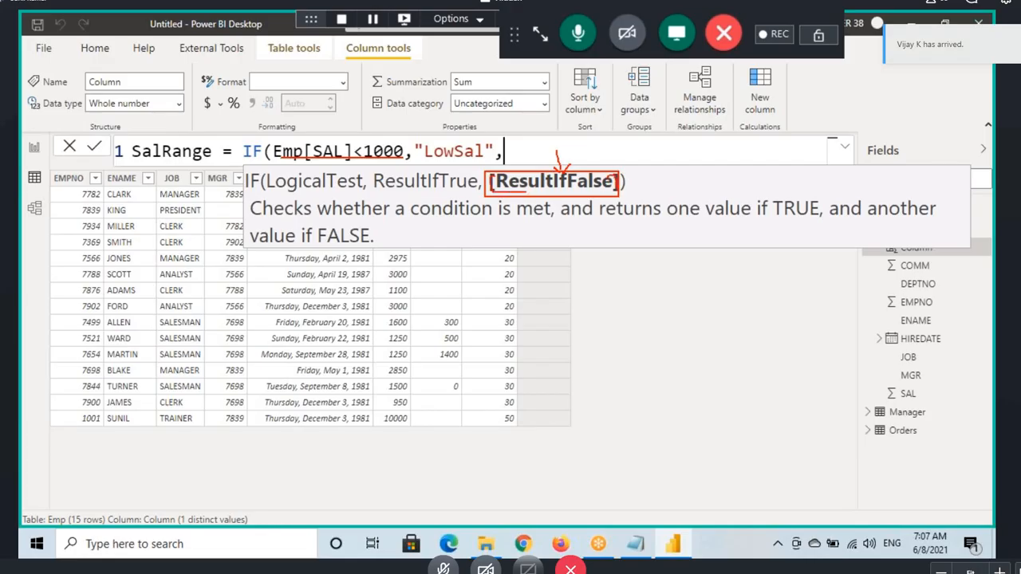
pyautogui.moveTo(503, 199); pyautogui.dragTo(494, 228)
pyautogui.press('Escape')
# Step: Remove the trailing comma, close the IF formula with no false result and commit the SalRange column
pyautogui.press('BackSpace')
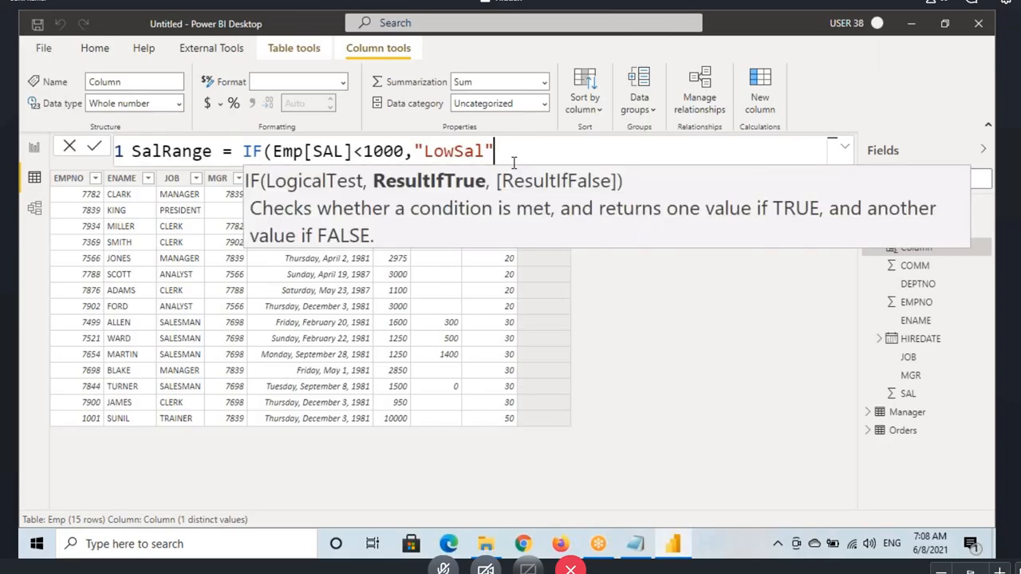
pyautogui.write(')')
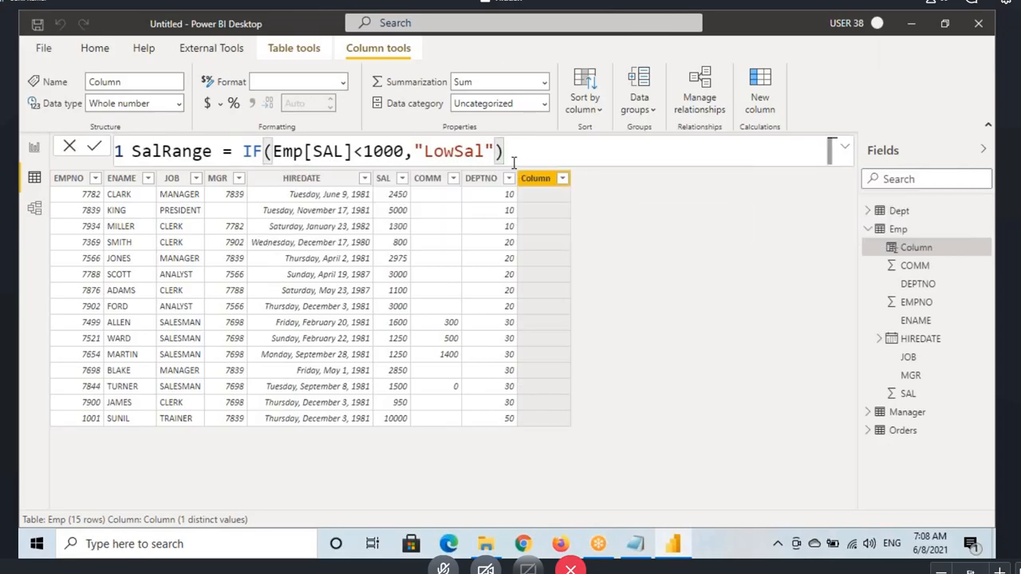
pyautogui.click(506, 155)
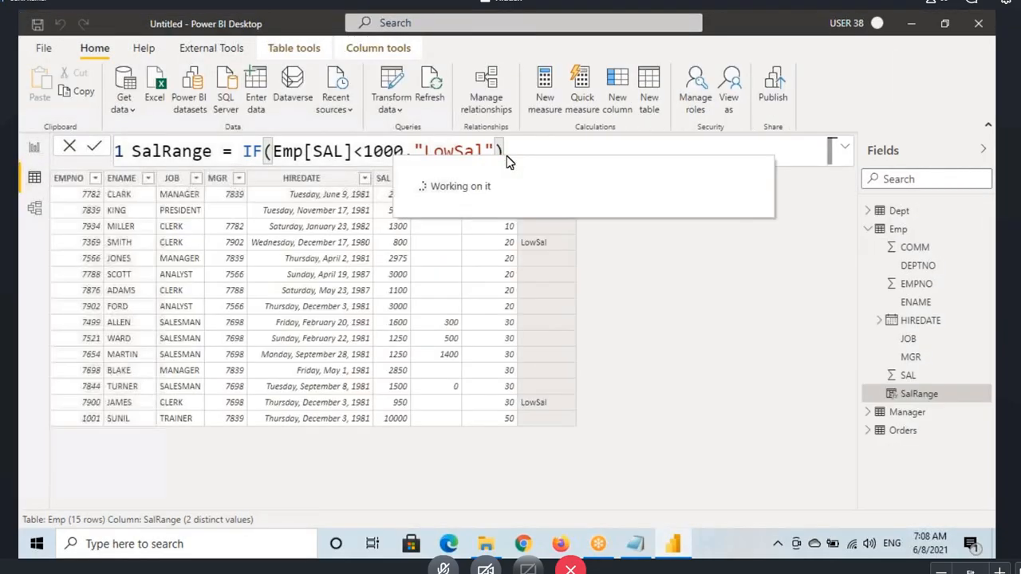
pyautogui.click(496, 156)
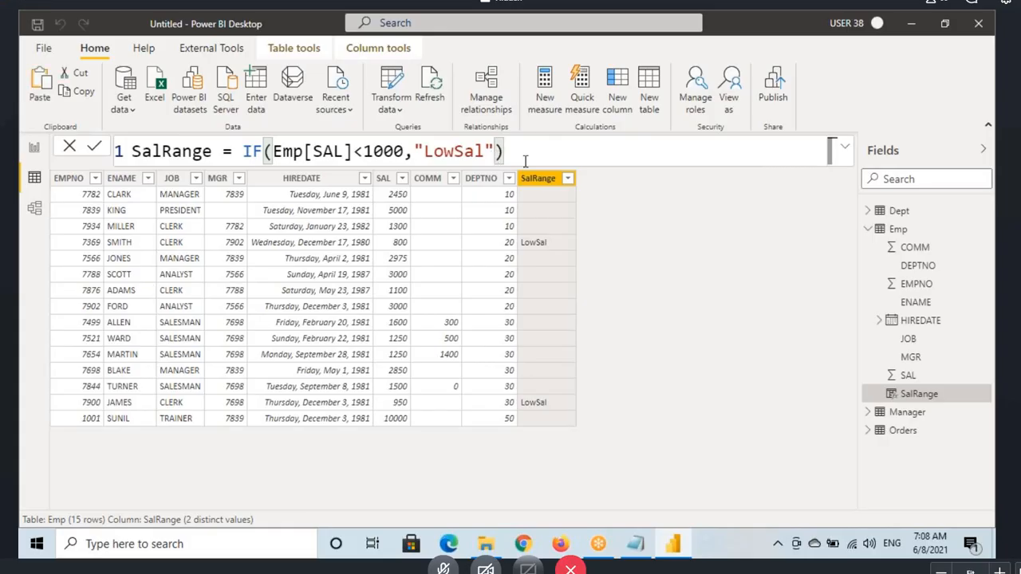
# Step: Try the SalRange formula with only the logical test by removing the "LowSal" argument and committing IF(Emp[SAL]<1000)
pyautogui.press('BackSpace')
pyautogui.press('BackSpace')
pyautogui.press('BackSpace')
pyautogui.press('BackSpace')
pyautogui.press('BackSpace')
pyautogui.press('BackSpace')
pyautogui.press('BackSpace')
pyautogui.press('BackSpace')
pyautogui.press('BackSpace')
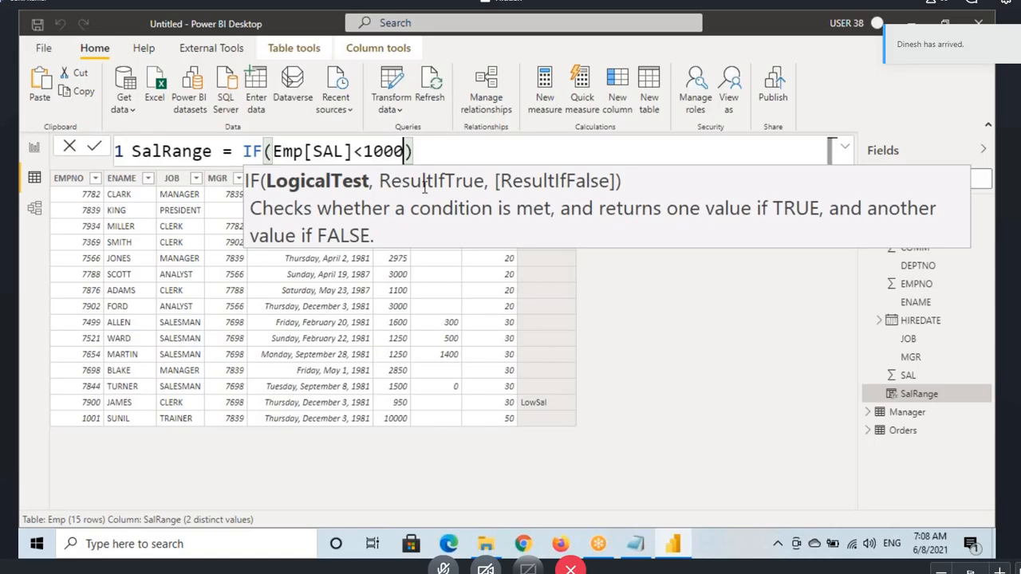
pyautogui.click(451, 152)
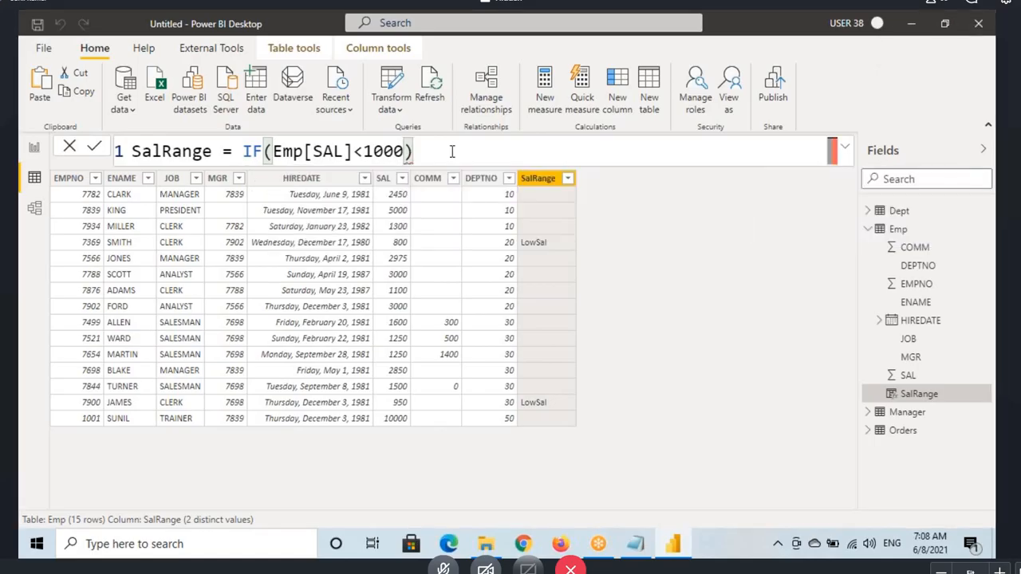
pyautogui.press('Return')
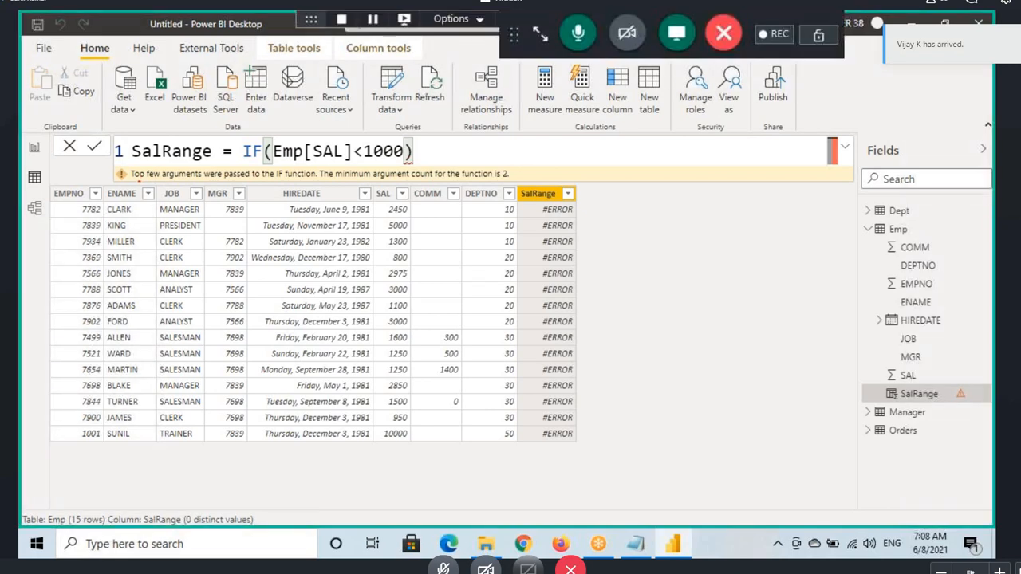
pyautogui.moveTo(140, 182); pyautogui.dragTo(213, 184)
pyautogui.moveTo(280, 179); pyautogui.dragTo(398, 181)
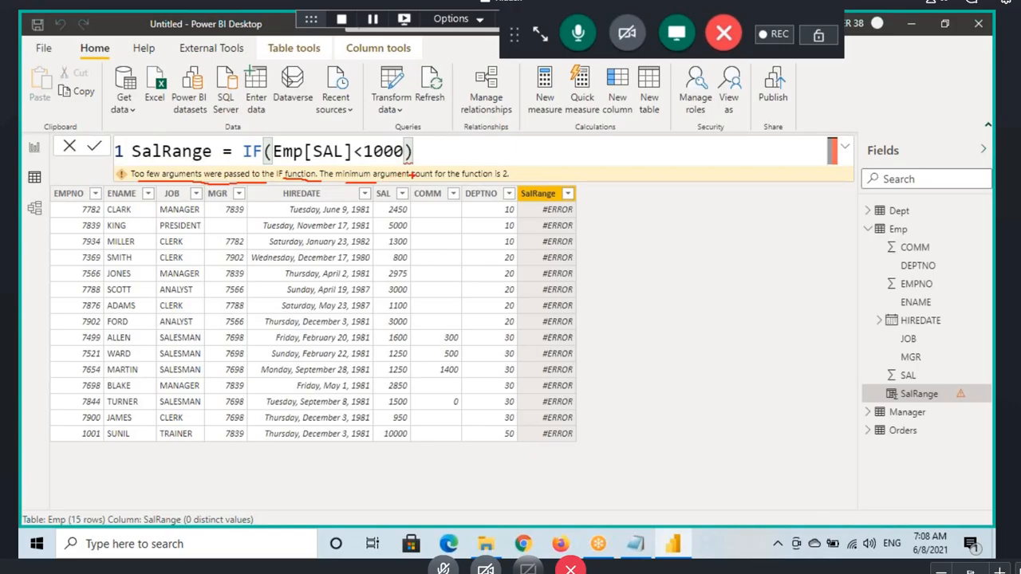
pyautogui.moveTo(382, 178); pyautogui.dragTo(511, 174)
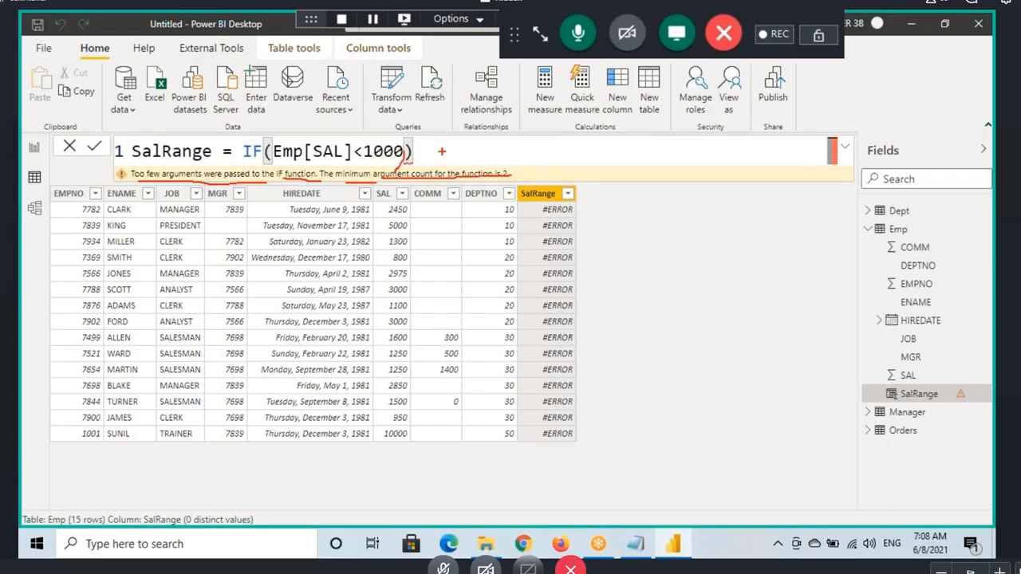
pyautogui.press('Escape')
# Step: Reopen the IF formula's argument list and add "LowSal" back as the true result, followed by a comma
pyautogui.press('BackSpace')
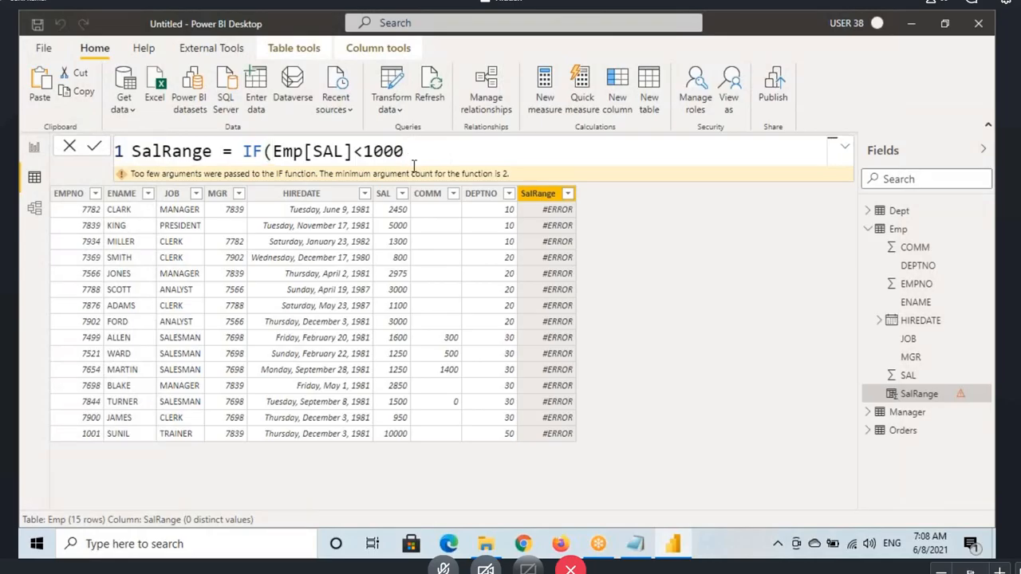
pyautogui.write(',')
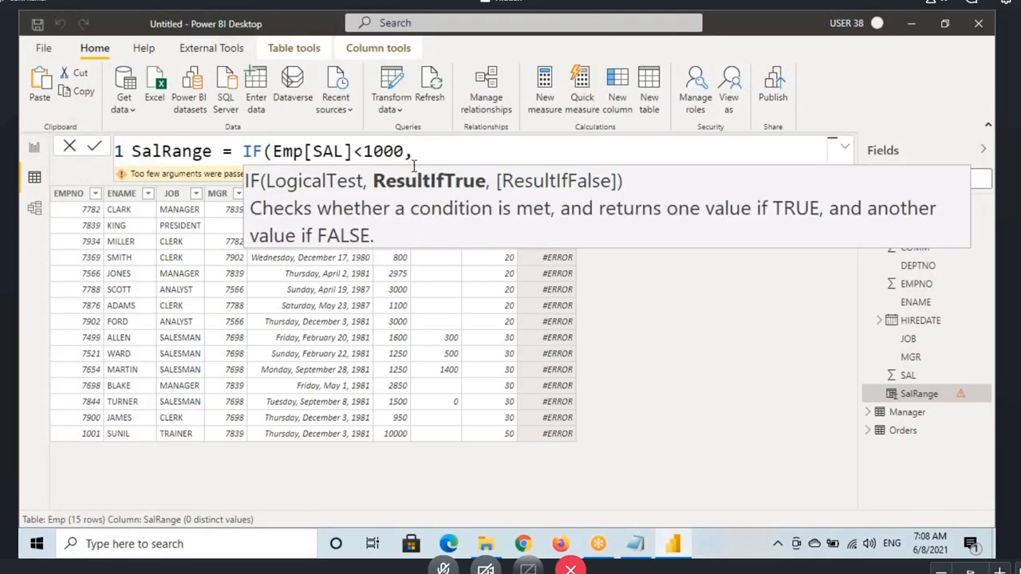
pyautogui.write('"')
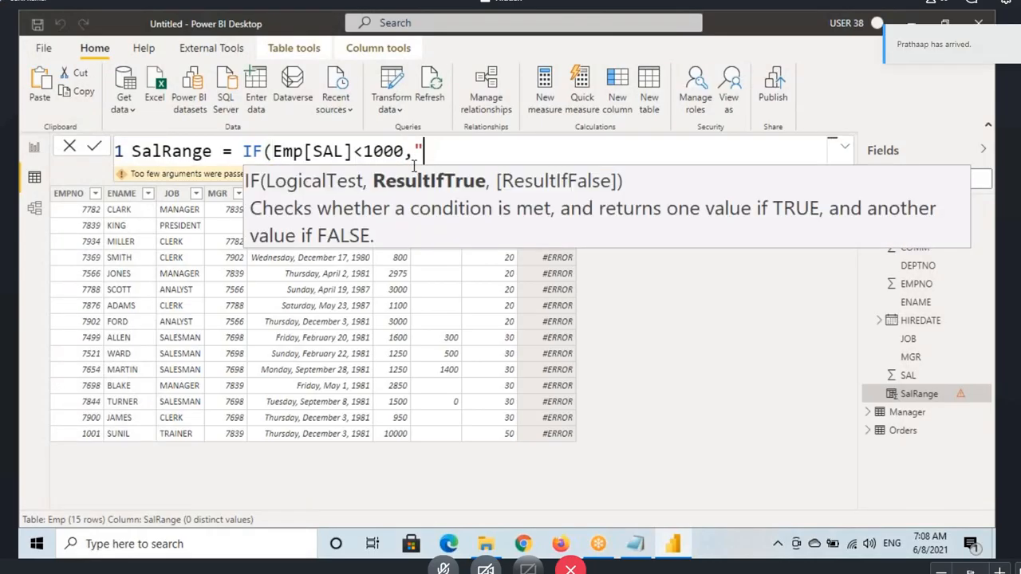
pyautogui.write('LowSal')
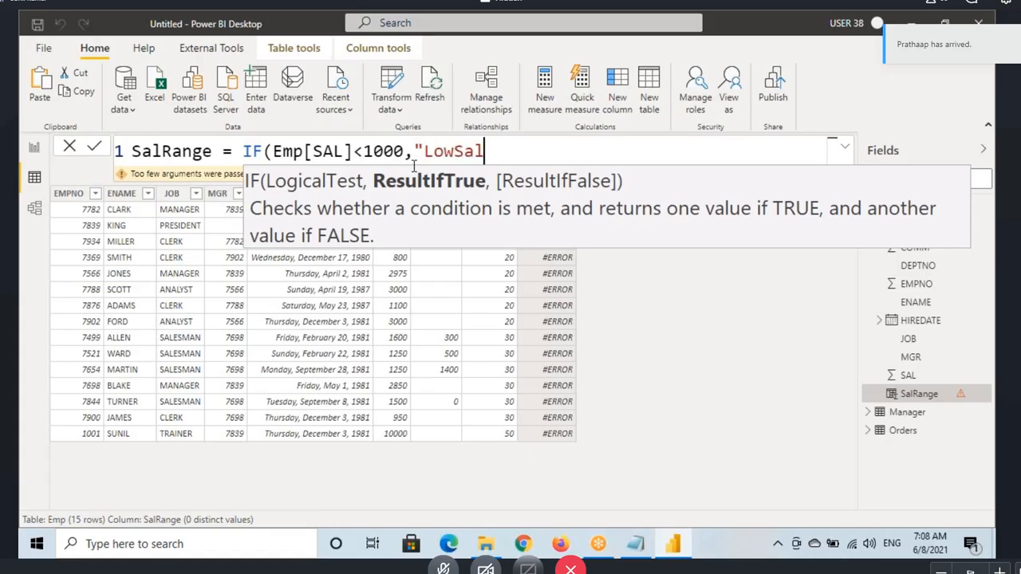
pyautogui.write('",')
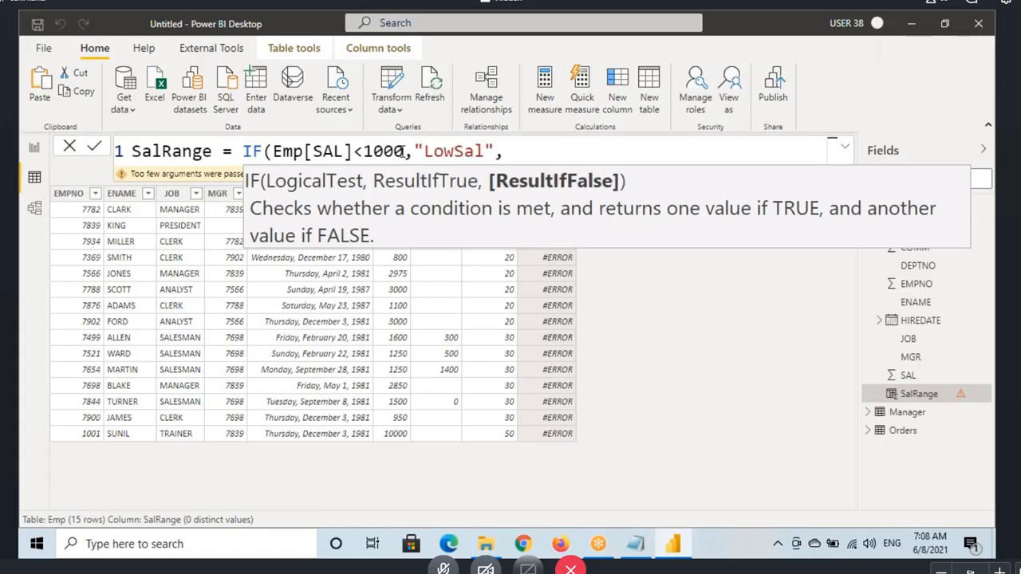
pyautogui.hotkey('ctrl', '2')
pyautogui.moveTo(481, 169); pyautogui.dragTo(622, 197)
pyautogui.moveTo(602, 233); pyautogui.dragTo(587, 196)
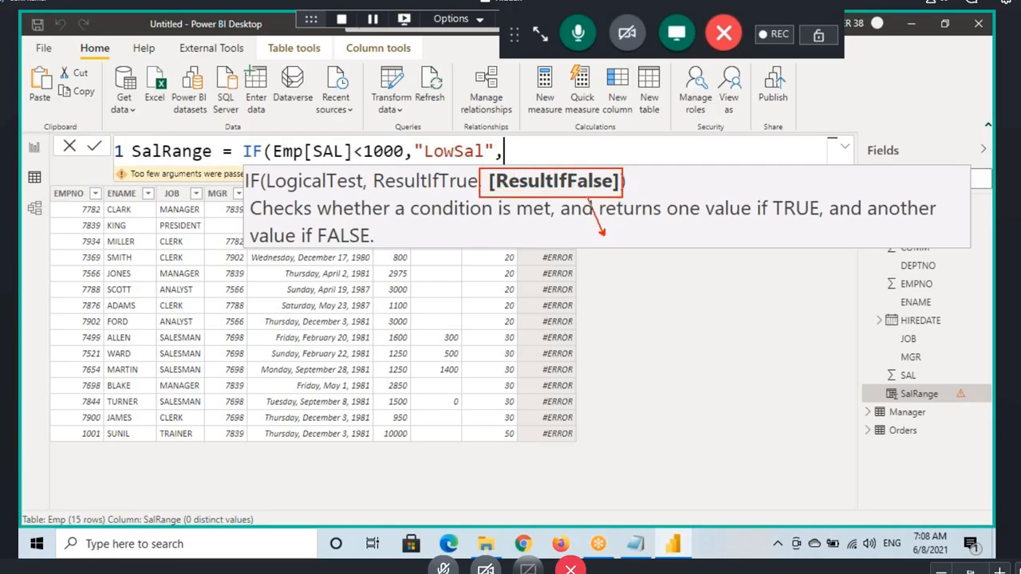
pyautogui.moveTo(509, 190); pyautogui.dragTo(598, 191)
pyautogui.moveTo(597, 246)
pyautogui.mouseDown()
pyautogui.moveTo(595, 268)
pyautogui.moveTo(627, 255)
pyautogui.moveTo(659, 262)
pyautogui.mouseUp()
pyautogui.moveTo(680, 237); pyautogui.dragTo(683, 268)
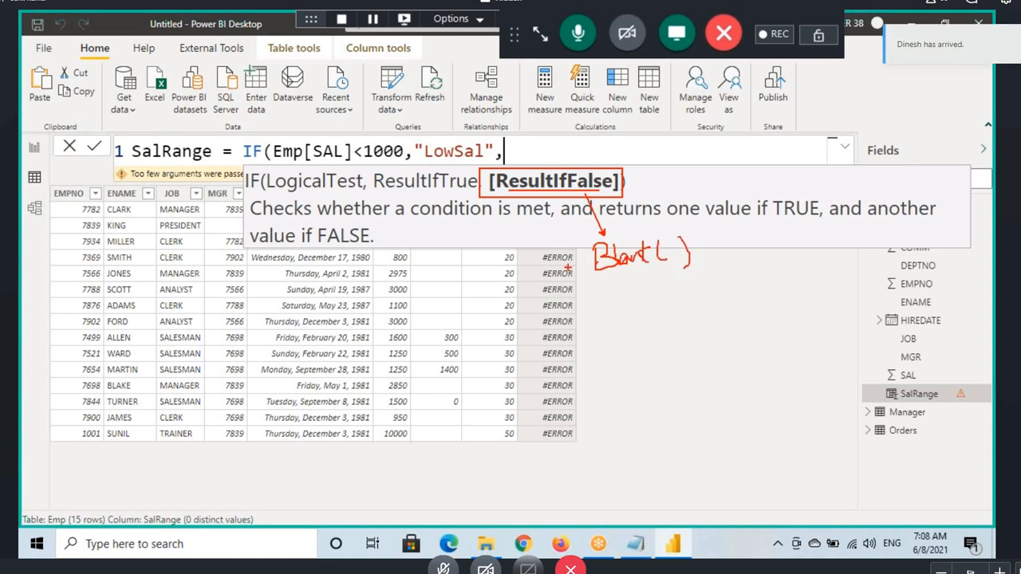
pyautogui.moveTo(560, 272); pyautogui.dragTo(735, 268)
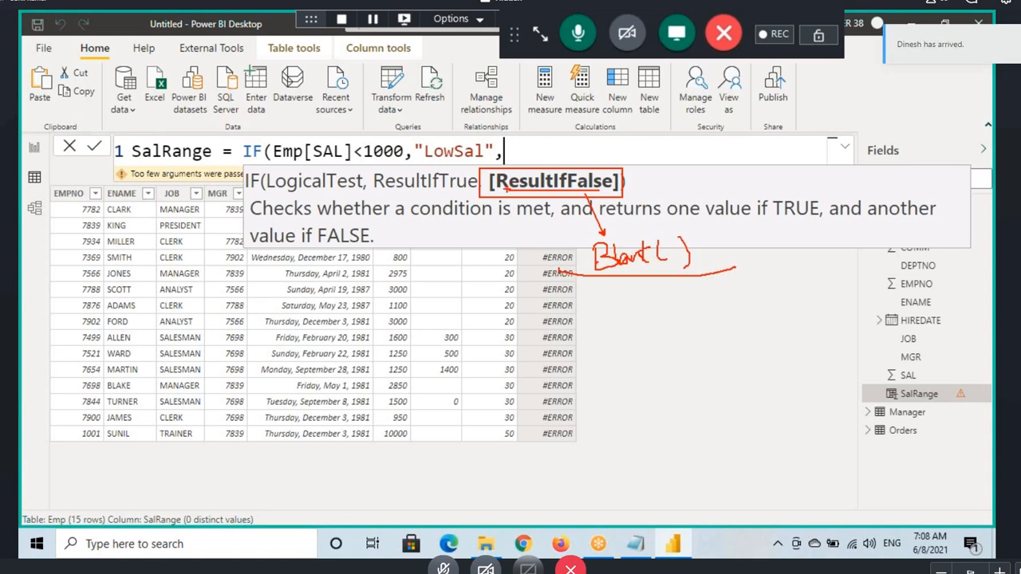
pyautogui.moveTo(410, 159); pyautogui.dragTo(489, 156)
pyautogui.moveTo(423, 94); pyautogui.dragTo(439, 141)
pyautogui.moveTo(415, 128)
pyautogui.mouseDown()
pyautogui.moveTo(439, 142)
pyautogui.moveTo(455, 121)
pyautogui.mouseUp()
pyautogui.moveTo(314, 163); pyautogui.dragTo(387, 165)
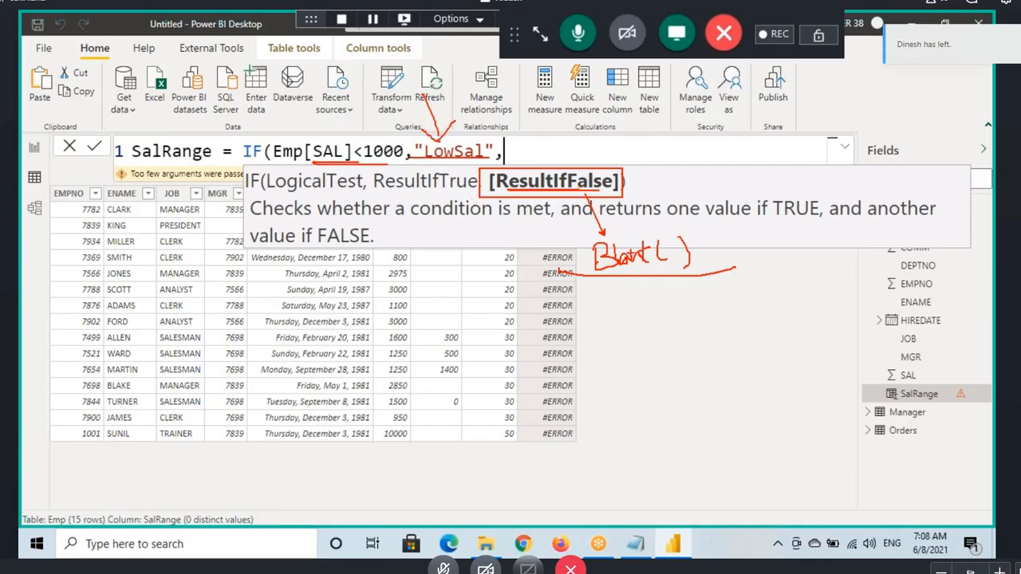
pyautogui.moveTo(677, 233)
pyautogui.mouseDown()
pyautogui.moveTo(568, 255)
pyautogui.moveTo(688, 236)
pyautogui.mouseUp()
pyautogui.moveTo(550, 140)
pyautogui.mouseDown()
pyautogui.moveTo(557, 183)
pyautogui.moveTo(582, 186)
pyautogui.mouseUp()
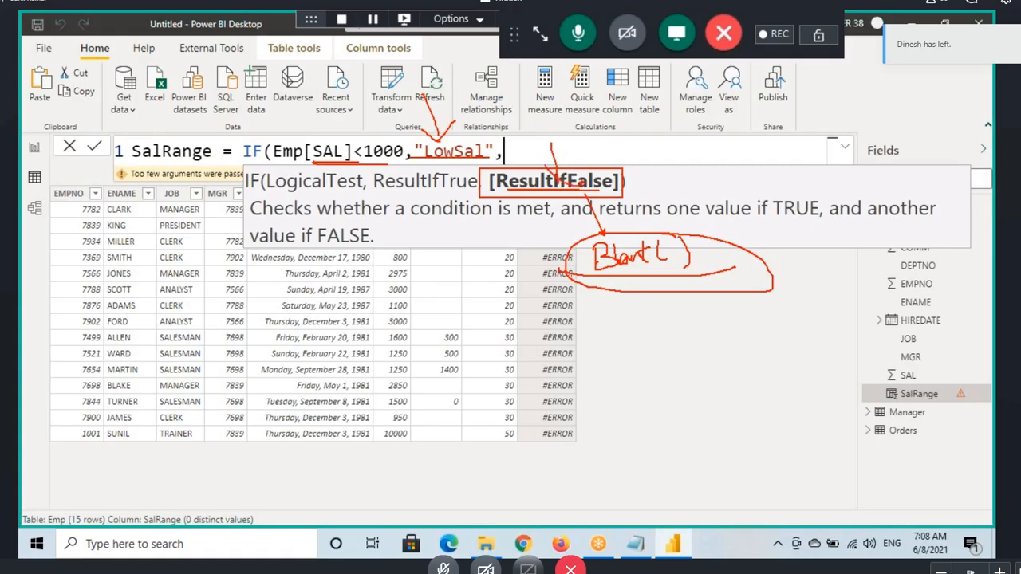
pyautogui.press('Escape')
# Step: Complete the SalRange formula as IF(Emp[SAL]<1000,"LowSal") without a false result and commit it
pyautogui.press('BackSpace')
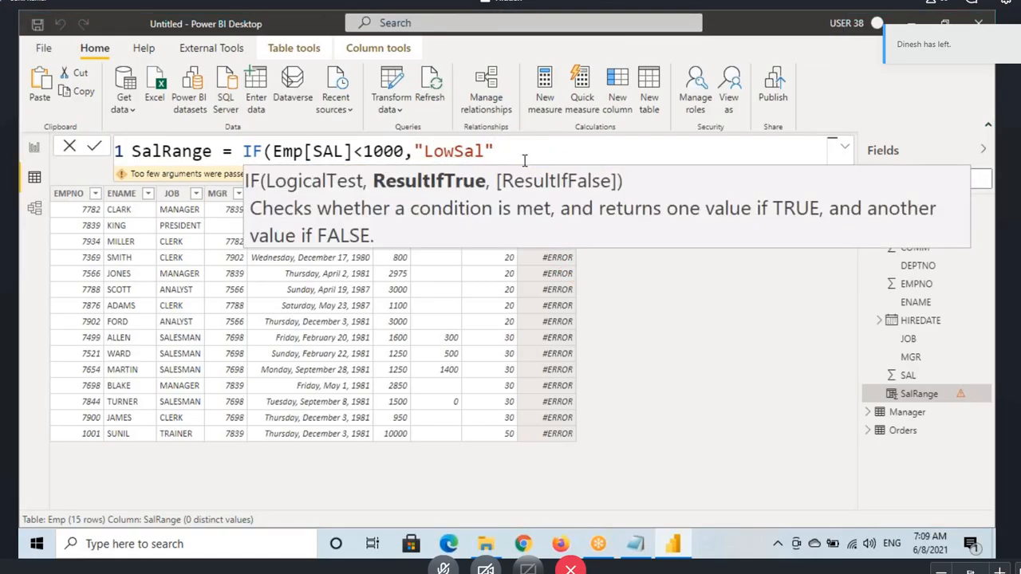
pyautogui.write(')')
pyautogui.press('Return')
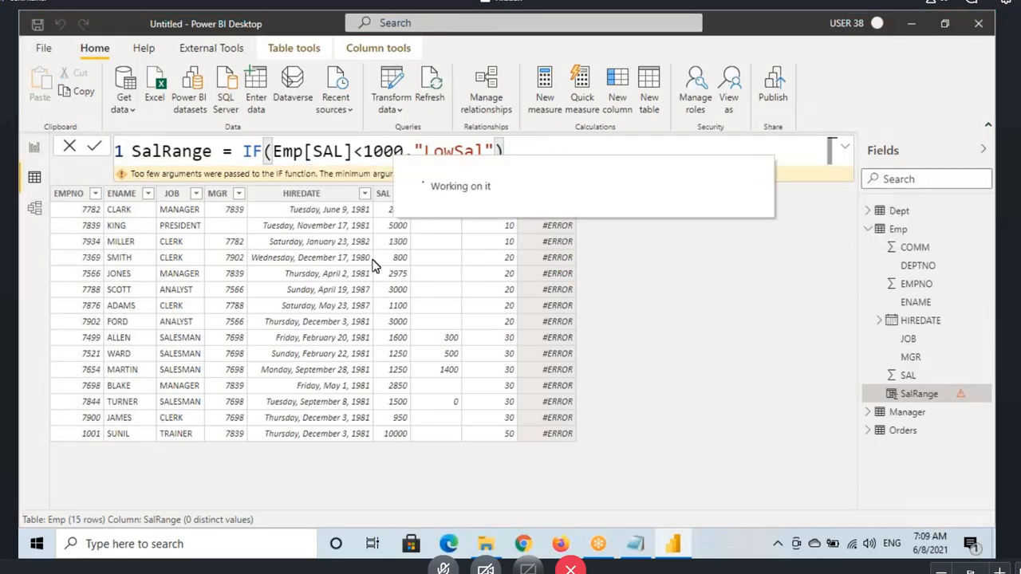
pyautogui.hotkey('ctrl', '2')
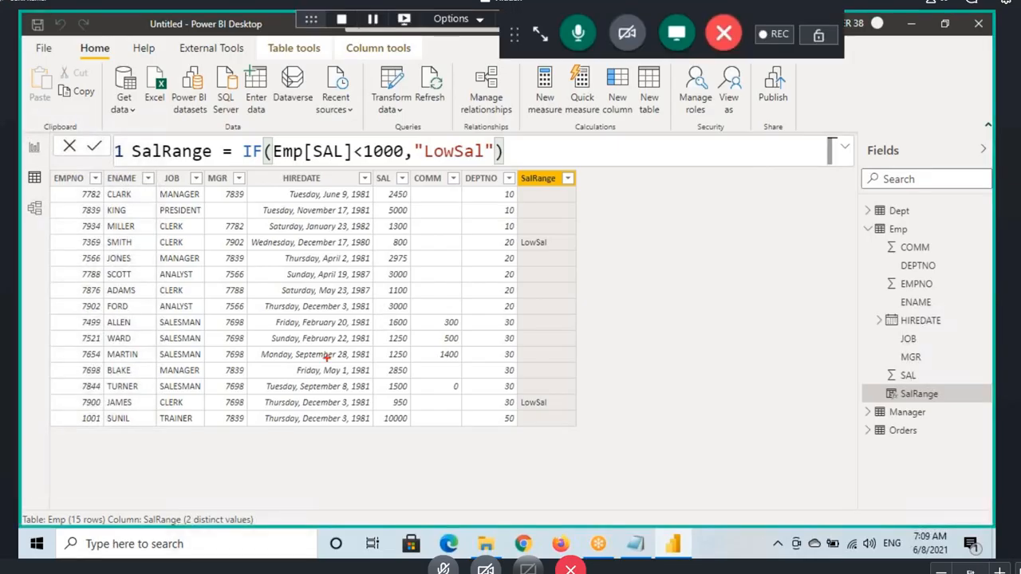
pyautogui.moveTo(168, 327)
pyautogui.mouseDown()
pyautogui.moveTo(242, 322)
pyautogui.moveTo(199, 383)
pyautogui.mouseUp()
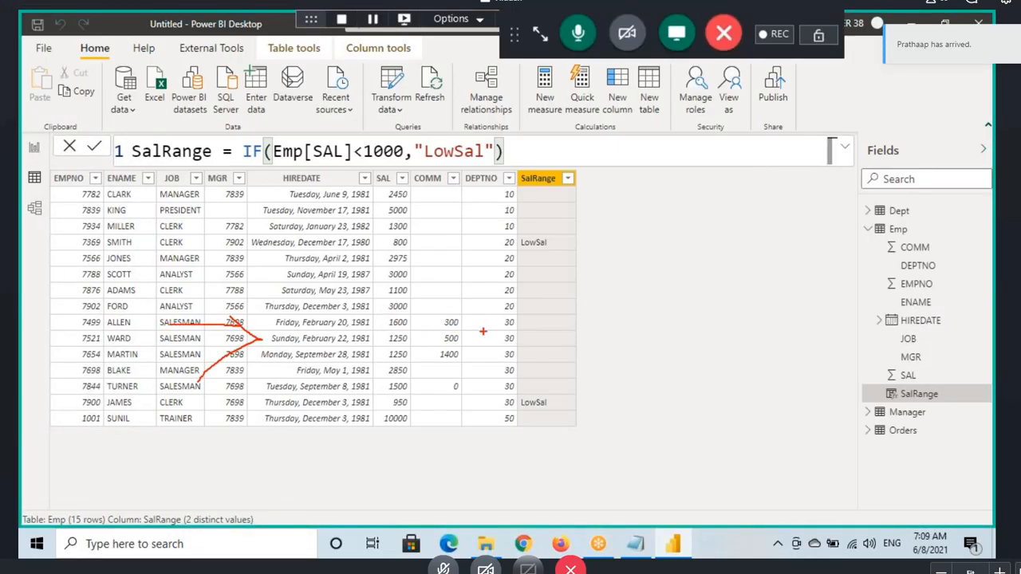
pyautogui.moveTo(290, 244)
pyautogui.mouseDown()
pyautogui.moveTo(369, 240)
pyautogui.moveTo(356, 268)
pyautogui.mouseUp()
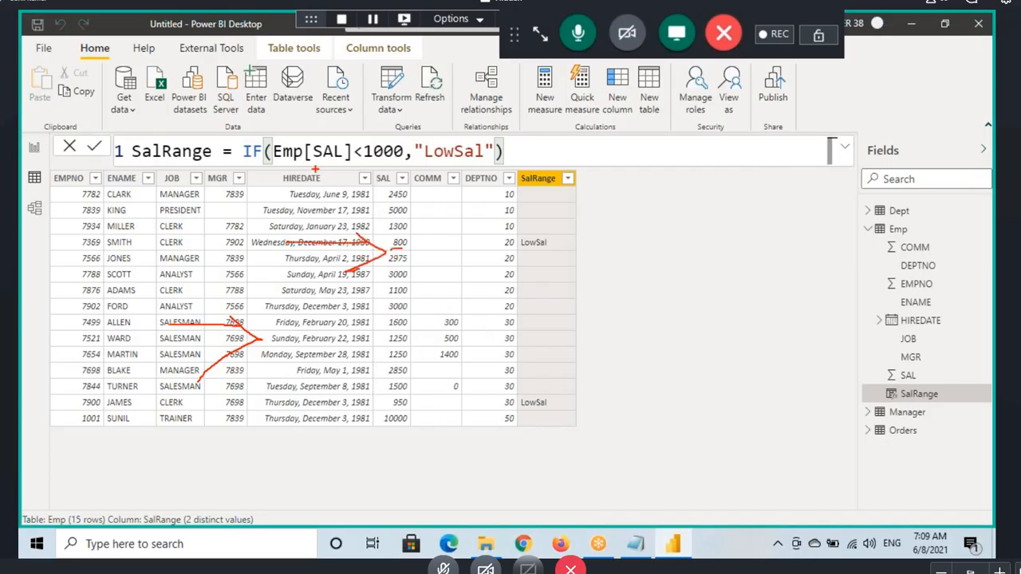
# Step: Annotate how the 800 salary meets the <1000 test and leads to LowSal, and clear the markup
pyautogui.moveTo(300, 121); pyautogui.dragTo(297, 135)
pyautogui.moveTo(320, 128)
pyautogui.mouseDown()
pyautogui.moveTo(329, 115)
pyautogui.moveTo(321, 126)
pyautogui.mouseUp()
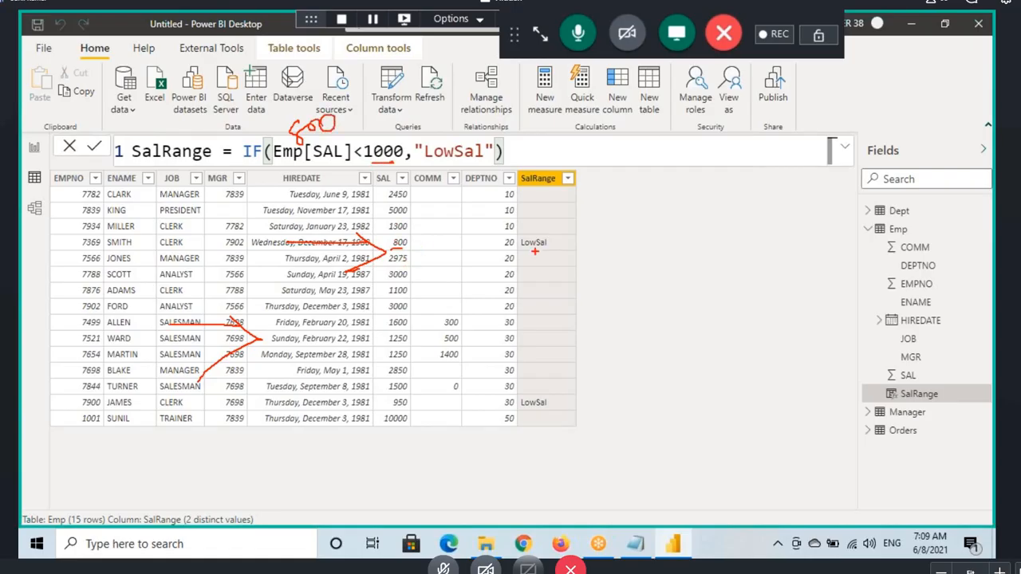
pyautogui.moveTo(373, 141)
pyautogui.mouseDown()
pyautogui.moveTo(432, 94)
pyautogui.moveTo(466, 146)
pyautogui.moveTo(479, 116)
pyautogui.mouseUp()
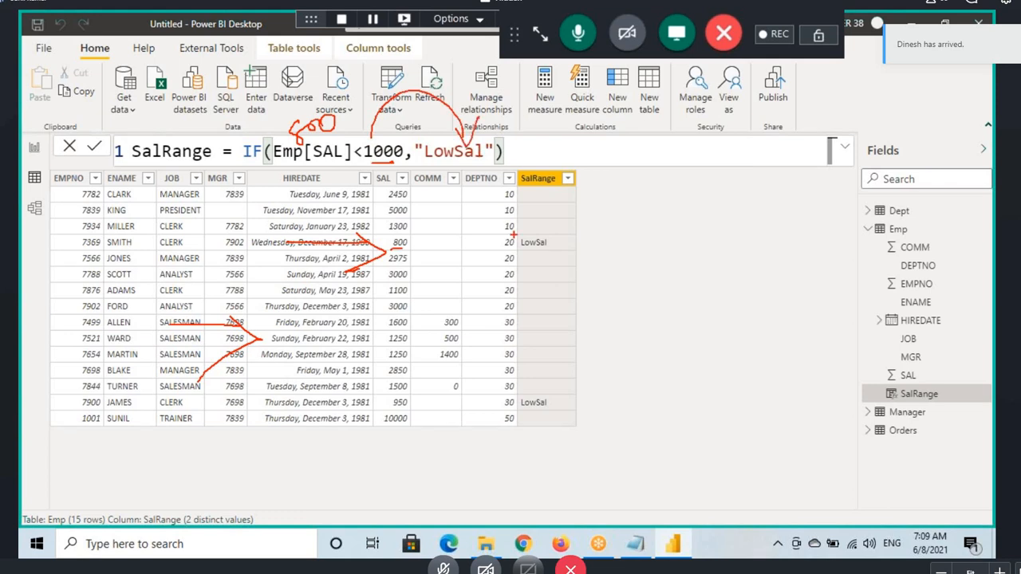
pyautogui.moveTo(517, 252); pyautogui.dragTo(550, 250)
pyautogui.moveTo(301, 194)
pyautogui.mouseDown()
pyautogui.moveTo(333, 195)
pyautogui.moveTo(339, 223)
pyautogui.mouseUp()
pyautogui.press('Escape')
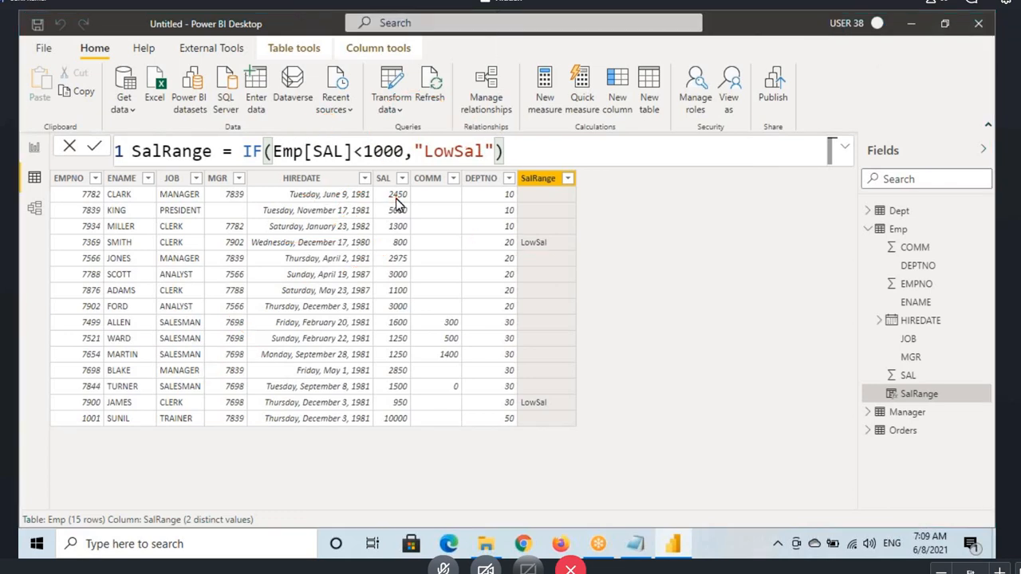
# Step: Mark up how the 2450 salary is evaluated by the IF test and point to its SalRange cell
pyautogui.moveTo(383, 189); pyautogui.dragTo(426, 201)
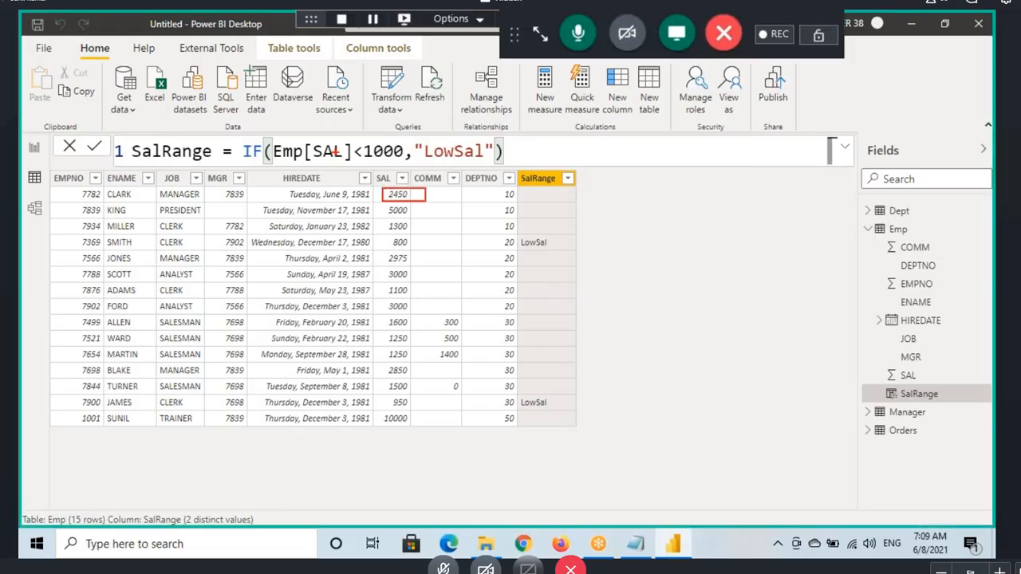
pyautogui.moveTo(294, 121)
pyautogui.mouseDown()
pyautogui.moveTo(301, 137)
pyautogui.moveTo(324, 127)
pyautogui.mouseUp()
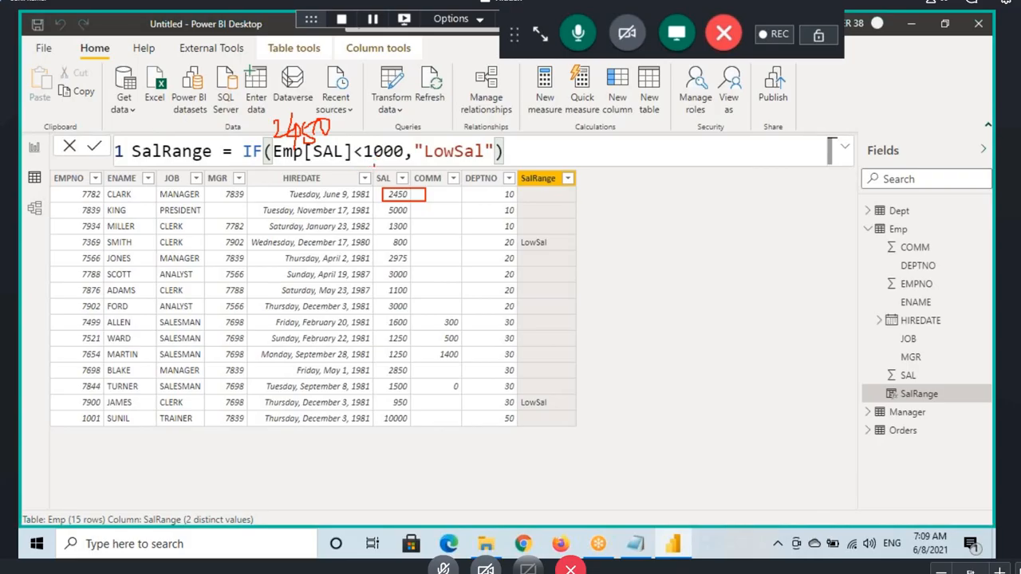
pyautogui.moveTo(315, 91)
pyautogui.mouseDown()
pyautogui.moveTo(317, 120)
pyautogui.moveTo(340, 89)
pyautogui.mouseUp()
pyautogui.moveTo(319, 101); pyautogui.dragTo(335, 100)
pyautogui.moveTo(372, 162)
pyautogui.mouseDown()
pyautogui.moveTo(399, 180)
pyautogui.moveTo(504, 149)
pyautogui.mouseUp()
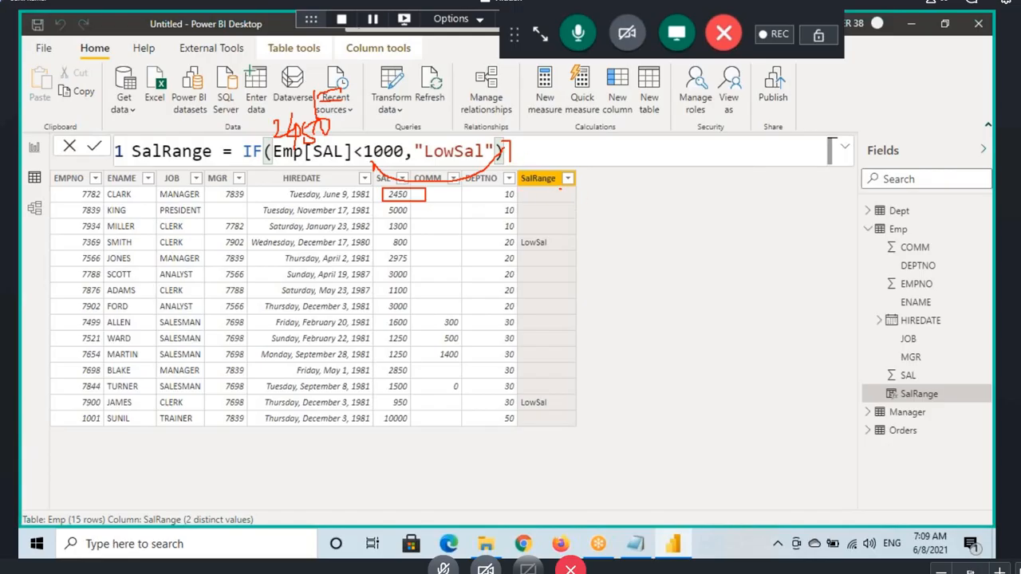
pyautogui.moveTo(530, 190)
pyautogui.mouseDown()
pyautogui.moveTo(566, 201)
pyautogui.moveTo(528, 188)
pyautogui.moveTo(546, 195)
pyautogui.mouseUp()
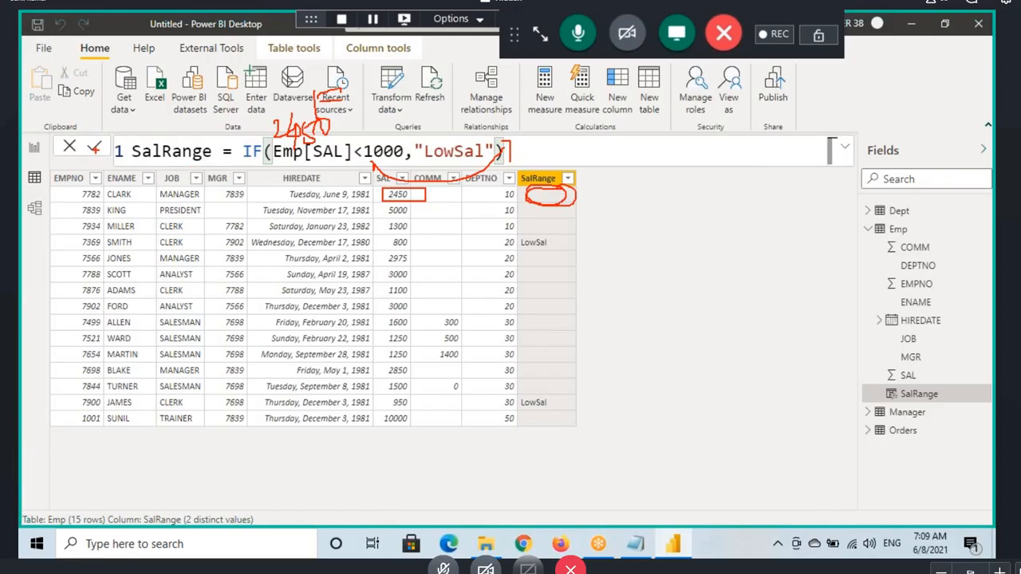
pyautogui.moveTo(94, 152)
pyautogui.mouseDown()
pyautogui.moveTo(120, 144)
pyautogui.moveTo(112, 156)
pyautogui.mouseUp()
# Step: Add "HighSal" as the false result so SalRange is IF(Emp[SAL]<1000,"LowSal","HighSal"), and commit the formula
pyautogui.click(523, 154)
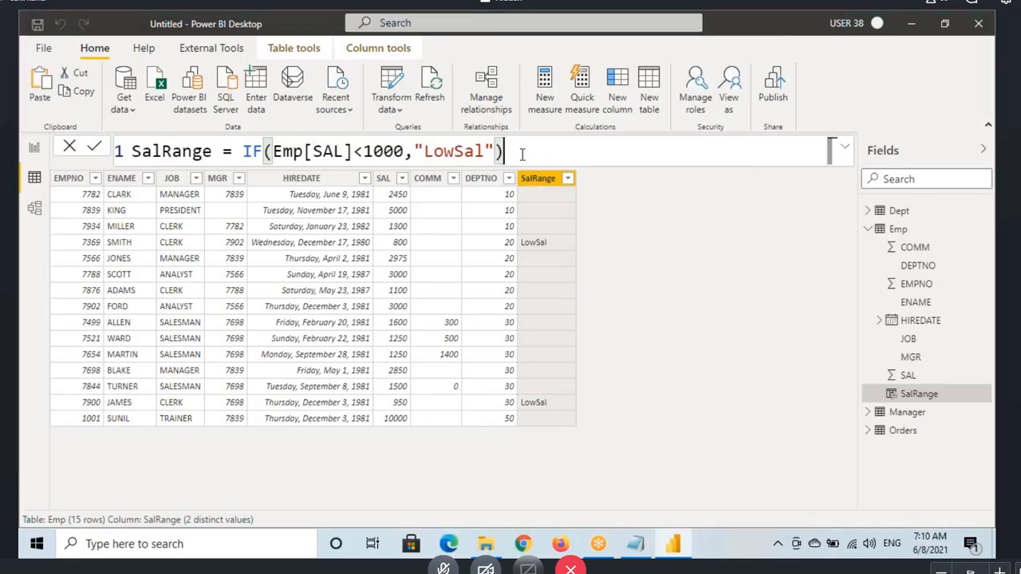
pyautogui.press('BackSpace')
pyautogui.write(',')
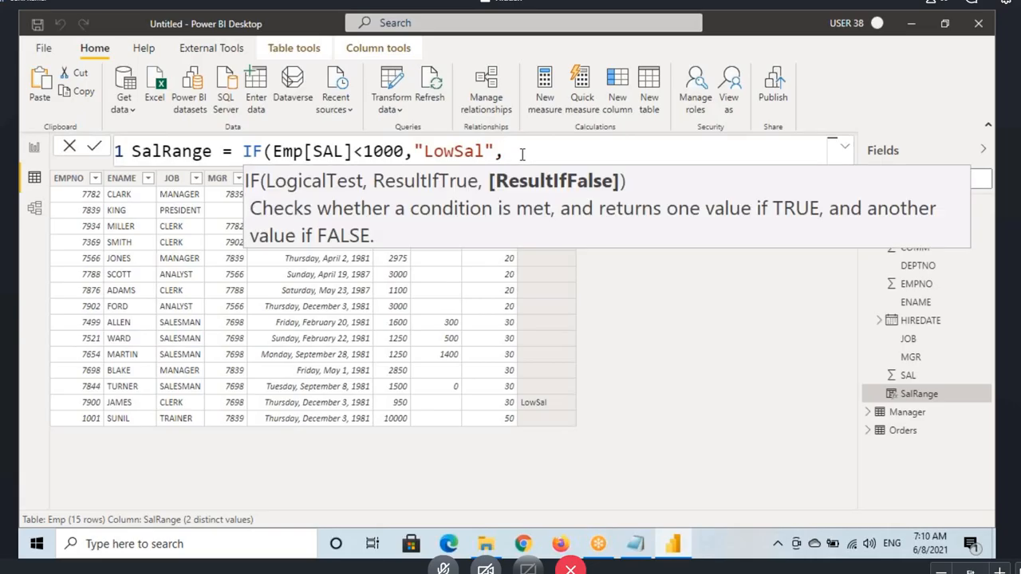
pyautogui.write('"higSal"')
pyautogui.press('BackSpace')
pyautogui.press('BackSpace')
pyautogui.press('BackSpace')
pyautogui.press('BackSpace')
pyautogui.press('BackSpace')
pyautogui.press('BackSpace')
pyautogui.press('BackSpace')
pyautogui.write('HighSal")')
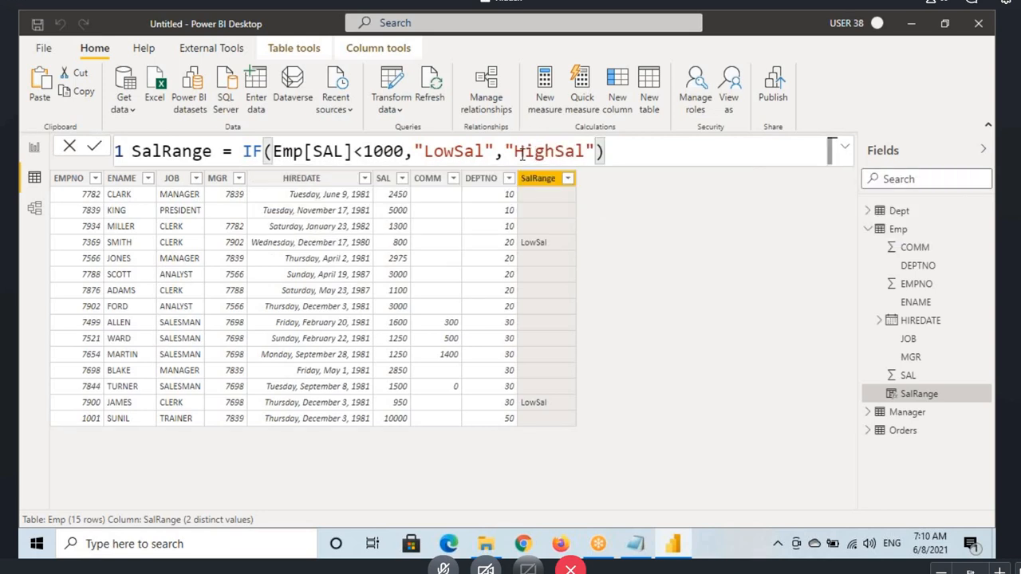
pyautogui.press('Return')
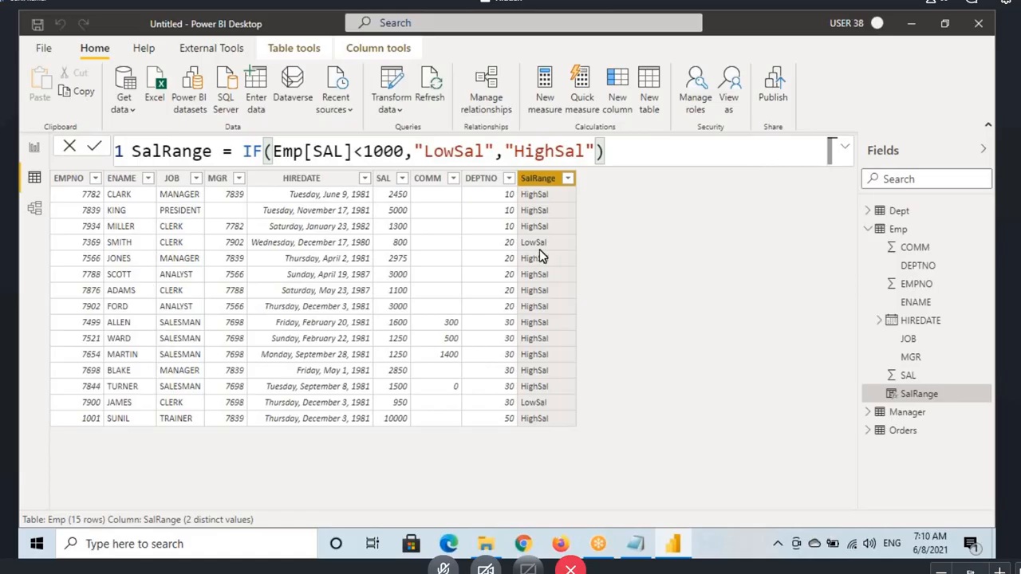
# Step: Outline the 800 and 950 salary rows with their SalRange labels, and clear the markup
pyautogui.hotkey('ctrl', '2')
pyautogui.moveTo(372, 234); pyautogui.dragTo(577, 254)
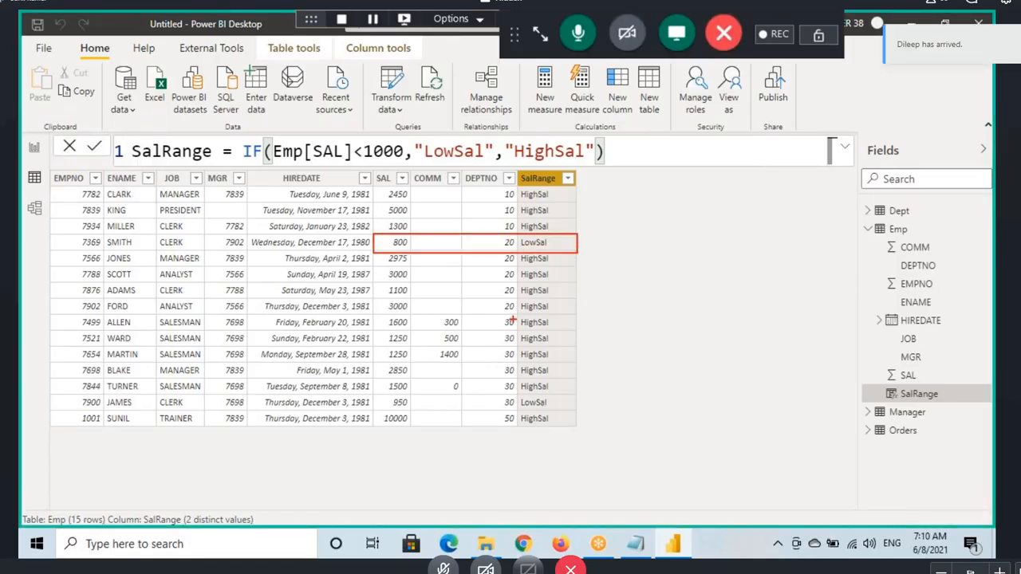
pyautogui.moveTo(375, 394); pyautogui.dragTo(571, 410)
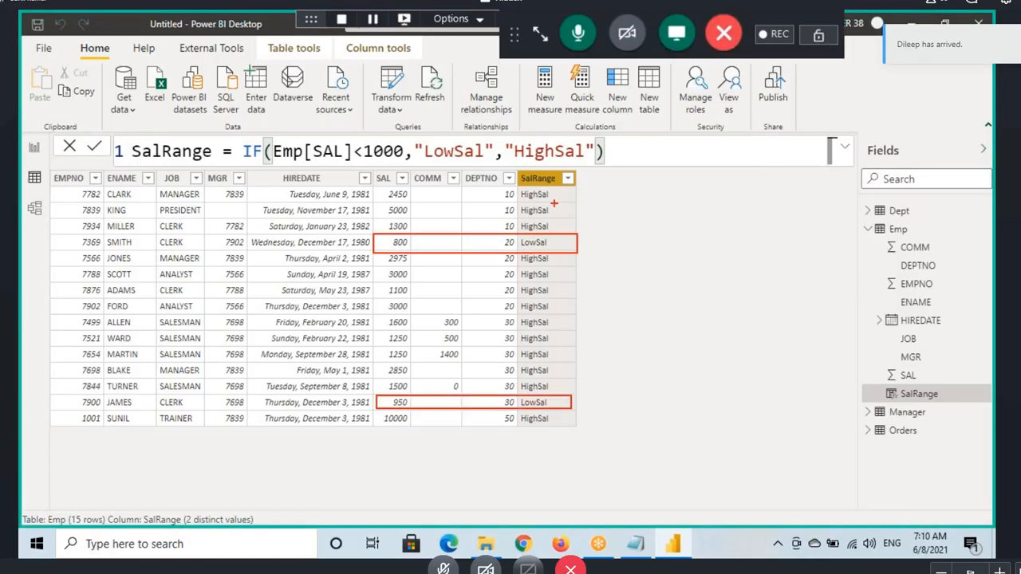
pyautogui.press('Escape')
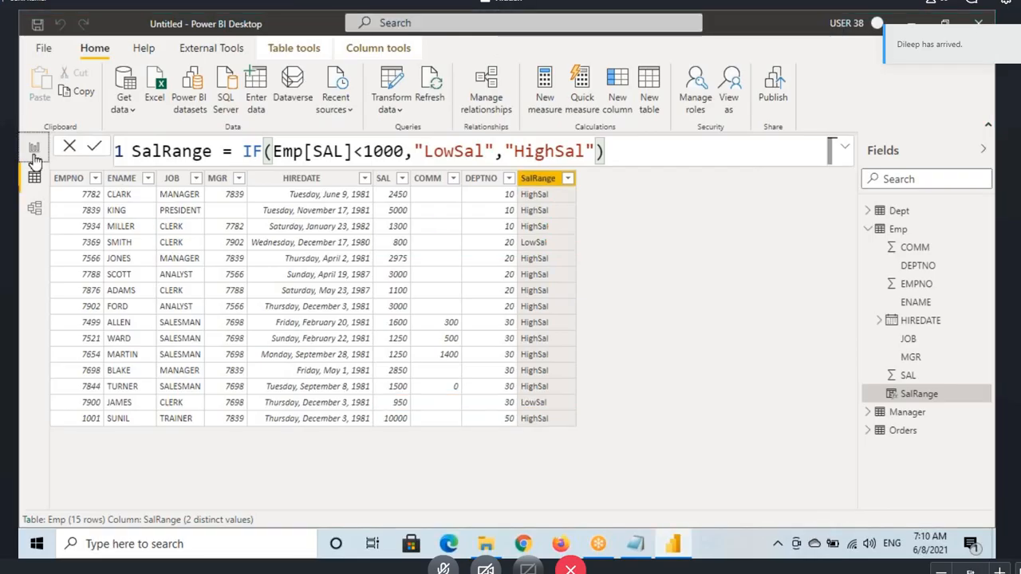
# Step: Add SalRange to the table visual of ENAME, JOB and SAL on the report page, and return to the Emp data
pyautogui.click(34, 148)
pyautogui.moveTo(930, 394); pyautogui.dragTo(297, 254)
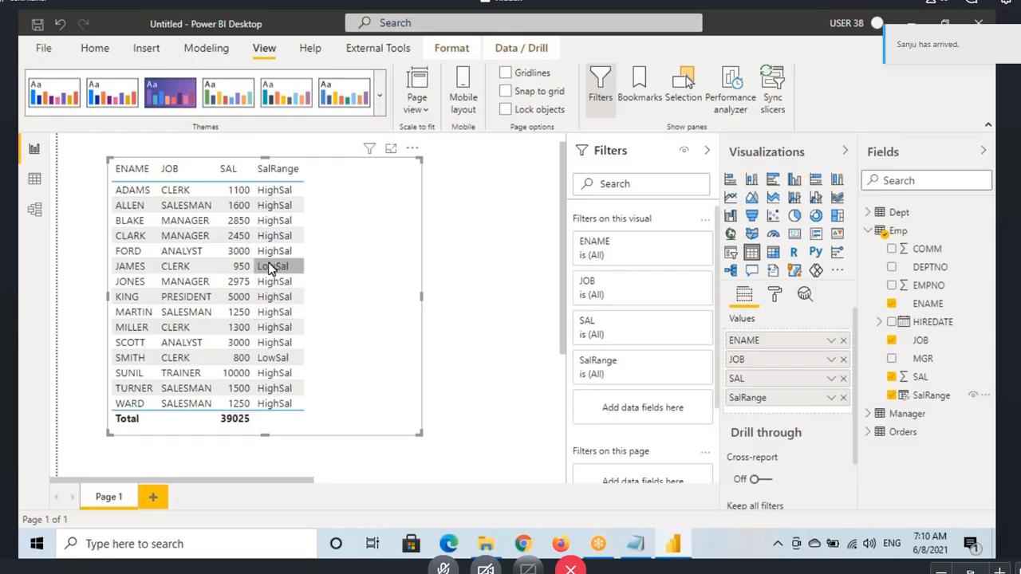
pyautogui.click(34, 179)
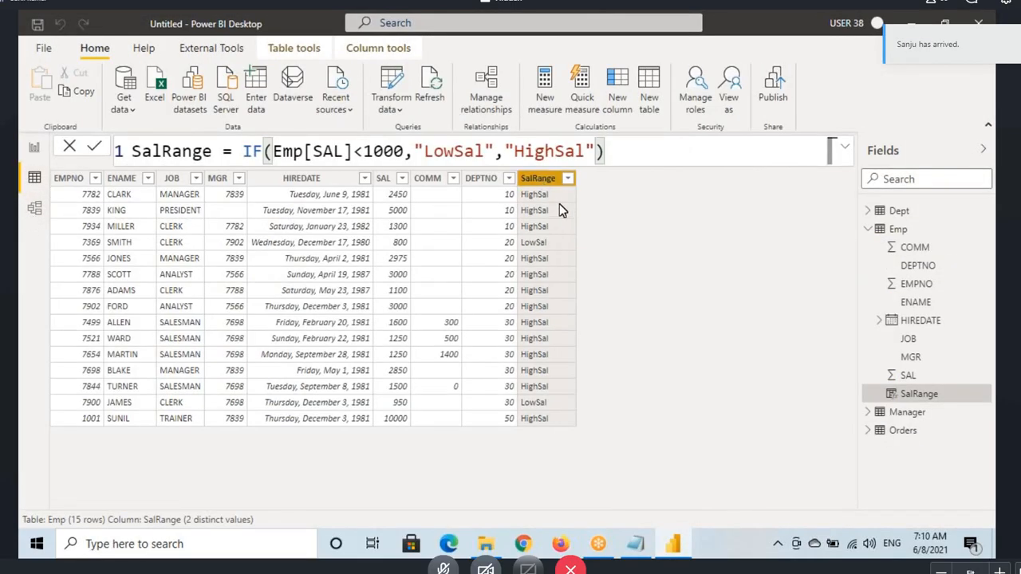
# Step: Copy the whole SalRange formula into the 7AM May 2021 - Power Pivot.txt notes above Nested IF Function, and save
pyautogui.click(614, 152)
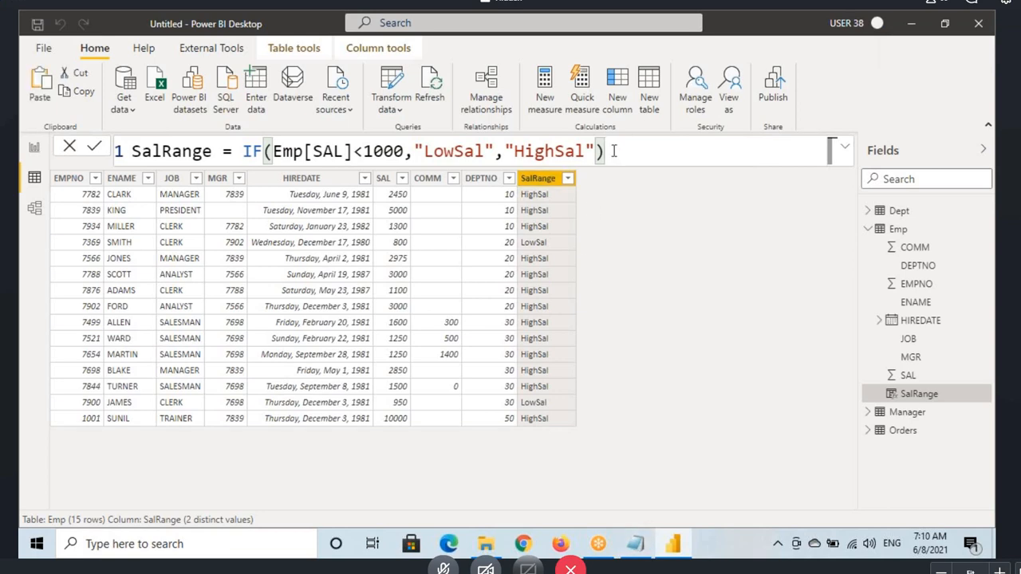
pyautogui.hotkey('ctrl', 'a')
pyautogui.hotkey('ctrl', 'c')
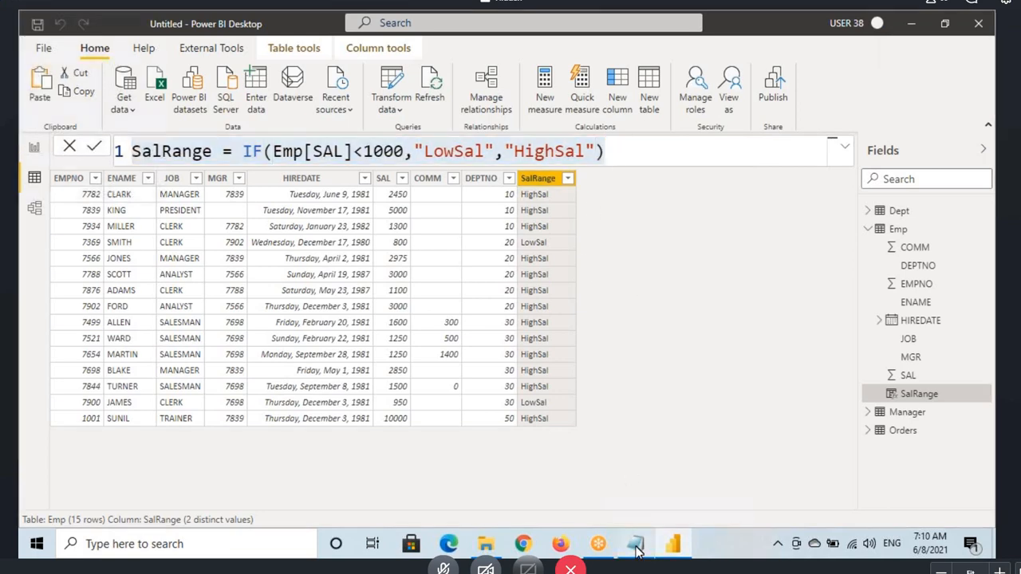
pyautogui.click(636, 546)
pyautogui.click(57, 243)
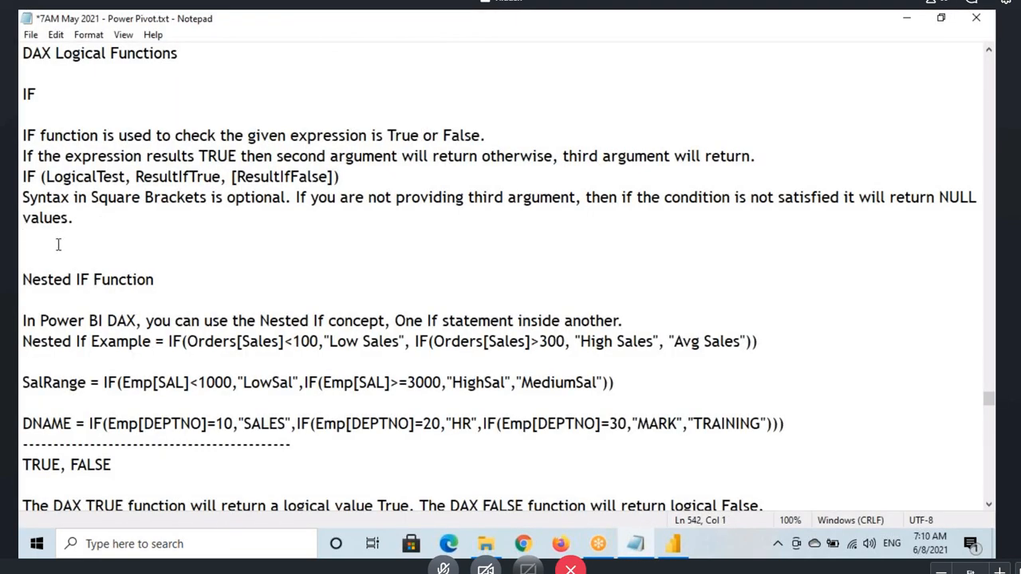
pyautogui.press('Return')
pyautogui.hotkey('ctrl', 'v')
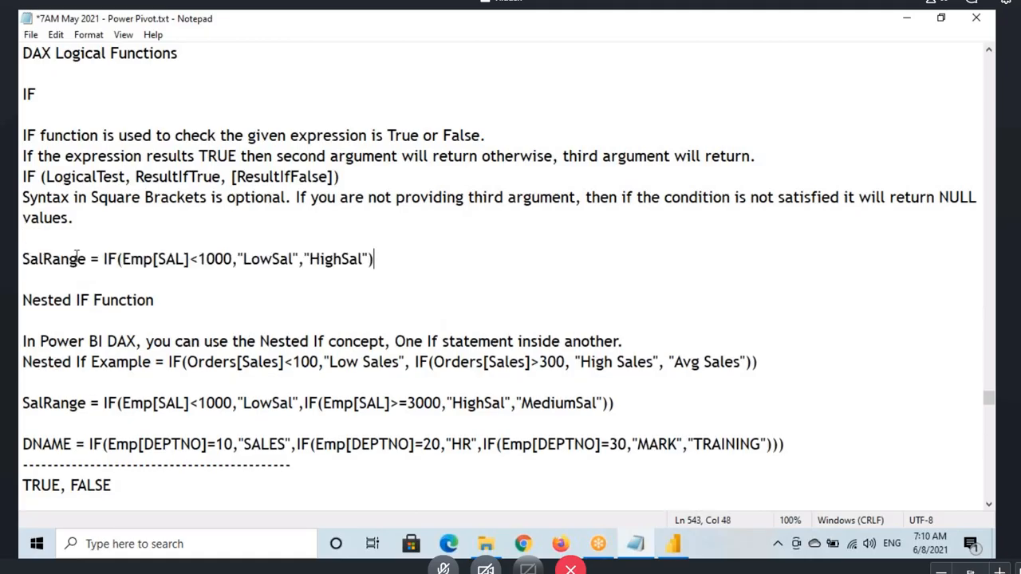
pyautogui.hotkey('ctrl', 's')
# Step: Open DAX Functions Logical.txt from the DAX folder and replace its Orders-based IF example lines with the copied SalRange formula
pyautogui.scroll(-4, 200, 269)
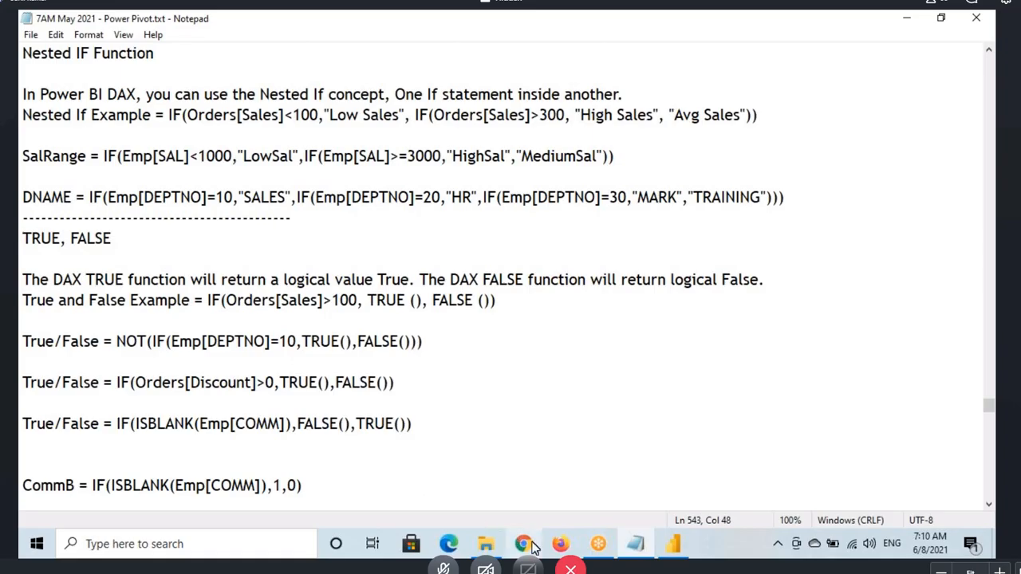
pyautogui.click(491, 552)
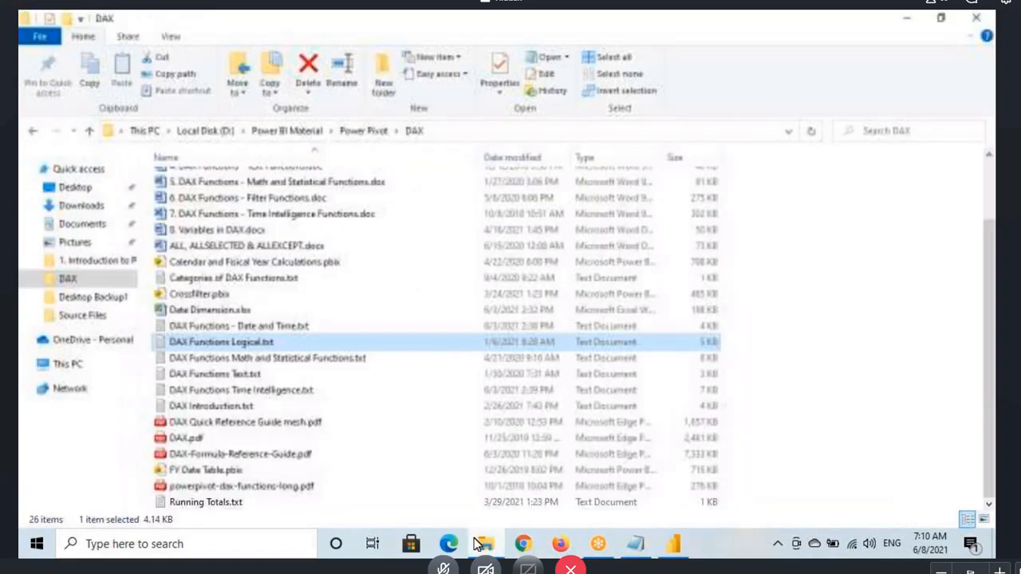
pyautogui.doubleClick(239, 344)
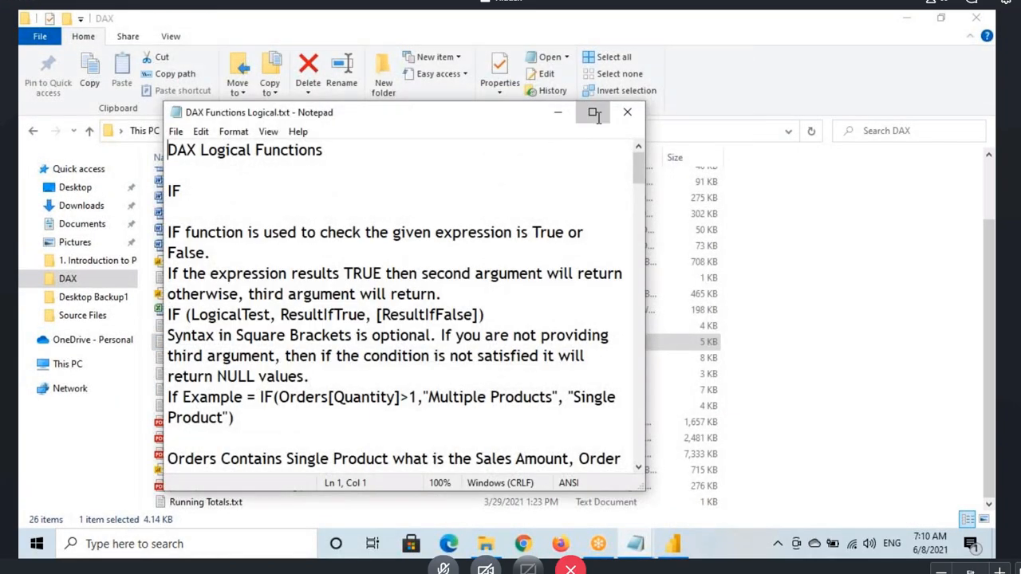
pyautogui.click(594, 112)
pyautogui.moveTo(847, 277); pyautogui.dragTo(20, 238)
pyautogui.hotkey('ctrl', 'v')
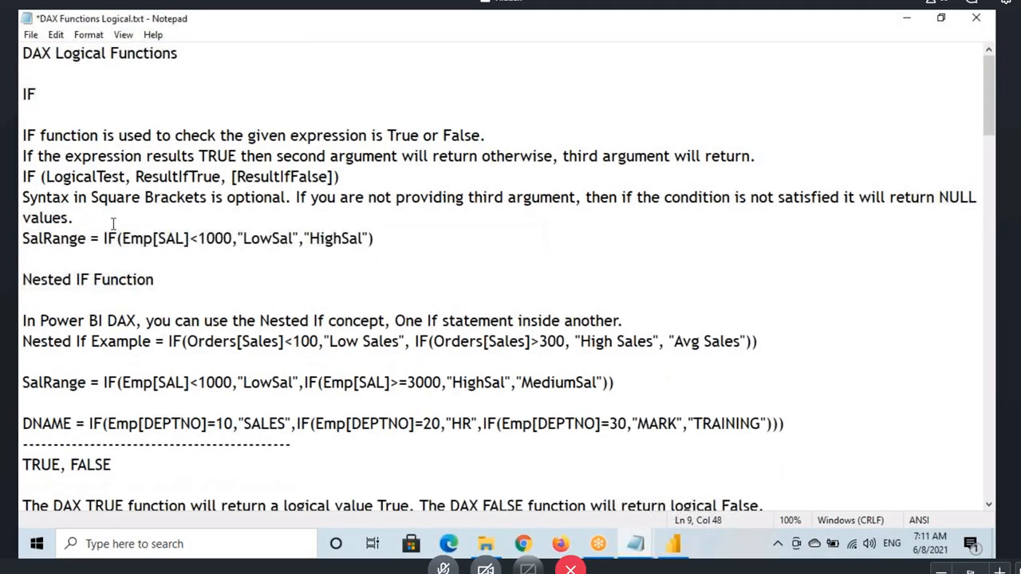
# Step: Insert a blank line above the SalRange formula, save DAX Functions Logical.txt and close it
pyautogui.click(112, 224)
pyautogui.press('Return')
pyautogui.hotkey('ctrl', 's')
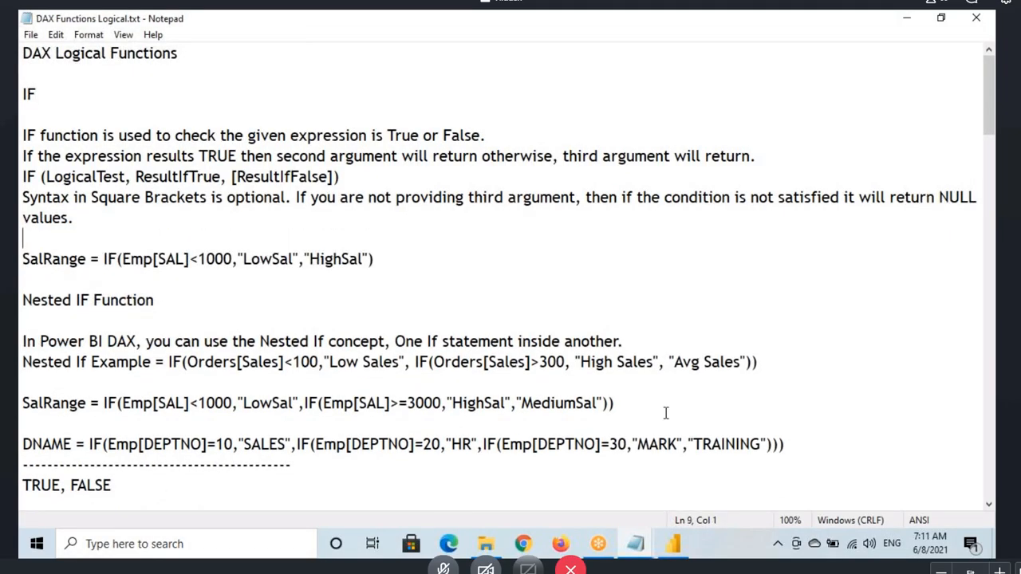
pyautogui.click(981, 24)
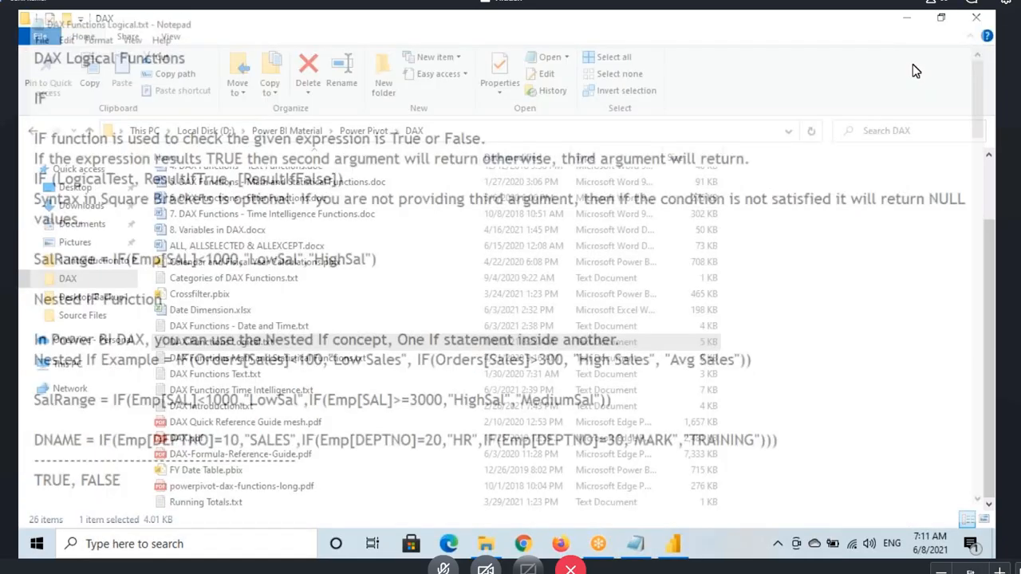
# Step: Switch back to Power BI Desktop and examine the SalRange column's filter values and the IF formula's test and two results
pyautogui.click(672, 544)
pyautogui.click(637, 201)
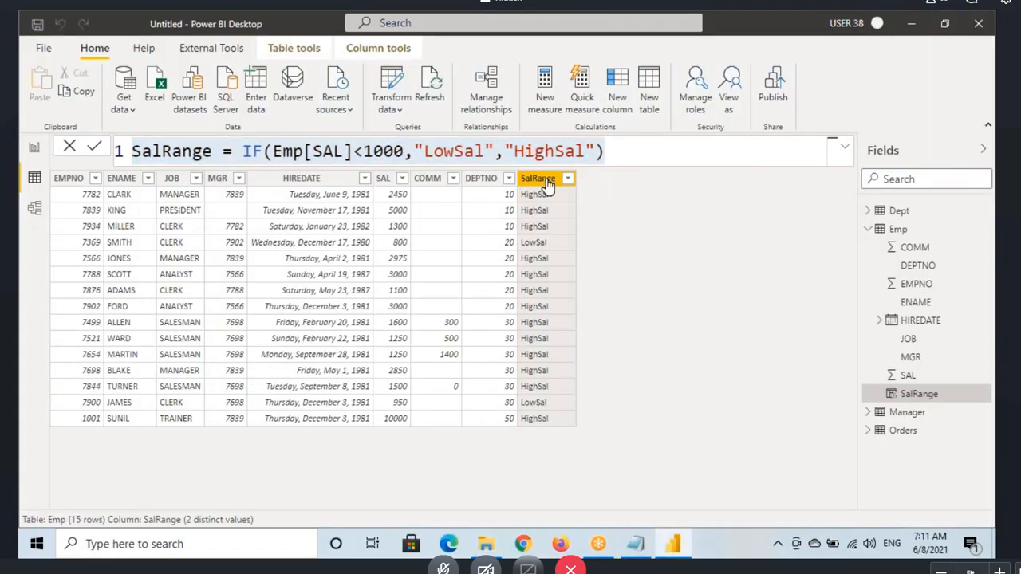
pyautogui.click(543, 179)
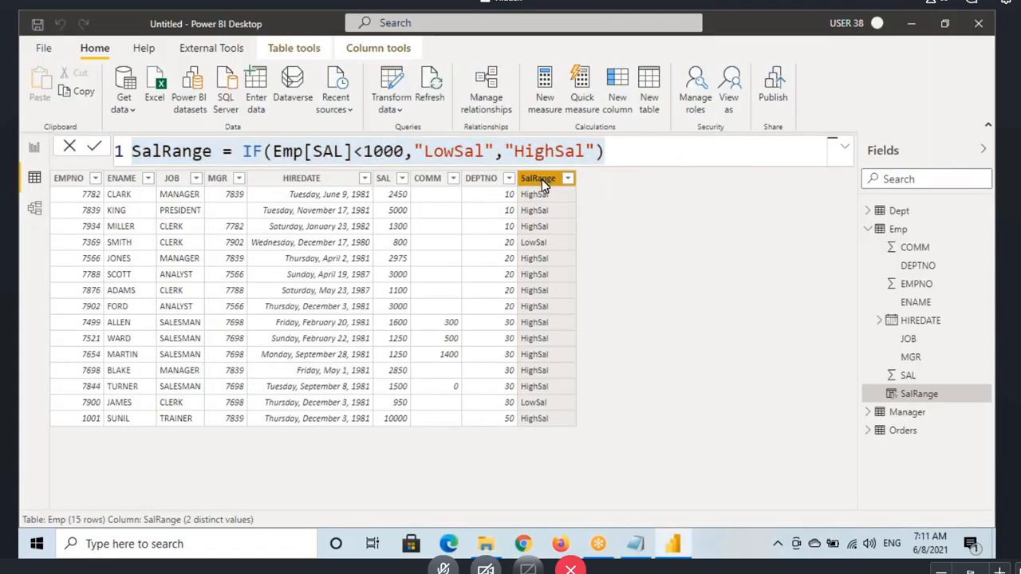
pyautogui.click(310, 147)
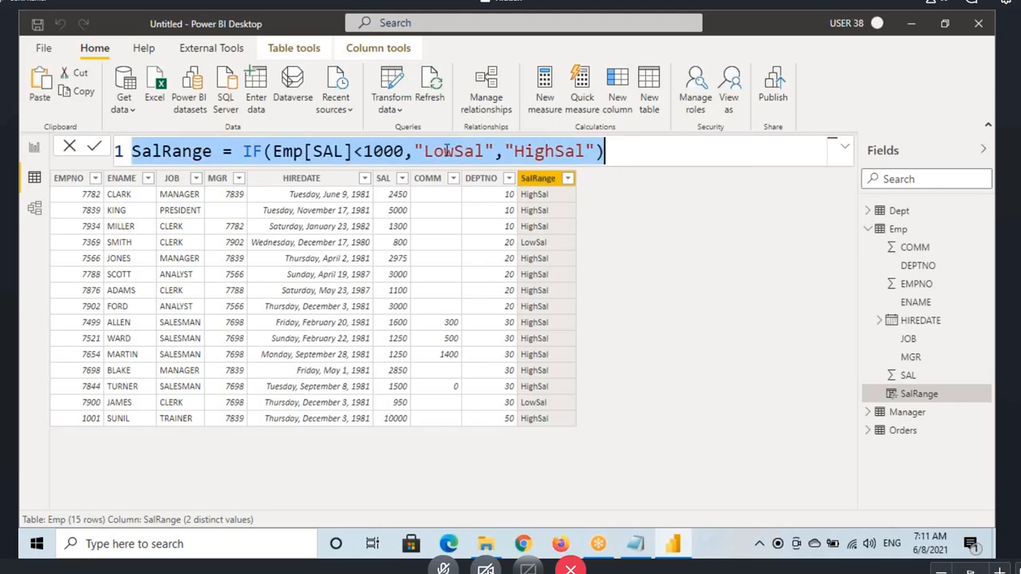
pyautogui.click(567, 178)
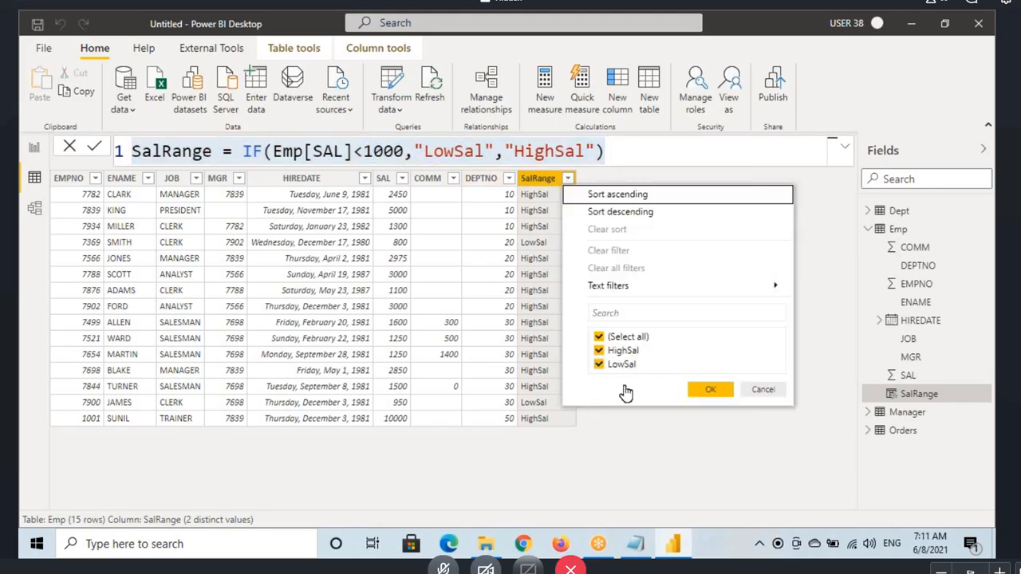
pyautogui.click(763, 389)
pyautogui.click(313, 150)
pyautogui.click(313, 151)
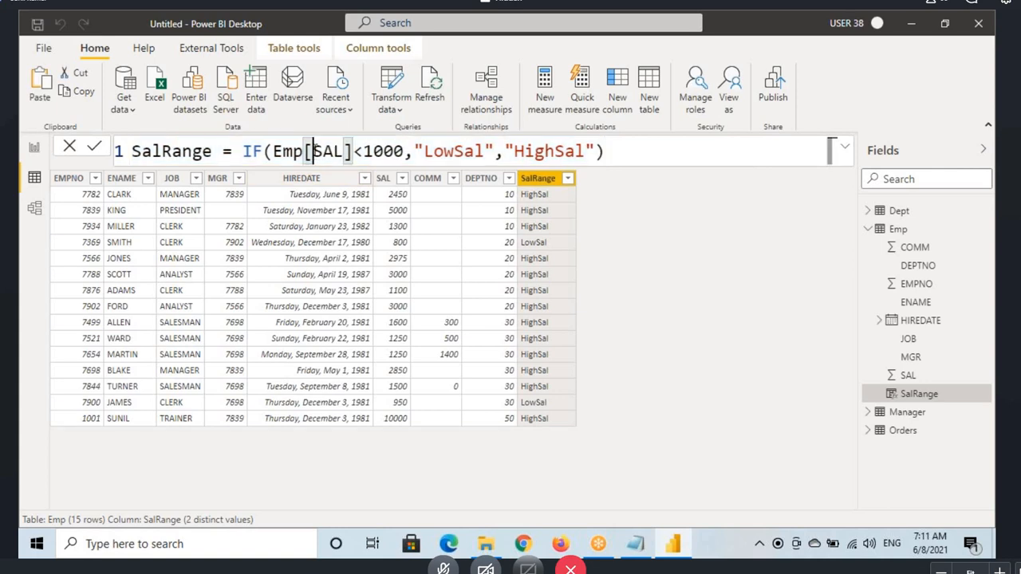
pyautogui.click(443, 150)
pyautogui.click(534, 151)
pyautogui.doubleClick(536, 151)
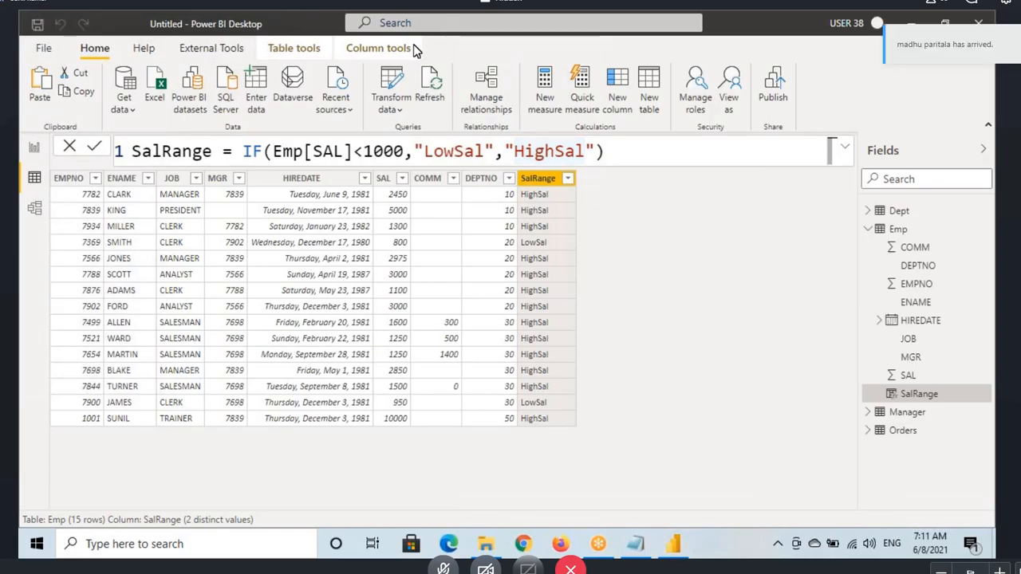
# Step: Pick the Pen and sketch two salary conditions above the formula: <1000 as LS and >=3000 as HS
pyautogui.click(417, 55)
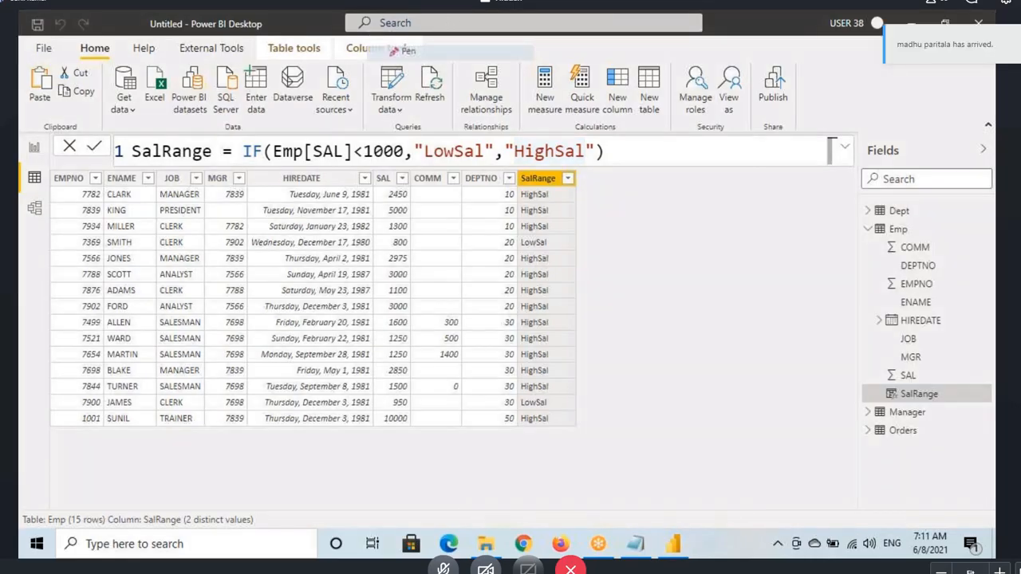
pyautogui.moveTo(441, 78); pyautogui.dragTo(448, 103)
pyautogui.moveTo(457, 79)
pyautogui.mouseDown()
pyautogui.moveTo(457, 98)
pyautogui.moveTo(480, 97)
pyautogui.moveTo(503, 77)
pyautogui.moveTo(500, 98)
pyautogui.moveTo(516, 87)
pyautogui.moveTo(626, 94)
pyautogui.mouseUp()
pyautogui.moveTo(642, 77)
pyautogui.mouseDown()
pyautogui.moveTo(648, 94)
pyautogui.moveTo(696, 89)
pyautogui.mouseUp()
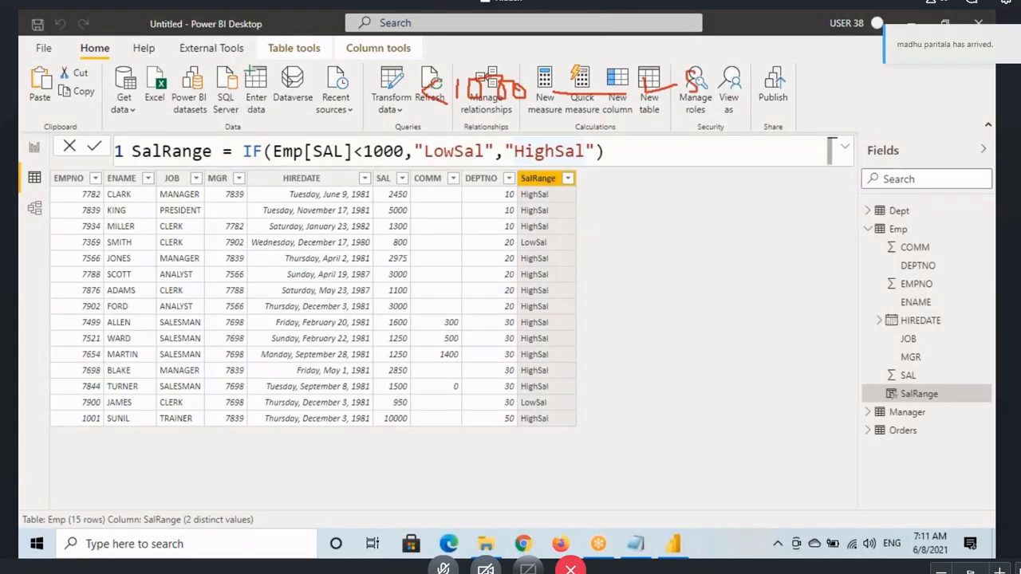
pyautogui.moveTo(446, 125)
pyautogui.mouseDown()
pyautogui.moveTo(449, 142)
pyautogui.moveTo(502, 124)
pyautogui.moveTo(521, 134)
pyautogui.moveTo(635, 125)
pyautogui.moveTo(670, 134)
pyautogui.moveTo(675, 123)
pyautogui.mouseUp()
pyautogui.moveTo(683, 121); pyautogui.dragTo(703, 110)
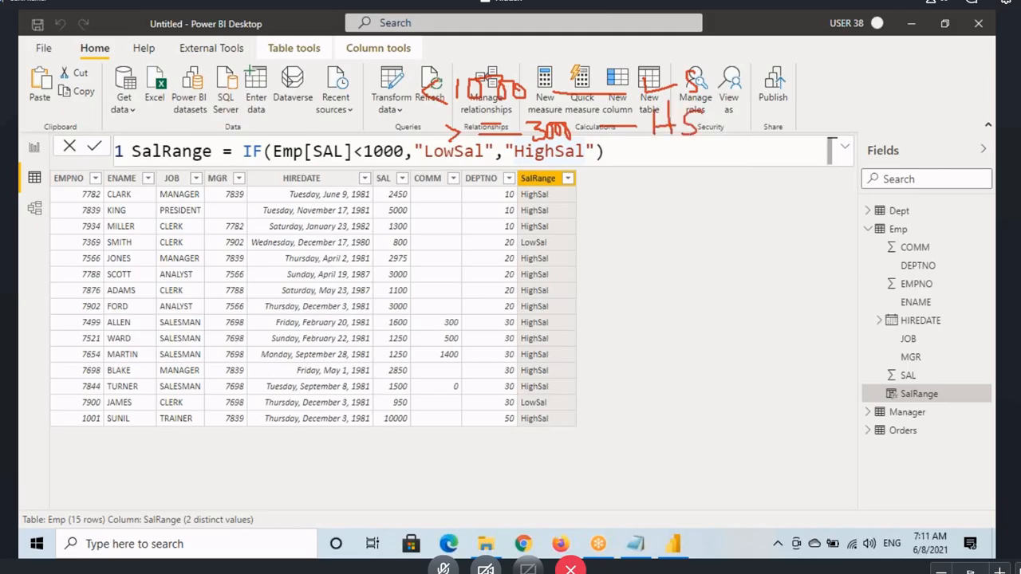
# Step: Sketch arrows from between the two conditions to MS, and mark the <1000 condition and its LS result
pyautogui.moveTo(399, 110); pyautogui.dragTo(437, 134)
pyautogui.moveTo(382, 99)
pyautogui.mouseDown()
pyautogui.moveTo(338, 99)
pyautogui.moveTo(351, 113)
pyautogui.mouseUp()
pyautogui.moveTo(241, 118)
pyautogui.mouseDown()
pyautogui.moveTo(252, 104)
pyautogui.moveTo(263, 117)
pyautogui.mouseUp()
pyautogui.moveTo(286, 84)
pyautogui.mouseDown()
pyautogui.moveTo(270, 102)
pyautogui.moveTo(274, 121)
pyautogui.mouseUp()
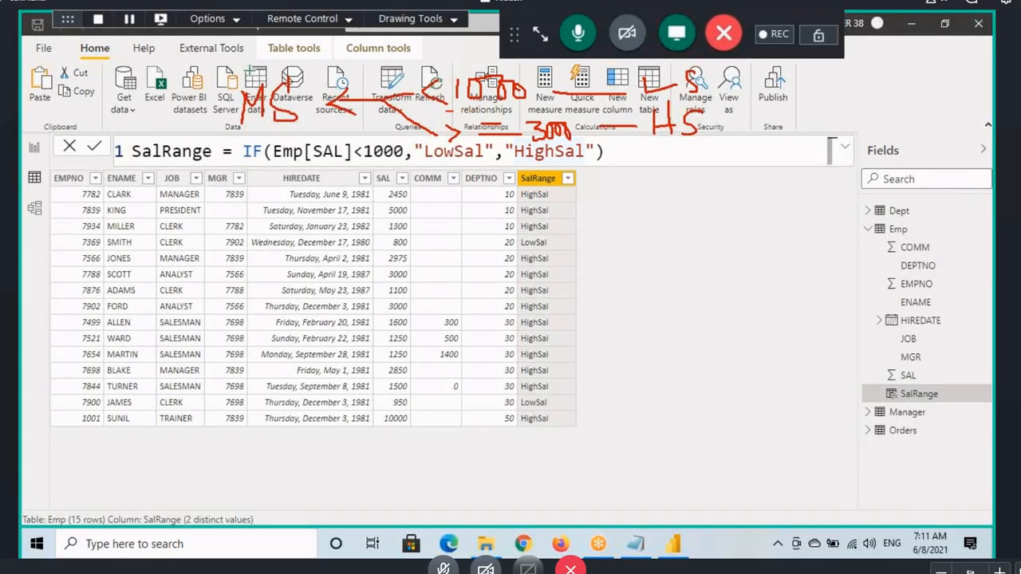
pyautogui.moveTo(452, 111); pyautogui.dragTo(523, 107)
pyautogui.moveTo(645, 65)
pyautogui.mouseDown()
pyautogui.moveTo(646, 78)
pyautogui.moveTo(689, 92)
pyautogui.mouseUp()
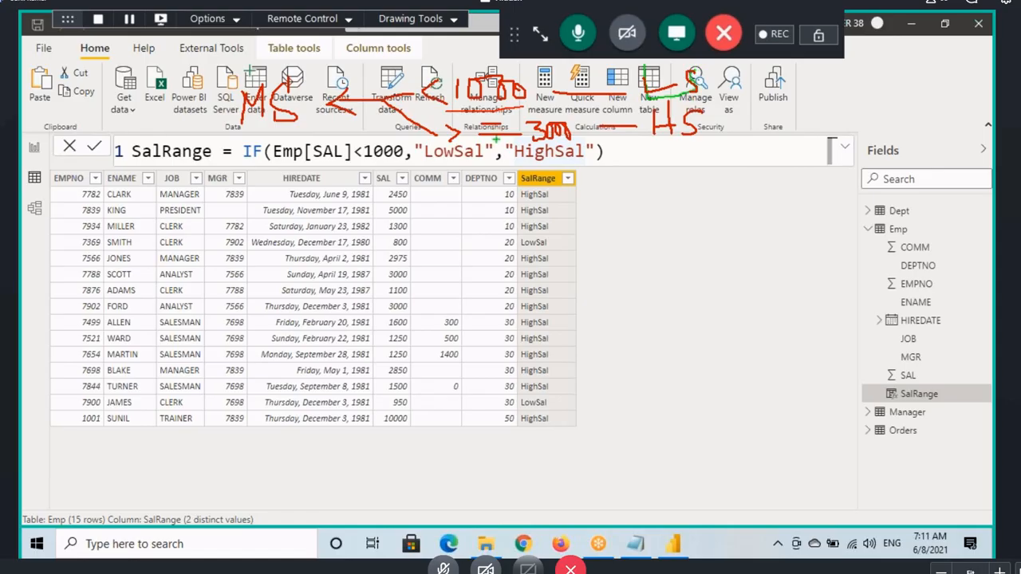
# Step: Frame the >=3000 condition with its HS result, circle MS, and leave the drawing mode
pyautogui.moveTo(441, 118); pyautogui.dragTo(728, 139)
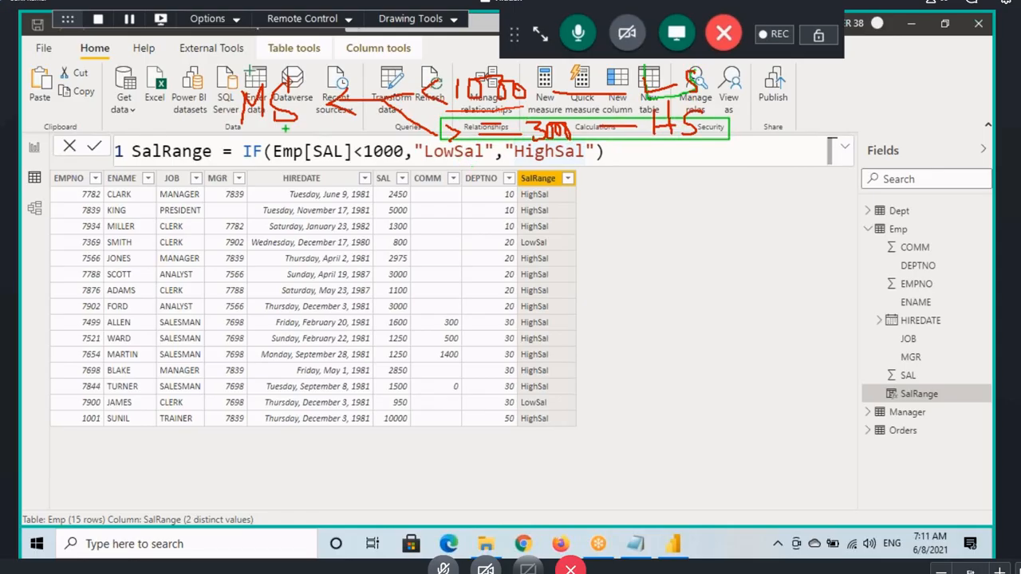
pyautogui.moveTo(244, 126)
pyautogui.mouseDown()
pyautogui.moveTo(313, 103)
pyautogui.moveTo(297, 126)
pyautogui.mouseUp()
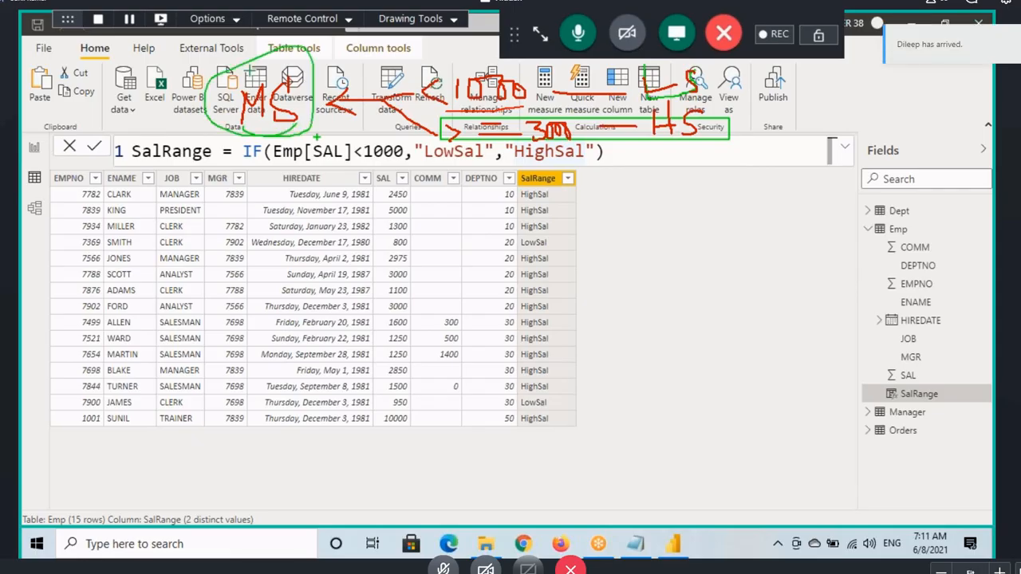
pyautogui.press('Escape')
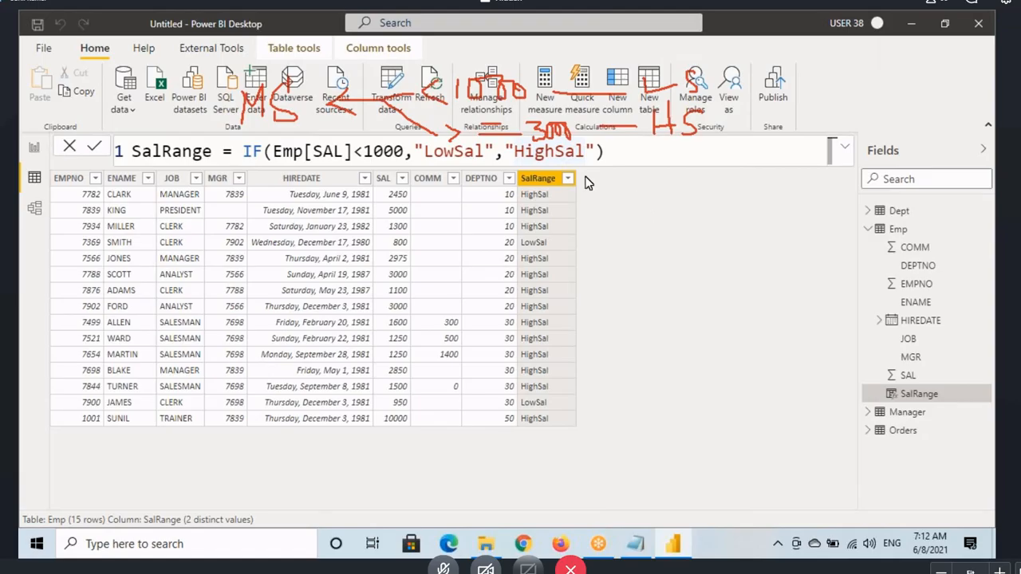
# Step: Add a new calculated column to the Emp table and name it SalRange1
pyautogui.click(897, 233)
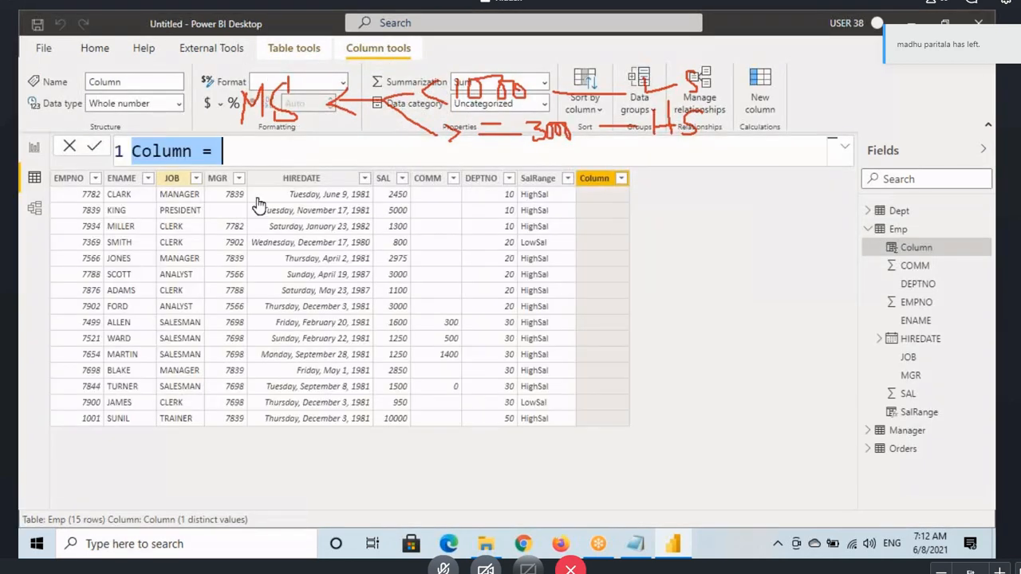
pyautogui.doubleClick(183, 151)
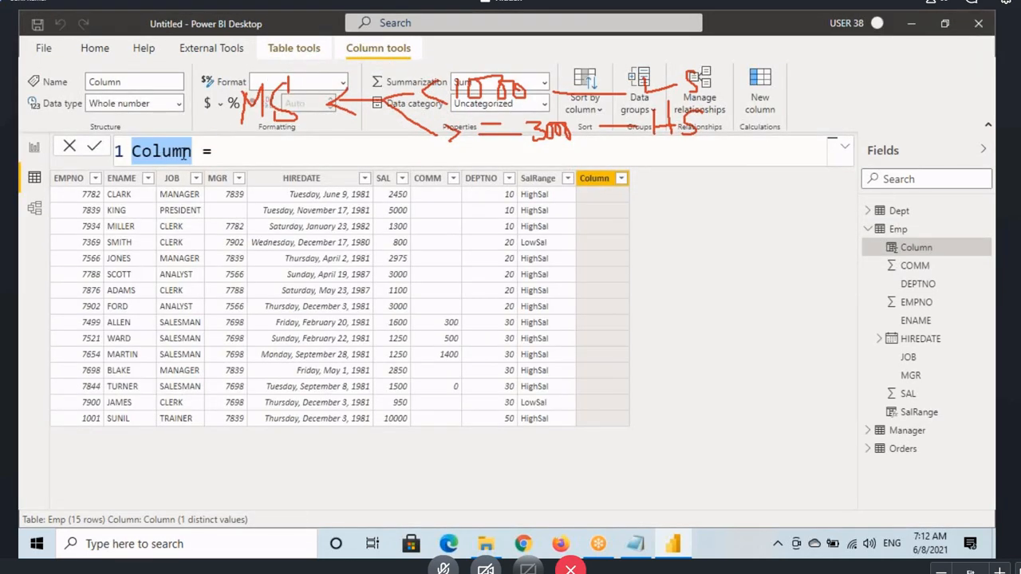
pyautogui.write('SalRa')
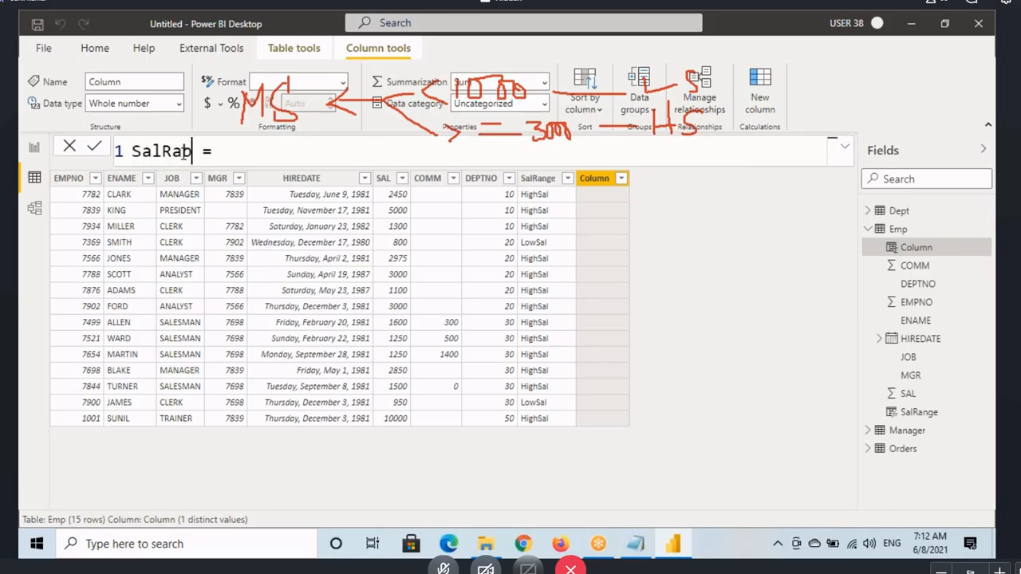
pyautogui.write('nge')
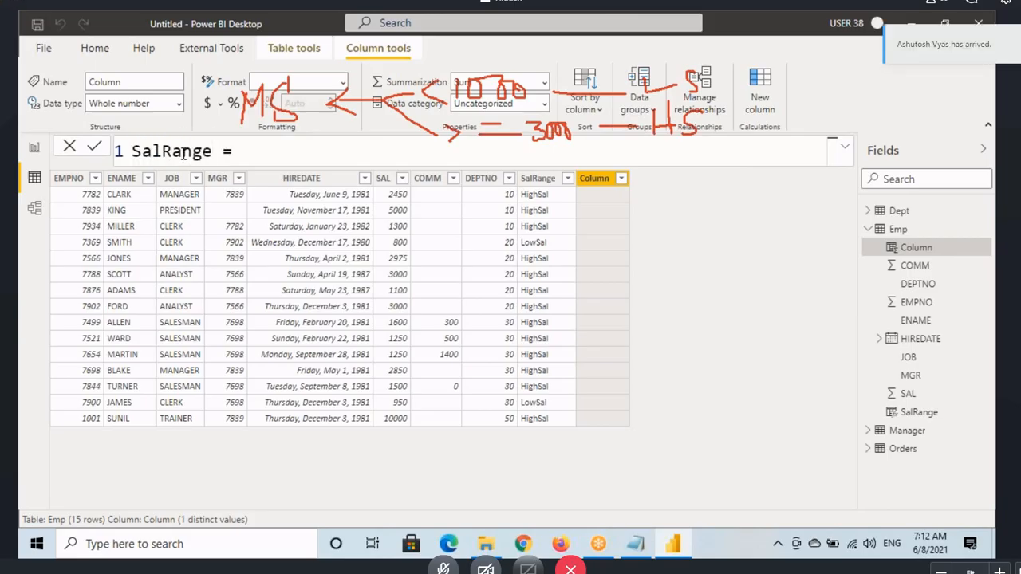
pyautogui.write('1')
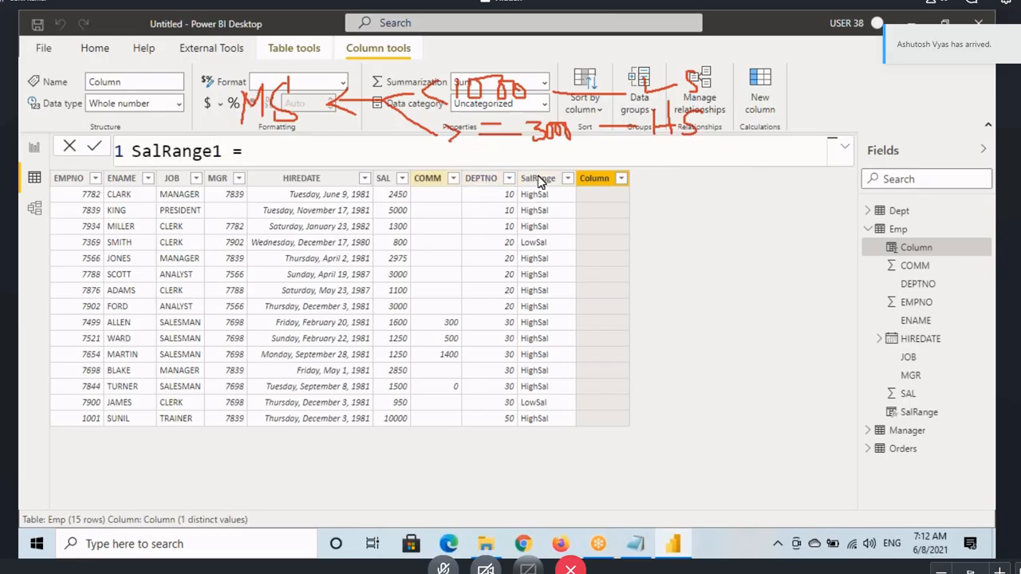
pyautogui.moveTo(132, 151); pyautogui.dragTo(204, 151)
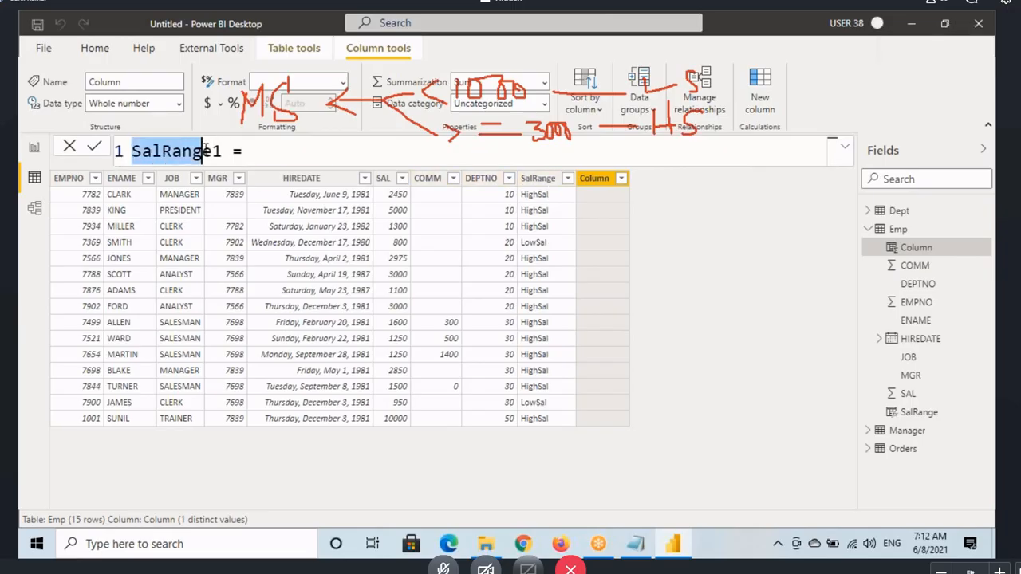
pyautogui.click(269, 152)
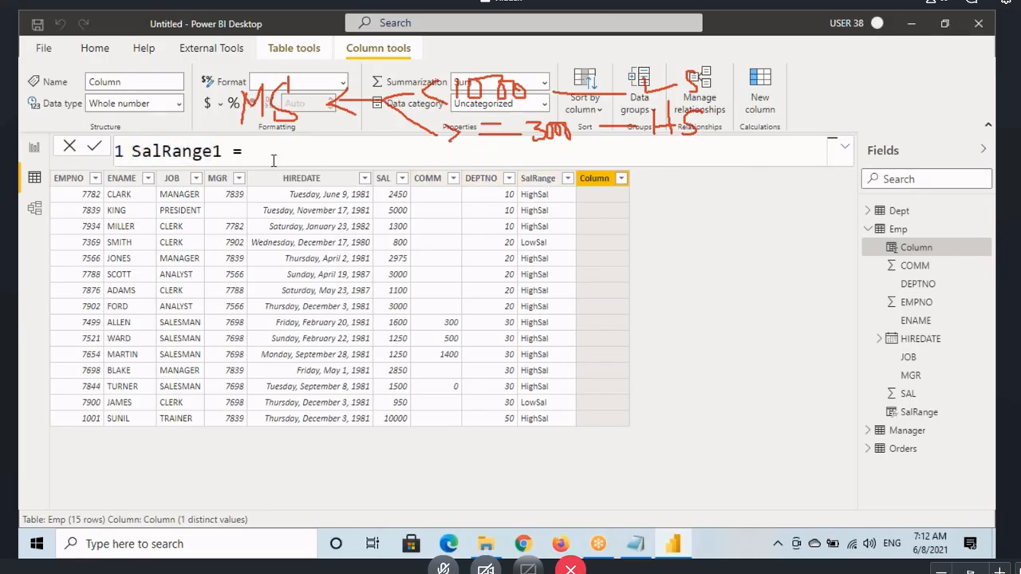
# Step: Begin the SalRange1 formula with an IF function that tests Emp[SAL]<1000
pyautogui.write('IF(')
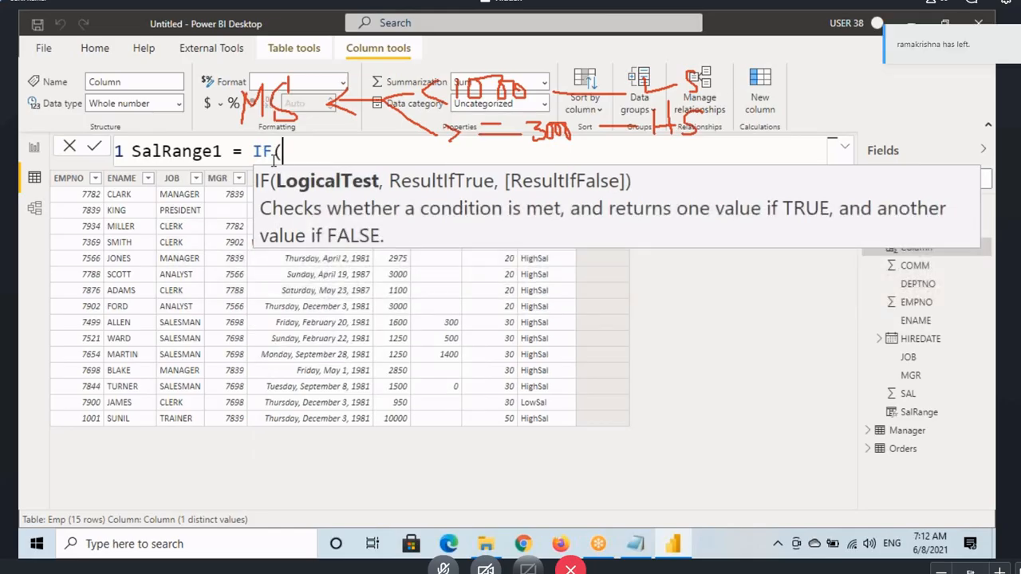
pyautogui.write('sa')
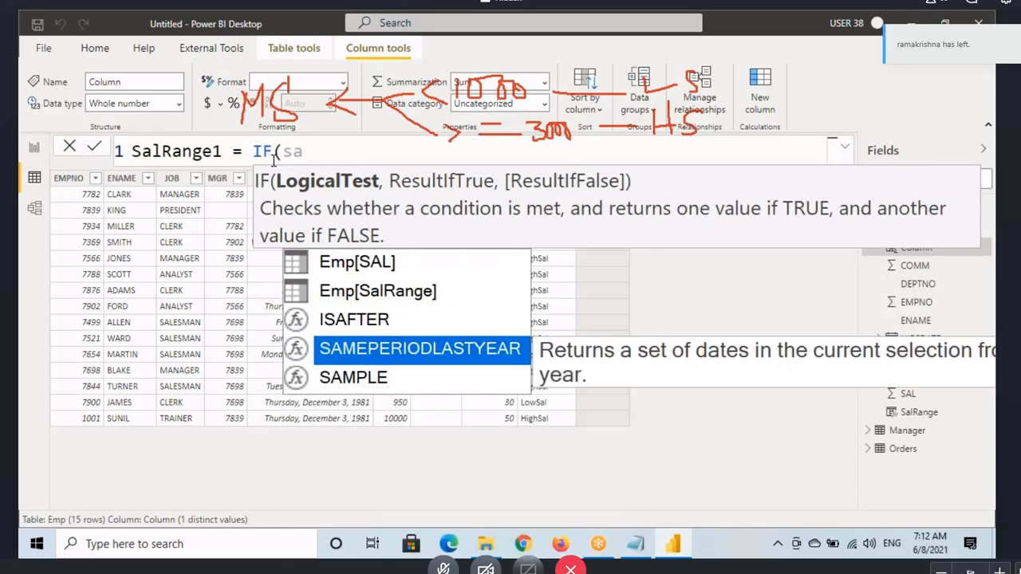
pyautogui.write('l')
pyautogui.press('Tab')
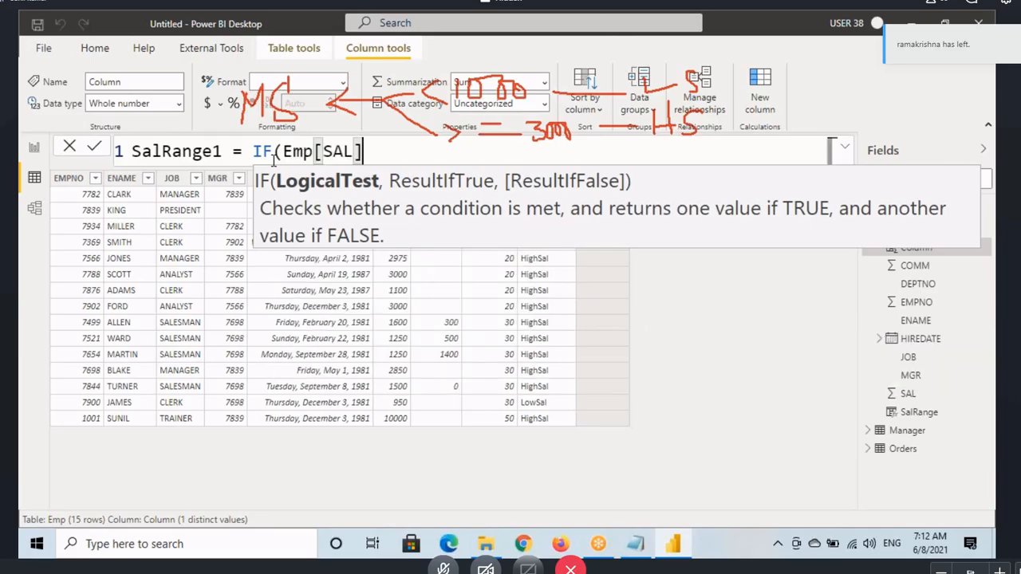
pyautogui.write('<')
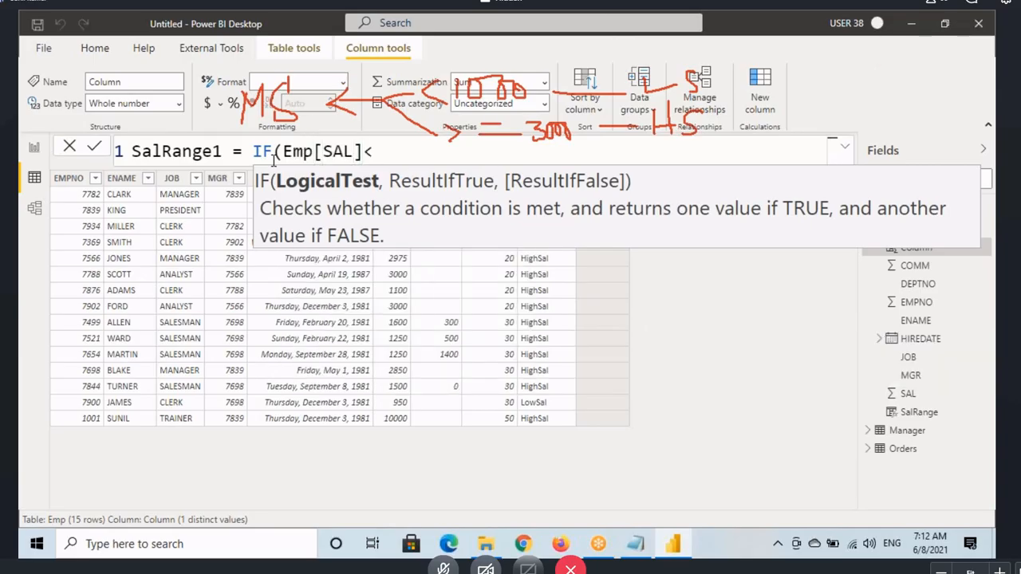
pyautogui.write('1000,')
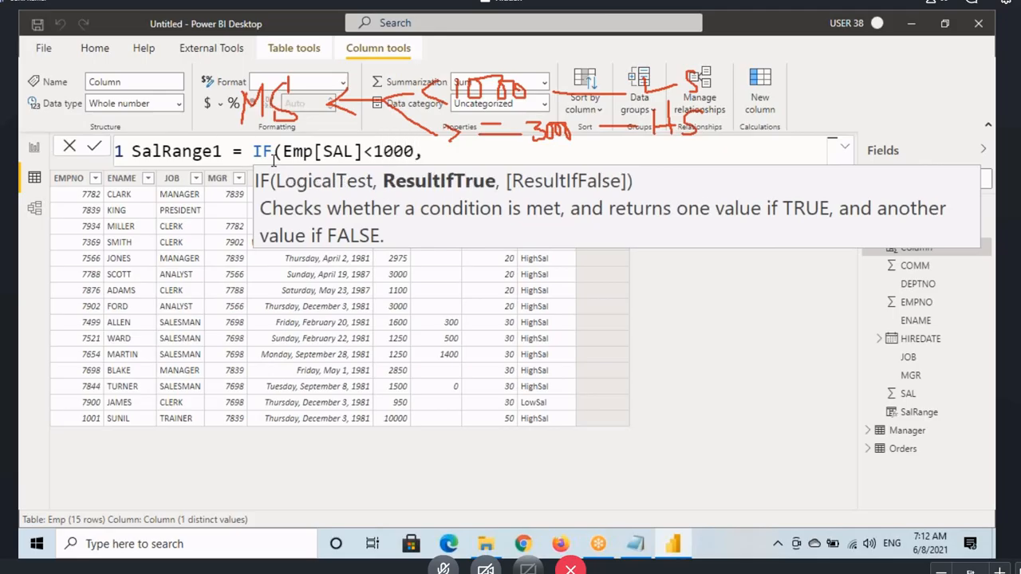
pyautogui.write('"LowSal')
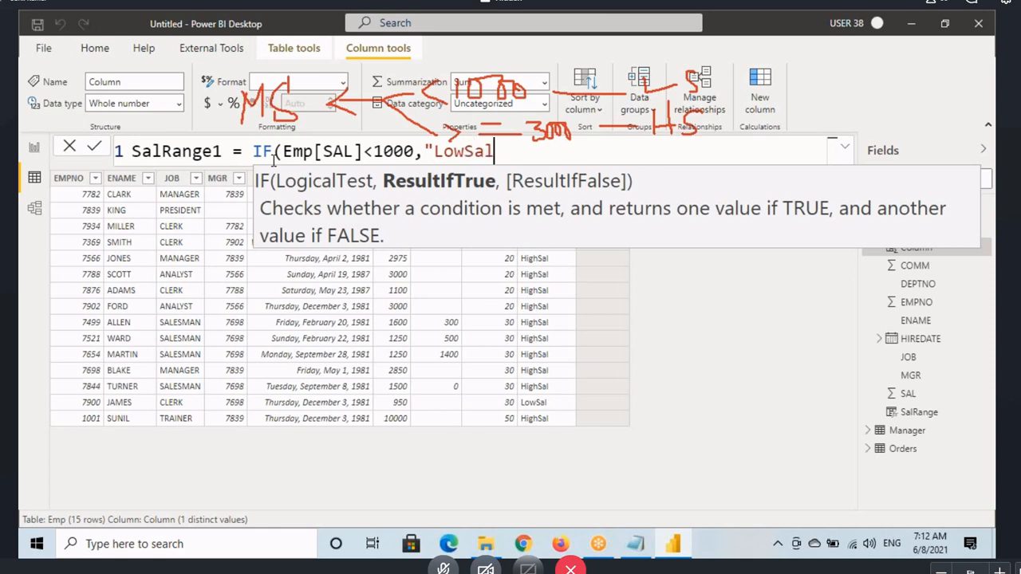
pyautogui.write('"')
# Step: Complete the IF with "LowSal" as the true result and "HighSal" as the false result, and commit the SalRange1 formula
pyautogui.write(',')
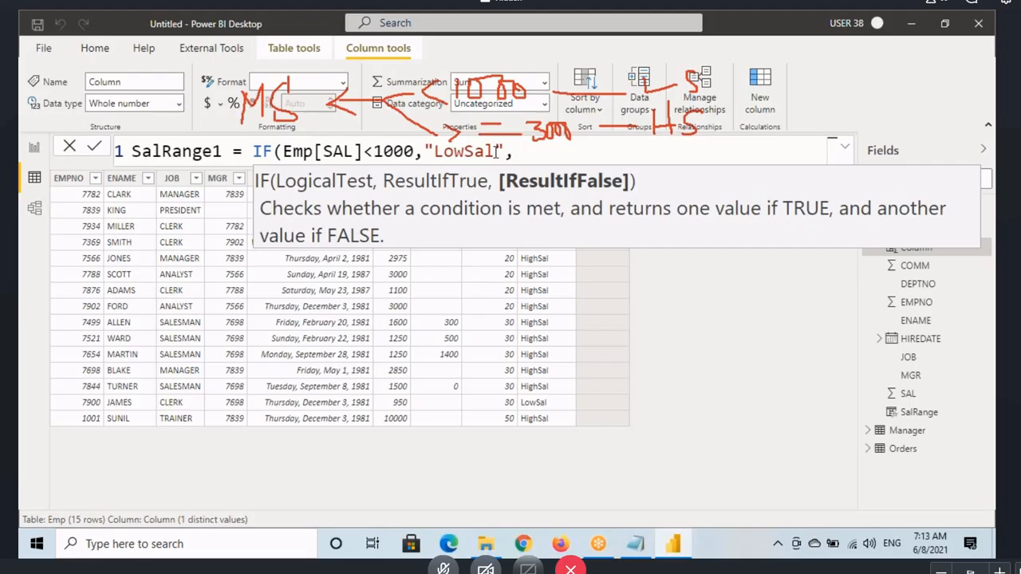
pyautogui.write('"HighSal')
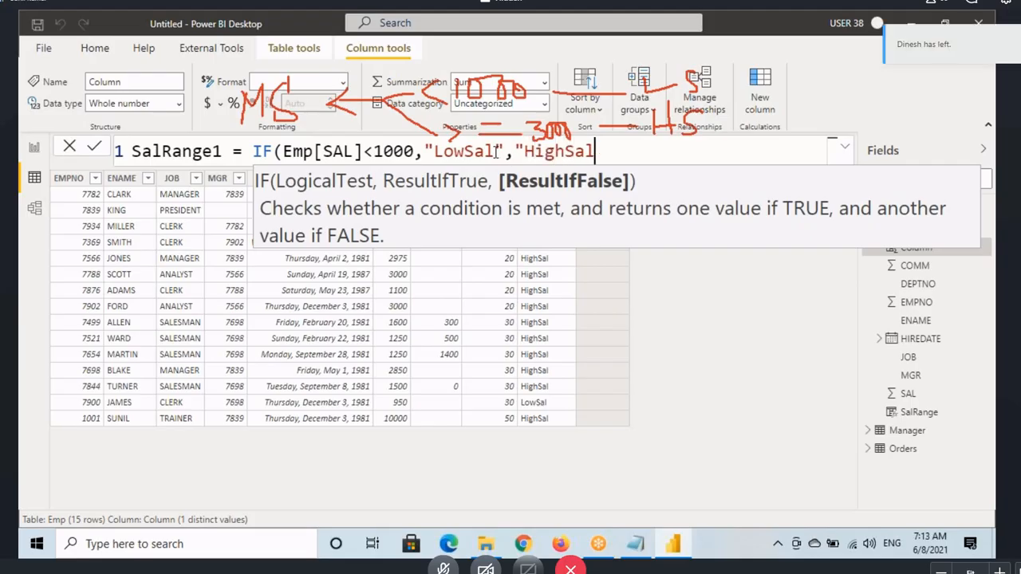
pyautogui.write('")')
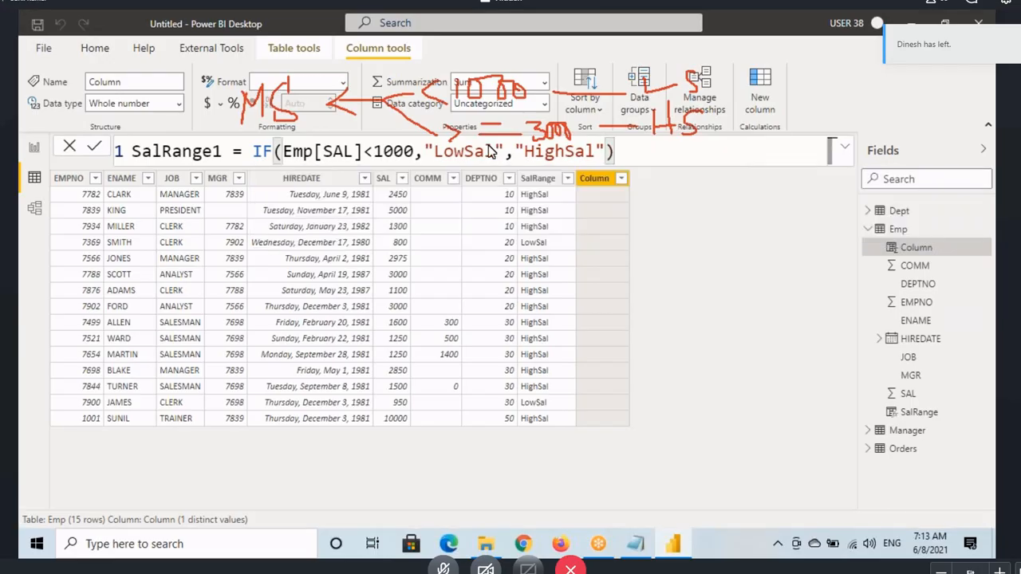
pyautogui.press('Return')
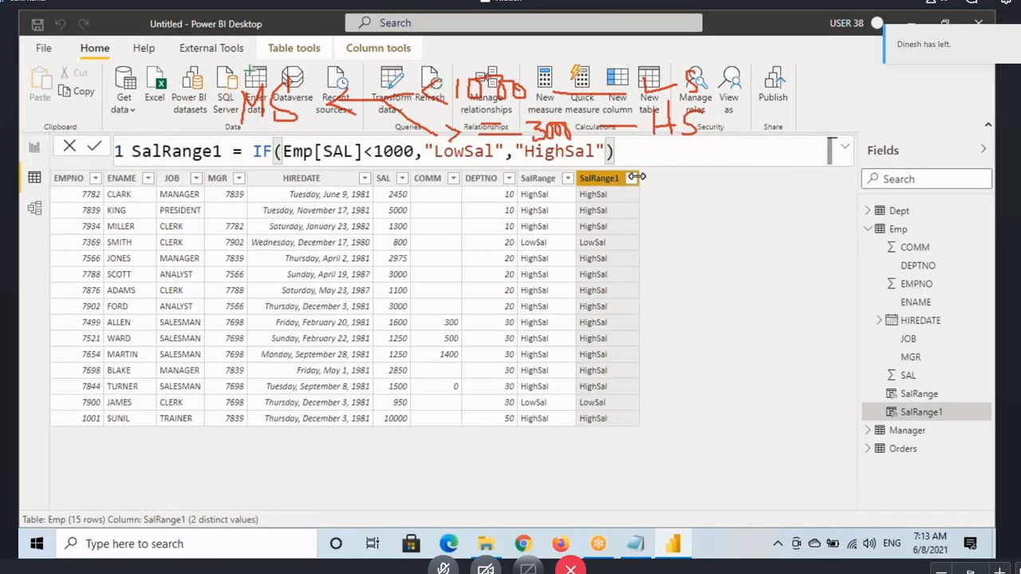
# Step: Examine the distinct values in the SalRange1 column's filter list and close it without filtering
pyautogui.click(631, 178)
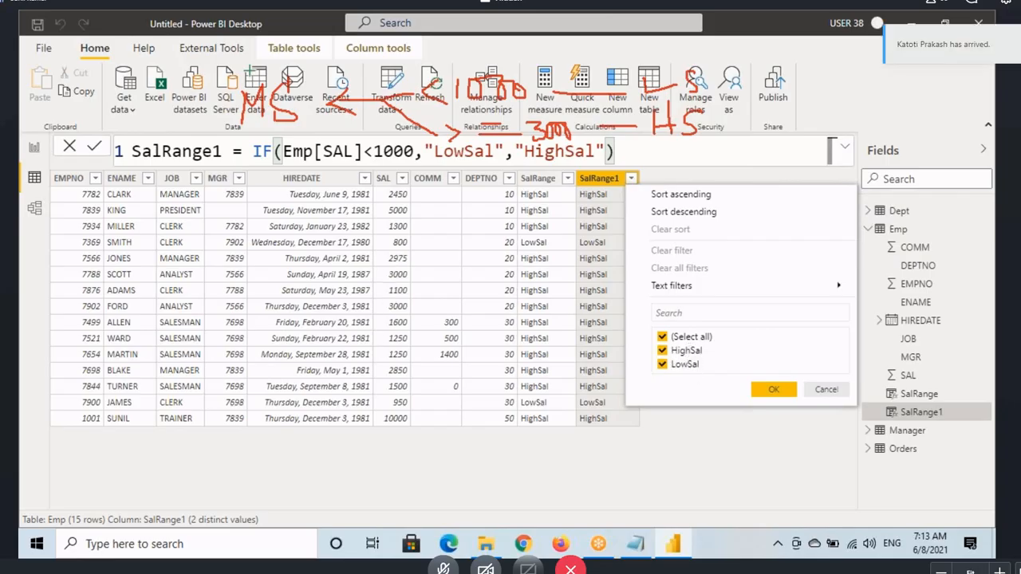
pyautogui.hotkey('ctrl', '2')
pyautogui.moveTo(382, 252); pyautogui.dragTo(428, 268)
pyautogui.moveTo(383, 217)
pyautogui.mouseDown()
pyautogui.moveTo(418, 234)
pyautogui.moveTo(436, 215)
pyautogui.moveTo(477, 219)
pyautogui.mouseUp()
pyautogui.moveTo(458, 234); pyautogui.dragTo(499, 216)
pyautogui.press('Escape')
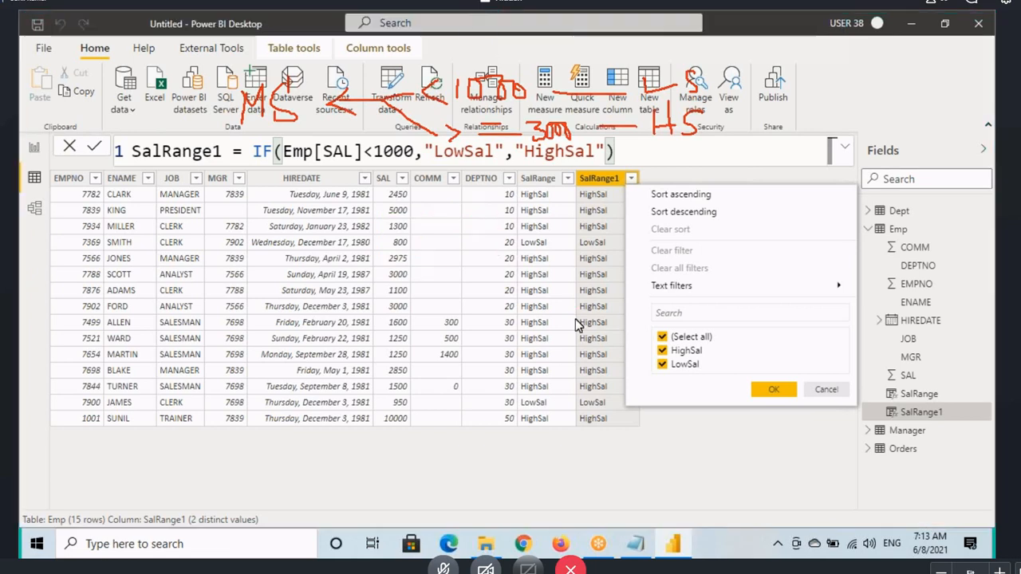
pyautogui.click(826, 389)
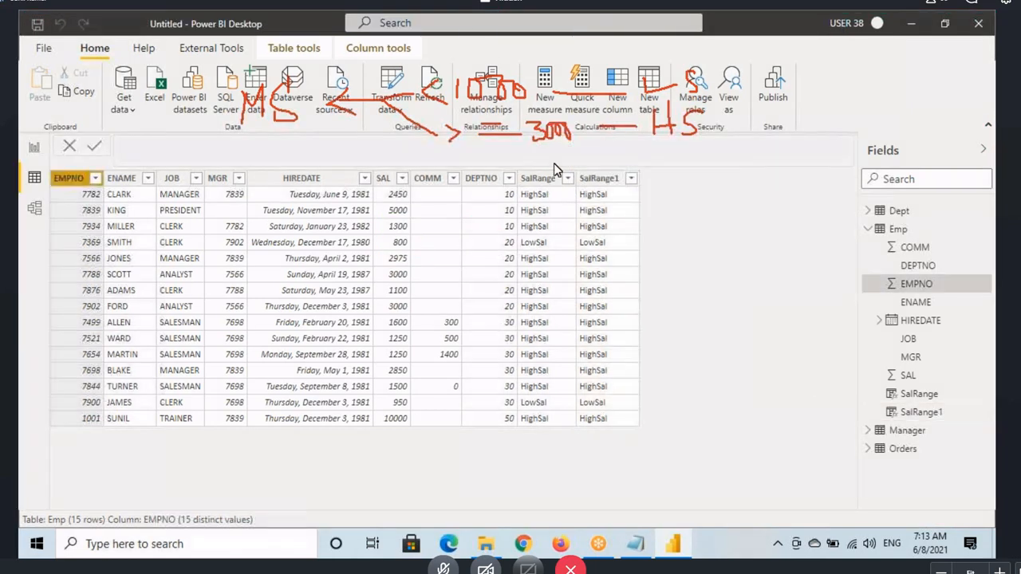
# Step: Replace the "HighSal" false result in the SalRange1 formula with a nested IF that tests Emp[SAL]>=3000
pyautogui.click(600, 179)
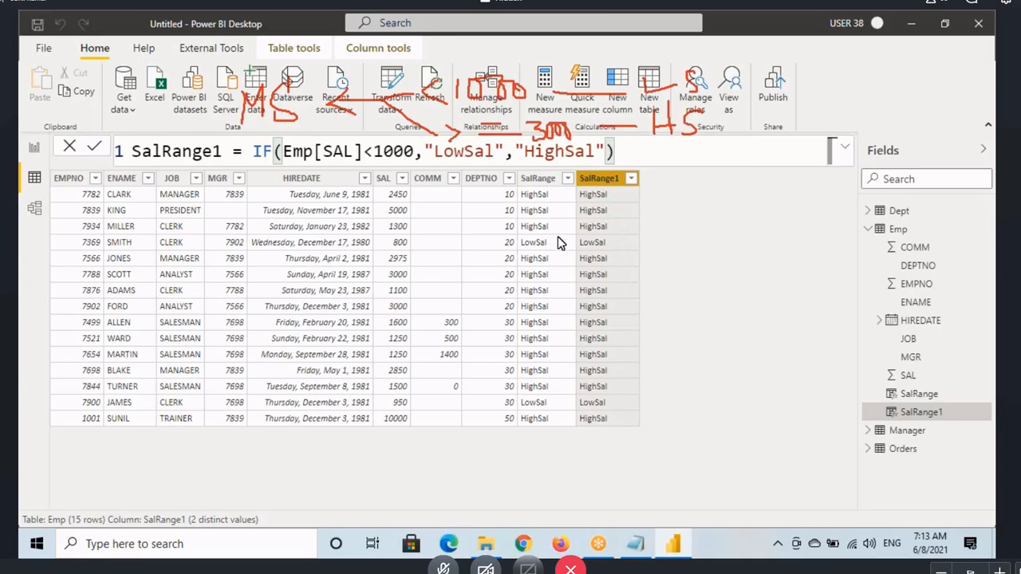
pyautogui.click(632, 155)
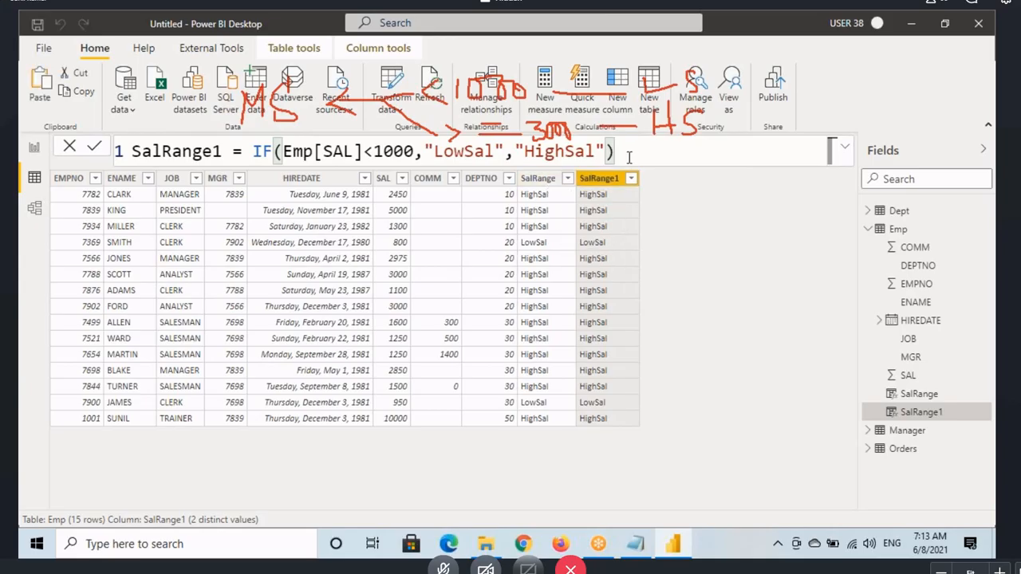
pyautogui.press('BackSpace')
pyautogui.press('BackSpace')
pyautogui.press('BackSpace')
pyautogui.press('BackSpace')
pyautogui.press('BackSpace')
pyautogui.press('BackSpace')
pyautogui.press('BackSpace')
pyautogui.press('BackSpace')
pyautogui.press('BackSpace')
pyautogui.press('BackSpace')
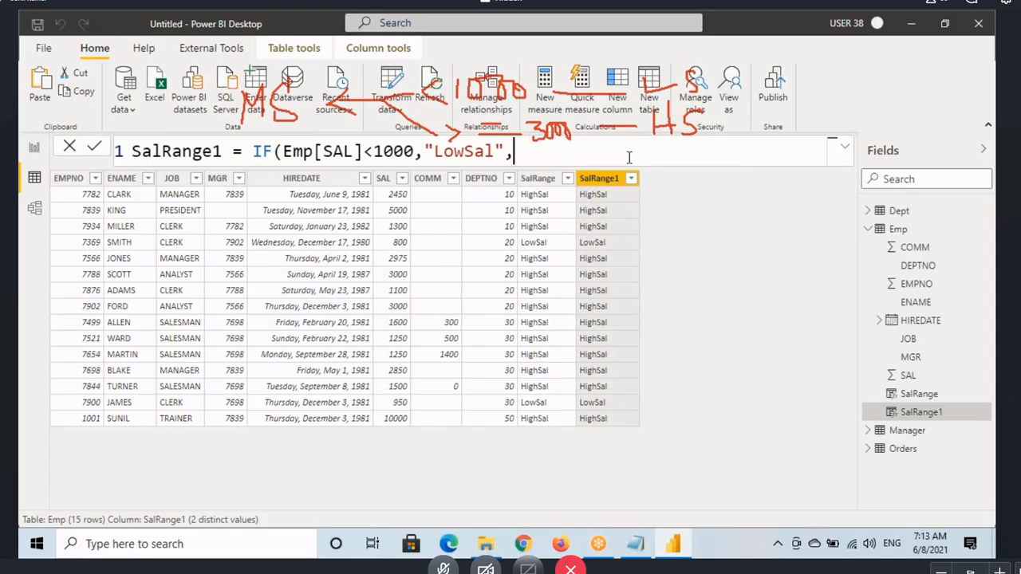
pyautogui.write('IF(')
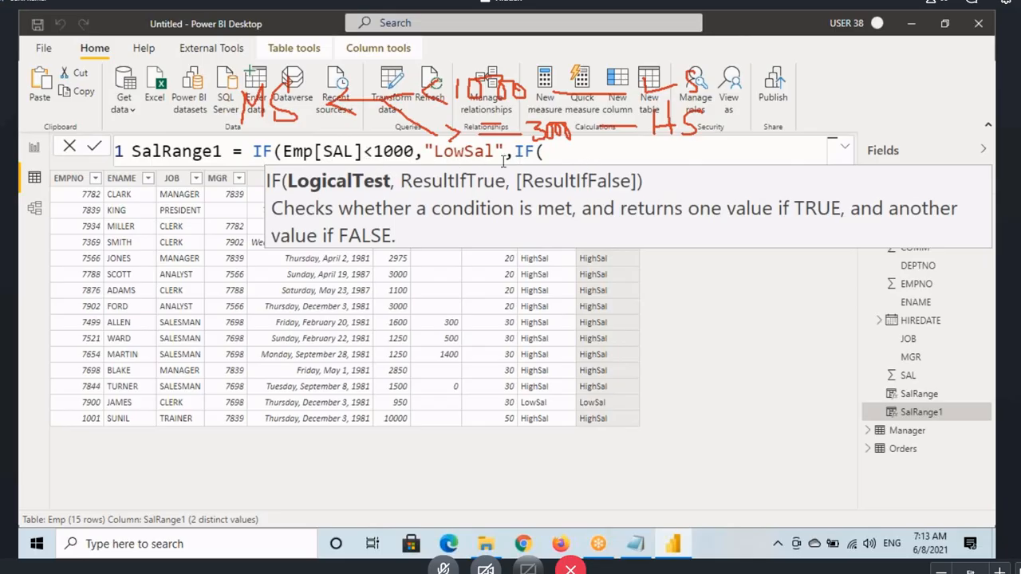
pyautogui.write('Emp[SAL]')
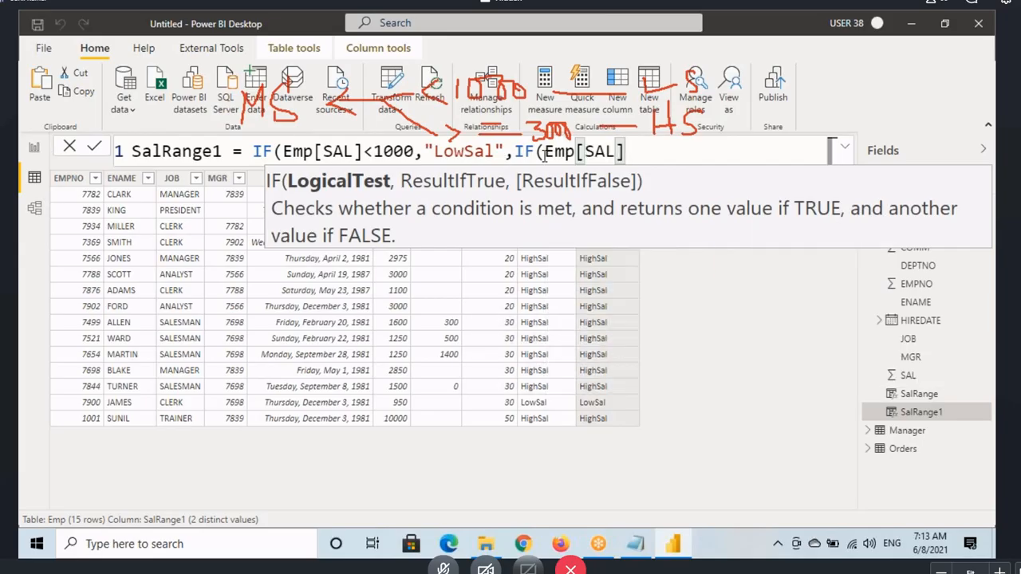
pyautogui.write('>=')
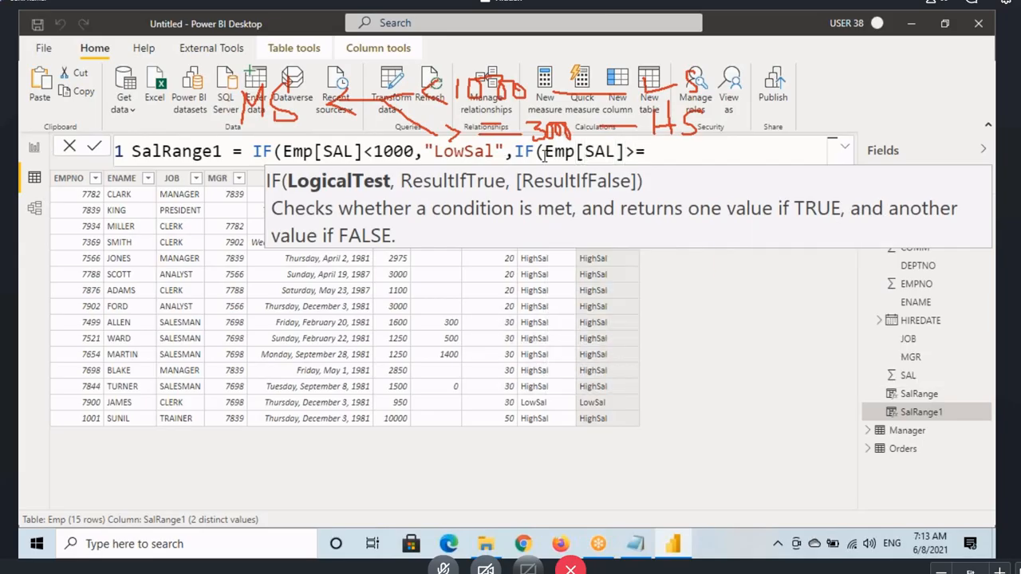
pyautogui.write('3000,"High')
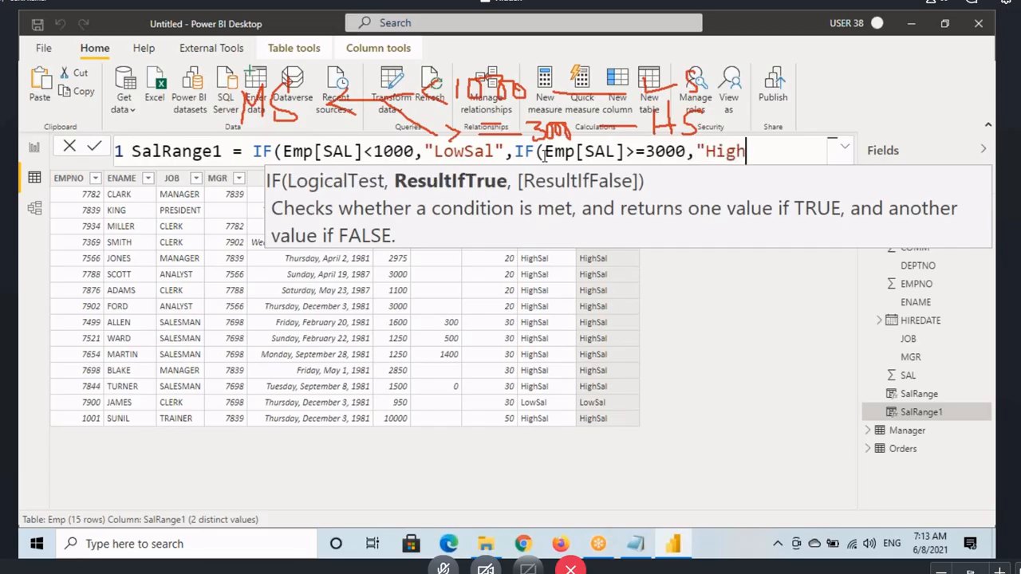
pyautogui.write('Sal",')
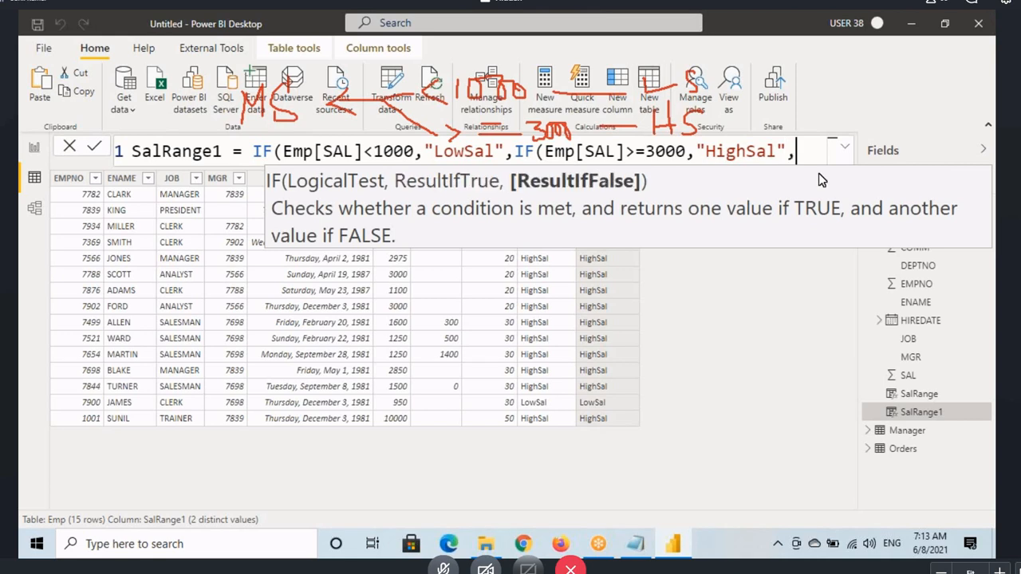
pyautogui.write('"Me')
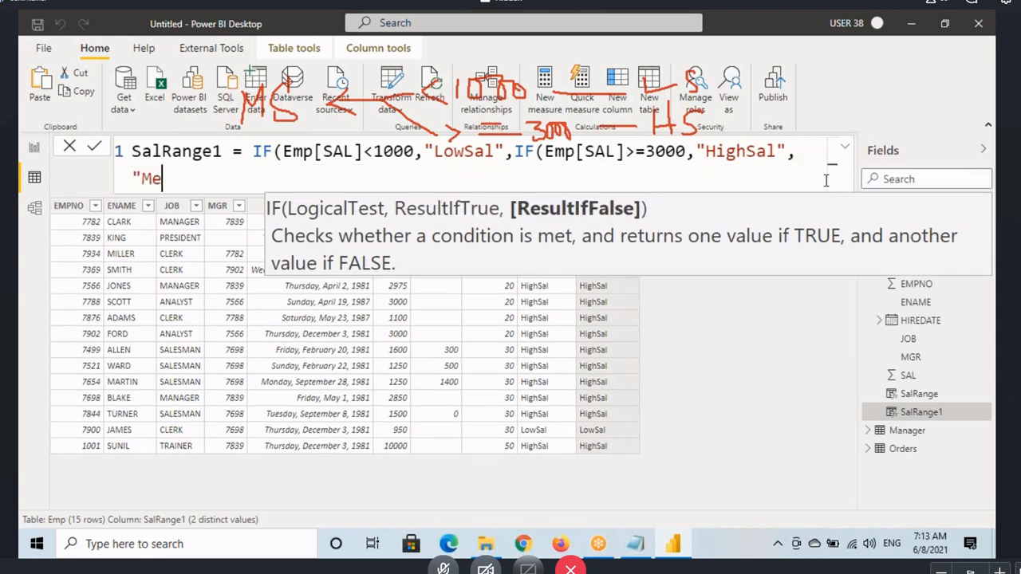
pyautogui.write('diumSal"')
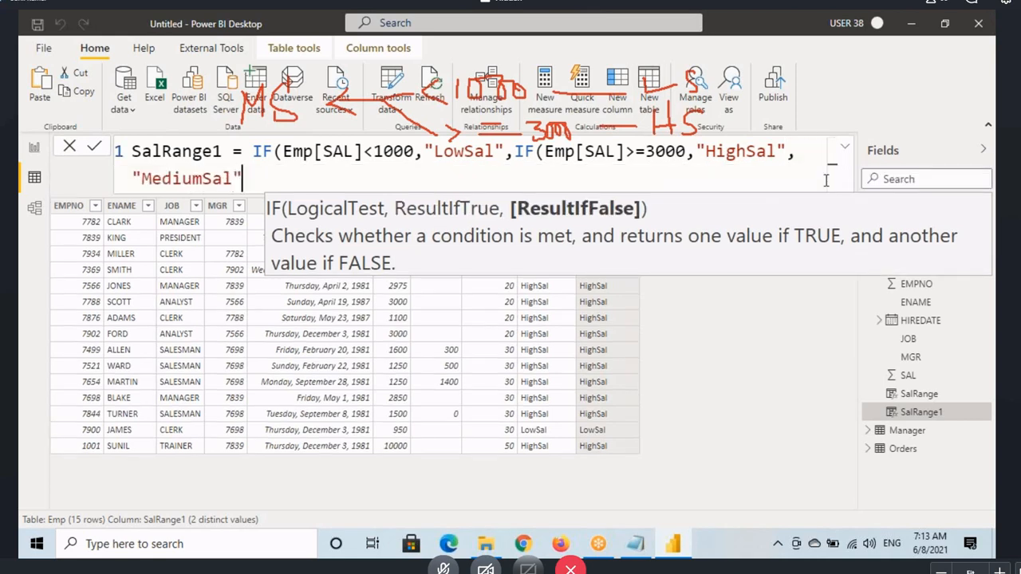
pyautogui.write(')')
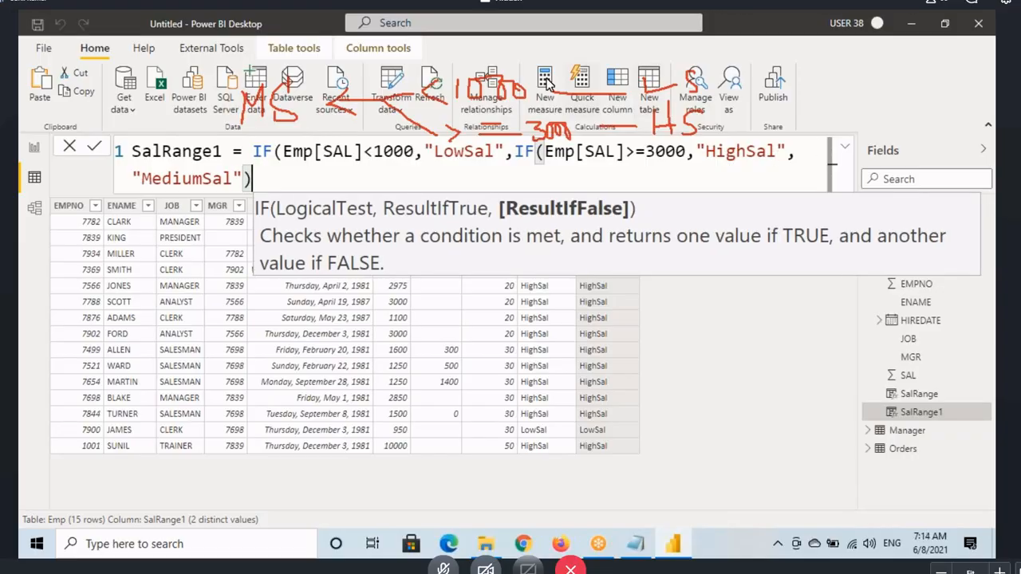
# Step: Give the nested IF the results "HighSal" if true and "MediumSal" if false, close it and commit the formula
pyautogui.press('Return')
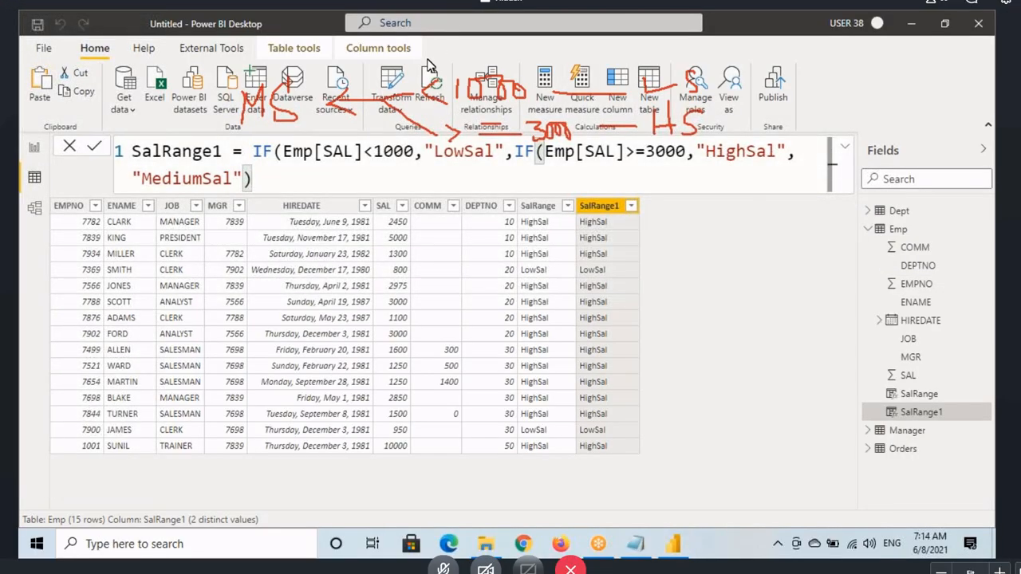
# Step: Erase all drawings, add the missing outer closing parenthesis to the SalRange1 formula and commit it
pyautogui.click(428, 126)
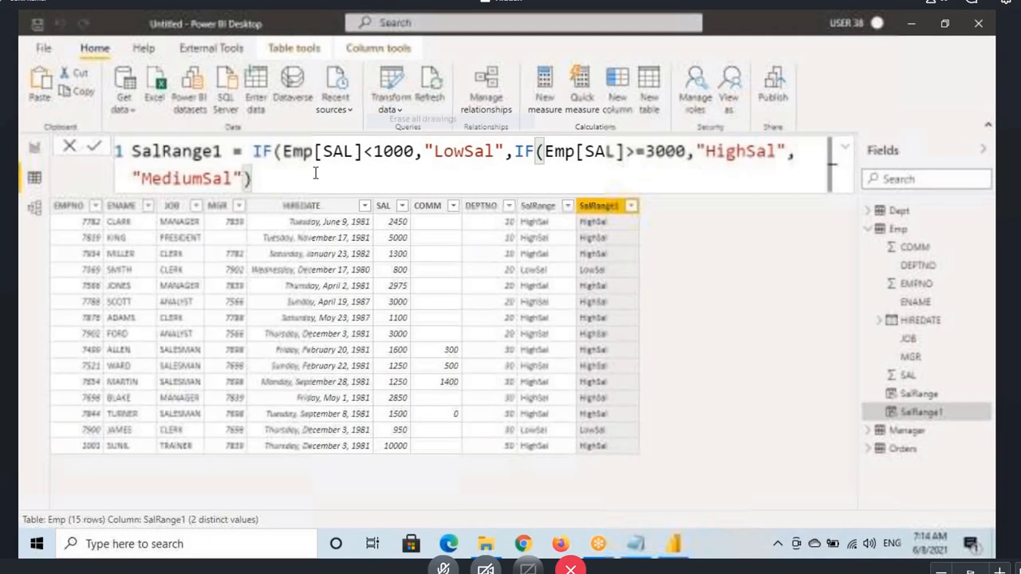
pyautogui.click(289, 178)
pyautogui.write(')')
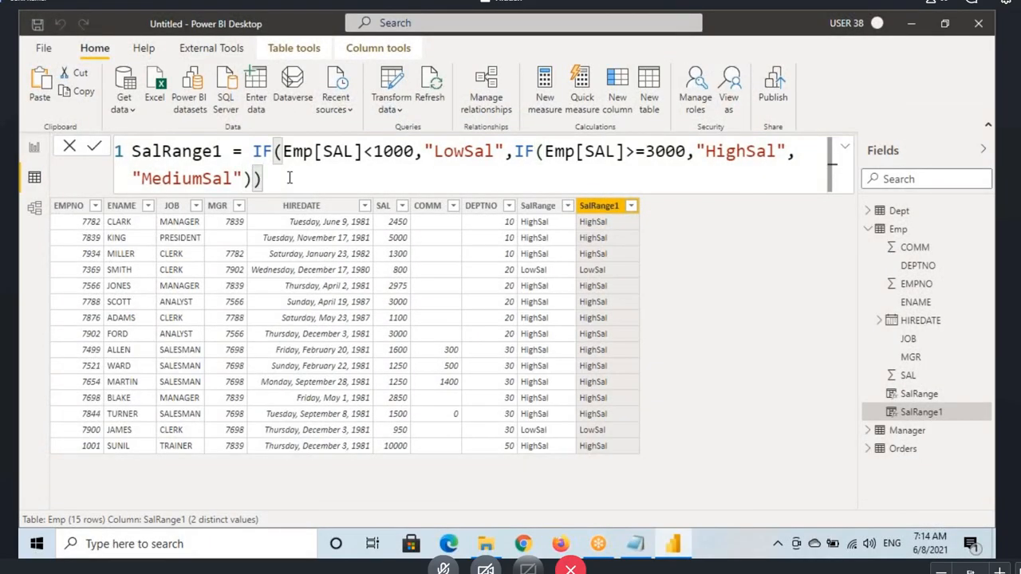
pyautogui.press('Return')
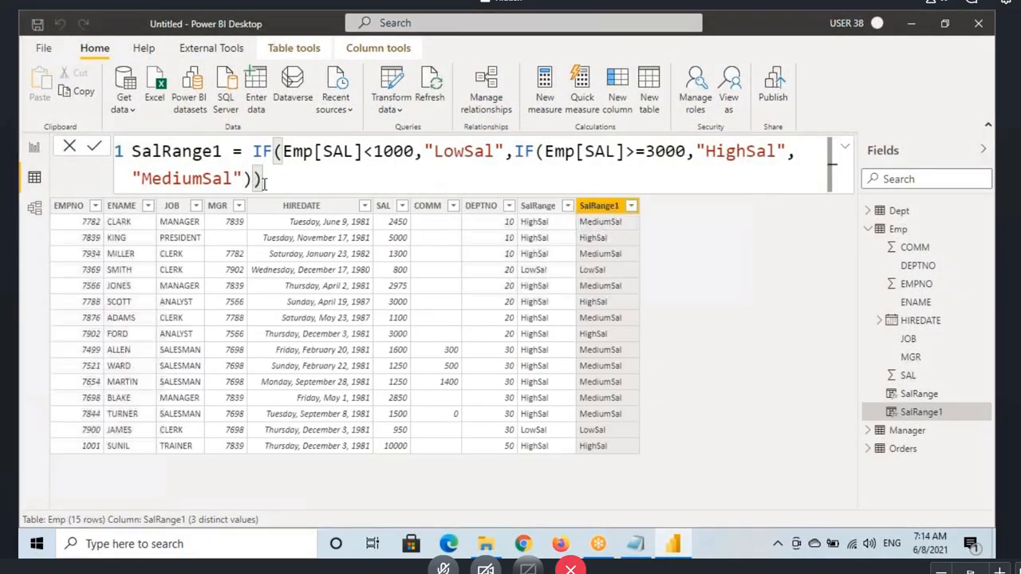
# Step: Copy the entire SalRange1 formula and leave its whole text selected for replacement
pyautogui.hotkey('ctrl', 'a')
pyautogui.hotkey('ctrl', 'c')
pyautogui.click(254, 177)
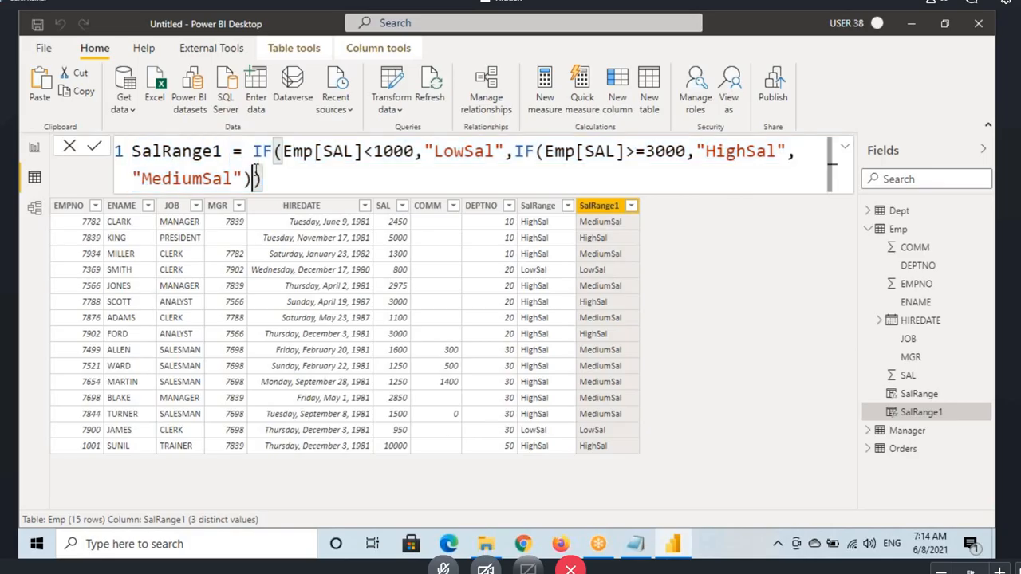
pyautogui.hotkey('ctrl', 'a')
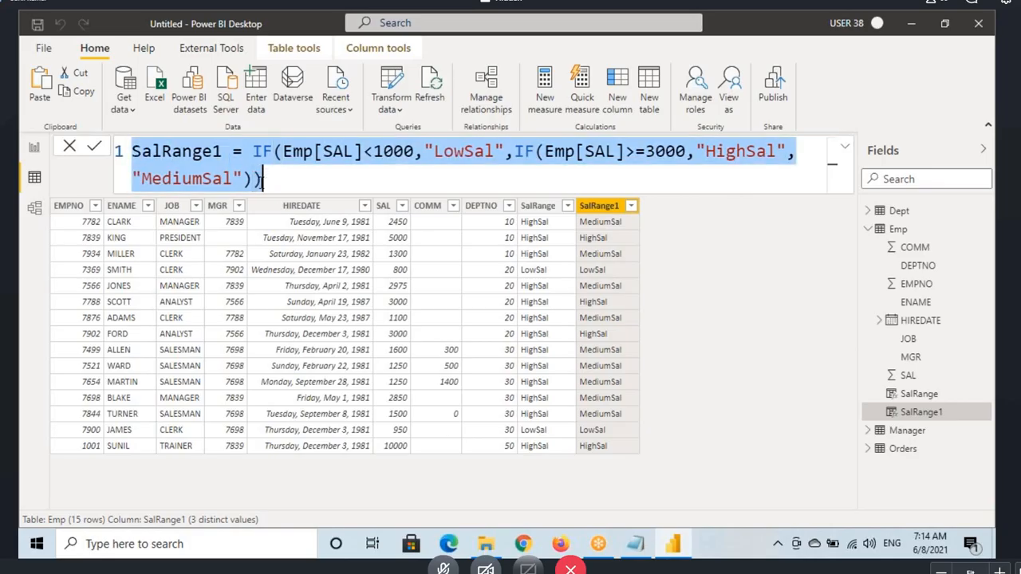
# Step: Switch to Microsoft Edge, search Google for "dax formatter" and open the daxformatter.com site
pyautogui.click(451, 544)
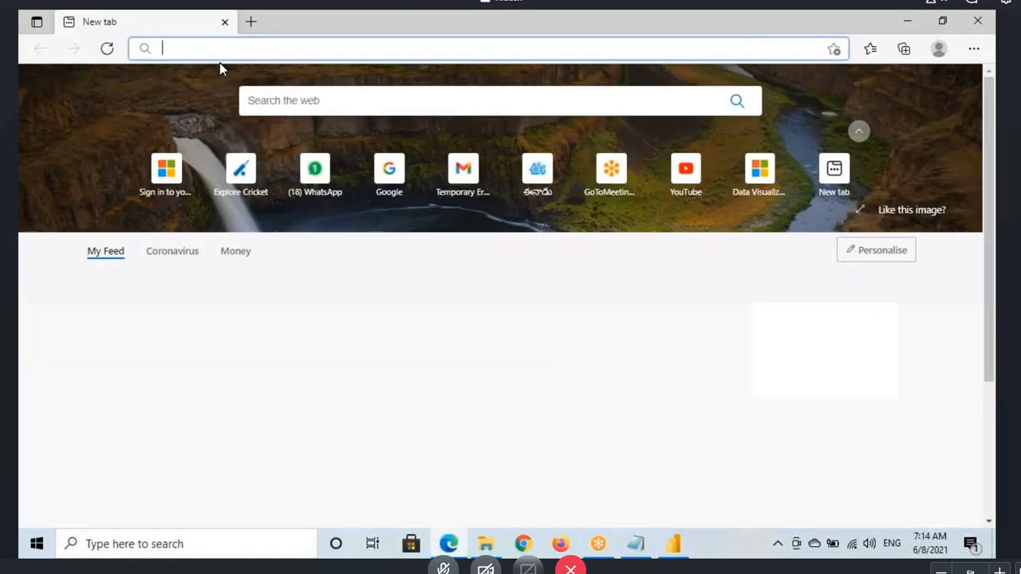
pyautogui.write('go')
pyautogui.press('Return')
pyautogui.write('dax')
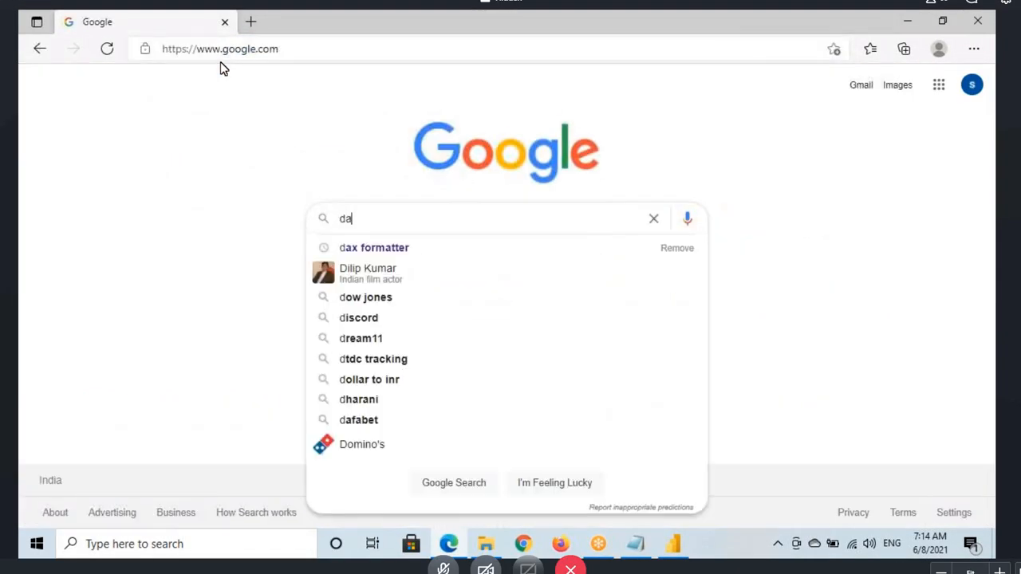
pyautogui.click(380, 249)
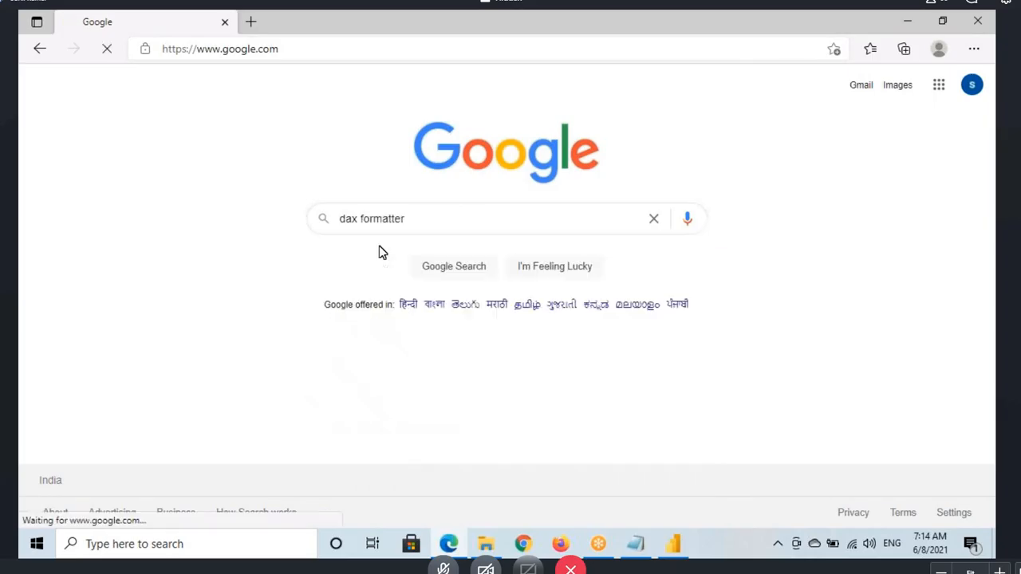
pyautogui.click(242, 220)
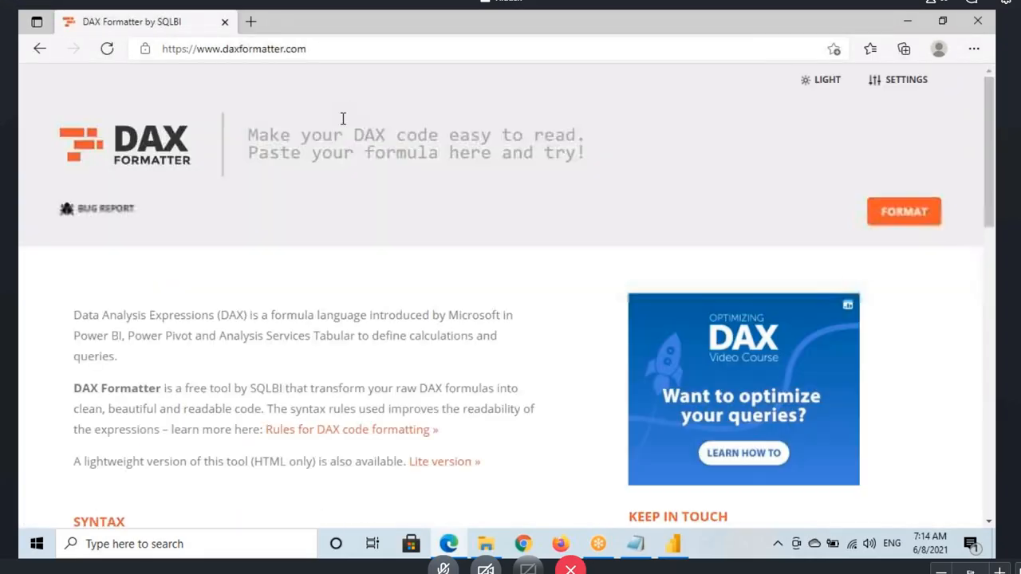
# Step: Paste the copied SalRange1 formula into DAX Formatter and format it
pyautogui.click(332, 135)
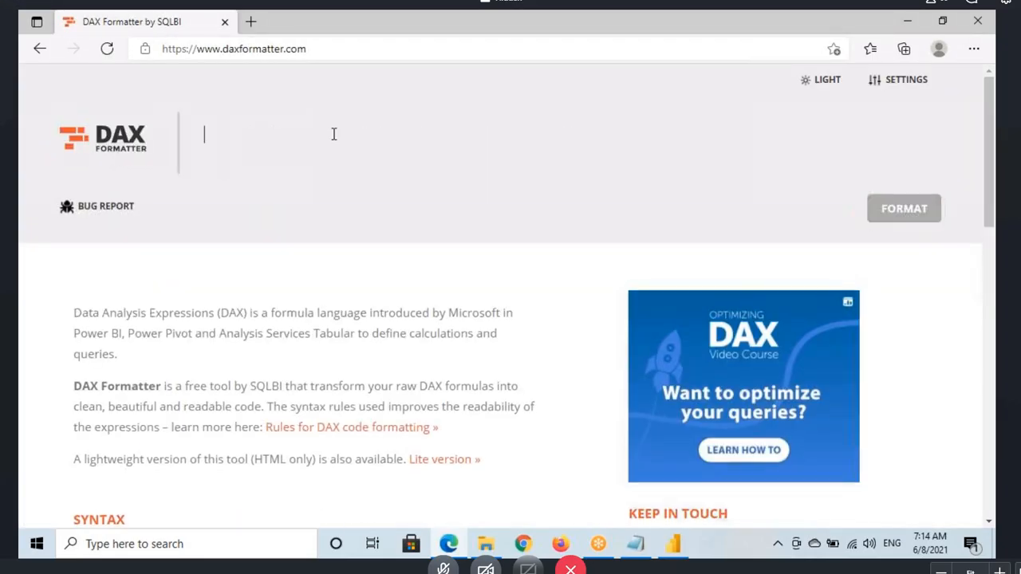
pyautogui.hotkey('ctrl', 'v')
pyautogui.click(893, 209)
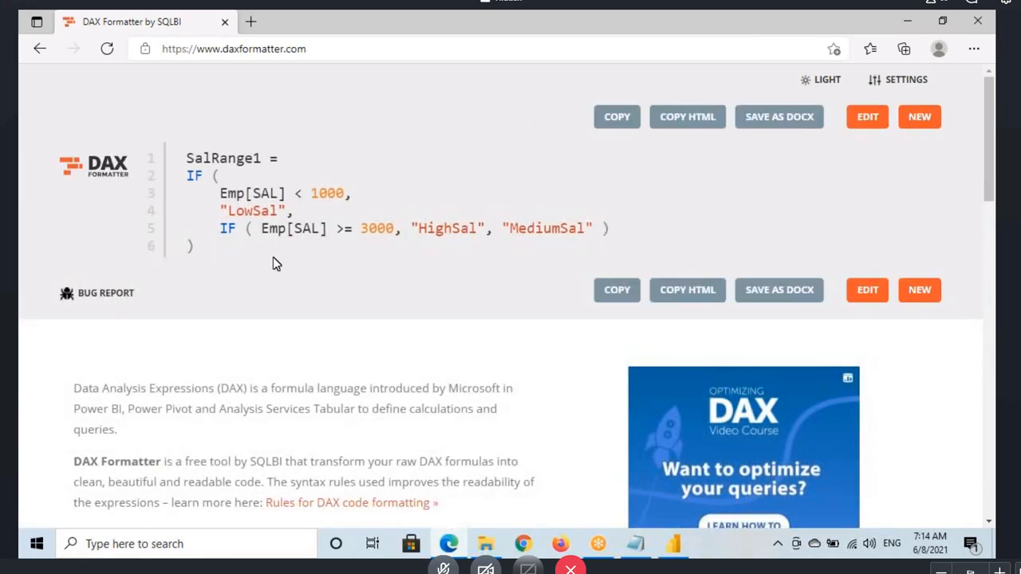
# Step: Copy the formatted code and replace the selected SalRange1 formula in Power BI Desktop with it
pyautogui.click(618, 290)
pyautogui.click(674, 544)
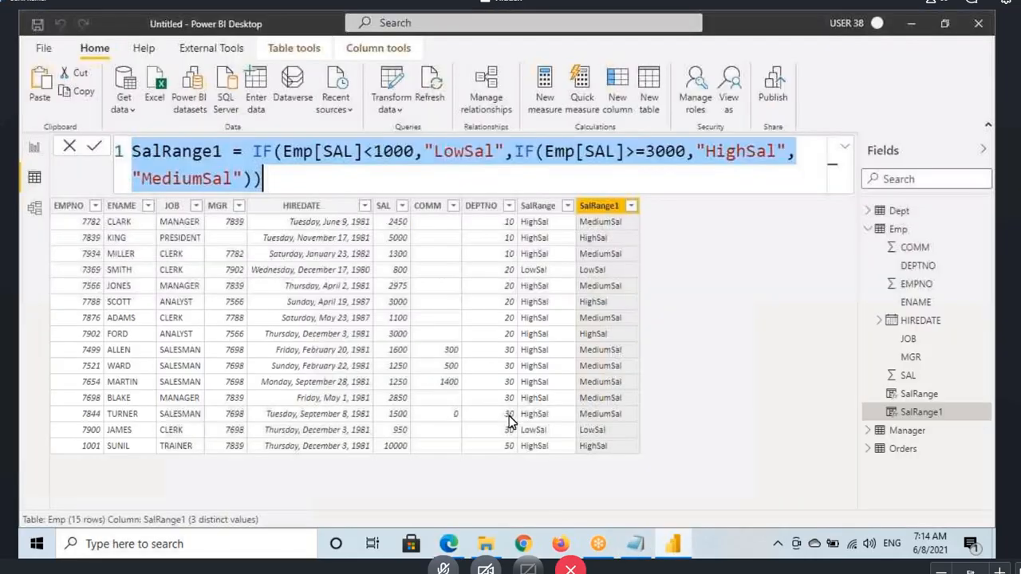
pyautogui.hotkey('ctrl', 'v')
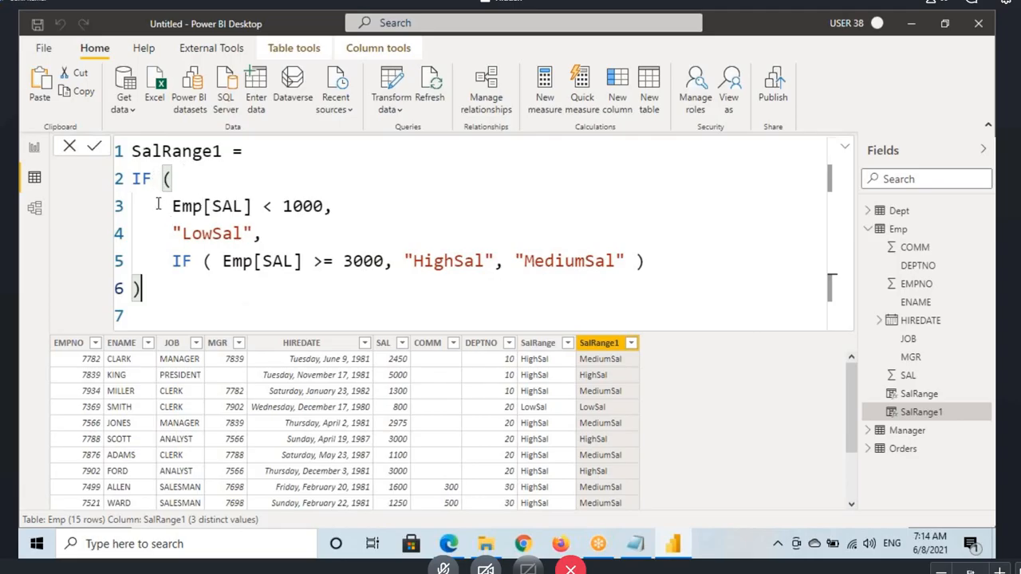
# Step: Box the outer IF and mark the nested IF in the formula with screen annotations, and erase them
pyautogui.hotkey('ctrl', '2')
pyautogui.moveTo(126, 168); pyautogui.dragTo(158, 189)
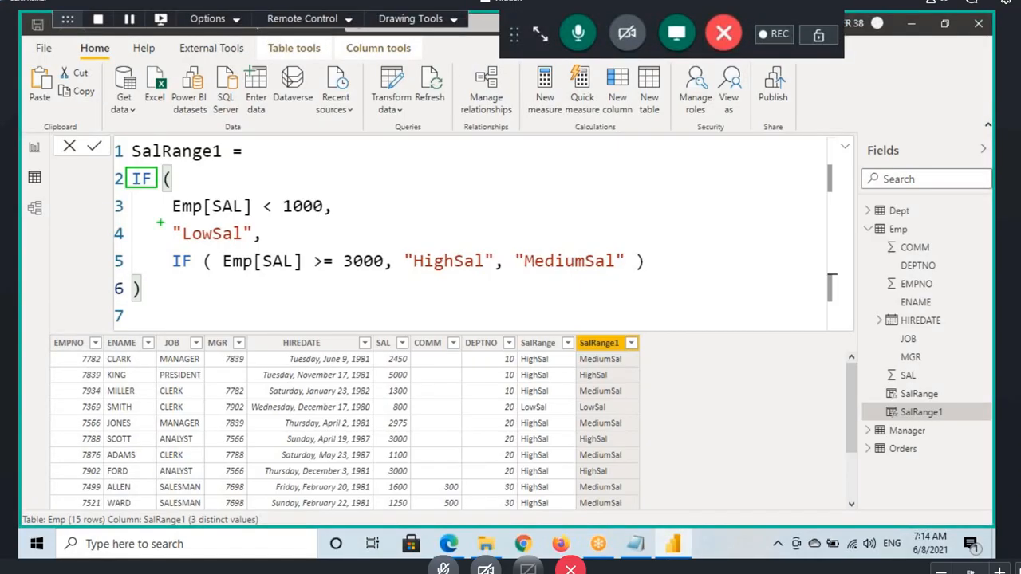
pyautogui.moveTo(196, 261)
pyautogui.mouseDown()
pyautogui.moveTo(164, 258)
pyautogui.moveTo(193, 253)
pyautogui.mouseUp()
pyautogui.press('Escape')
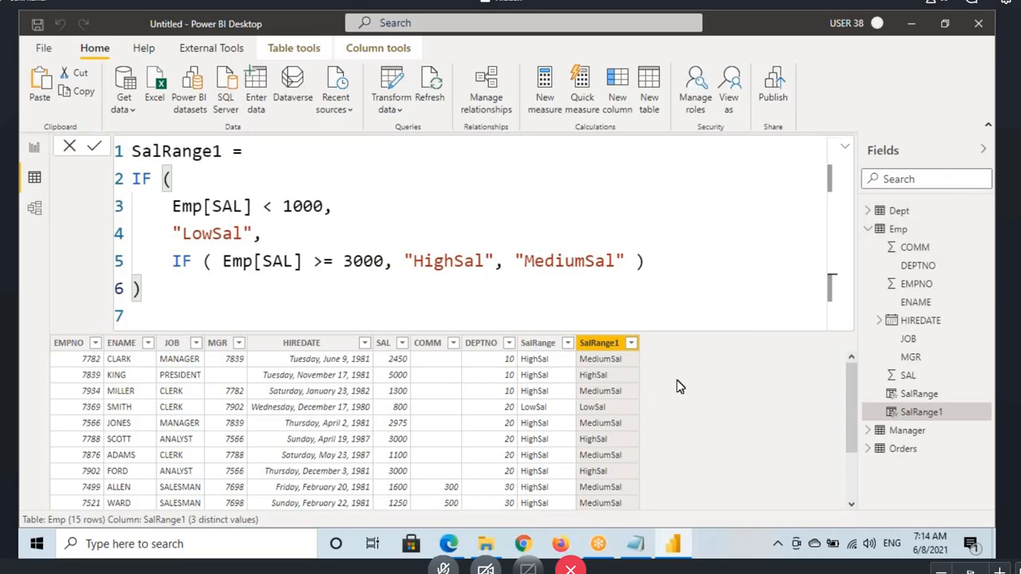
# Step: Underline the first row's SAL value and Emp[SAL] in the outer condition, and draw an arrow from Emp[SAL] to 1000
pyautogui.scroll(-2, 676, 387)
pyautogui.scroll(2, 676, 387)
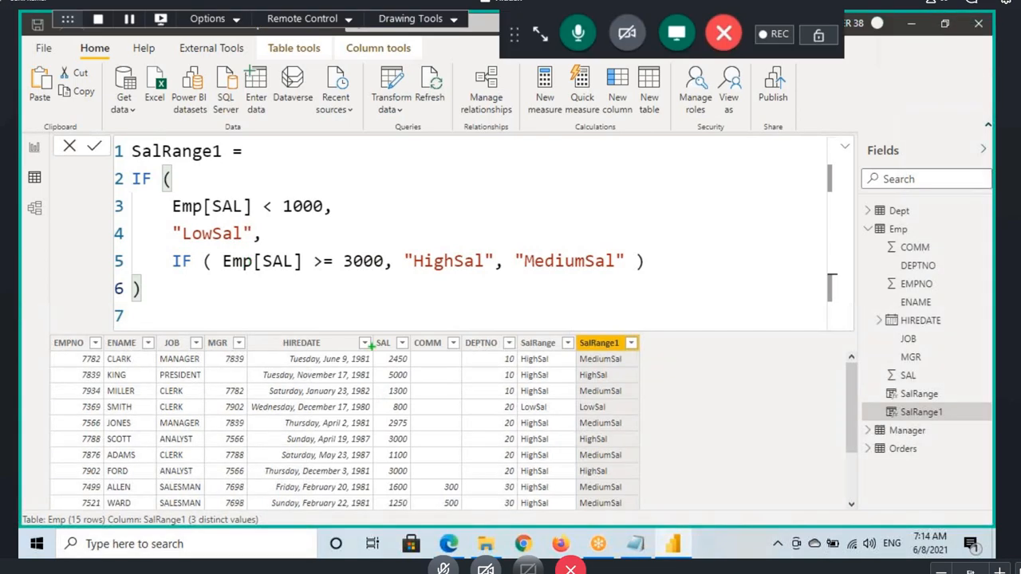
pyautogui.moveTo(379, 367); pyautogui.dragTo(436, 367)
pyautogui.moveTo(183, 217); pyautogui.dragTo(250, 214)
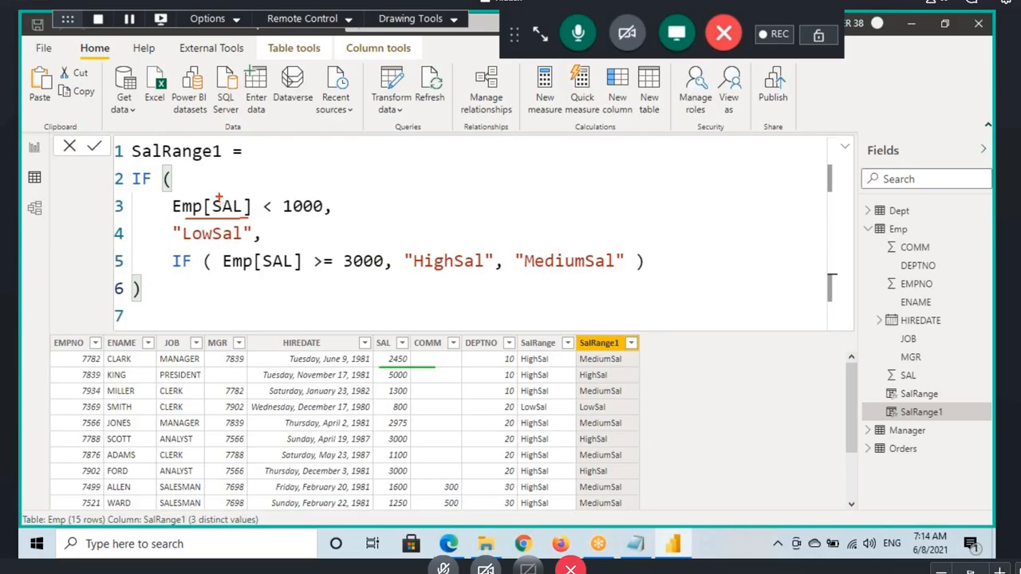
pyautogui.moveTo(218, 200); pyautogui.dragTo(293, 198)
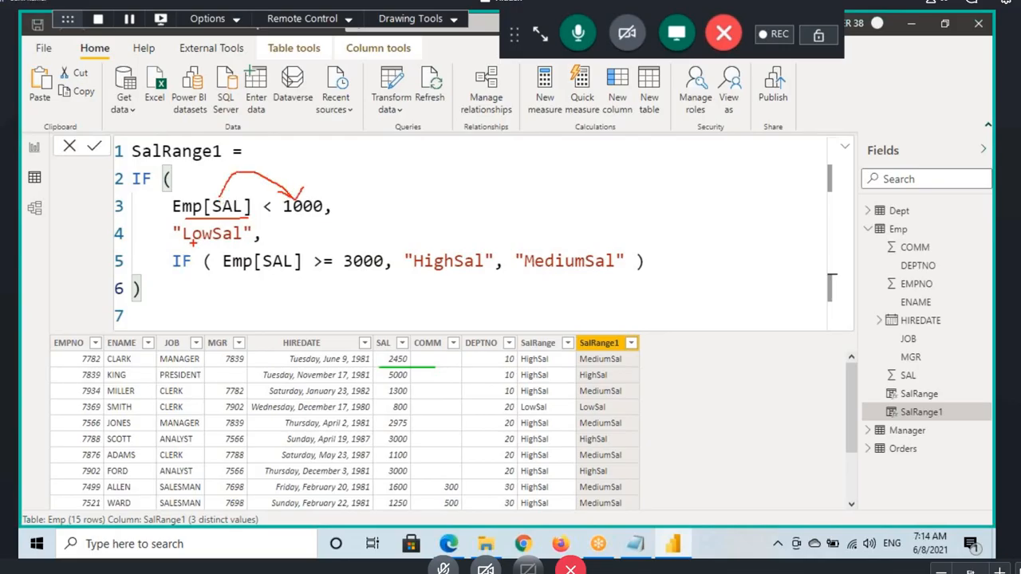
# Step: Mark "LowSal", circle Emp[SAL], underline the < 1000 test and outline the nested IF, and erase all annotations
pyautogui.moveTo(183, 243); pyautogui.dragTo(237, 241)
pyautogui.moveTo(258, 202)
pyautogui.mouseDown()
pyautogui.moveTo(199, 193)
pyautogui.moveTo(236, 221)
pyautogui.moveTo(263, 206)
pyautogui.mouseUp()
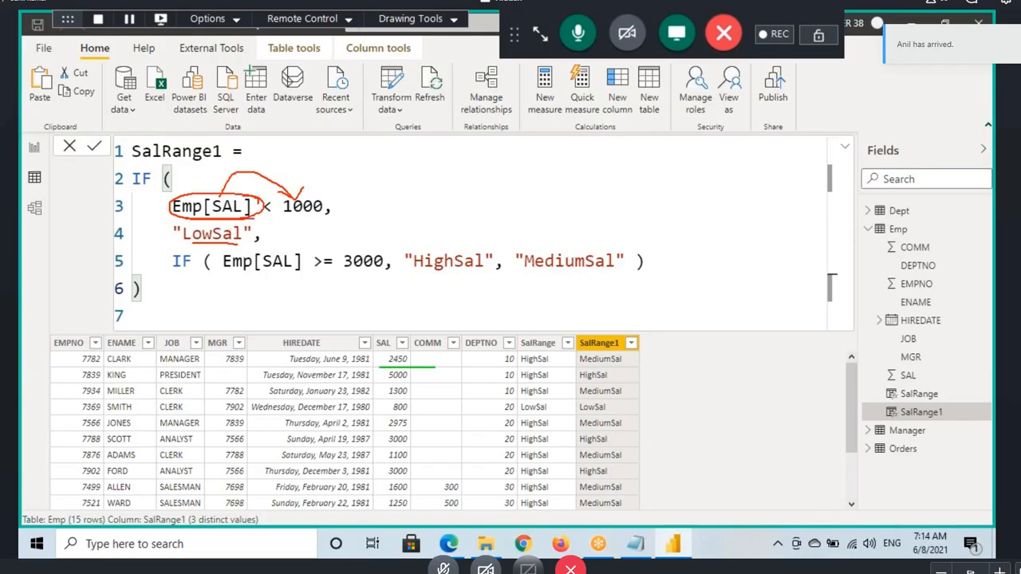
pyautogui.moveTo(253, 219); pyautogui.dragTo(322, 218)
pyautogui.moveTo(180, 246)
pyautogui.mouseDown()
pyautogui.moveTo(249, 247)
pyautogui.moveTo(175, 241)
pyautogui.moveTo(171, 271)
pyautogui.moveTo(538, 282)
pyautogui.moveTo(648, 267)
pyautogui.moveTo(330, 249)
pyautogui.moveTo(173, 252)
pyautogui.mouseUp()
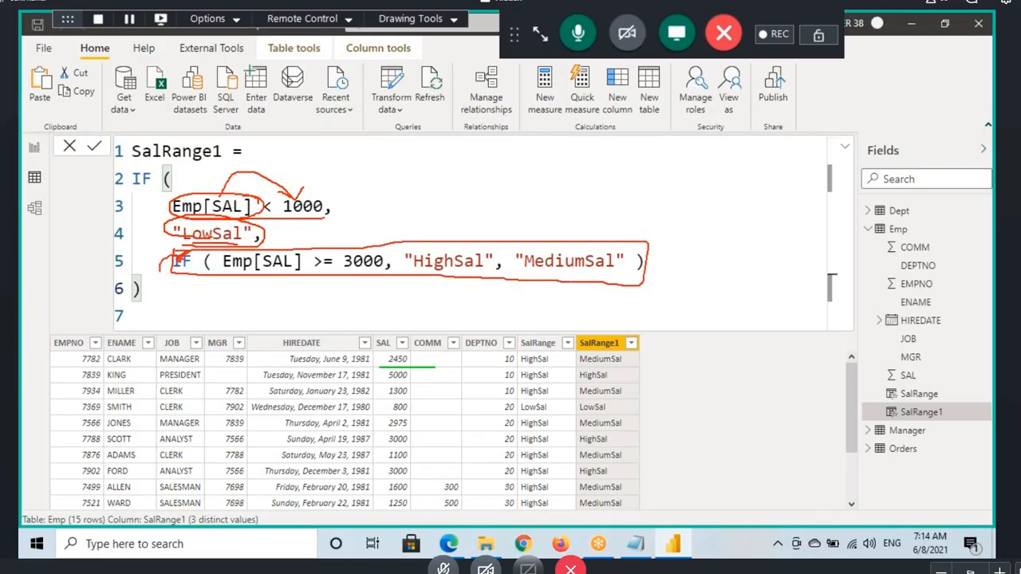
pyautogui.press('Escape')
# Step: Examine the outer IF's condition, its "LowSal" result and the nested IF by highlighting each part of the formula
pyautogui.click(142, 181)
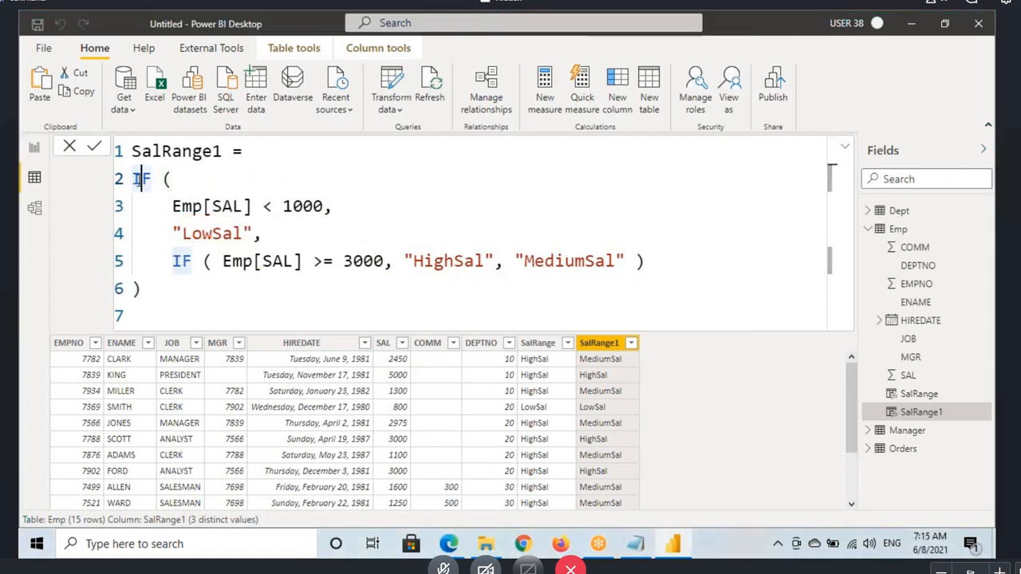
pyautogui.moveTo(172, 206); pyautogui.dragTo(331, 207)
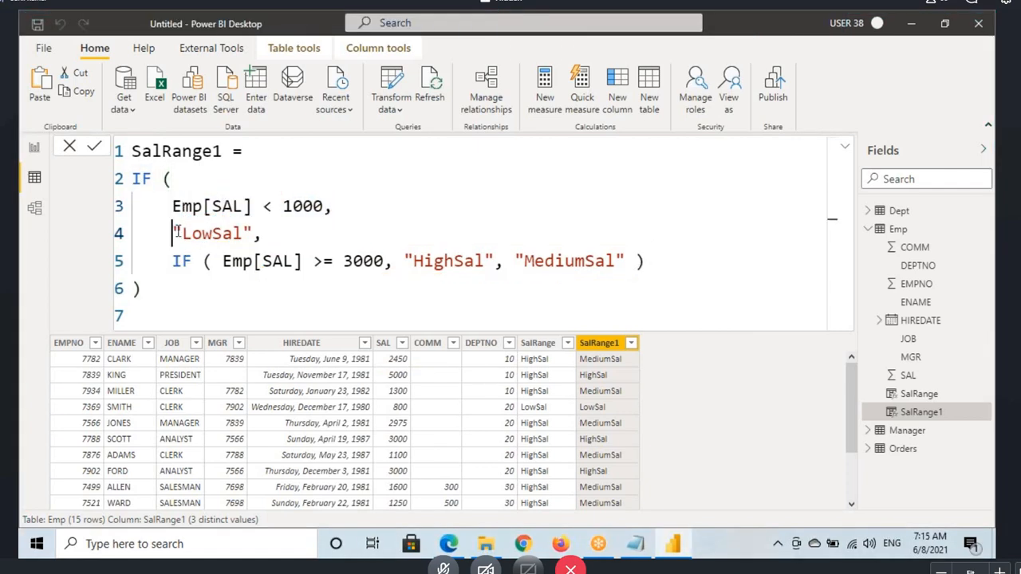
pyautogui.moveTo(172, 233); pyautogui.dragTo(262, 232)
pyautogui.moveTo(172, 207); pyautogui.dragTo(283, 206)
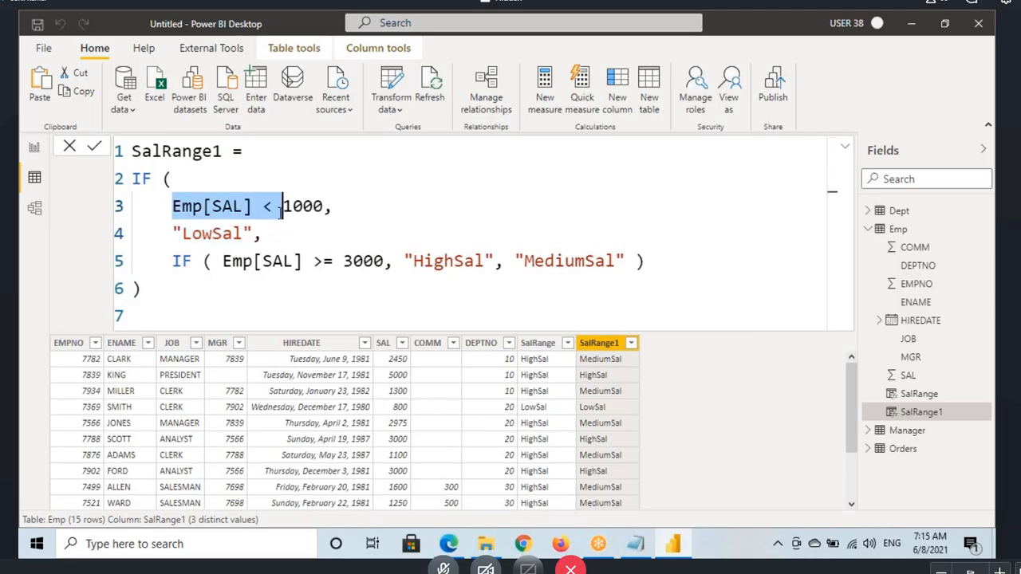
pyautogui.click(173, 263)
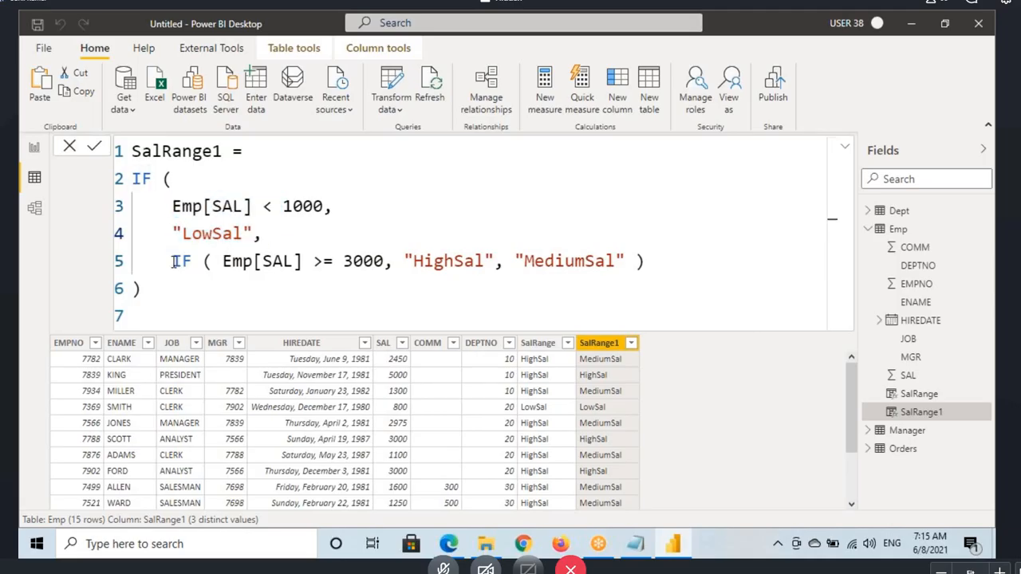
pyautogui.moveTo(172, 261); pyautogui.dragTo(627, 261)
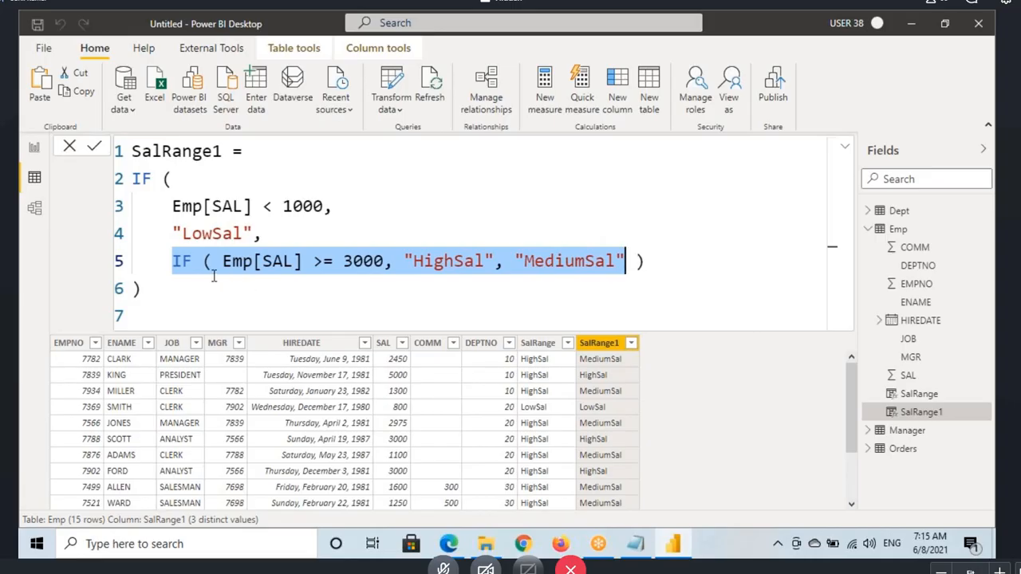
pyautogui.click(190, 262)
# Step: Annotate the nested IF with underlines, the first row's salary below Emp[SAL], and arrows to "HighSal" and "MediumSal"
pyautogui.hotkey('ctrl', '2')
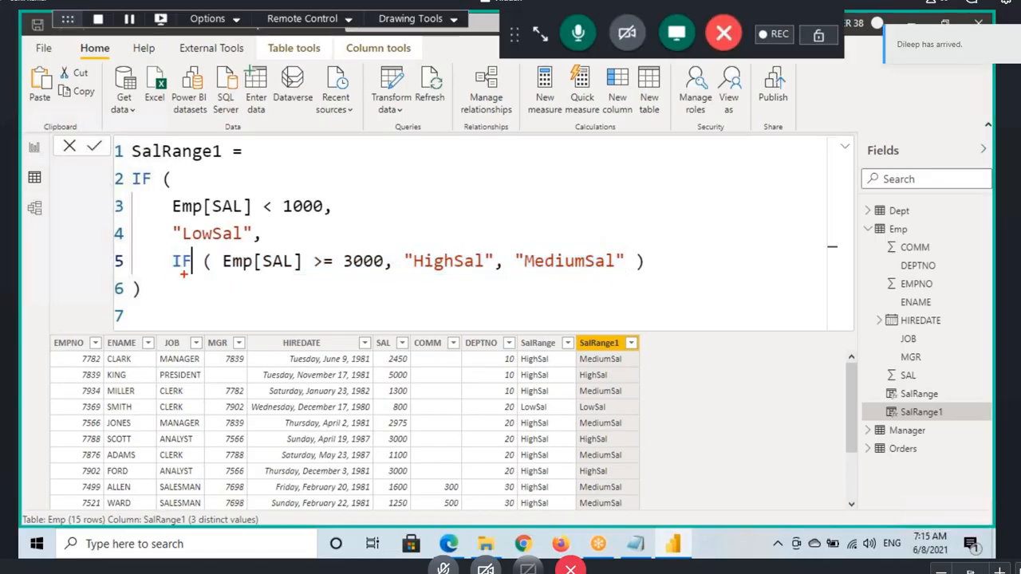
pyautogui.moveTo(164, 270); pyautogui.dragTo(305, 274)
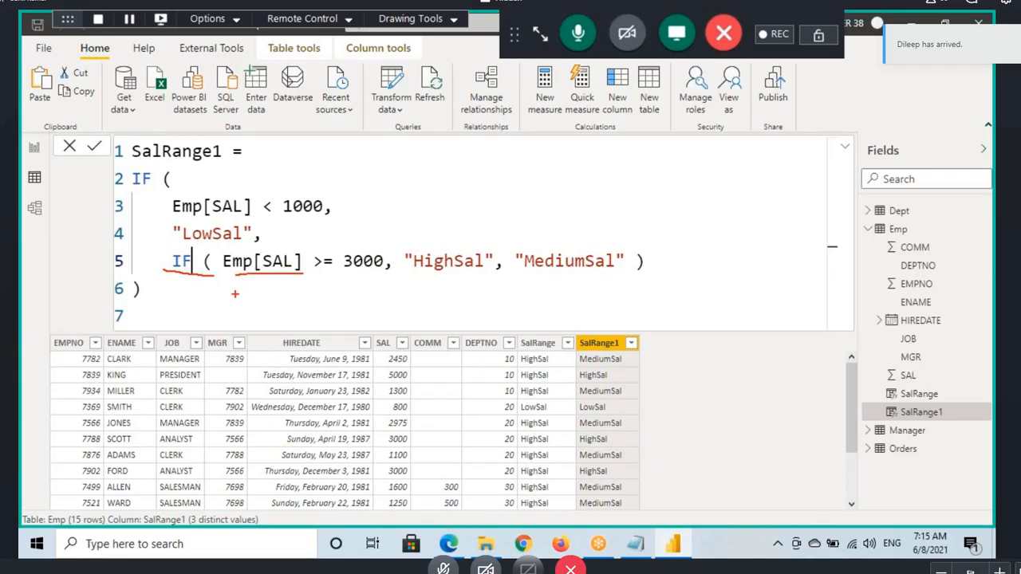
pyautogui.moveTo(240, 281)
pyautogui.mouseDown()
pyautogui.moveTo(236, 292)
pyautogui.moveTo(250, 281)
pyautogui.moveTo(268, 295)
pyautogui.moveTo(287, 263)
pyautogui.moveTo(345, 264)
pyautogui.mouseUp()
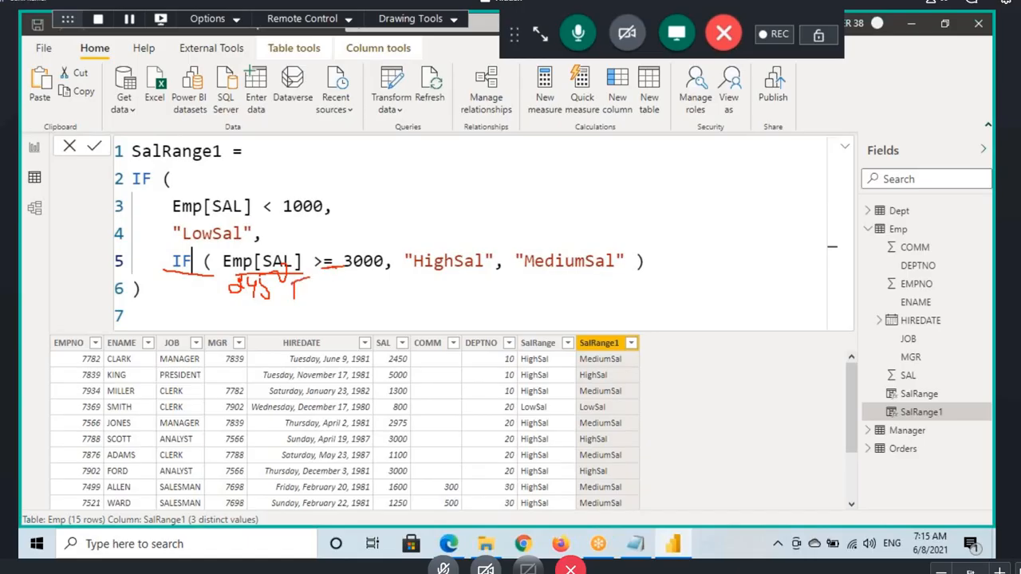
pyautogui.moveTo(291, 287)
pyautogui.mouseDown()
pyautogui.moveTo(316, 284)
pyautogui.moveTo(363, 212)
pyautogui.moveTo(437, 252)
pyautogui.mouseUp()
pyautogui.moveTo(414, 276); pyautogui.dragTo(459, 276)
pyautogui.moveTo(307, 267)
pyautogui.mouseDown()
pyautogui.moveTo(598, 269)
pyautogui.moveTo(575, 276)
pyautogui.mouseUp()
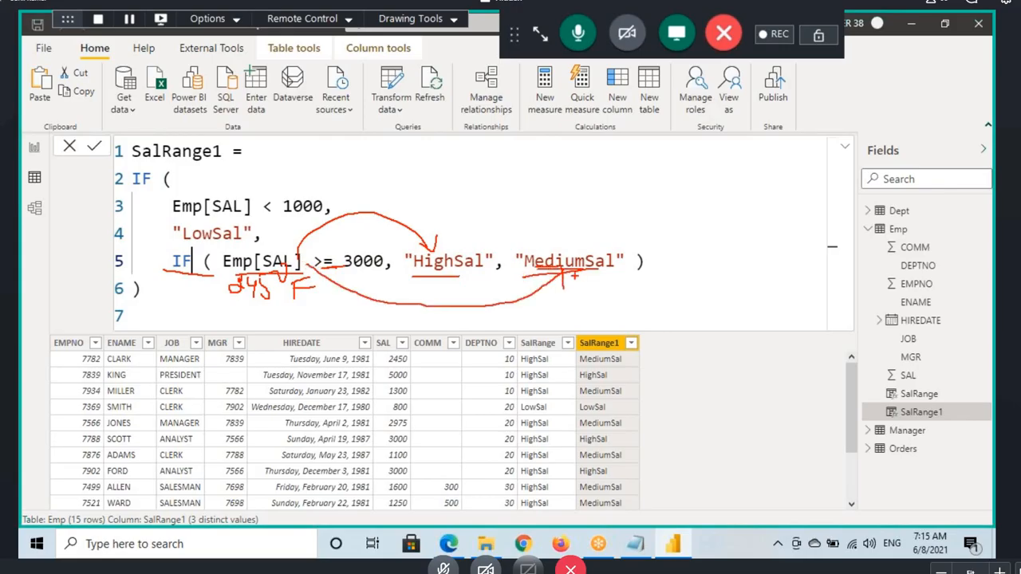
# Step: Mark the nested condition, circle the first row's SalRange1 value and underline its SAL value, and erase the annotations
pyautogui.moveTo(280, 277); pyautogui.dragTo(324, 266)
pyautogui.moveTo(574, 365)
pyautogui.mouseDown()
pyautogui.moveTo(646, 365)
pyautogui.moveTo(570, 355)
pyautogui.mouseUp()
pyautogui.moveTo(387, 364); pyautogui.dragTo(413, 364)
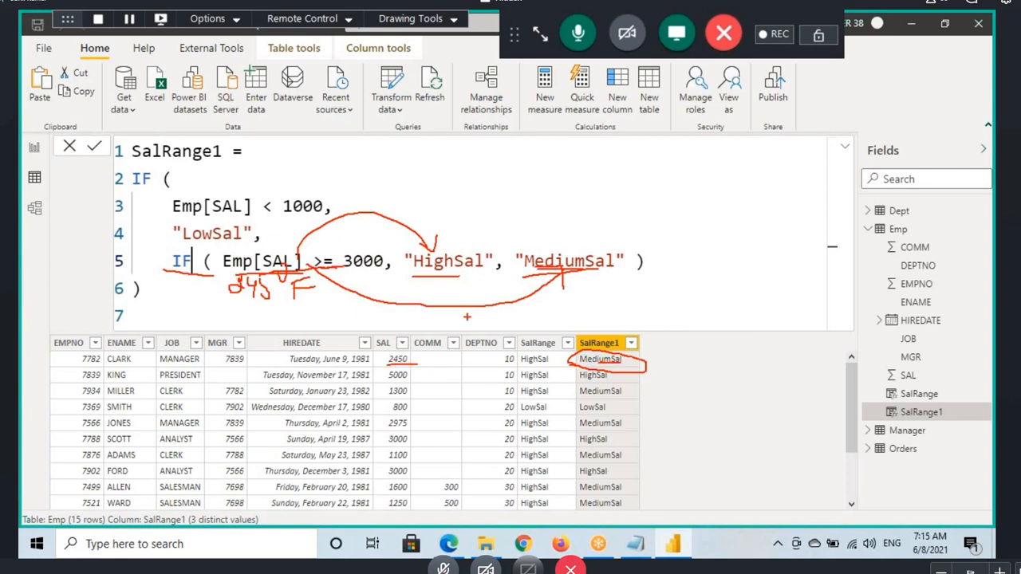
pyautogui.press('Escape')
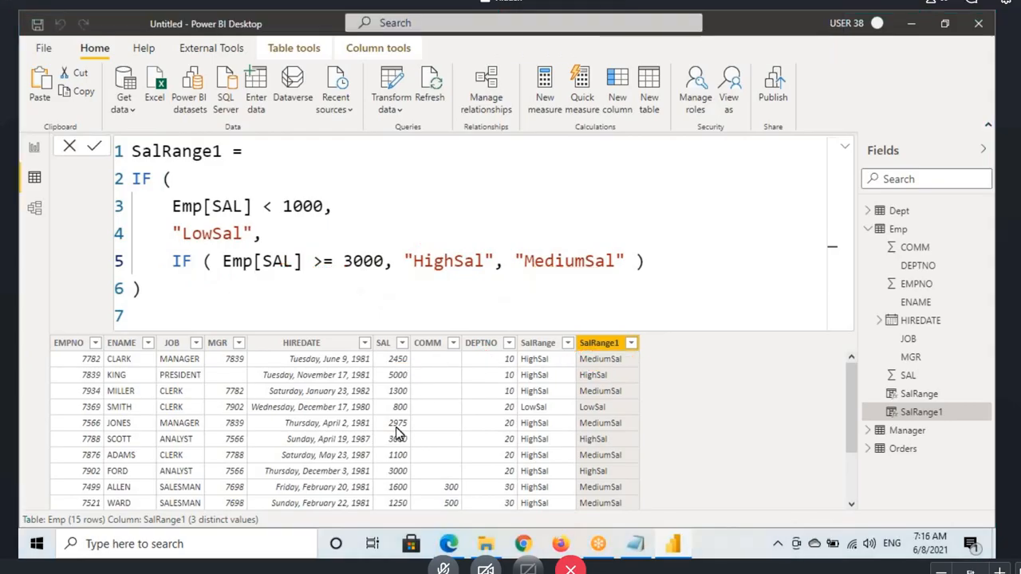
# Step: Trace the SAL value 800 with annotations through Emp[SAL] < 1000 to "LowSal", and underline the row's SalRange1 value and the nested IF
pyautogui.hotkey('ctrl', '2')
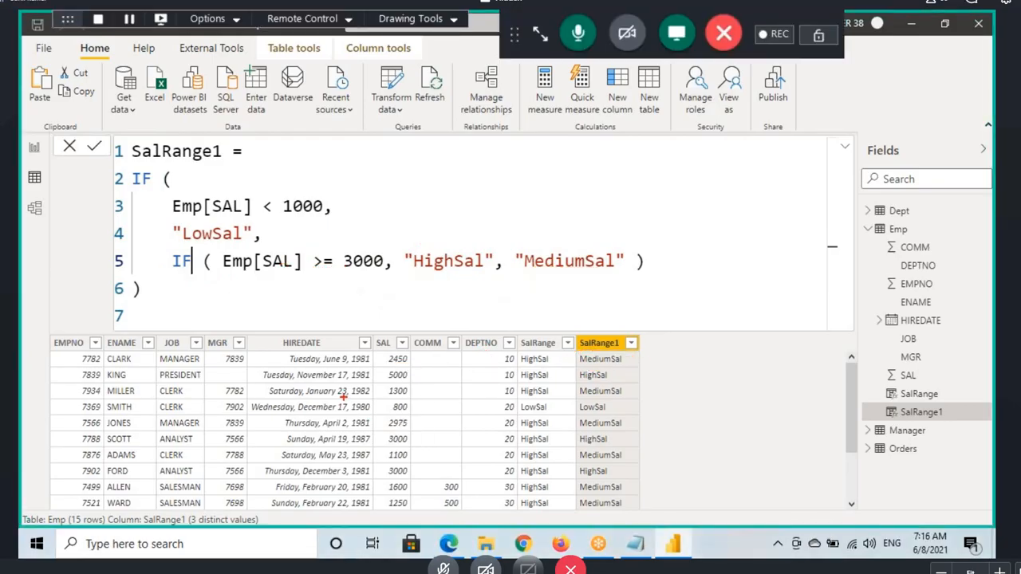
pyautogui.moveTo(335, 403); pyautogui.dragTo(441, 414)
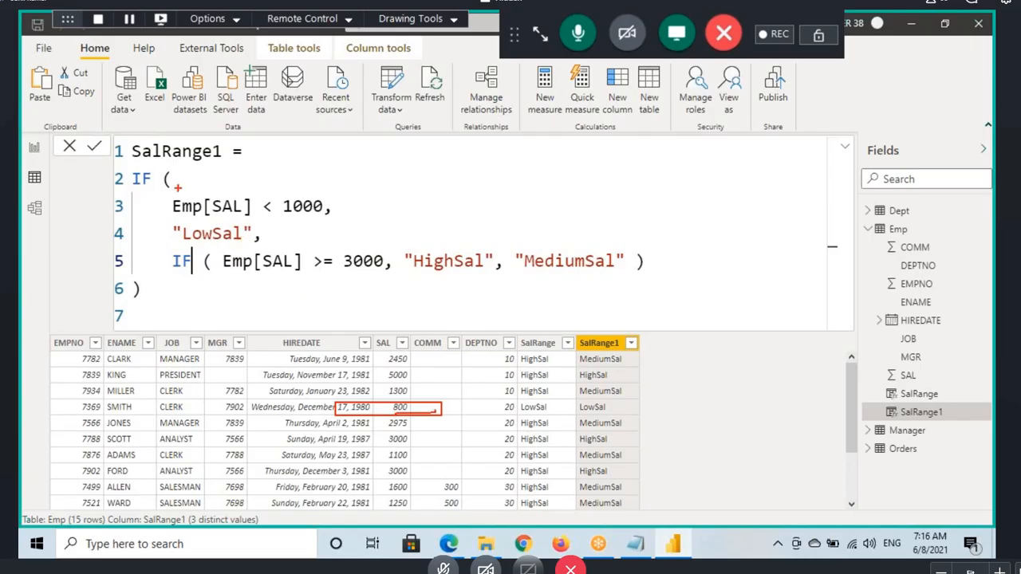
pyautogui.moveTo(193, 183)
pyautogui.mouseDown()
pyautogui.moveTo(188, 197)
pyautogui.moveTo(215, 179)
pyautogui.mouseUp()
pyautogui.moveTo(214, 214); pyautogui.dragTo(268, 215)
pyautogui.moveTo(281, 216)
pyautogui.mouseDown()
pyautogui.moveTo(327, 214)
pyautogui.moveTo(372, 171)
pyautogui.moveTo(216, 243)
pyautogui.moveTo(247, 237)
pyautogui.mouseUp()
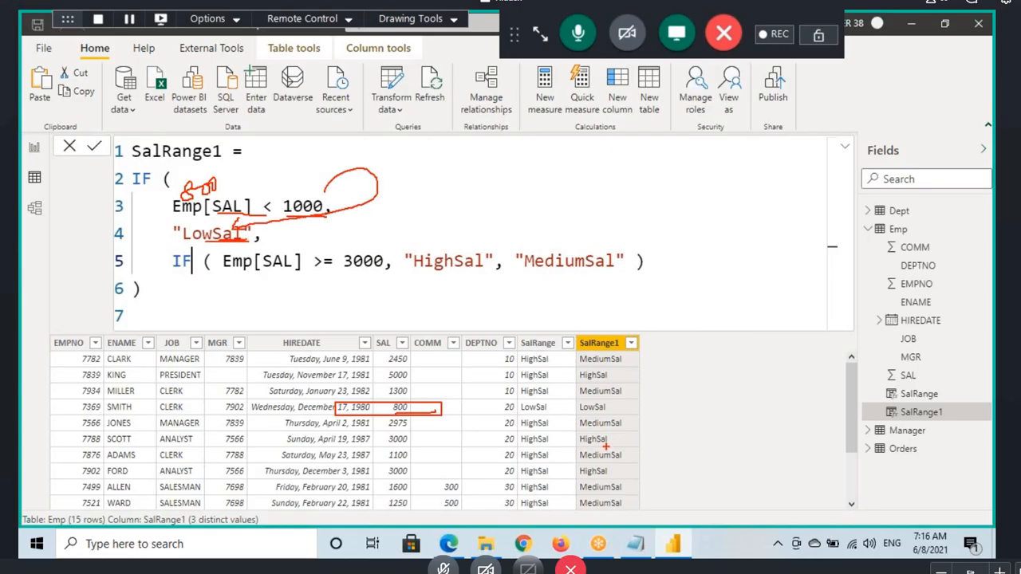
pyautogui.moveTo(578, 415); pyautogui.dragTo(631, 410)
pyautogui.moveTo(183, 283); pyautogui.dragTo(654, 284)
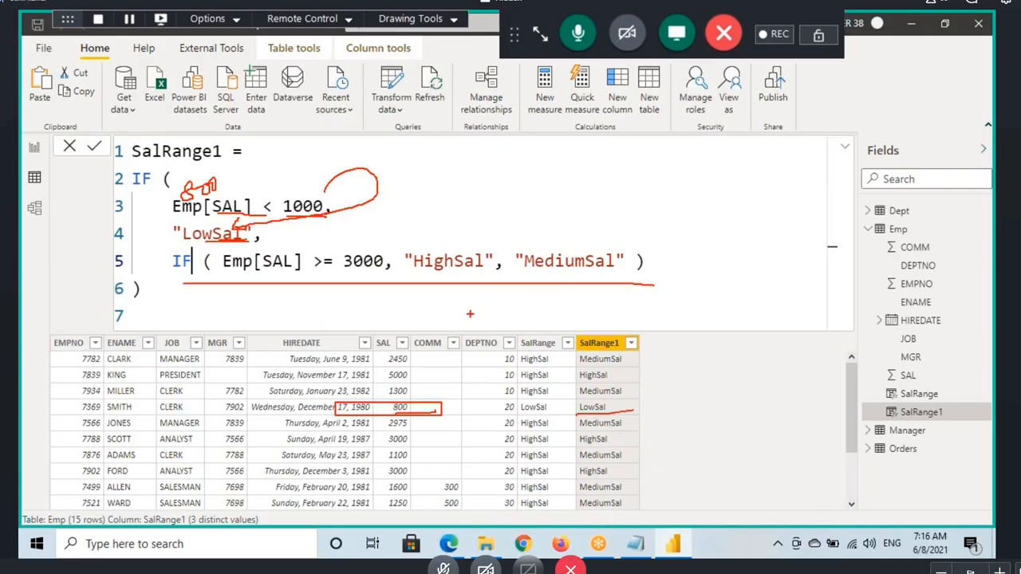
# Step: Clear the old annotations, box the SAL value 5000, write it above Emp[SAL], underline 1000 and mark the outer condition false with an F
pyautogui.press('Escape')
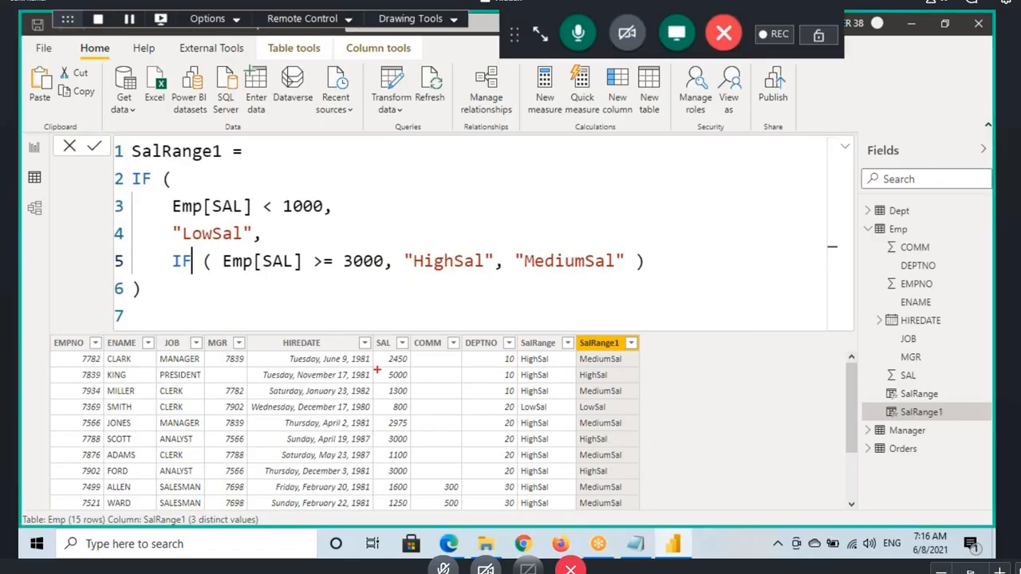
pyautogui.moveTo(378, 369); pyautogui.dragTo(420, 385)
pyautogui.moveTo(203, 189); pyautogui.dragTo(237, 169)
pyautogui.moveTo(272, 218); pyautogui.dragTo(313, 218)
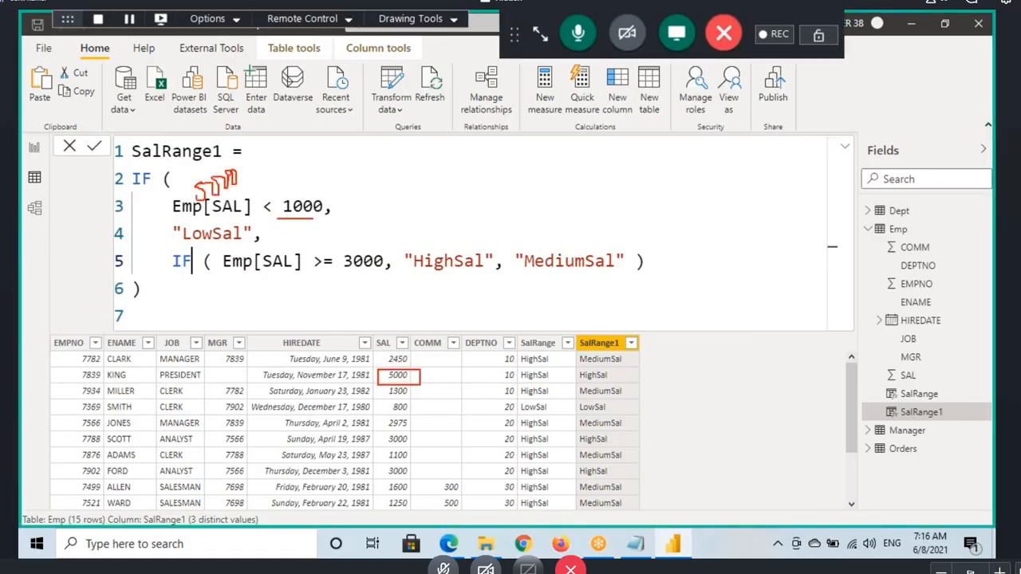
pyautogui.moveTo(264, 159); pyautogui.dragTo(287, 155)
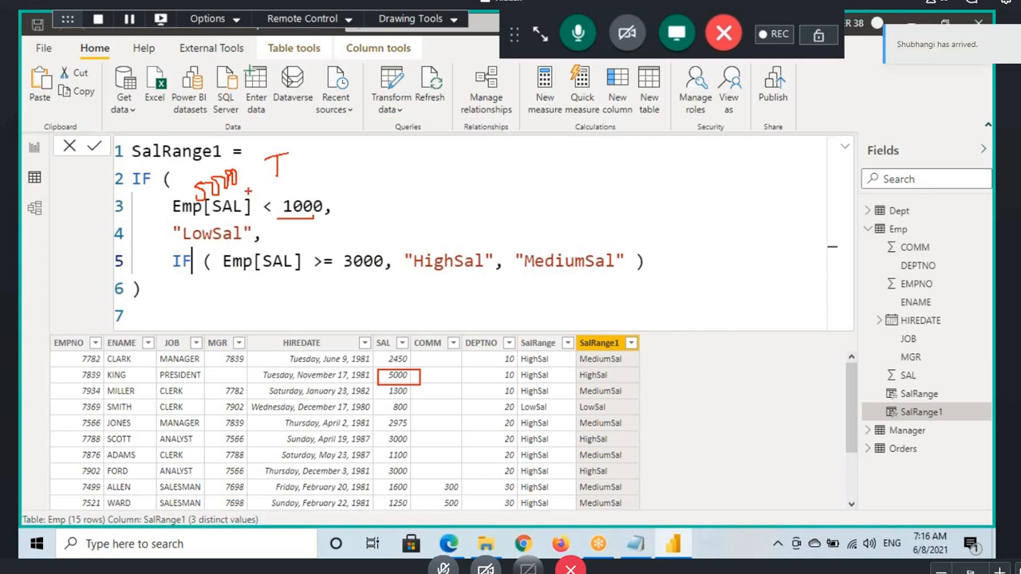
pyautogui.moveTo(275, 154)
pyautogui.mouseDown()
pyautogui.moveTo(277, 175)
pyautogui.moveTo(313, 155)
pyautogui.moveTo(309, 168)
pyautogui.mouseUp()
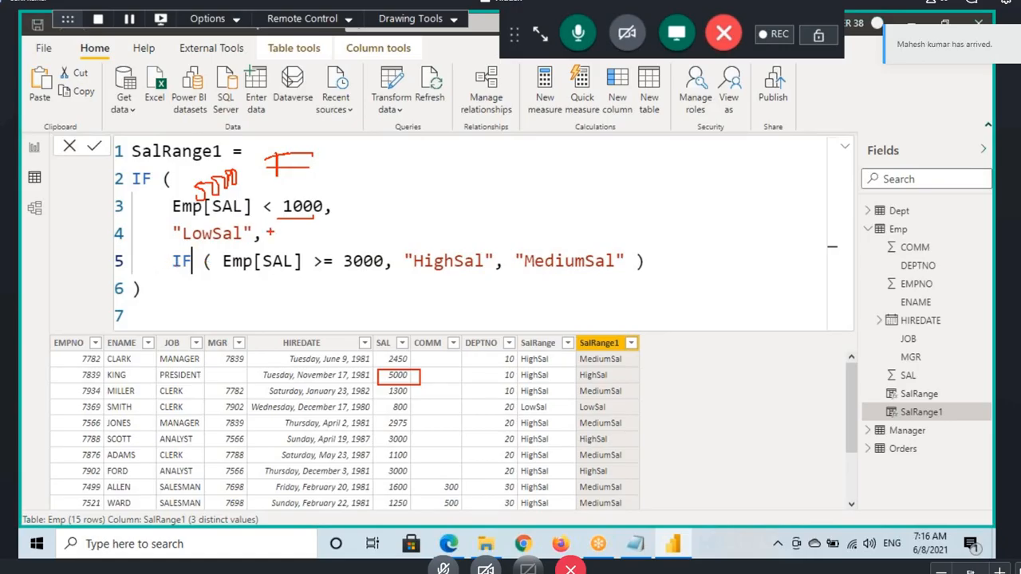
# Step: Trace 5000 through the boxed nested IF with an arrow to "HighSal", underline that row's SalRange1 value, and erase the annotations
pyautogui.moveTo(255, 237)
pyautogui.mouseDown()
pyautogui.moveTo(171, 247)
pyautogui.moveTo(295, 276)
pyautogui.moveTo(630, 249)
pyautogui.moveTo(257, 241)
pyautogui.moveTo(306, 298)
pyautogui.mouseUp()
pyautogui.moveTo(289, 291)
pyautogui.mouseDown()
pyautogui.moveTo(430, 248)
pyautogui.moveTo(448, 220)
pyautogui.mouseUp()
pyautogui.moveTo(571, 382); pyautogui.dragTo(646, 379)
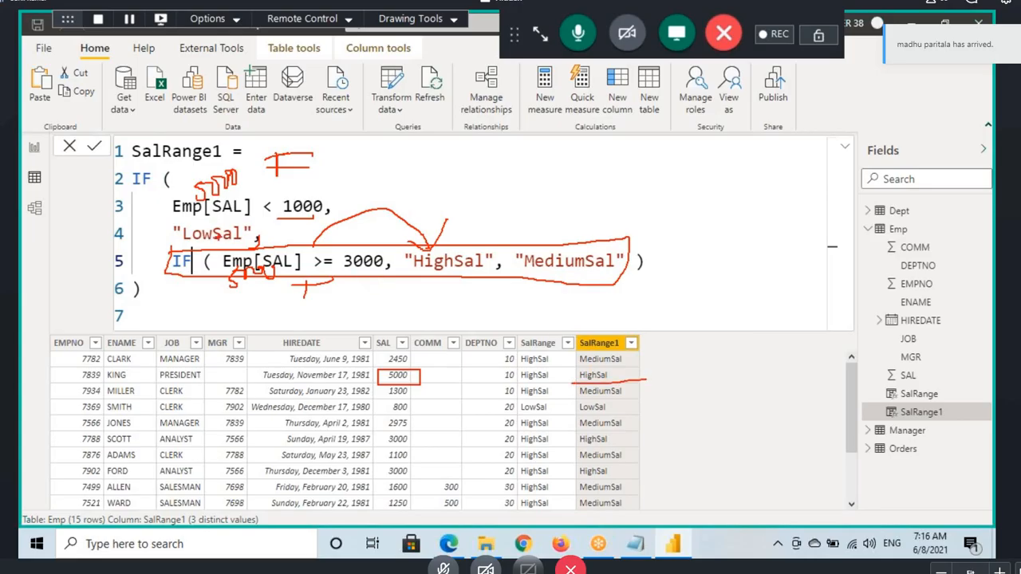
pyautogui.press('Escape')
# Step: Examine the outer IF's opening and closing parentheses in the SalRange1 formula, and collapse the formula
pyautogui.click(185, 287)
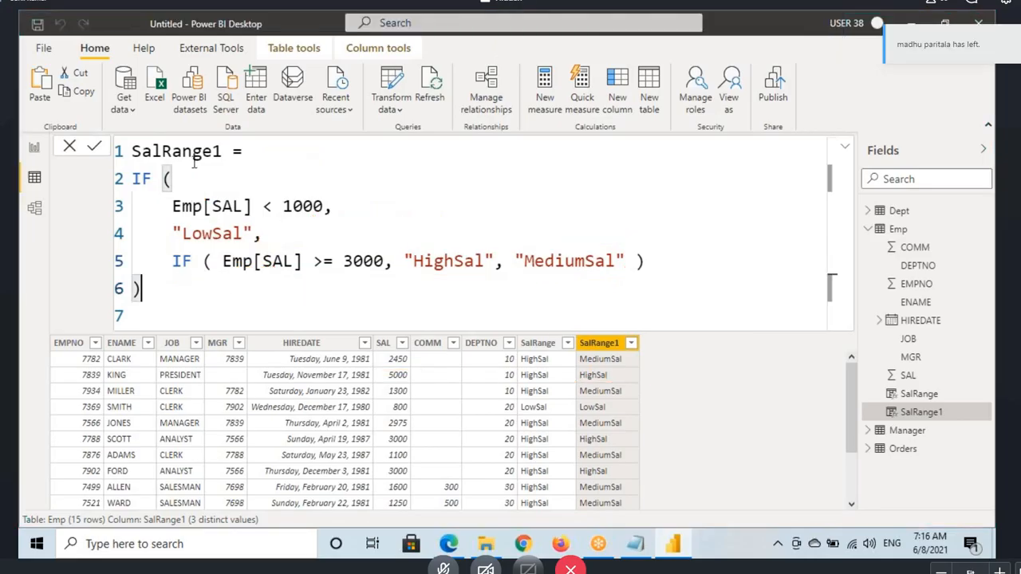
pyautogui.click(138, 185)
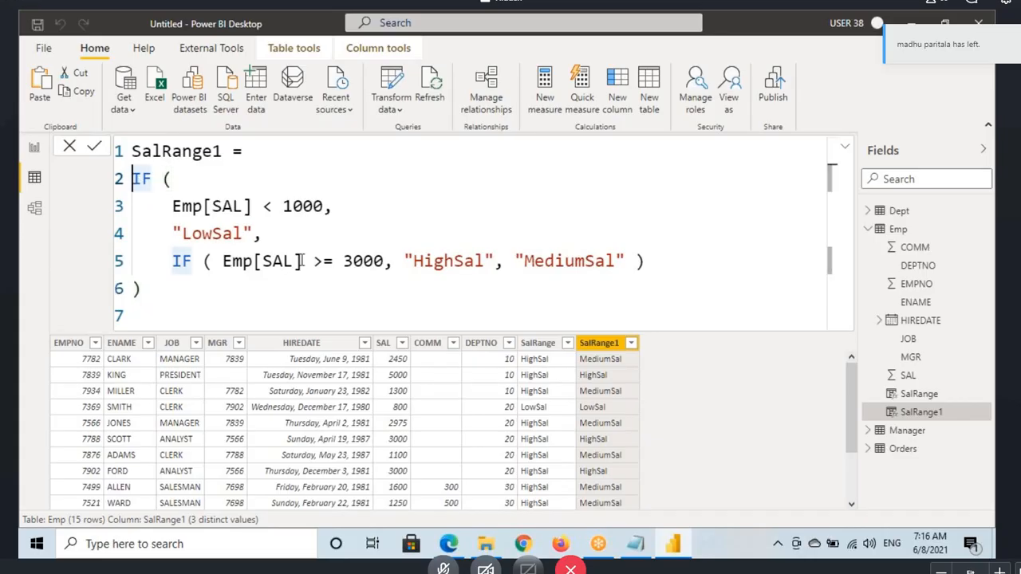
pyautogui.click(188, 290)
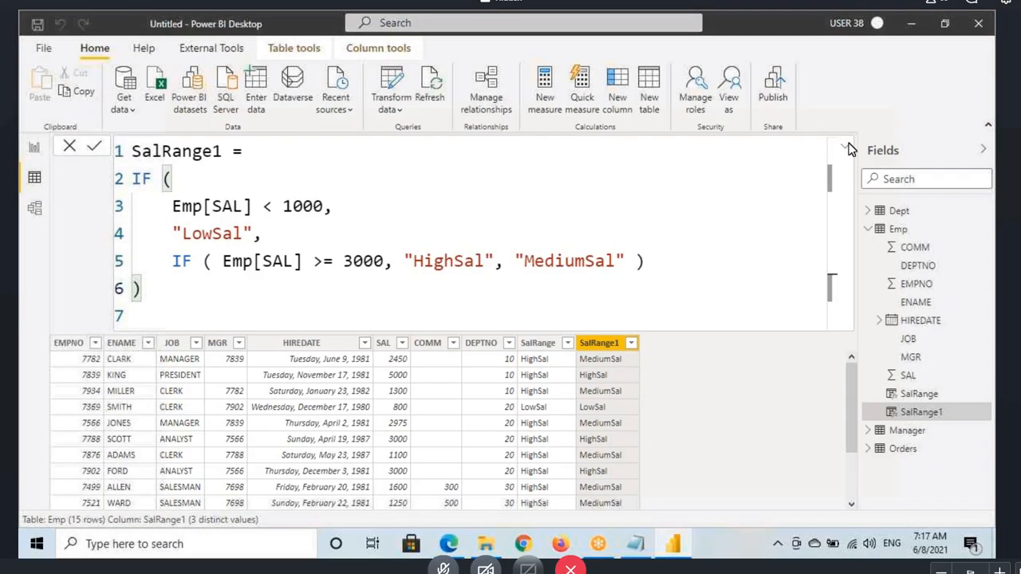
pyautogui.click(612, 348)
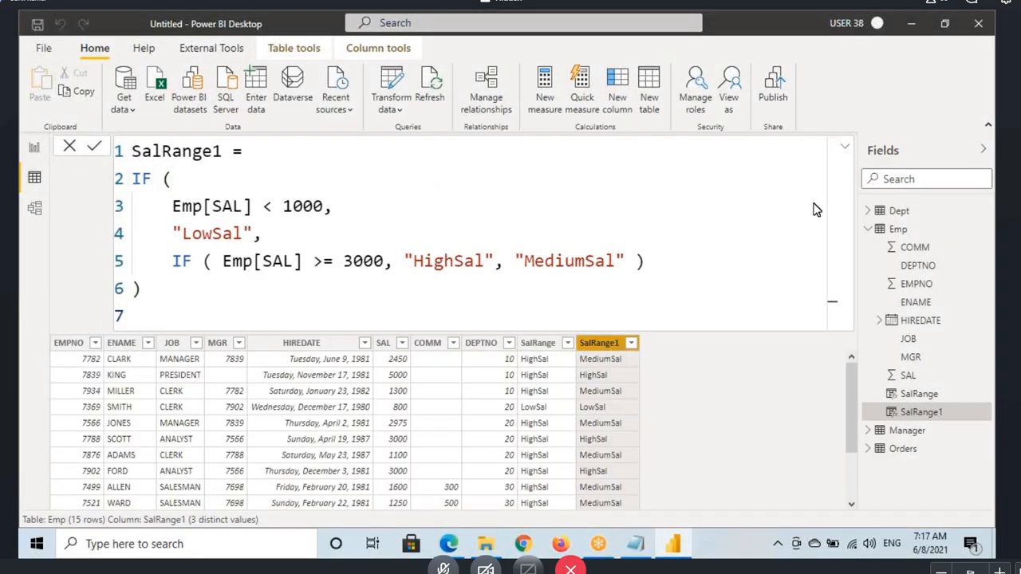
pyautogui.click(844, 150)
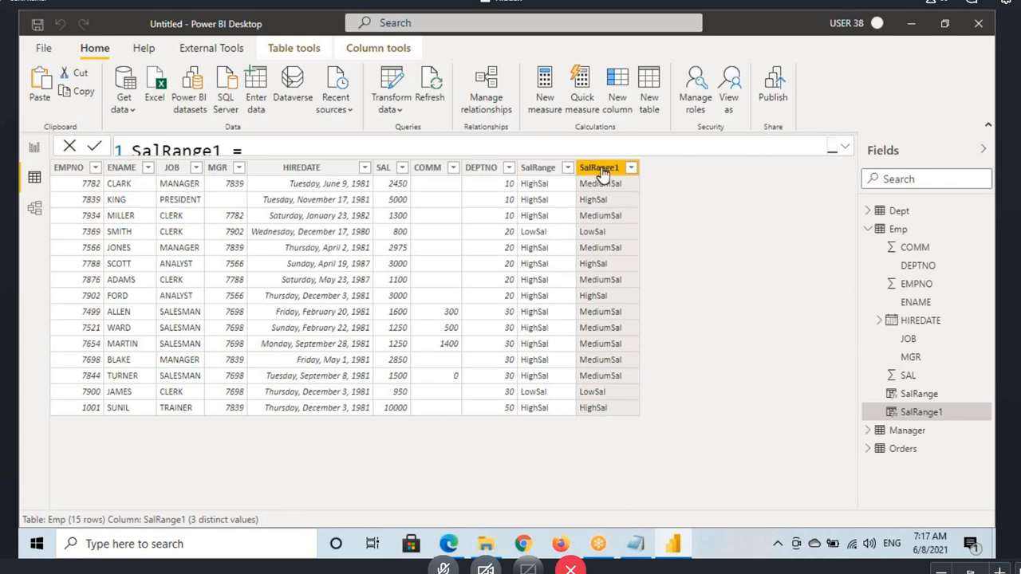
# Step: Compare the single IF in the SalRange formula with the nested IF in SalRange1, and collapse the formula again
pyautogui.click(538, 171)
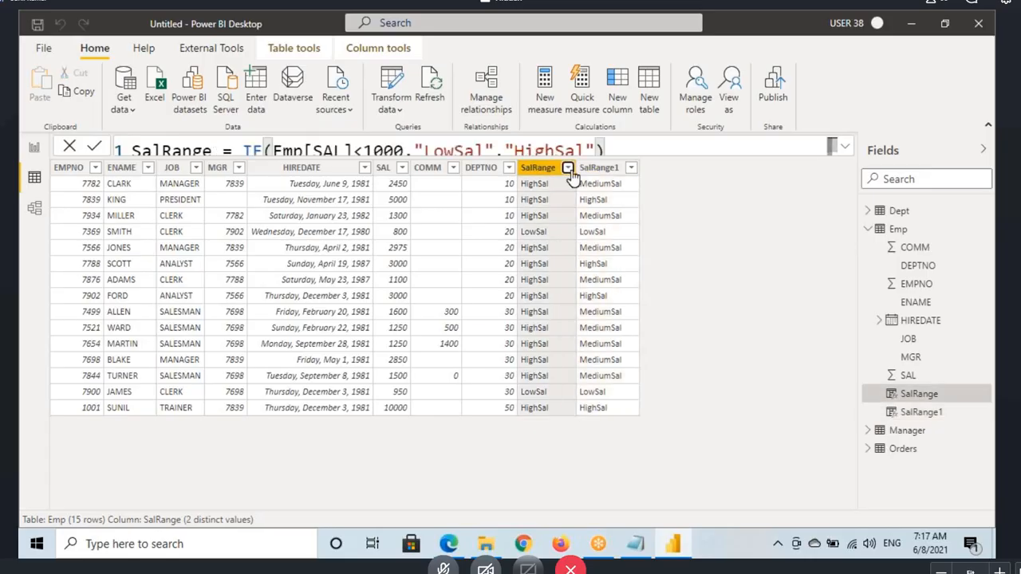
pyautogui.click(567, 167)
pyautogui.click(550, 169)
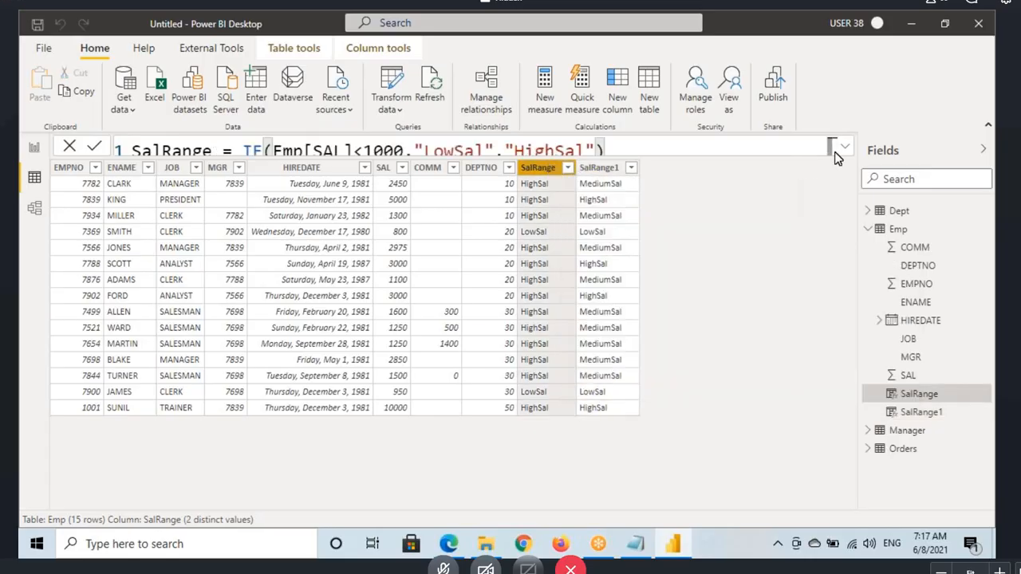
pyautogui.click(844, 149)
pyautogui.doubleClick(251, 152)
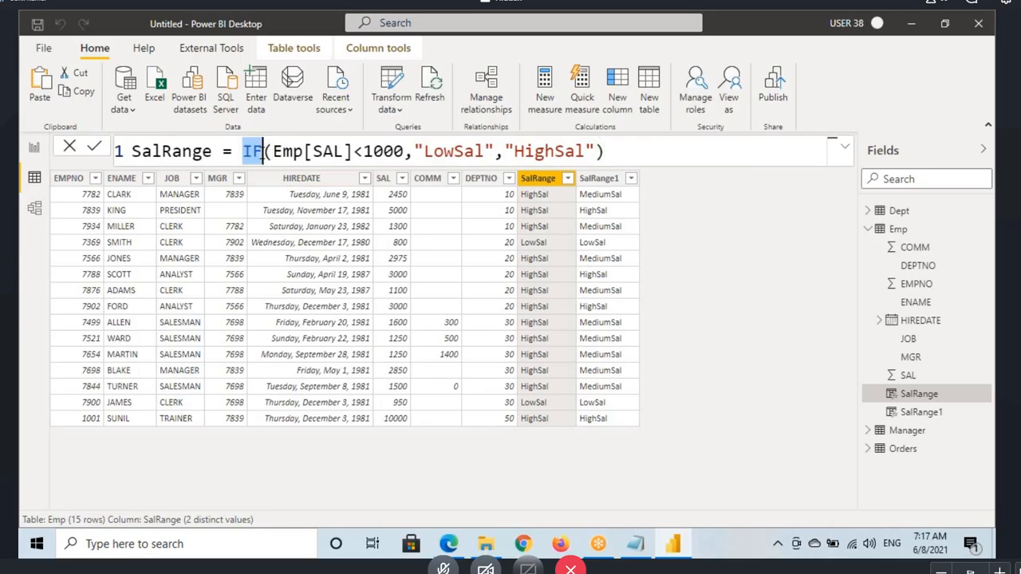
pyautogui.click(605, 180)
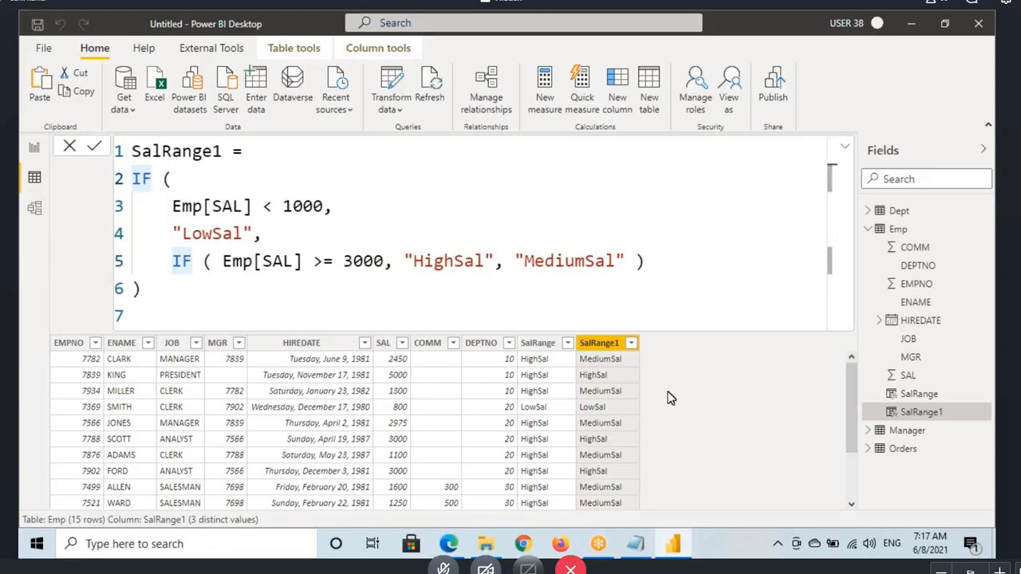
pyautogui.click(845, 147)
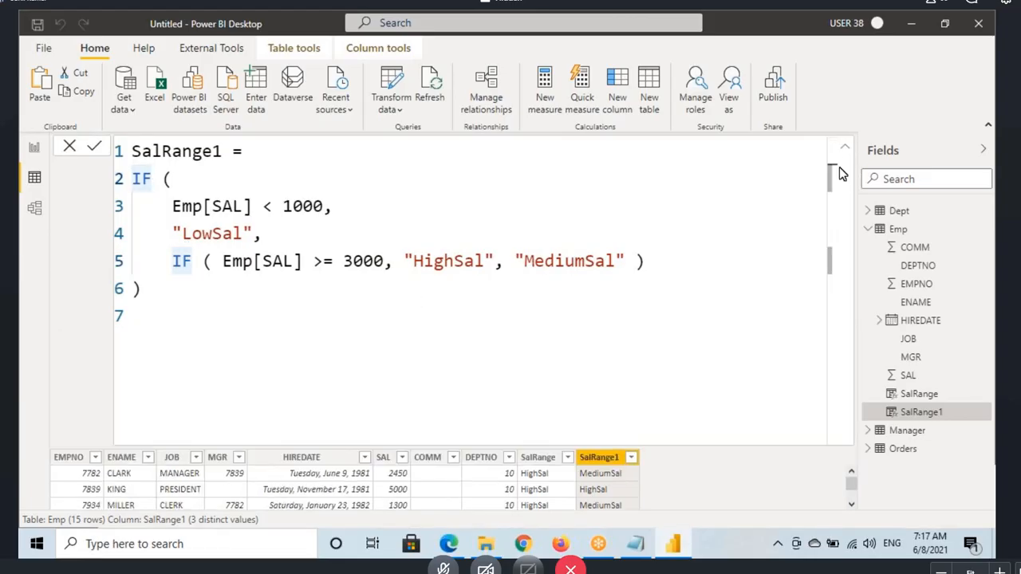
pyautogui.click(845, 148)
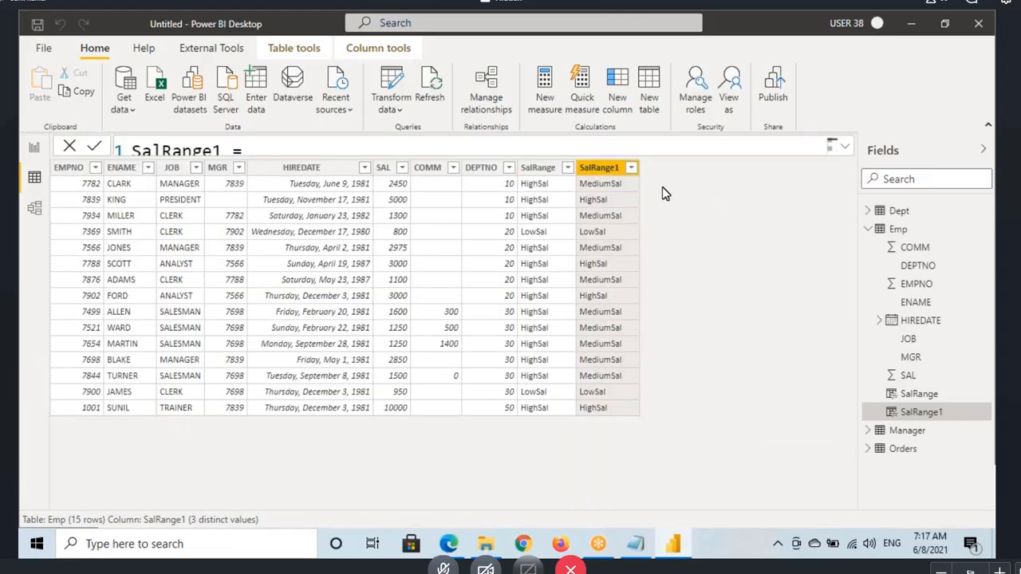
# Step: Select the DEPTNO column, draw a box around its values and write the heading "DName" beside the table
pyautogui.click(481, 172)
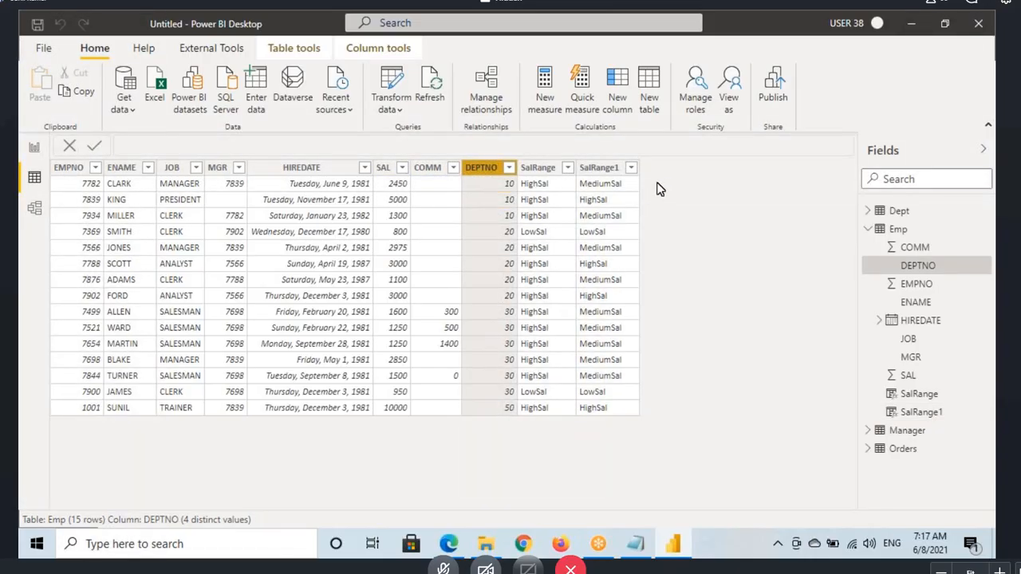
pyautogui.hotkey('ctrl', '2')
pyautogui.moveTo(483, 176); pyautogui.dragTo(520, 410)
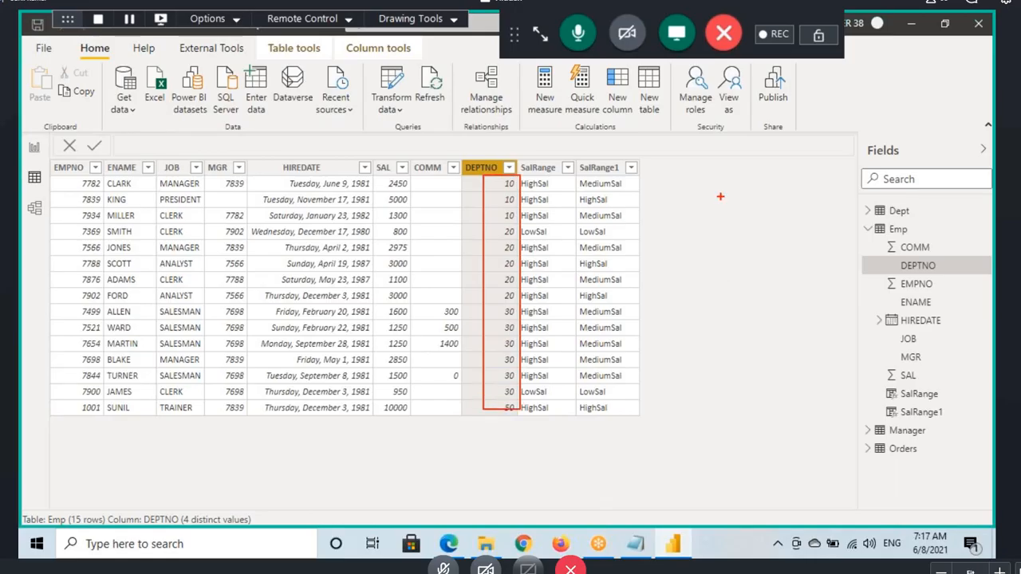
pyautogui.moveTo(685, 151); pyautogui.dragTo(686, 171)
pyautogui.moveTo(695, 169); pyautogui.dragTo(790, 172)
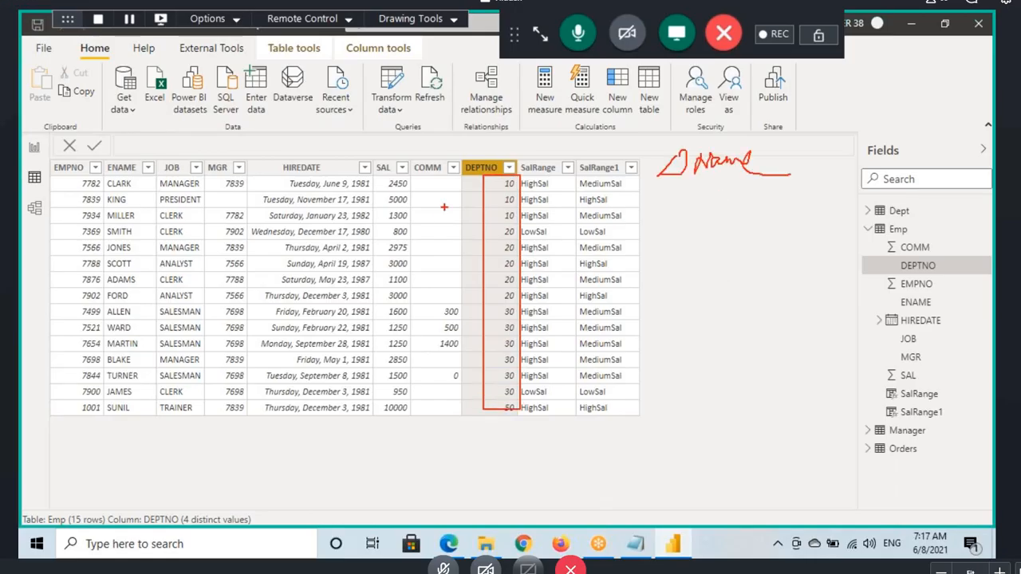
# Step: Circle the DEPTNO groups 10, 20 and 30, and handwrite a department name for each beside the table
pyautogui.moveTo(511, 182)
pyautogui.mouseDown()
pyautogui.moveTo(493, 209)
pyautogui.moveTo(520, 177)
pyautogui.mouseUp()
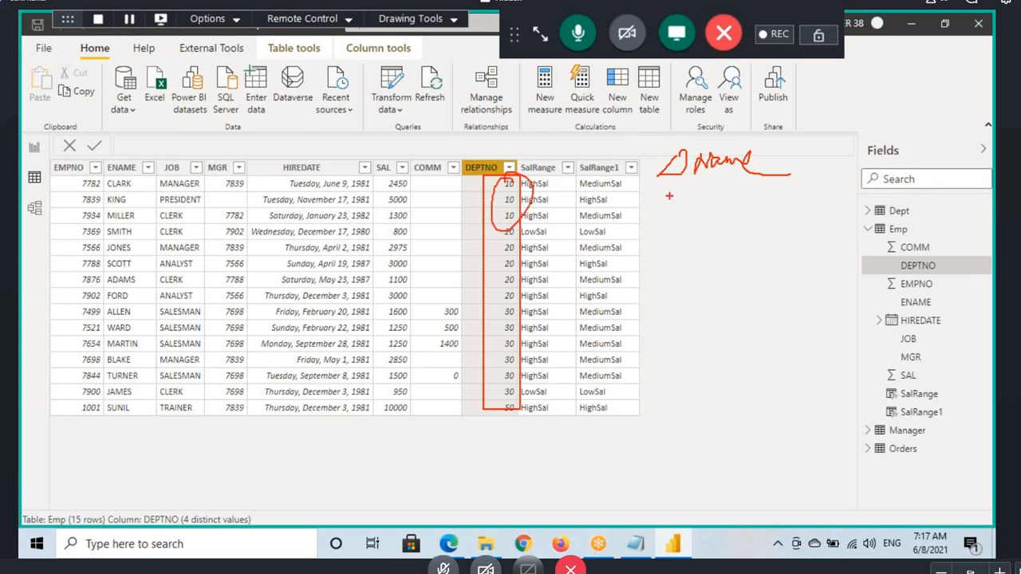
pyautogui.moveTo(697, 189); pyautogui.dragTo(715, 210)
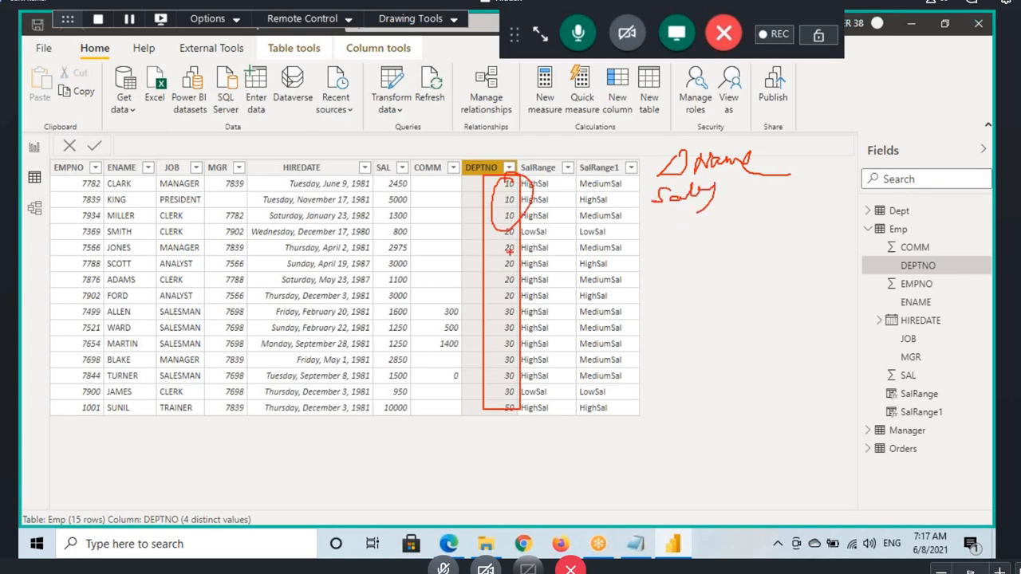
pyautogui.moveTo(520, 227)
pyautogui.mouseDown()
pyautogui.moveTo(483, 239)
pyautogui.moveTo(495, 319)
pyautogui.moveTo(525, 231)
pyautogui.mouseUp()
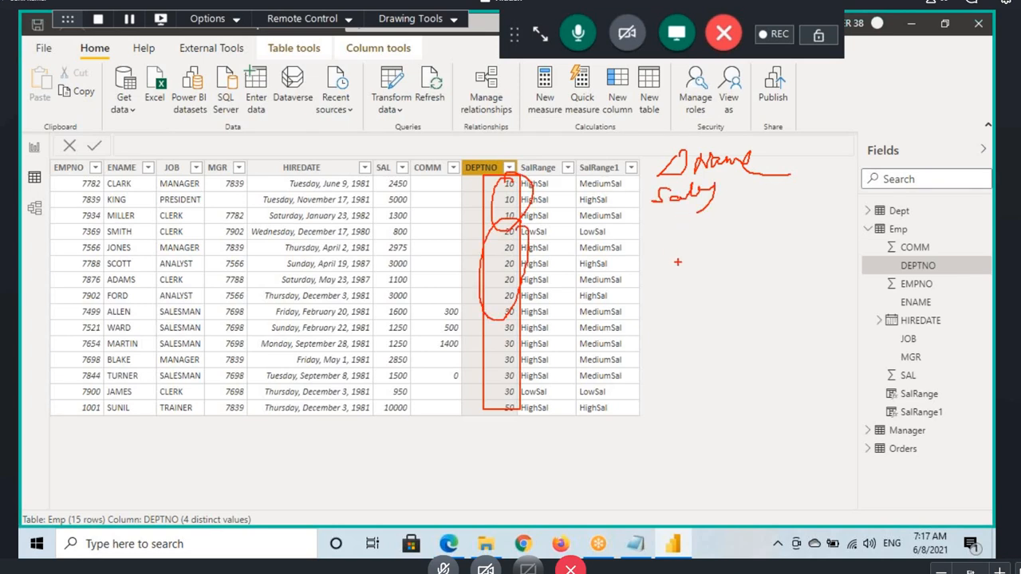
pyautogui.moveTo(655, 256)
pyautogui.mouseDown()
pyautogui.moveTo(665, 239)
pyautogui.moveTo(680, 260)
pyautogui.moveTo(694, 228)
pyautogui.moveTo(622, 285)
pyautogui.mouseUp()
pyautogui.moveTo(514, 302)
pyautogui.mouseDown()
pyautogui.moveTo(488, 320)
pyautogui.moveTo(505, 382)
pyautogui.moveTo(524, 287)
pyautogui.mouseUp()
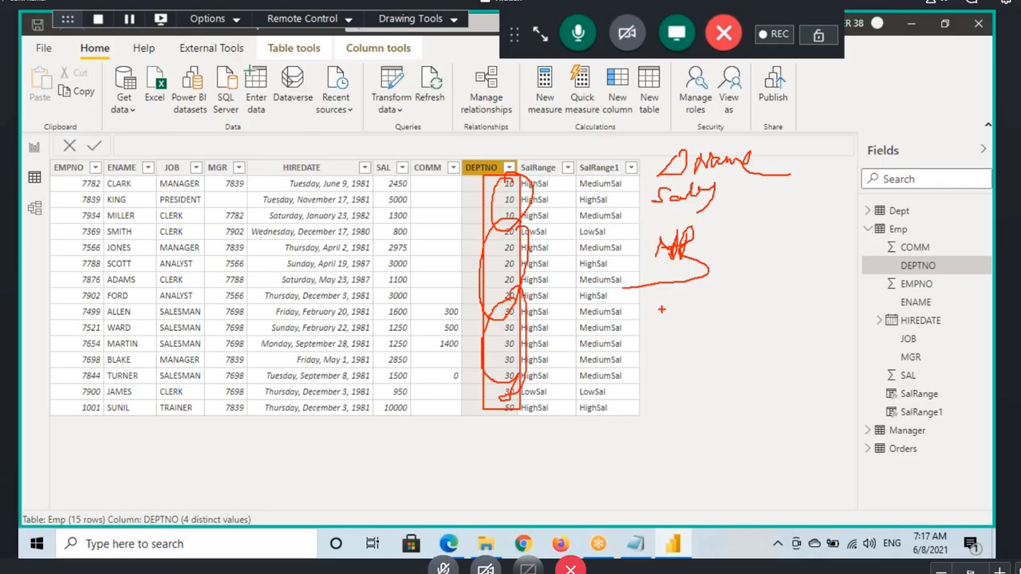
pyautogui.moveTo(655, 335)
pyautogui.mouseDown()
pyautogui.moveTo(684, 308)
pyautogui.moveTo(696, 324)
pyautogui.moveTo(731, 319)
pyautogui.mouseUp()
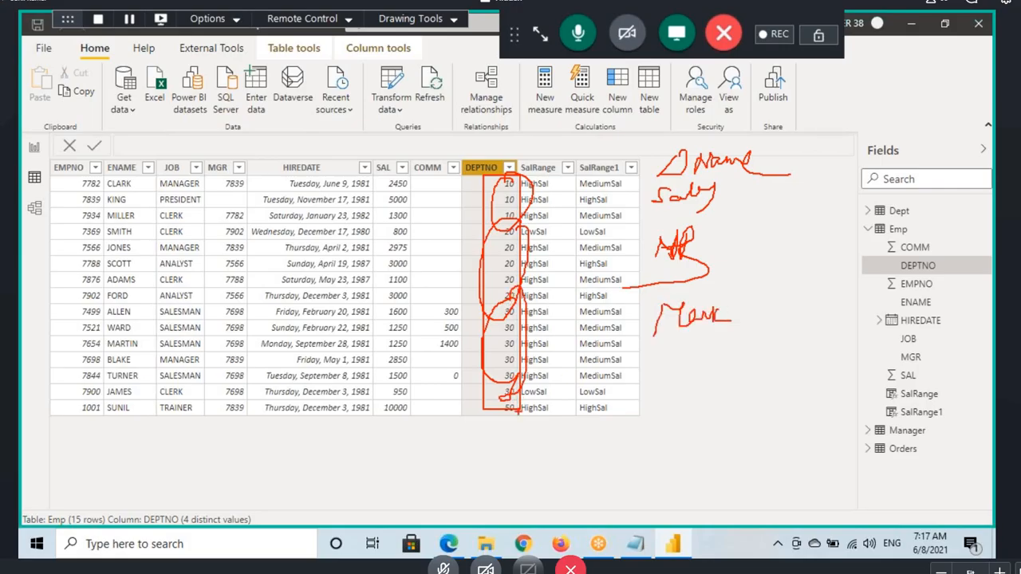
# Step: Draw an arrow from DEPTNO 50 and write "Unknown" as its department name
pyautogui.moveTo(517, 410); pyautogui.dragTo(684, 409)
pyautogui.moveTo(643, 397)
pyautogui.mouseDown()
pyautogui.moveTo(683, 408)
pyautogui.moveTo(665, 431)
pyautogui.mouseUp()
pyautogui.moveTo(694, 383)
pyautogui.mouseDown()
pyautogui.moveTo(718, 403)
pyautogui.moveTo(743, 385)
pyautogui.moveTo(780, 403)
pyautogui.moveTo(814, 383)
pyautogui.moveTo(806, 353)
pyautogui.mouseUp()
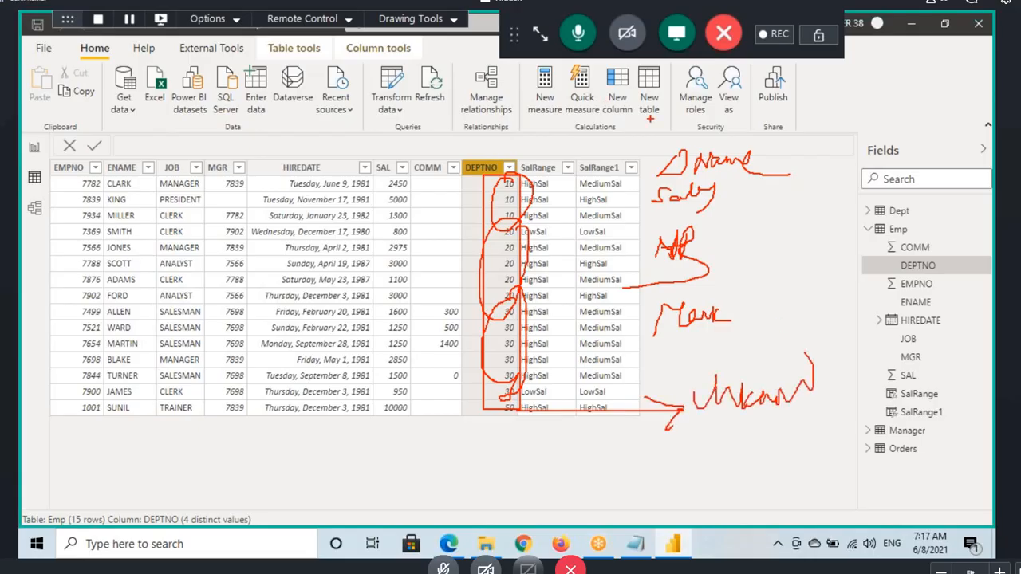
# Step: Annotate "DName" with arrows and the note "3 If", circle the handwritten department names, underline the note, and erase all annotations
pyautogui.moveTo(660, 104); pyautogui.dragTo(700, 137)
pyautogui.moveTo(774, 162); pyautogui.dragTo(837, 134)
pyautogui.moveTo(809, 133)
pyautogui.mouseDown()
pyautogui.moveTo(836, 134)
pyautogui.moveTo(831, 164)
pyautogui.mouseUp()
pyautogui.moveTo(842, 115); pyautogui.dragTo(848, 137)
pyautogui.moveTo(880, 102)
pyautogui.mouseDown()
pyautogui.moveTo(880, 124)
pyautogui.moveTo(894, 98)
pyautogui.mouseUp()
pyautogui.moveTo(913, 83); pyautogui.dragTo(899, 112)
pyautogui.moveTo(895, 103); pyautogui.dragTo(912, 97)
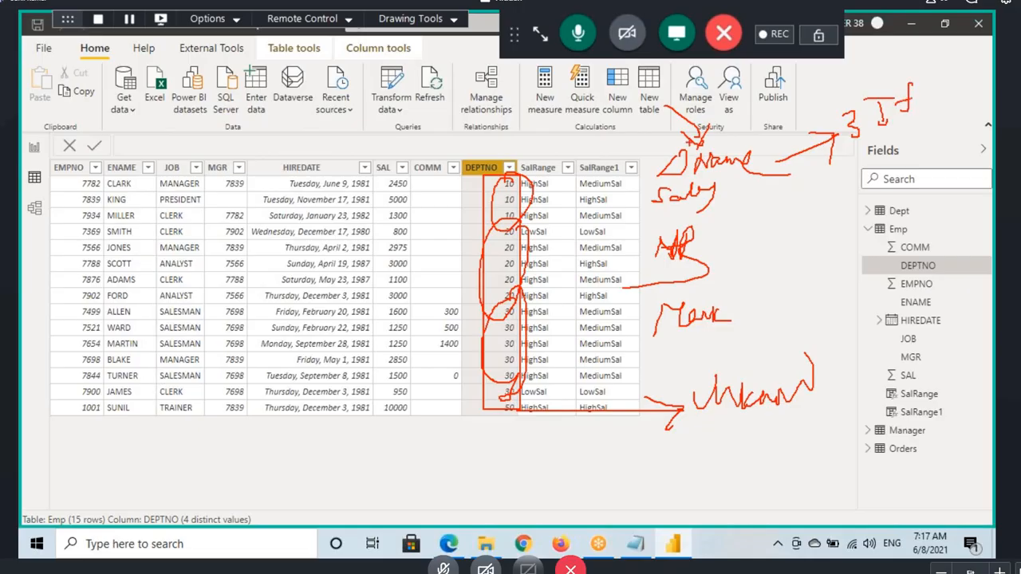
pyautogui.moveTo(764, 160)
pyautogui.mouseDown()
pyautogui.moveTo(699, 147)
pyautogui.moveTo(762, 449)
pyautogui.moveTo(774, 168)
pyautogui.mouseUp()
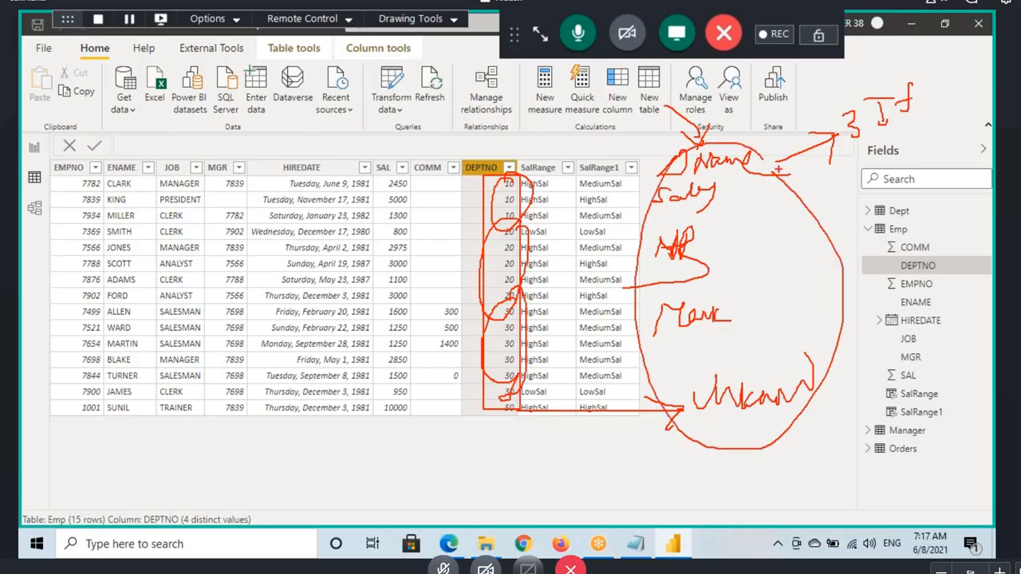
pyautogui.moveTo(852, 150); pyautogui.dragTo(914, 133)
pyautogui.moveTo(835, 143); pyautogui.dragTo(928, 119)
pyautogui.press('Escape')
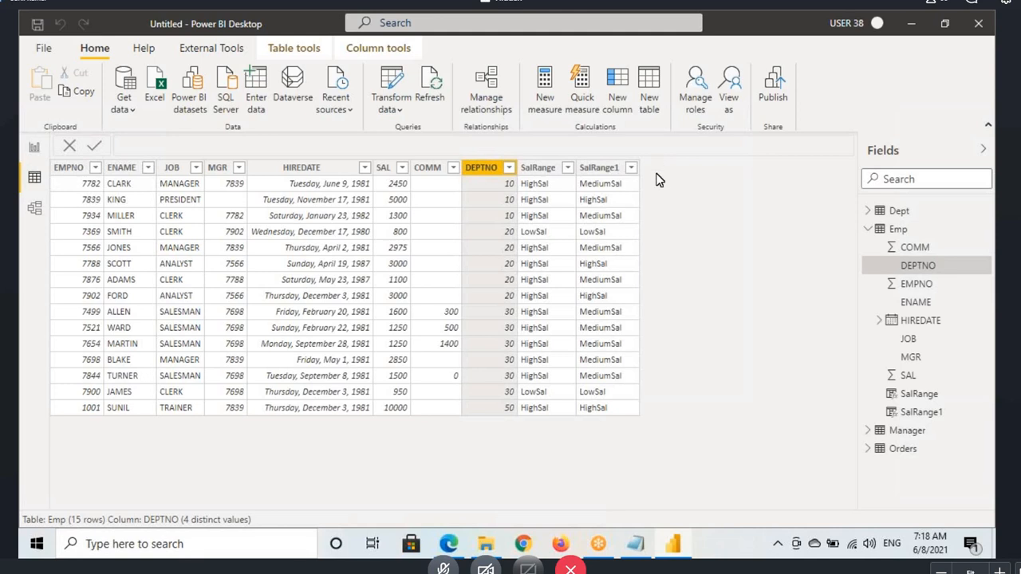
# Step: Add a new calculated column to the Emp table and name it DName
pyautogui.click(620, 97)
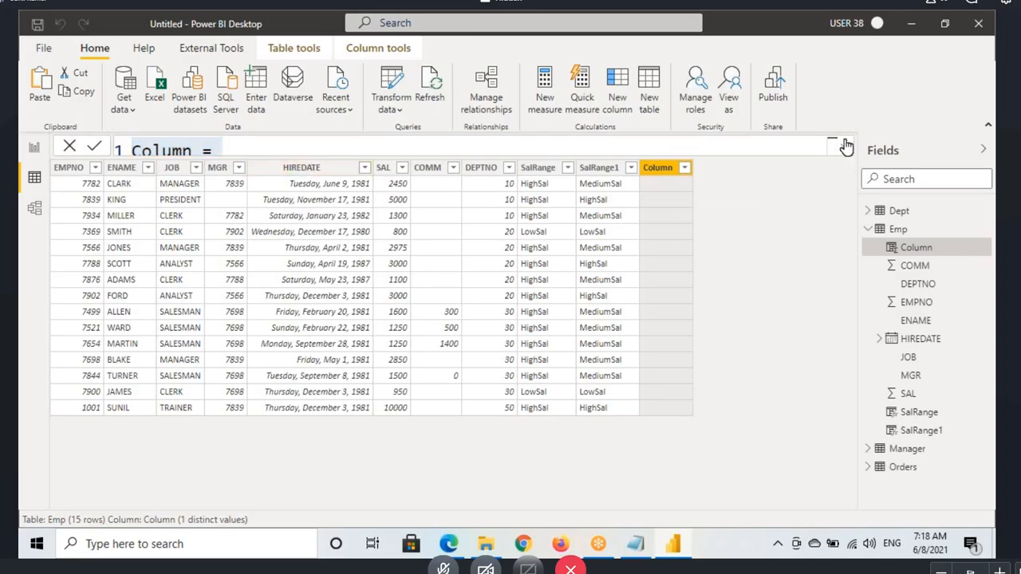
pyautogui.doubleClick(158, 151)
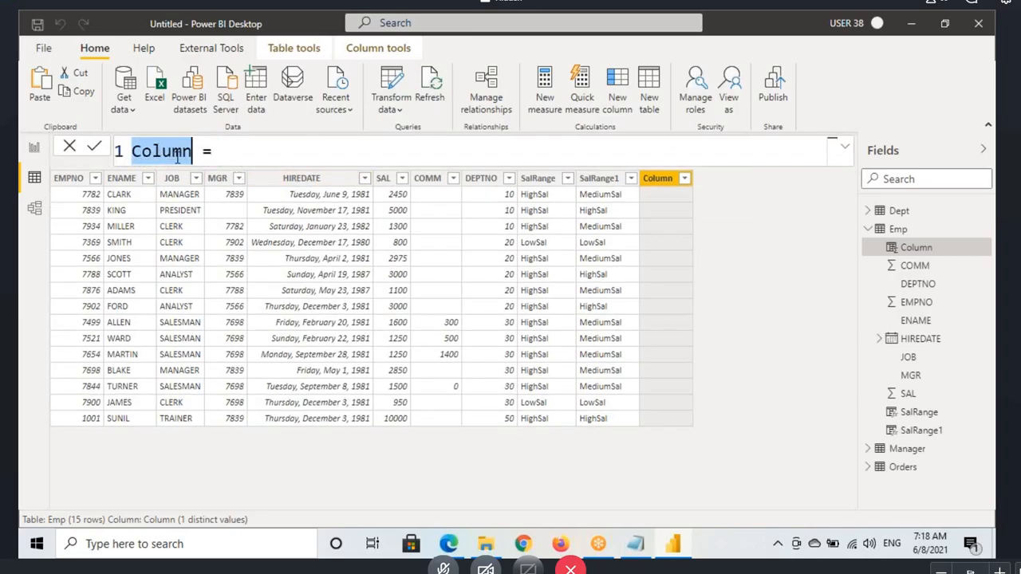
pyautogui.write('DANAMe')
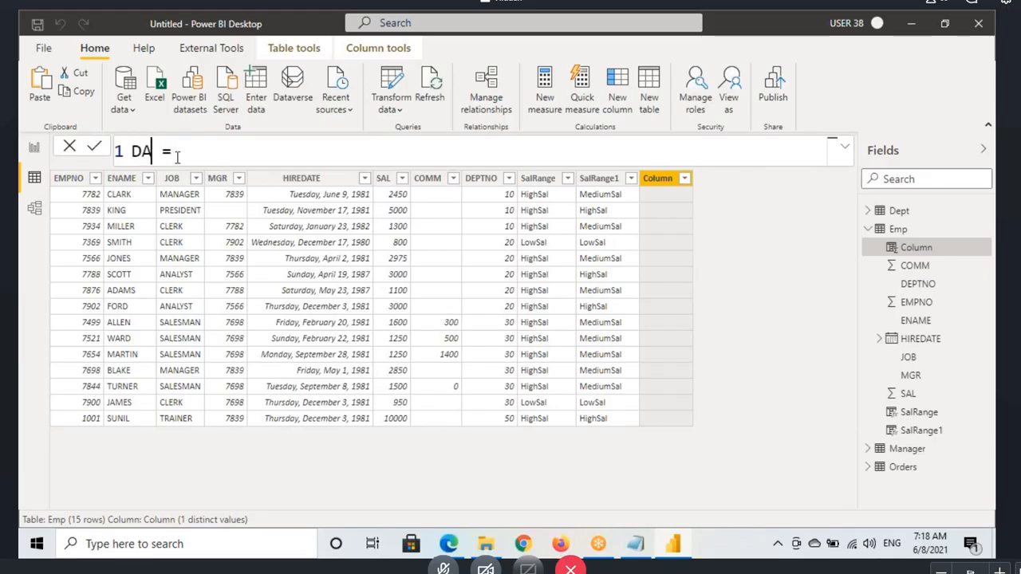
pyautogui.press('BackSpace')
pyautogui.press('BackSpace')
pyautogui.press('BackSpace')
pyautogui.press('BackSpace')
pyautogui.press('BackSpace')
pyautogui.write('Name')
pyautogui.click(243, 152)
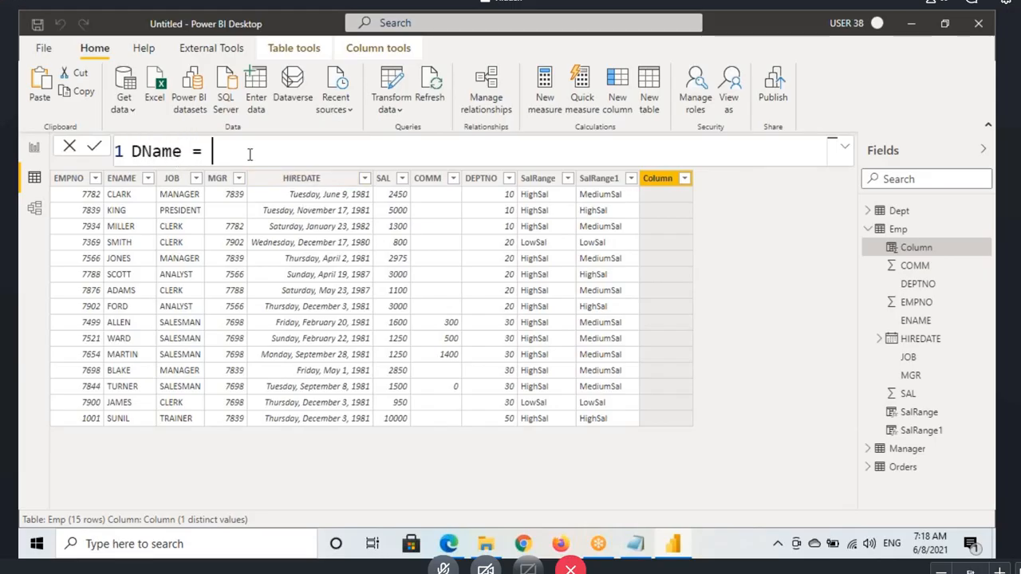
# Step: Start the DName formula with an IF that returns "Sales" when Emp[DEPTNO]=10
pyautogui.write('if')
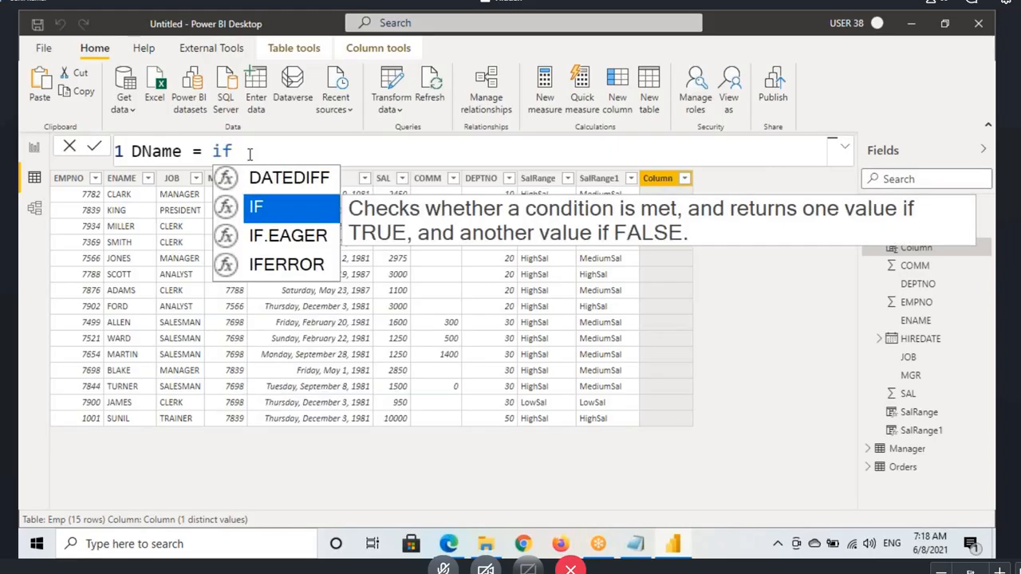
pyautogui.press('Tab')
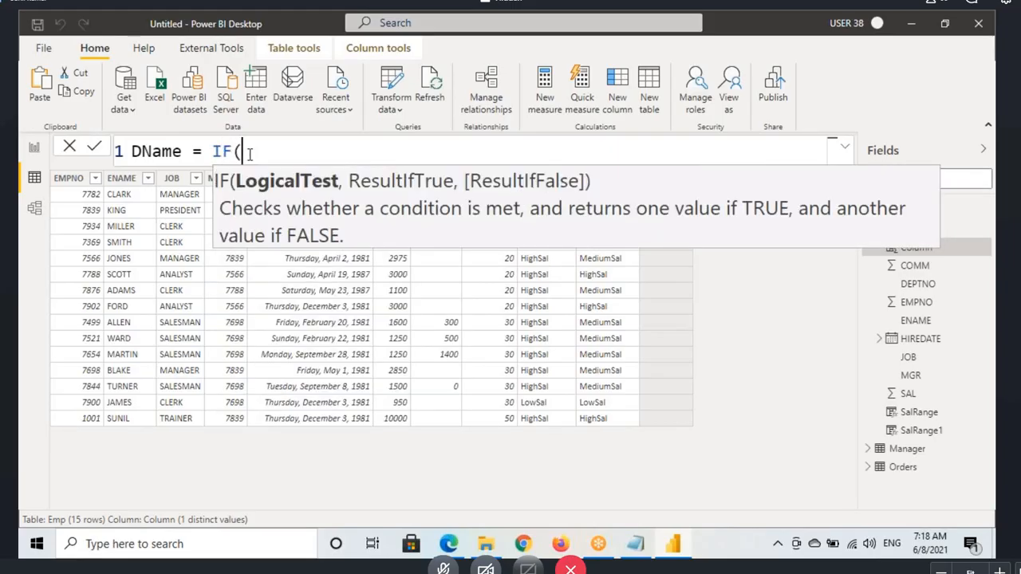
pyautogui.write('Emp[DEPTNO]')
pyautogui.press('Tab')
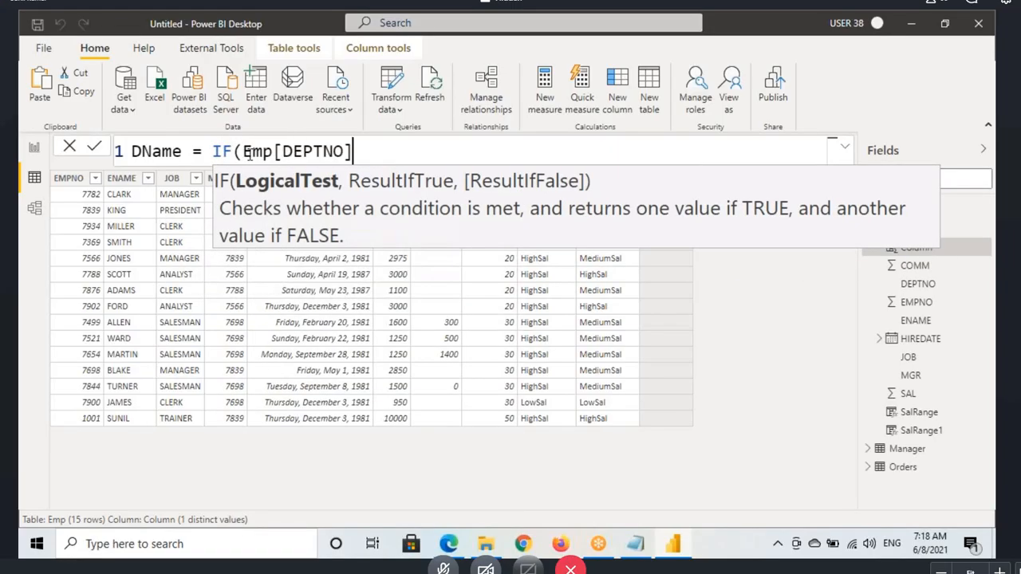
pyautogui.write('=10,')
pyautogui.click(317, 156)
pyautogui.click(421, 155)
pyautogui.write('"Sa')
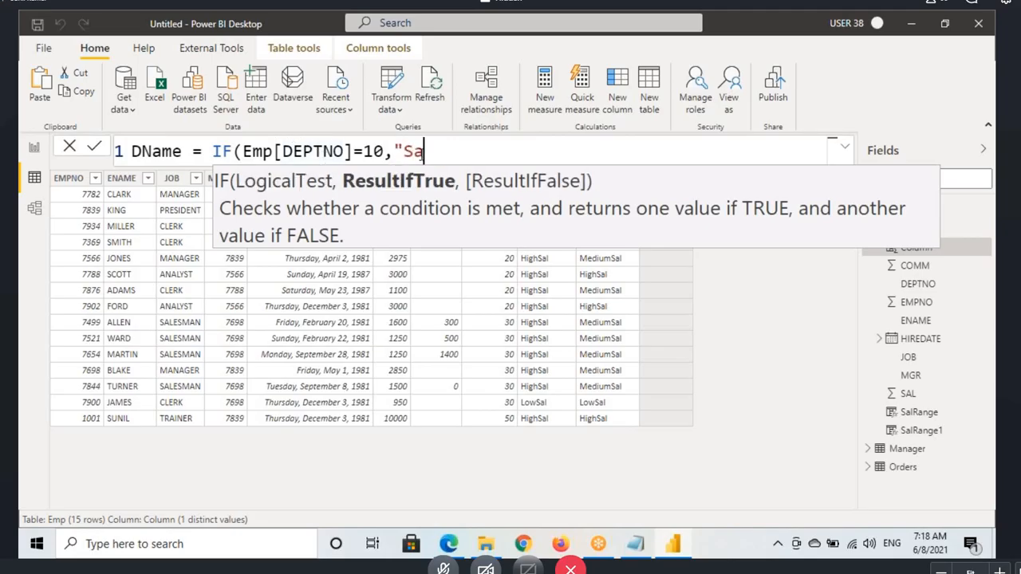
pyautogui.write('les",')
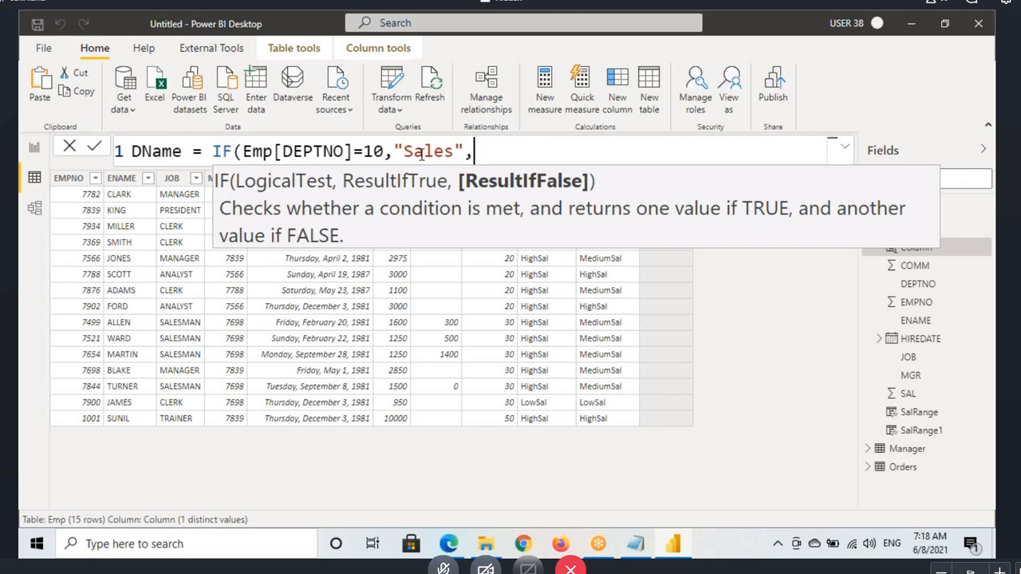
pyautogui.write('if')
# Step: Nest a second IF as the false result, returning "HR" when Emp[DEPTNO]=20
pyautogui.press('Tab')
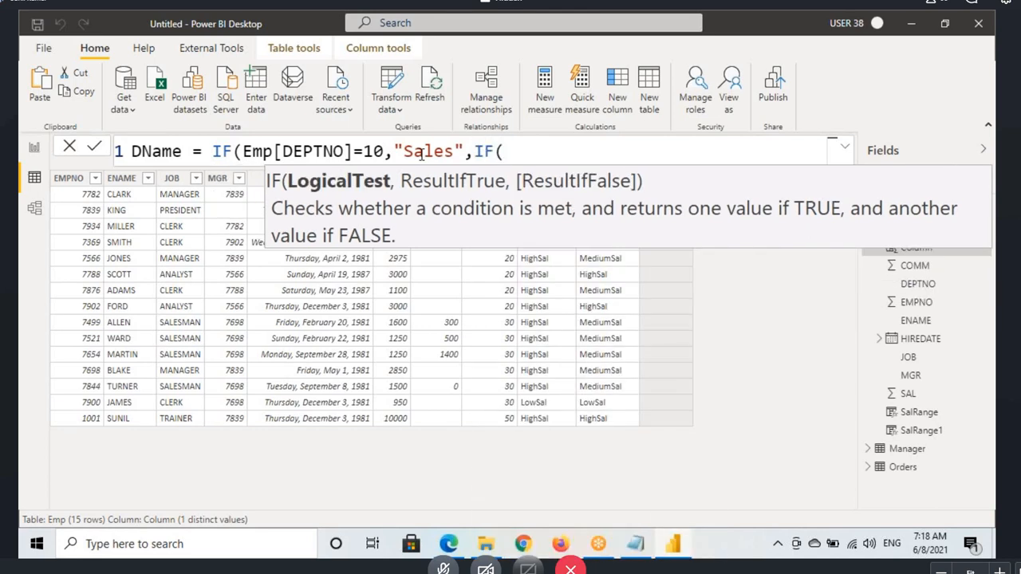
pyautogui.write('deptno')
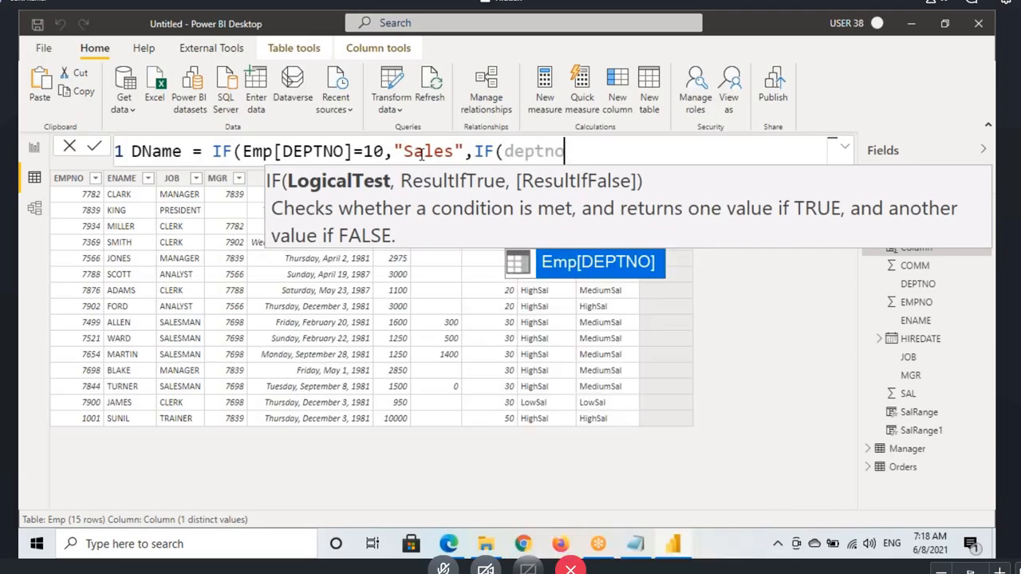
pyautogui.press('Tab')
pyautogui.write('=2')
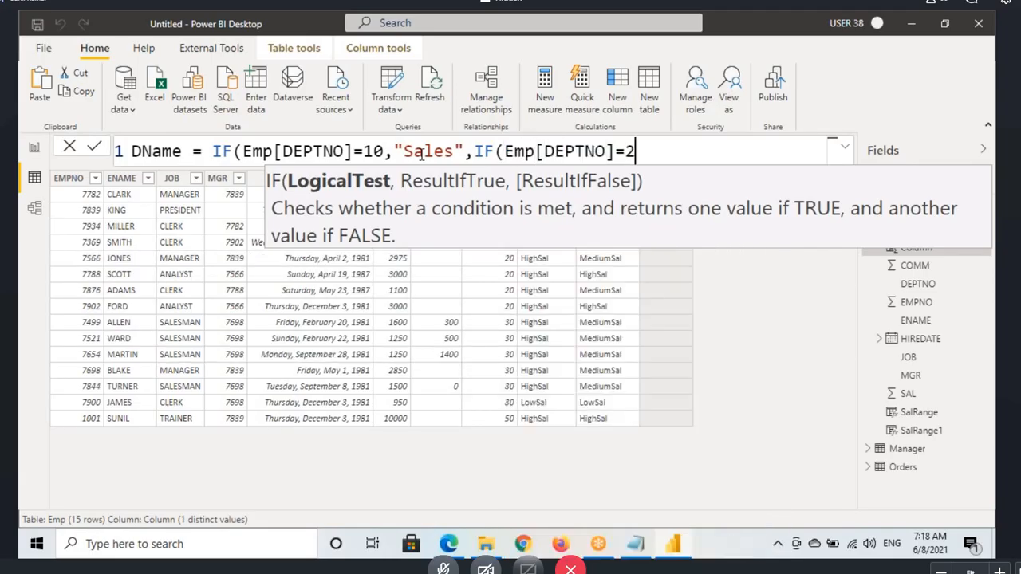
pyautogui.write('0,"')
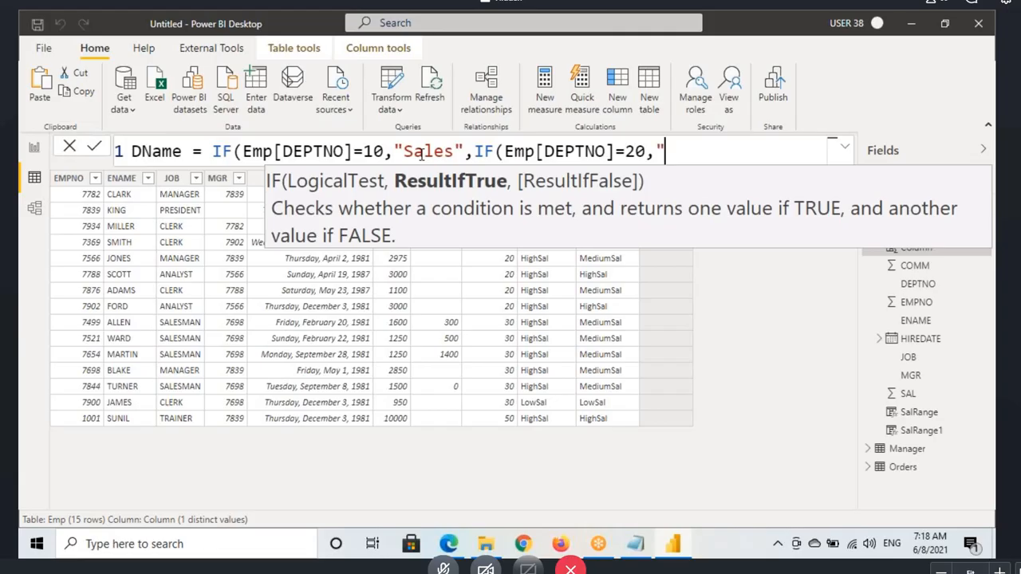
pyautogui.write('HR",')
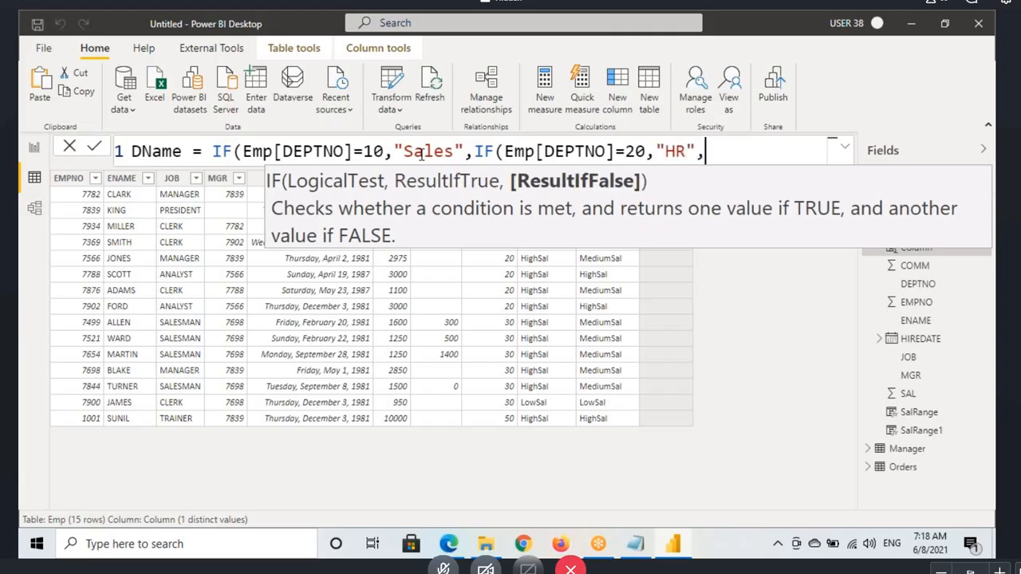
pyautogui.write('if(d')
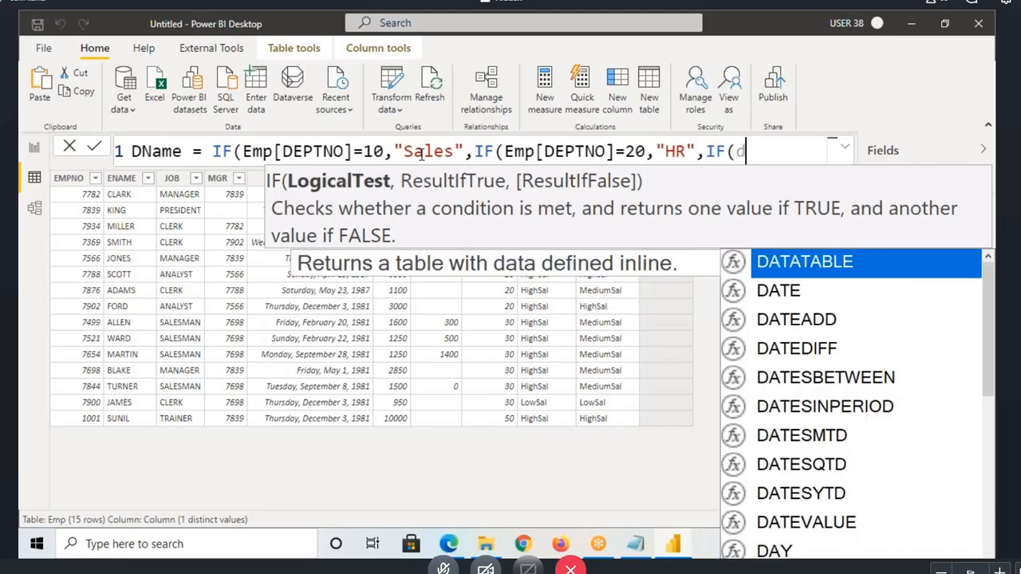
pyautogui.write('eptno')
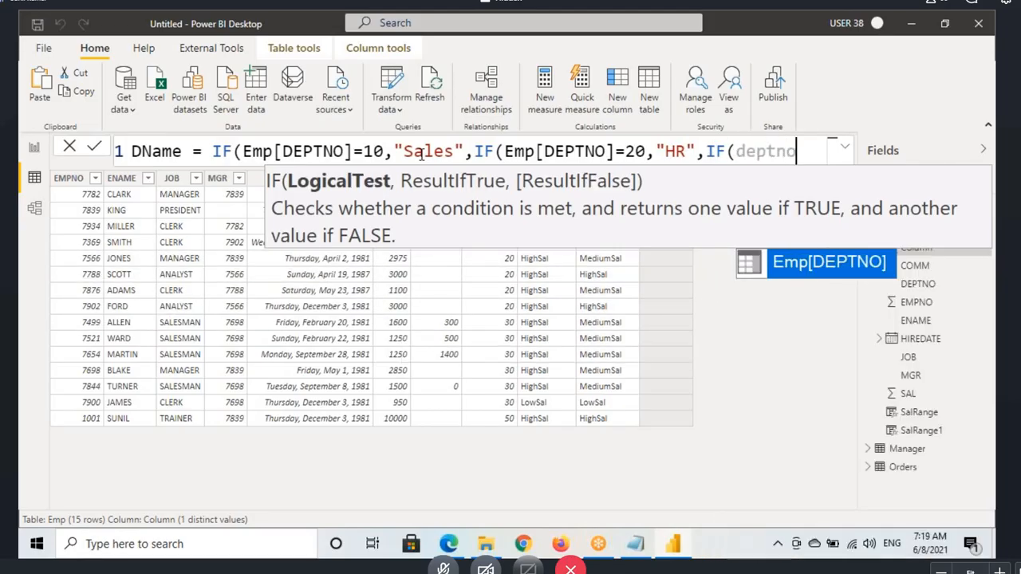
# Step: Nest a third IF as the false result, returning "Marketing" when Emp[DEPTNO]=30
pyautogui.press('Tab')
pyautogui.write('=')
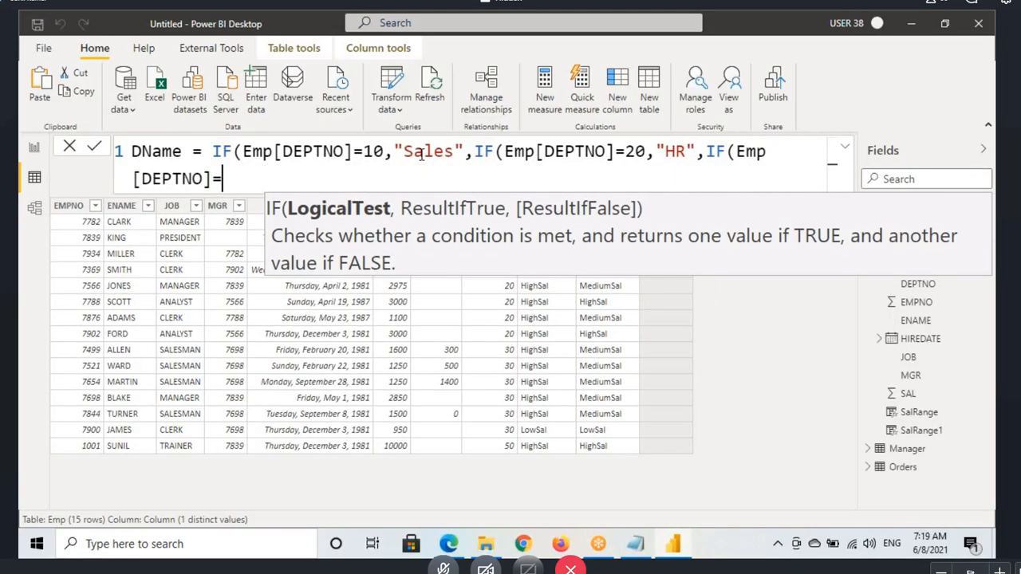
pyautogui.write('30,"Marketing')
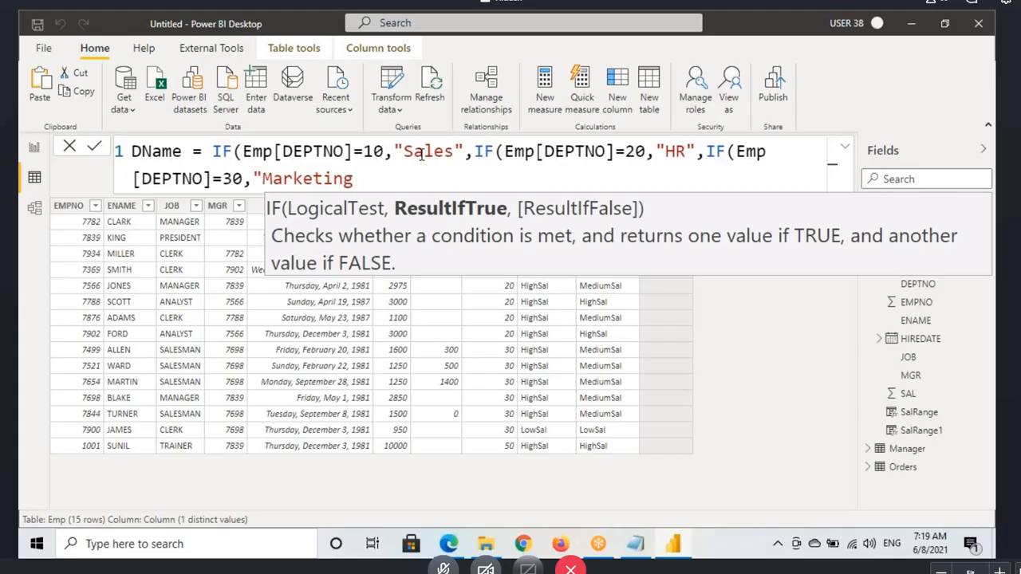
pyautogui.write('",')
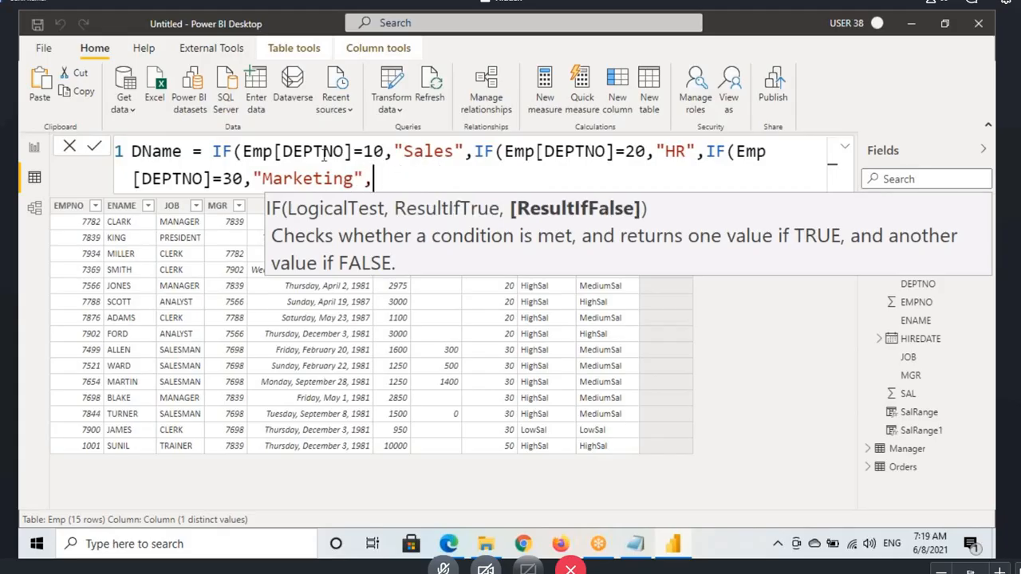
# Step: Highlight the DEPTNO conditions and their department names for 10, 20 and 30 in the DName formula
pyautogui.moveTo(307, 154); pyautogui.dragTo(422, 153)
pyautogui.moveTo(536, 158); pyautogui.dragTo(686, 150)
pyautogui.click(167, 180)
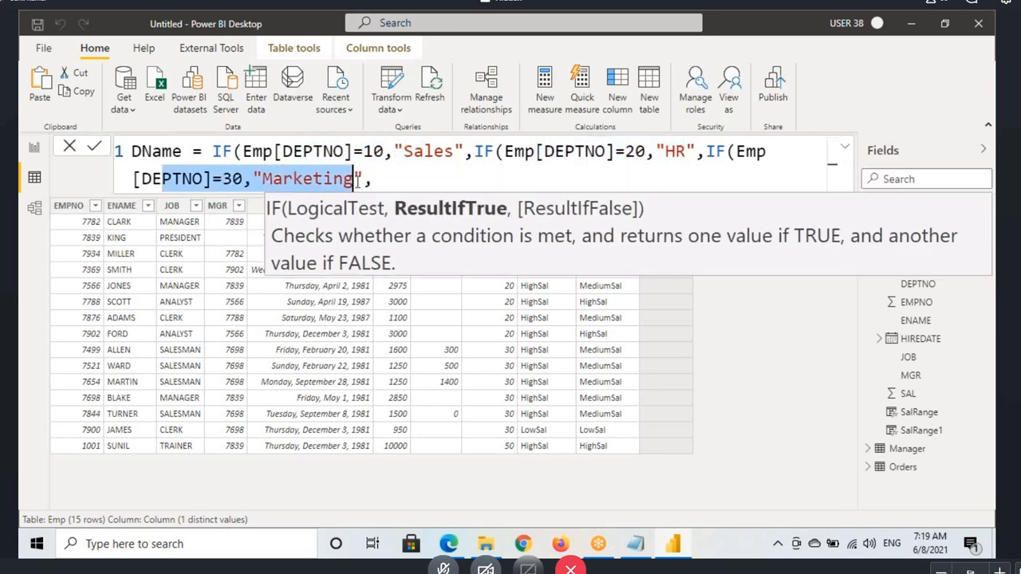
# Step: Add "UnKnown" as the final false result, close all three IFs, and commit the DName formula
pyautogui.click(478, 179)
pyautogui.write('"')
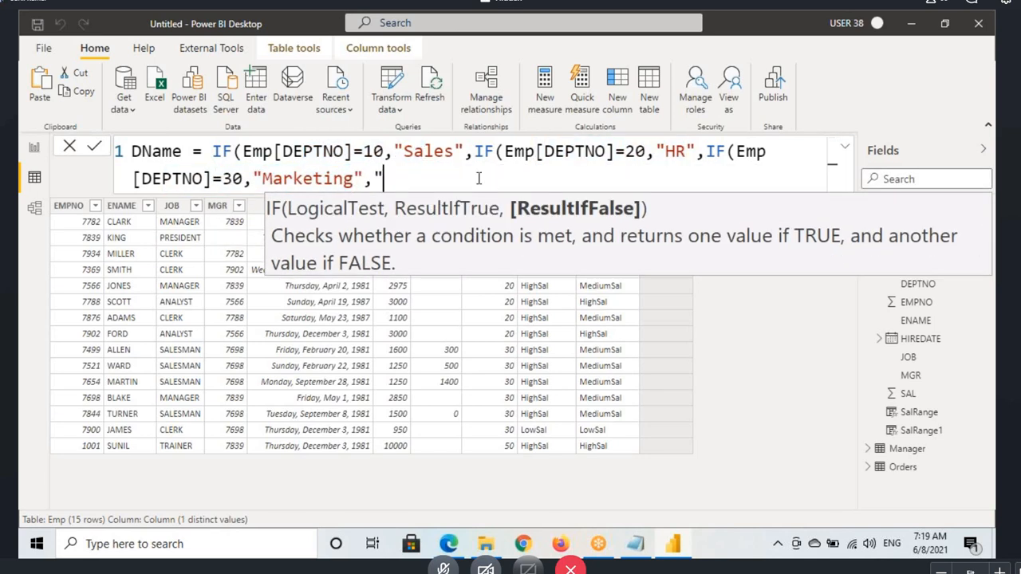
pyautogui.write('UnKnowm')
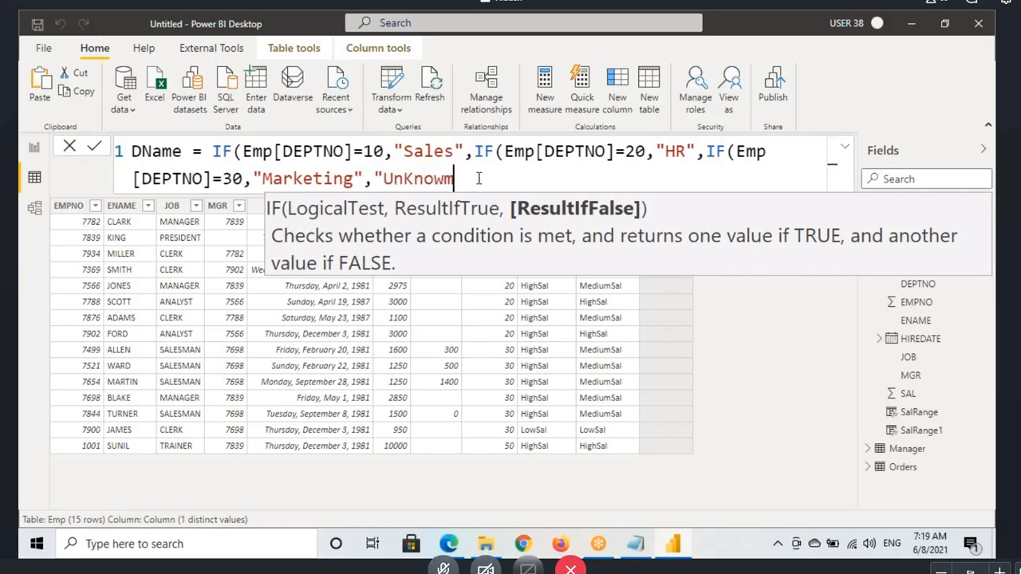
pyautogui.press('BackSpace')
pyautogui.write('n")))')
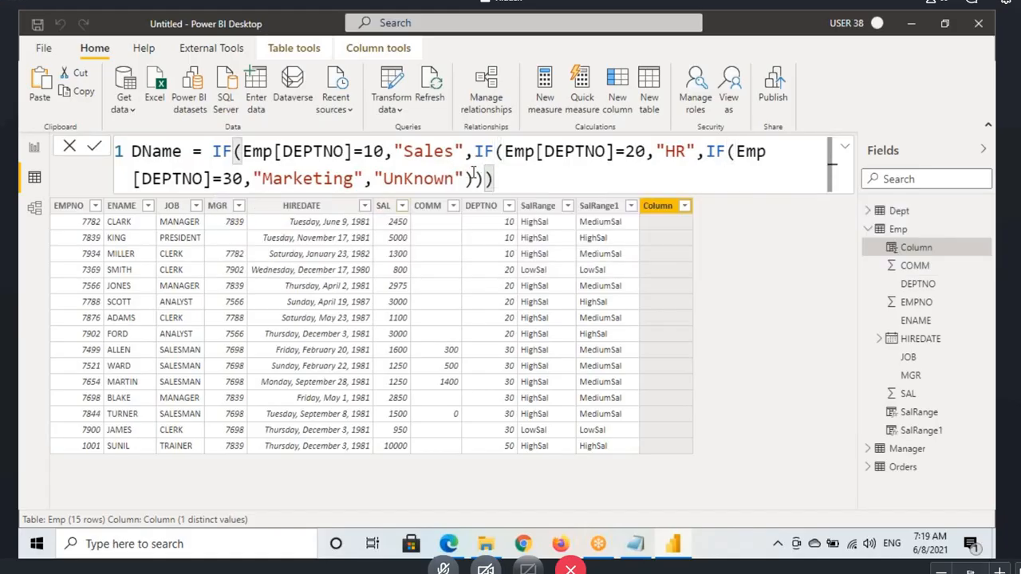
pyautogui.press('Return')
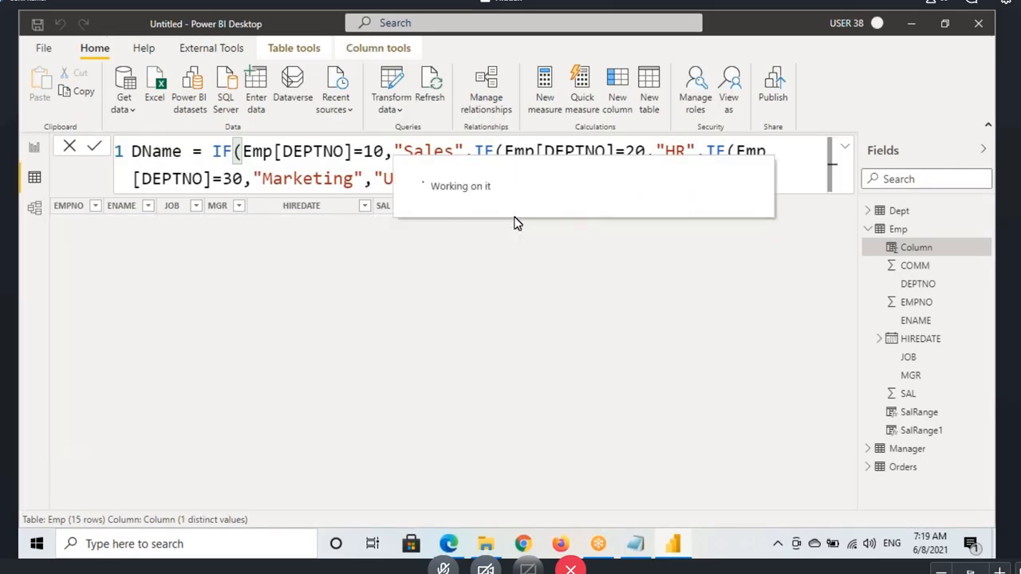
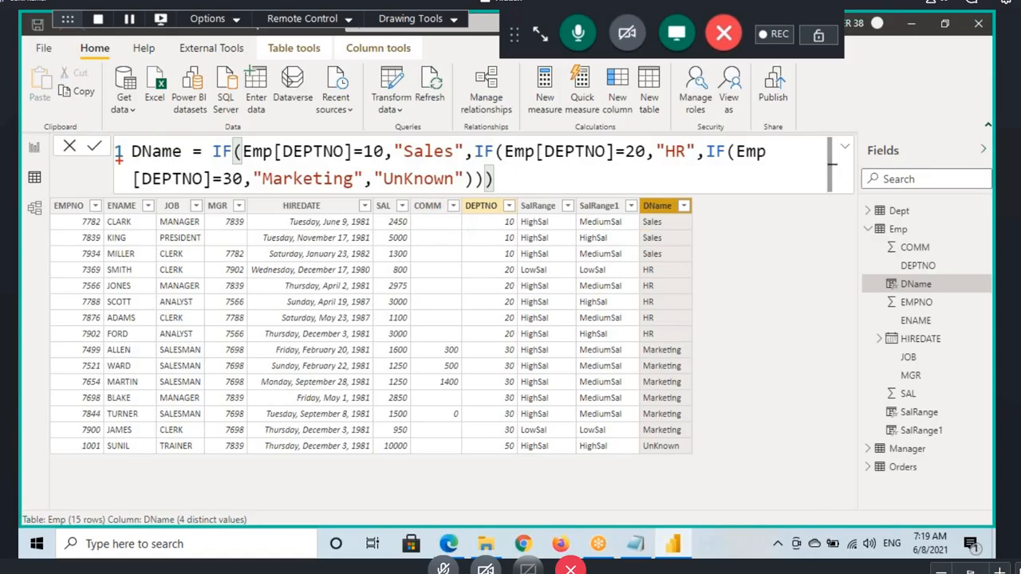
# Step: Mark the DEPTNO=10 condition and its "Sales" result in the formula and in the first Emp row, then clear the marks
pyautogui.moveTo(79, 152); pyautogui.dragTo(121, 143)
pyautogui.moveTo(502, 229); pyautogui.dragTo(528, 229)
pyautogui.moveTo(284, 160); pyautogui.dragTo(369, 160)
pyautogui.moveTo(303, 119)
pyautogui.mouseDown()
pyautogui.moveTo(318, 131)
pyautogui.moveTo(371, 86)
pyautogui.mouseUp()
pyautogui.moveTo(404, 165); pyautogui.dragTo(460, 162)
pyautogui.moveTo(663, 222); pyautogui.dragTo(670, 214)
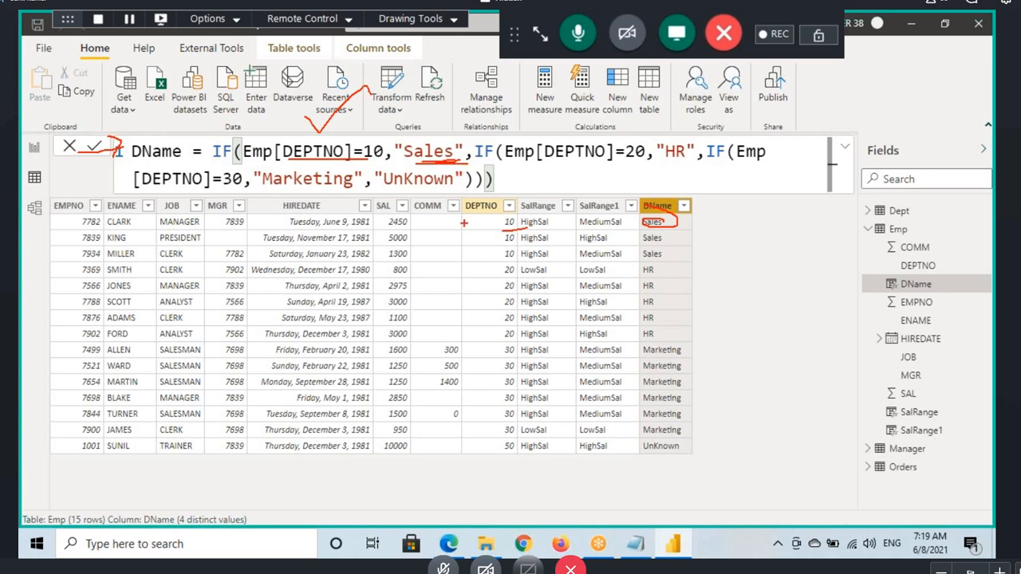
pyautogui.press('Escape')
# Step: Trace a DEPTNO 20 row with annotations through the second IF to its "HR" result, then clear the marks
pyautogui.hotkey('ctrl', '2')
pyautogui.moveTo(437, 270)
pyautogui.mouseDown()
pyautogui.moveTo(483, 268)
pyautogui.moveTo(436, 277)
pyautogui.mouseUp()
pyautogui.moveTo(260, 123)
pyautogui.mouseDown()
pyautogui.moveTo(351, 157)
pyautogui.moveTo(356, 126)
pyautogui.moveTo(483, 132)
pyautogui.mouseUp()
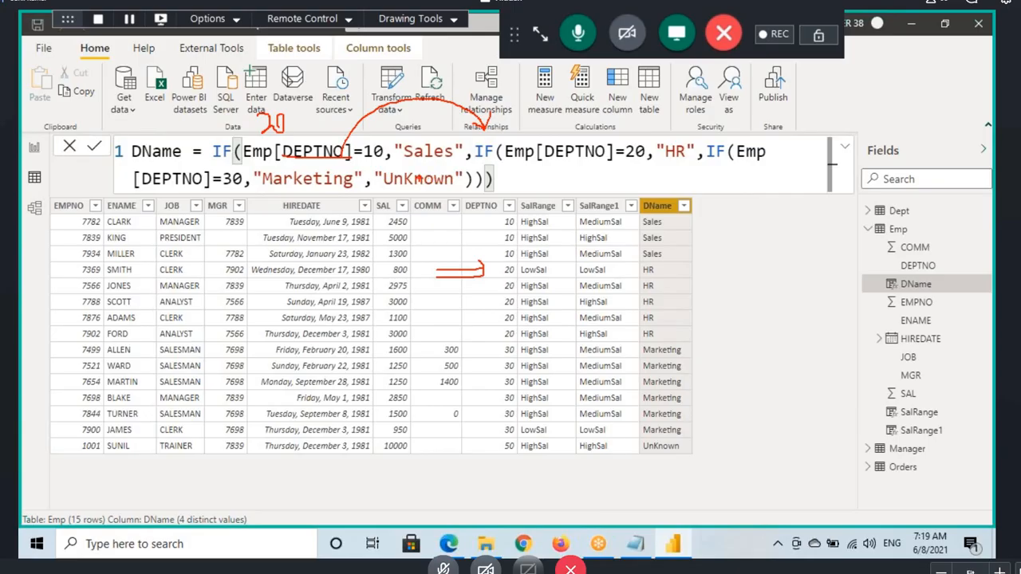
pyautogui.moveTo(600, 162); pyautogui.dragTo(634, 164)
pyautogui.moveTo(679, 134); pyautogui.dragTo(668, 137)
pyautogui.moveTo(644, 284); pyautogui.dragTo(687, 271)
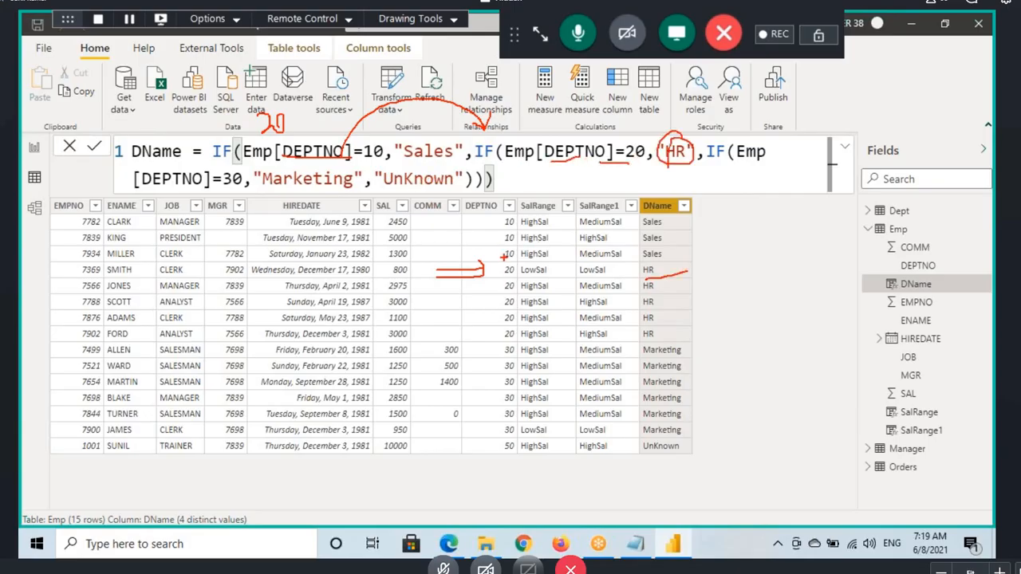
pyautogui.press('Escape')
# Step: Trace the DEPTNO 50 row with annotations through all three IF conditions to the "UnKnown" result
pyautogui.hotkey('ctrl', '2')
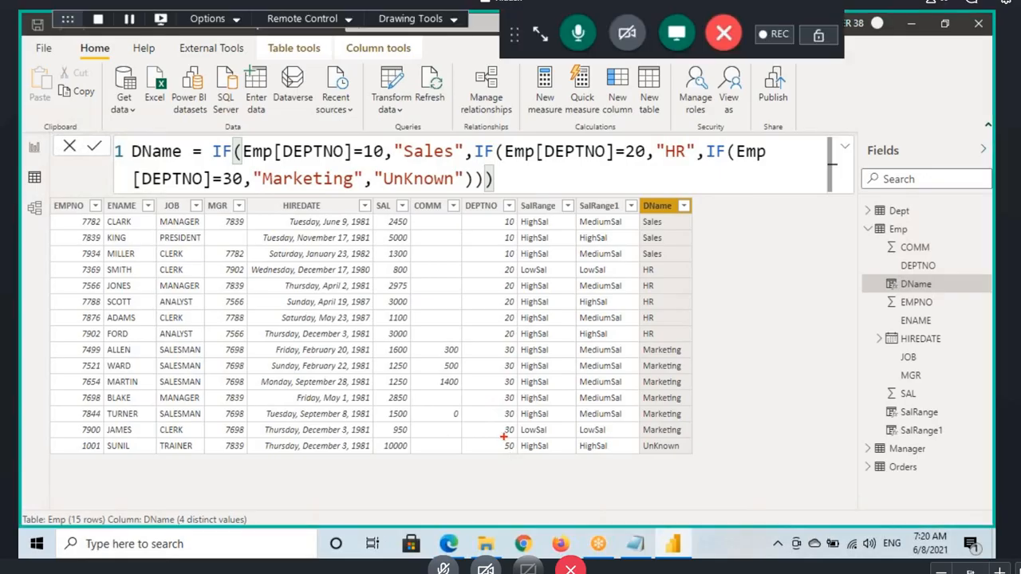
pyautogui.moveTo(498, 438); pyautogui.dragTo(528, 453)
pyautogui.moveTo(297, 164)
pyautogui.mouseDown()
pyautogui.moveTo(376, 164)
pyautogui.moveTo(477, 133)
pyautogui.mouseUp()
pyautogui.moveTo(526, 170)
pyautogui.mouseDown()
pyautogui.moveTo(709, 142)
pyautogui.moveTo(769, 162)
pyautogui.mouseUp()
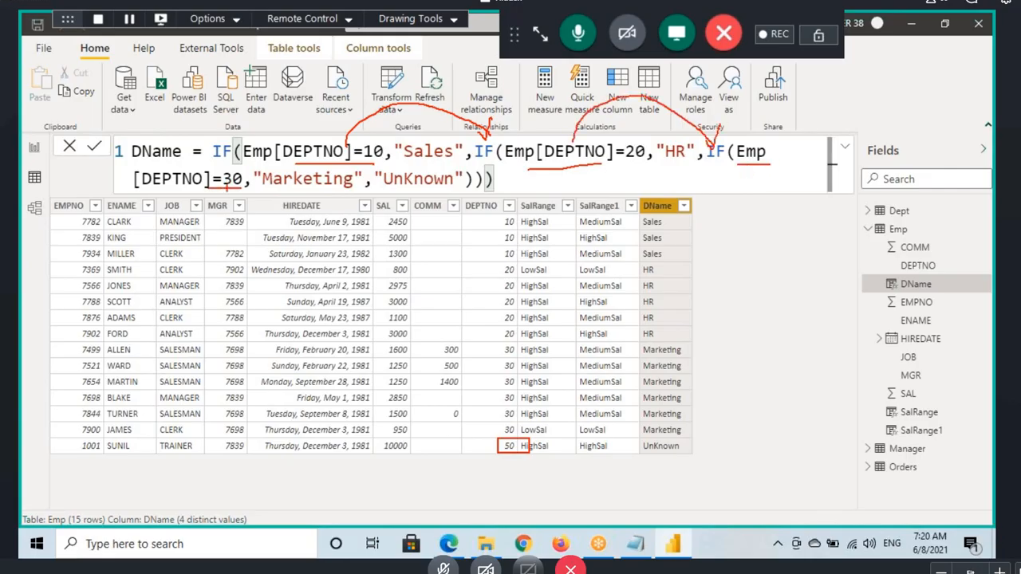
pyautogui.moveTo(227, 185)
pyautogui.mouseDown()
pyautogui.moveTo(418, 195)
pyautogui.moveTo(417, 228)
pyautogui.mouseUp()
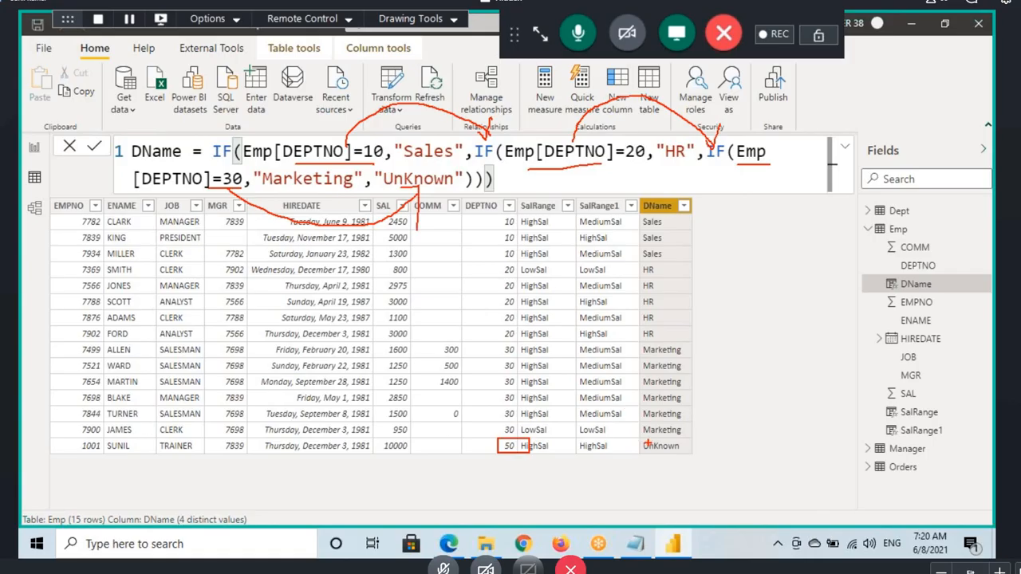
pyautogui.moveTo(638, 440); pyautogui.dragTo(702, 460)
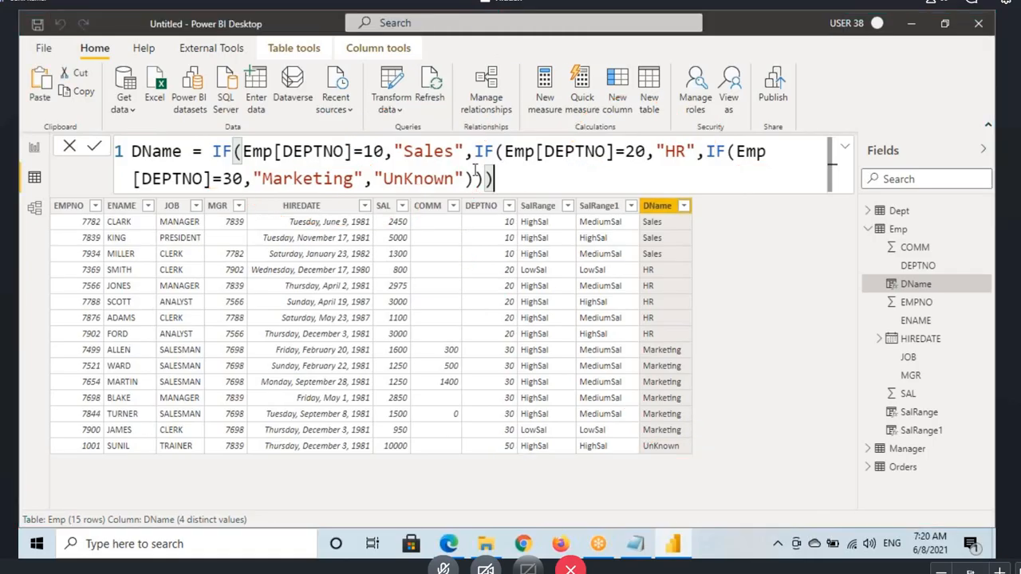
# Step: Copy the whole DName formula into DAX Formatter in the browser, replacing the SalRange1 expression, and format it
pyautogui.moveTo(495, 179); pyautogui.dragTo(120, 151)
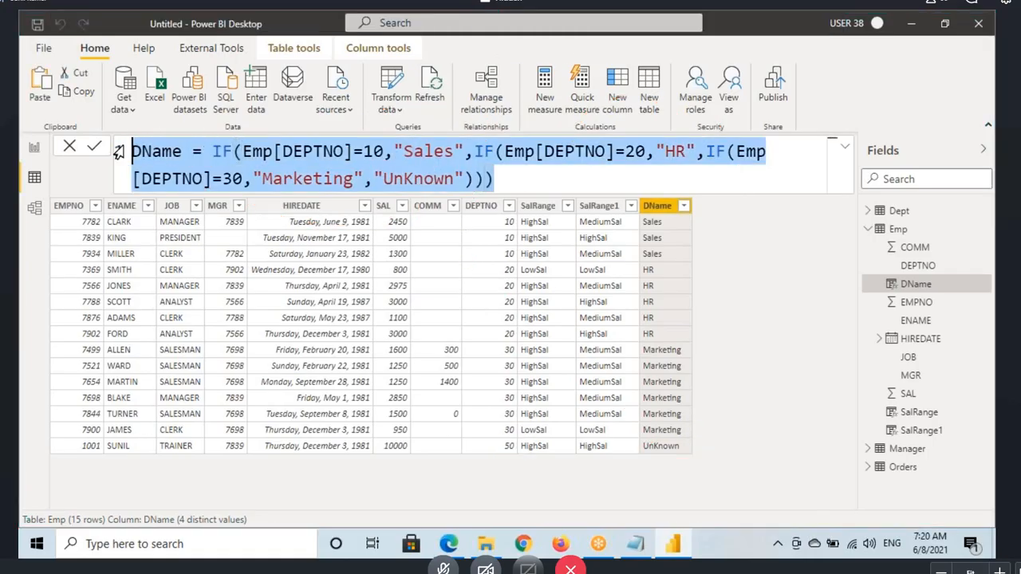
pyautogui.click(448, 543)
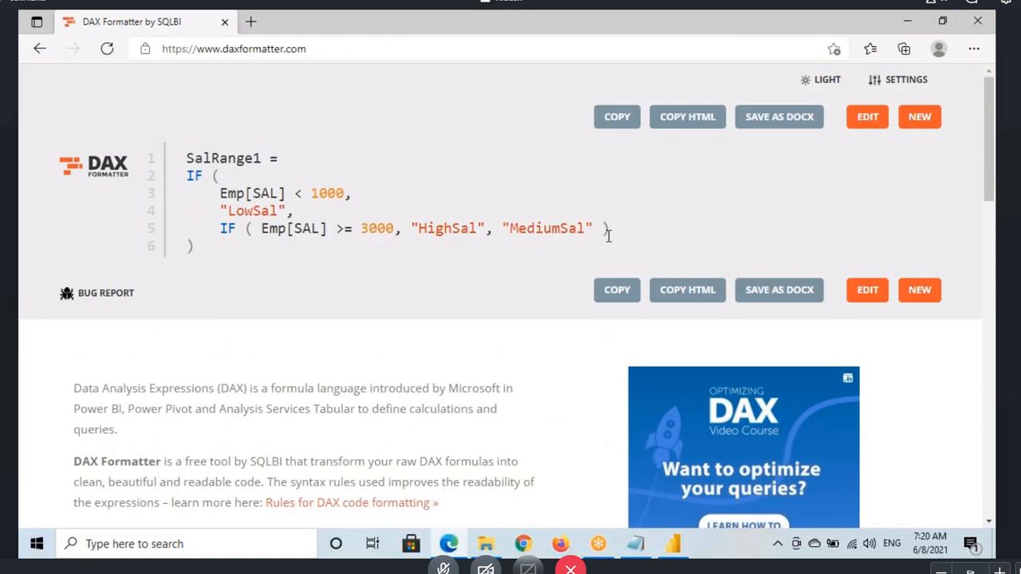
pyautogui.moveTo(247, 264); pyautogui.dragTo(186, 157)
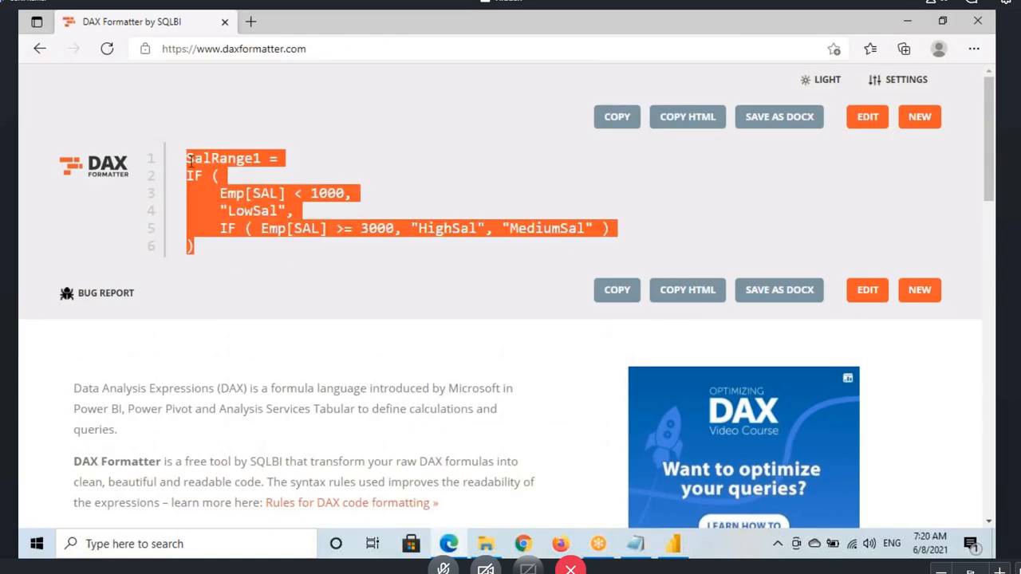
pyautogui.click(867, 120)
pyautogui.moveTo(242, 237); pyautogui.dragTo(183, 123)
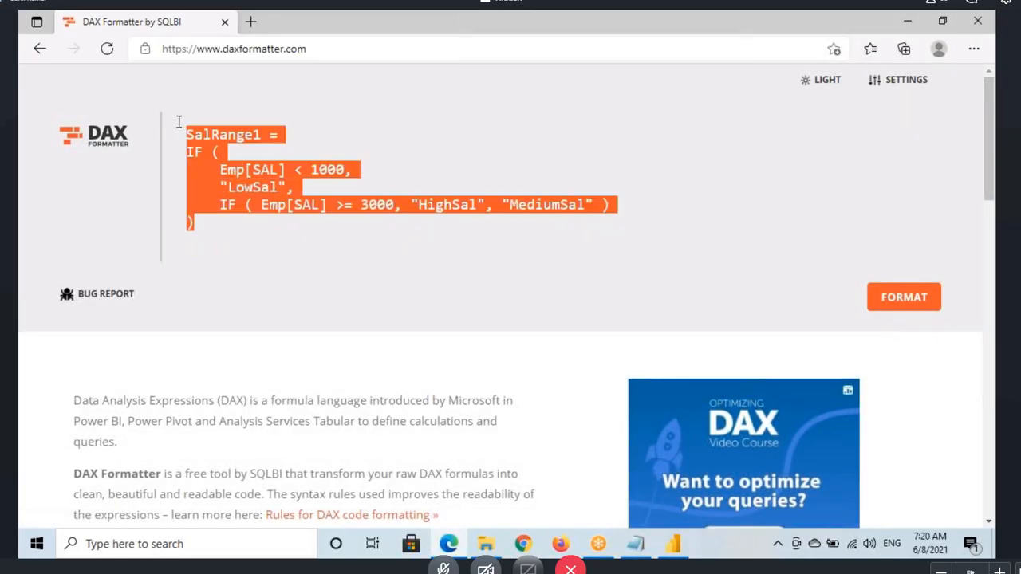
pyautogui.write('DName = IF(Emp[DEPTNO]=10,"Sales",IF(Emp[DEPTNO]=20,"HR",IF(Emp[DEPTNO]=30,"Marketing","Unknown")))')
pyautogui.click(882, 250)
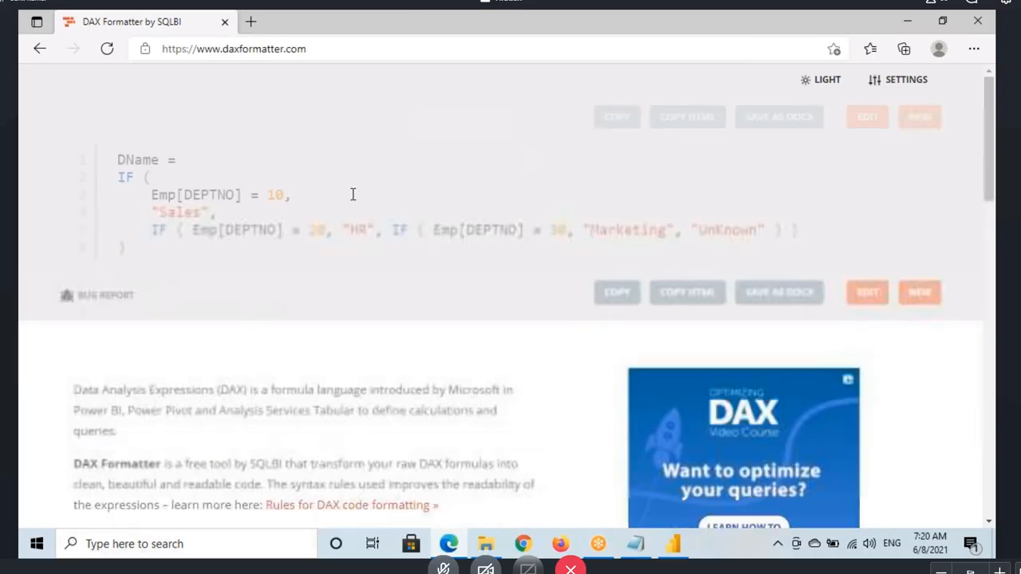
# Step: Copy the formatted DName code, switch to Power BI Desktop, and replace the DName column's formula with it
pyautogui.moveTo(186, 158); pyautogui.dragTo(266, 283)
pyautogui.click(267, 283)
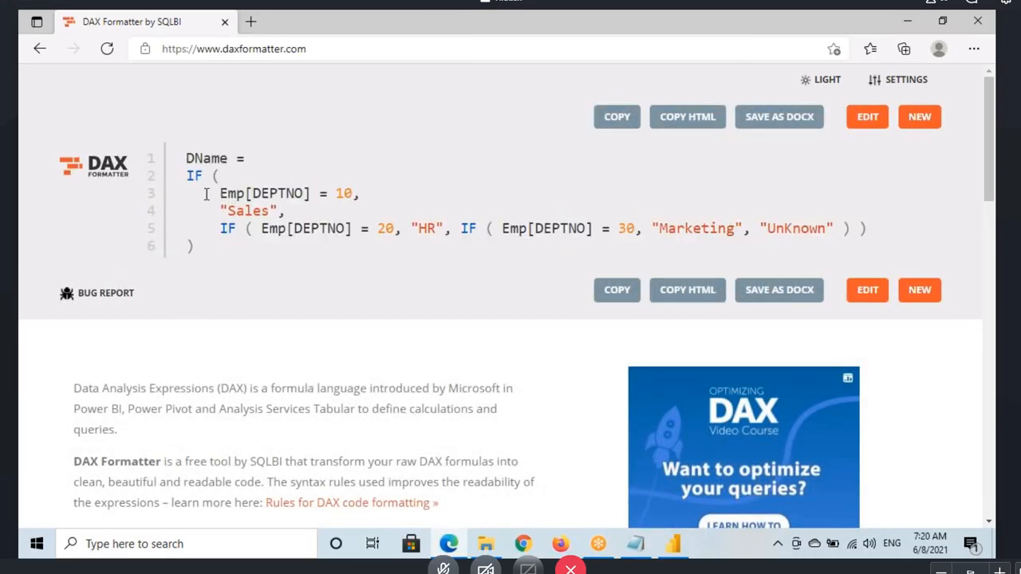
pyautogui.moveTo(221, 247); pyautogui.dragTo(198, 176)
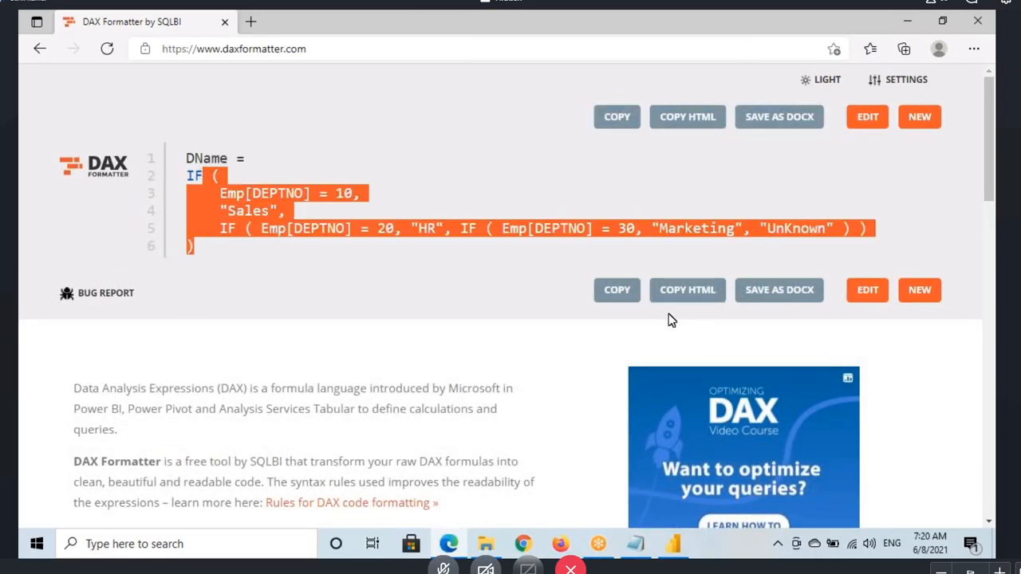
pyautogui.click(622, 292)
pyautogui.click(674, 544)
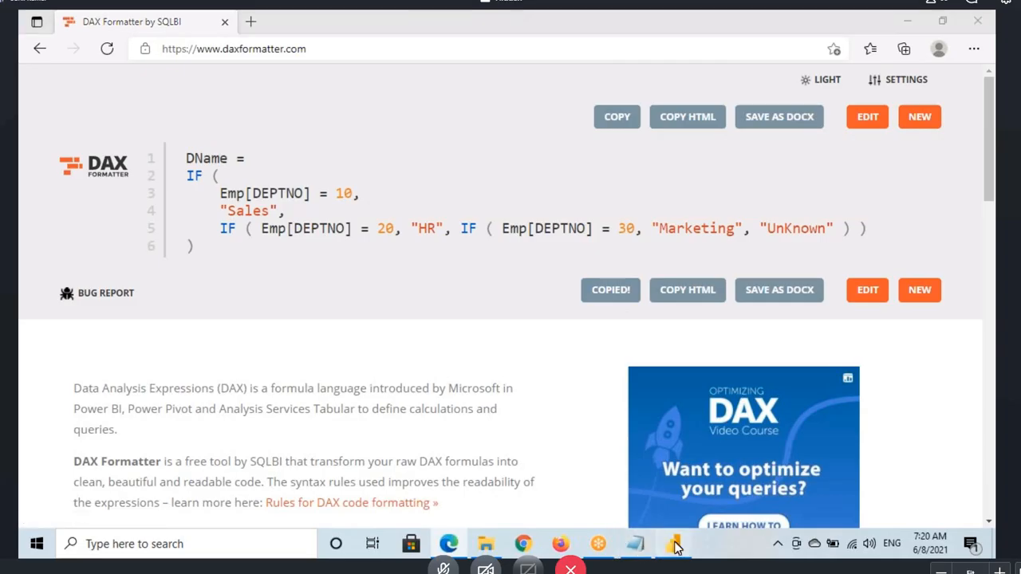
pyautogui.click(503, 181)
pyautogui.hotkey('ctrl', 'a')
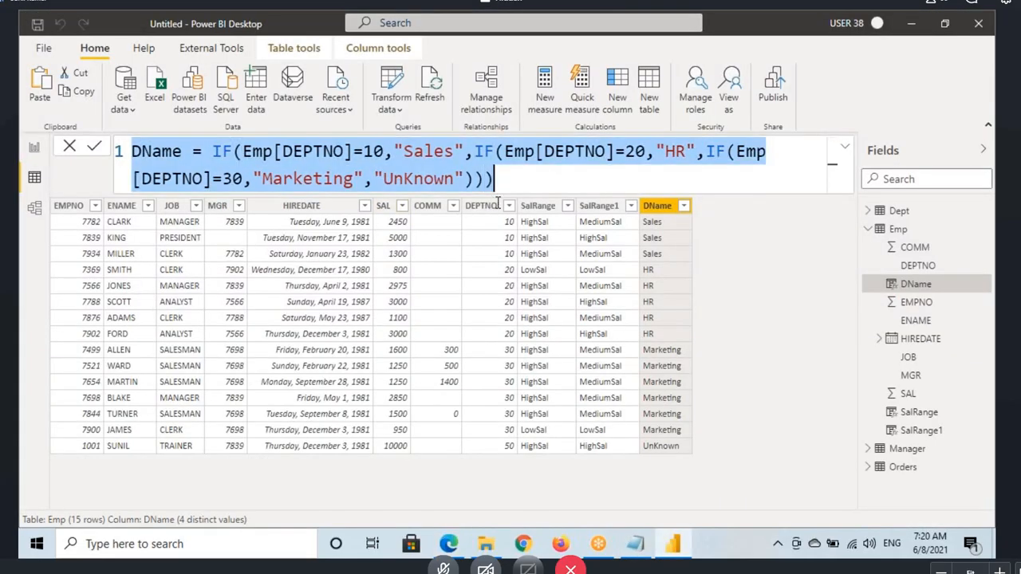
pyautogui.hotkey('ctrl', 'v')
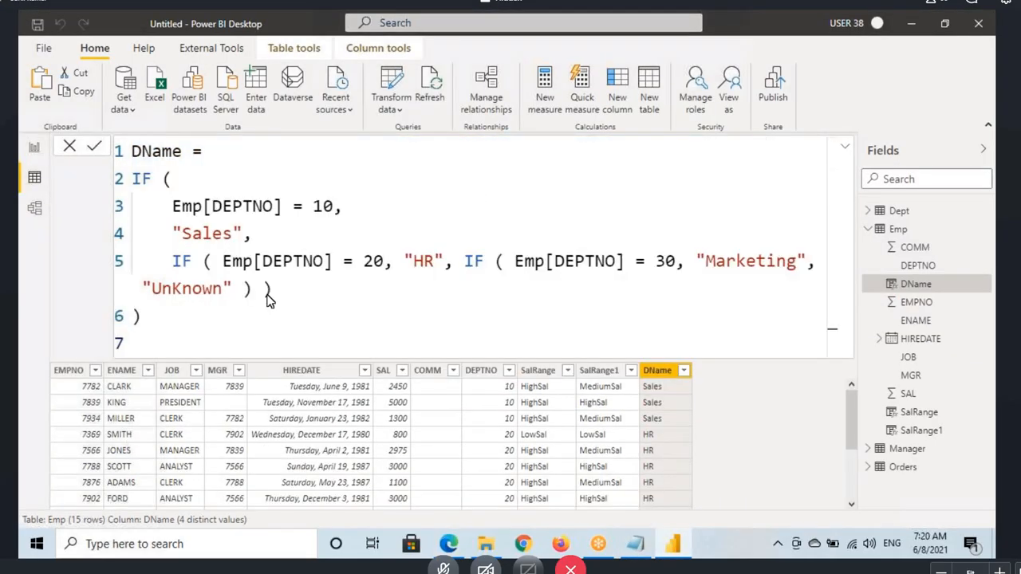
pyautogui.press('Return')
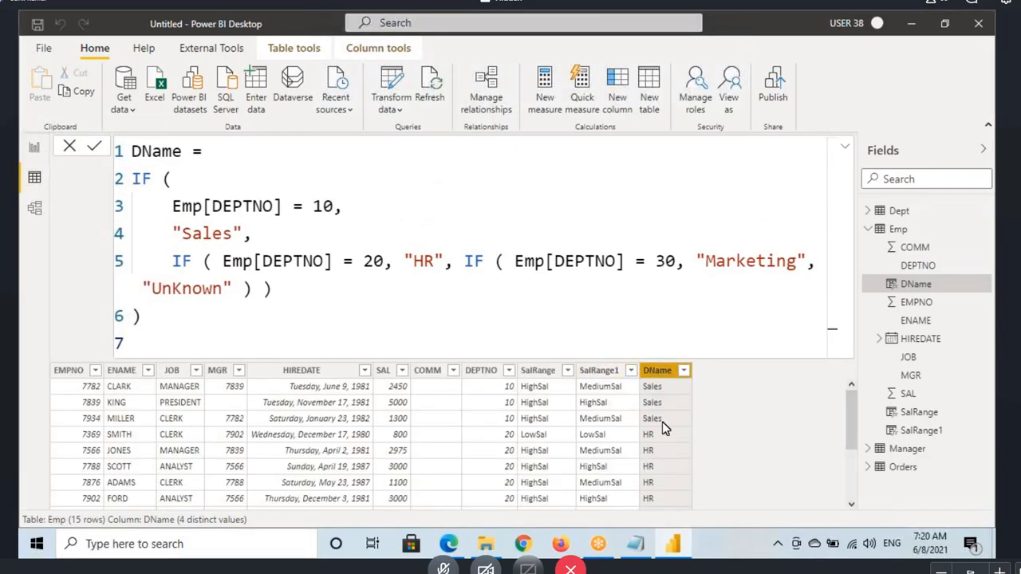
# Step: Review the last Emp rows and the distinct values in DName's filter list, leaving the column unfiltered
pyautogui.scroll(-1, 663, 425)
pyautogui.scroll(-2, 662, 428)
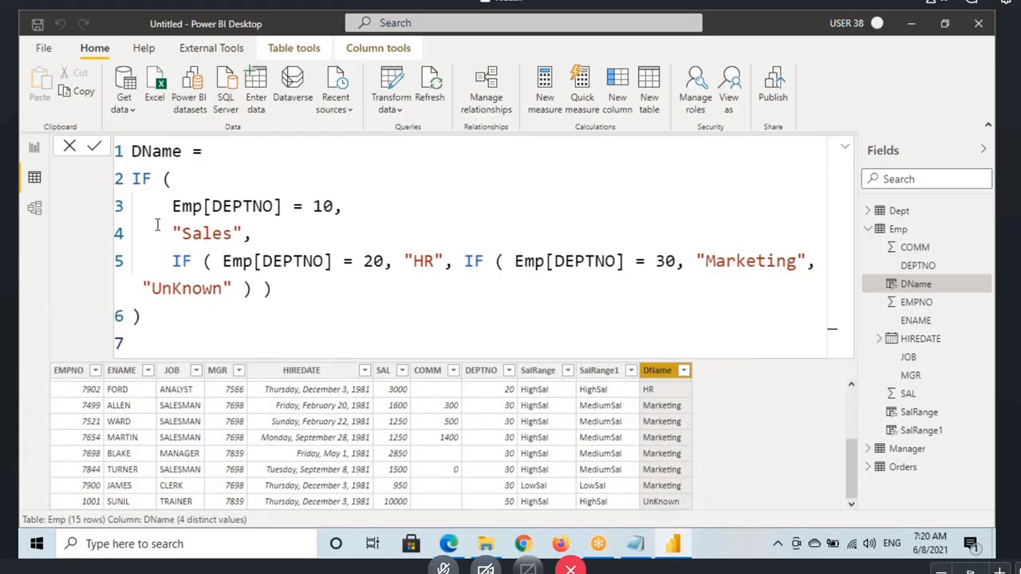
pyautogui.click(685, 373)
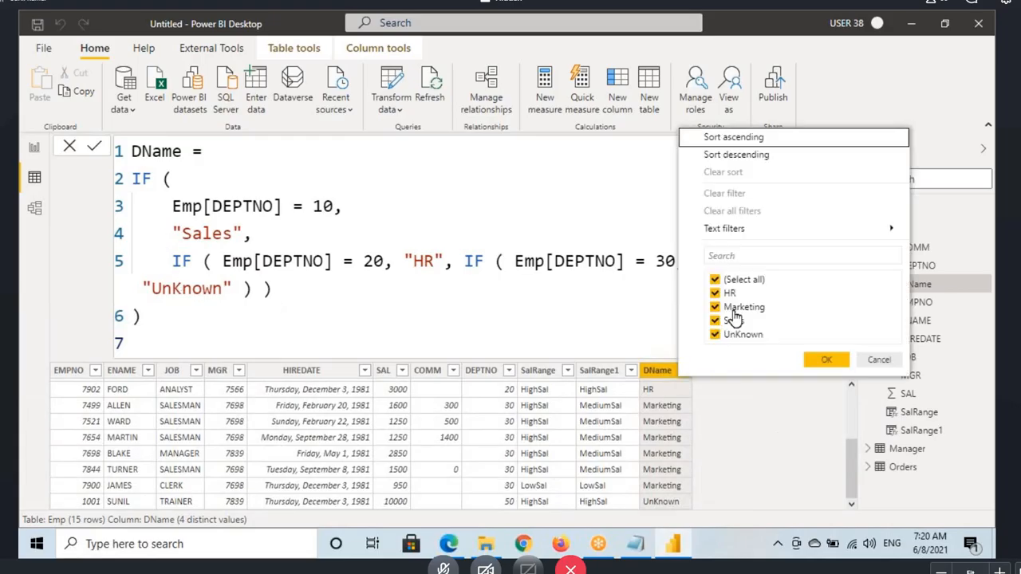
pyautogui.click(206, 156)
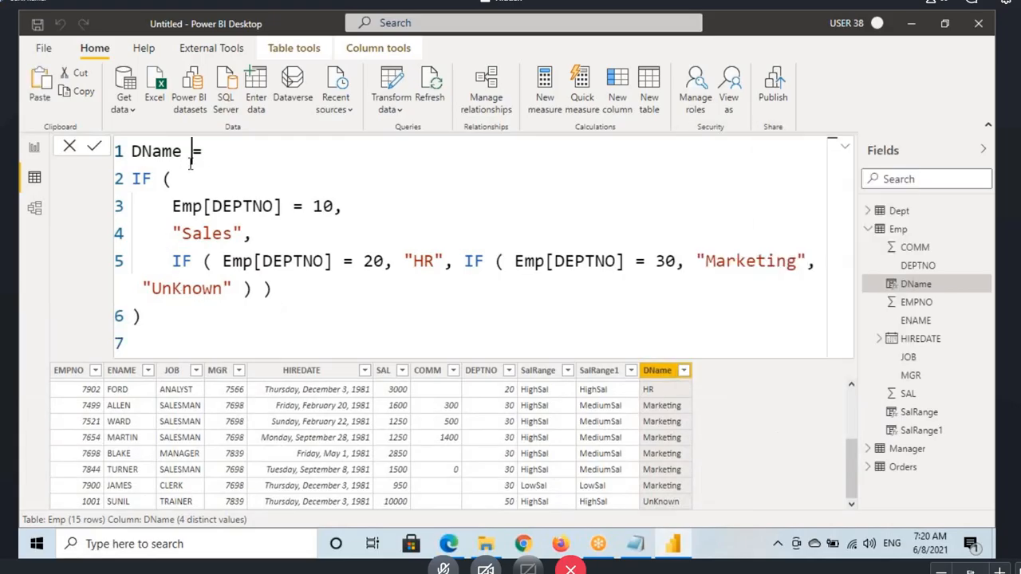
# Step: Switch to the Power Pivot notes in Notepad and highlight the SWITCH section heading
pyautogui.click(648, 544)
pyautogui.scroll(-3, 217, 341)
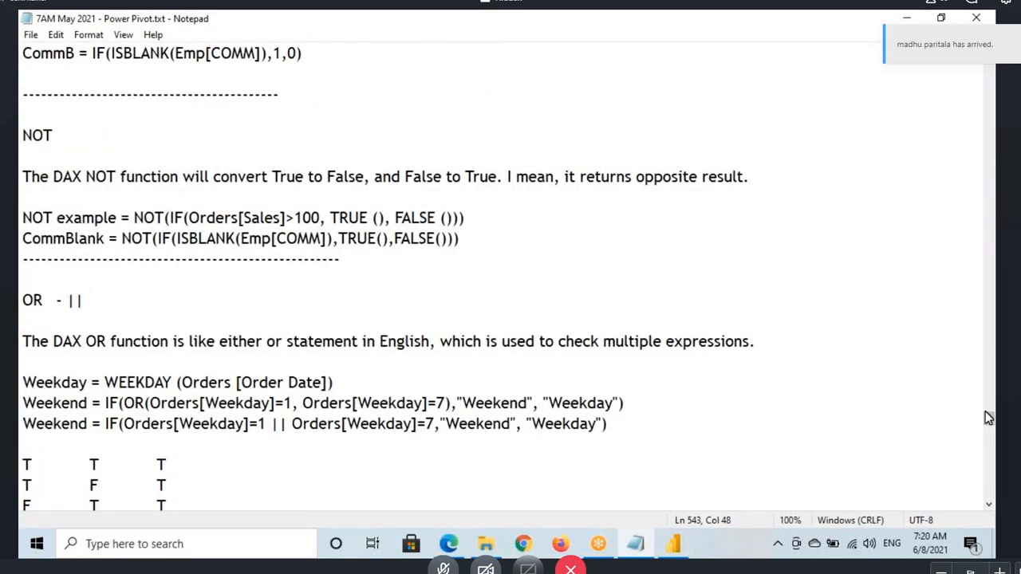
pyautogui.moveTo(988, 418); pyautogui.dragTo(987, 449)
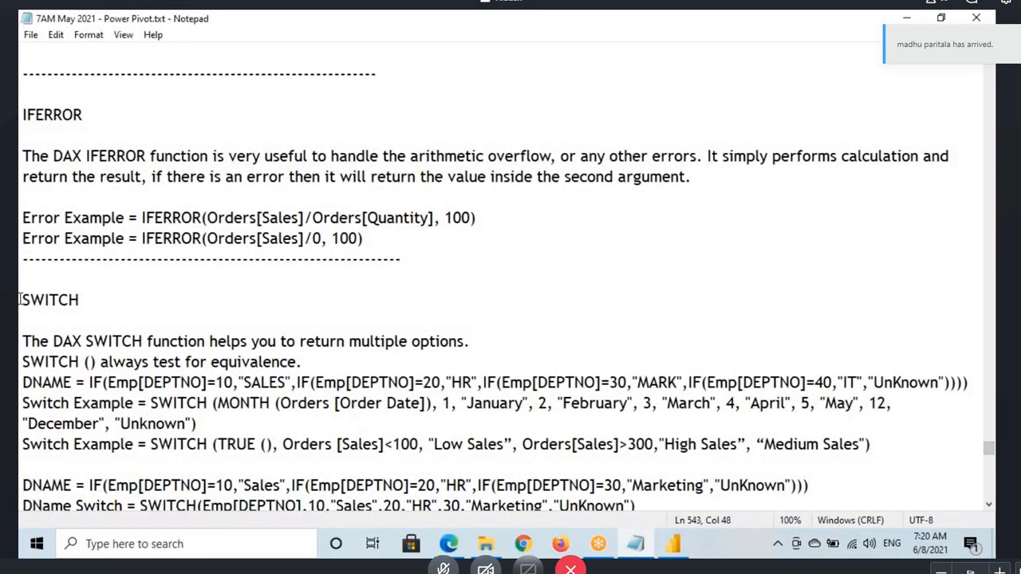
pyautogui.moveTo(21, 300); pyautogui.dragTo(83, 302)
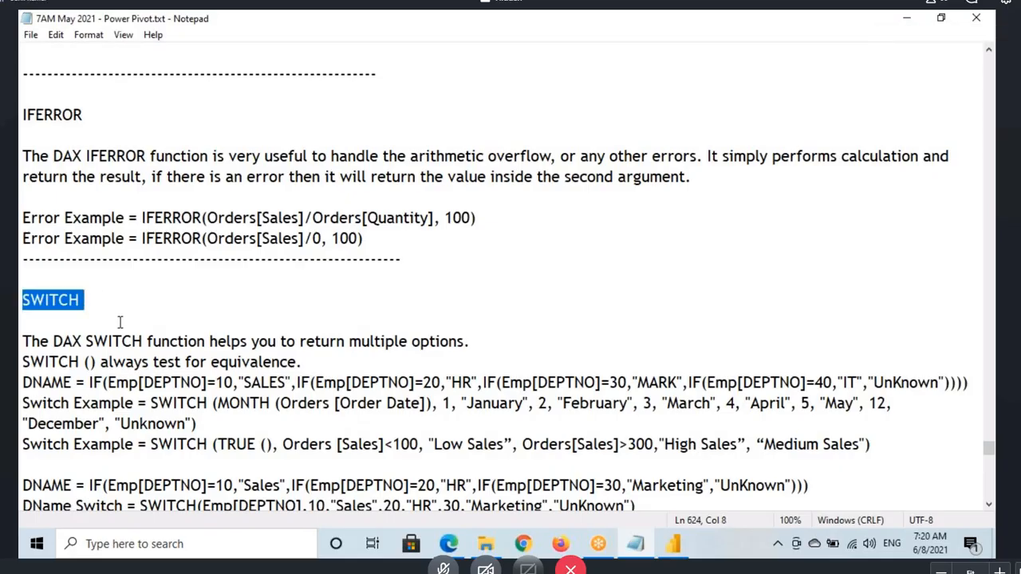
pyautogui.moveTo(28, 302); pyautogui.dragTo(118, 299)
pyautogui.click(29, 300)
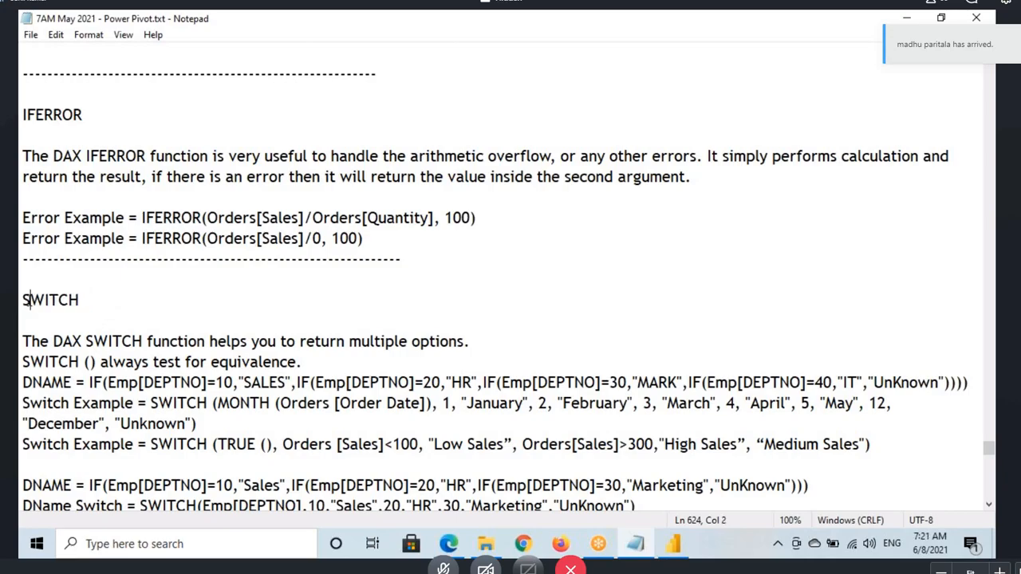
pyautogui.moveTo(29, 299); pyautogui.dragTo(91, 300)
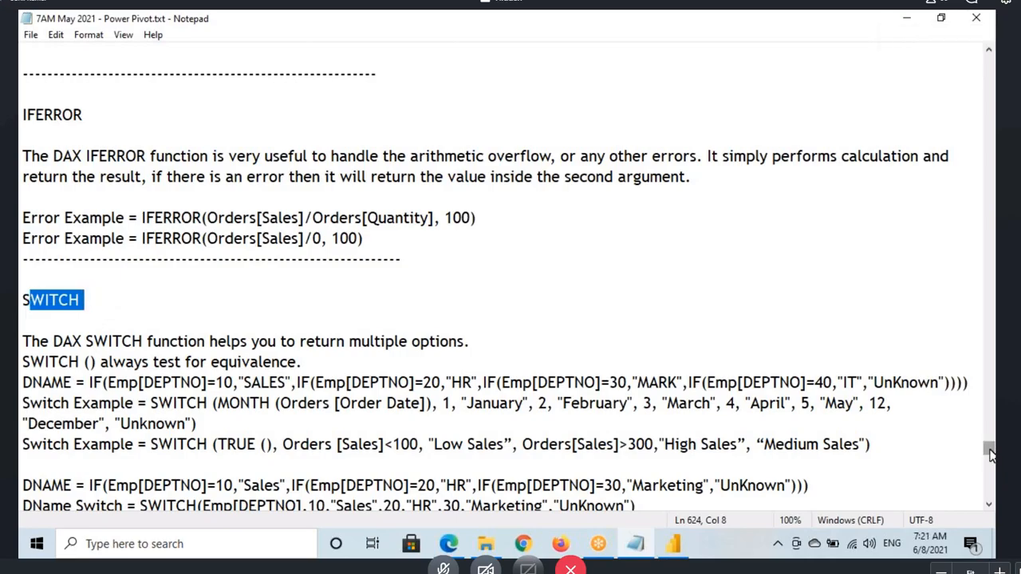
# Step: Go back through the notes to the DAX Logical Functions section and select the IF heading
pyautogui.moveTo(989, 453); pyautogui.dragTo(987, 268)
pyautogui.scroll(-4, 165, 332)
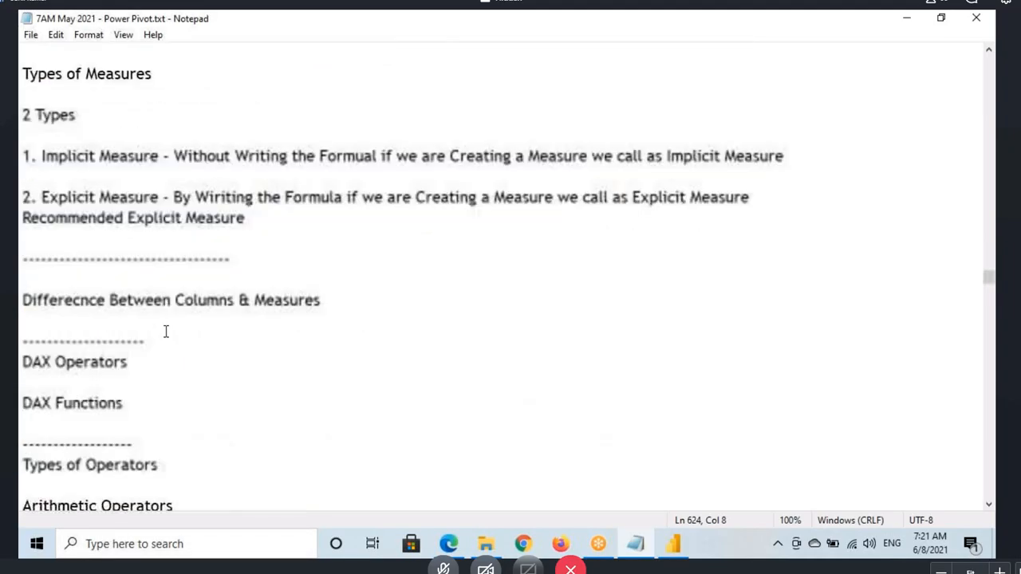
pyautogui.scroll(-12, 166, 332)
pyautogui.scroll(5, 164, 335)
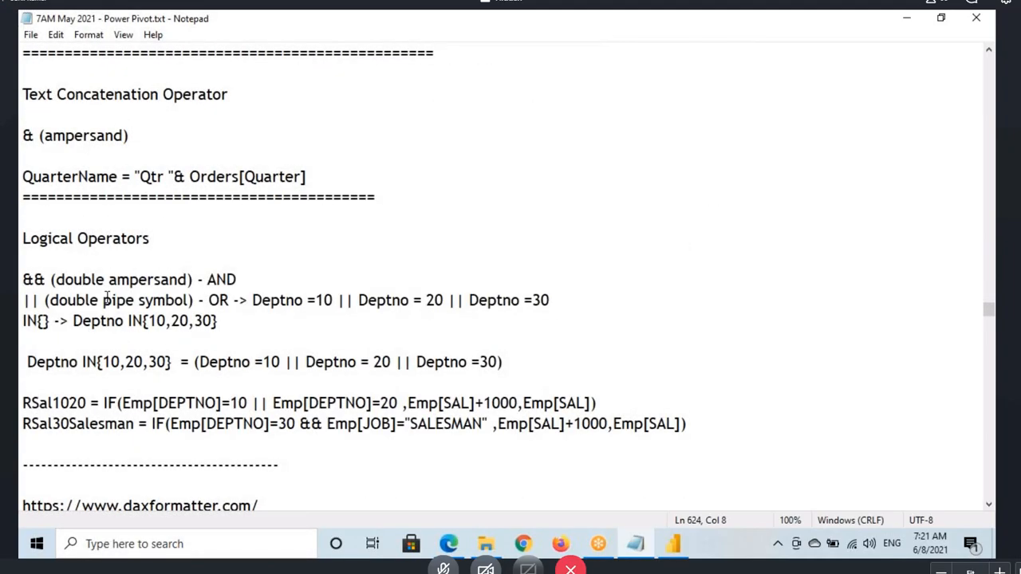
pyautogui.scroll(-15, 106, 311)
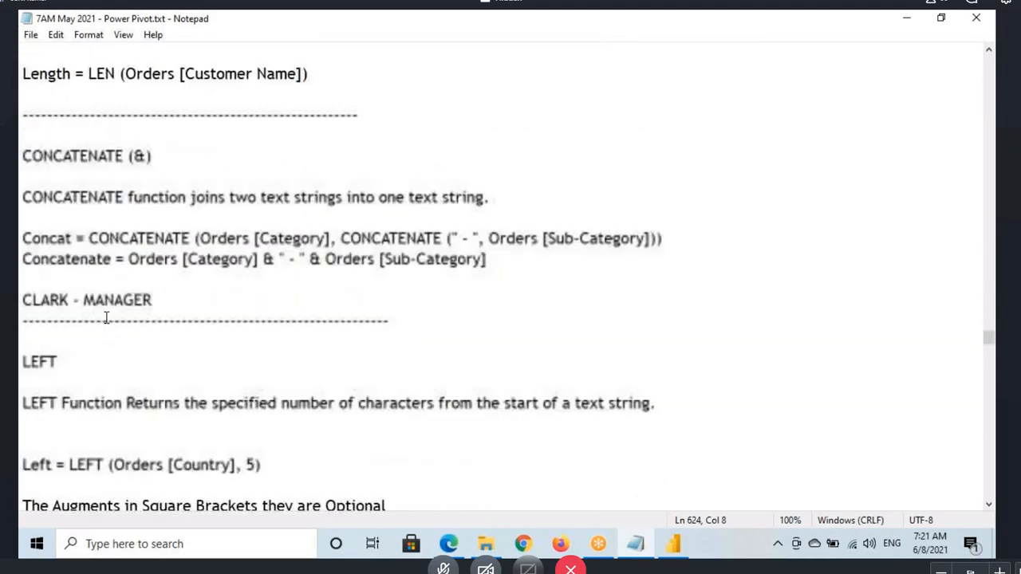
pyautogui.scroll(-20, 106, 317)
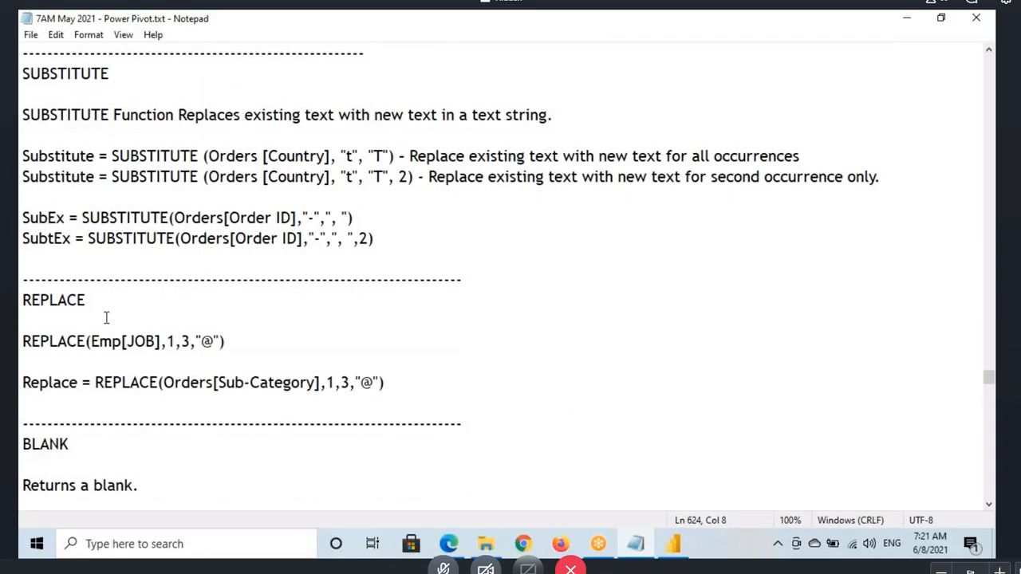
pyautogui.scroll(-4, 106, 317)
pyautogui.scroll(-5, 67, 251)
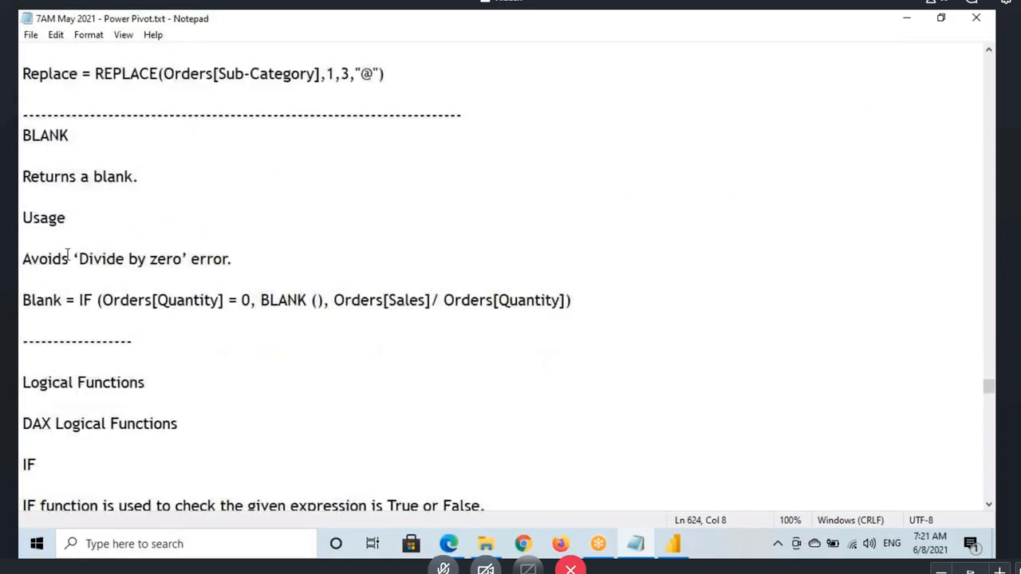
pyautogui.doubleClick(29, 218)
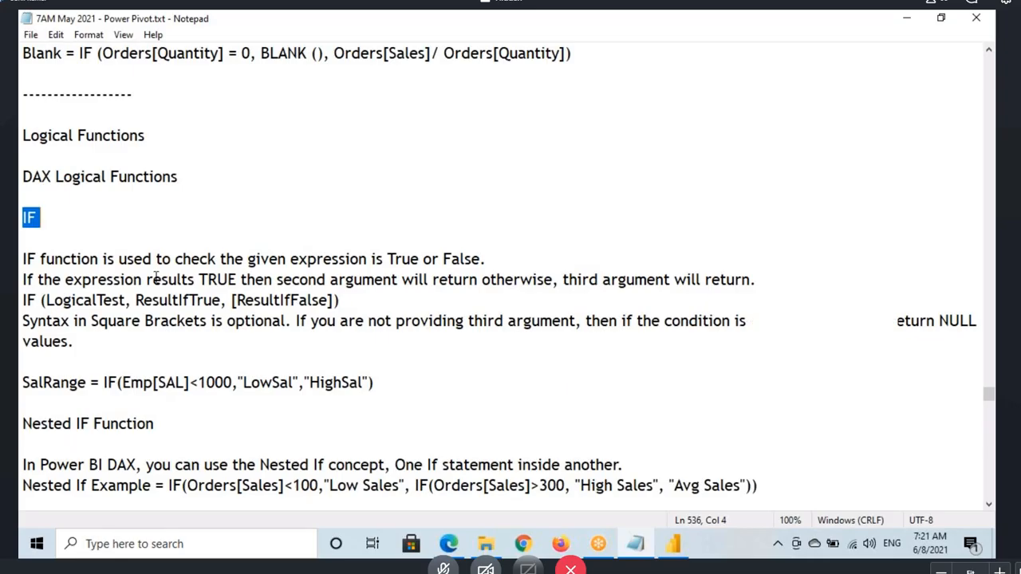
# Step: Select the "TRUE, FALSE" heading in the notes and read through that section's example formulas
pyautogui.scroll(-3, 116, 246)
pyautogui.moveTo(23, 423); pyautogui.dragTo(118, 425)
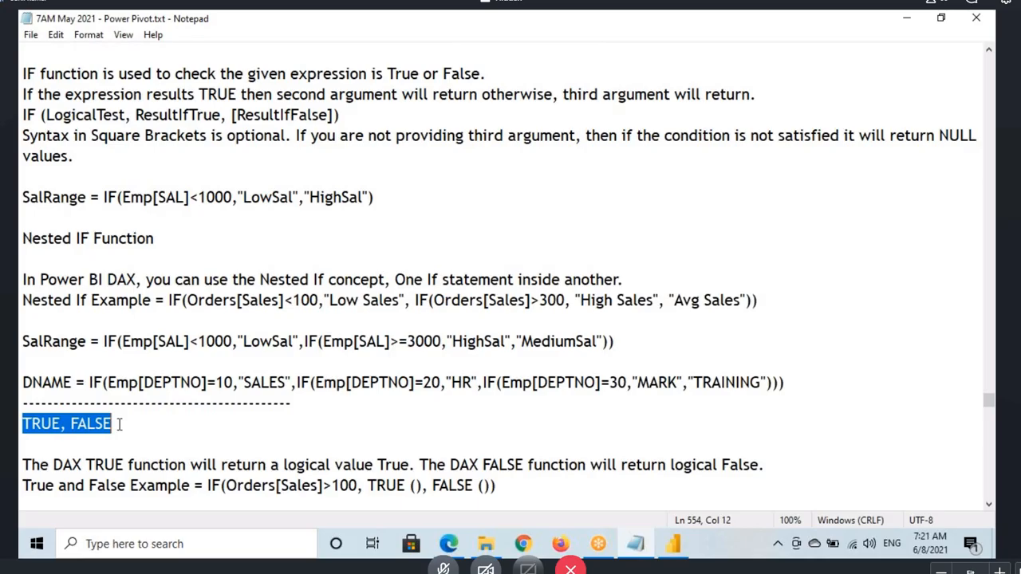
pyautogui.scroll(-1, 228, 453)
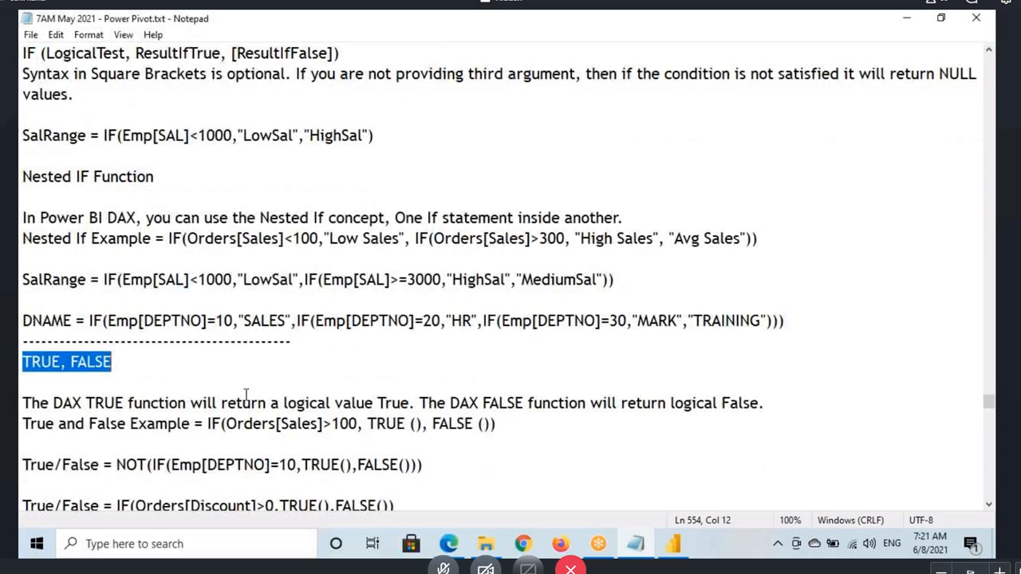
pyautogui.scroll(-4, 243, 359)
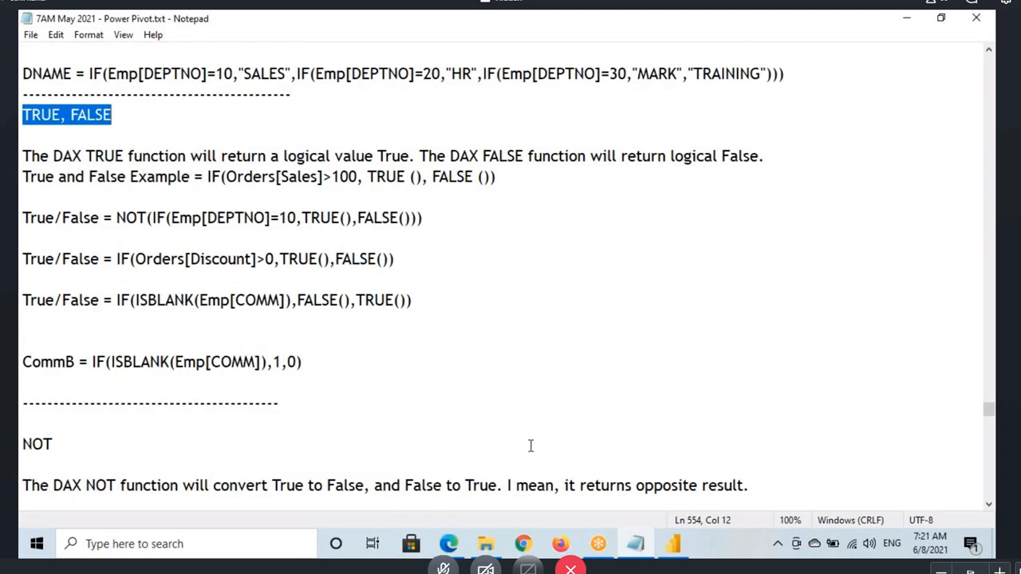
# Step: Switch to Power BI Desktop, select Emp's COMM column, briefly annotate its first blank cell on screen, and clear the marks
pyautogui.hotkey('alt', 'Tab')
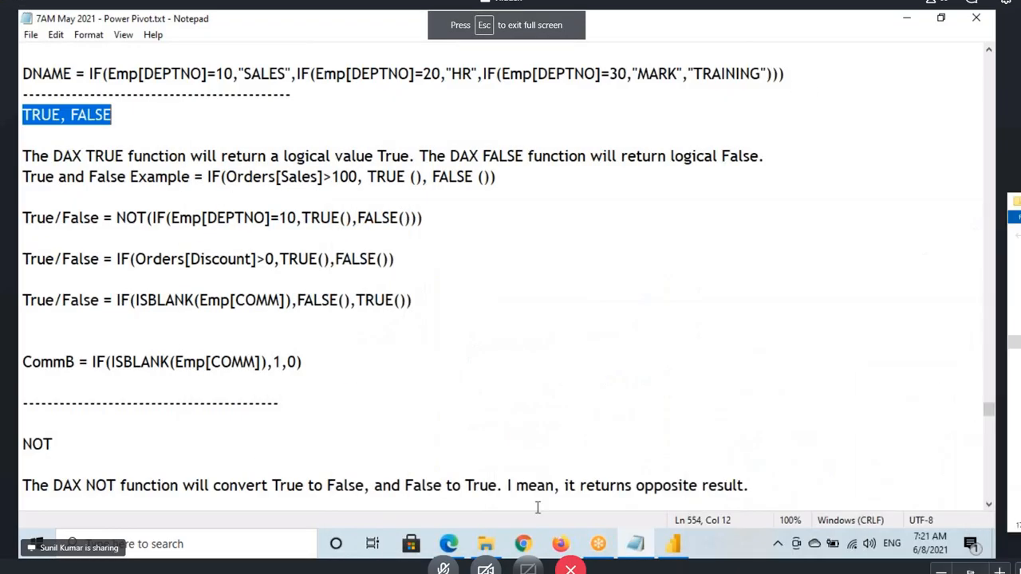
pyautogui.click(665, 550)
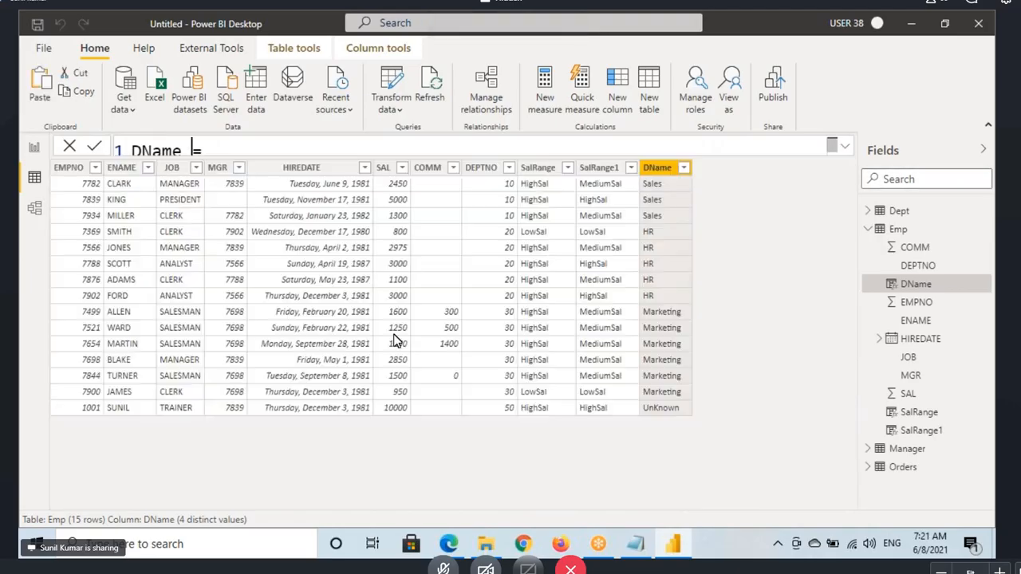
pyautogui.click(428, 167)
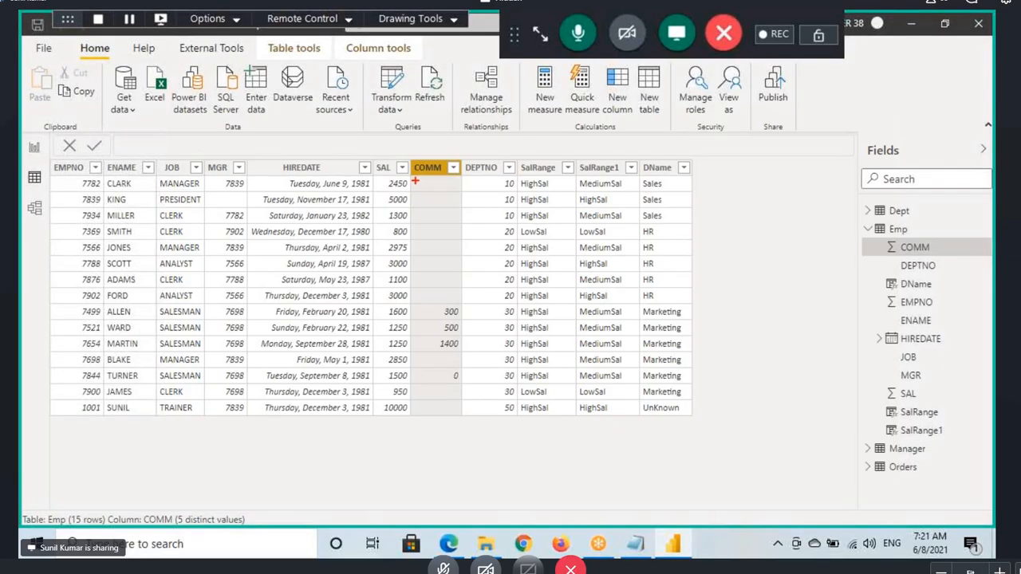
pyautogui.moveTo(417, 178); pyautogui.dragTo(455, 192)
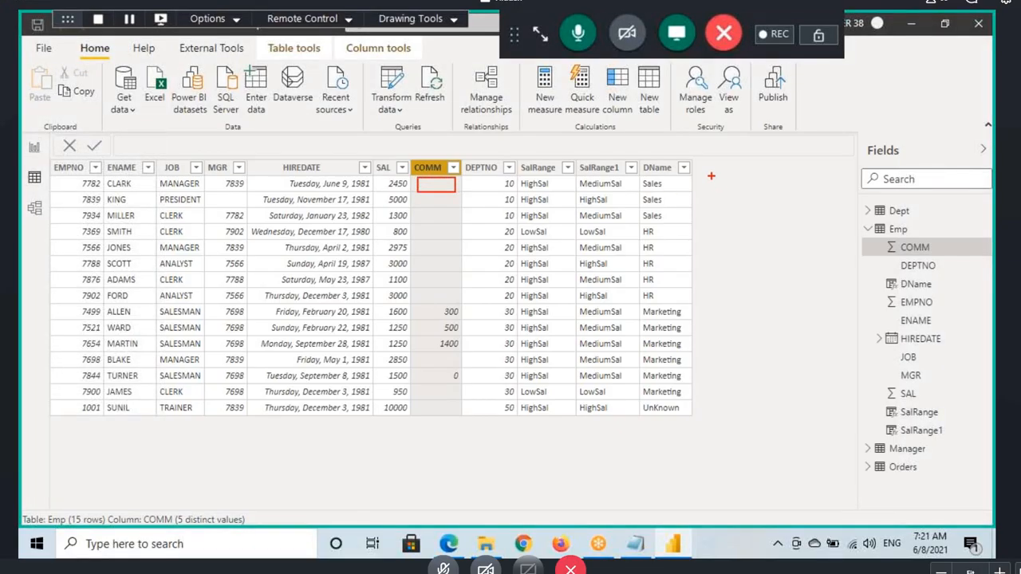
pyautogui.moveTo(710, 177); pyautogui.dragTo(716, 187)
pyautogui.press('Escape')
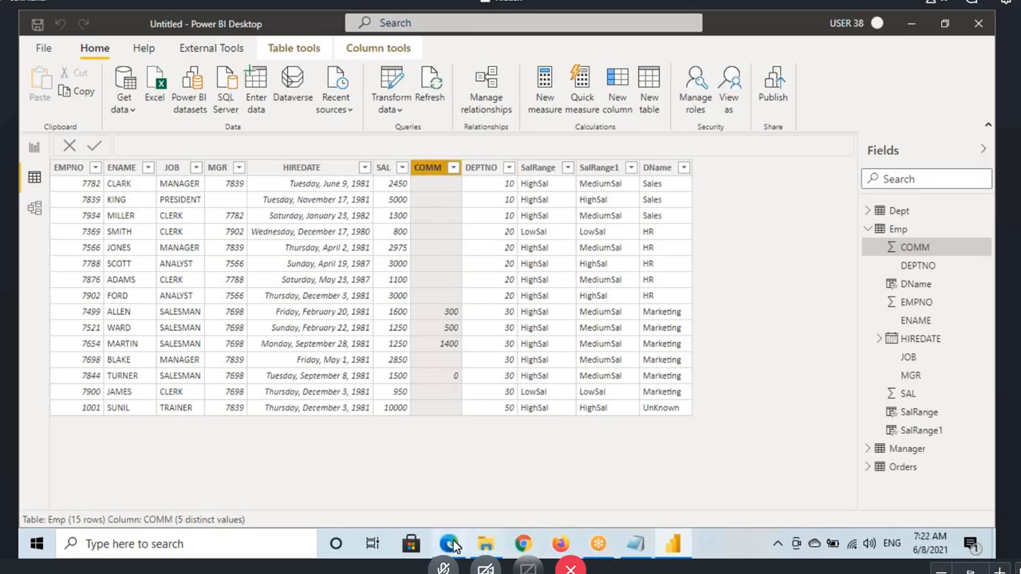
pyautogui.click(636, 545)
pyautogui.click(673, 543)
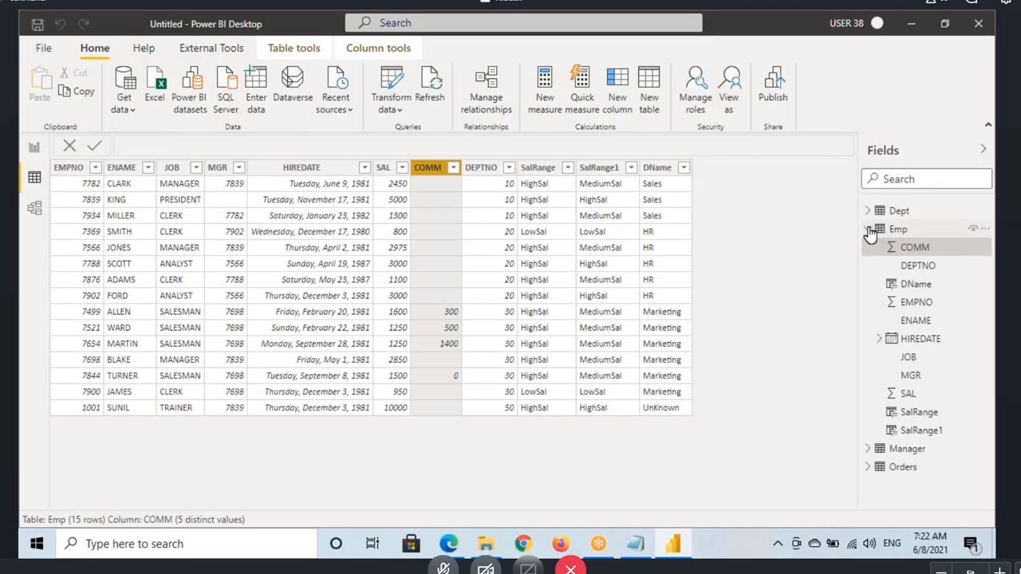
pyautogui.click(869, 230)
pyautogui.click(868, 229)
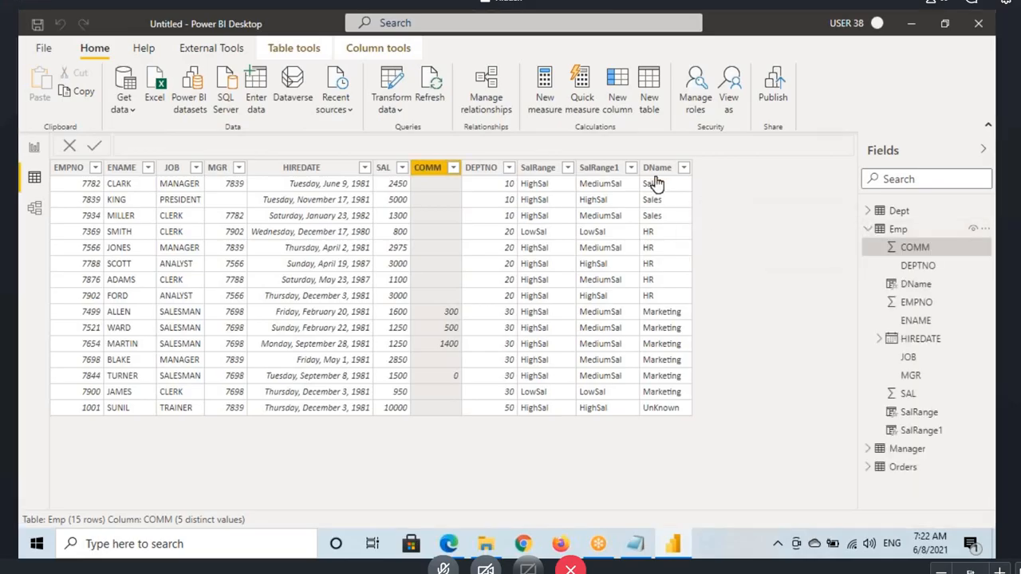
# Step: Expand DName's formula and remove the three closing parentheses and the comma after "Sales"
pyautogui.click(655, 169)
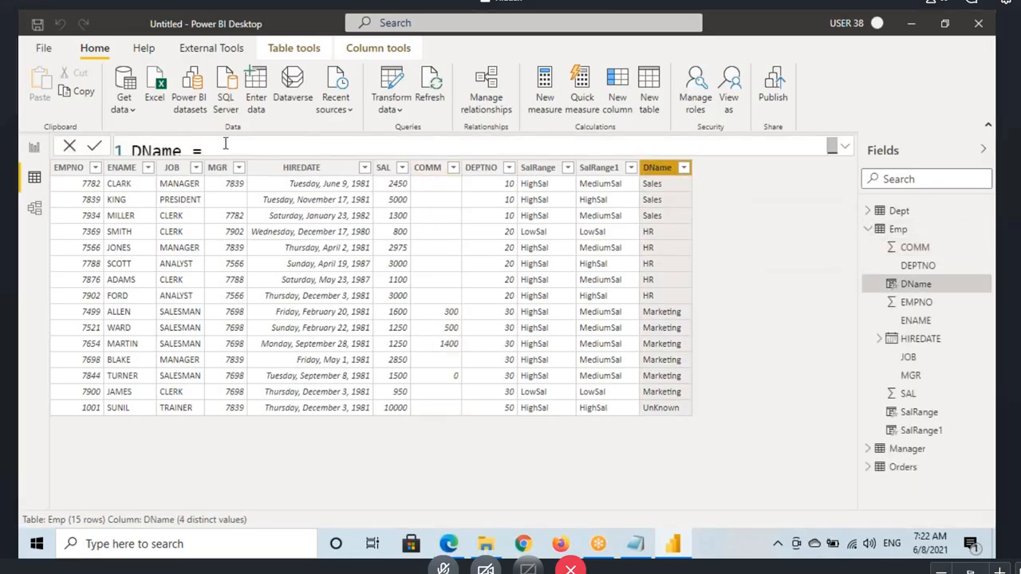
pyautogui.click(844, 150)
pyautogui.moveTo(142, 318); pyautogui.dragTo(152, 288)
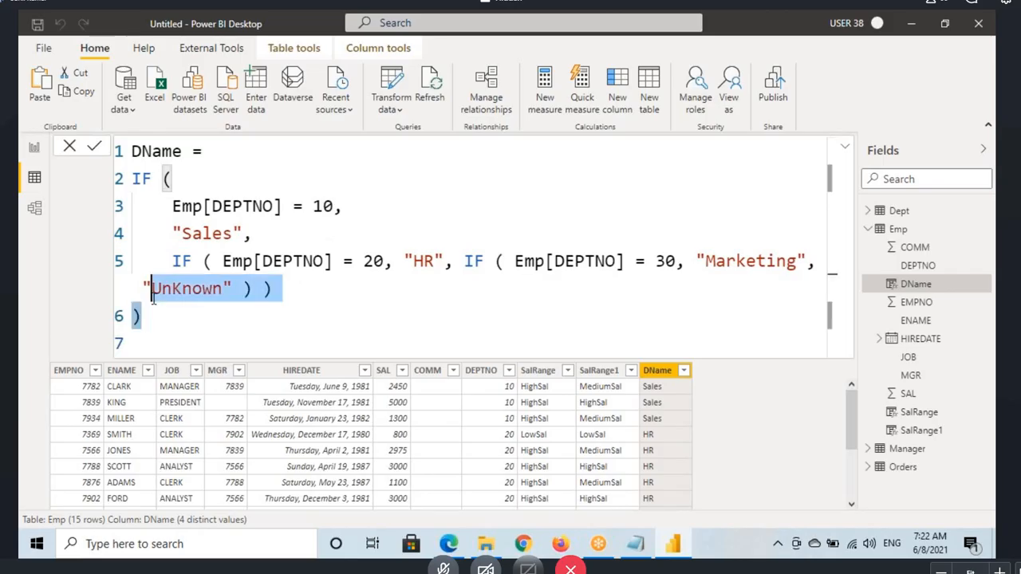
pyautogui.click(231, 289)
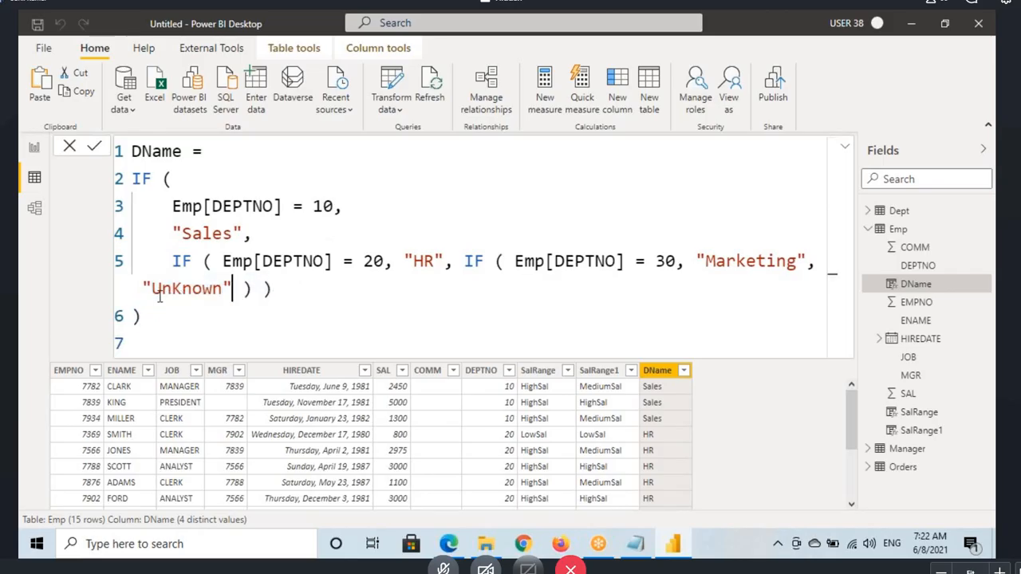
pyautogui.click(199, 317)
pyautogui.press('BackSpace')
pyautogui.press('BackSpace')
pyautogui.press('BackSpace')
pyautogui.press('BackSpace')
pyautogui.press('BackSpace')
pyautogui.press('BackSpace')
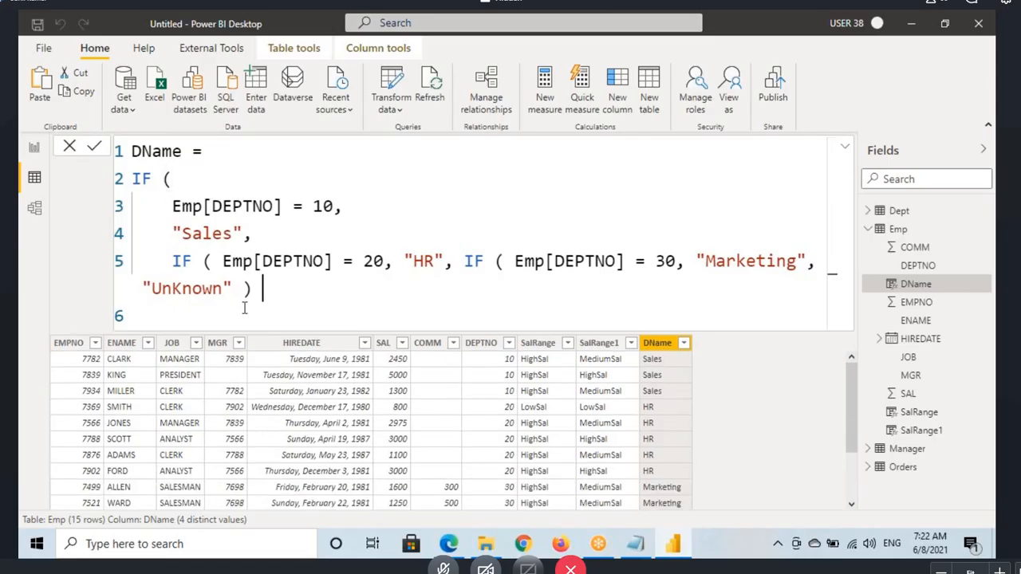
pyautogui.click(252, 238)
pyautogui.press('BackSpace')
# Step: Copy the incomplete DName formula into DAX Formatter in Edge, replacing the formula there, and try to format it
pyautogui.click(248, 293)
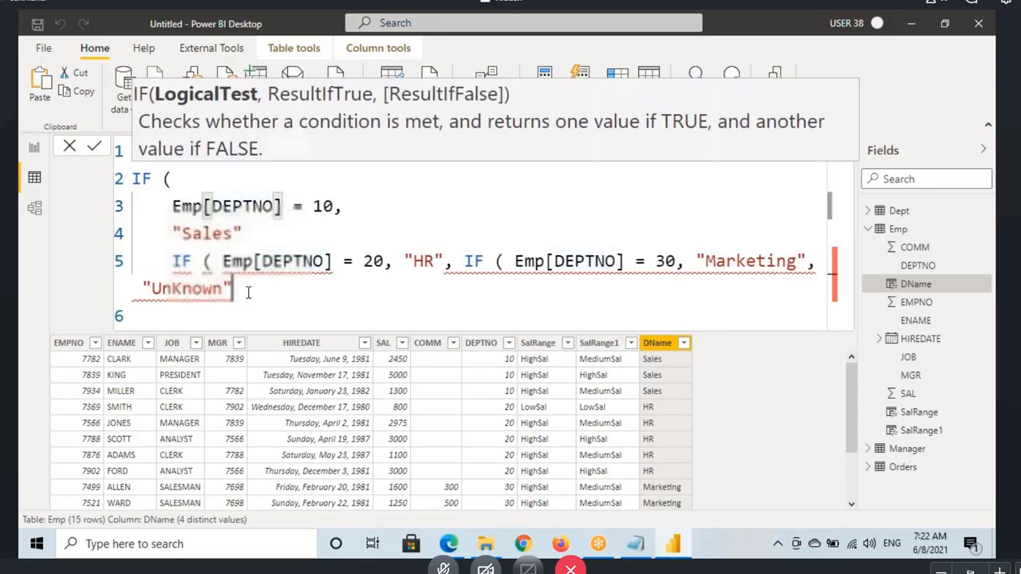
pyautogui.moveTo(248, 292); pyautogui.dragTo(132, 151)
pyautogui.hotkey('ctrl', 'c')
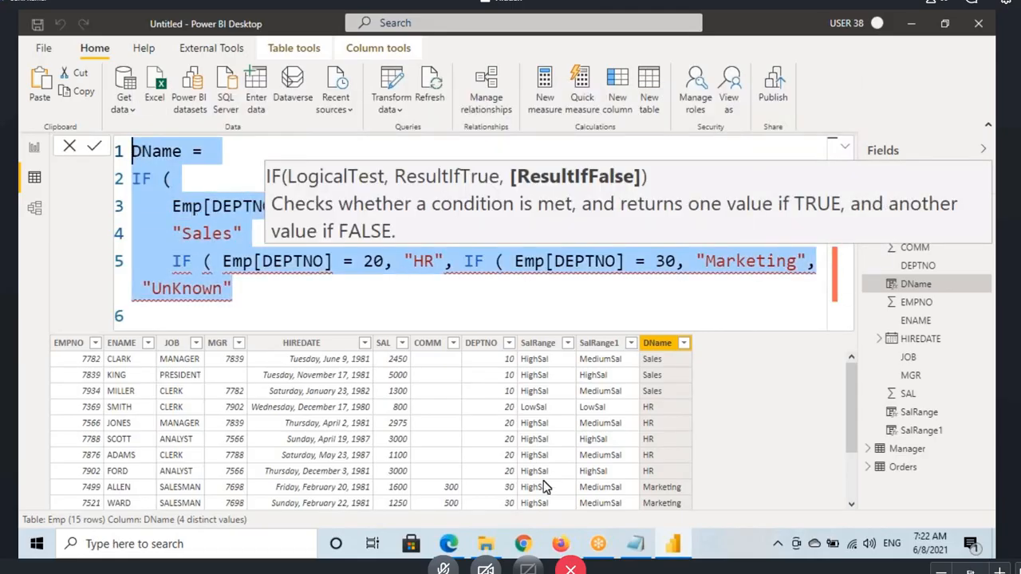
pyautogui.click(449, 544)
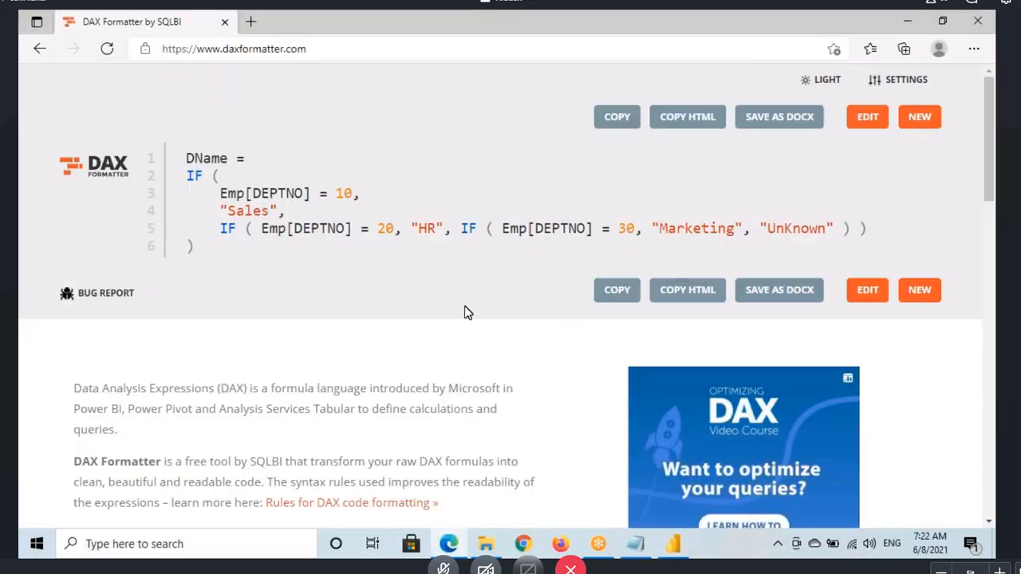
pyautogui.click(867, 116)
pyautogui.moveTo(239, 231); pyautogui.dragTo(183, 131)
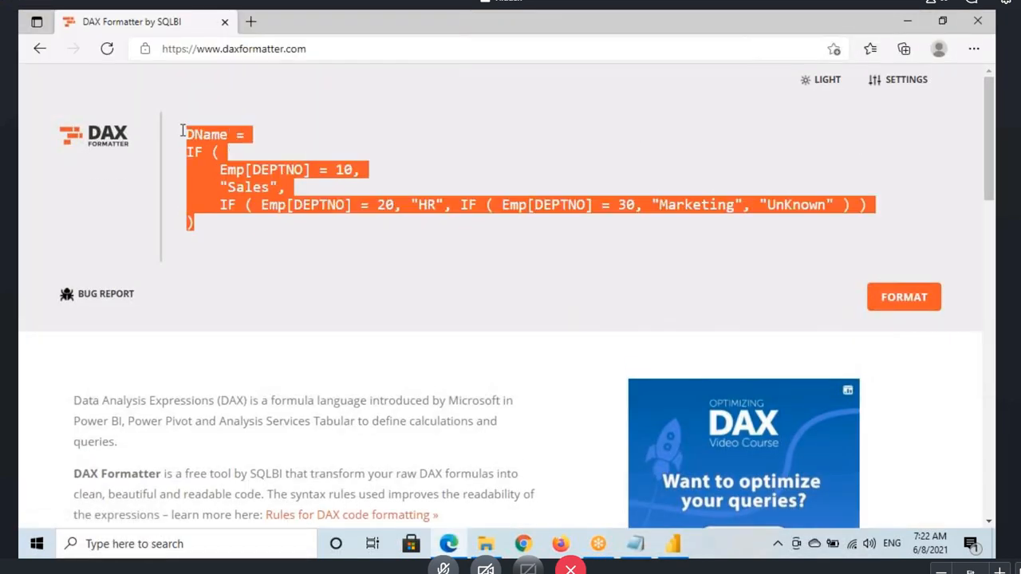
pyautogui.hotkey('ctrl', 'v')
pyautogui.click(914, 280)
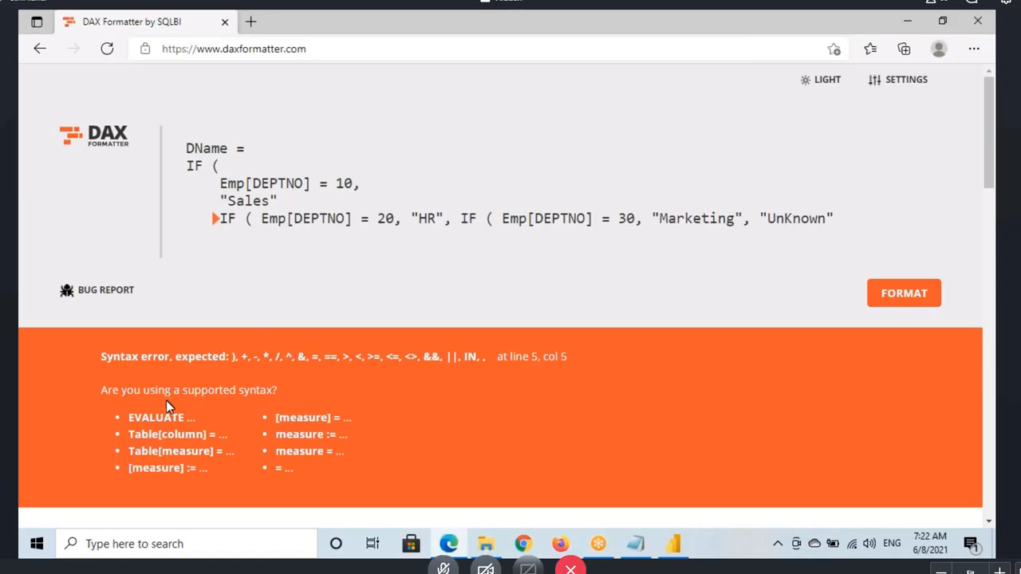
# Step: Examine DAX Formatter's syntax error report and compare it with the pasted DName formula
pyautogui.scroll(-1, 218, 427)
pyautogui.scroll(1, 217, 427)
pyautogui.click(288, 204)
pyautogui.moveTo(194, 150); pyautogui.dragTo(471, 294)
pyautogui.scroll(-3, 429, 438)
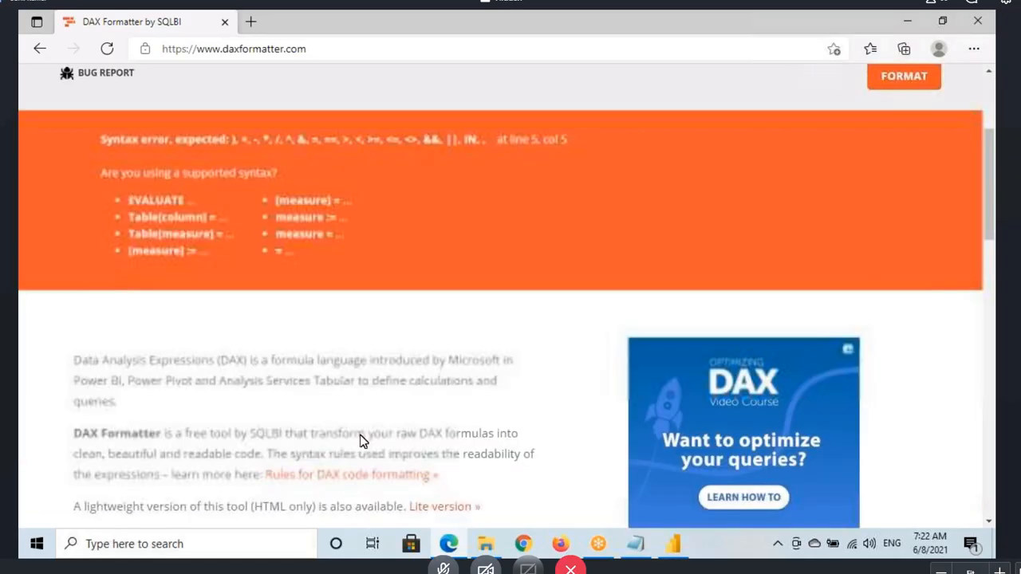
pyautogui.scroll(3, 335, 401)
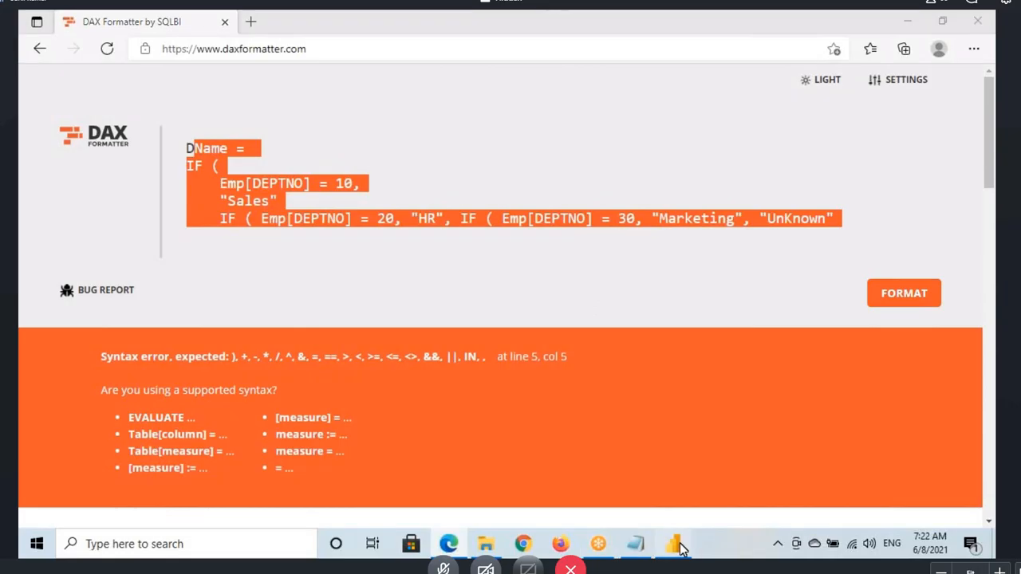
# Step: Switch back to Power BI Desktop and restore the comma after "Sales" in the DName formula
pyautogui.click(673, 543)
pyautogui.click(300, 247)
pyautogui.write(',')
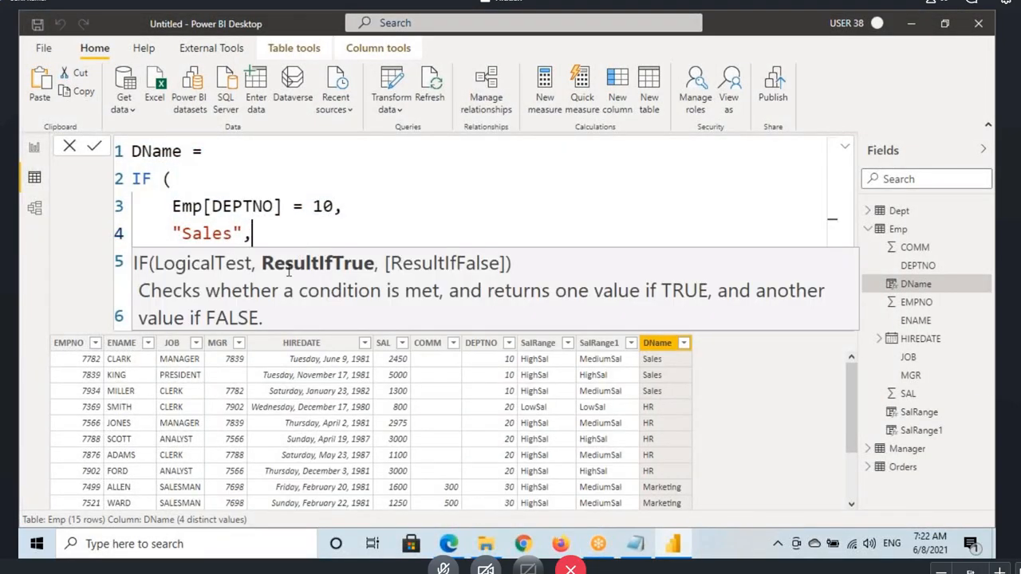
pyautogui.write('IF ( Emp[DEPTNO] = 20, "HR", IF ( Emp[DEPTNO] = 30, "Marketing", "UnKnown"')
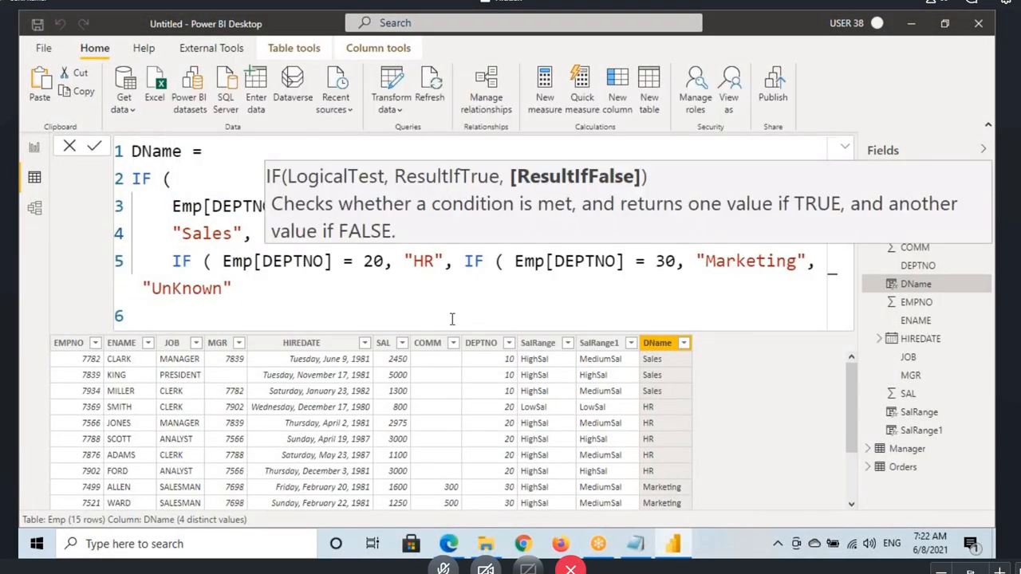
pyautogui.click(212, 242)
# Step: Copy the DName formula with its comma restored, replace the old text in DAX Formatter with it, and try formatting again
pyautogui.click(273, 307)
pyautogui.hotkey('ctrl', 'a')
pyautogui.hotkey('ctrl', 'c')
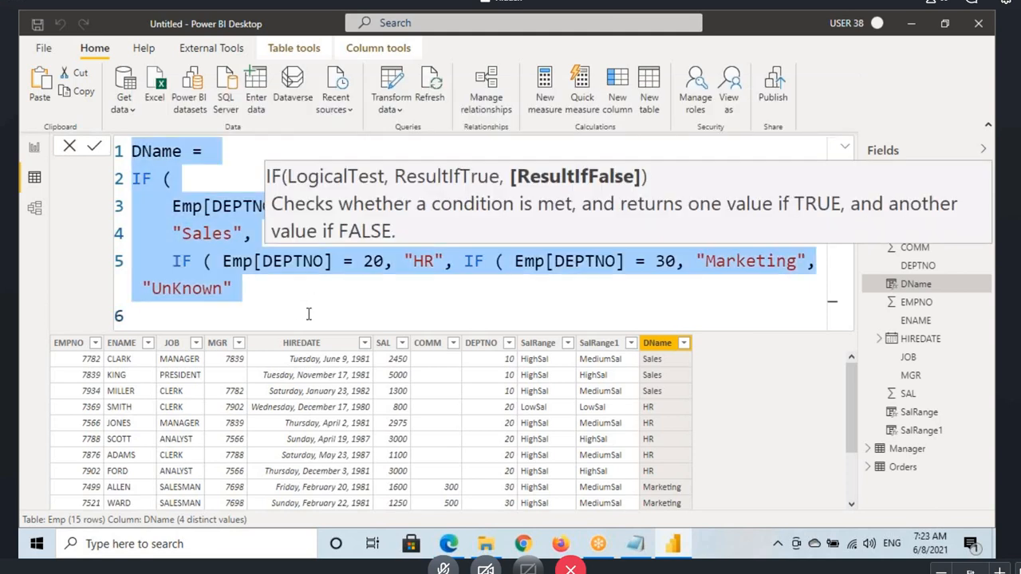
pyautogui.click(448, 544)
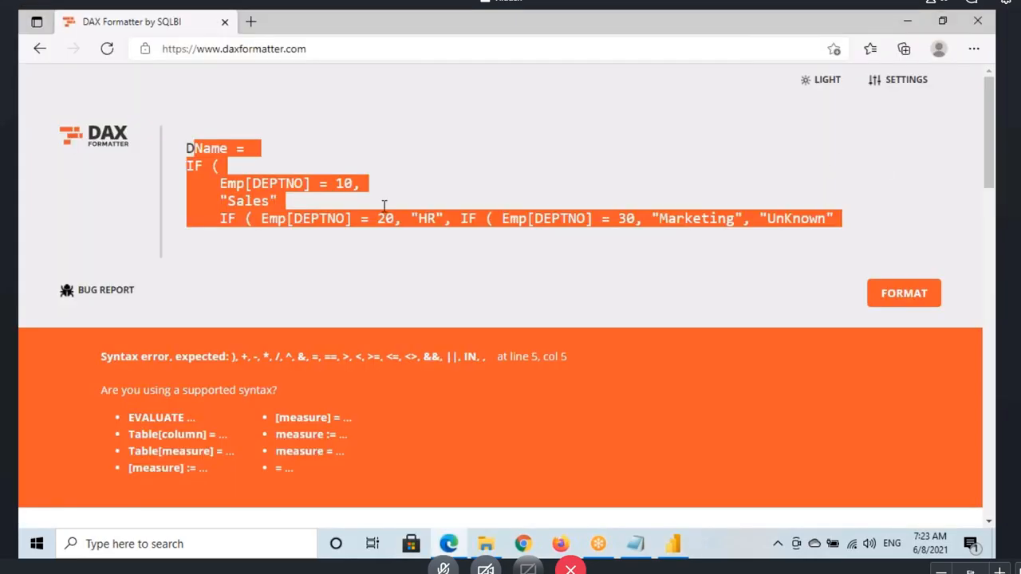
pyautogui.click(833, 219)
pyautogui.moveTo(843, 219); pyautogui.dragTo(182, 147)
pyautogui.press('Delete')
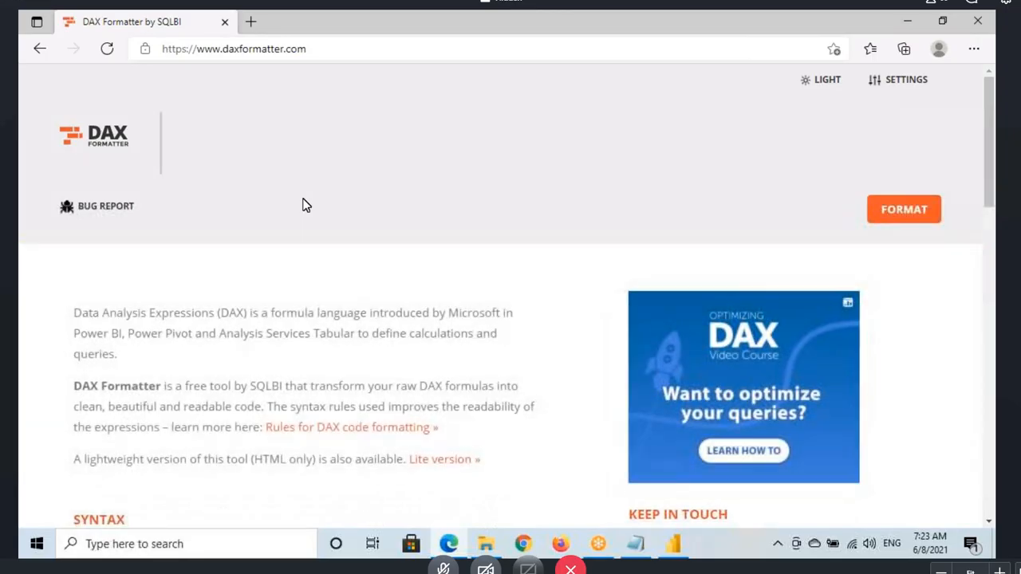
pyautogui.hotkey('ctrl', 'v')
pyautogui.click(910, 299)
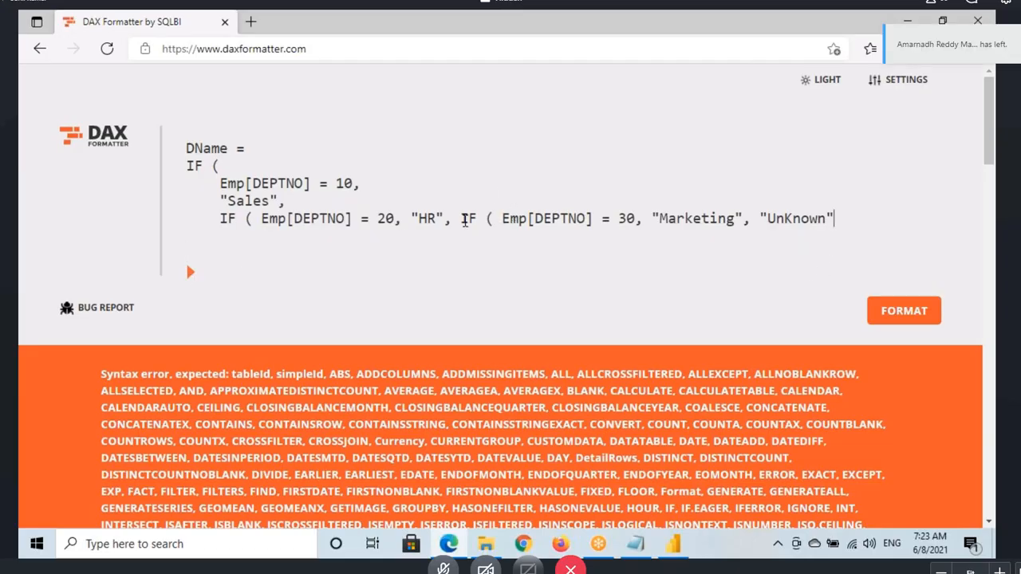
# Step: Append the closing parentheses ")))" to the formula in DAX Formatter and format it
pyautogui.write(')))')
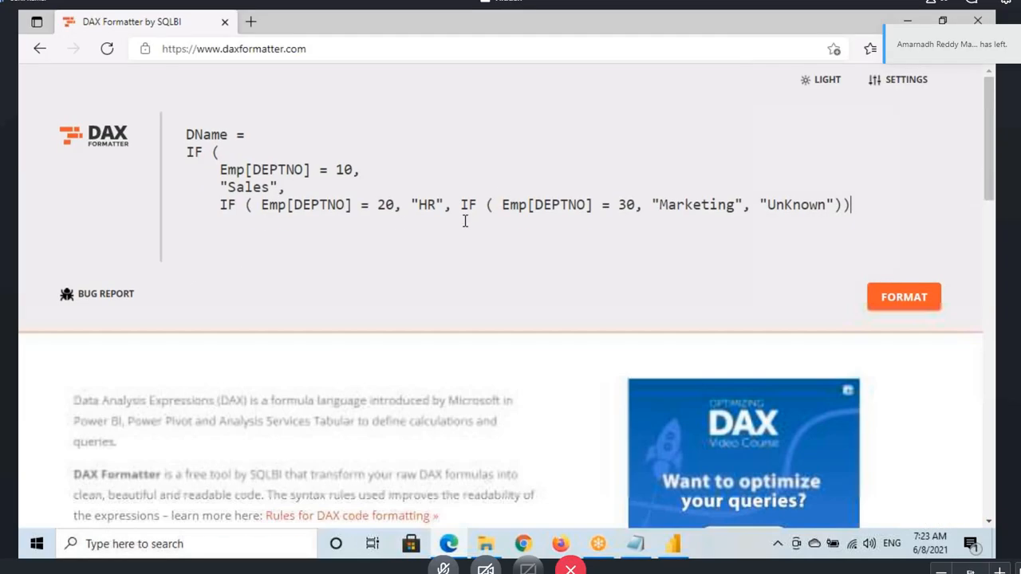
pyautogui.click(902, 305)
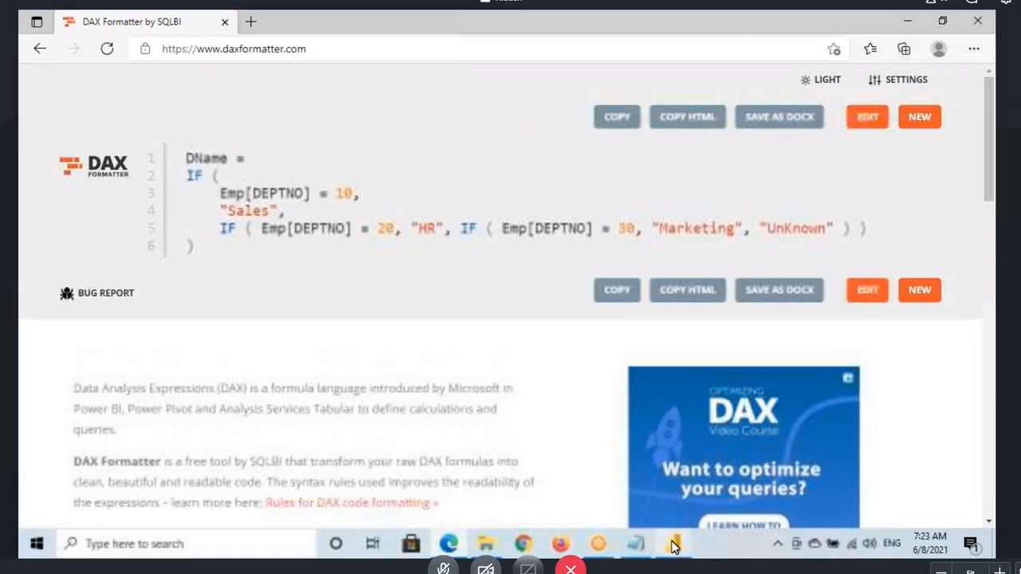
# Step: Return to Power BI Desktop, close the DName formula with ")))", and collapse the expanded formula view
pyautogui.click(673, 545)
pyautogui.click(330, 296)
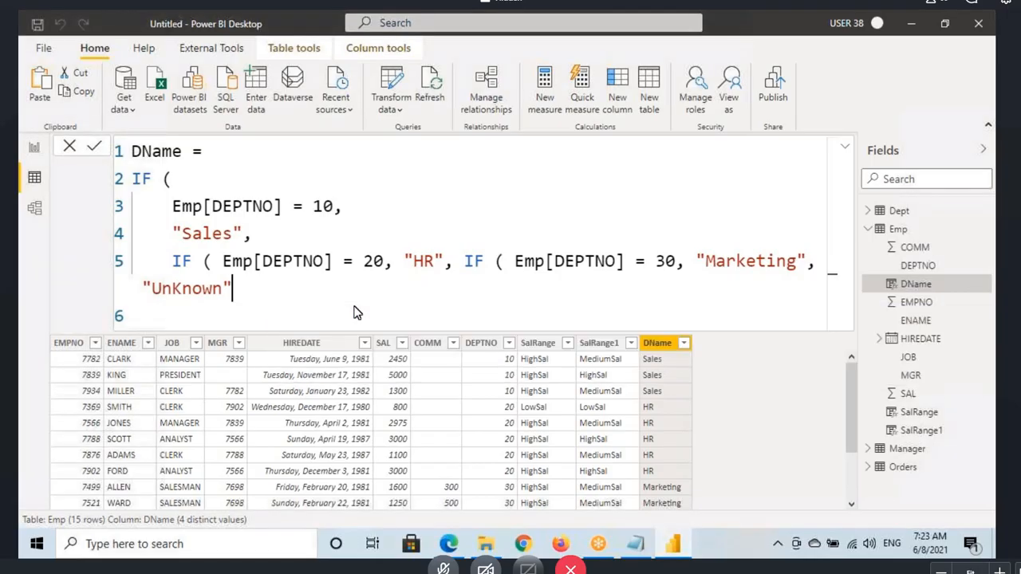
pyautogui.write(')))')
pyautogui.press('Return')
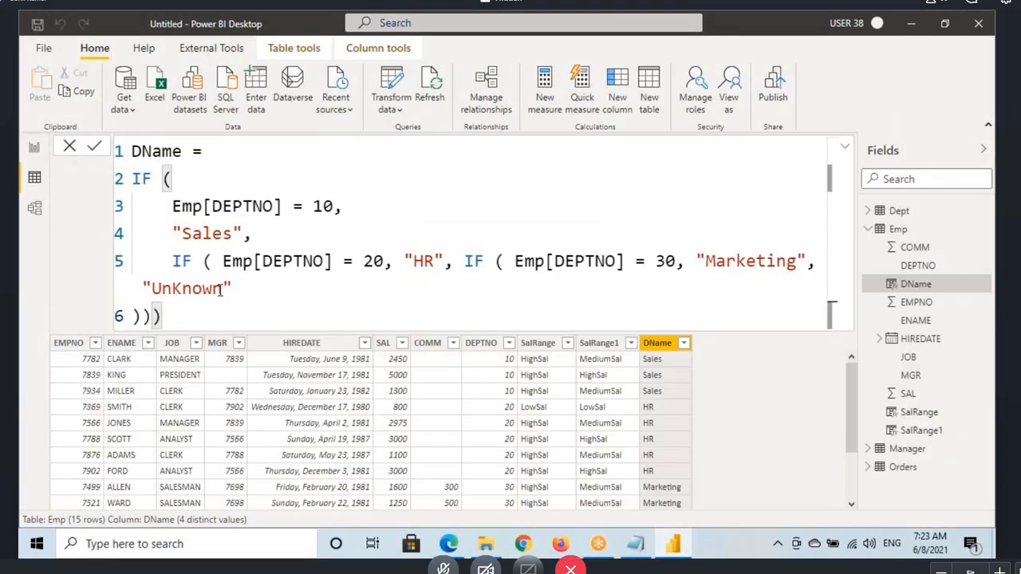
pyautogui.moveTo(134, 316); pyautogui.dragTo(170, 321)
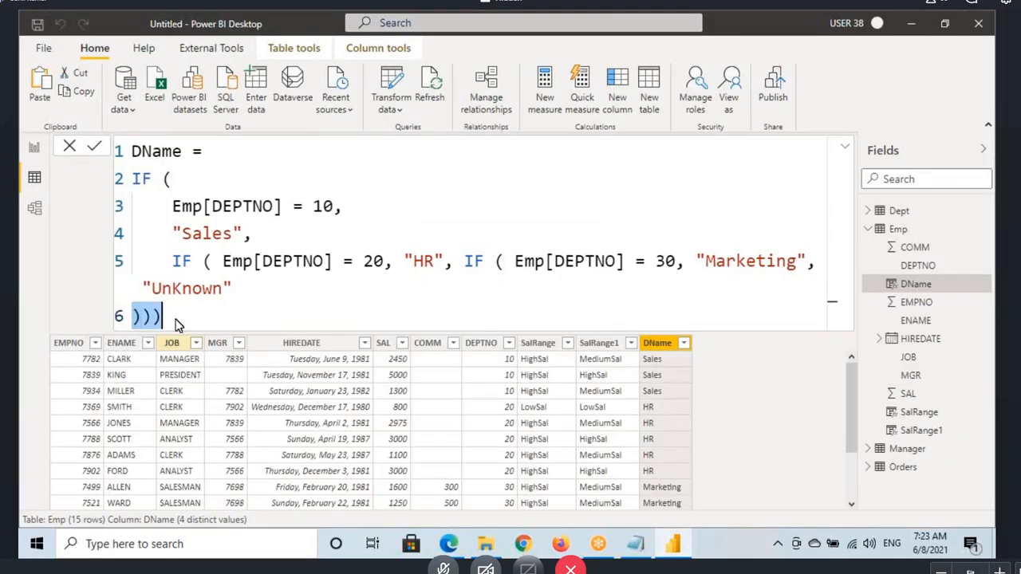
pyautogui.click(662, 347)
pyautogui.click(845, 148)
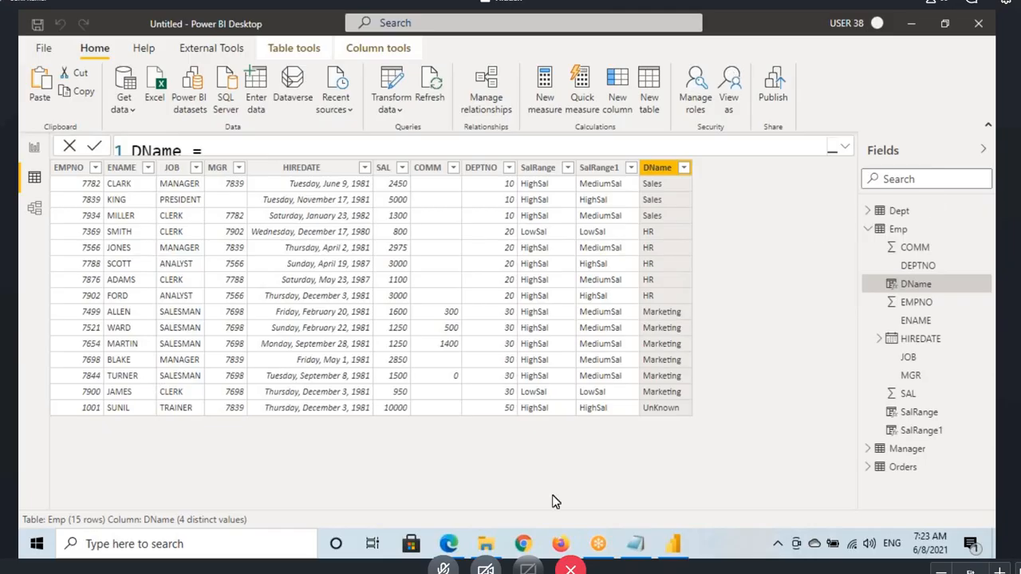
pyautogui.click(448, 543)
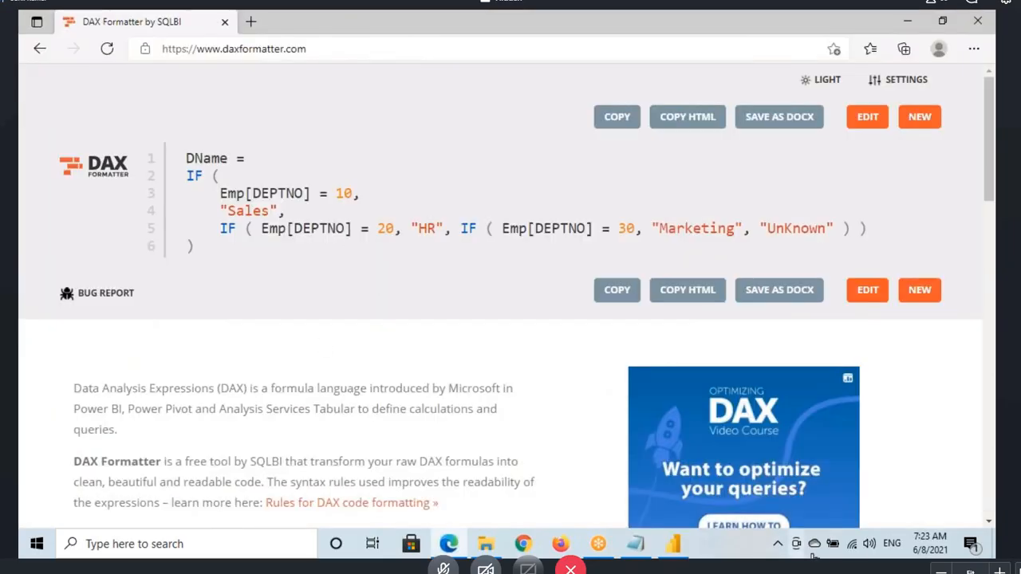
pyautogui.click(676, 546)
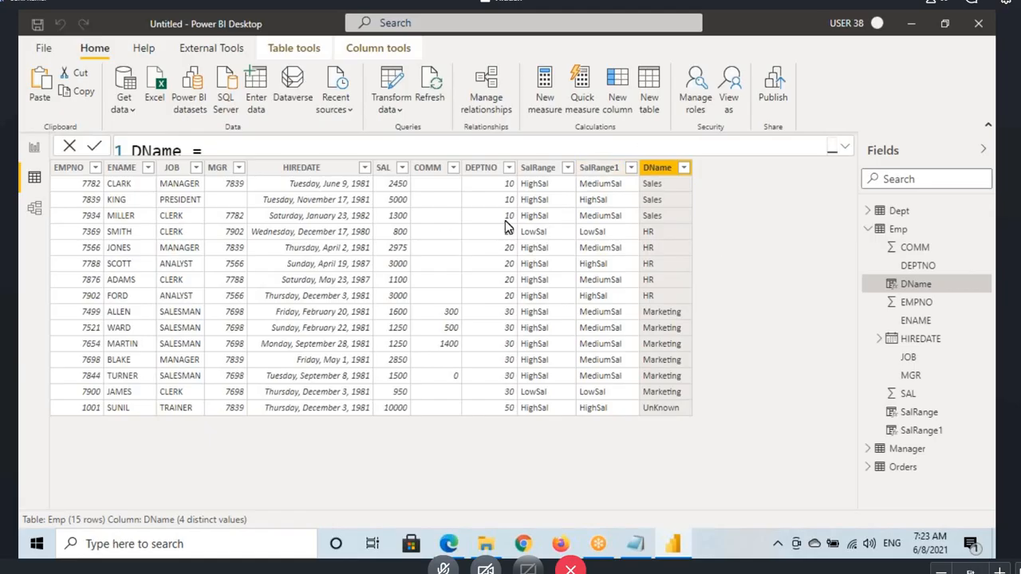
# Step: Select the COMM column, annotate its first blank cell with a 0 and box ALLEN's value, and clear the drawings
pyautogui.click(425, 221)
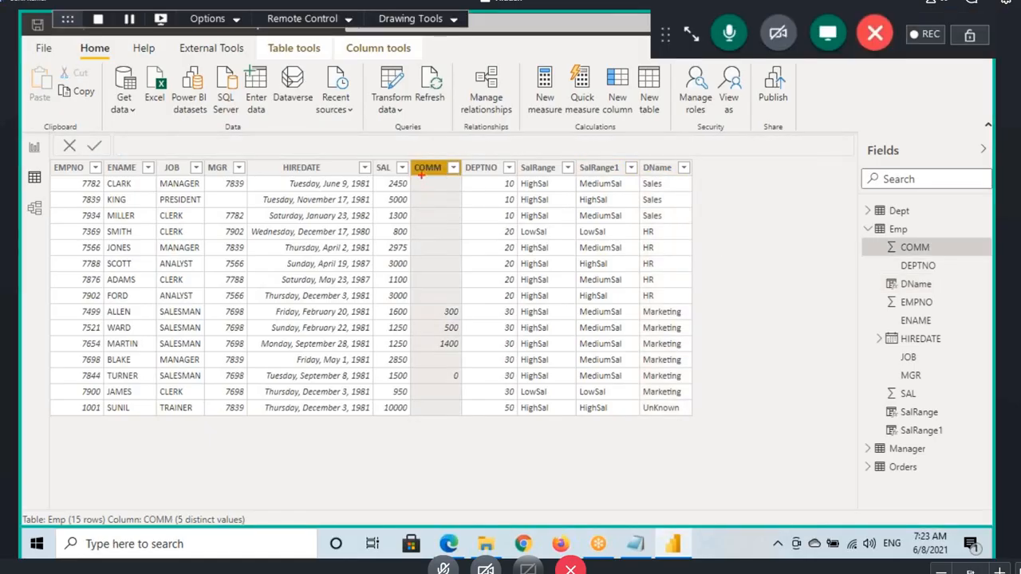
pyautogui.moveTo(421, 176); pyautogui.dragTo(466, 191)
pyautogui.moveTo(718, 189); pyautogui.dragTo(701, 180)
pyautogui.moveTo(442, 308); pyautogui.dragTo(477, 319)
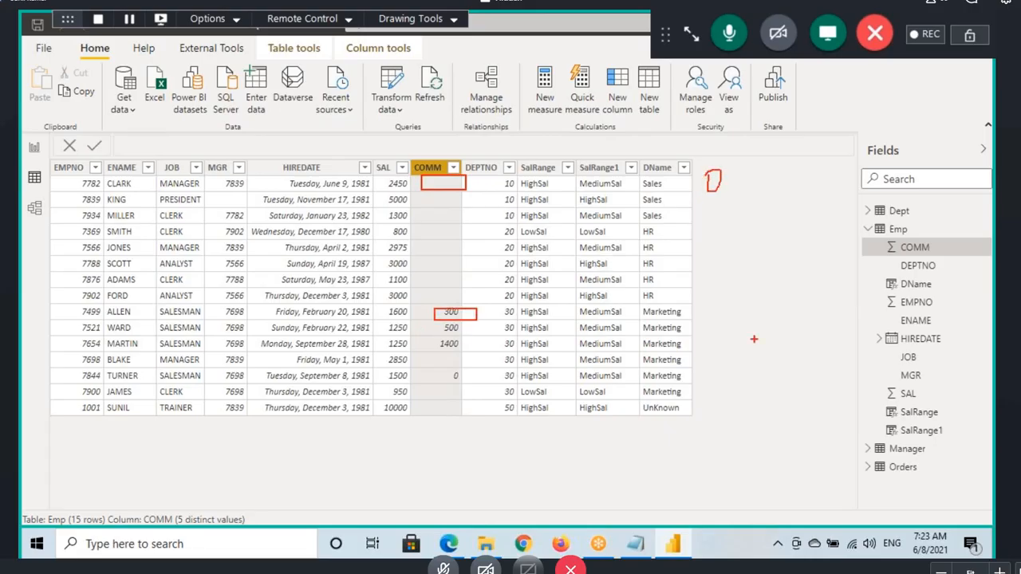
pyautogui.press('Escape')
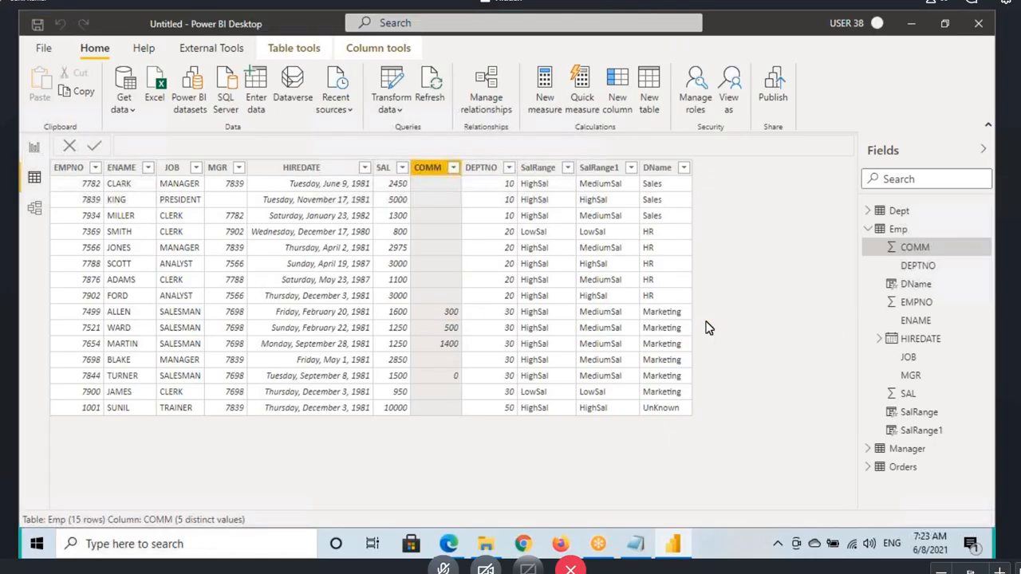
# Step: Add a new calculated column to the Emp table and place the cursor after its equals sign
pyautogui.click(376, 49)
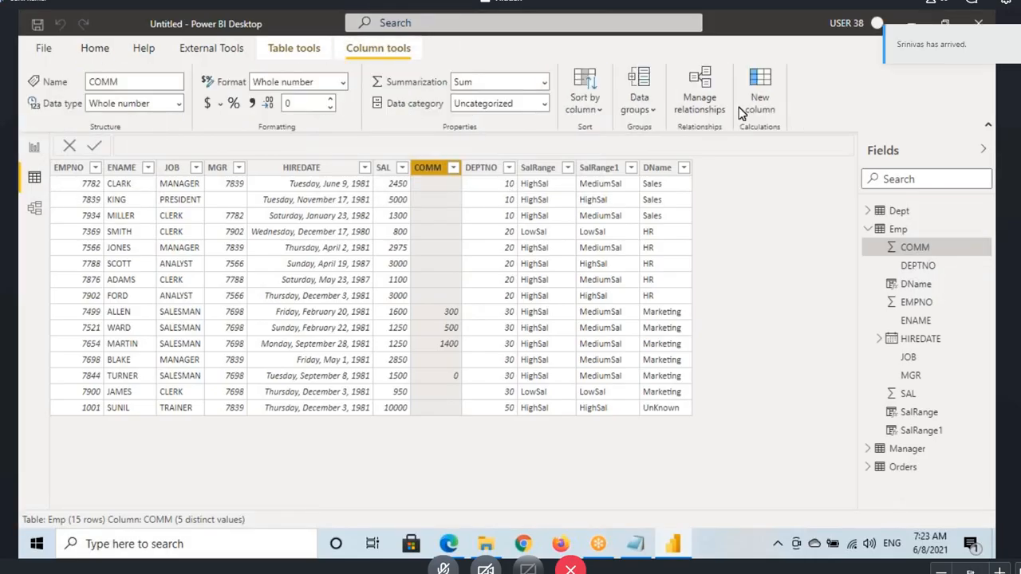
pyautogui.click(699, 218)
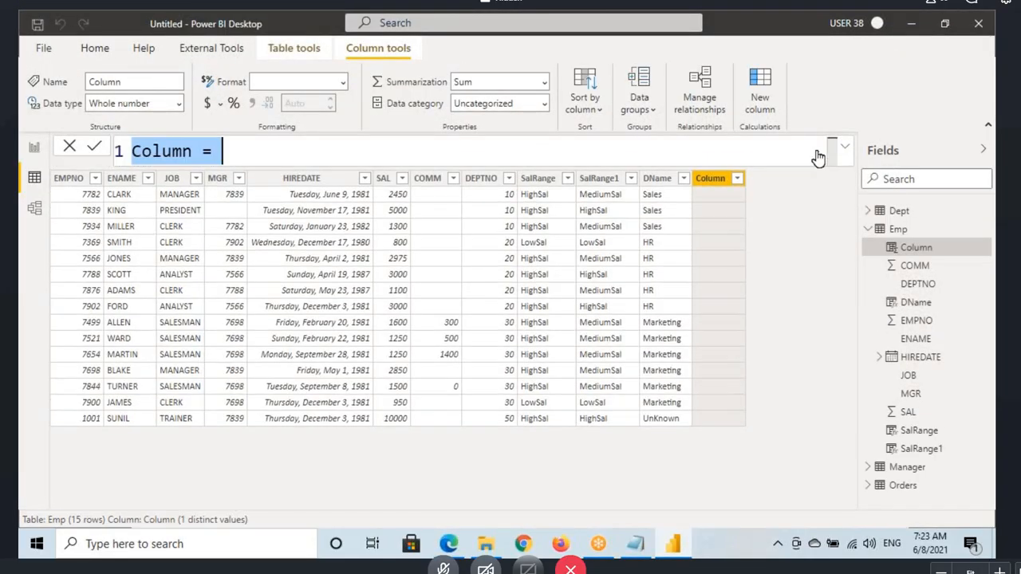
pyautogui.click(251, 154)
pyautogui.write('i')
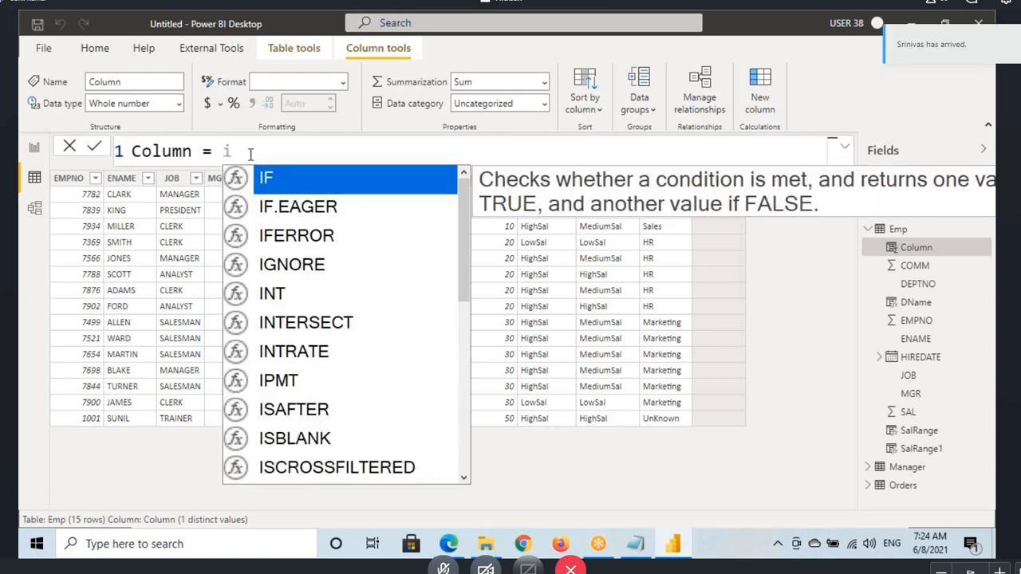
pyautogui.write('sbaln')
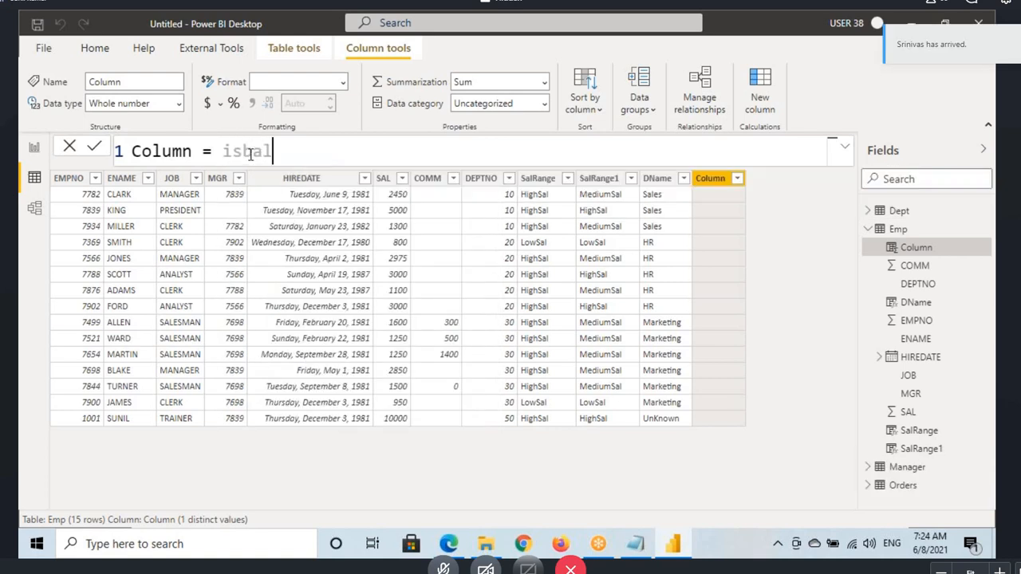
pyautogui.press('BackSpace')
pyautogui.press('BackSpace')
pyautogui.press('BackSpace')
pyautogui.press('BackSpace')
pyautogui.press('BackSpace')
pyautogui.press('BackSpace')
# Step: Begin the new column's formula with the IF function
pyautogui.write('if')
pyautogui.press('Tab')
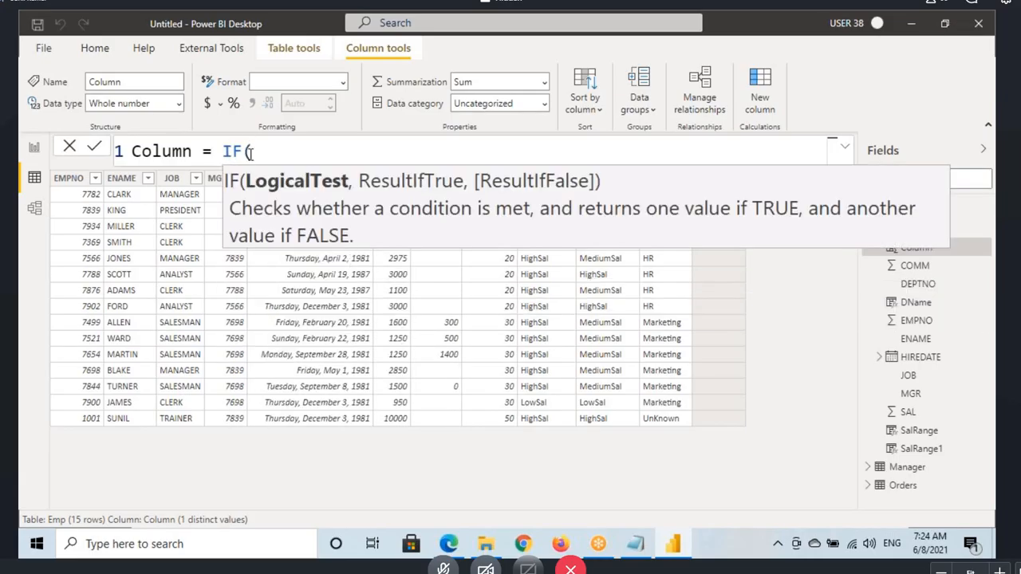
pyautogui.write('isbal')
pyautogui.press('BackSpace')
pyautogui.press('BackSpace')
pyautogui.press('BackSpace')
pyautogui.press('BackSpace')
pyautogui.press('BackSpace')
pyautogui.press('Escape')
# Step: Check the Notepad notes, return to Power BI Desktop, and enter ISBLANK(Emp[COMM]) as the IF logical test
pyautogui.click(641, 547)
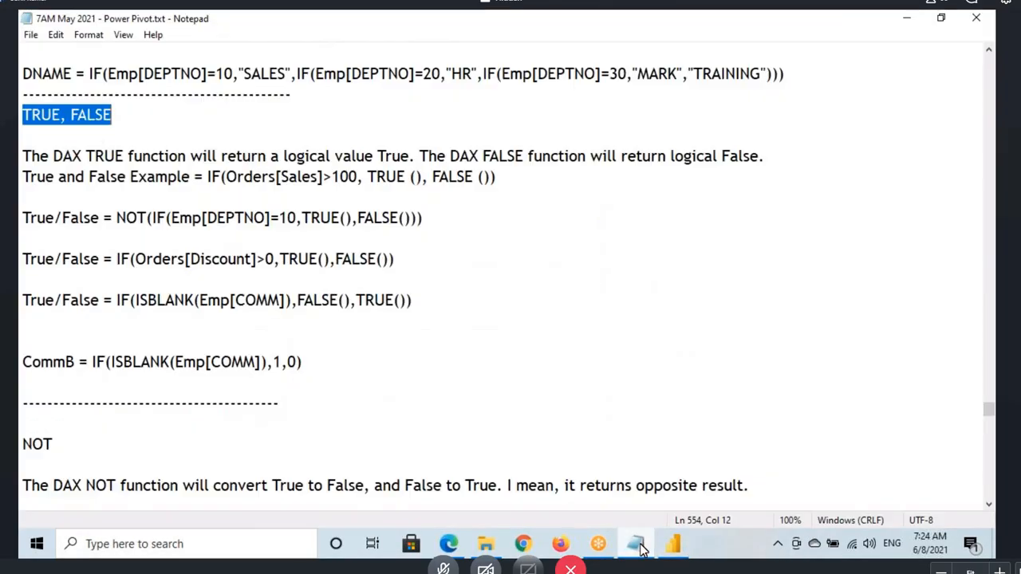
pyautogui.click(640, 548)
pyautogui.write('i')
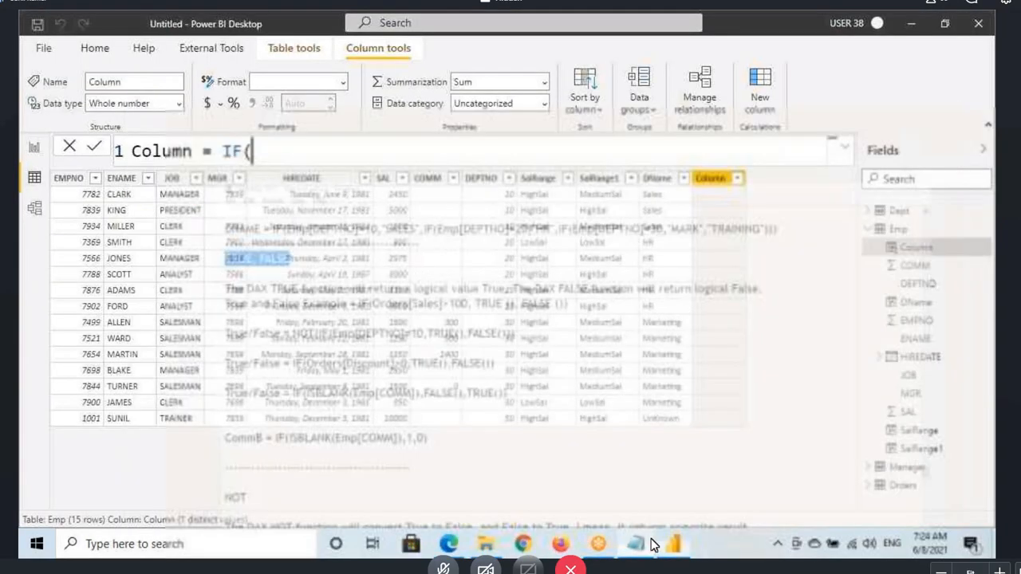
pyautogui.write('sb')
pyautogui.press('Tab')
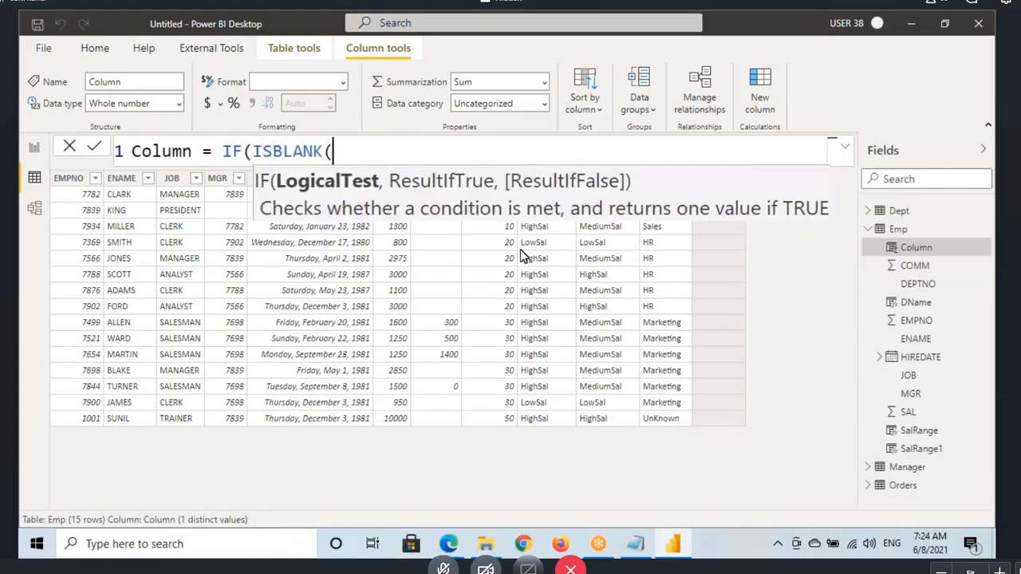
pyautogui.write('com')
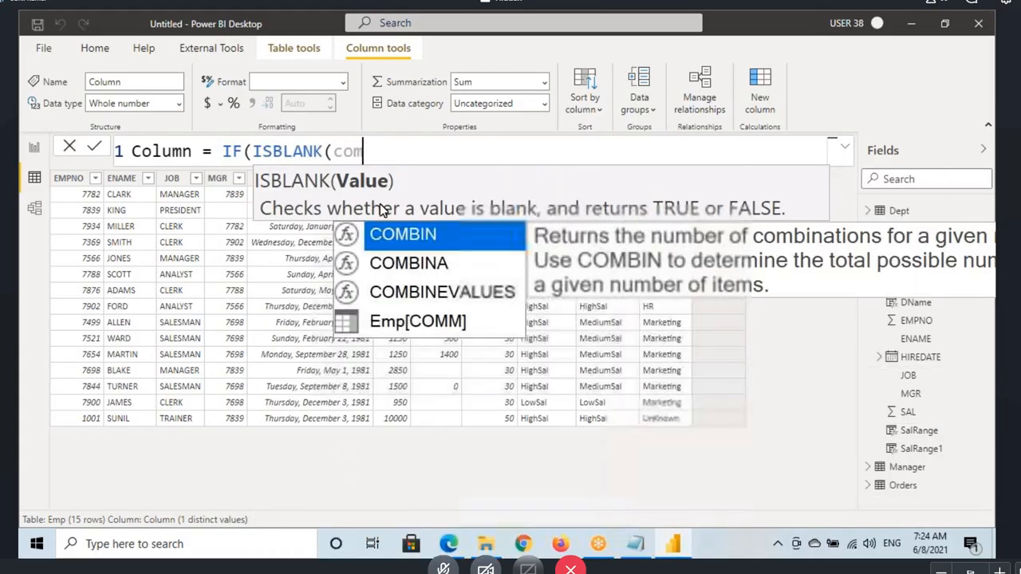
pyautogui.click(410, 321)
pyautogui.write(')')
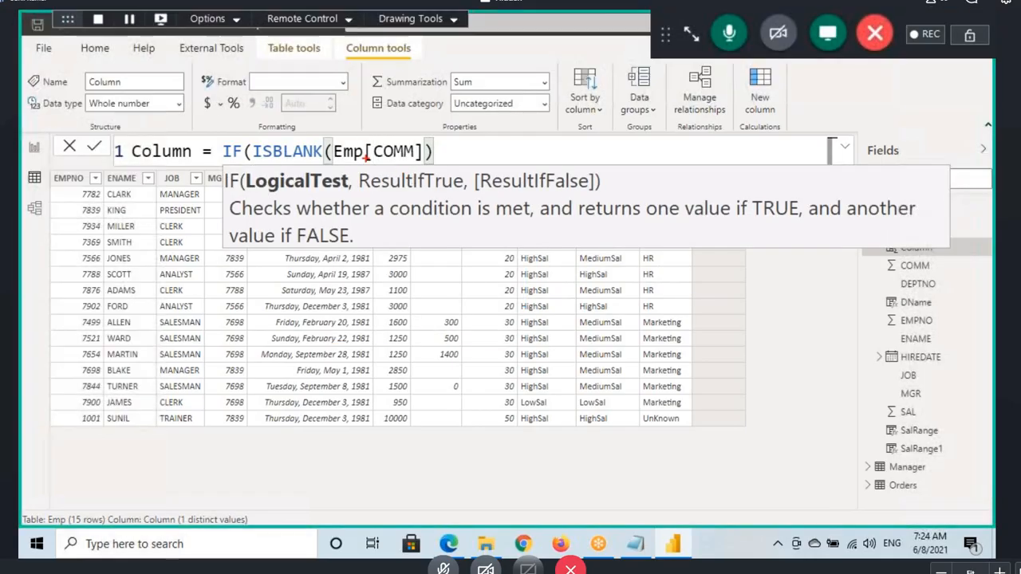
# Step: Annotate ISBLANK(Emp[COMM]) with underlines, a circle around COMM, and arrows to T and F, and clear the drawings
pyautogui.moveTo(255, 161)
pyautogui.mouseDown()
pyautogui.moveTo(322, 162)
pyautogui.moveTo(329, 90)
pyautogui.moveTo(345, 134)
pyautogui.mouseUp()
pyautogui.moveTo(356, 83); pyautogui.dragTo(409, 74)
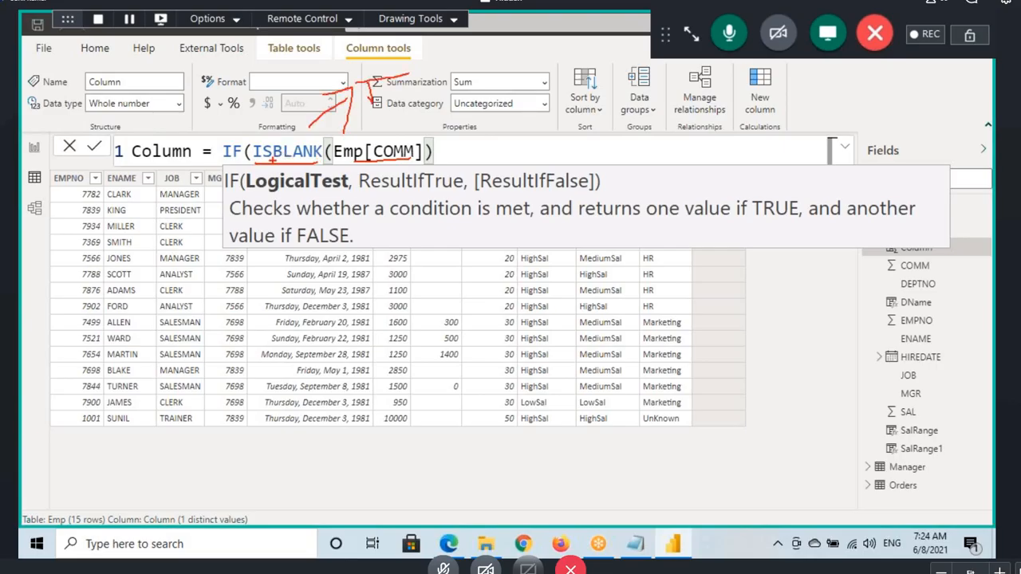
pyautogui.moveTo(272, 161); pyautogui.dragTo(421, 160)
pyautogui.moveTo(361, 161); pyautogui.dragTo(366, 145)
pyautogui.moveTo(410, 133)
pyautogui.mouseDown()
pyautogui.moveTo(439, 114)
pyautogui.moveTo(499, 113)
pyautogui.mouseUp()
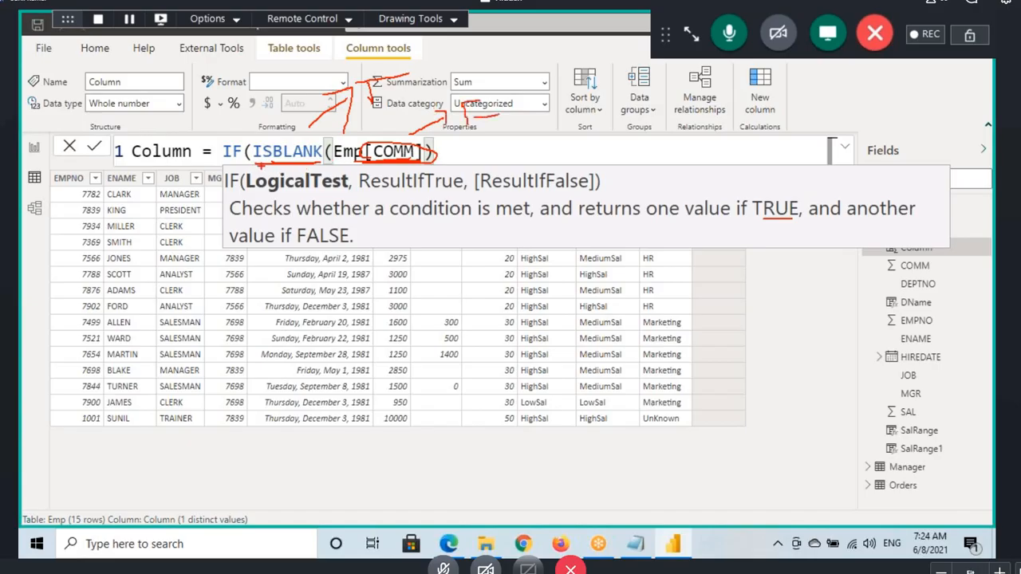
pyautogui.moveTo(255, 164)
pyautogui.mouseDown()
pyautogui.moveTo(313, 161)
pyautogui.moveTo(367, 180)
pyautogui.moveTo(370, 164)
pyautogui.mouseUp()
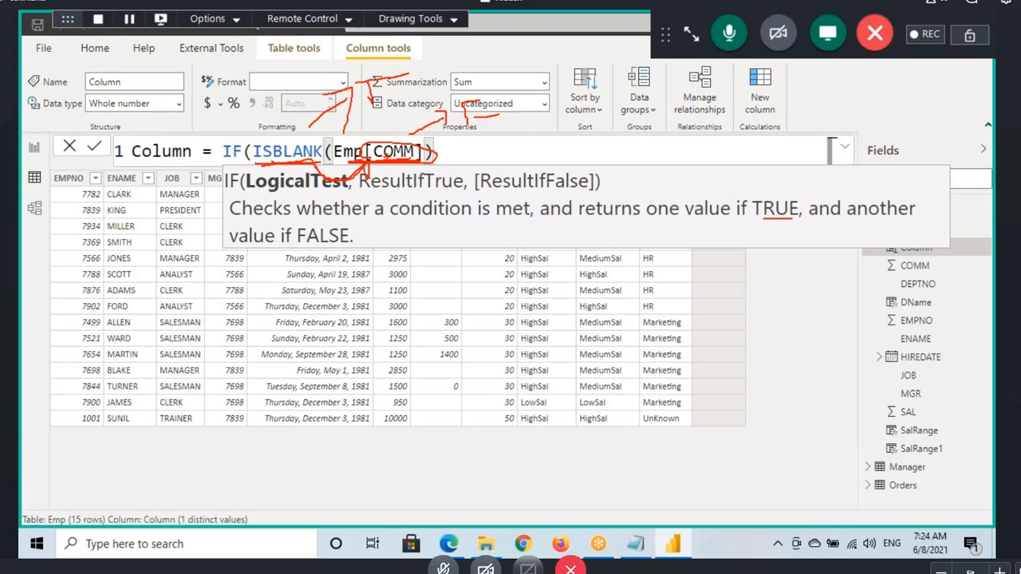
pyautogui.moveTo(399, 78)
pyautogui.mouseDown()
pyautogui.moveTo(432, 80)
pyautogui.moveTo(452, 62)
pyautogui.mouseUp()
pyautogui.moveTo(369, 164)
pyautogui.mouseDown()
pyautogui.moveTo(343, 139)
pyautogui.moveTo(383, 167)
pyautogui.mouseUp()
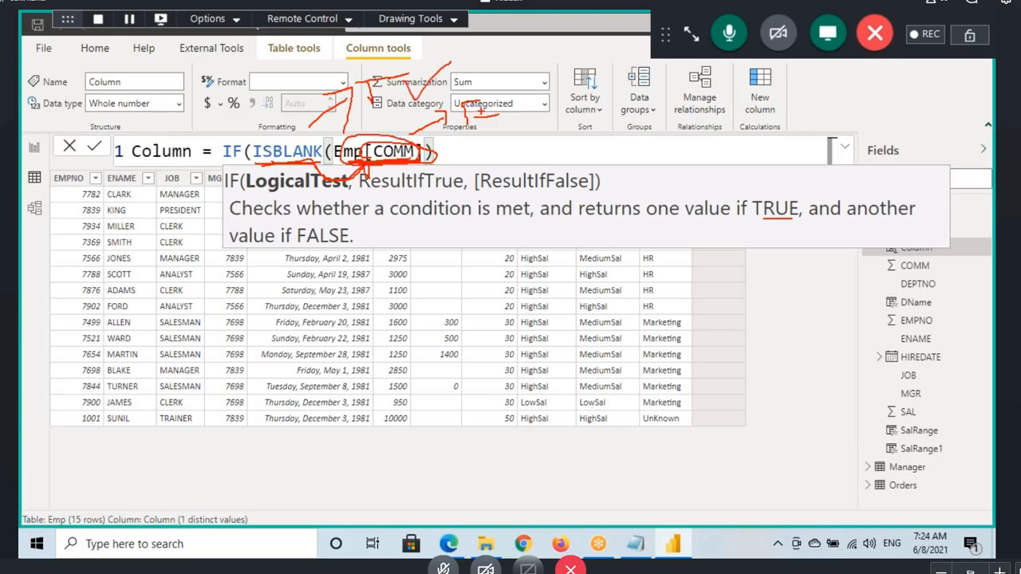
pyautogui.moveTo(465, 103)
pyautogui.mouseDown()
pyautogui.moveTo(491, 103)
pyautogui.moveTo(492, 112)
pyautogui.mouseUp()
pyautogui.press('Escape')
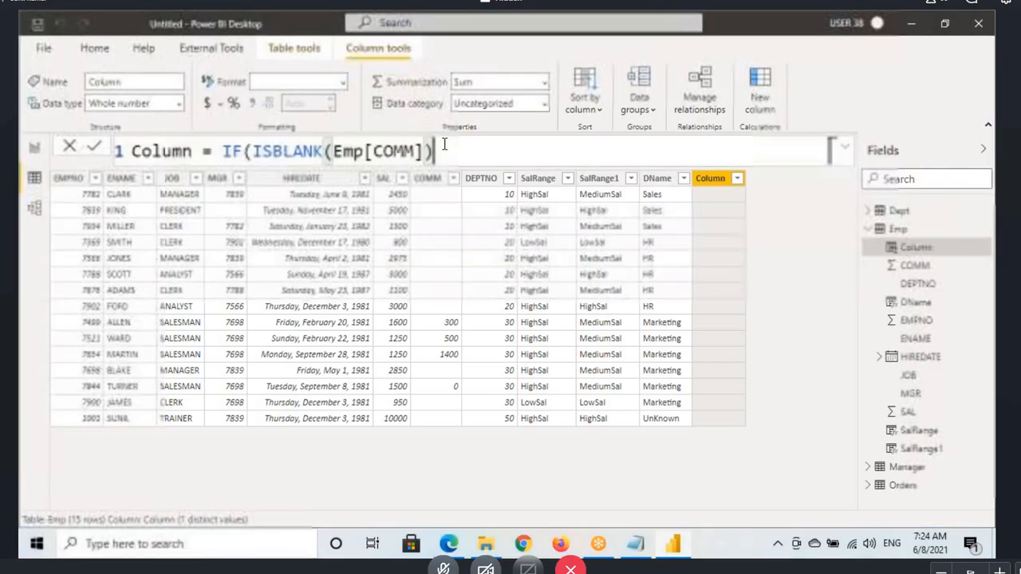
# Step: Complete the formula with 0 for true and 1 for false, giving IF(ISBLANK(Emp[COMM]),0,1), and commit it
pyautogui.write(',')
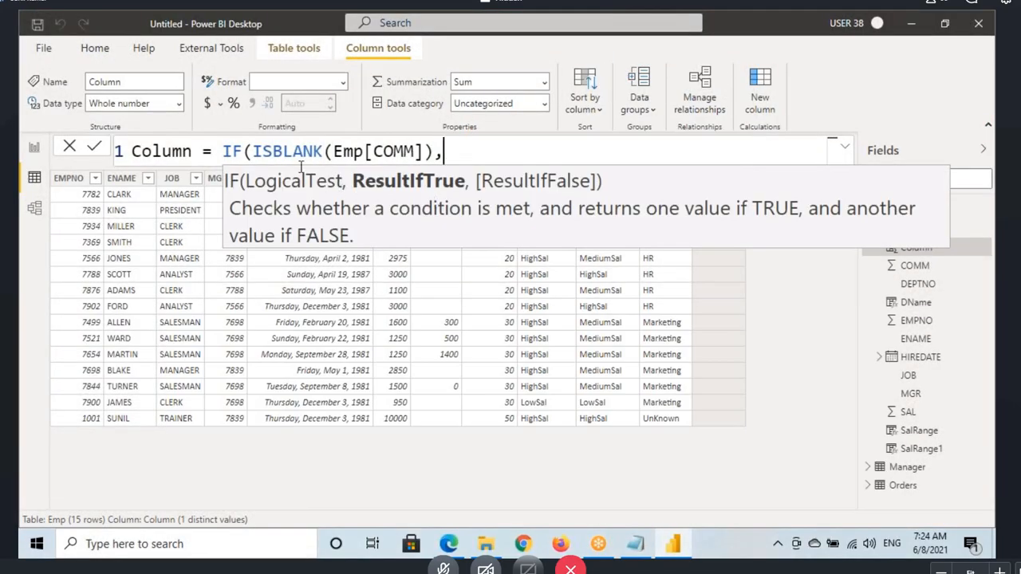
pyautogui.click(295, 152)
pyautogui.click(460, 150)
pyautogui.write('0,')
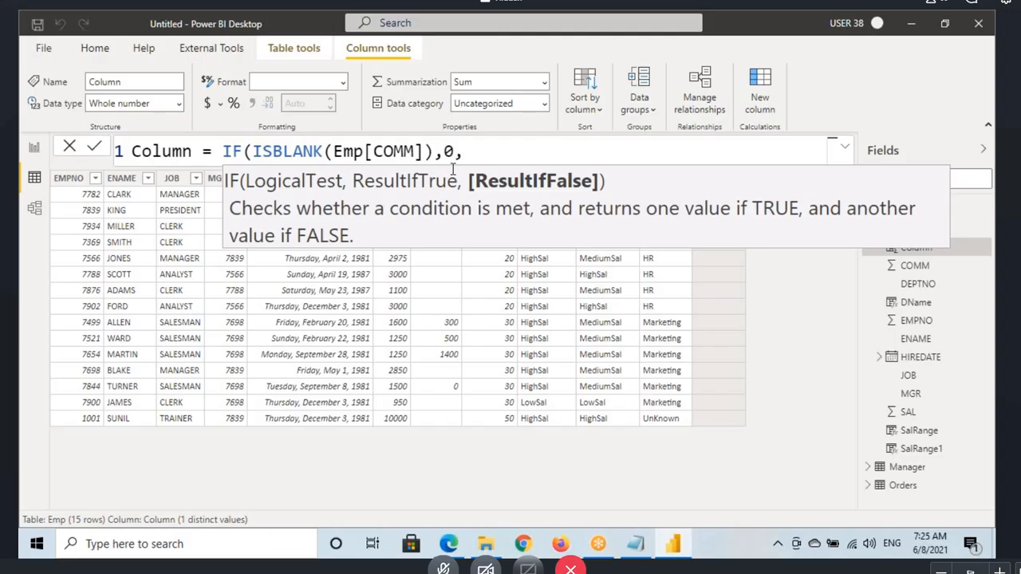
pyautogui.write('1)')
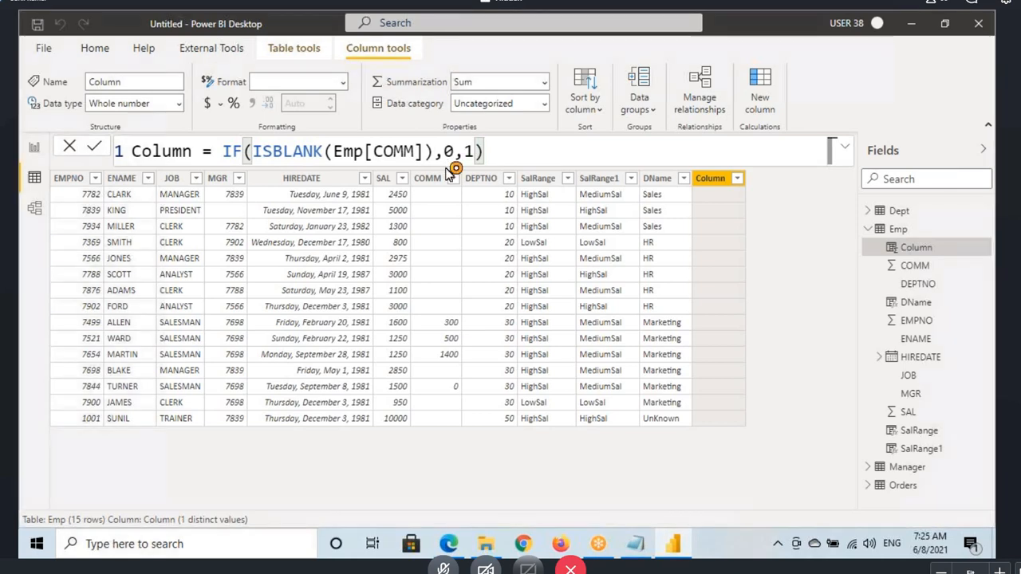
pyautogui.press('Return')
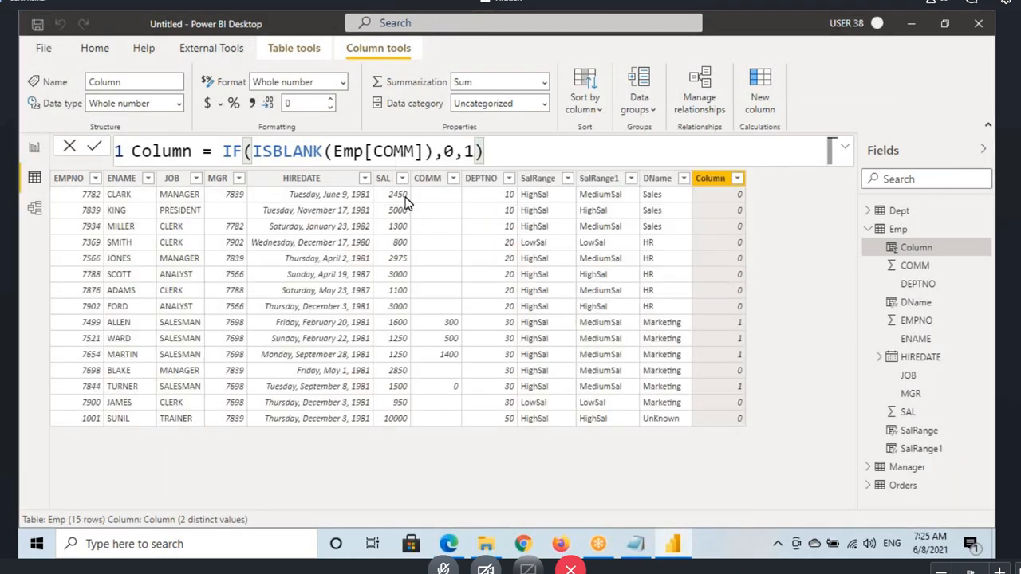
# Step: Box the first run of 0s and the 1s in the new column, underline COMM's 500, and mark the ISBLANK test with F
pyautogui.moveTo(718, 185); pyautogui.dragTo(761, 318)
pyautogui.moveTo(436, 340); pyautogui.dragTo(473, 338)
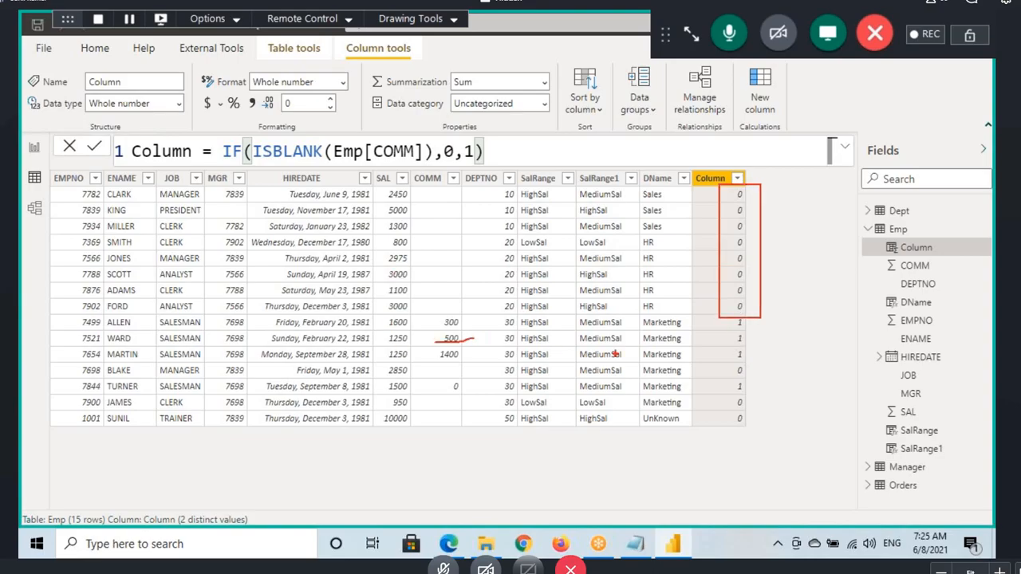
pyautogui.moveTo(726, 316); pyautogui.dragTo(750, 365)
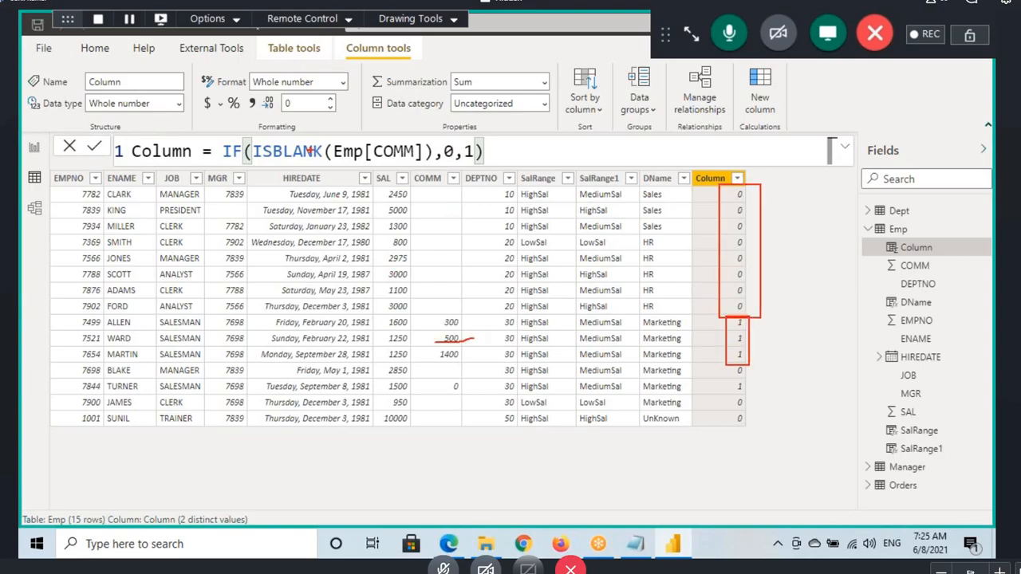
pyautogui.moveTo(271, 166)
pyautogui.mouseDown()
pyautogui.moveTo(423, 166)
pyautogui.moveTo(328, 156)
pyautogui.moveTo(374, 177)
pyautogui.moveTo(292, 203)
pyautogui.mouseUp()
pyautogui.moveTo(290, 127)
pyautogui.mouseDown()
pyautogui.moveTo(288, 99)
pyautogui.moveTo(353, 74)
pyautogui.mouseUp()
pyautogui.moveTo(348, 78)
pyautogui.mouseDown()
pyautogui.moveTo(398, 70)
pyautogui.moveTo(401, 90)
pyautogui.mouseUp()
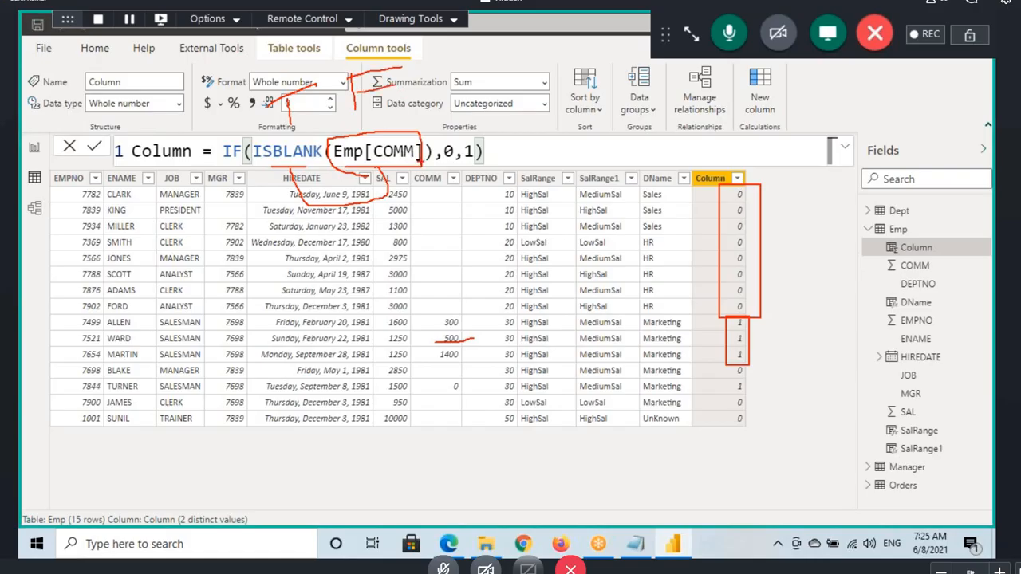
# Step: Compare the COMM column with the new column, its formula's 0 argument, and its data type
pyautogui.click(427, 179)
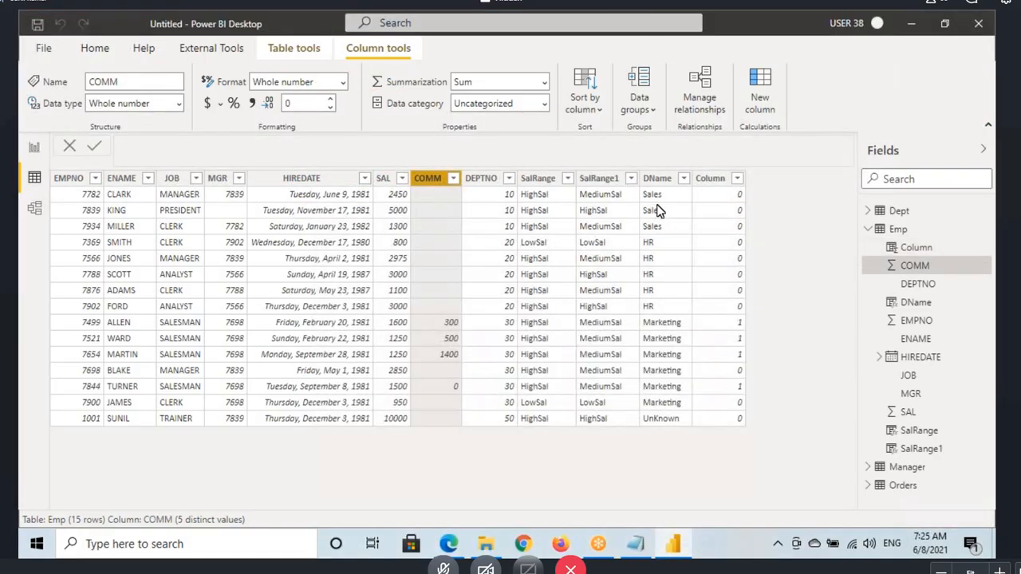
pyautogui.click(718, 180)
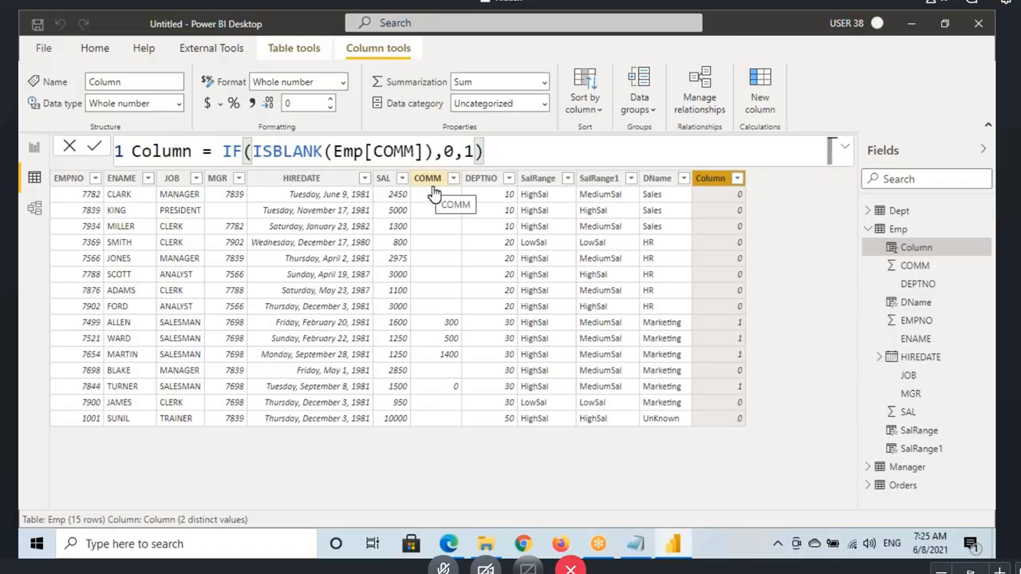
pyautogui.click(244, 152)
pyautogui.click(446, 151)
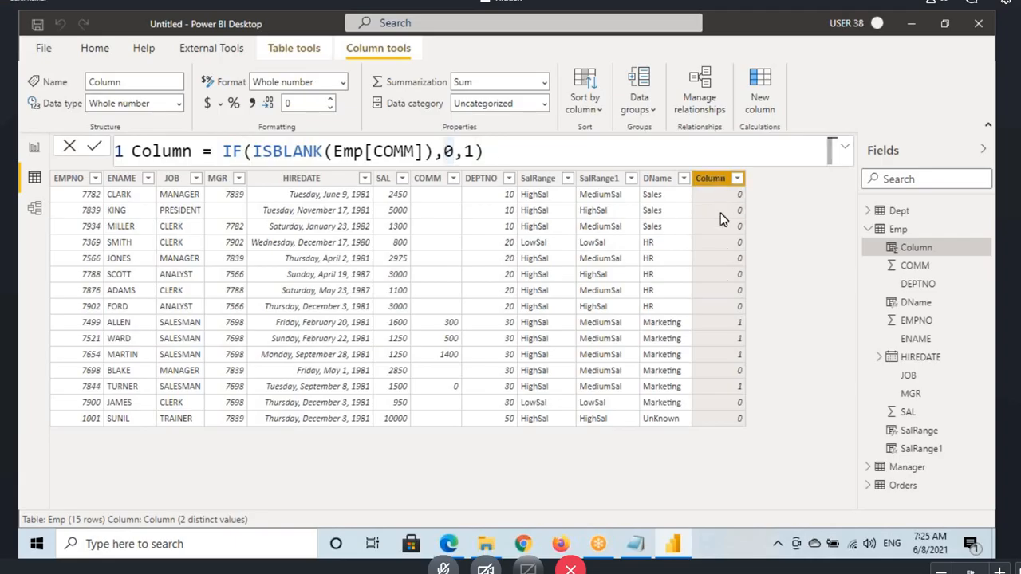
pyautogui.click(121, 102)
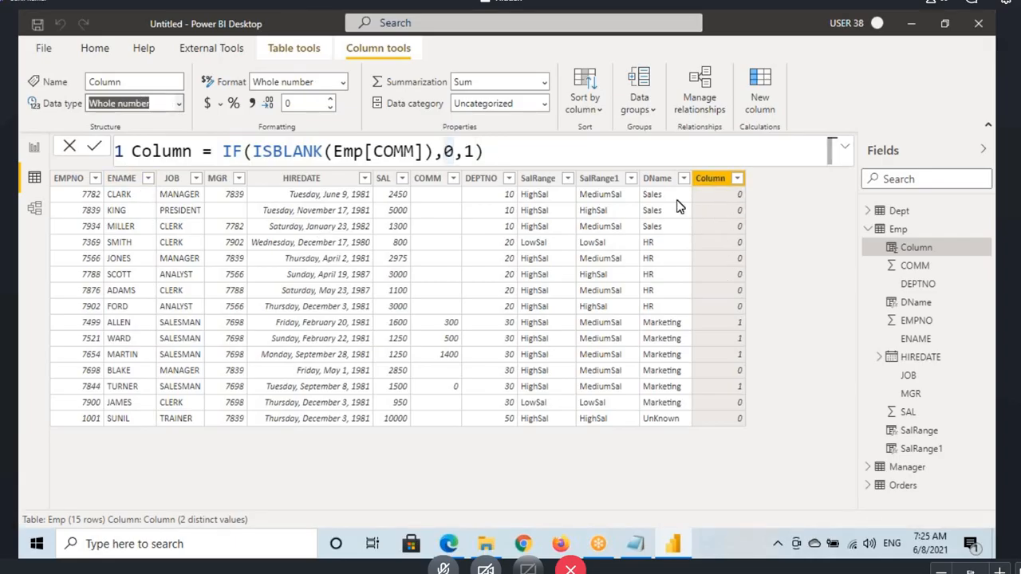
pyautogui.click(714, 185)
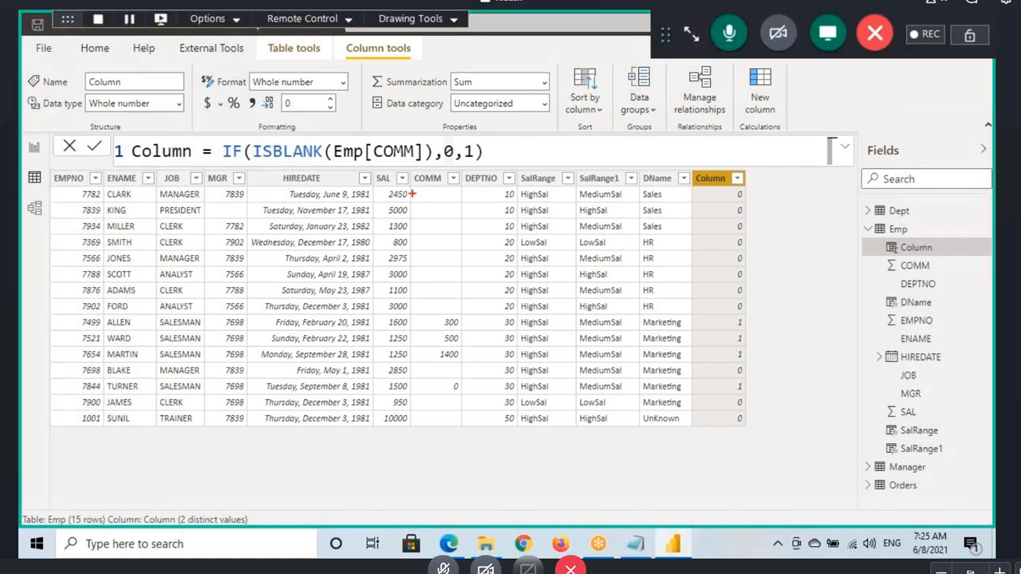
# Step: Annotate the first row's blank COMM cell, mark the ISBLANK test as T, and underline that row's 0 result
pyautogui.moveTo(315, 201)
pyautogui.mouseDown()
pyautogui.moveTo(390, 185)
pyautogui.moveTo(359, 213)
pyautogui.mouseUp()
pyautogui.moveTo(447, 189)
pyautogui.mouseDown()
pyautogui.moveTo(422, 185)
pyautogui.moveTo(450, 194)
pyautogui.mouseUp()
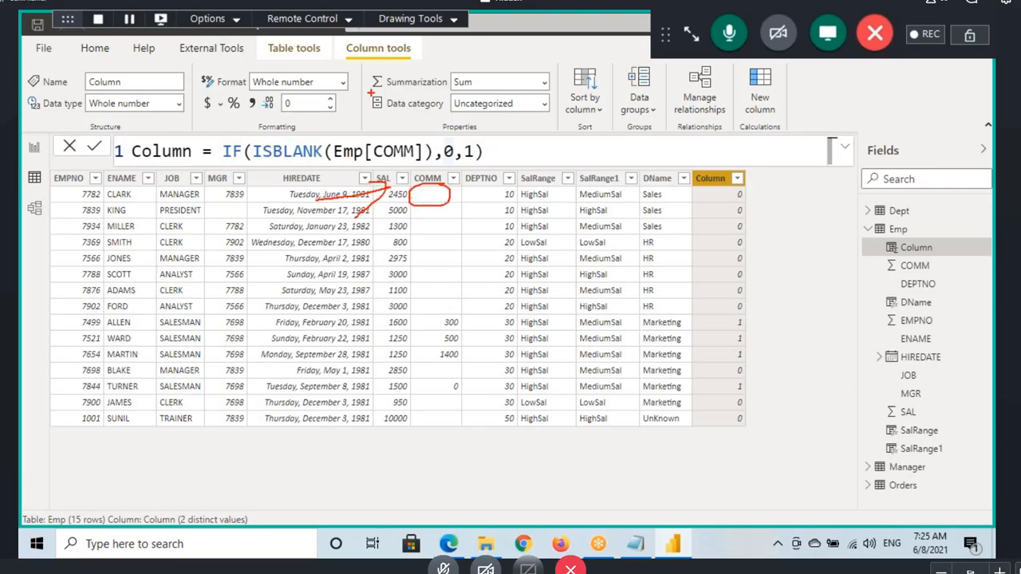
pyautogui.moveTo(370, 92)
pyautogui.mouseDown()
pyautogui.moveTo(371, 125)
pyautogui.moveTo(386, 120)
pyautogui.mouseUp()
pyautogui.moveTo(268, 163); pyautogui.dragTo(386, 159)
pyautogui.moveTo(316, 111)
pyautogui.mouseDown()
pyautogui.moveTo(320, 138)
pyautogui.moveTo(336, 105)
pyautogui.mouseUp()
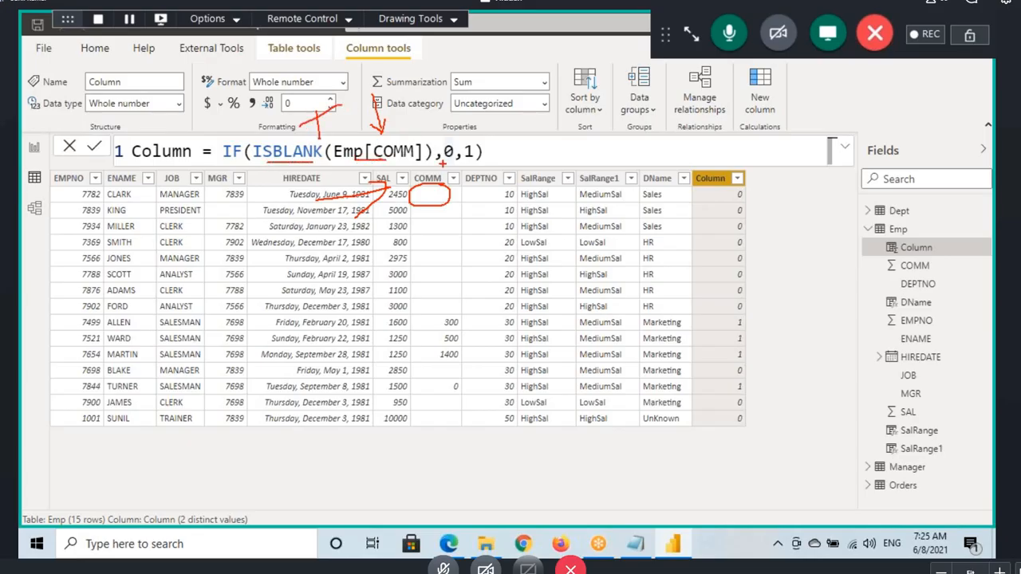
pyautogui.moveTo(708, 201); pyautogui.dragTo(778, 202)
# Step: Draw an arrow to the row with COMM 300, write 300 and F above the formula, and link ISBLANK to 1
pyautogui.moveTo(321, 323); pyautogui.dragTo(374, 324)
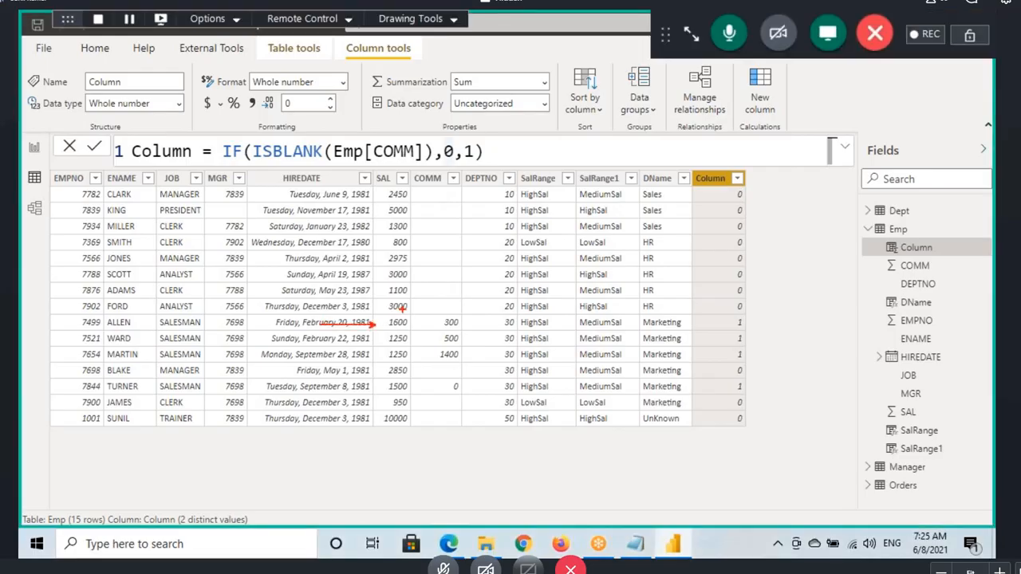
pyautogui.moveTo(342, 125); pyautogui.dragTo(371, 135)
pyautogui.moveTo(268, 165); pyautogui.dragTo(301, 165)
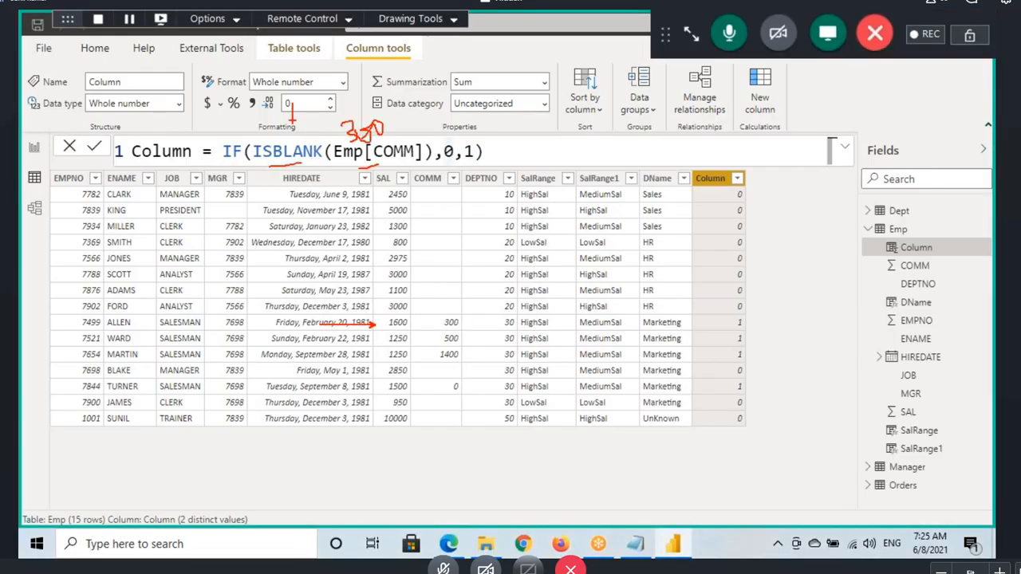
pyautogui.moveTo(295, 105); pyautogui.dragTo(311, 97)
pyautogui.moveTo(303, 169)
pyautogui.mouseDown()
pyautogui.moveTo(407, 217)
pyautogui.moveTo(474, 163)
pyautogui.mouseUp()
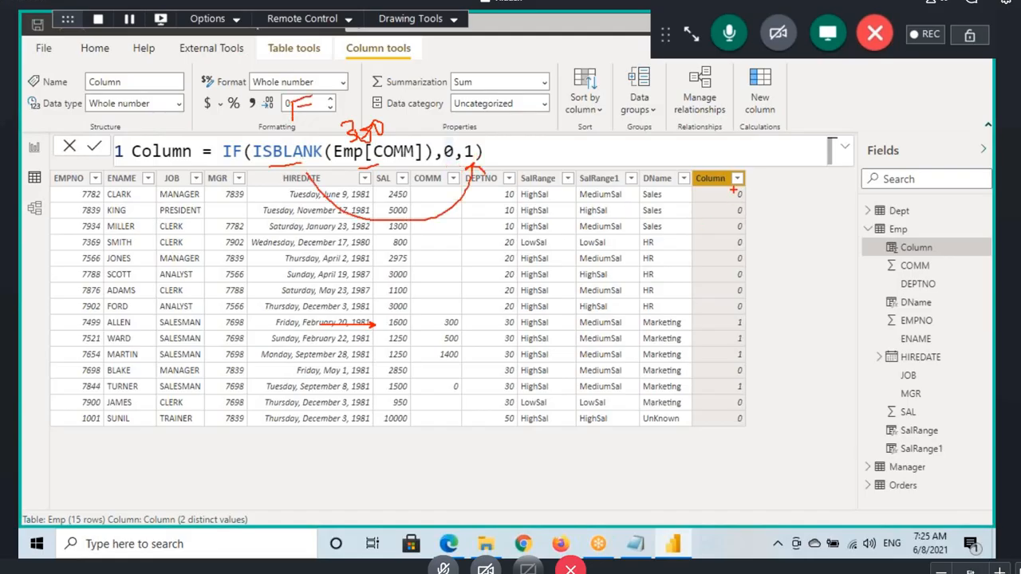
# Step: Box all the new column's values, write "True" beside them, and clear the drawings
pyautogui.moveTo(734, 190)
pyautogui.mouseDown()
pyautogui.moveTo(771, 307)
pyautogui.moveTo(774, 428)
pyautogui.mouseUp()
pyautogui.moveTo(719, 177); pyautogui.dragTo(709, 147)
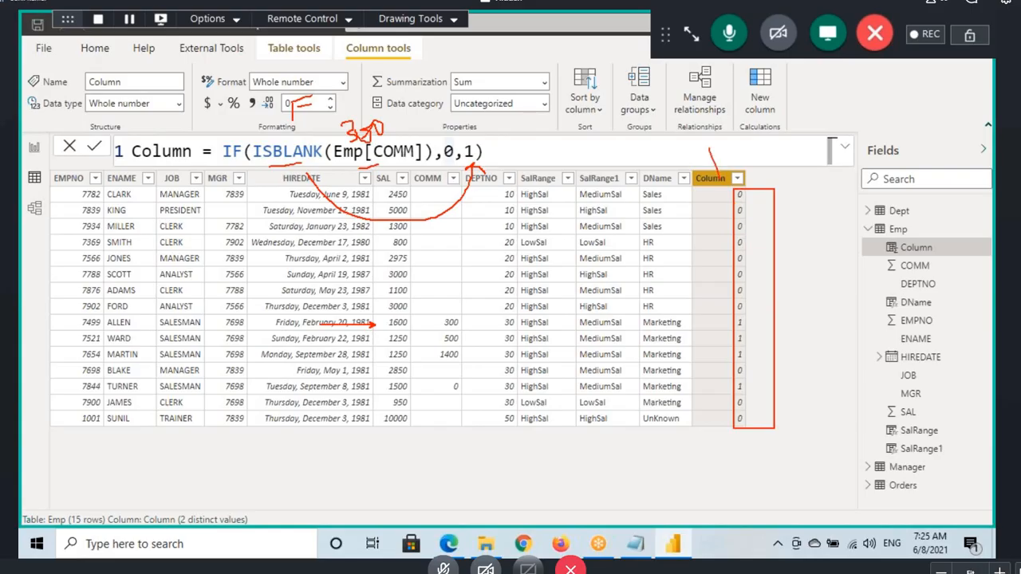
pyautogui.moveTo(767, 189); pyautogui.dragTo(790, 185)
pyautogui.moveTo(786, 196)
pyautogui.mouseDown()
pyautogui.moveTo(792, 180)
pyautogui.moveTo(839, 185)
pyautogui.mouseUp()
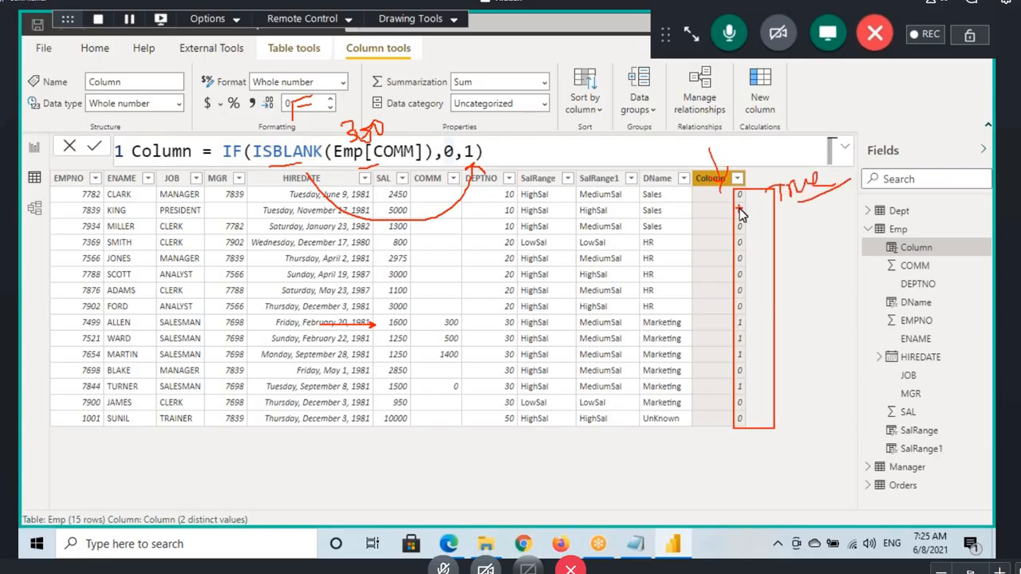
pyautogui.press('Escape')
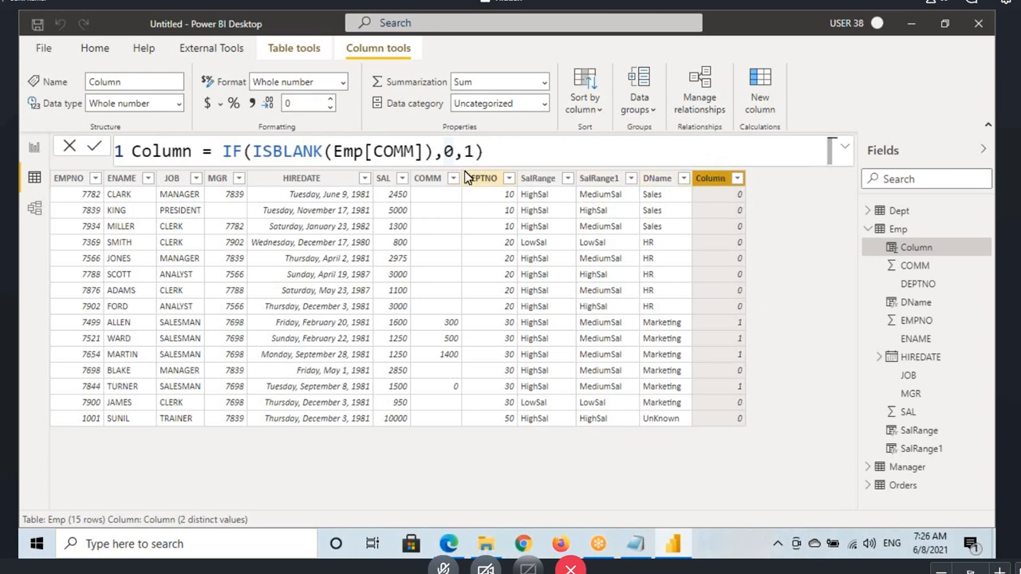
# Step: Remove the 0 and 1 results from the column's IF formula and enter FALSE() as its ResultIfTrue argument
pyautogui.click(493, 156)
pyautogui.write(')')
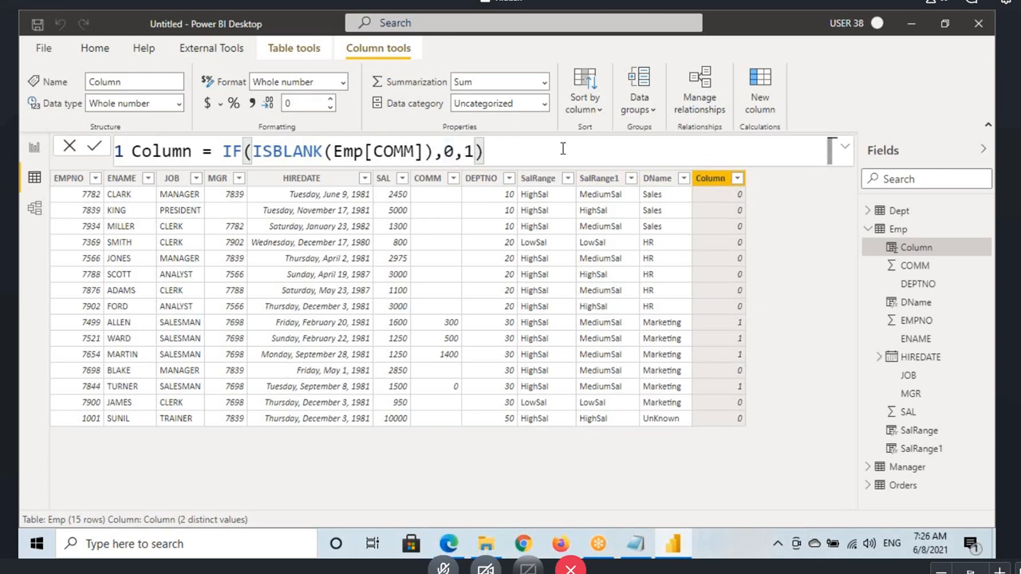
pyautogui.press('BackSpace')
pyautogui.press('BackSpace')
pyautogui.press('BackSpace')
pyautogui.press('BackSpace')
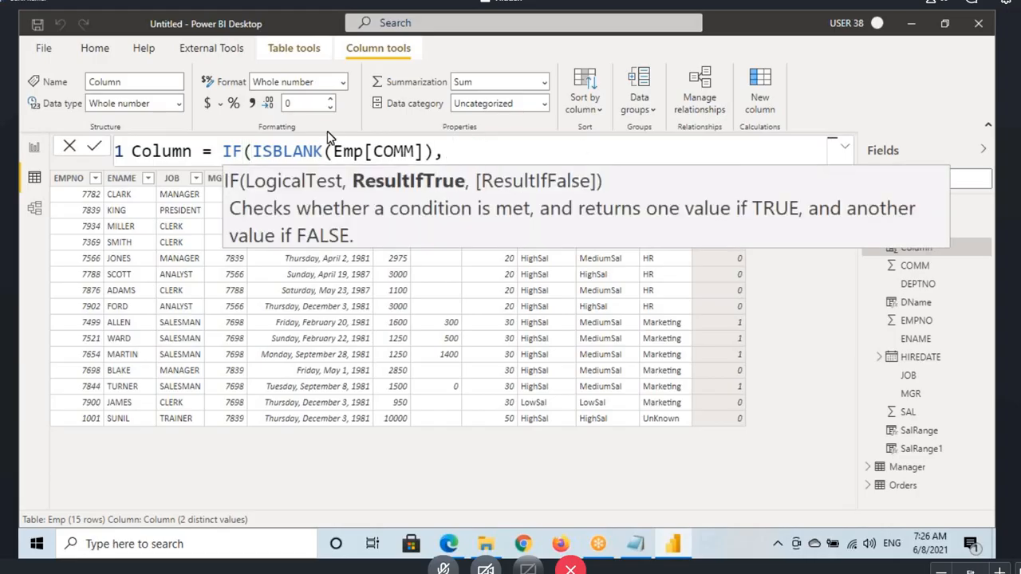
pyautogui.click(401, 151)
pyautogui.click(459, 152)
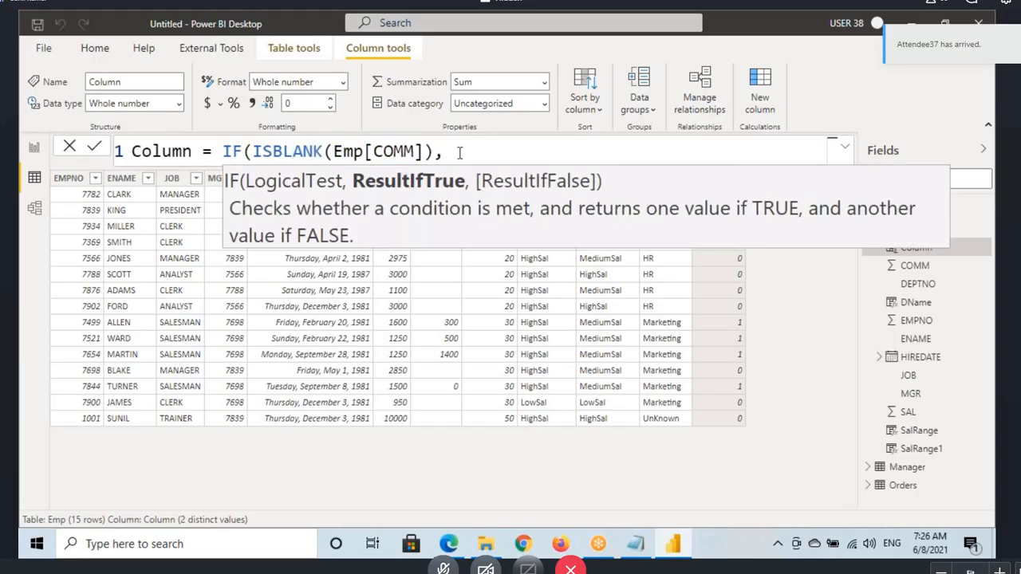
pyautogui.write('FA')
pyautogui.press('Tab')
pyautogui.write(')')
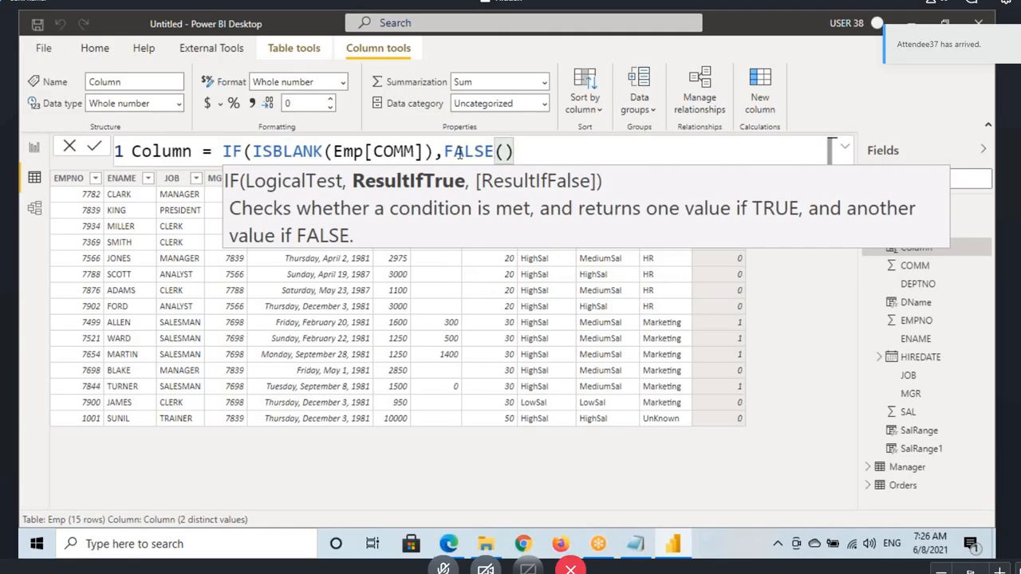
pyautogui.doubleClick(449, 154)
pyautogui.click(517, 153)
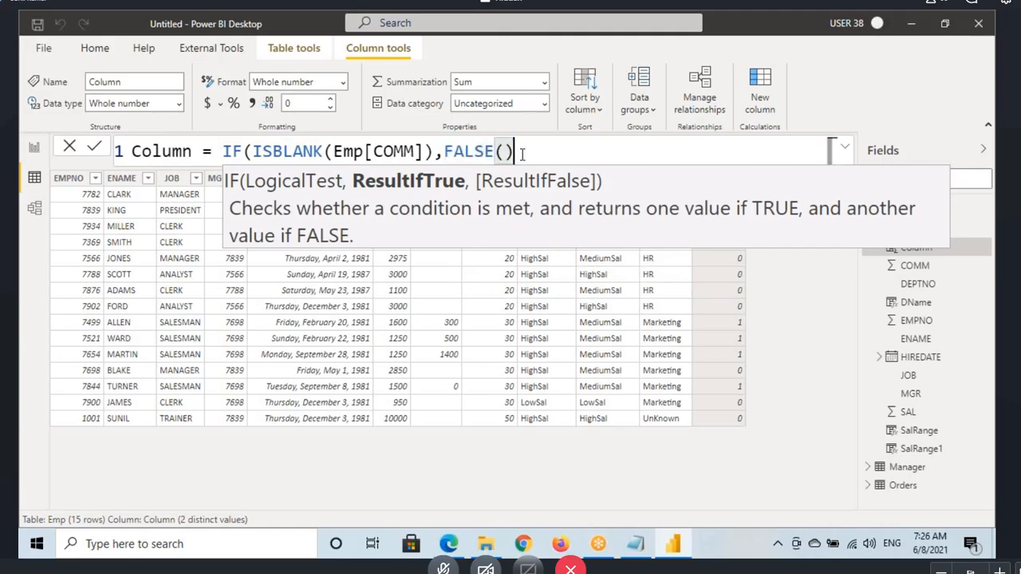
pyautogui.write(',')
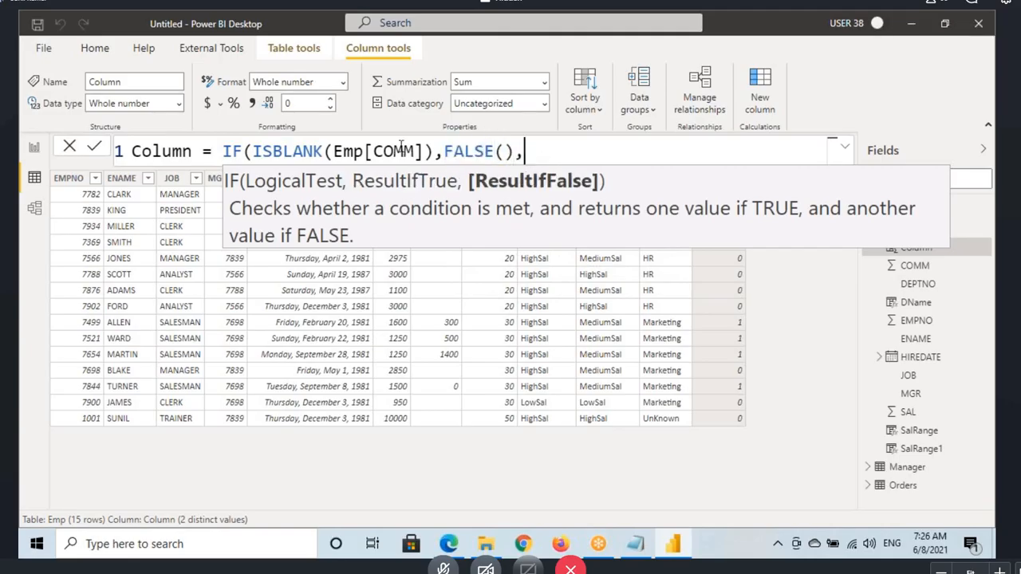
# Step: Enter TRUE() as the ResultIfFalse argument, close the IF formula, and apply it to the column
pyautogui.moveTo(287, 153); pyautogui.dragTo(457, 152)
pyautogui.click(523, 151)
pyautogui.write('tru')
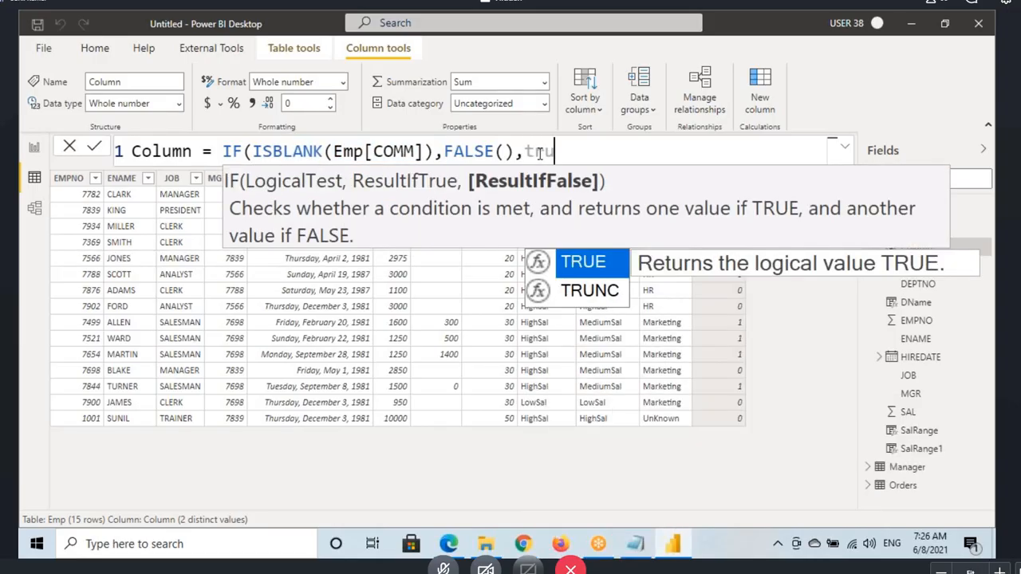
pyautogui.press('Tab')
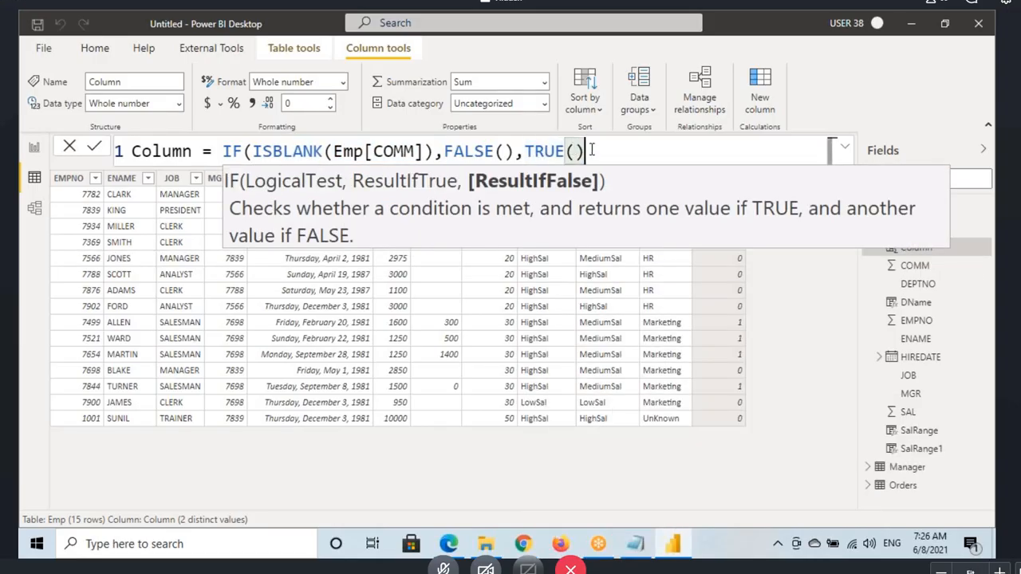
pyautogui.press('BackSpace')
pyautogui.press('BackSpace')
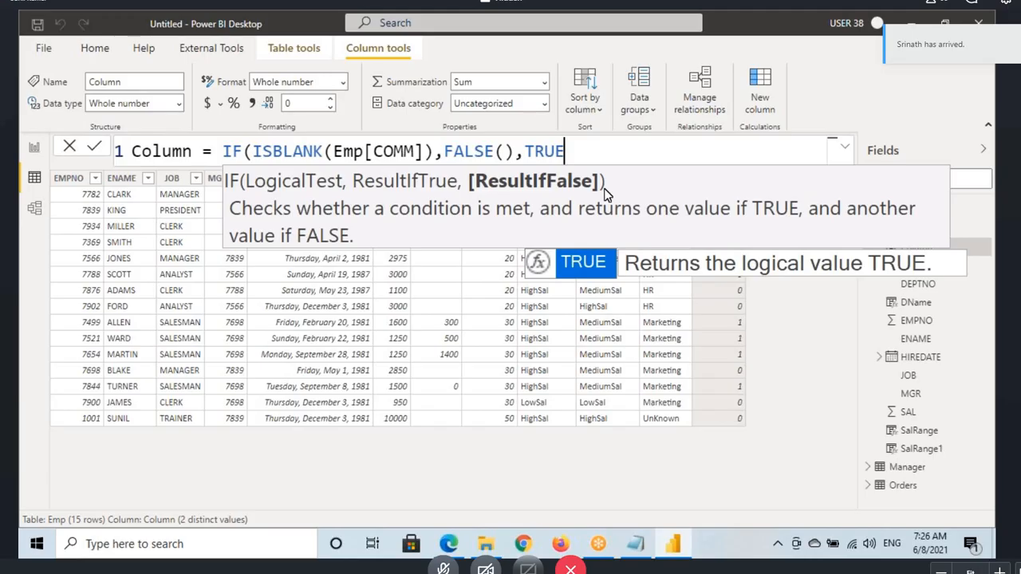
pyautogui.write('())')
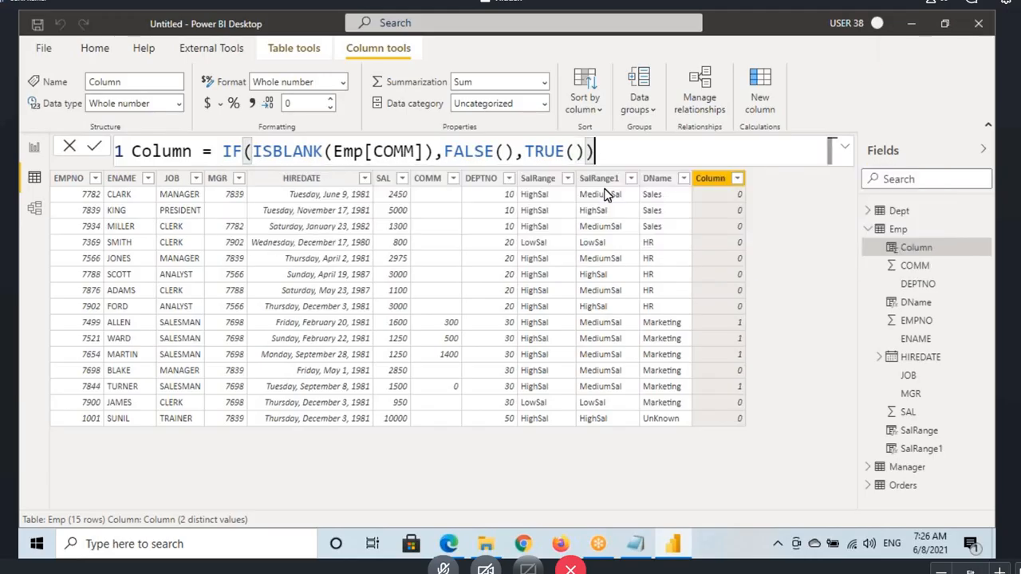
pyautogui.press('Return')
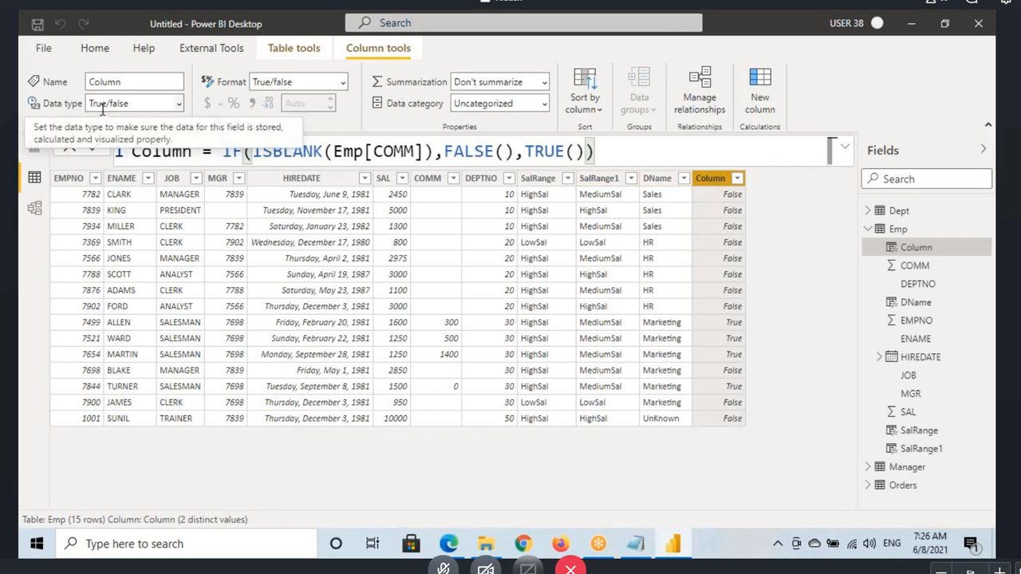
# Step: Box the new column's values, circle and tick its data type on screen, and clear the drawings
pyautogui.hotkey('ctrl', '2')
pyautogui.moveTo(713, 189)
pyautogui.mouseDown()
pyautogui.moveTo(781, 345)
pyautogui.moveTo(785, 442)
pyautogui.mouseUp()
pyautogui.moveTo(62, 113)
pyautogui.mouseDown()
pyautogui.moveTo(192, 101)
pyautogui.moveTo(46, 104)
pyautogui.mouseUp()
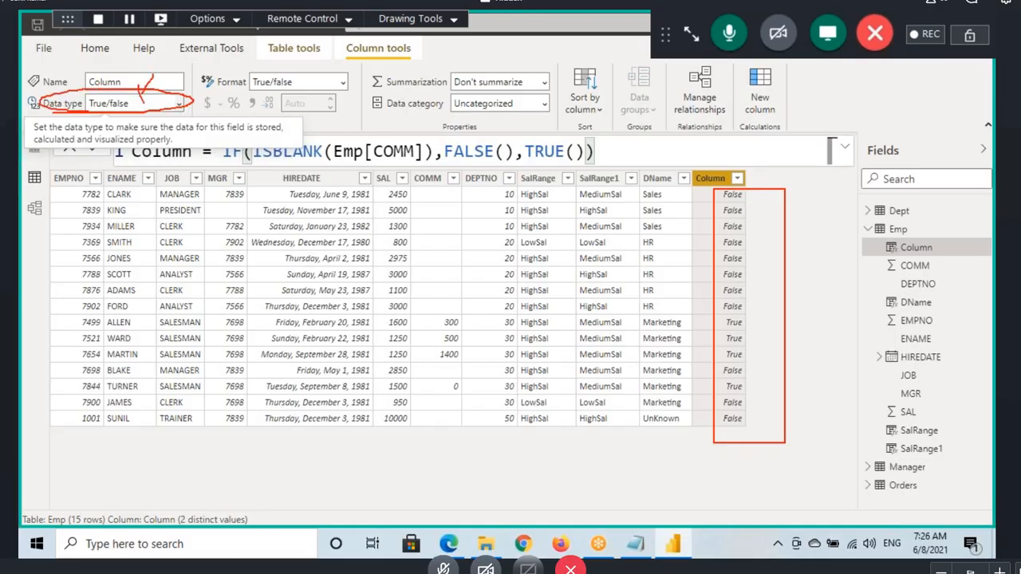
pyautogui.moveTo(164, 78); pyautogui.dragTo(137, 104)
pyautogui.press('Escape')
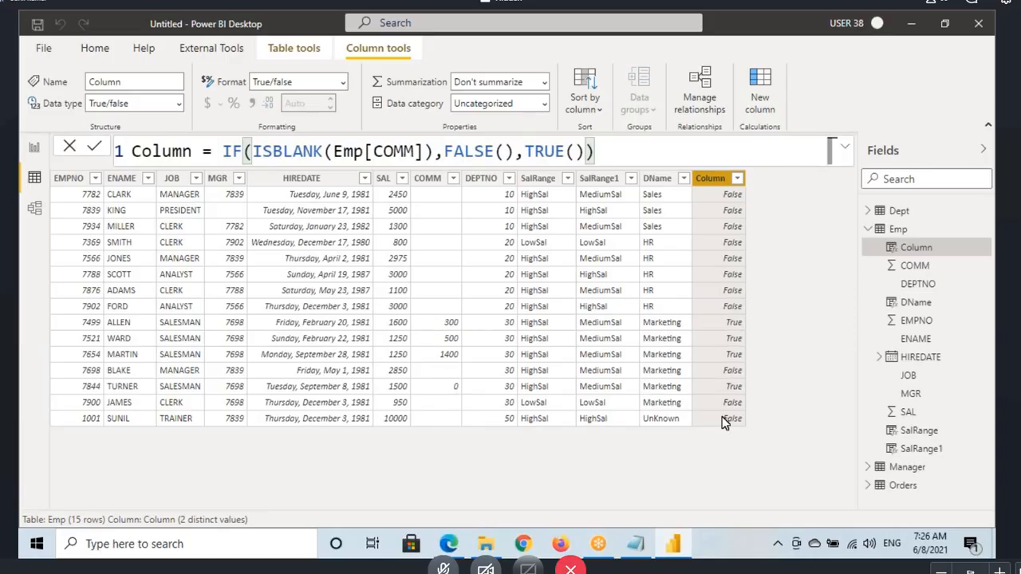
# Step: Highlight the NOT heading in the Notepad notes and return to Power BI Desktop
pyautogui.click(645, 544)
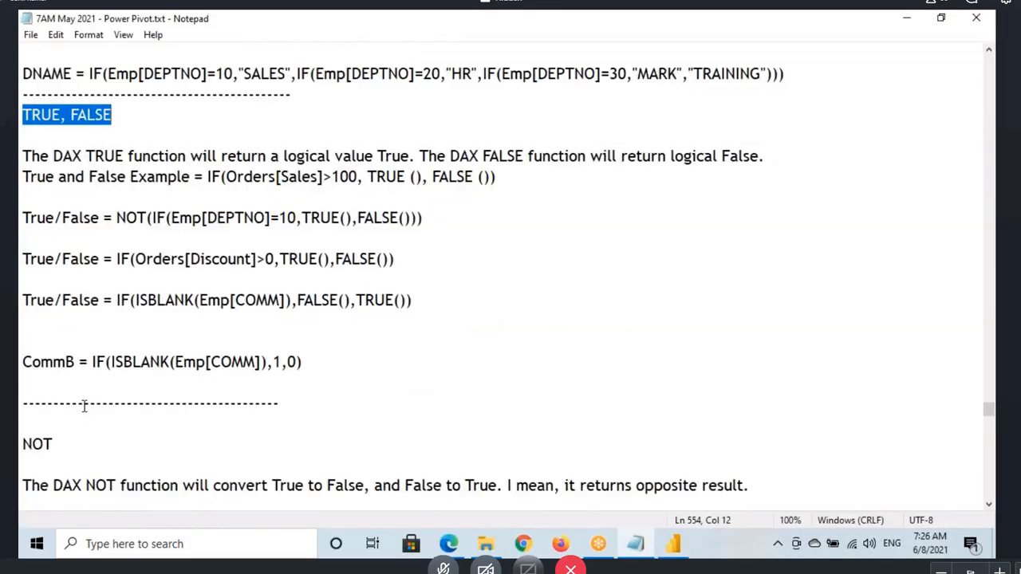
pyautogui.moveTo(55, 444); pyautogui.dragTo(23, 444)
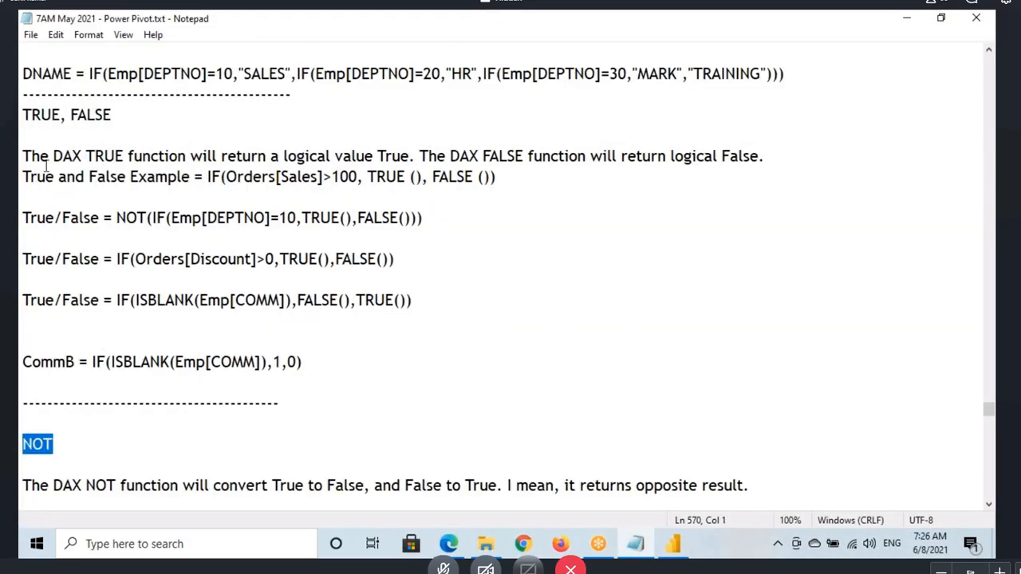
pyautogui.click(673, 544)
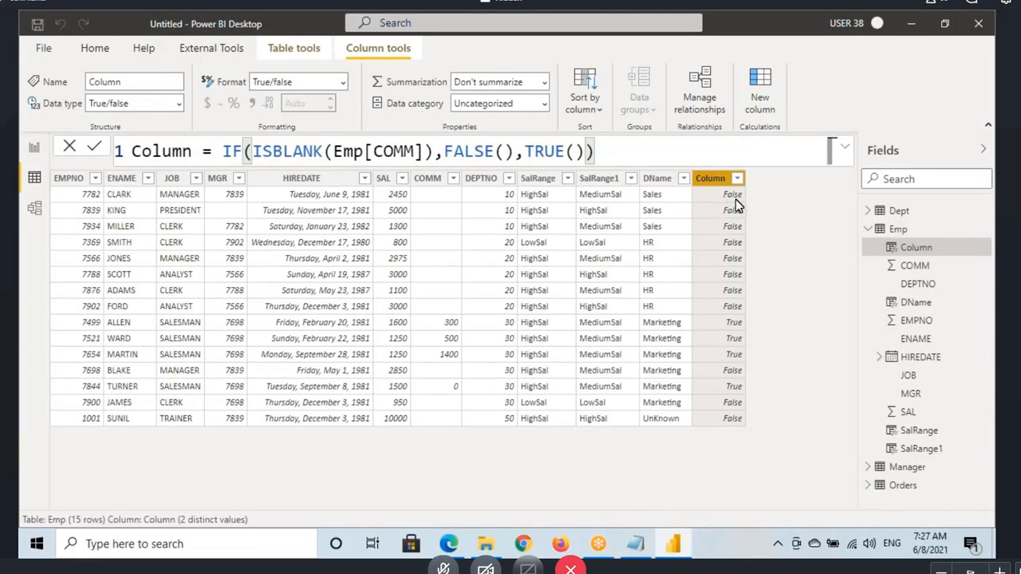
# Step: Draw an arrow beside the first row's False value, mark the True value in the COMM 500 row, and clear the drawings
pyautogui.moveTo(748, 189); pyautogui.dragTo(806, 189)
pyautogui.moveTo(815, 183); pyautogui.dragTo(818, 202)
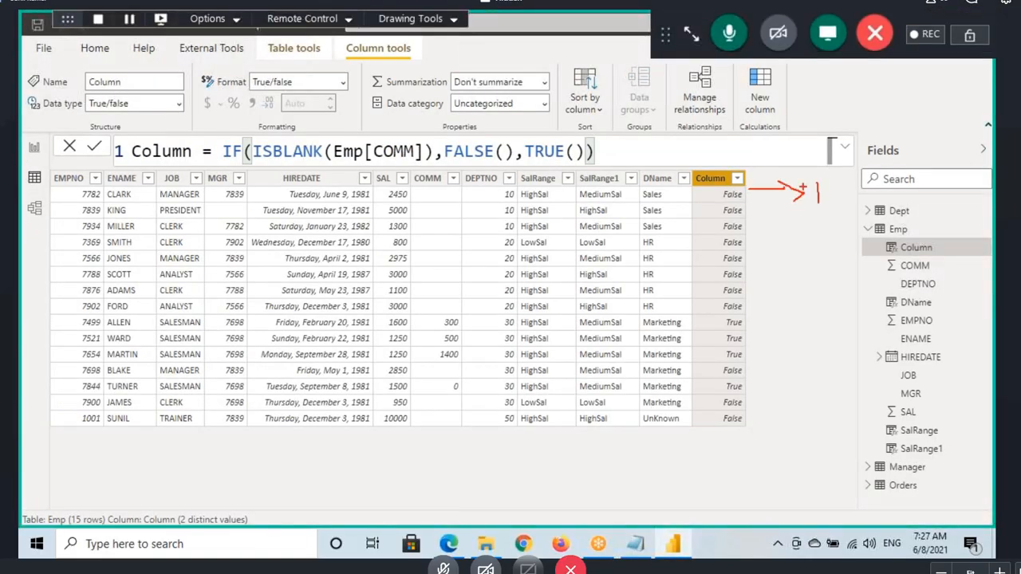
pyautogui.moveTo(747, 338); pyautogui.dragTo(779, 338)
pyautogui.press('Escape')
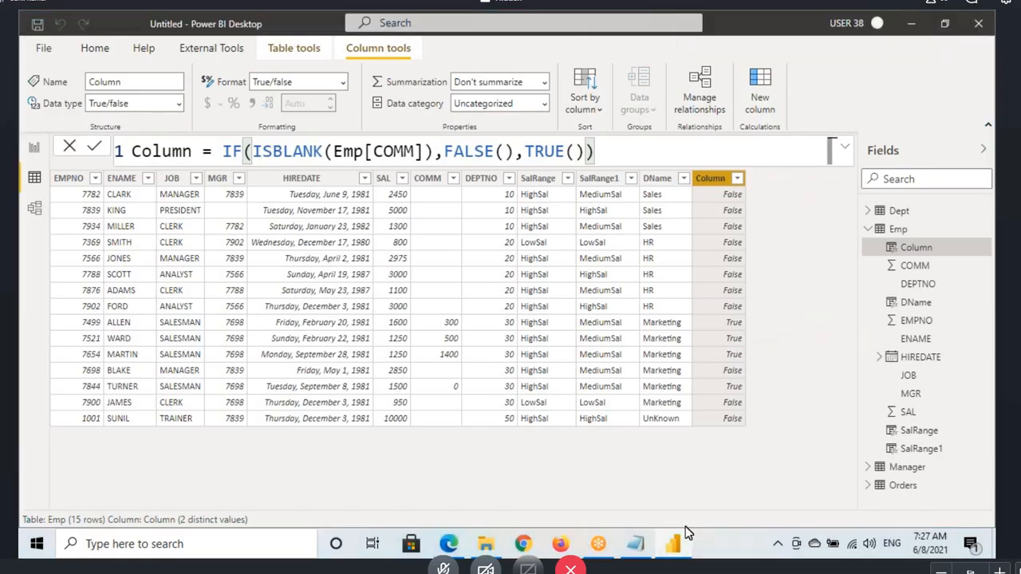
# Step: Switch to the Notepad notes and highlight the NOT description's words about converting True to False and False to True
pyautogui.click(638, 545)
pyautogui.scroll(-2, 175, 321)
pyautogui.moveTo(52, 363); pyautogui.dragTo(502, 366)
pyautogui.click(384, 365)
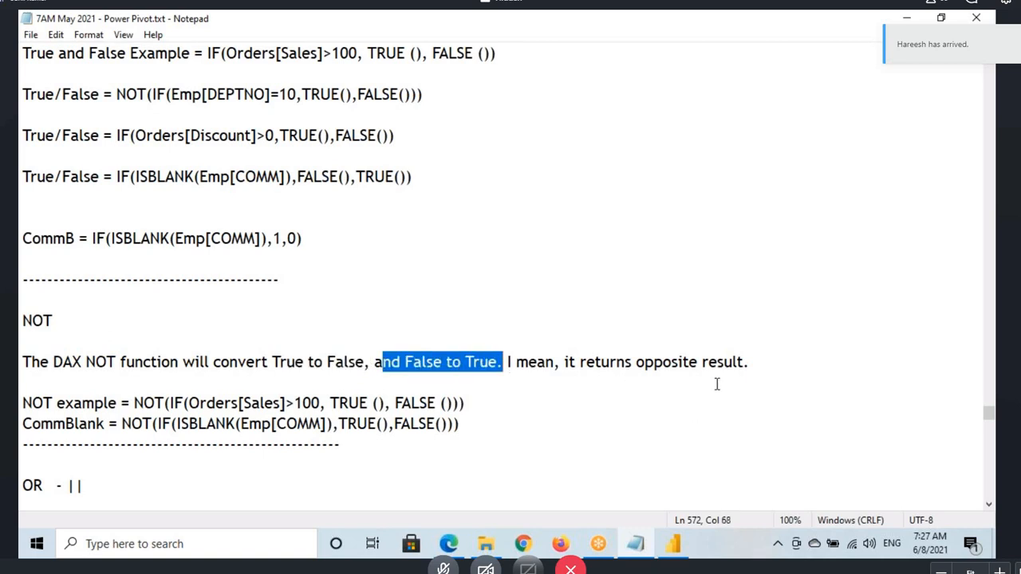
# Step: Switch to Power BI Desktop and wrap the column's whole IF formula in a NOT() function
pyautogui.click(673, 544)
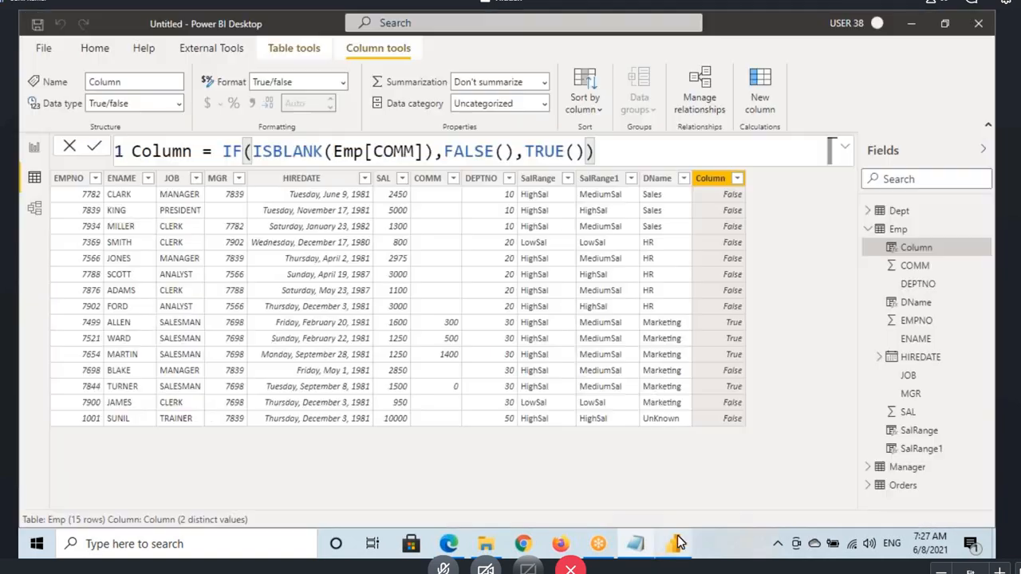
pyautogui.click(223, 151)
pyautogui.write('NOT(')
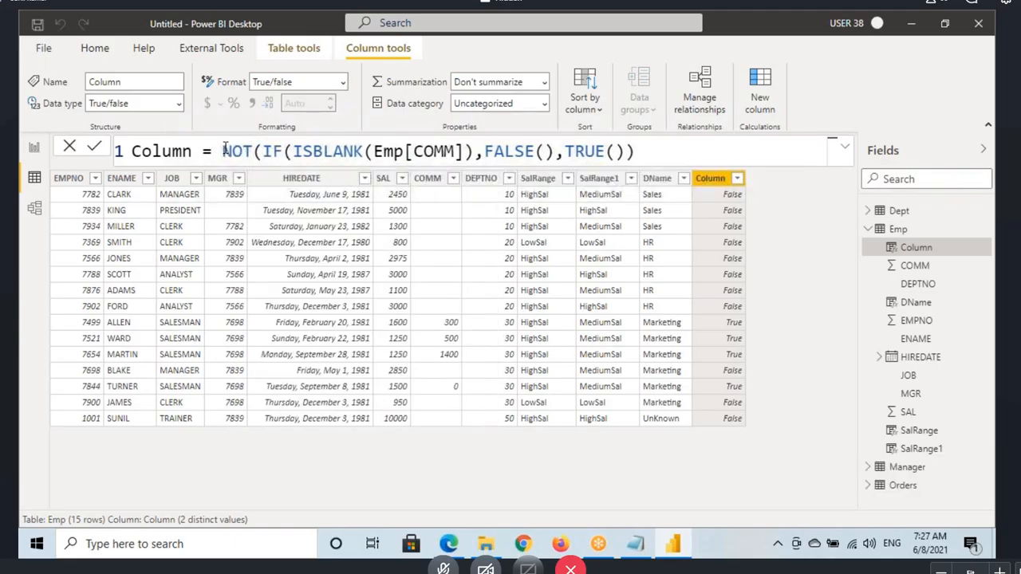
pyautogui.click(636, 148)
pyautogui.write(')')
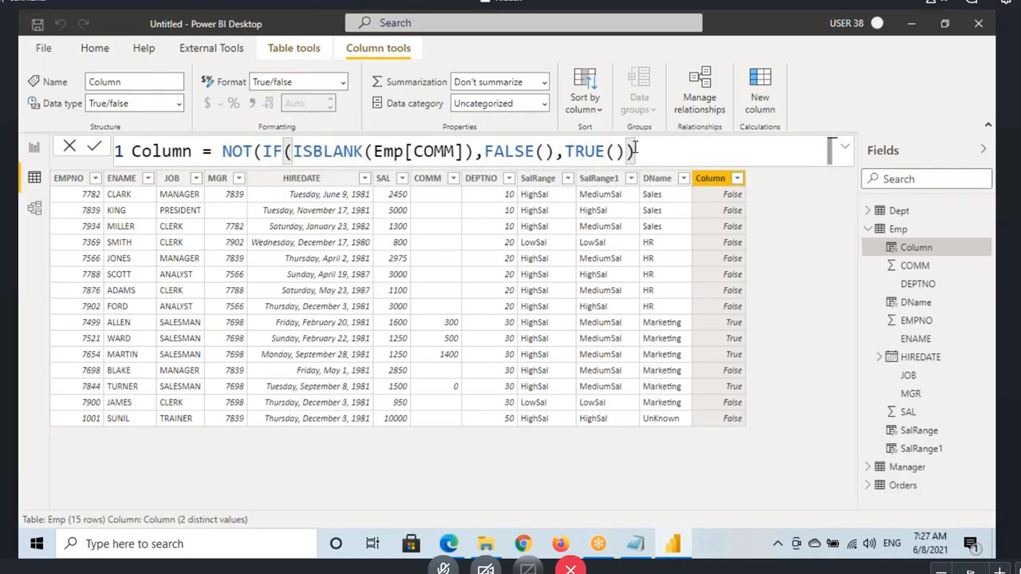
pyautogui.write(')')
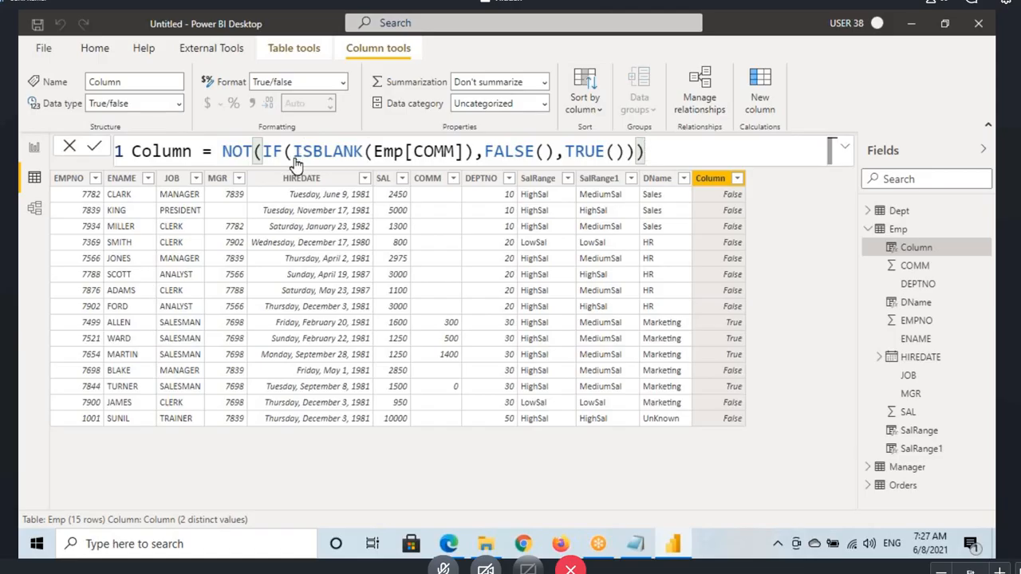
# Step: Underline the ISBLANK test, circle the COMM header, draw arrows to FALSE() and on to NOT, and clear the drawings
pyautogui.moveTo(302, 160)
pyautogui.mouseDown()
pyautogui.moveTo(435, 156)
pyautogui.moveTo(441, 193)
pyautogui.mouseUp()
pyautogui.moveTo(440, 144); pyautogui.dragTo(501, 132)
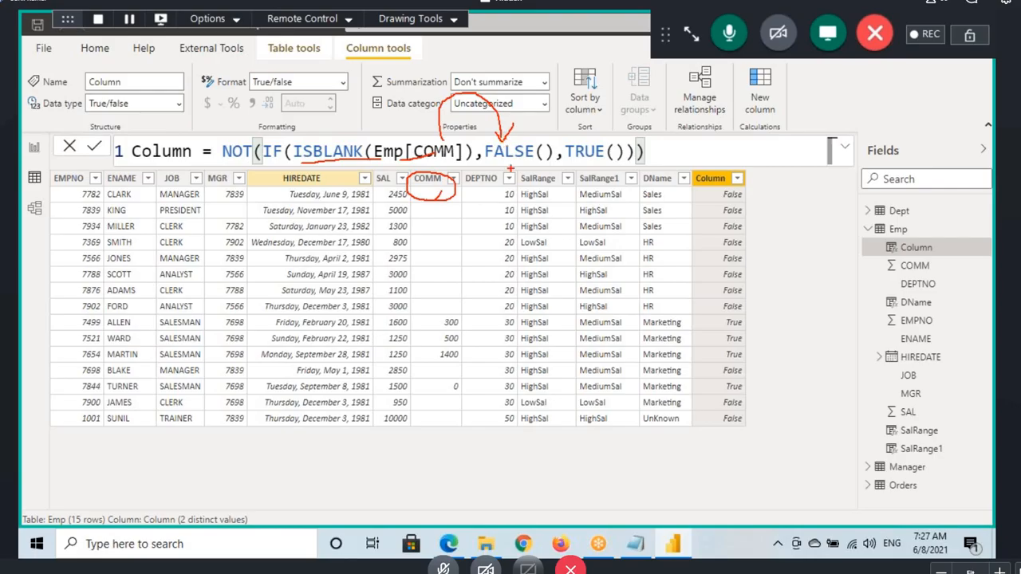
pyautogui.moveTo(528, 119)
pyautogui.mouseDown()
pyautogui.moveTo(552, 119)
pyautogui.moveTo(346, 84)
pyautogui.moveTo(229, 137)
pyautogui.mouseUp()
pyautogui.moveTo(231, 125)
pyautogui.mouseDown()
pyautogui.moveTo(228, 135)
pyautogui.moveTo(265, 140)
pyautogui.mouseUp()
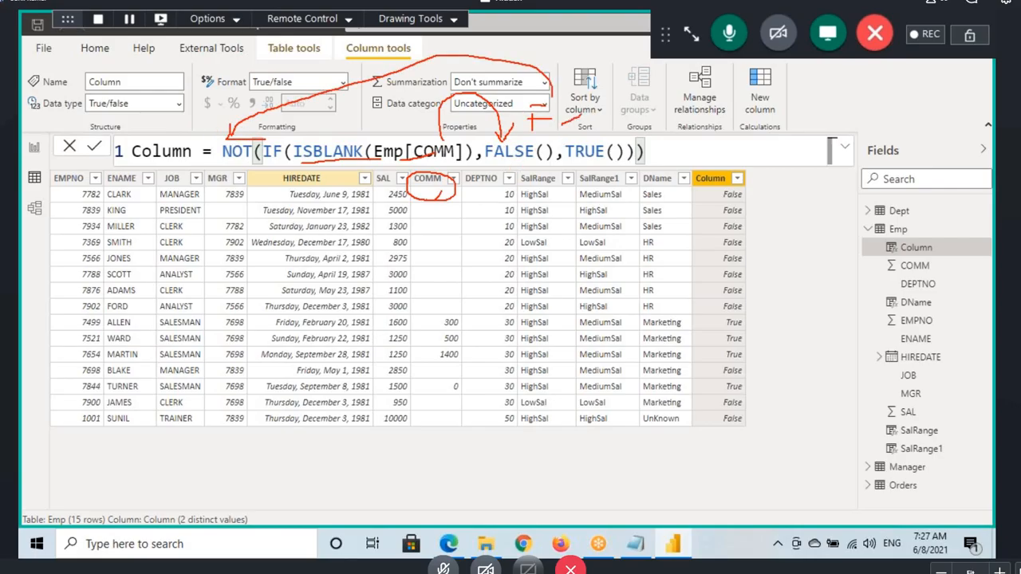
pyautogui.moveTo(568, 99)
pyautogui.mouseDown()
pyautogui.moveTo(590, 130)
pyautogui.moveTo(636, 99)
pyautogui.mouseUp()
pyautogui.press('Escape')
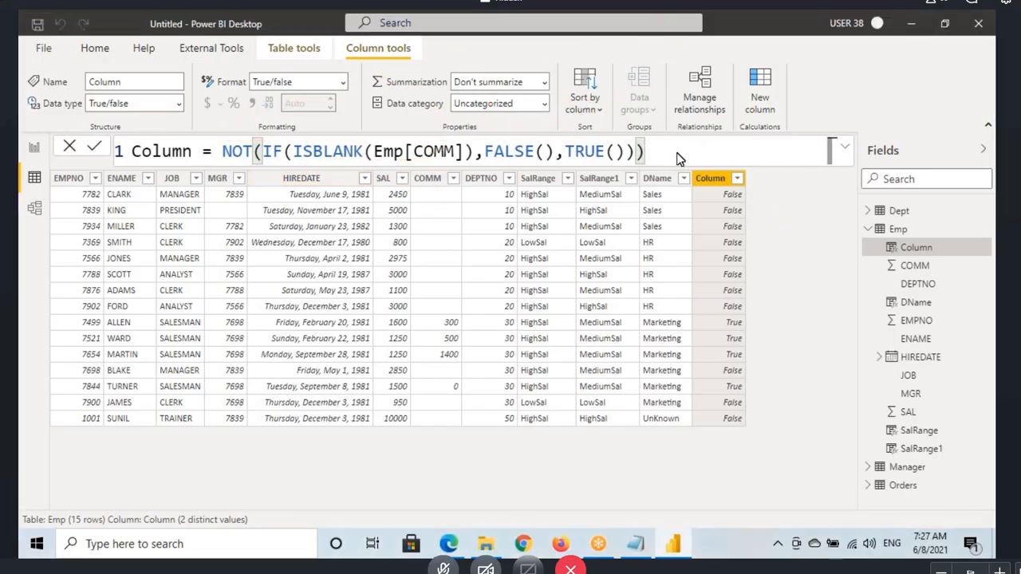
# Step: Apply the NOT(IF(ISBLANK(Emp[COMM]),FALSE(),TRUE())) formula to the column and mark NOT in it
pyautogui.press('Return')
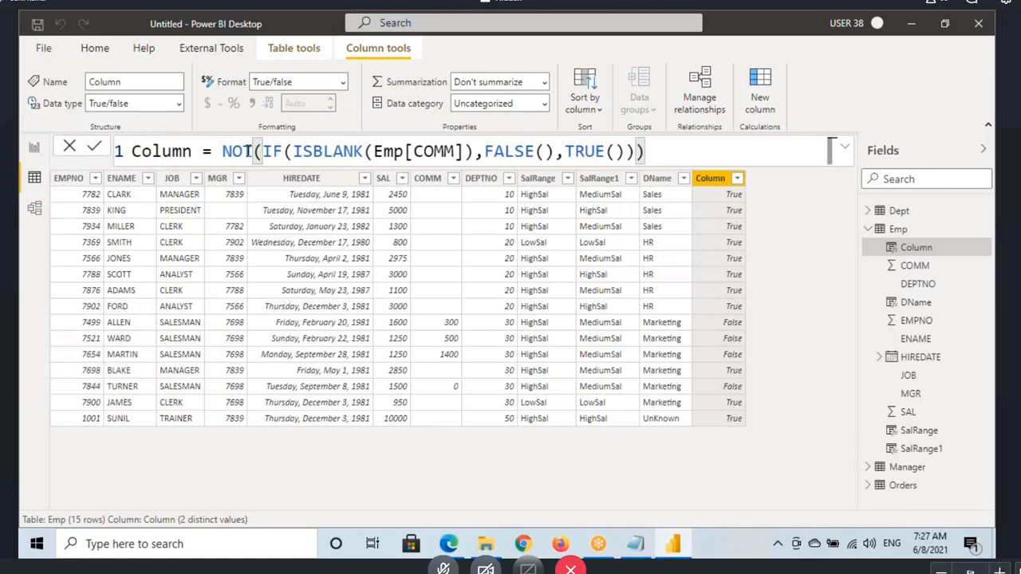
pyautogui.click(247, 150)
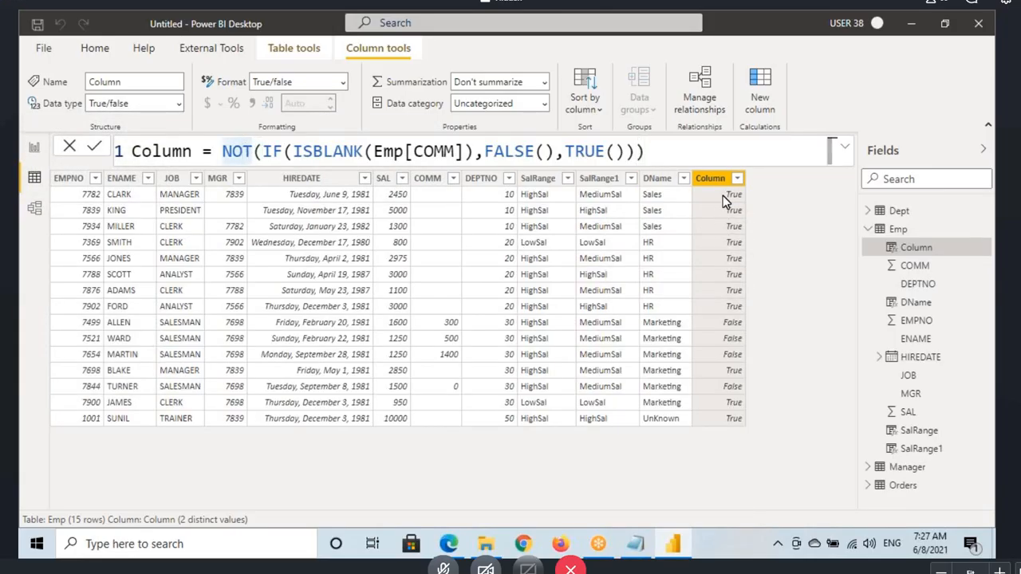
# Step: Read the OR section in the Notepad notes, highlighting its heading, "either" and "multiple expressions", and return to Power BI Desktop
pyautogui.click(635, 544)
pyautogui.scroll(-1, 174, 369)
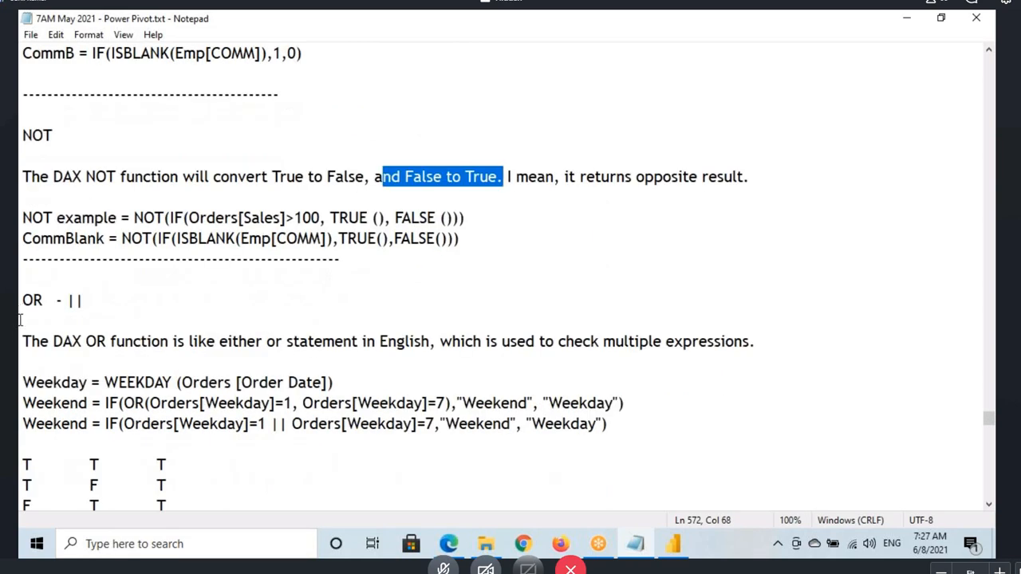
pyautogui.moveTo(19, 302); pyautogui.dragTo(46, 301)
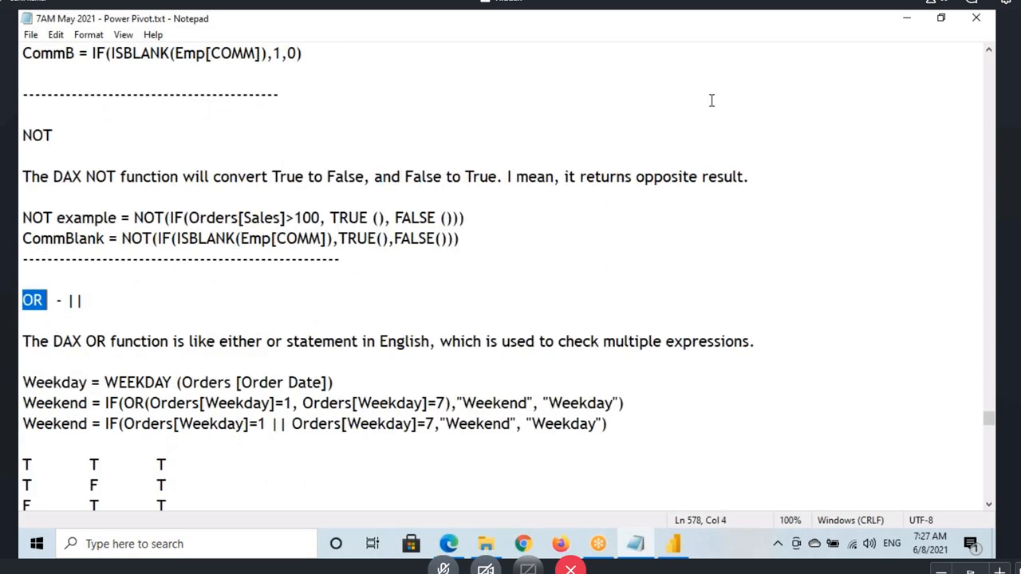
pyautogui.click(692, 41)
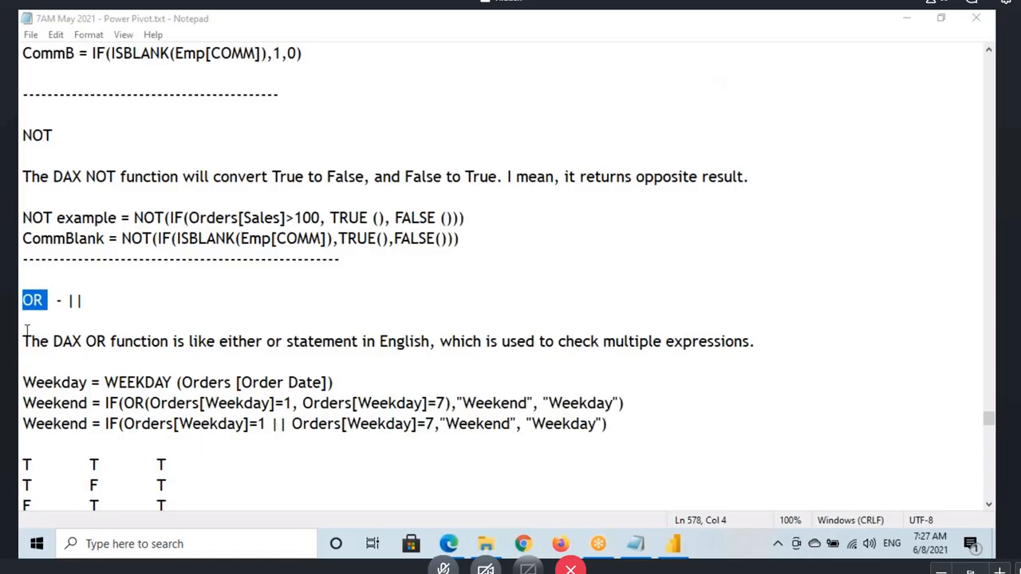
pyautogui.scroll(-2, 146, 343)
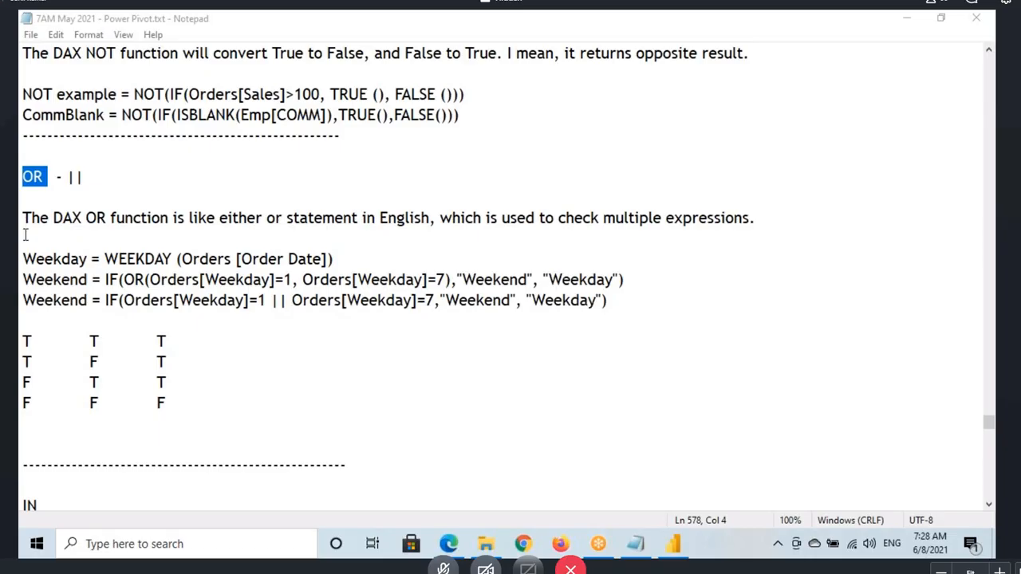
pyautogui.moveTo(159, 215); pyautogui.dragTo(263, 218)
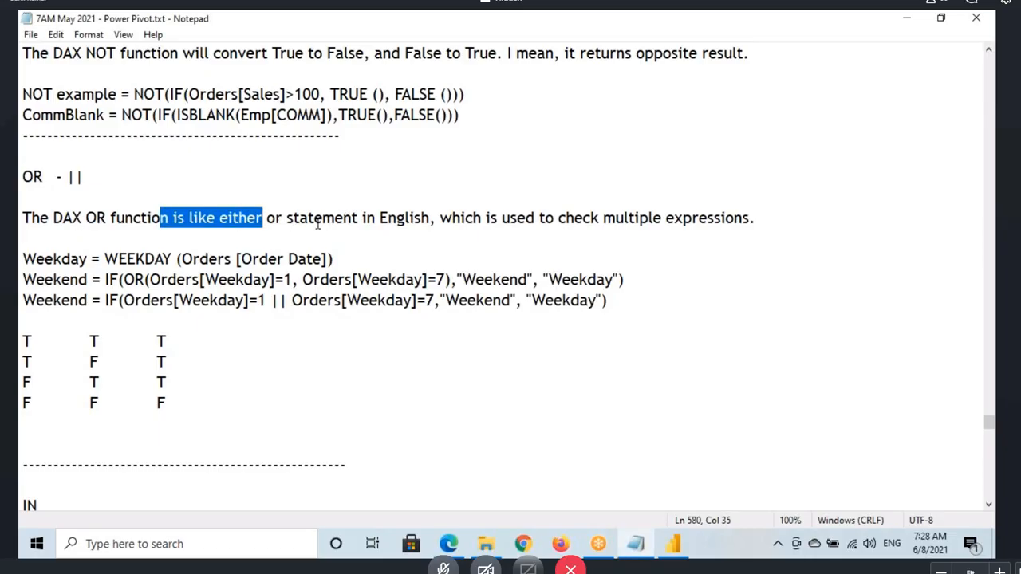
pyautogui.click(604, 218)
pyautogui.moveTo(604, 217); pyautogui.dragTo(740, 238)
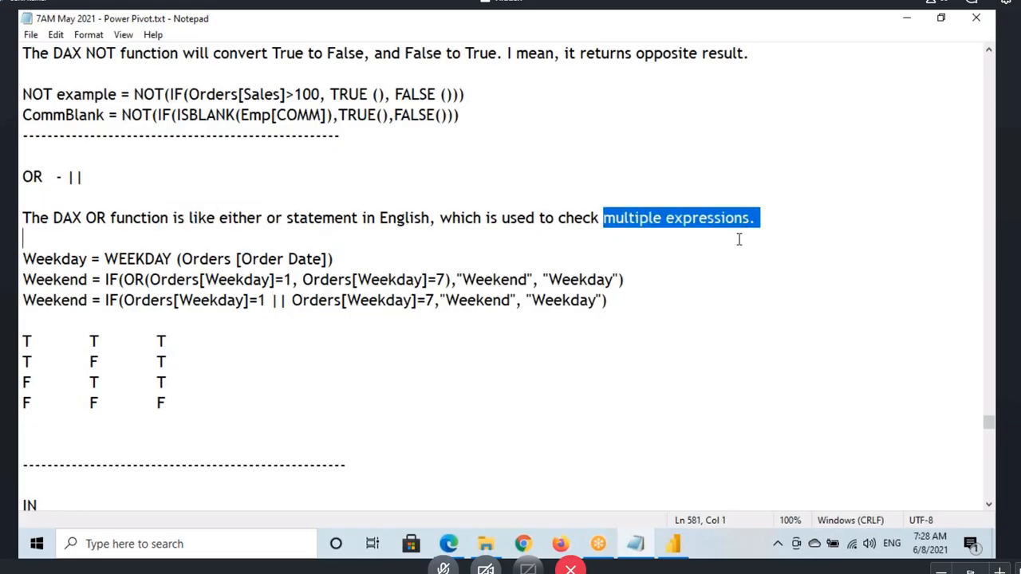
pyautogui.click(673, 544)
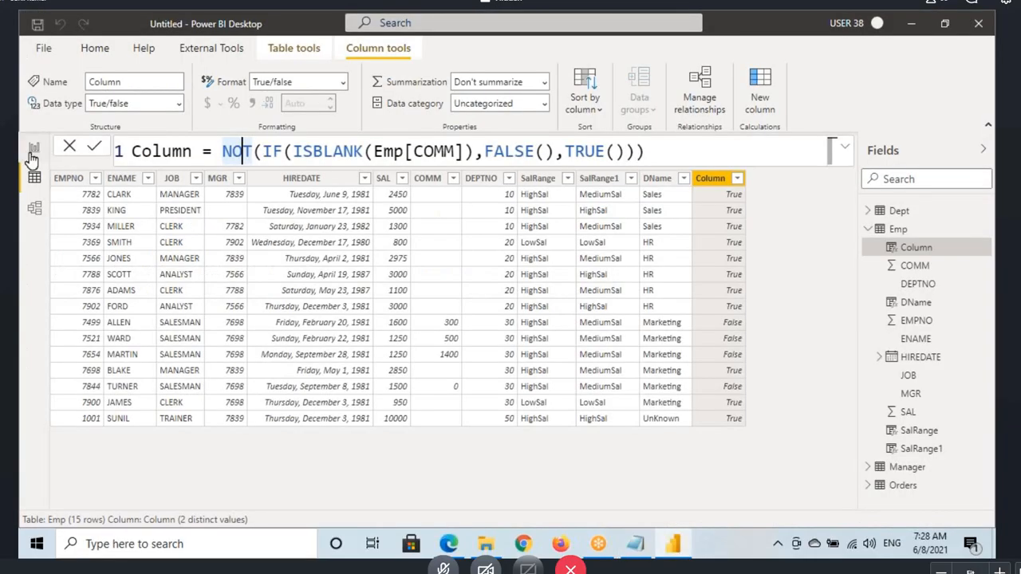
# Step: Check the Orders table in Report view, display its rows in Data view and select its Order Date column
pyautogui.click(34, 148)
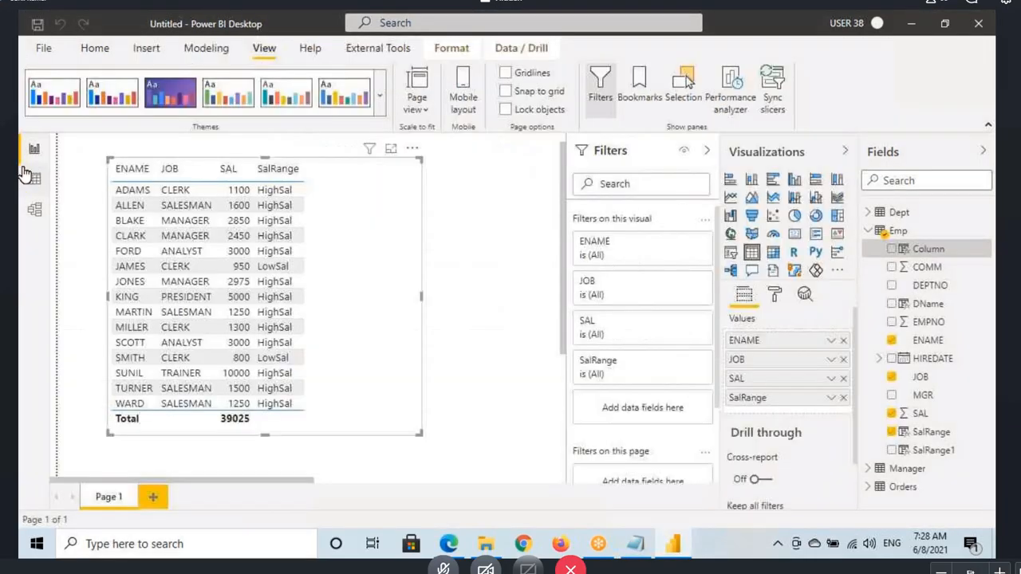
pyautogui.click(868, 232)
pyautogui.click(900, 270)
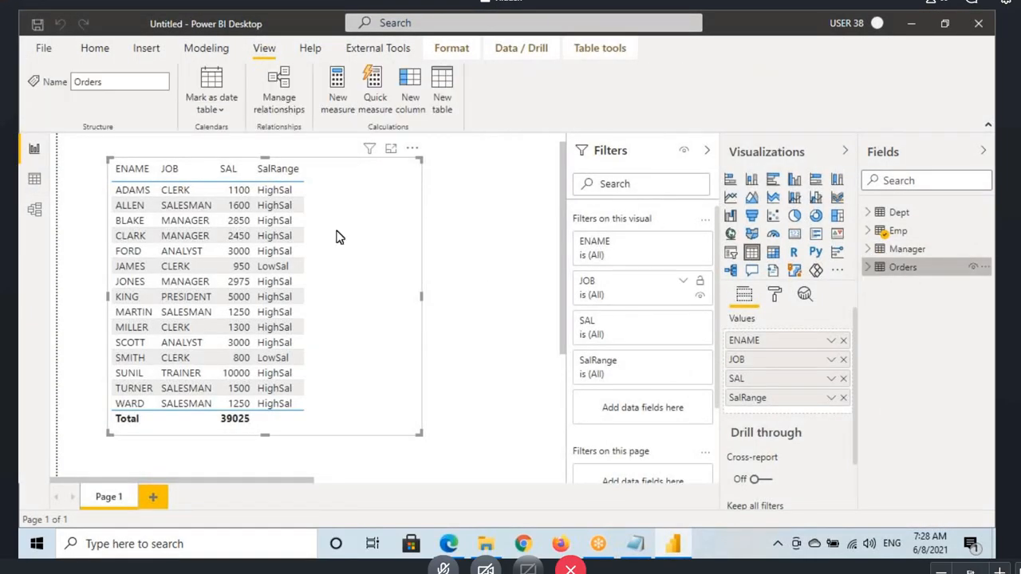
pyautogui.click(34, 179)
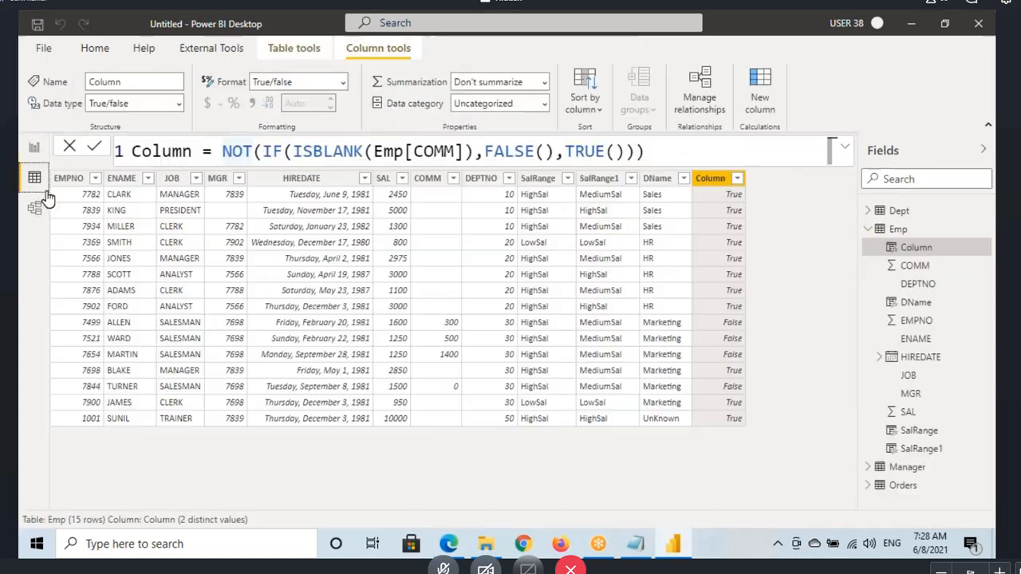
pyautogui.click(867, 231)
pyautogui.click(901, 268)
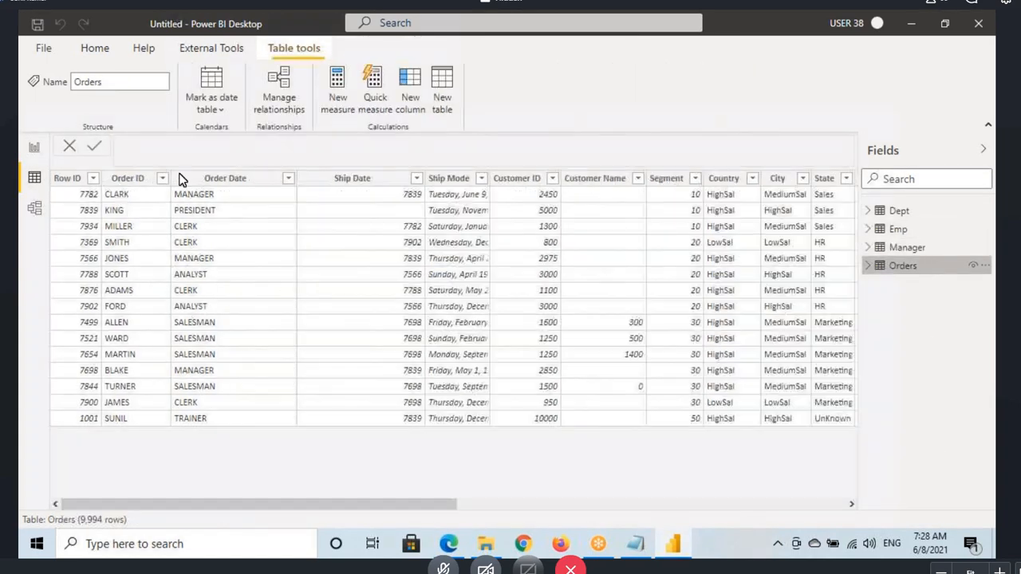
pyautogui.click(199, 183)
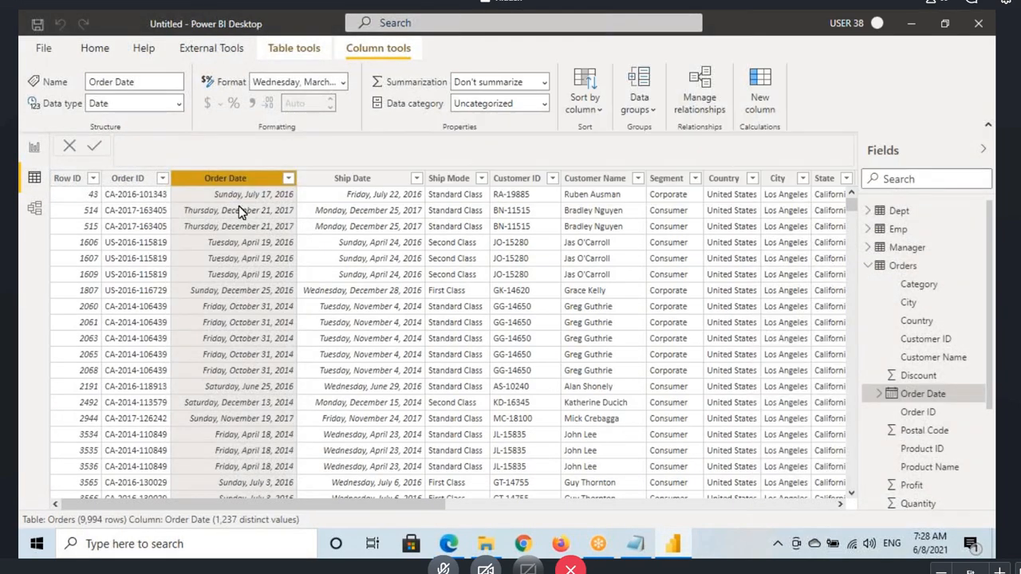
# Step: Sketch the weekday initials beside the Order Date column, clear them, and select the Sales column of the Orders table
pyautogui.moveTo(323, 191); pyautogui.dragTo(325, 200)
pyautogui.moveTo(328, 180); pyautogui.dragTo(328, 222)
pyautogui.moveTo(315, 216); pyautogui.dragTo(345, 212)
pyautogui.moveTo(327, 255); pyautogui.dragTo(327, 275)
pyautogui.moveTo(318, 265); pyautogui.dragTo(344, 252)
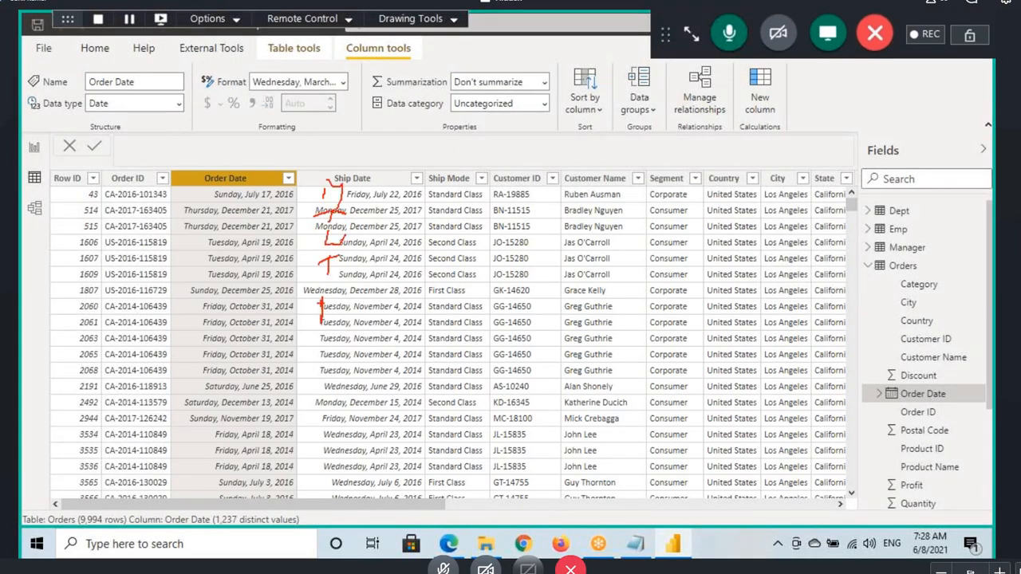
pyautogui.moveTo(318, 301); pyautogui.dragTo(343, 298)
pyautogui.moveTo(311, 316); pyautogui.dragTo(335, 314)
pyautogui.moveTo(326, 365); pyautogui.dragTo(317, 394)
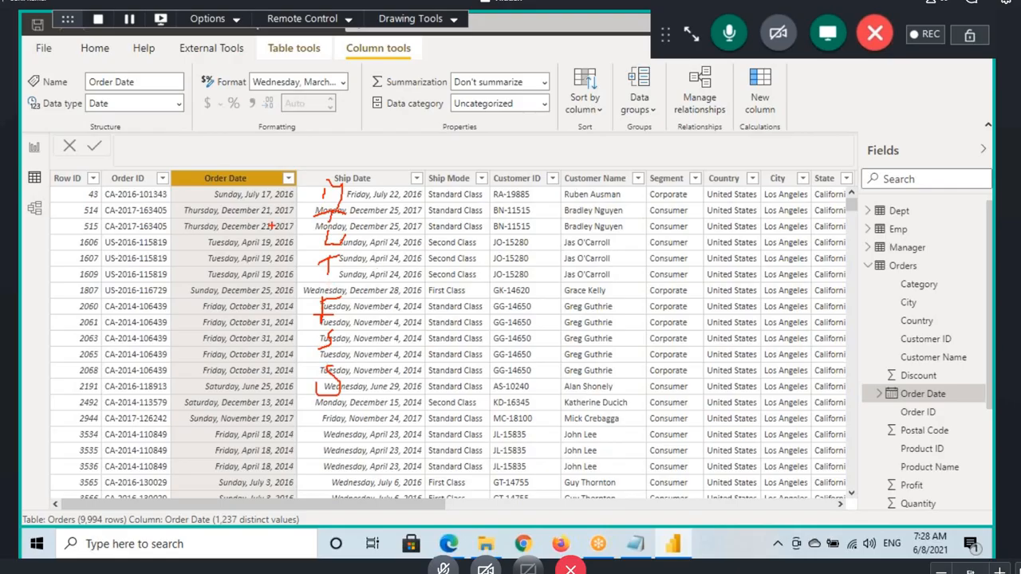
pyautogui.press('Escape')
pyautogui.moveTo(433, 507); pyautogui.dragTo(822, 508)
pyautogui.click(619, 178)
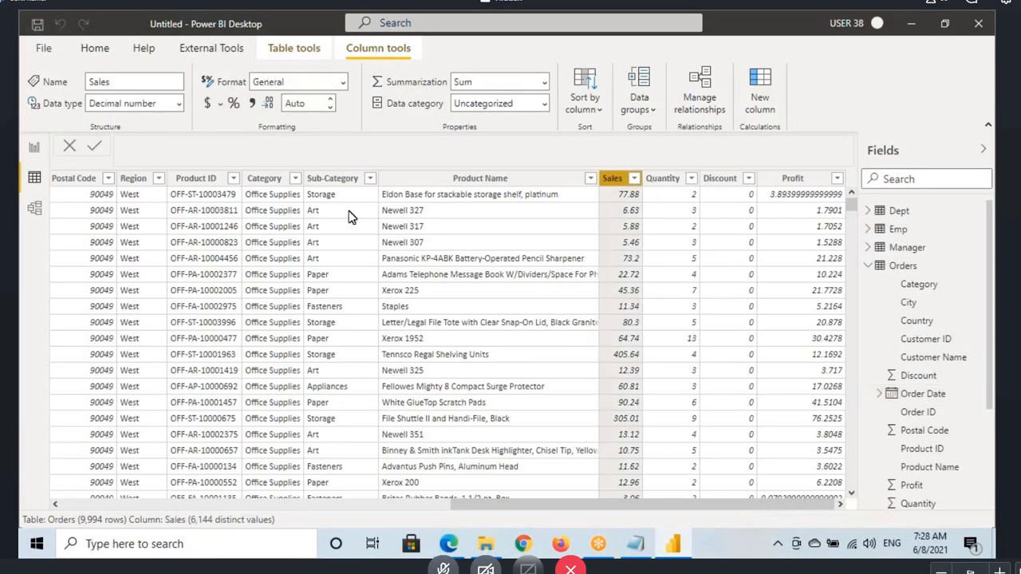
# Step: Add a new report page with the Filters pane collapsed and its page view set to actual size
pyautogui.click(35, 148)
pyautogui.click(153, 496)
pyautogui.click(707, 150)
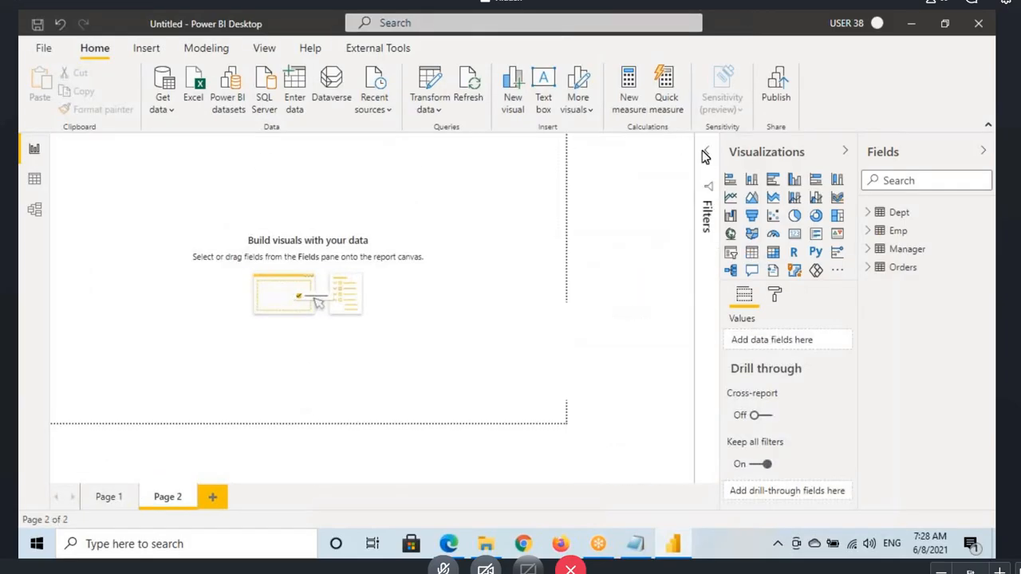
pyautogui.click(264, 48)
pyautogui.click(415, 79)
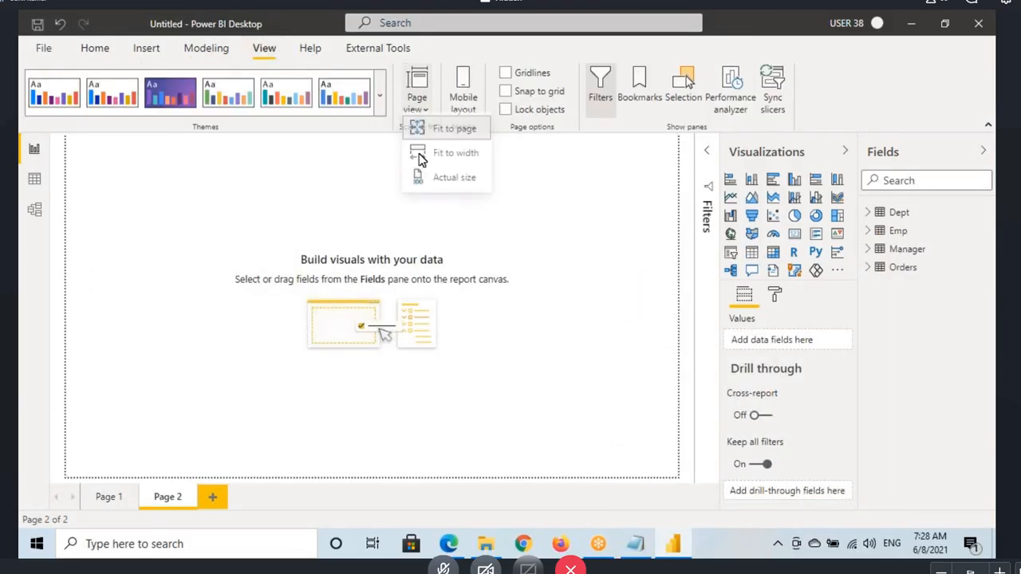
pyautogui.click(435, 175)
# Step: Add a small Card visual near the top of the page and fill it with the Sales field from Orders
pyautogui.click(794, 233)
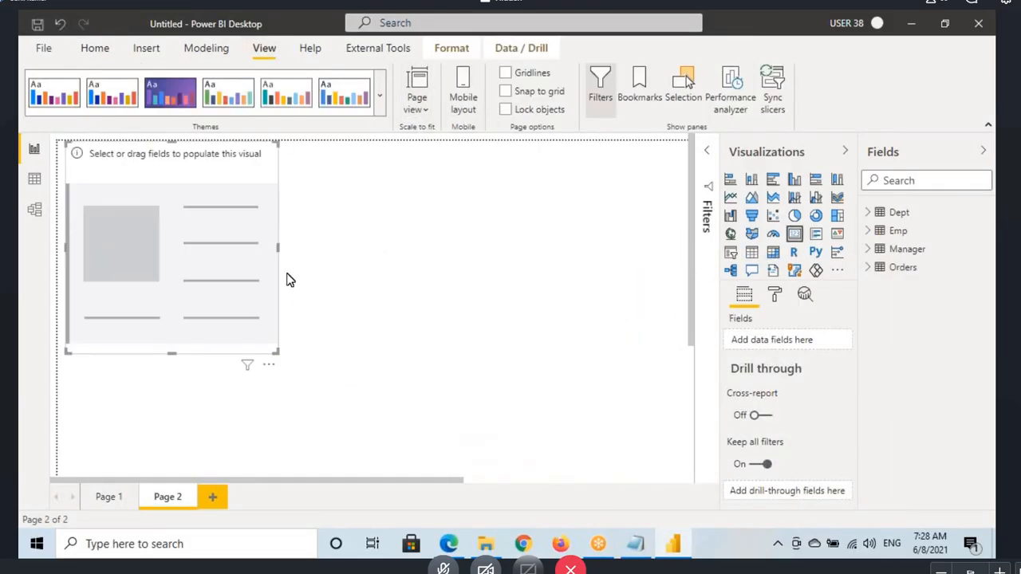
pyautogui.moveTo(276, 347); pyautogui.dragTo(251, 260)
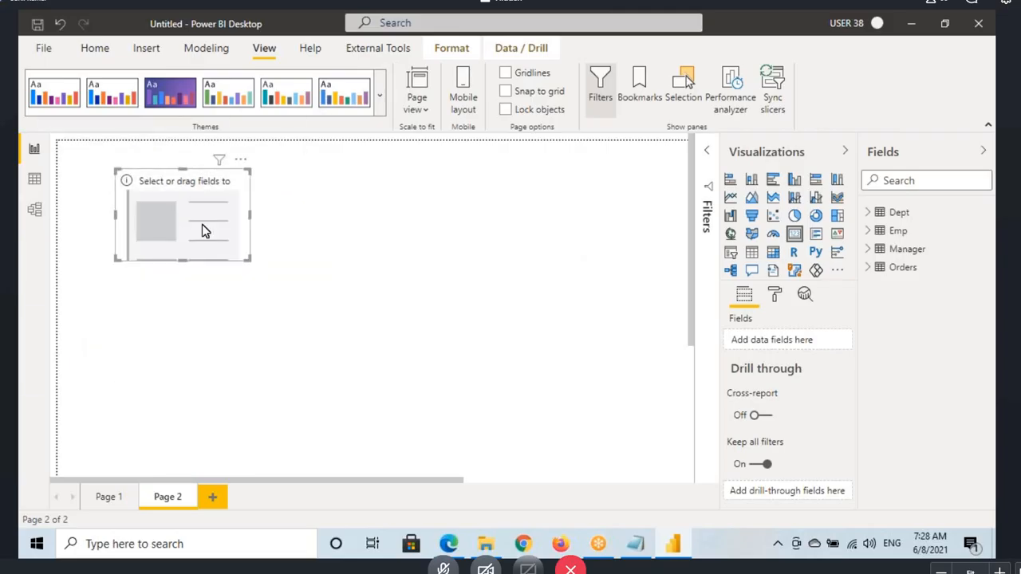
pyautogui.moveTo(202, 224); pyautogui.dragTo(288, 211)
pyautogui.click(867, 271)
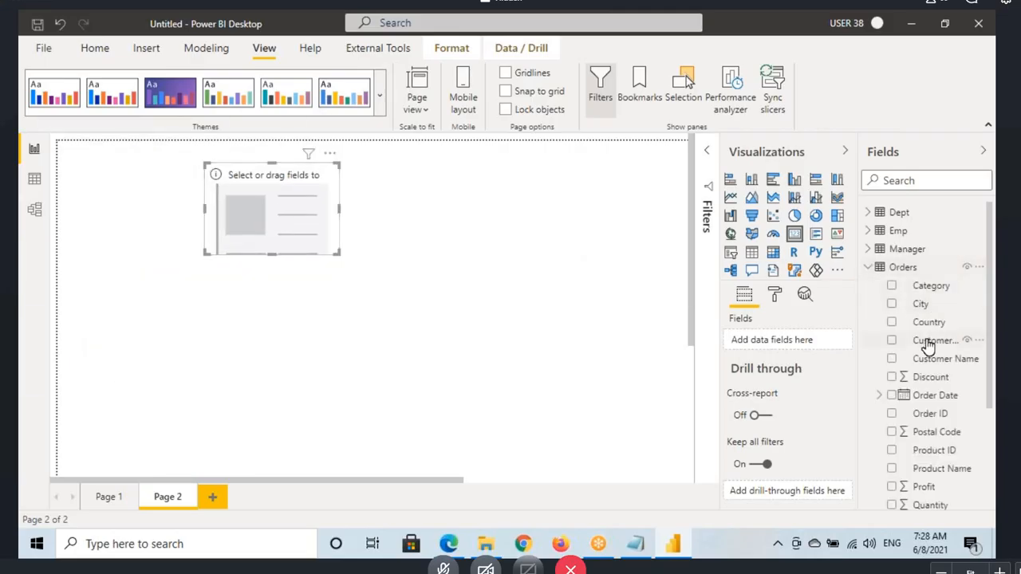
pyautogui.scroll(-1, 924, 395)
pyautogui.scroll(-2, 925, 410)
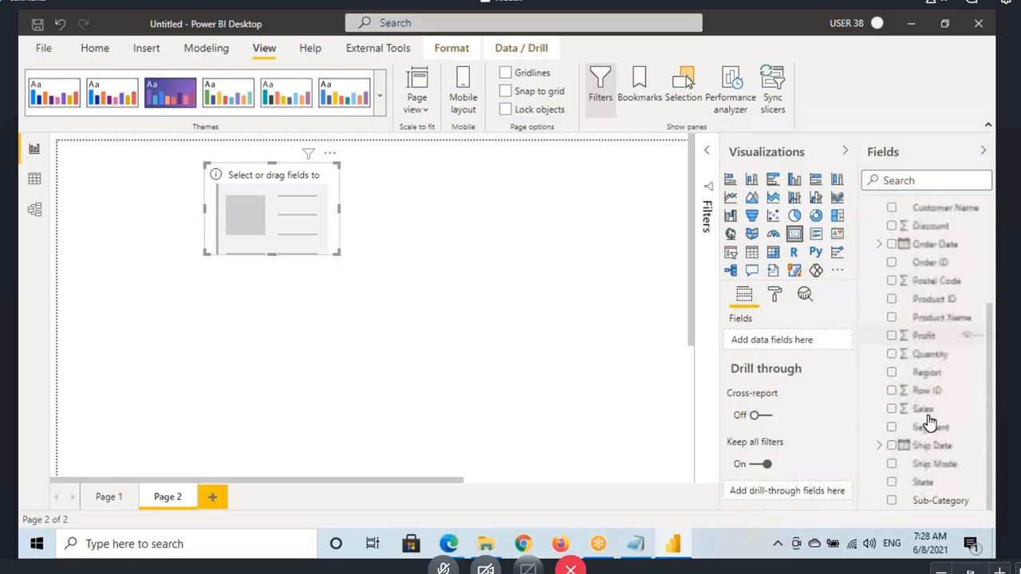
pyautogui.moveTo(929, 416); pyautogui.dragTo(272, 213)
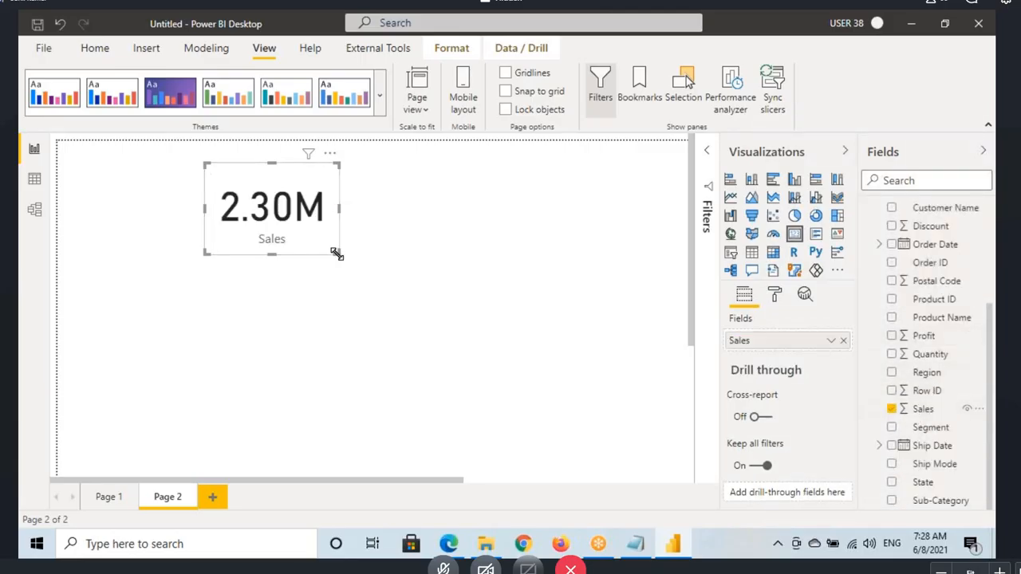
# Step: Turn on the Sales card's border, colour it grey, and deselect the card
pyautogui.click(775, 295)
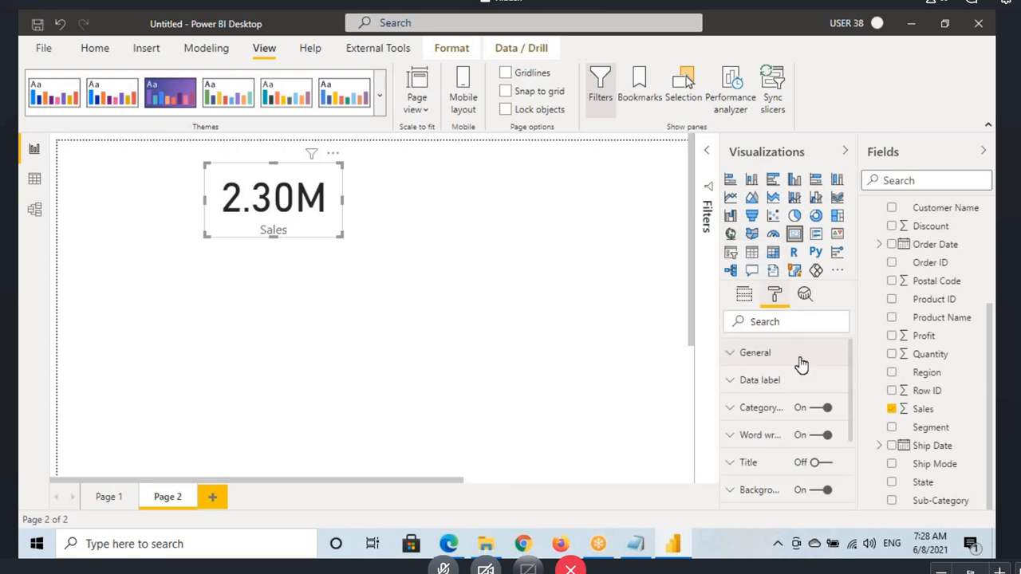
pyautogui.scroll(-3, 821, 395)
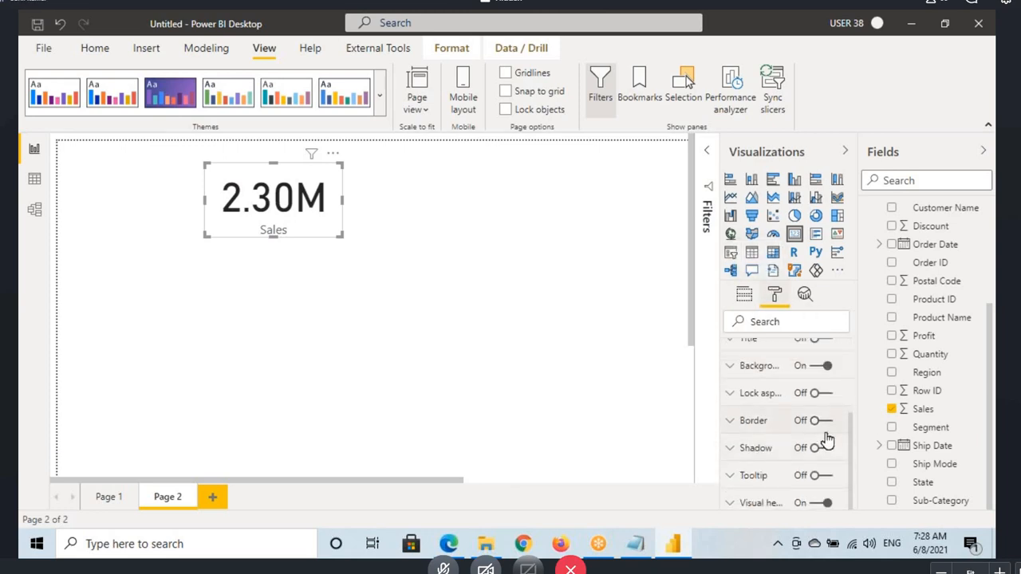
pyautogui.click(802, 423)
pyautogui.click(753, 467)
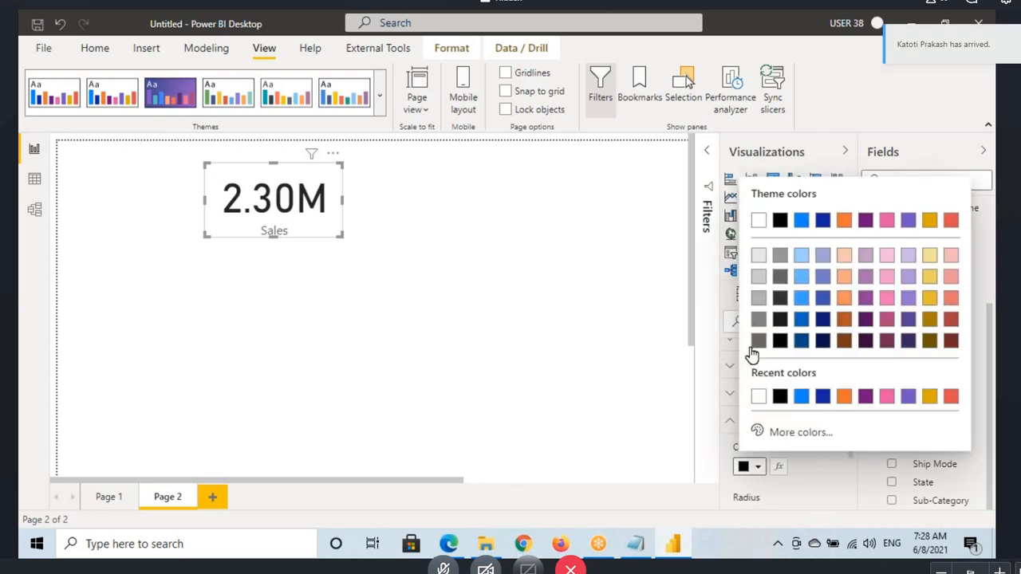
pyautogui.click(758, 297)
pyautogui.click(245, 323)
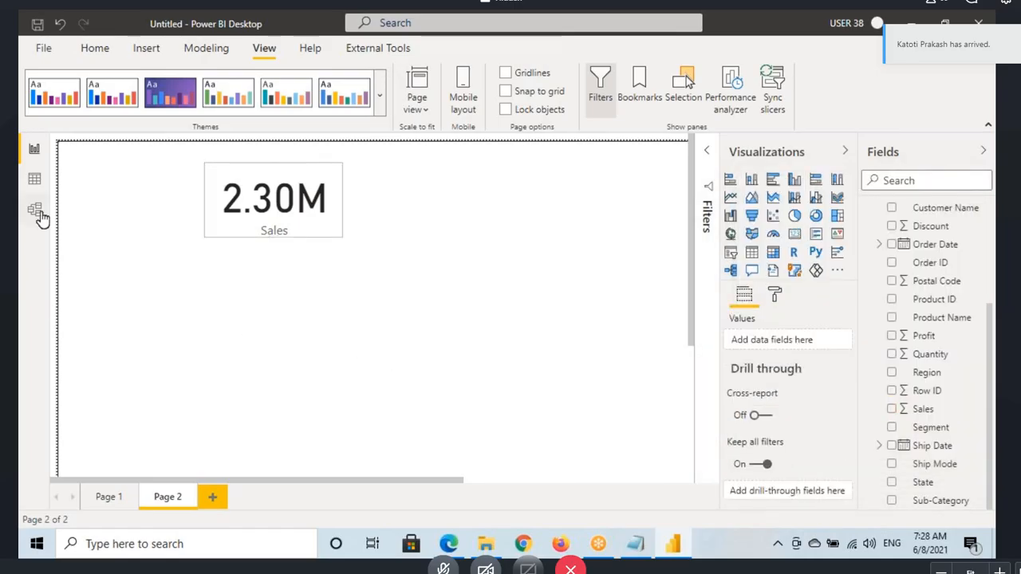
# Step: Return to the Orders rows, select the Order Date column and look through the columns up to Profit
pyautogui.click(34, 179)
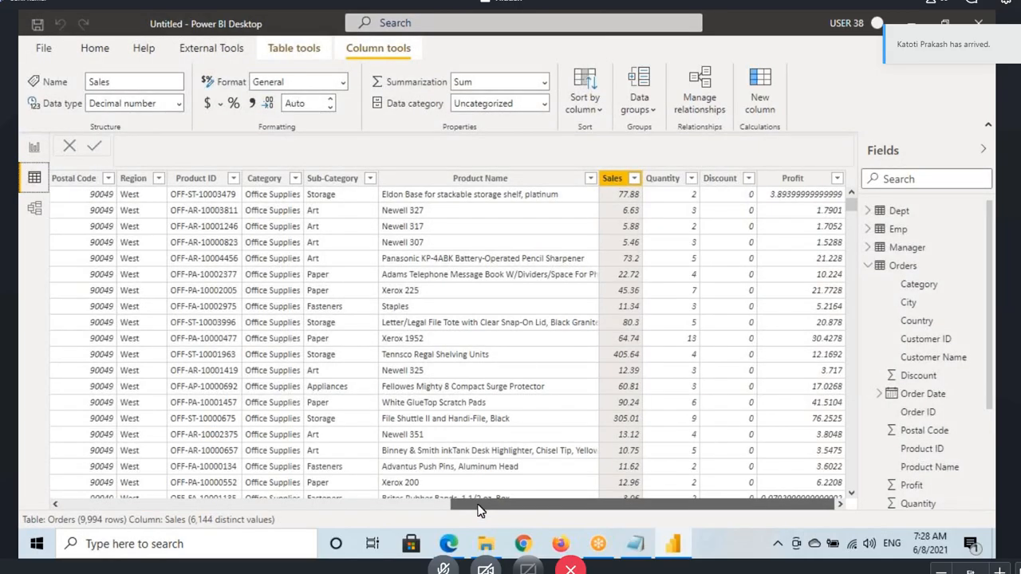
pyautogui.moveTo(478, 511); pyautogui.dragTo(84, 510)
pyautogui.click(268, 295)
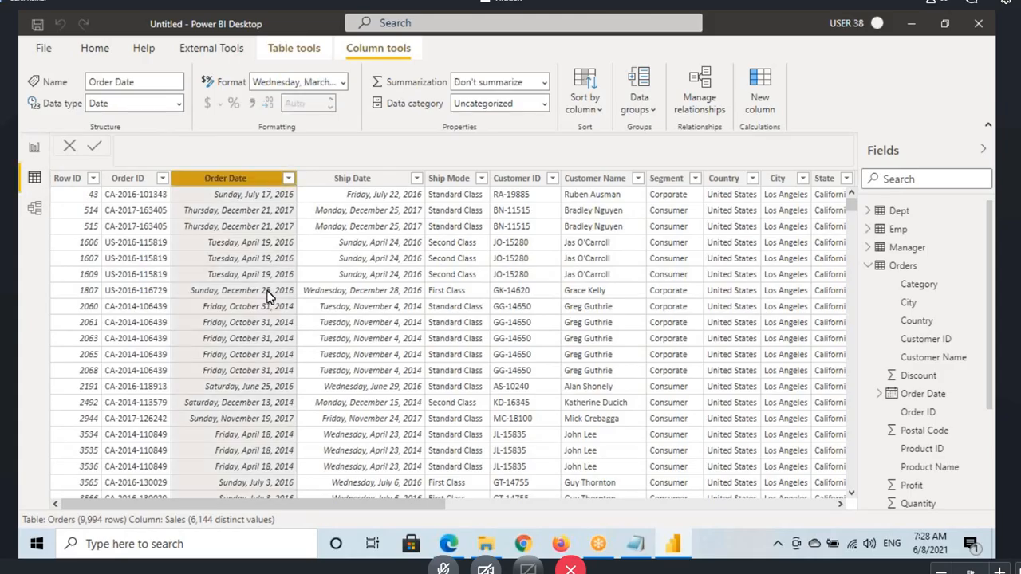
pyautogui.moveTo(340, 507); pyautogui.dragTo(835, 506)
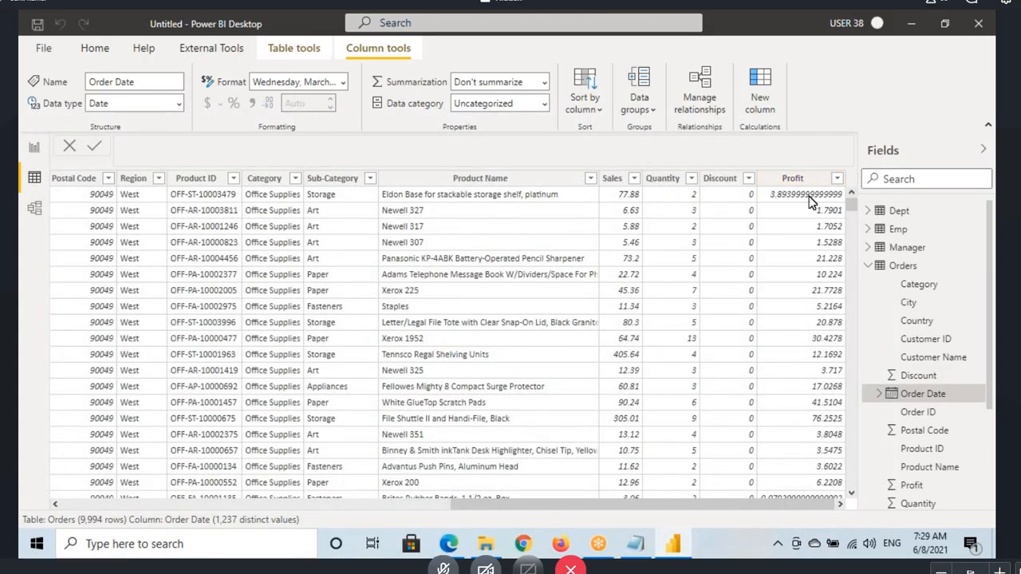
# Step: Sketch S and S leading to "We" and M and F leading to "W", point an arrow at Profit, and clear the drawings
pyautogui.moveTo(405, 178); pyautogui.dragTo(394, 195)
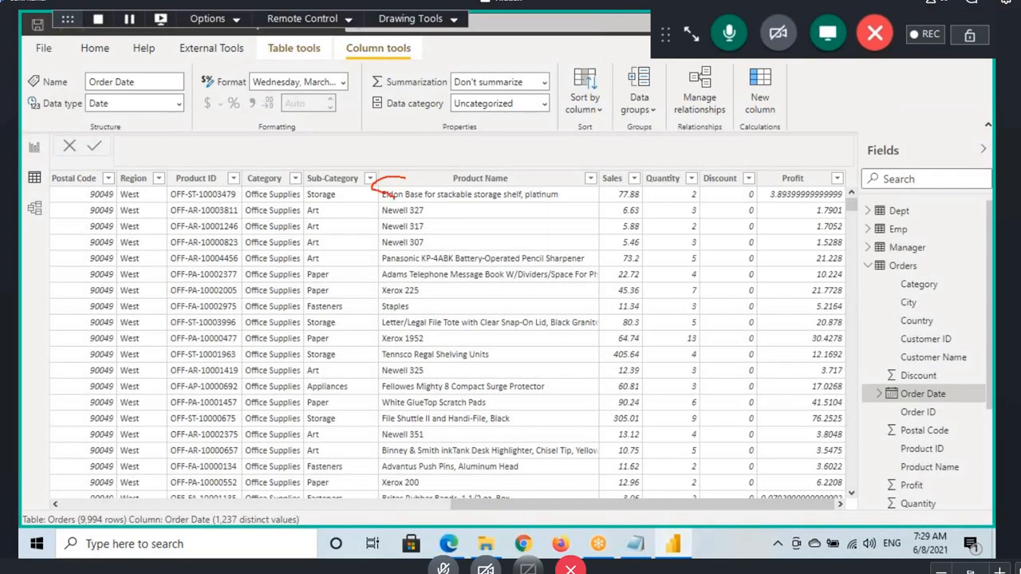
pyautogui.moveTo(459, 173); pyautogui.dragTo(443, 208)
pyautogui.moveTo(485, 183); pyautogui.dragTo(554, 168)
pyautogui.moveTo(539, 149)
pyautogui.mouseDown()
pyautogui.moveTo(554, 167)
pyautogui.moveTo(533, 188)
pyautogui.mouseUp()
pyautogui.moveTo(562, 155); pyautogui.dragTo(578, 166)
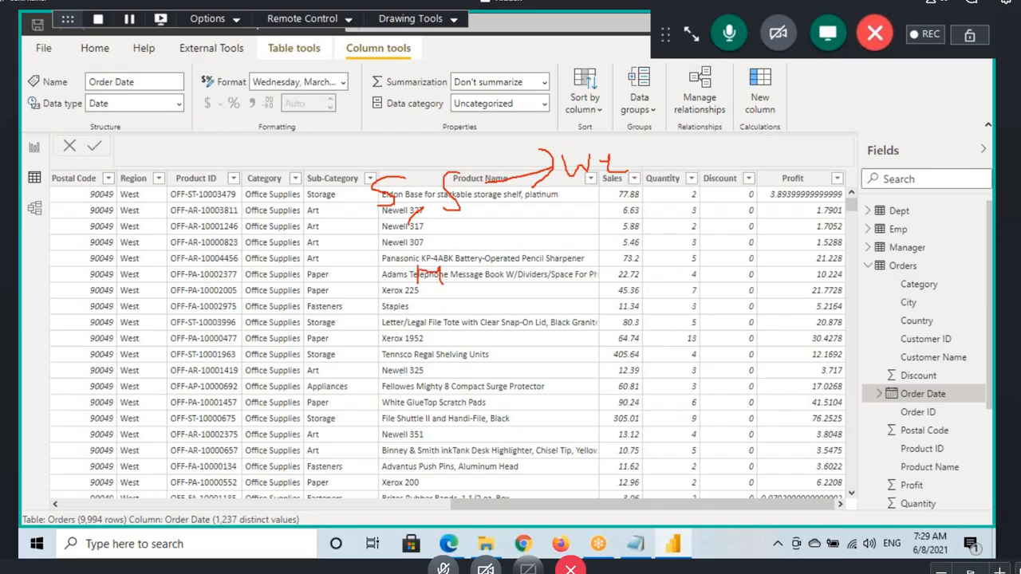
pyautogui.moveTo(537, 254)
pyautogui.mouseDown()
pyautogui.moveTo(550, 279)
pyautogui.moveTo(598, 252)
pyautogui.mouseUp()
pyautogui.moveTo(839, 146); pyautogui.dragTo(839, 177)
pyautogui.moveTo(828, 176)
pyautogui.mouseDown()
pyautogui.moveTo(839, 177)
pyautogui.moveTo(837, 193)
pyautogui.mouseUp()
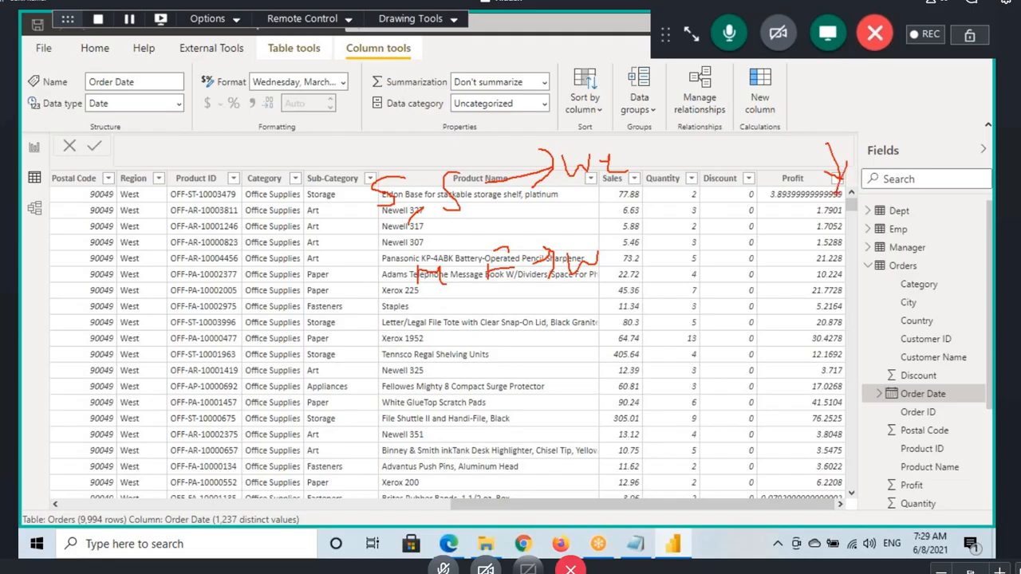
pyautogui.press('Escape')
# Step: Create a calculated column named DayName in the Orders table and begin its formula with FORMAT(
pyautogui.moveTo(474, 503); pyautogui.dragTo(79, 508)
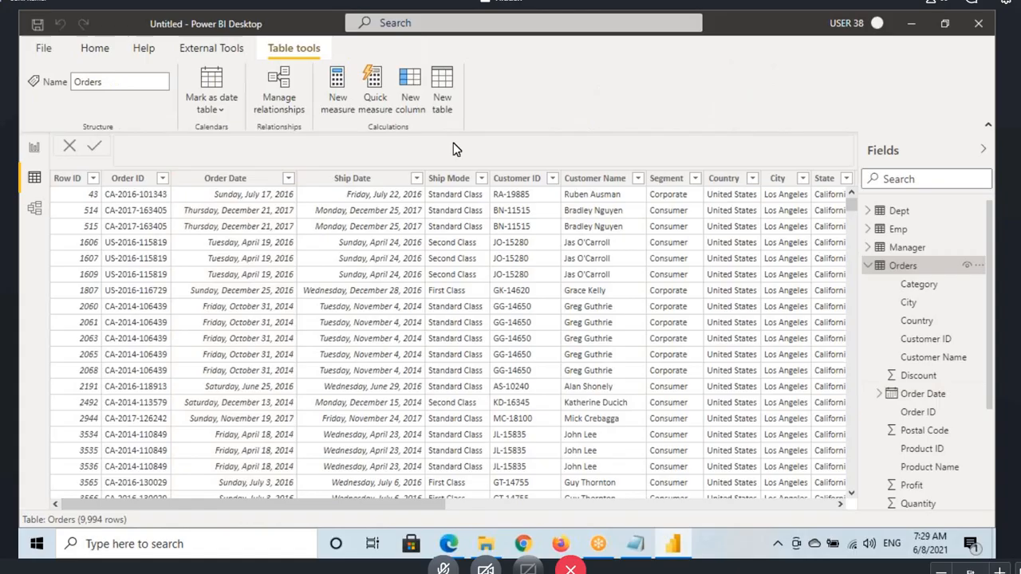
pyautogui.click(412, 83)
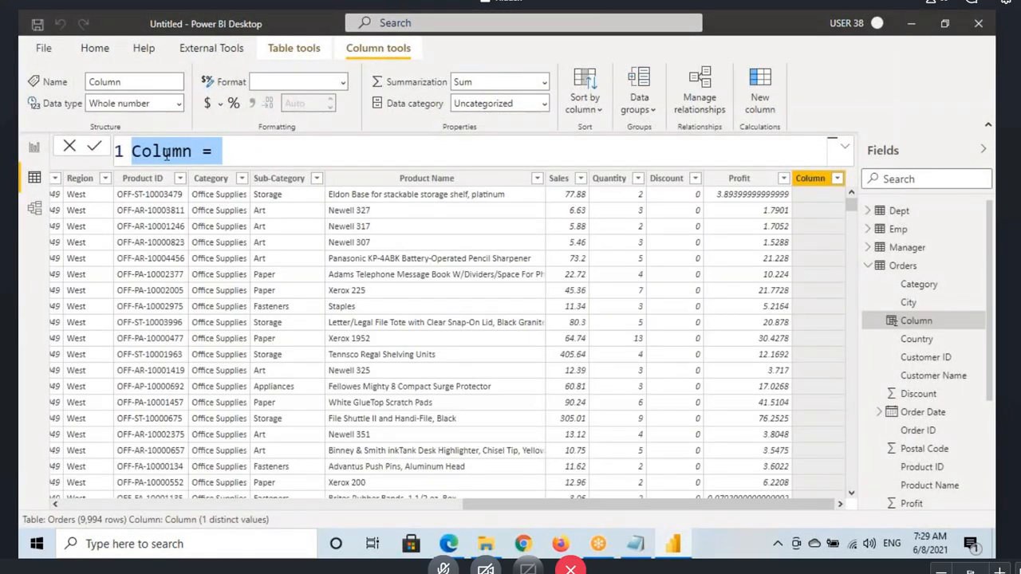
pyautogui.doubleClick(165, 154)
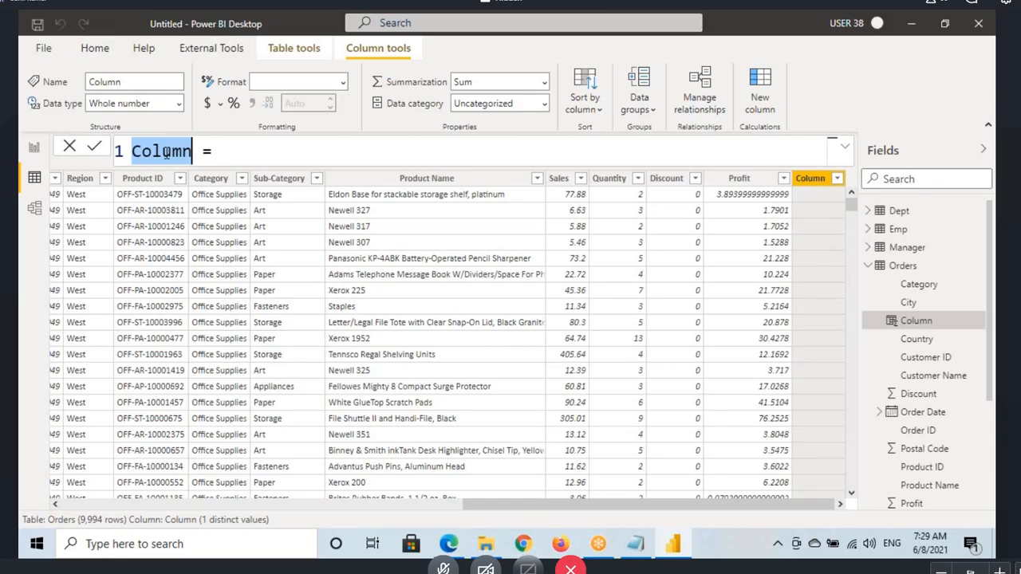
pyautogui.write('DayName')
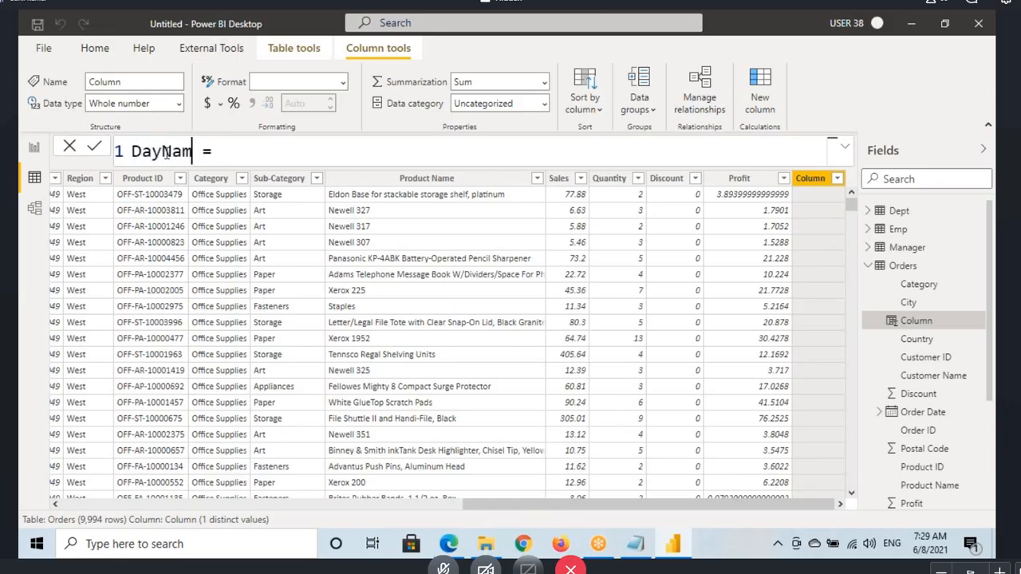
pyautogui.click(261, 144)
pyautogui.write('format')
pyautogui.press('Tab')
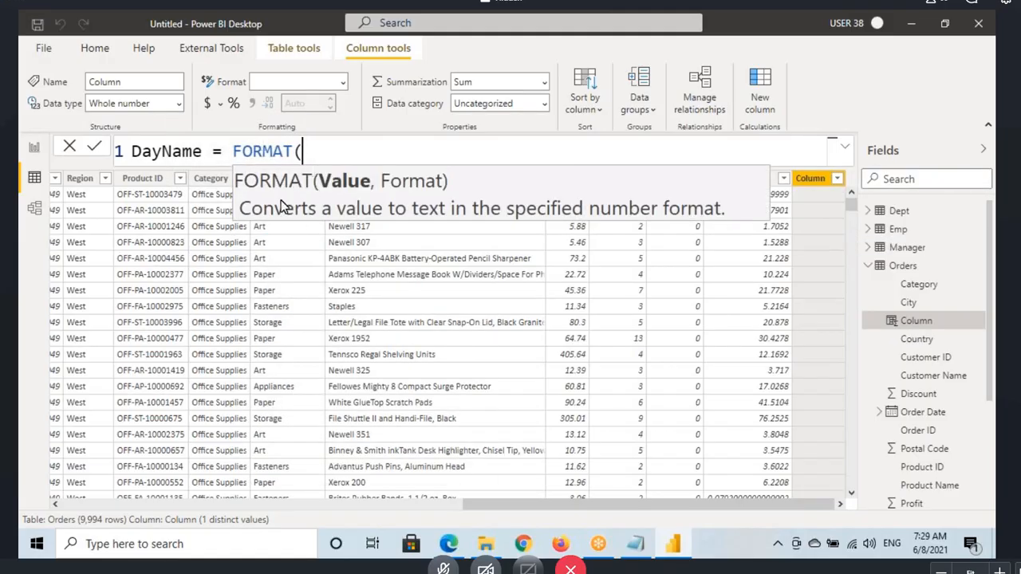
pyautogui.moveTo(233, 152); pyautogui.dragTo(288, 152)
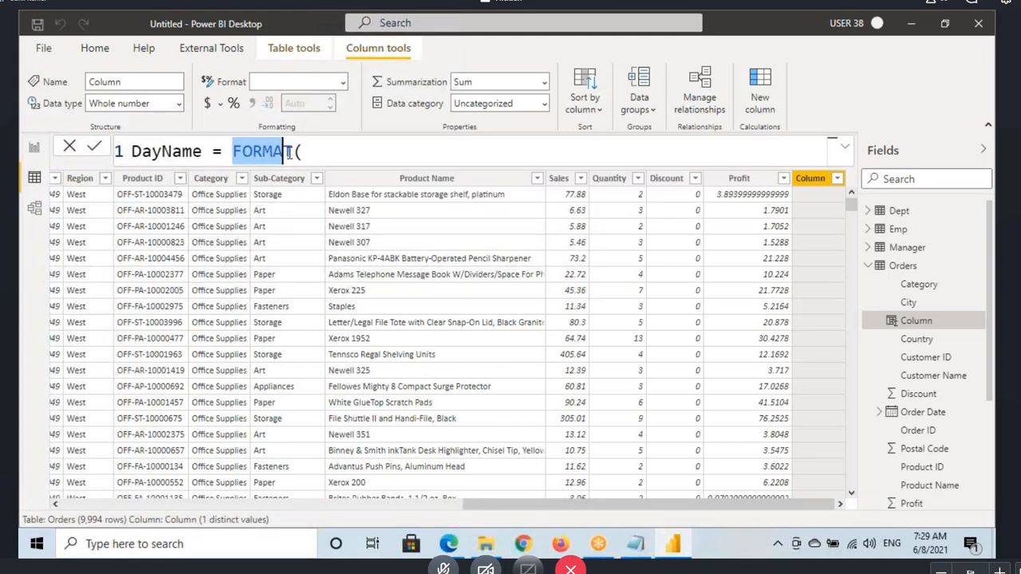
pyautogui.click(321, 152)
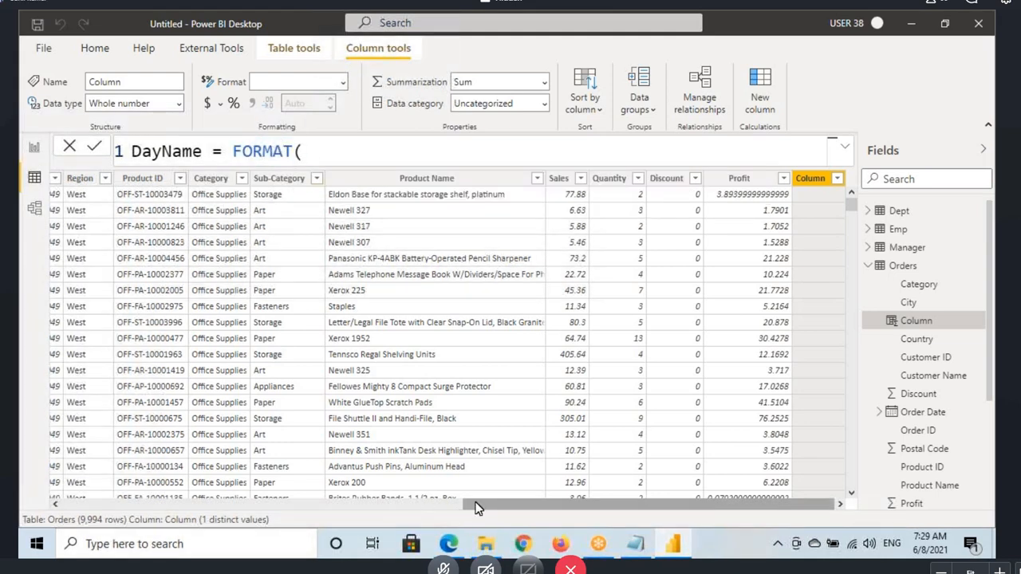
# Step: Mark the Order Date column with an arrow as the FORMAT value, and clear the drawing
pyautogui.moveTo(475, 503); pyautogui.dragTo(63, 503)
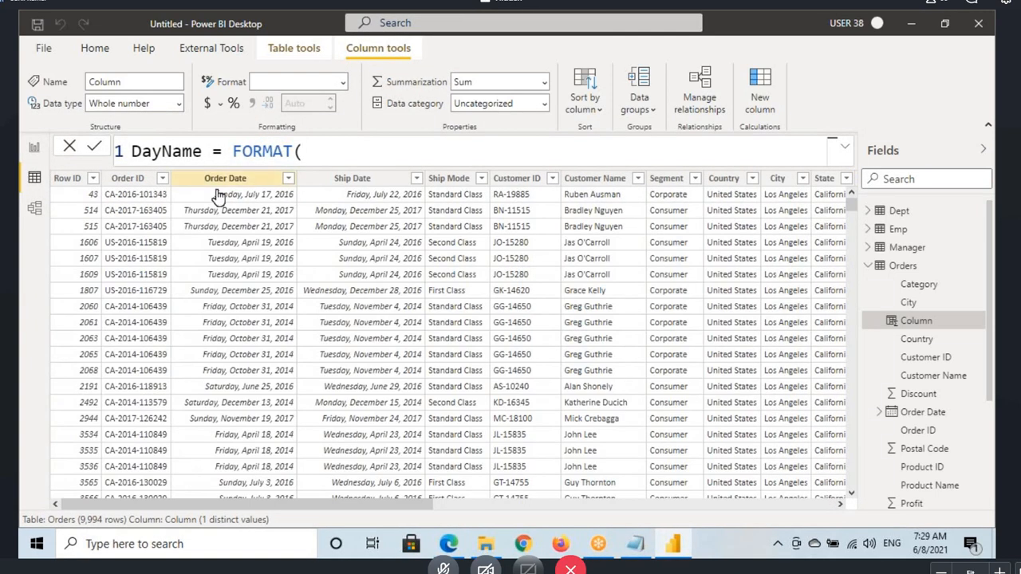
pyautogui.moveTo(224, 185)
pyautogui.mouseDown()
pyautogui.moveTo(223, 231)
pyautogui.moveTo(257, 214)
pyautogui.mouseUp()
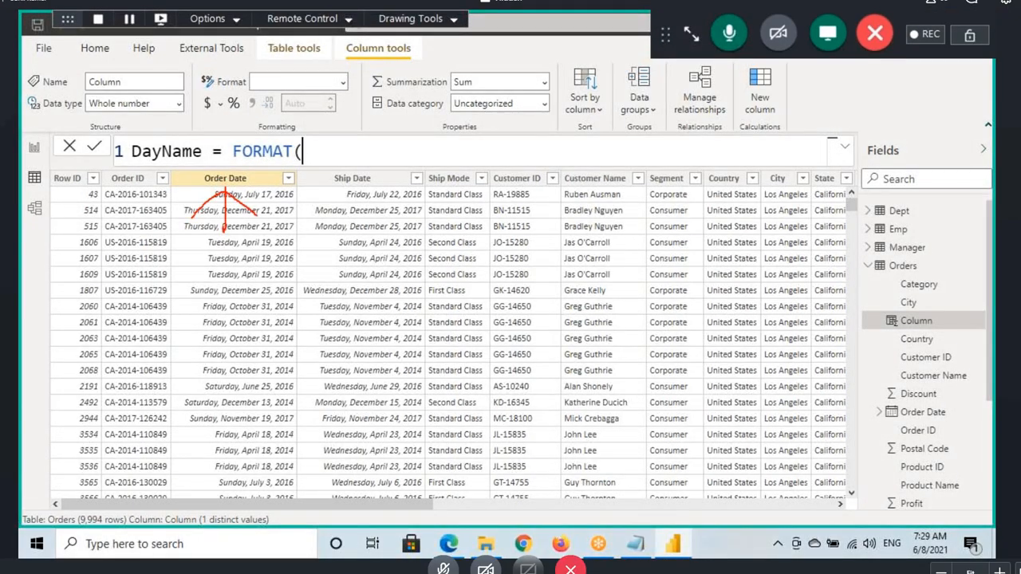
pyautogui.moveTo(238, 162); pyautogui.dragTo(281, 160)
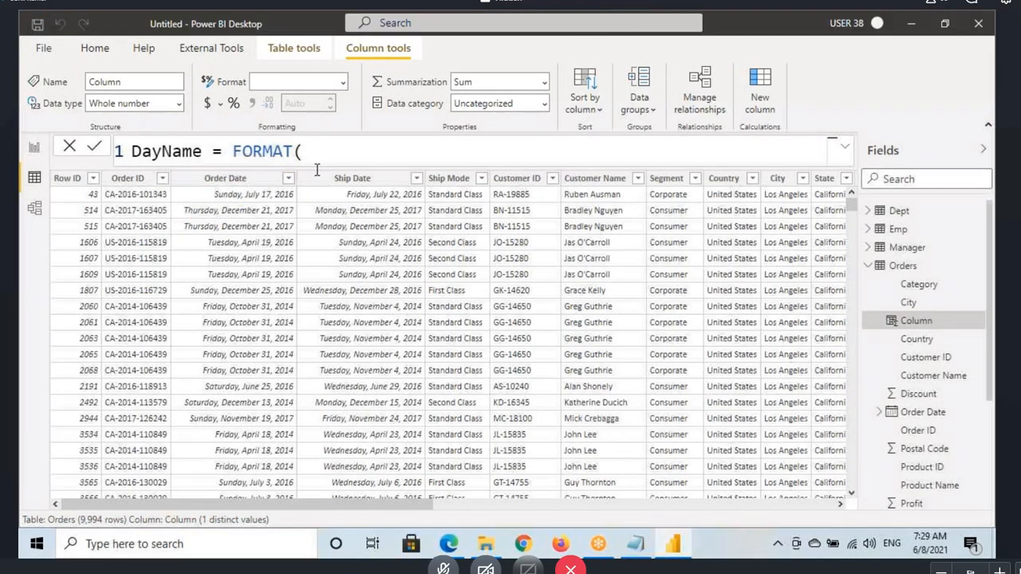
# Step: Complete the DayName formula as FORMAT(Orders[Order Date],"DDDD") and commit the column
pyautogui.press('Escape')
pyautogui.write('orde')
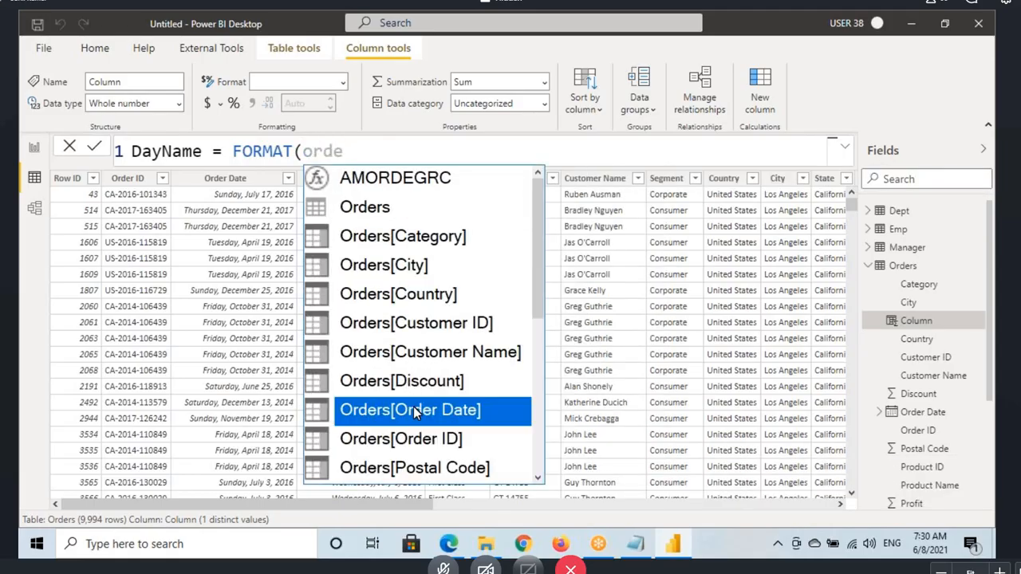
pyautogui.click(414, 412)
pyautogui.write(',')
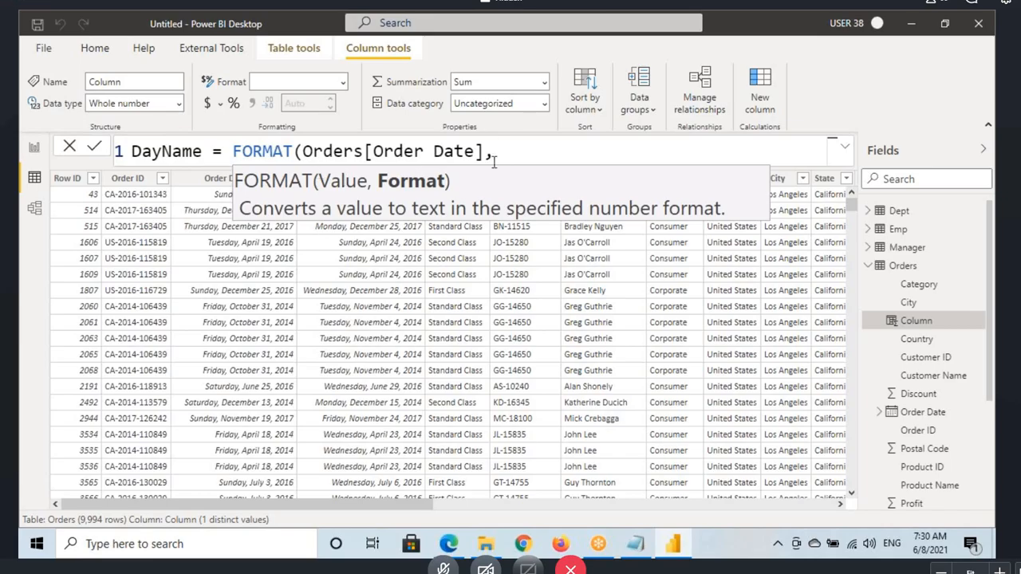
pyautogui.write('"DDDD")')
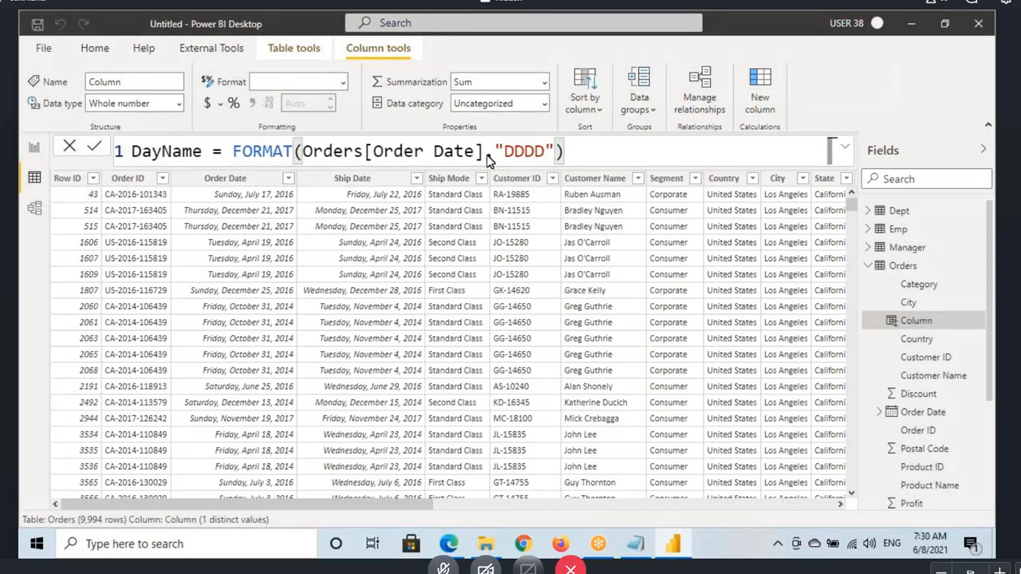
pyautogui.press('Return')
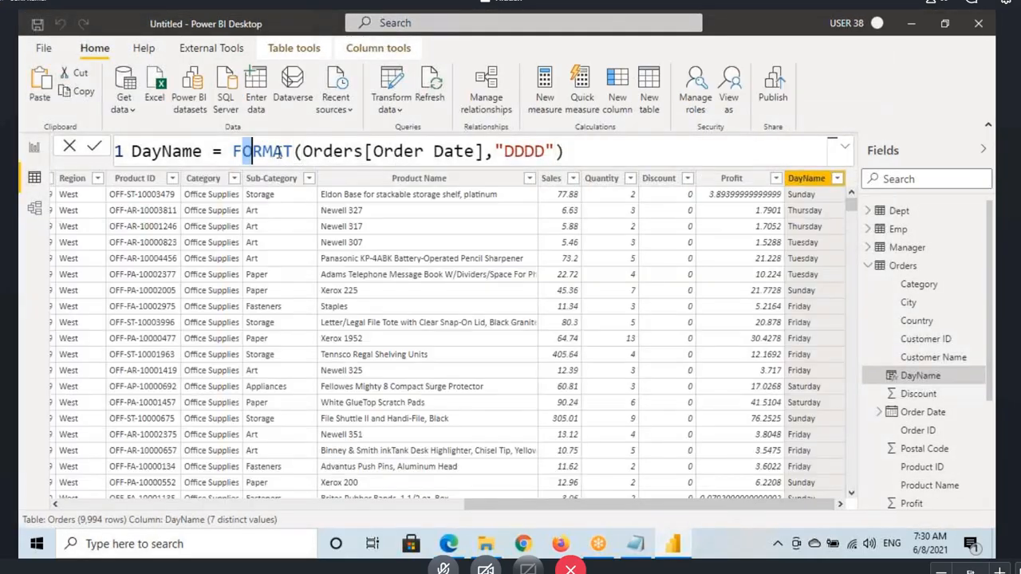
# Step: Copy the whole DayName formula into the Notepad notes, on its own line between the OR description and the Weekday formula
pyautogui.doubleClick(239, 151)
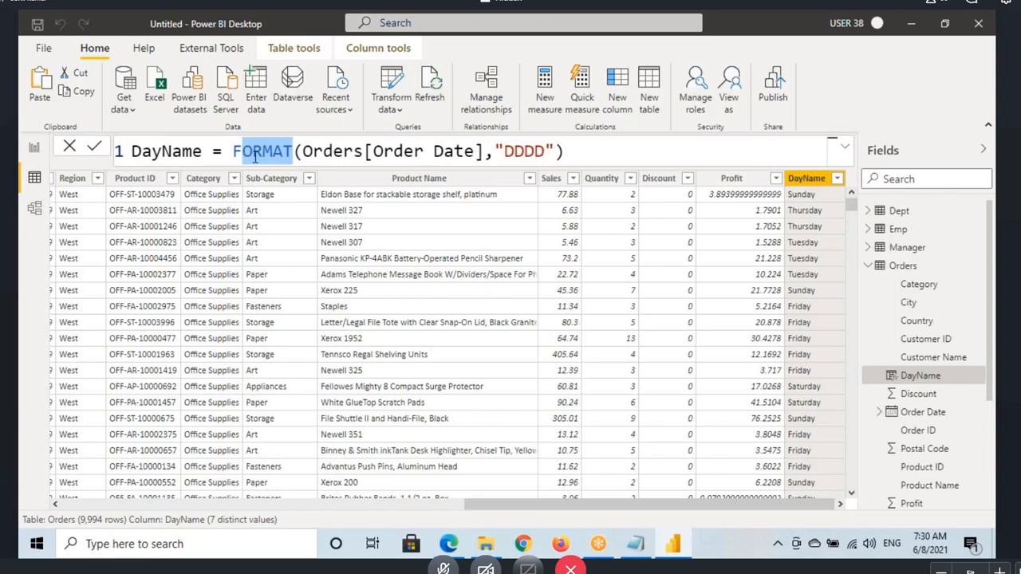
pyautogui.click(574, 155)
pyautogui.hotkey('ctrl', 'a')
pyautogui.hotkey('ctrl', 'c')
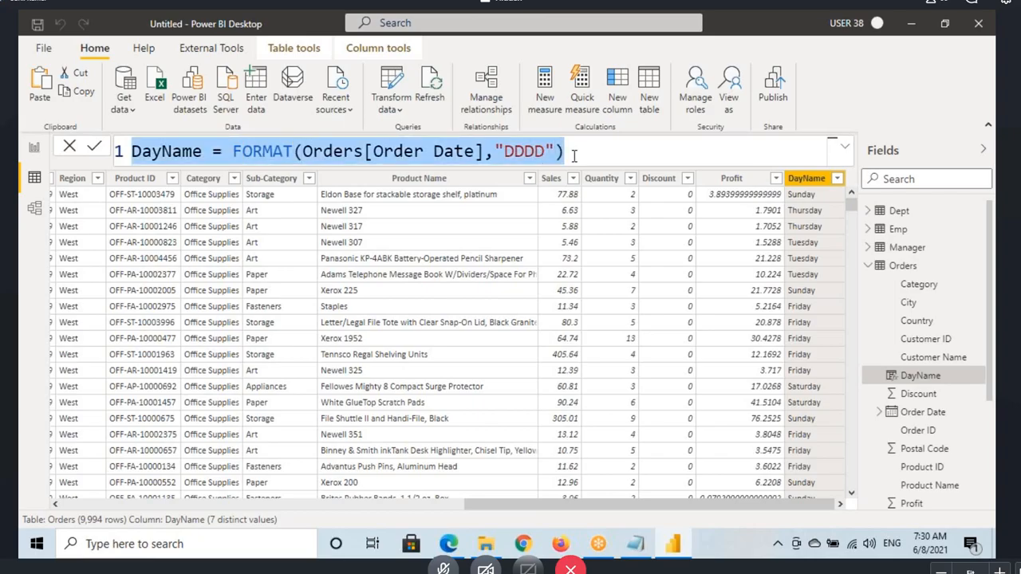
pyautogui.click(638, 543)
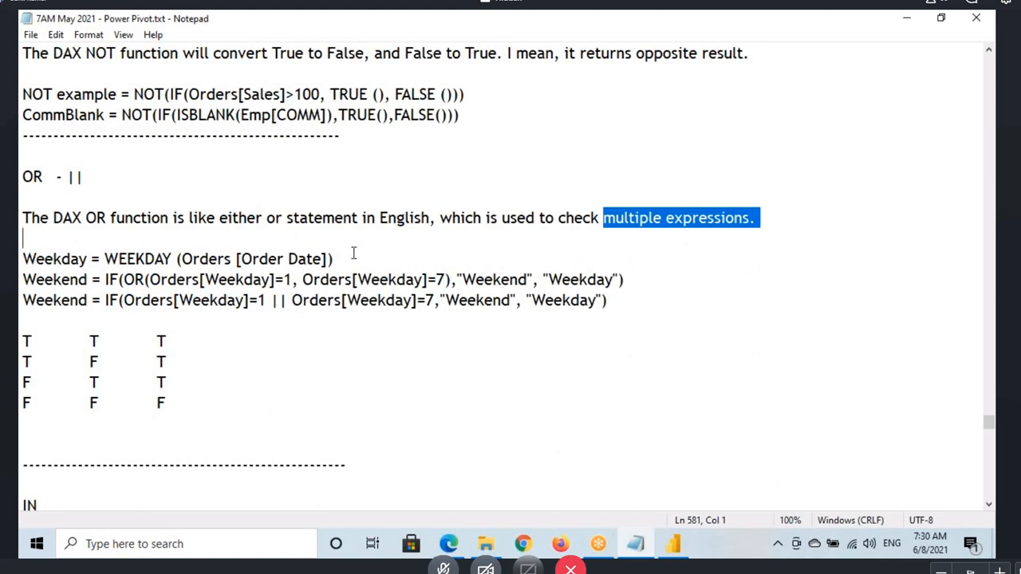
pyautogui.click(177, 237)
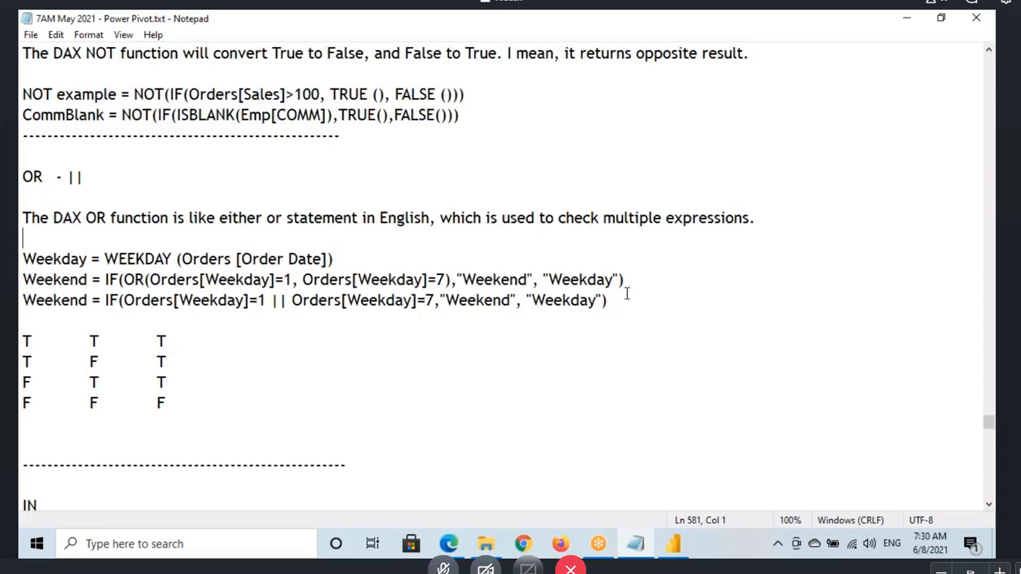
pyautogui.click(775, 222)
pyautogui.press('Return')
pyautogui.press('Return')
pyautogui.hotkey('ctrl', 'v')
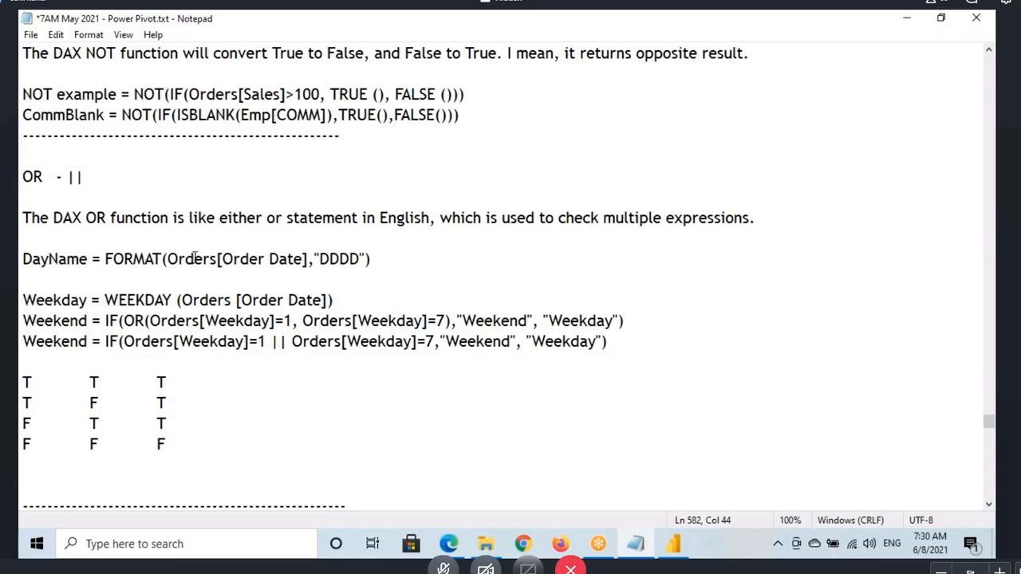
pyautogui.moveTo(195, 257); pyautogui.dragTo(361, 259)
# Step: Switch to Power BI Desktop, list the DayName filter values, box the day names, underline the formula's arguments, and clear the drawings
pyautogui.click(672, 543)
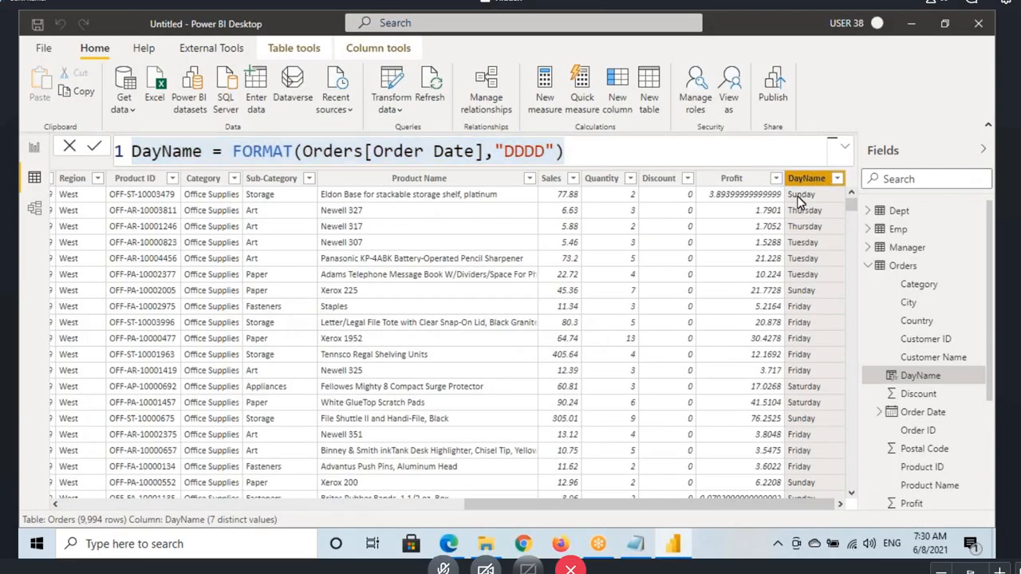
pyautogui.click(836, 178)
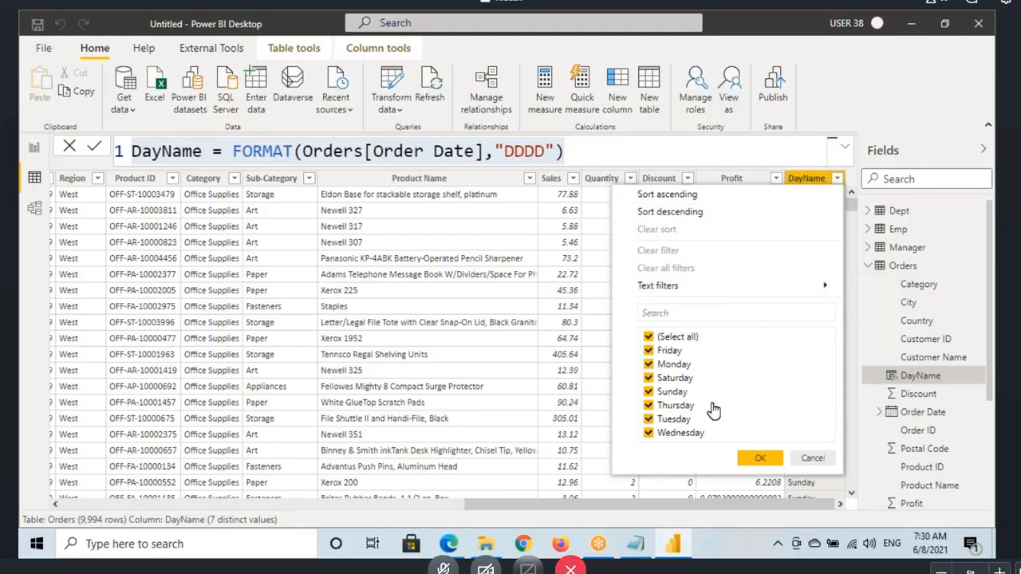
pyautogui.moveTo(640, 343); pyautogui.dragTo(729, 457)
pyautogui.moveTo(690, 364); pyautogui.dragTo(724, 344)
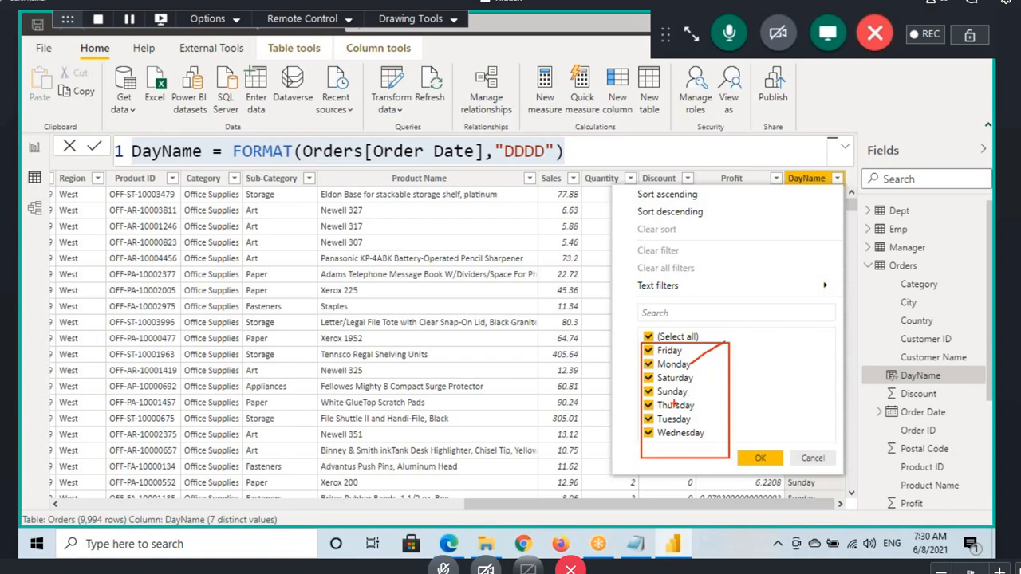
pyautogui.moveTo(344, 158); pyautogui.dragTo(523, 167)
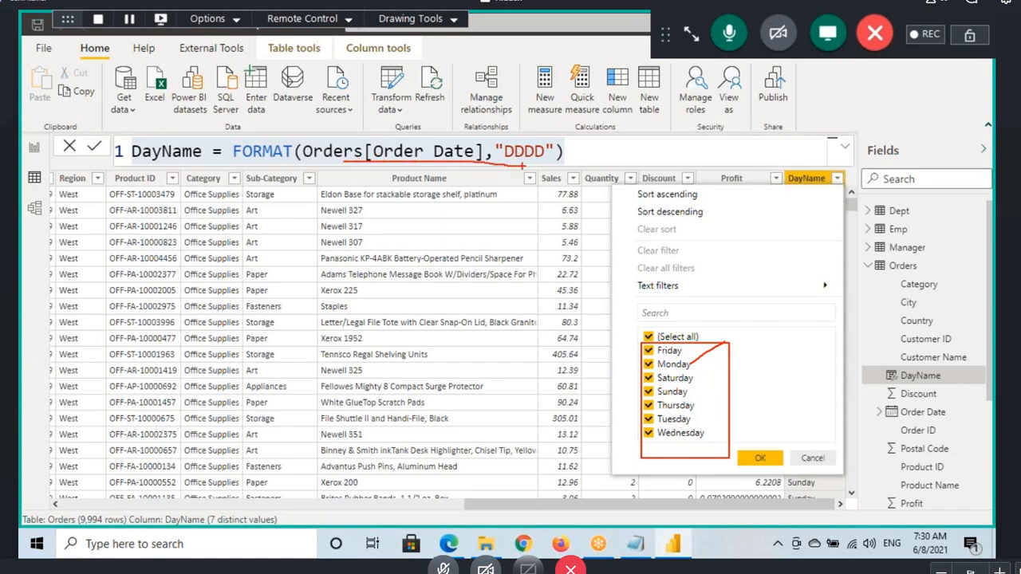
pyautogui.press('Escape')
pyautogui.click(813, 180)
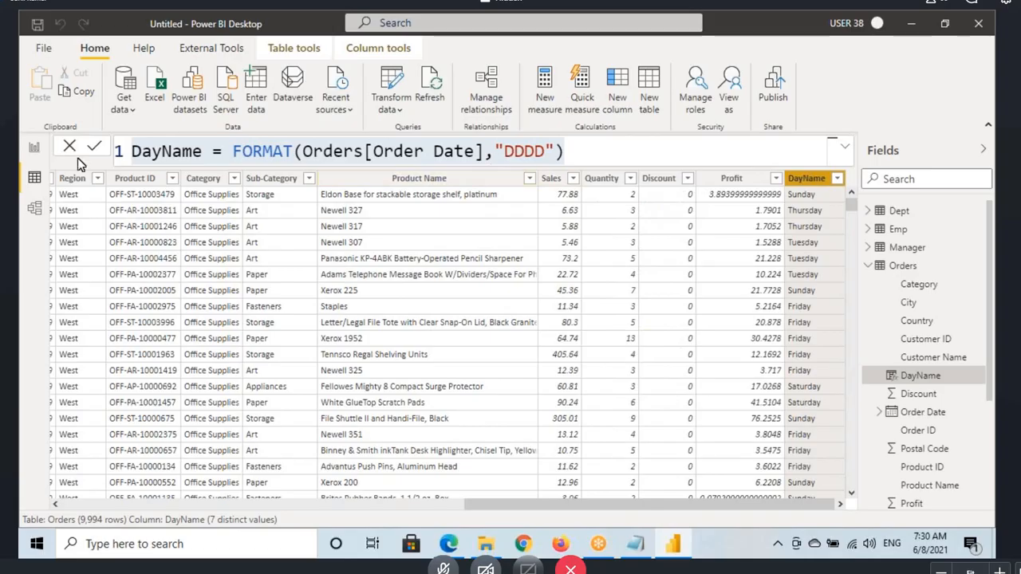
# Step: Add a stacked column chart below the Sales card on report Page 2, widen it, and plot Sales by DayName
pyautogui.click(40, 148)
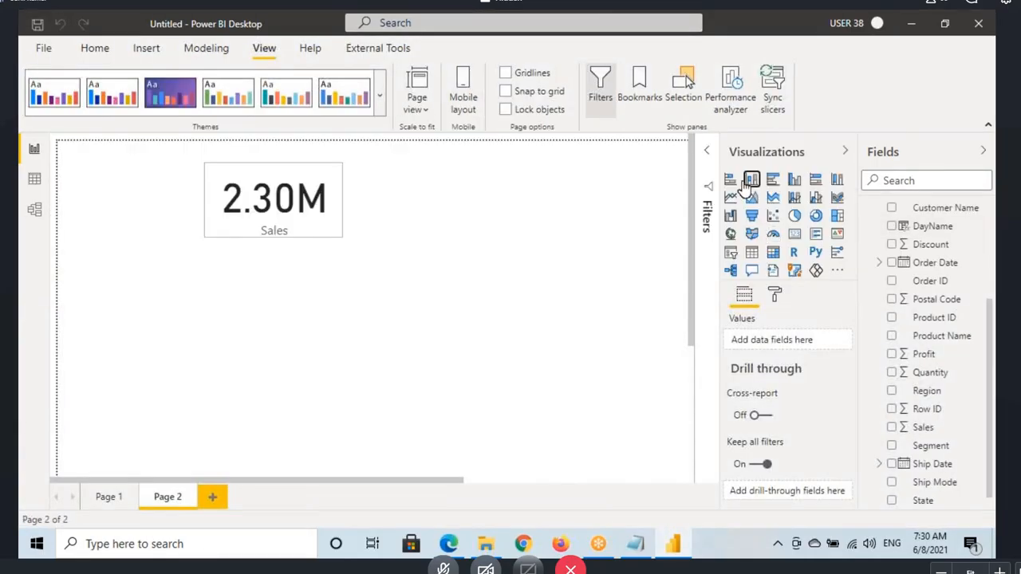
pyautogui.click(751, 179)
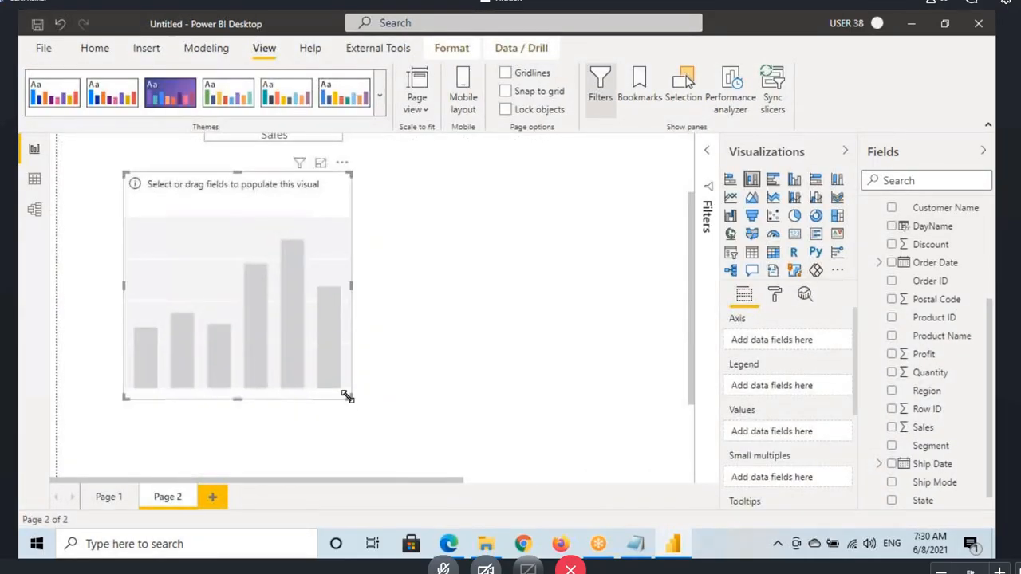
pyautogui.moveTo(348, 396); pyautogui.dragTo(425, 372)
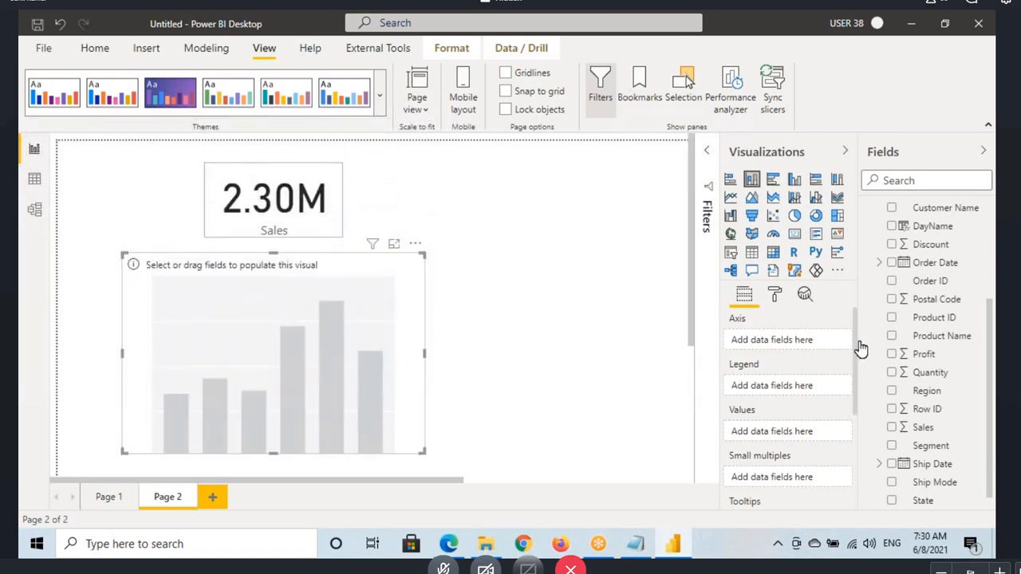
pyautogui.scroll(3, 933, 389)
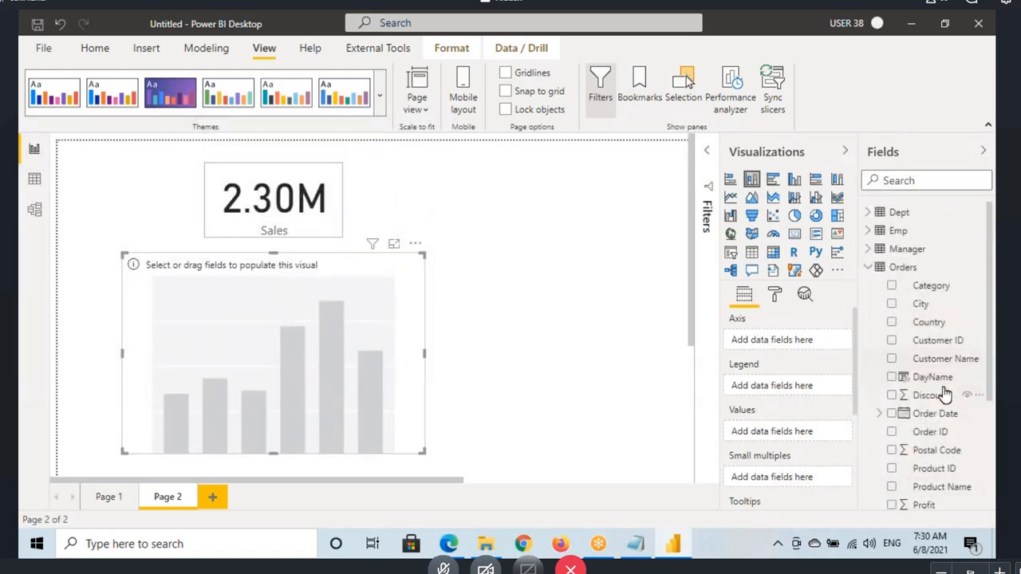
pyautogui.moveTo(939, 379); pyautogui.dragTo(357, 375)
pyautogui.scroll(-3, 917, 351)
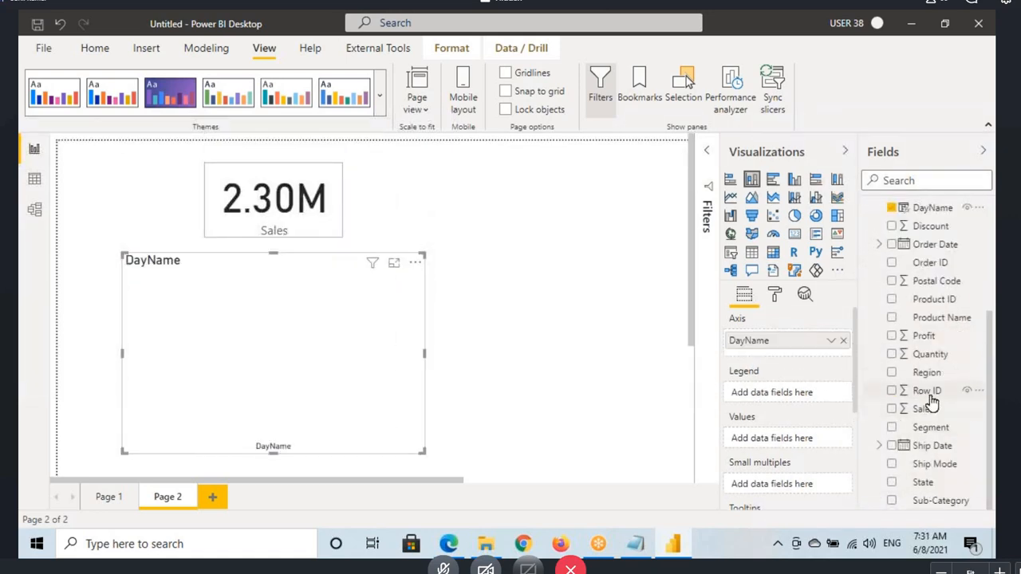
pyautogui.moveTo(923, 408); pyautogui.dragTo(319, 308)
# Step: Copy the Sales card's formatting onto the Sales by DayName chart with Format painter, and turn on the chart's data labels
pyautogui.click(274, 191)
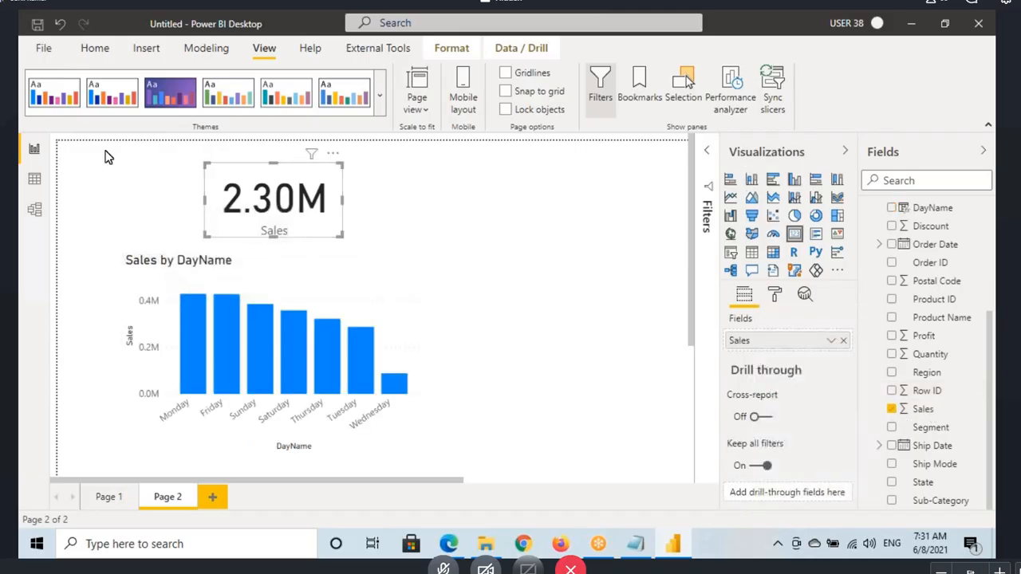
pyautogui.click(94, 48)
pyautogui.click(301, 276)
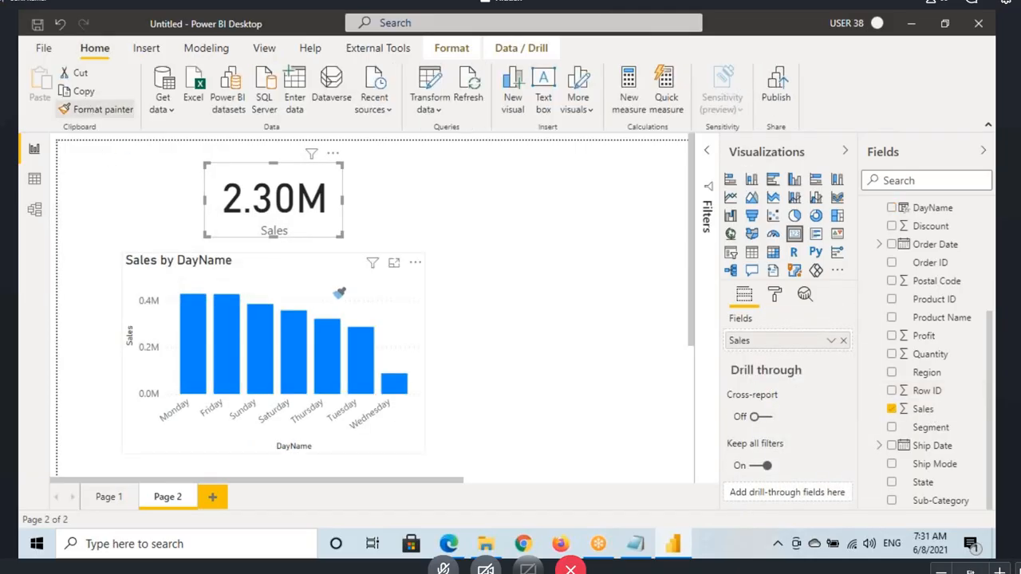
pyautogui.click(777, 295)
pyautogui.click(825, 490)
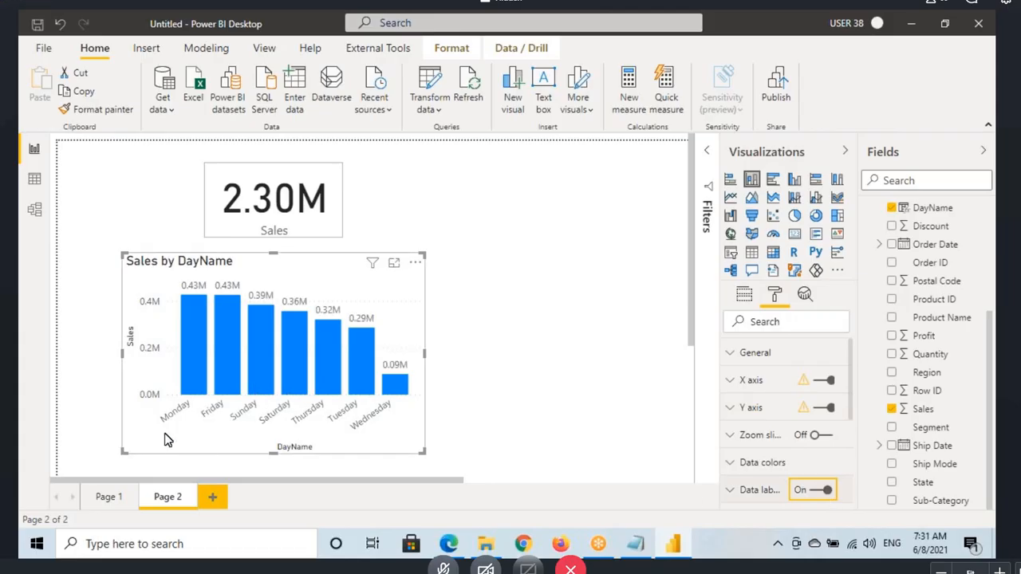
# Step: Mark Monday on the chart, draw two empty boxes beside the visuals, and circle the Sunday and Saturday labels
pyautogui.moveTo(148, 426); pyautogui.dragTo(247, 283)
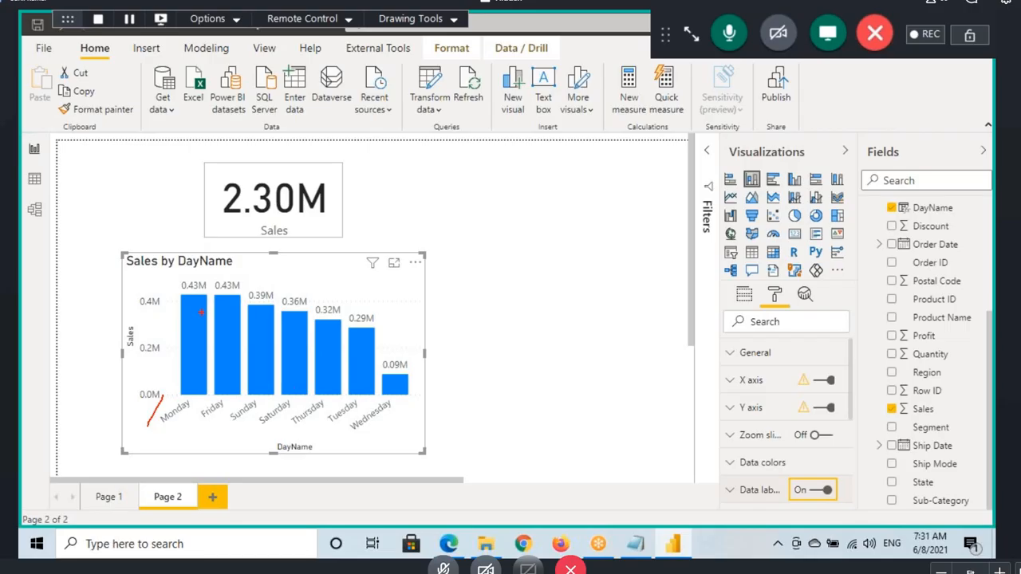
pyautogui.moveTo(501, 184); pyautogui.dragTo(564, 239)
pyautogui.moveTo(583, 176); pyautogui.dragTo(628, 261)
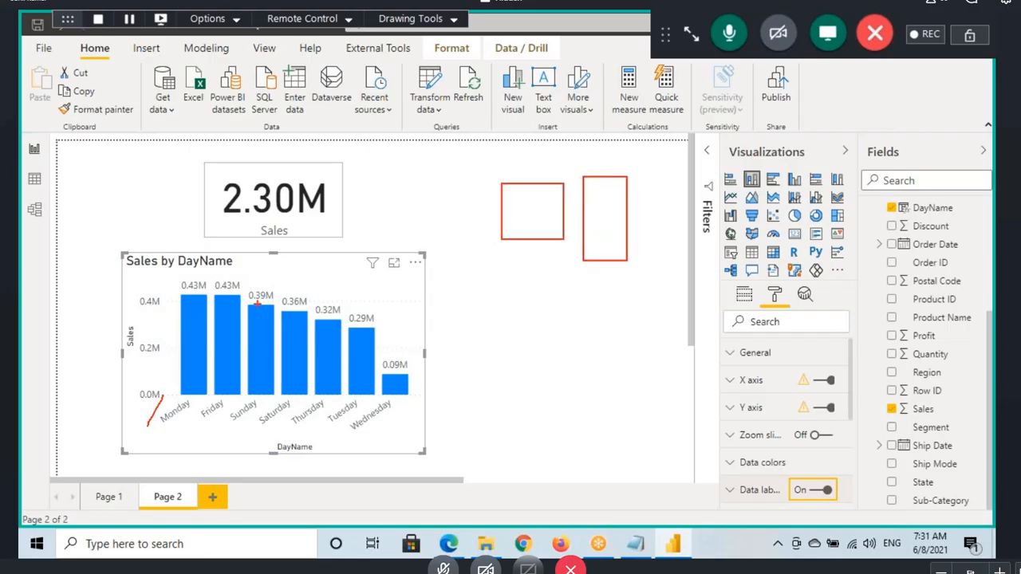
pyautogui.moveTo(239, 395)
pyautogui.mouseDown()
pyautogui.moveTo(227, 430)
pyautogui.moveTo(289, 397)
pyautogui.mouseUp()
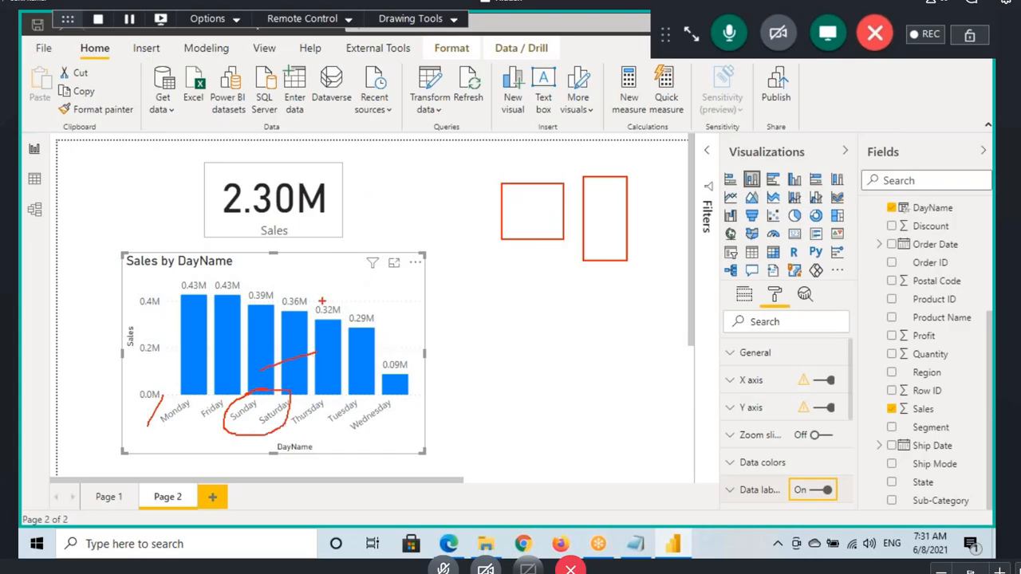
# Step: Return to the Orders rows, box Sunday and Saturday with a W, underline Thursday with an arrow to a weekday note, and clear the drawings
pyautogui.click(34, 178)
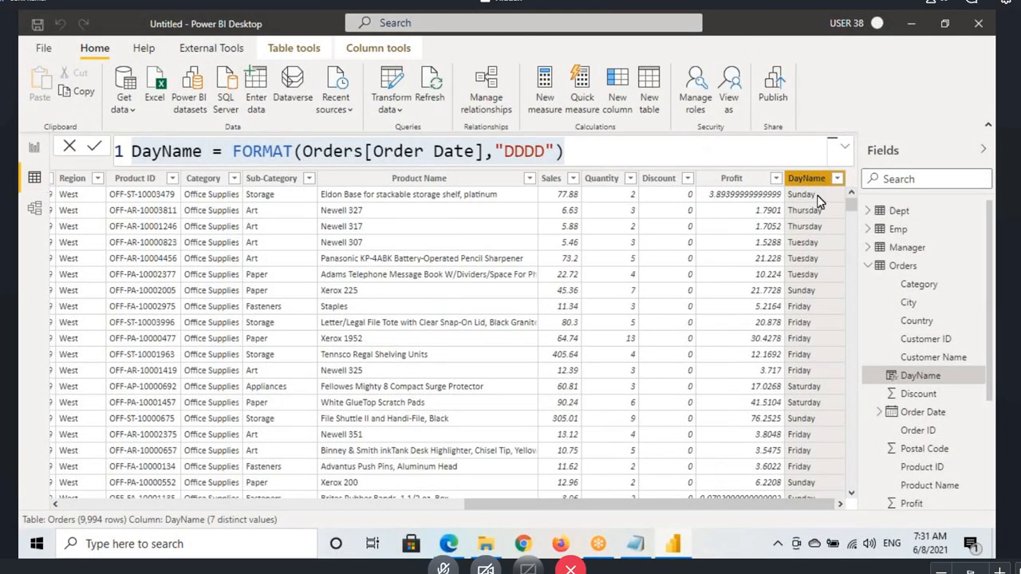
pyautogui.hotkey('ctrl', '2')
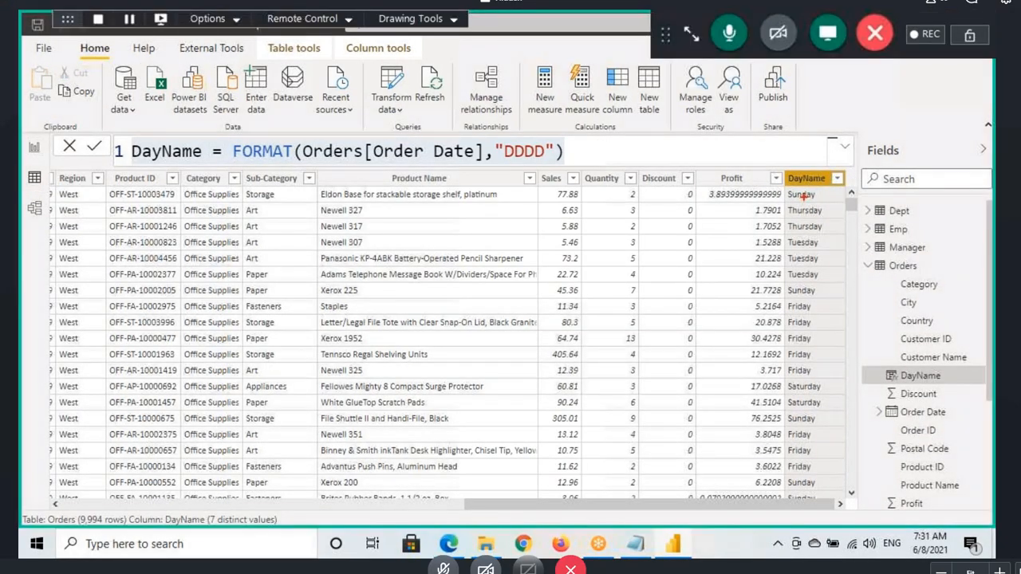
pyautogui.moveTo(784, 190); pyautogui.dragTo(833, 204)
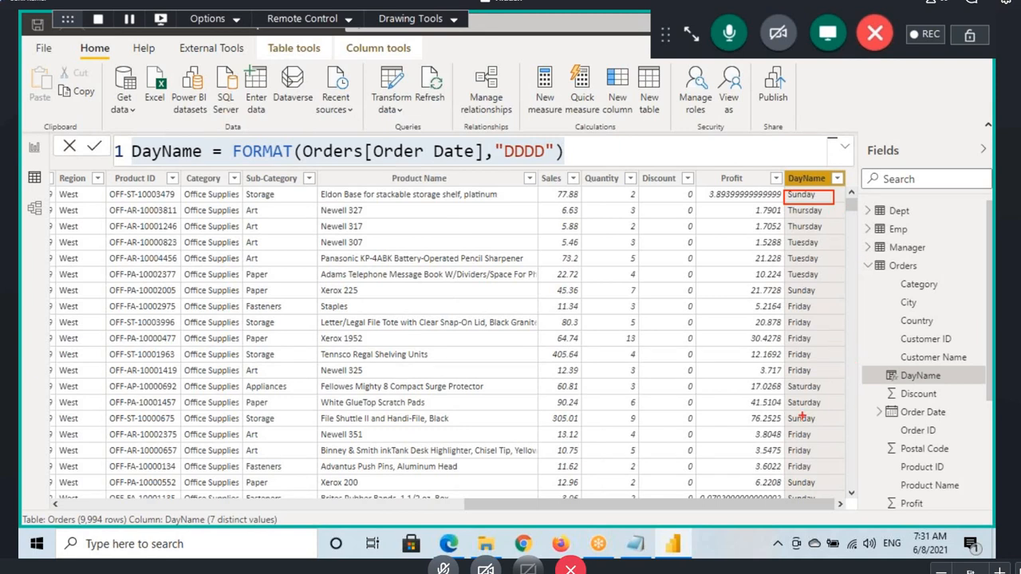
pyautogui.moveTo(787, 379); pyautogui.dragTo(833, 394)
pyautogui.moveTo(838, 192); pyautogui.dragTo(890, 184)
pyautogui.moveTo(832, 389); pyautogui.dragTo(888, 383)
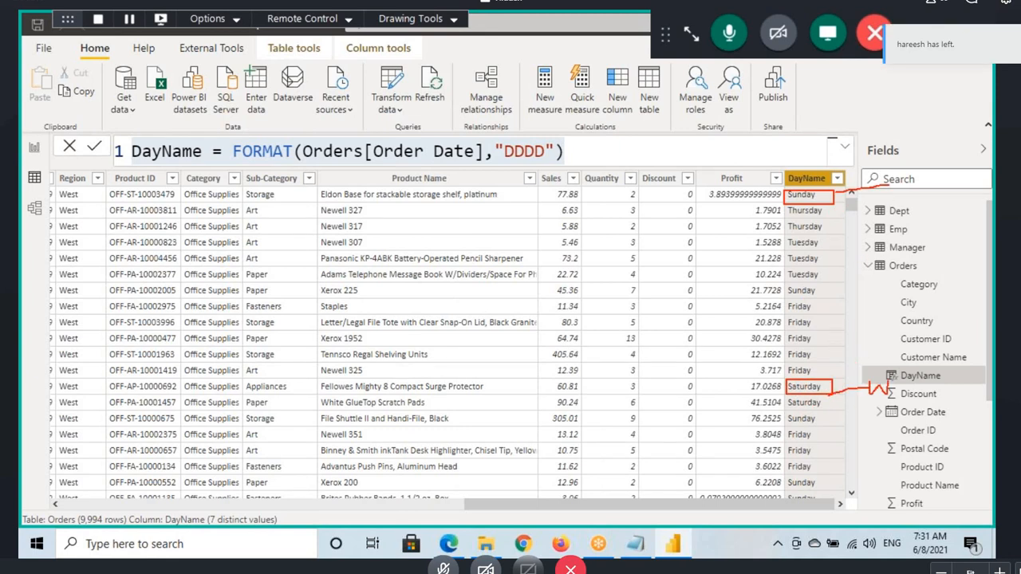
pyautogui.moveTo(781, 221); pyautogui.dragTo(821, 216)
pyautogui.moveTo(782, 236)
pyautogui.mouseDown()
pyautogui.moveTo(831, 231)
pyautogui.moveTo(859, 210)
pyautogui.moveTo(938, 206)
pyautogui.moveTo(944, 221)
pyautogui.moveTo(962, 216)
pyautogui.mouseUp()
pyautogui.moveTo(965, 215); pyautogui.dragTo(975, 216)
pyautogui.moveTo(969, 211); pyautogui.dragTo(970, 220)
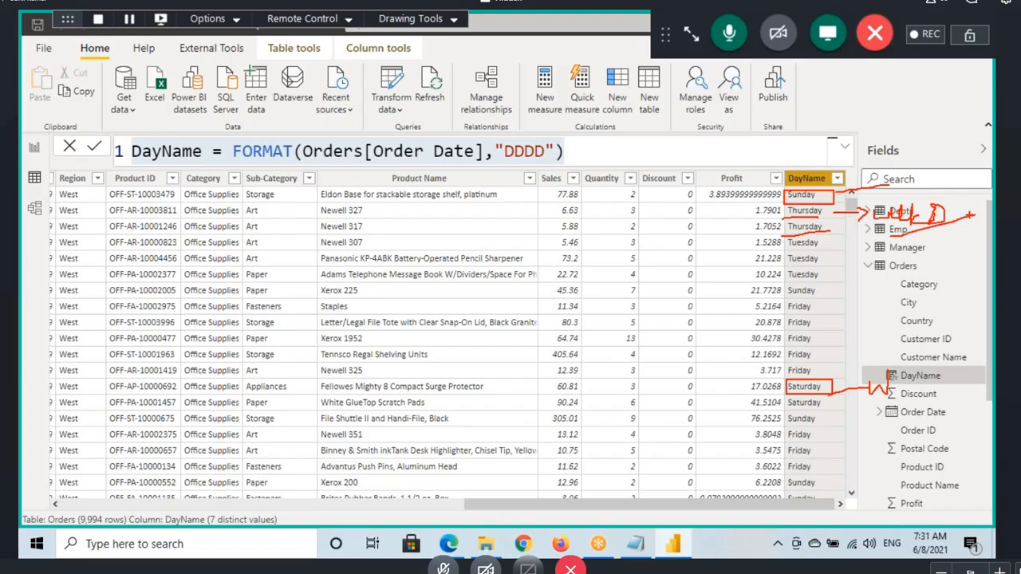
pyautogui.press('Escape')
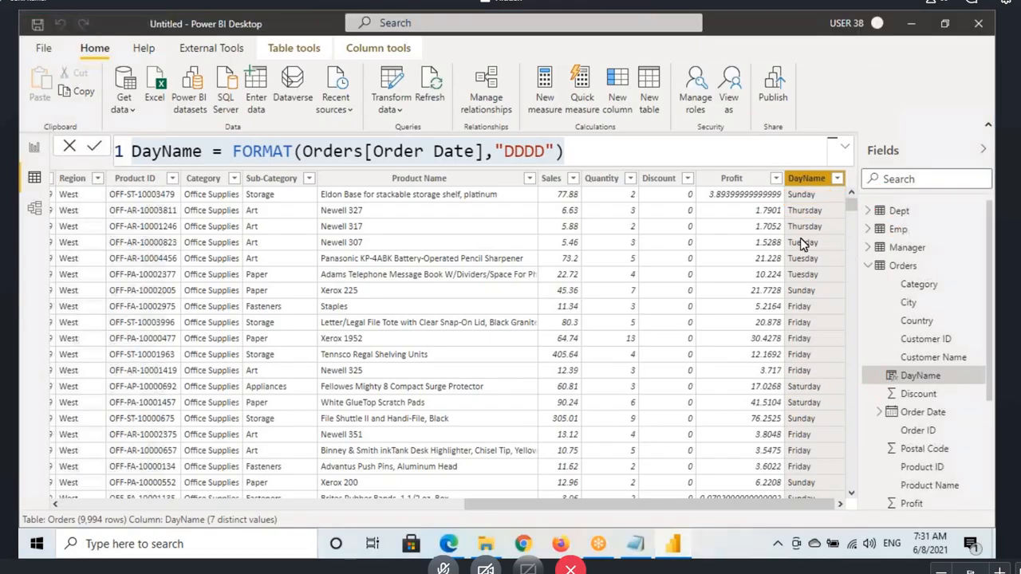
# Step: Add a new calculated column to the Orders table and name it WeekendWeekday
pyautogui.click(895, 268)
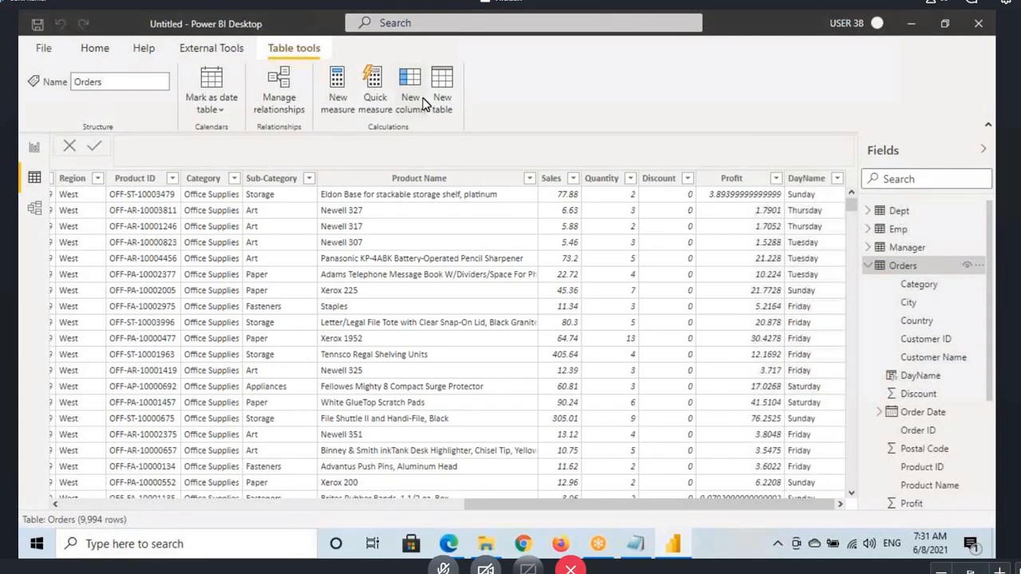
pyautogui.click(411, 93)
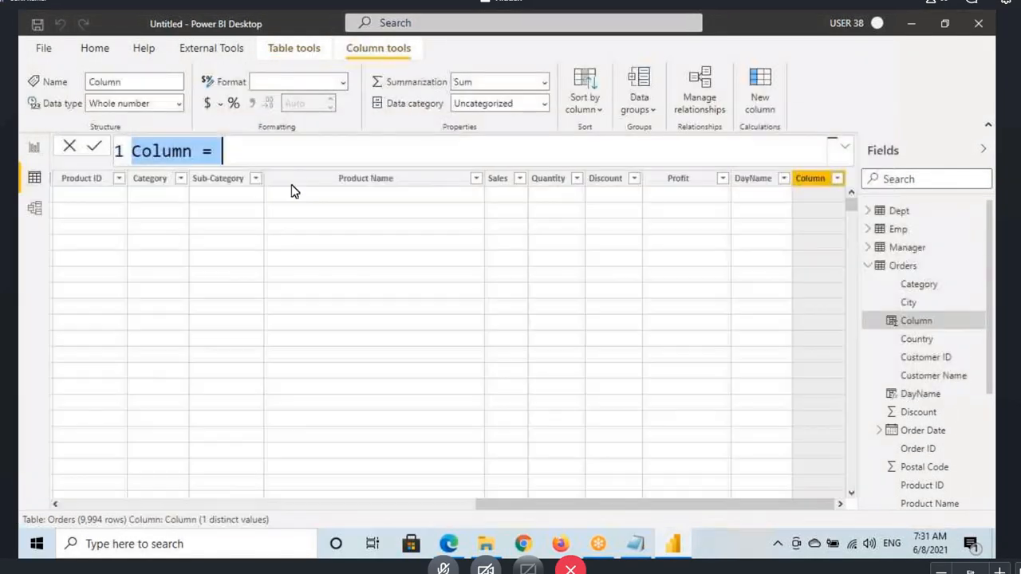
pyautogui.doubleClick(169, 157)
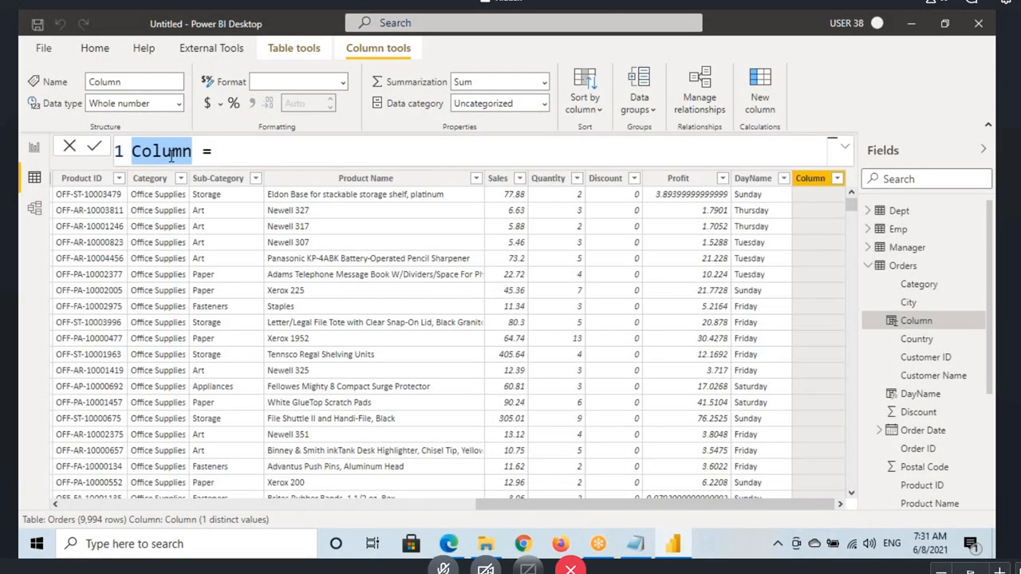
pyautogui.write('Weeke')
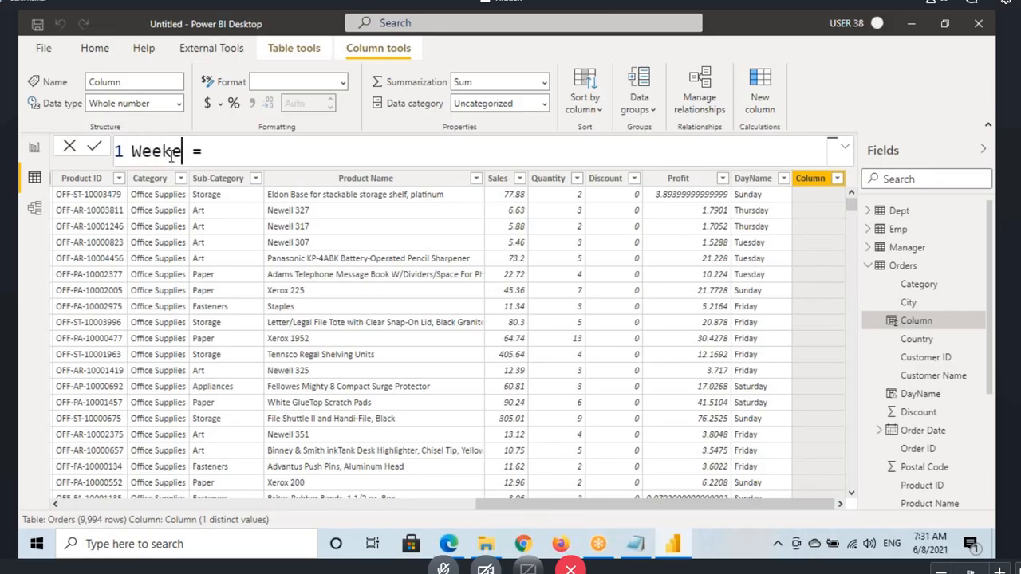
pyautogui.write('ndWeekd')
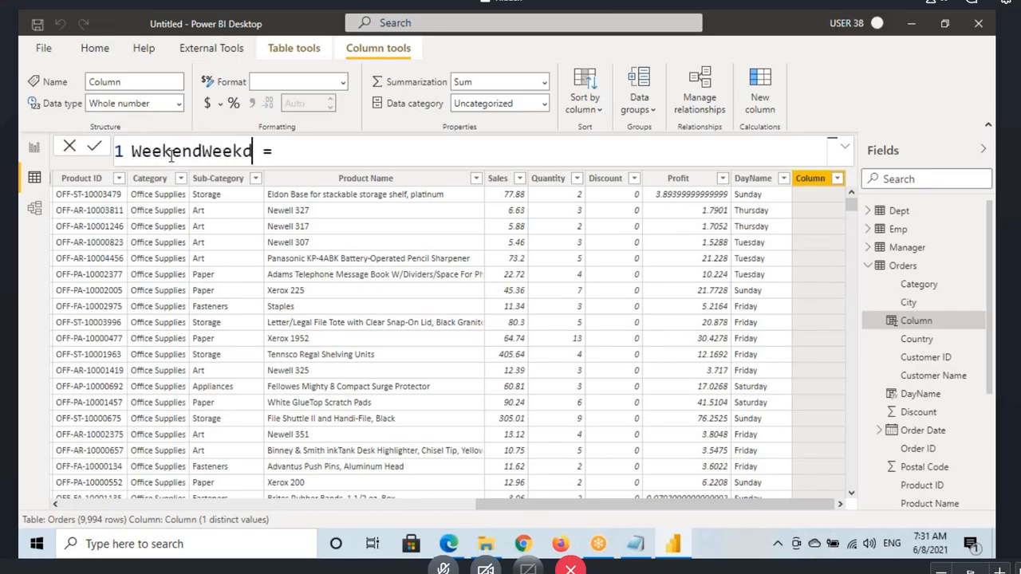
pyautogui.write('ay')
pyautogui.write('if')
# Step: Start the WeekendWeekday formula with an IF function that tests Orders[DayName]="Saturday"
pyautogui.press('Tab')
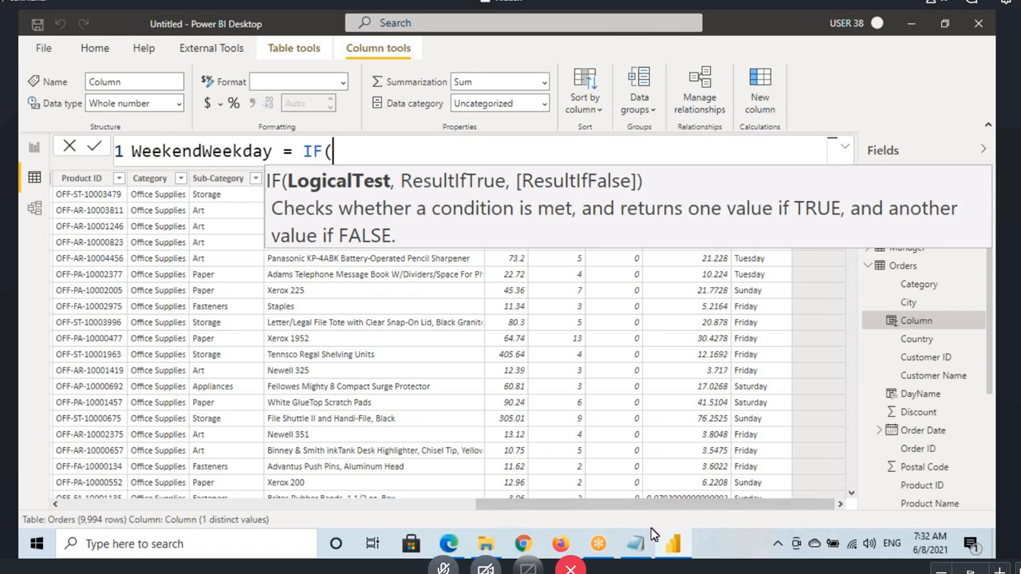
pyautogui.click(639, 546)
pyautogui.click(667, 545)
pyautogui.write('d')
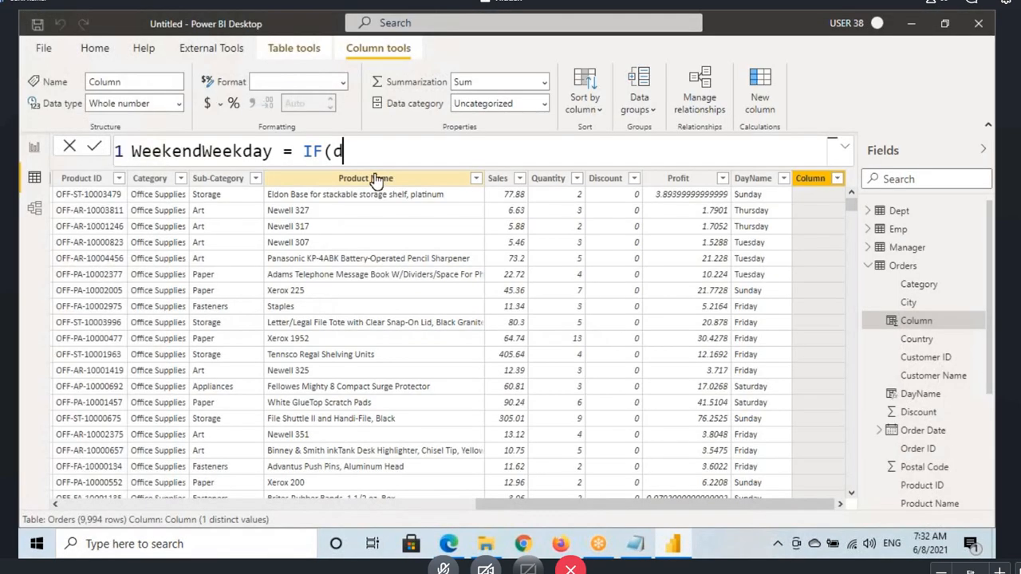
pyautogui.write('ay')
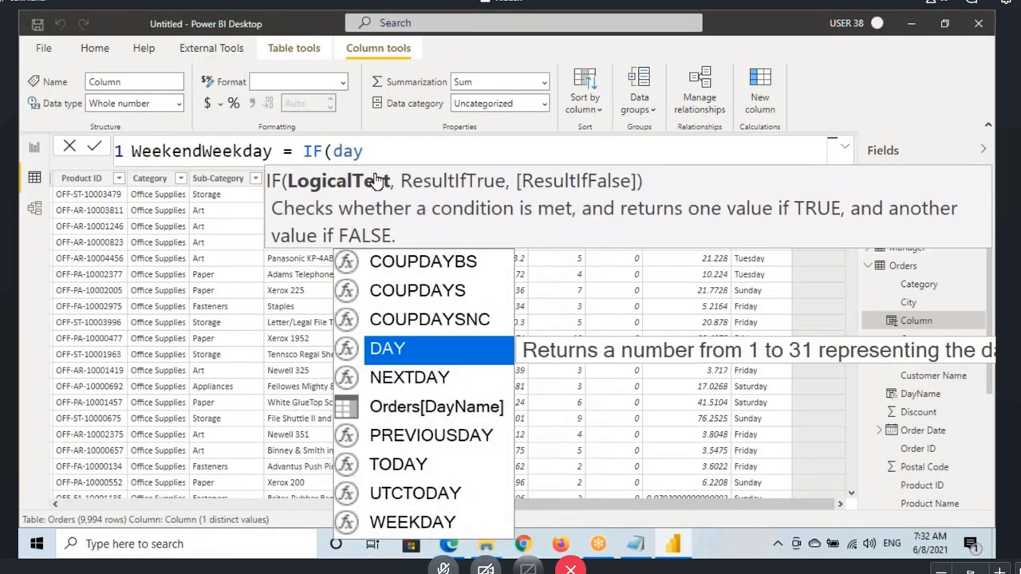
pyautogui.click(448, 405)
pyautogui.write('=')
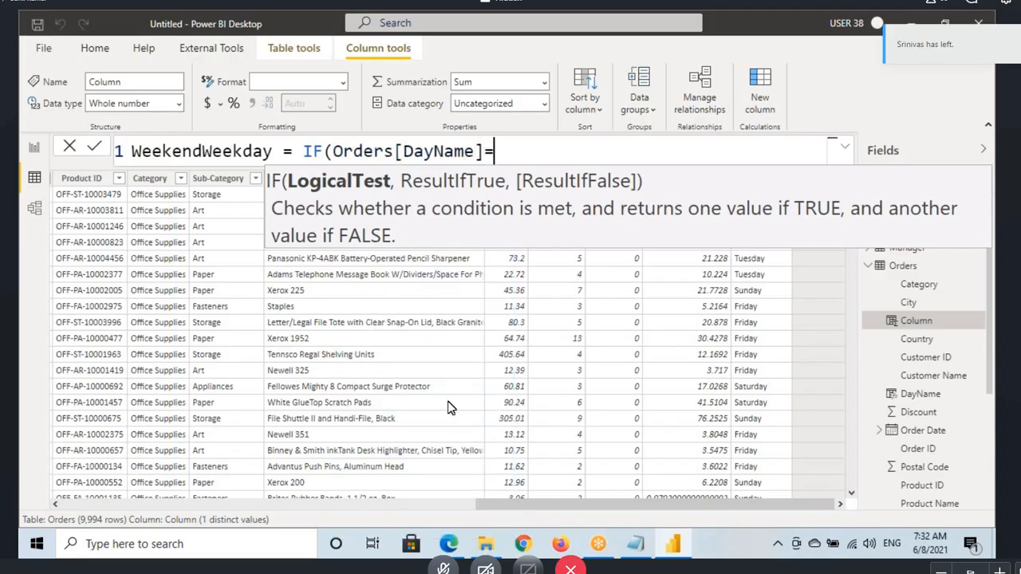
pyautogui.write('"Satur')
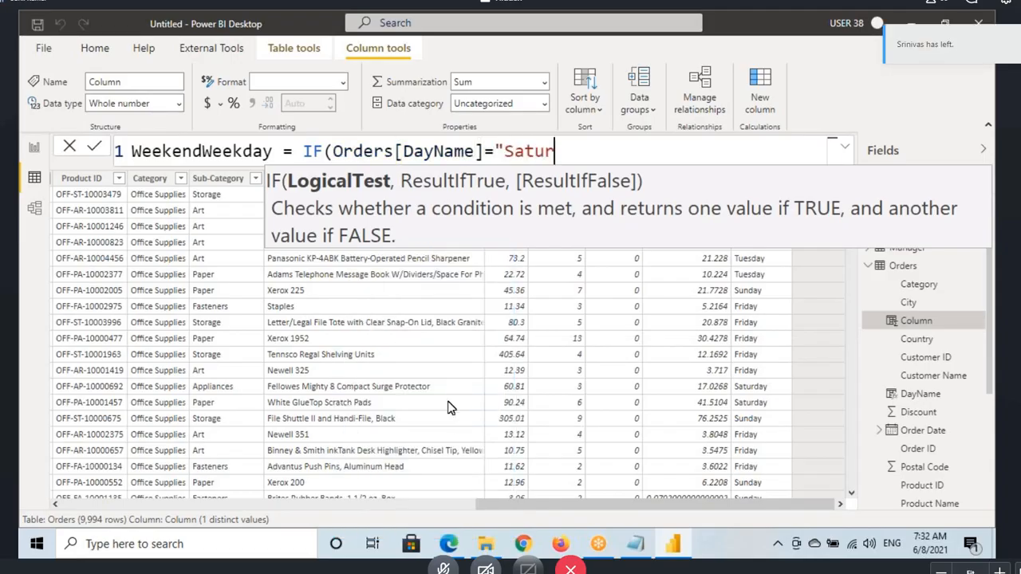
pyautogui.write('day"')
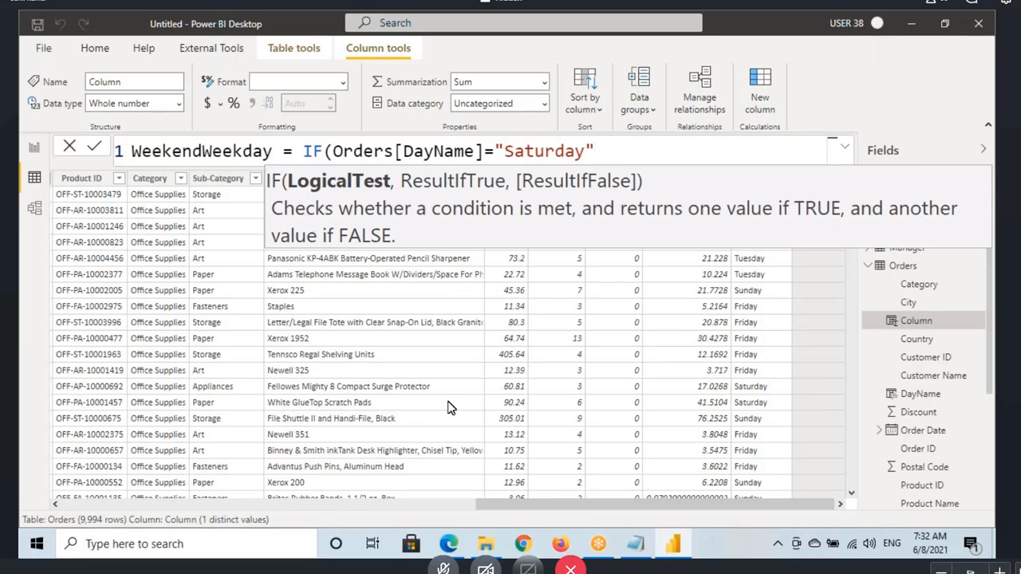
pyautogui.write(',')
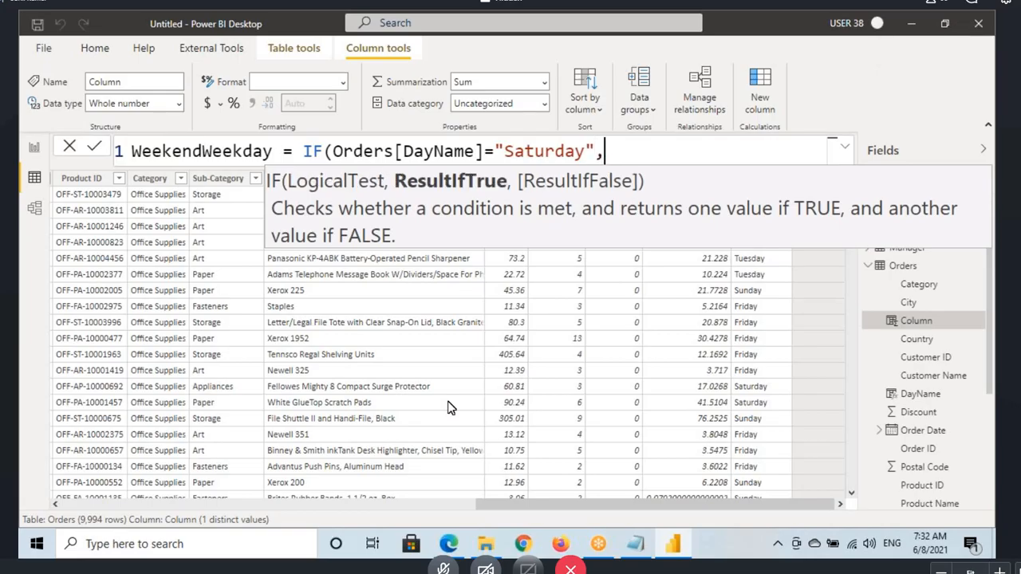
pyautogui.write('"Weekend')
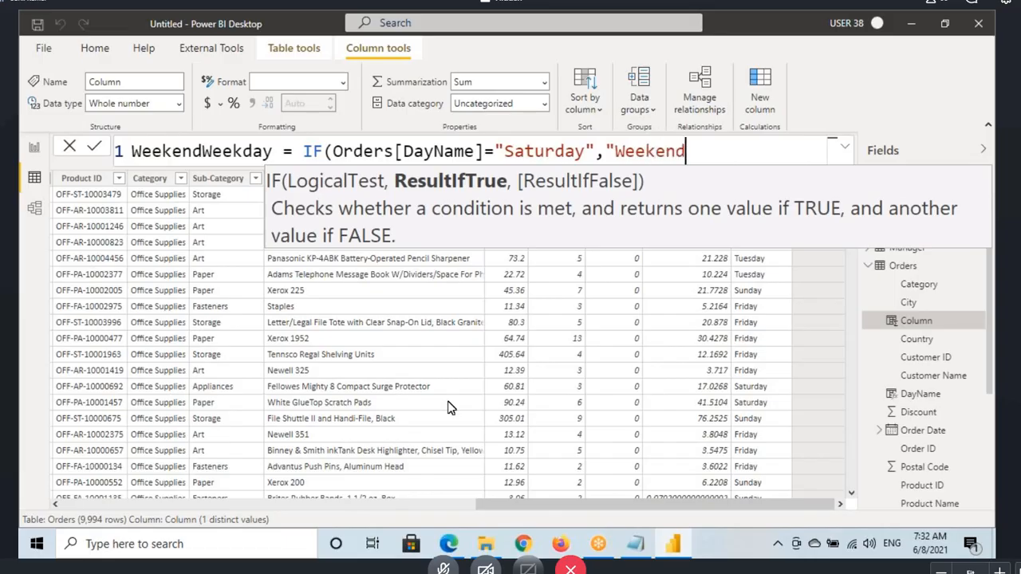
pyautogui.write('",')
pyautogui.write('"Weekda')
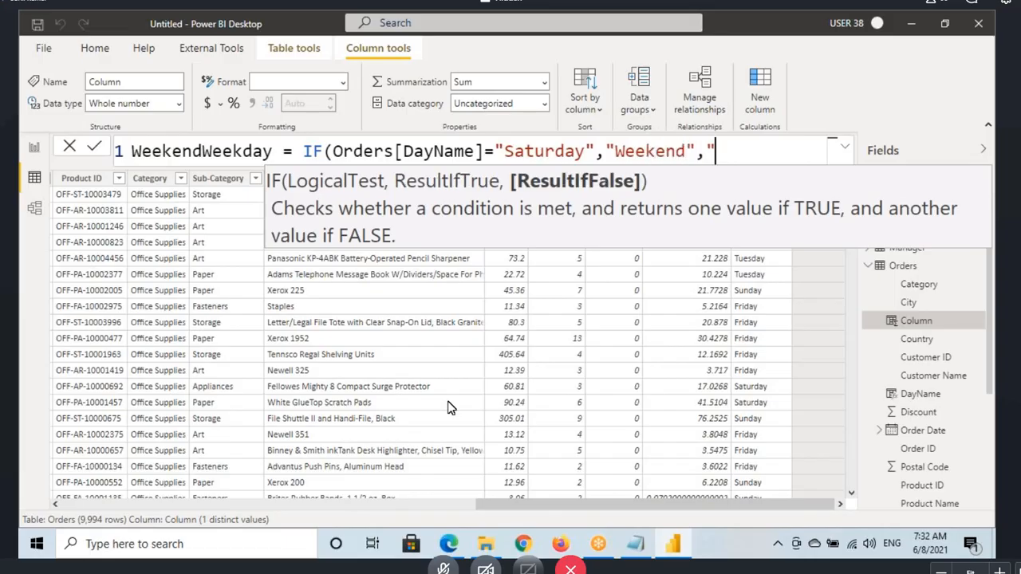
pyautogui.write('y')
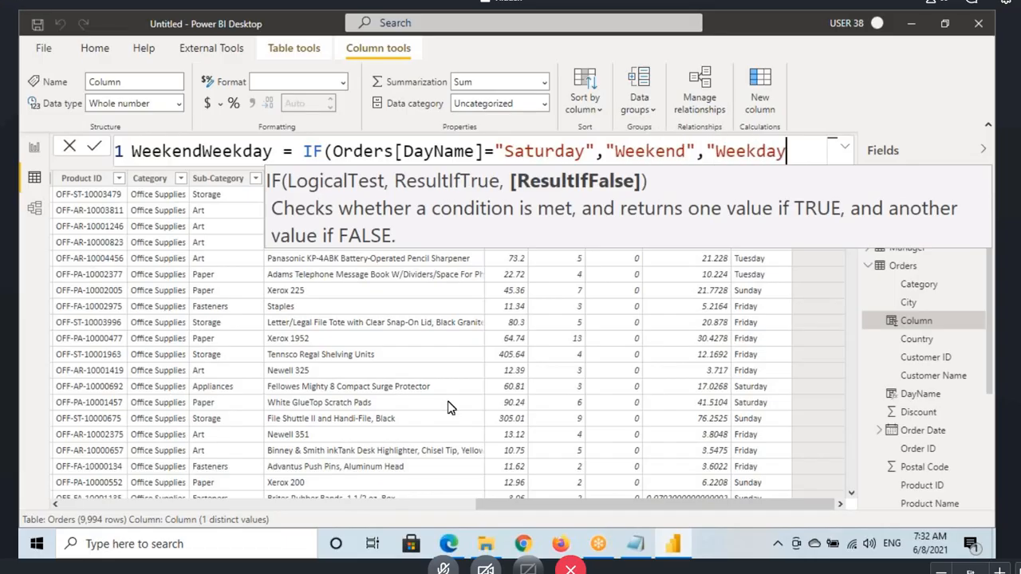
pyautogui.write('")')
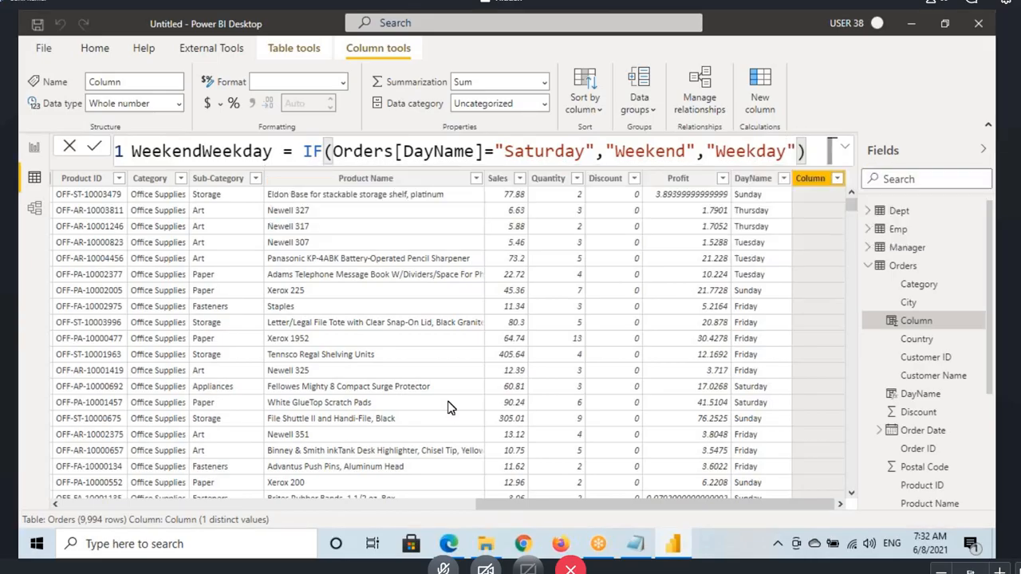
# Step: Complete the IF with "Weekend" as the true result and "Weekday" as the false result, and commit the formula
pyautogui.press('Return')
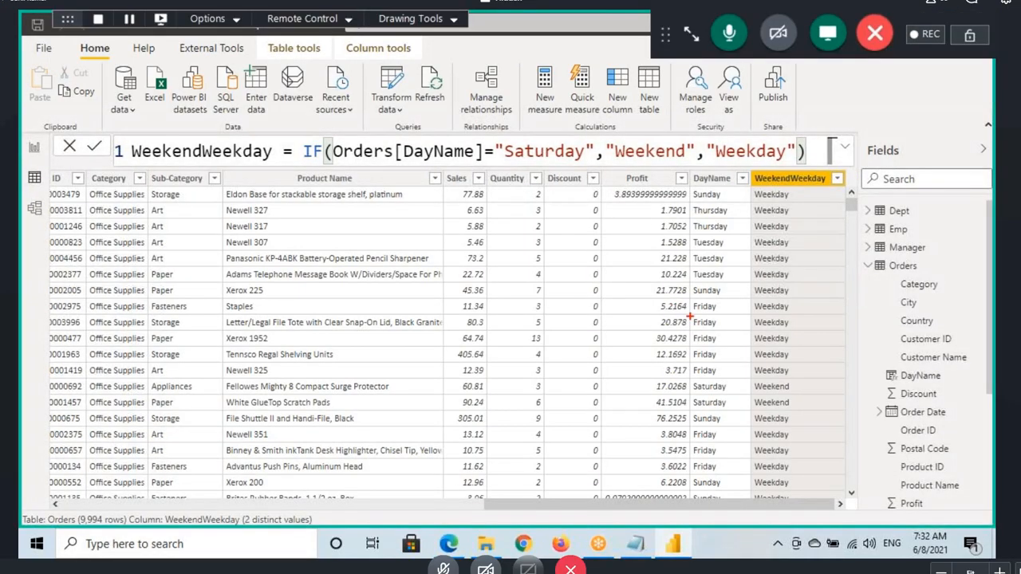
# Step: Mark a Saturday row, the first Sunday row and the formula's DayName test with pen strokes, and clear the drawings
pyautogui.moveTo(685, 381)
pyautogui.mouseDown()
pyautogui.moveTo(796, 394)
pyautogui.moveTo(767, 380)
pyautogui.moveTo(845, 365)
pyautogui.mouseUp()
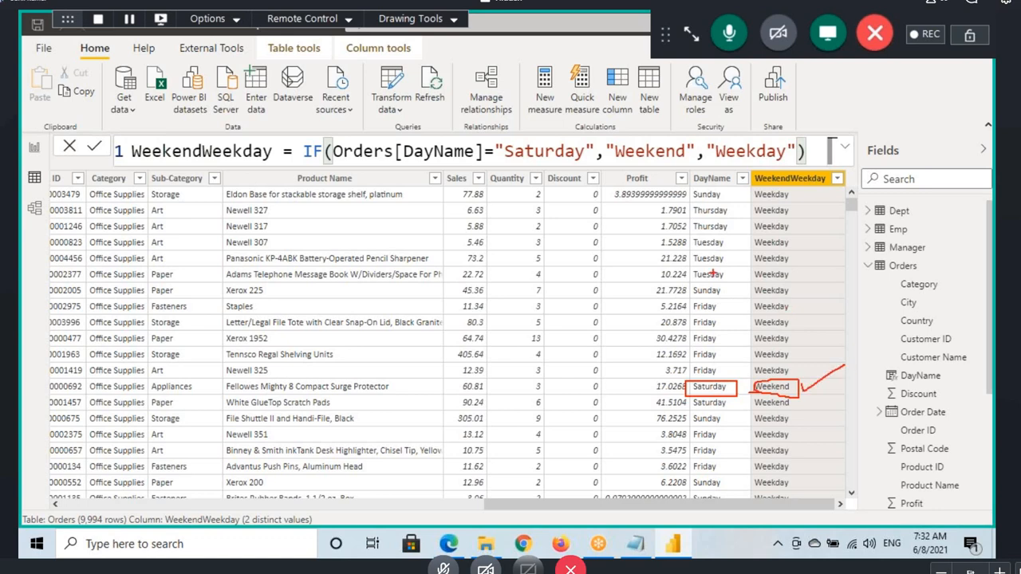
pyautogui.moveTo(685, 189)
pyautogui.mouseDown()
pyautogui.moveTo(714, 201)
pyautogui.moveTo(804, 198)
pyautogui.mouseUp()
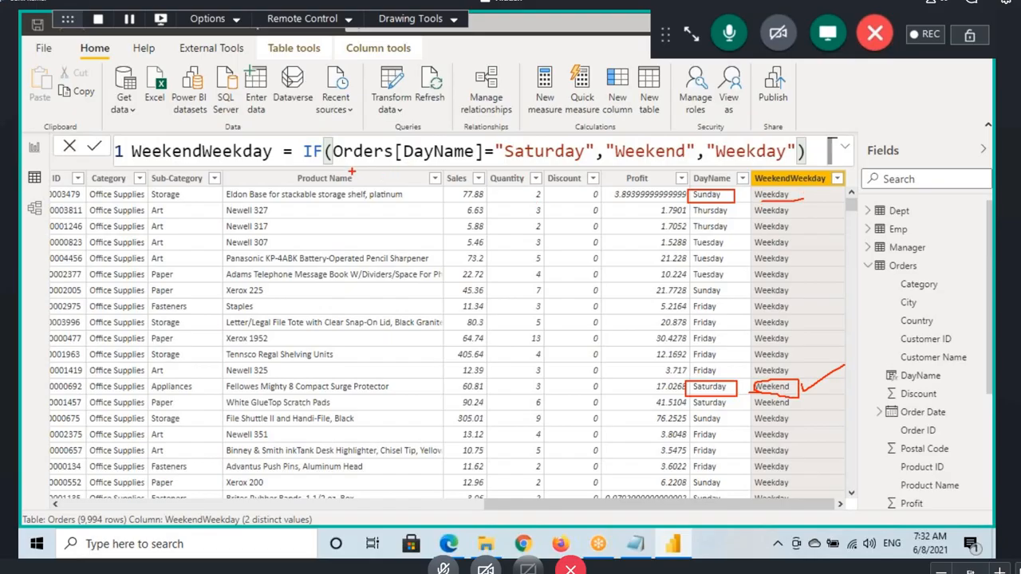
pyautogui.moveTo(347, 165); pyautogui.dragTo(450, 163)
pyautogui.moveTo(418, 121); pyautogui.dragTo(468, 124)
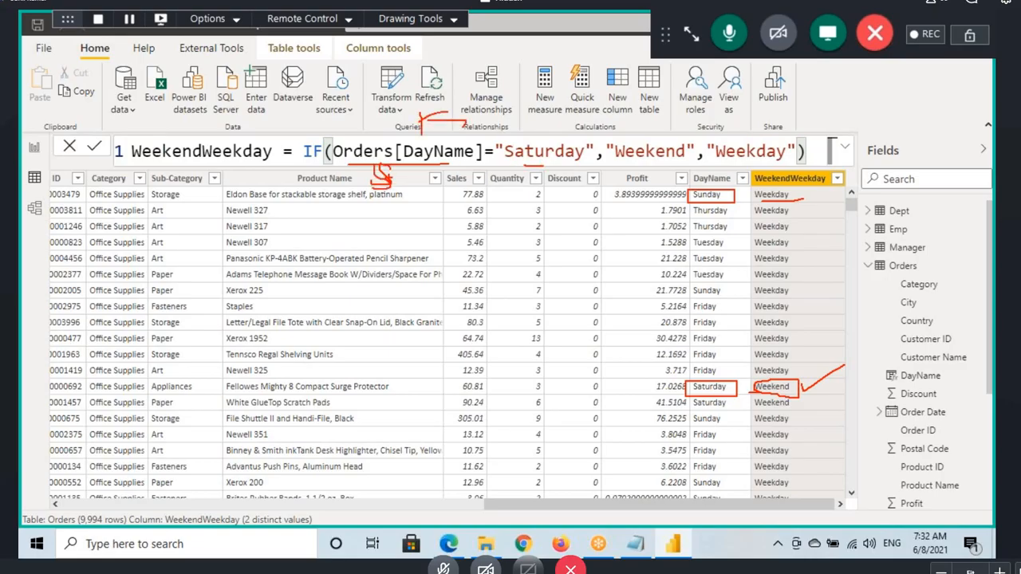
pyautogui.moveTo(385, 166)
pyautogui.mouseDown()
pyautogui.moveTo(570, 252)
pyautogui.moveTo(709, 166)
pyautogui.moveTo(774, 157)
pyautogui.mouseUp()
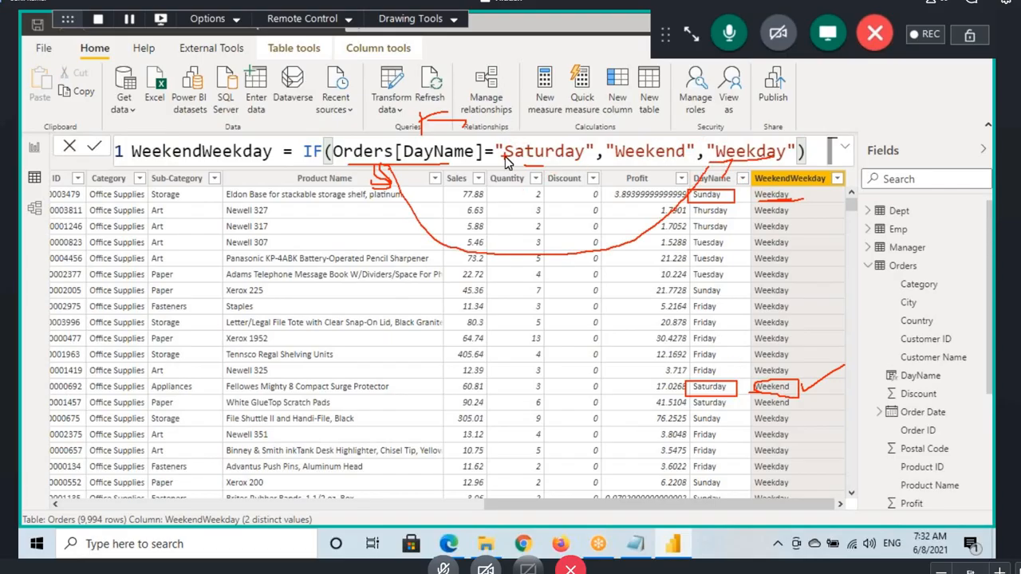
pyautogui.press('Escape')
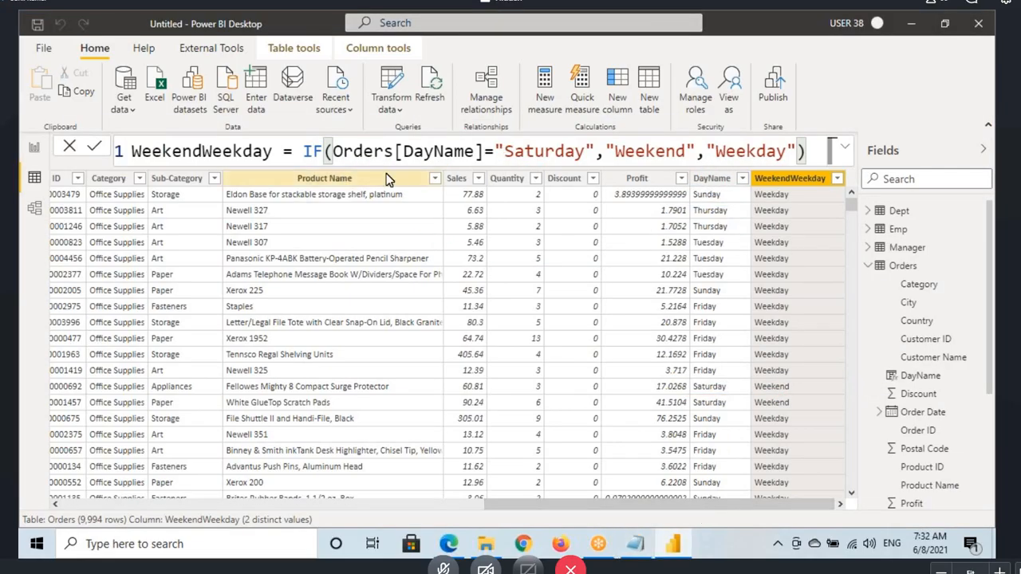
# Step: Highlight the Saturday condition in the formula, and switch to the Notepad notes to highlight the OR heading
pyautogui.moveTo(335, 151); pyautogui.dragTo(594, 152)
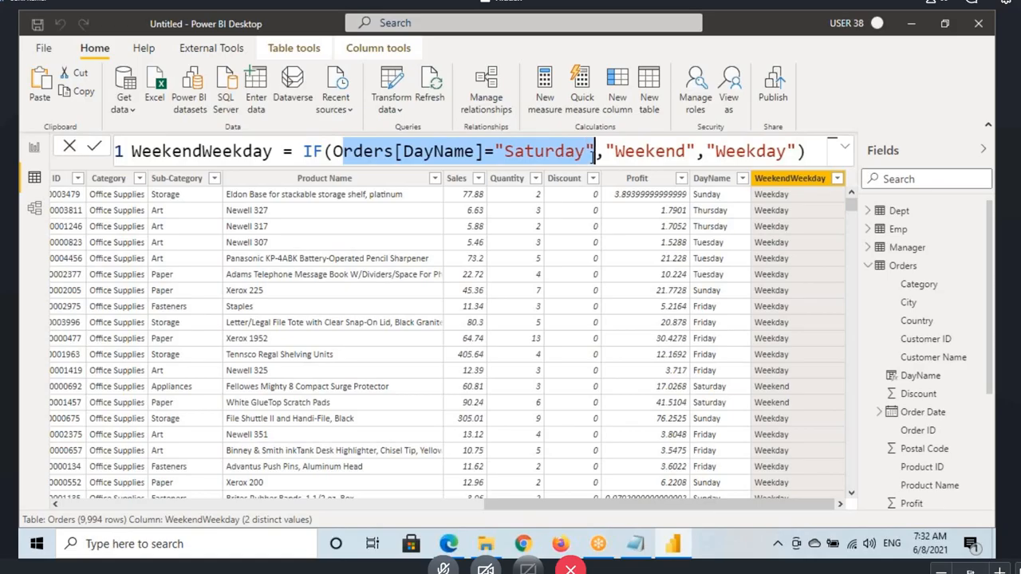
pyautogui.click(635, 542)
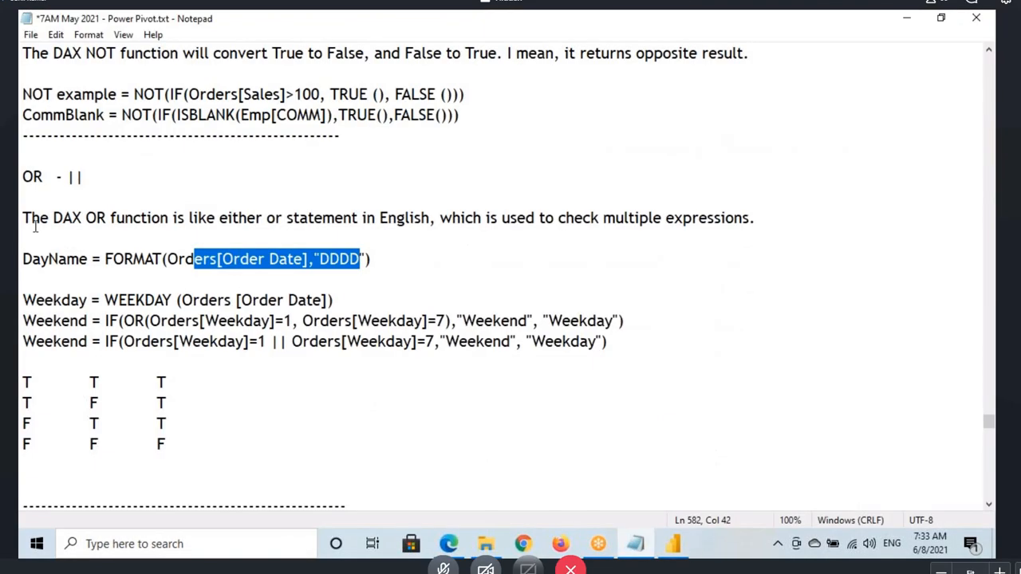
pyautogui.moveTo(21, 176); pyautogui.dragTo(48, 176)
pyautogui.click(22, 176)
pyautogui.click(21, 177)
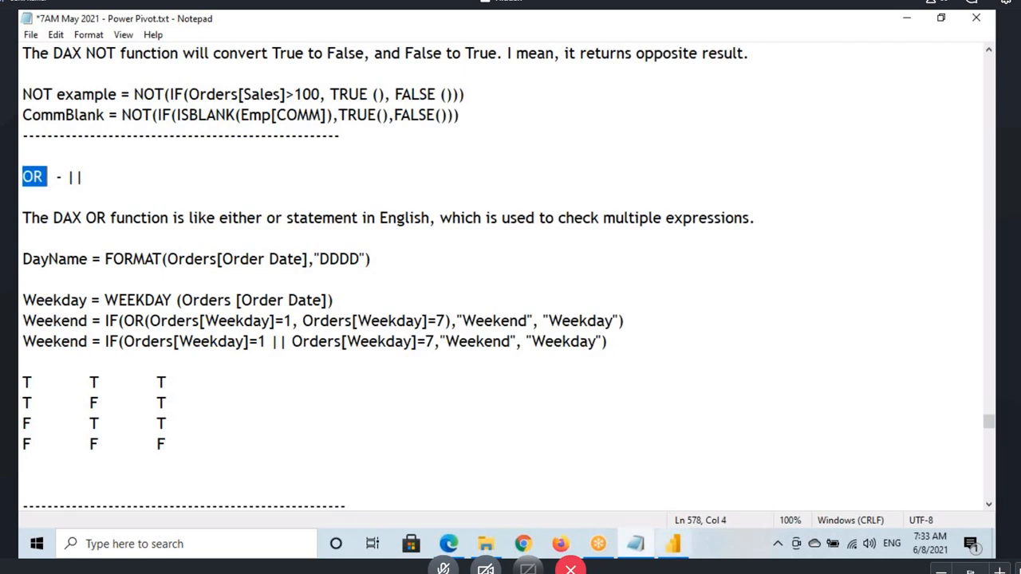
# Step: Switch back to Power BI Desktop and insert OR( before the Saturday condition inside the WeekendWeekday IF formula
pyautogui.click(673, 544)
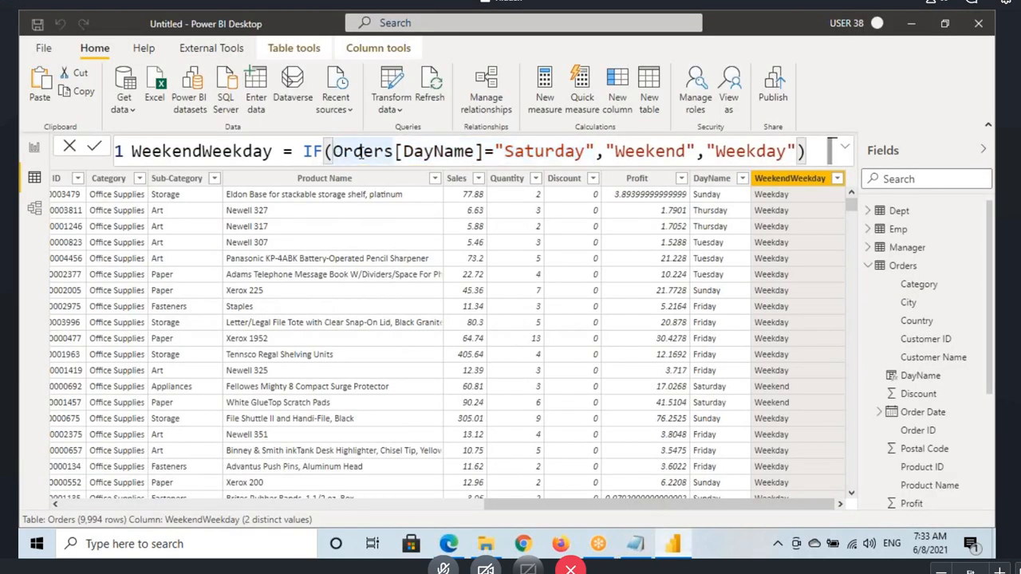
pyautogui.write('OR(')
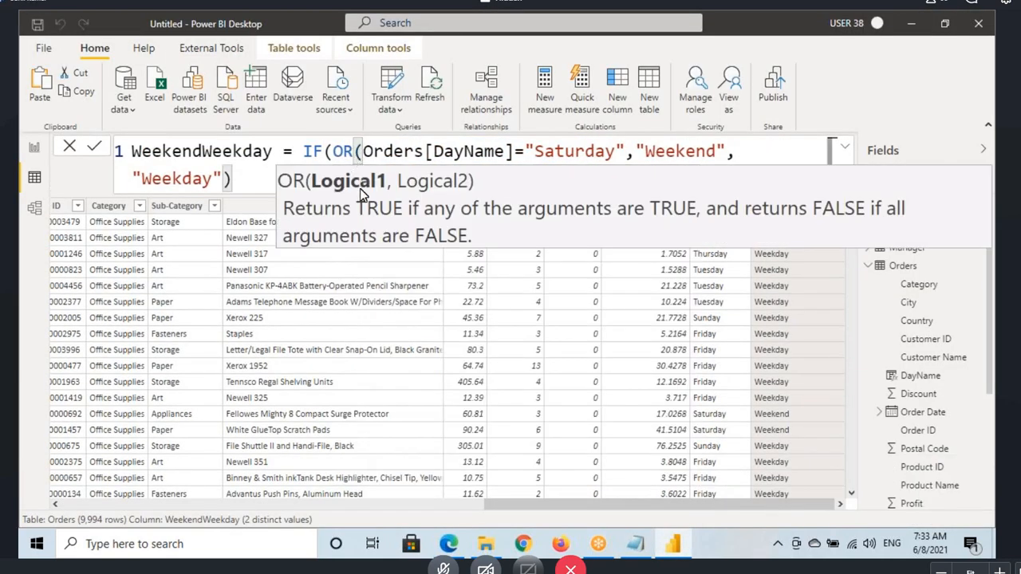
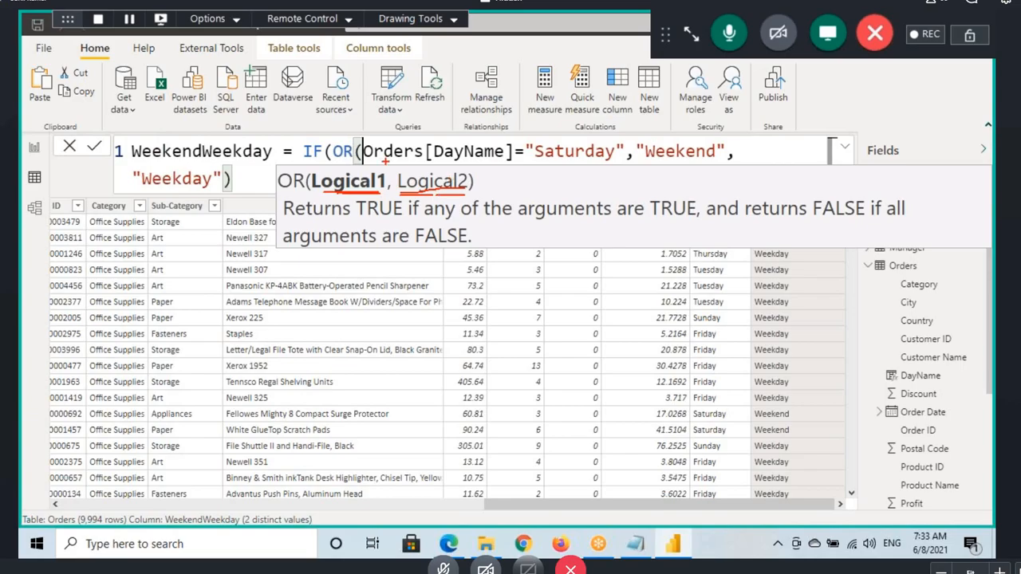
# Step: Complete the OR test with a second condition, Orders[DayName]="Sunday", close its parenthesis and commit the WeekendWeekday formula
pyautogui.moveTo(386, 161); pyautogui.dragTo(586, 161)
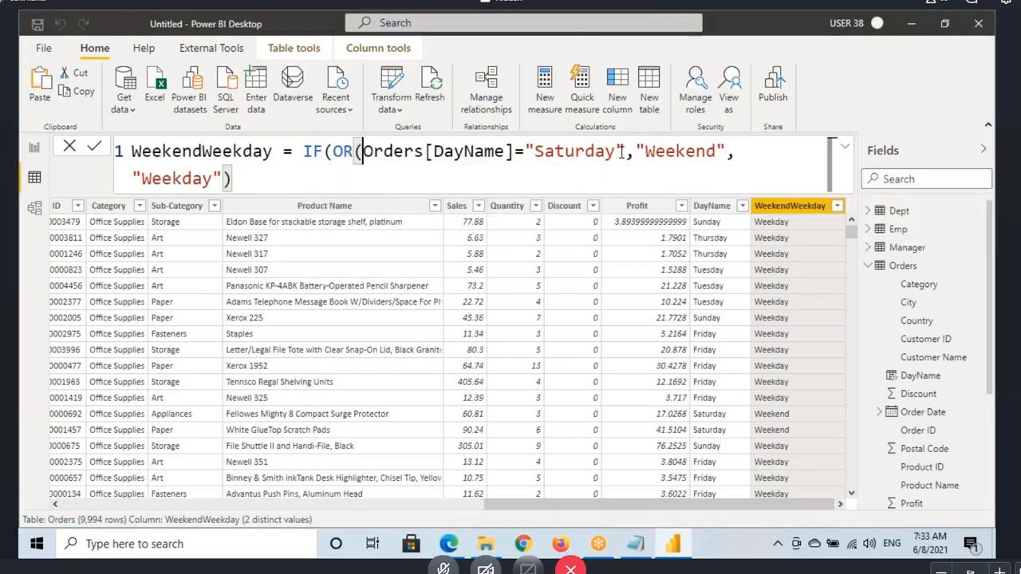
pyautogui.click(626, 152)
pyautogui.write(',')
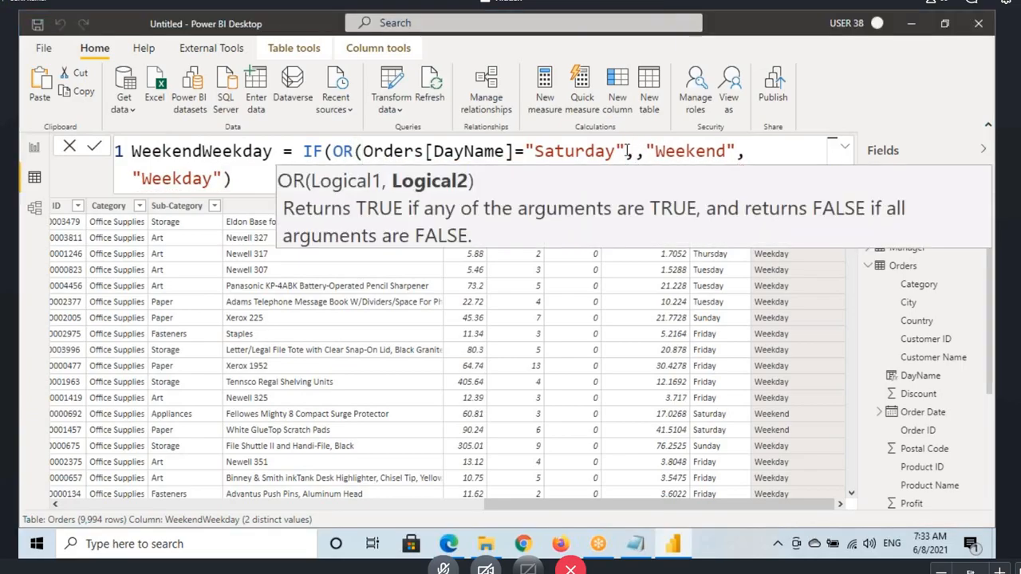
pyautogui.write('dayname')
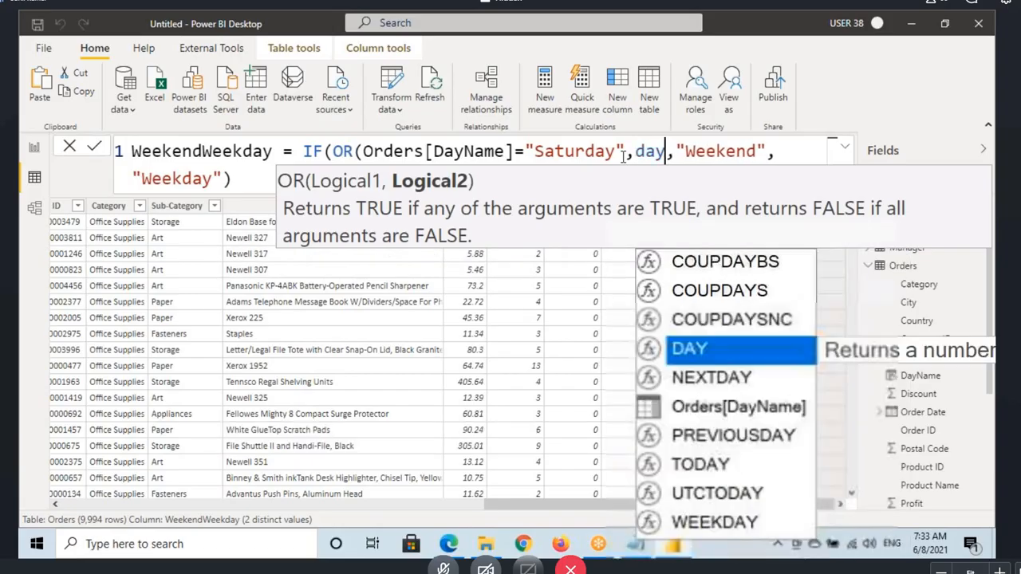
pyautogui.press('Tab')
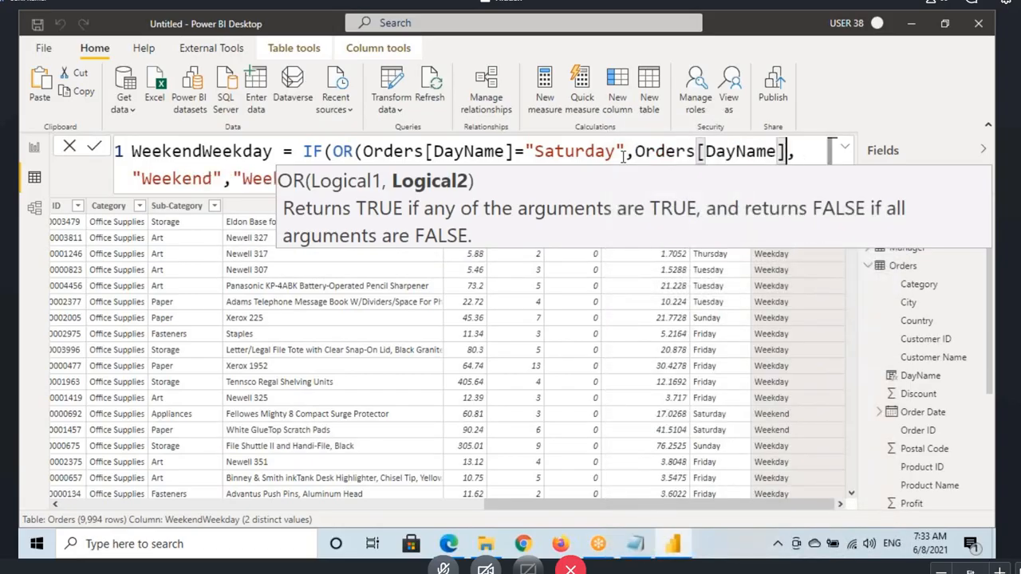
pyautogui.write('="Sun')
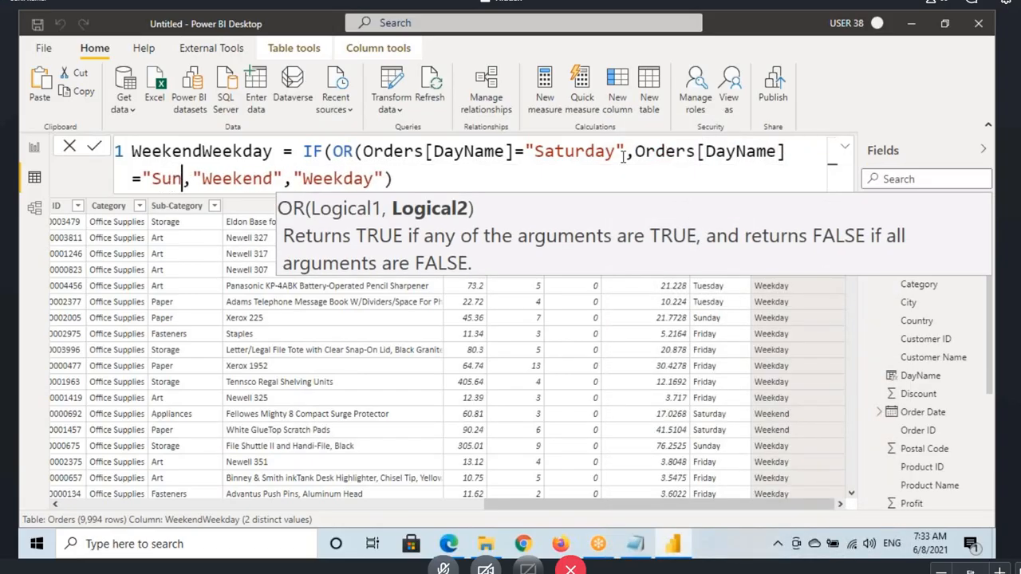
pyautogui.write('day')
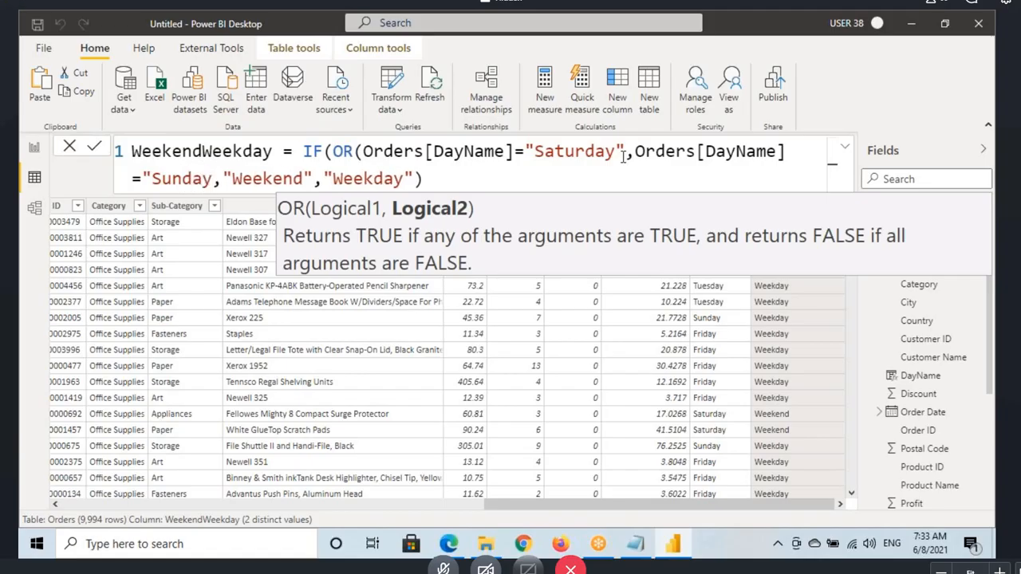
pyautogui.write('")')
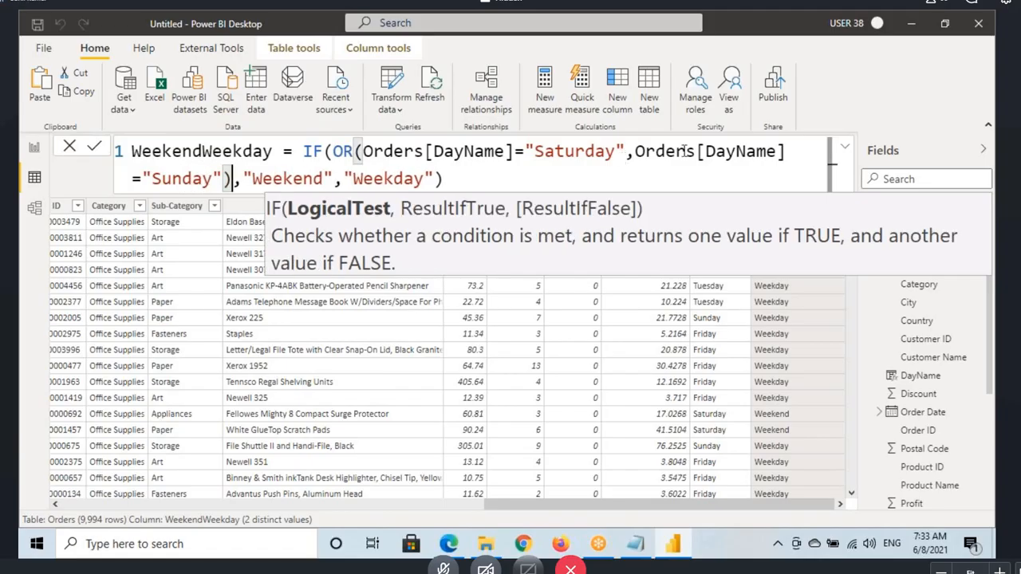
pyautogui.click(460, 180)
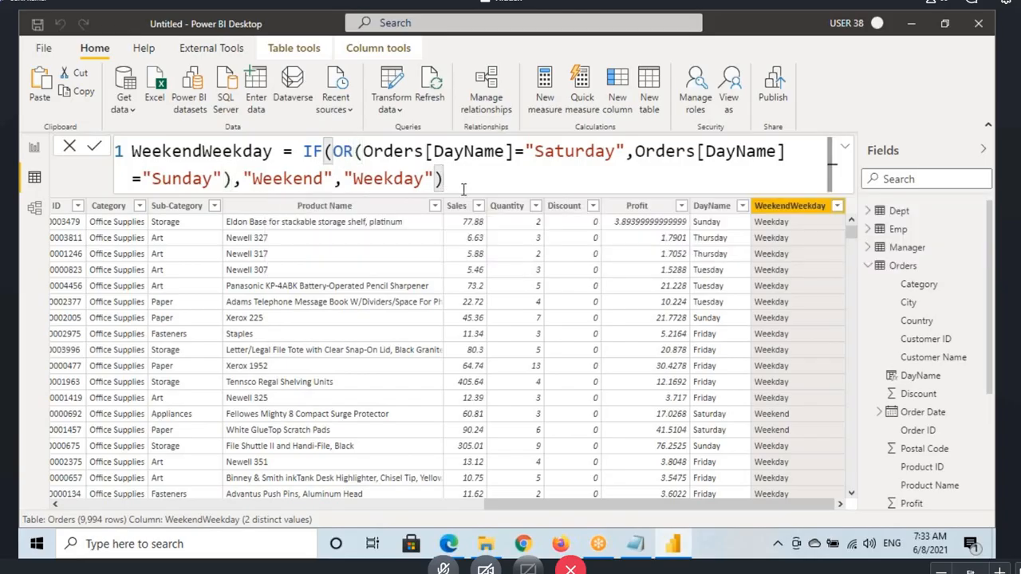
pyautogui.press('Return')
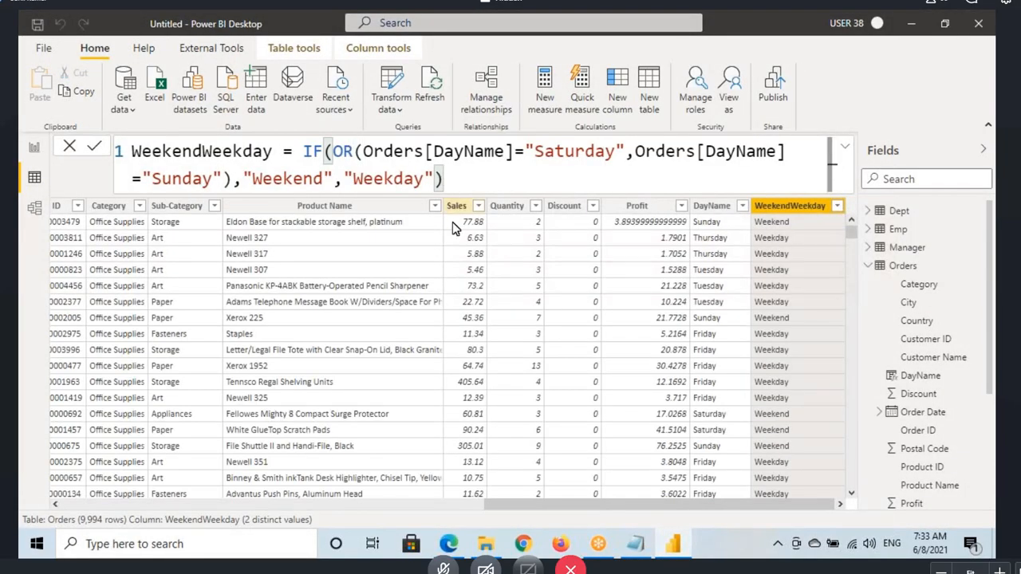
# Step: Copy the whole WeekendWeekday formula, switch to DAX Formatter, replace the DName code with it and format it
pyautogui.click(446, 179)
pyautogui.hotkey('ctrl', 'a')
pyautogui.hotkey('ctrl', 'c')
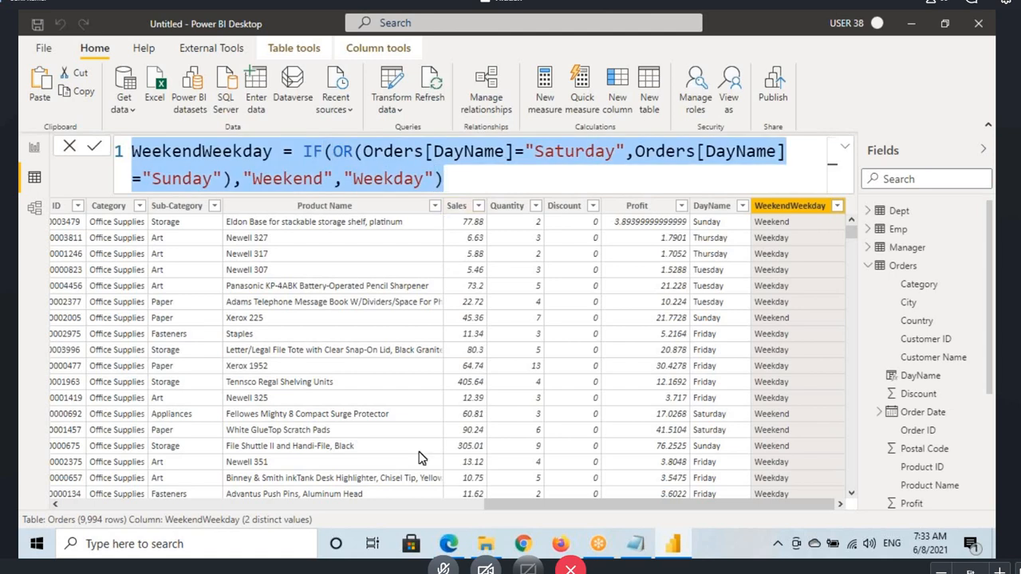
pyautogui.hotkey('alt', 'Tab')
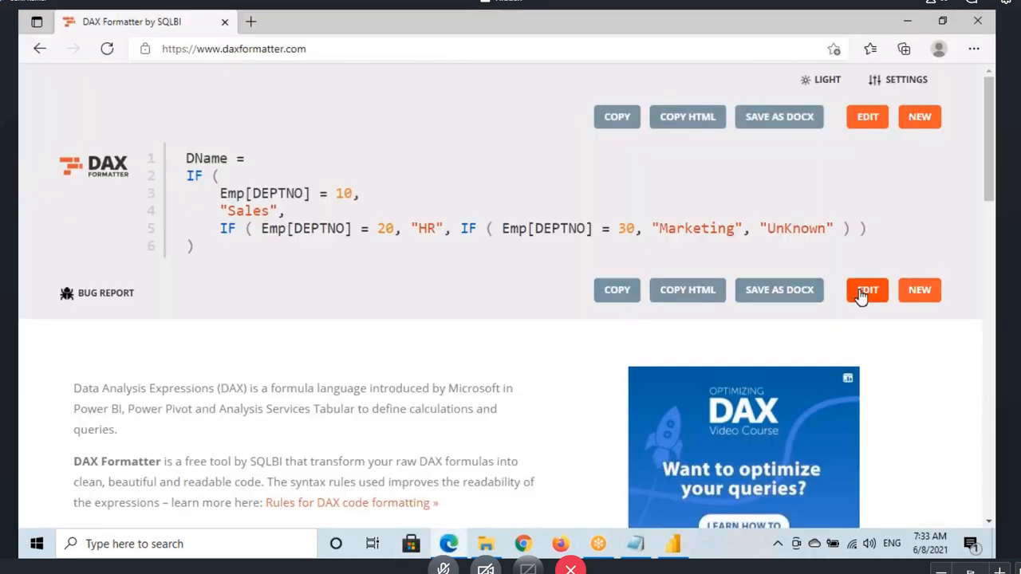
pyautogui.click(867, 290)
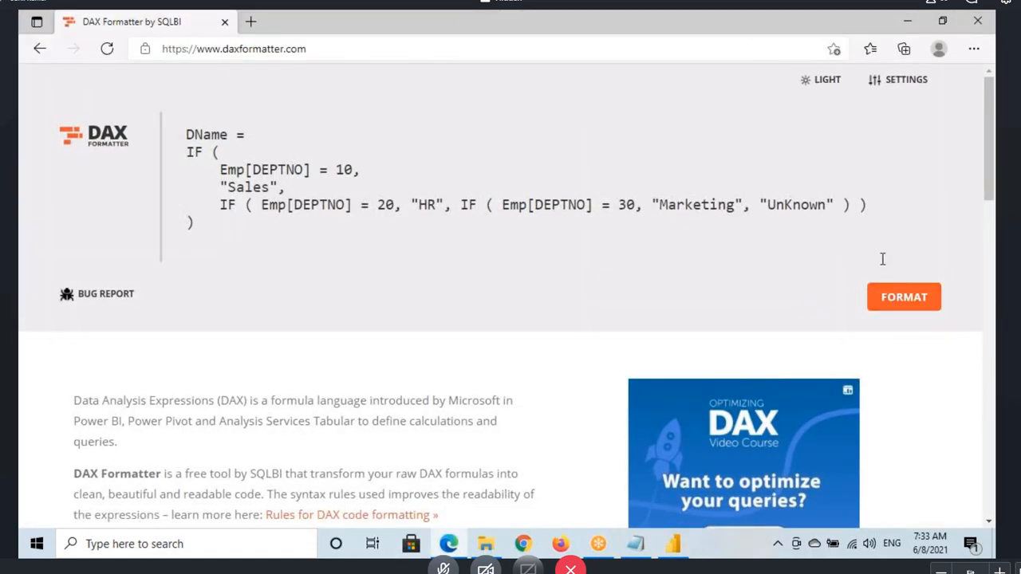
pyautogui.hotkey('ctrl', 'a')
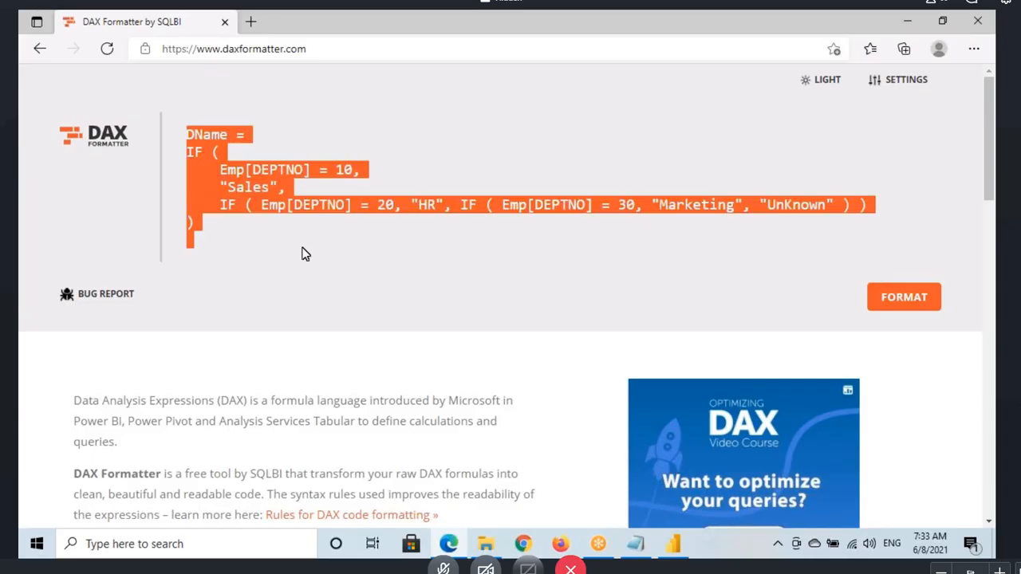
pyautogui.hotkey('ctrl', 'v')
pyautogui.click(871, 212)
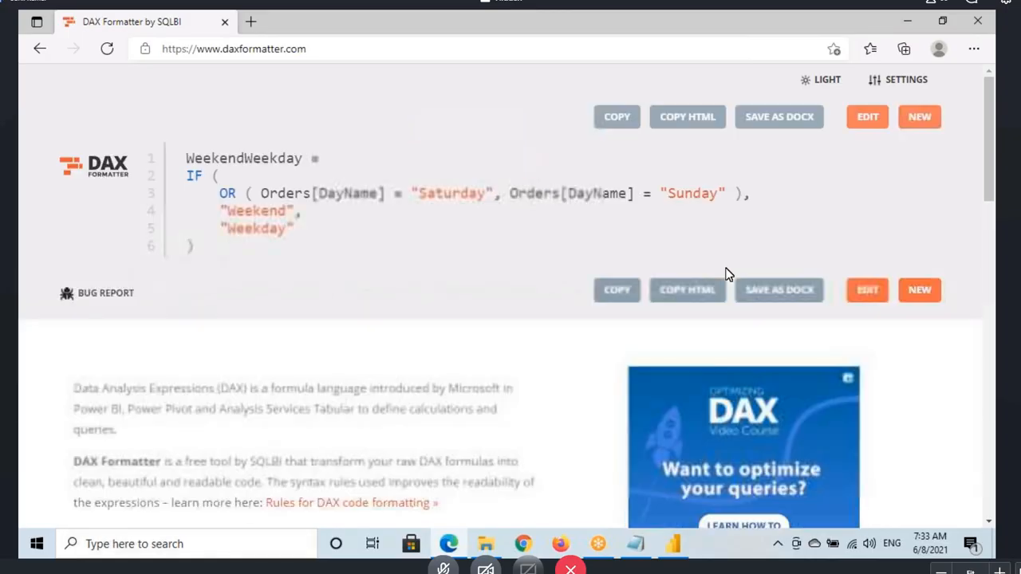
# Step: Copy the formatted code and switch back to Power BI Desktop to replace the WeekendWeekday formula with it
pyautogui.moveTo(220, 259); pyautogui.dragTo(181, 163)
pyautogui.hotkey('ctrl', 'c')
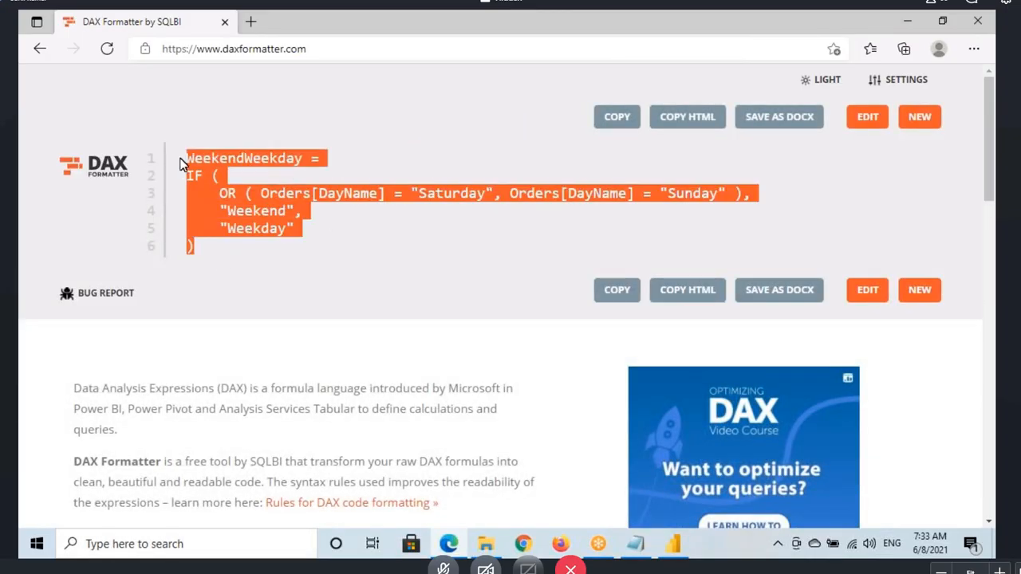
pyautogui.click(621, 302)
pyautogui.click(673, 543)
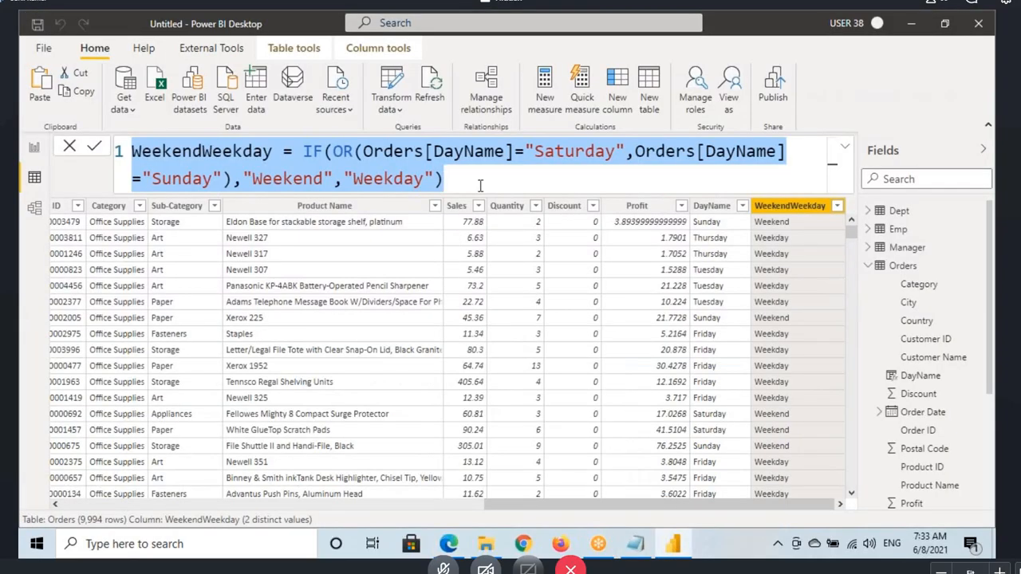
pyautogui.hotkey('ctrl', 'v')
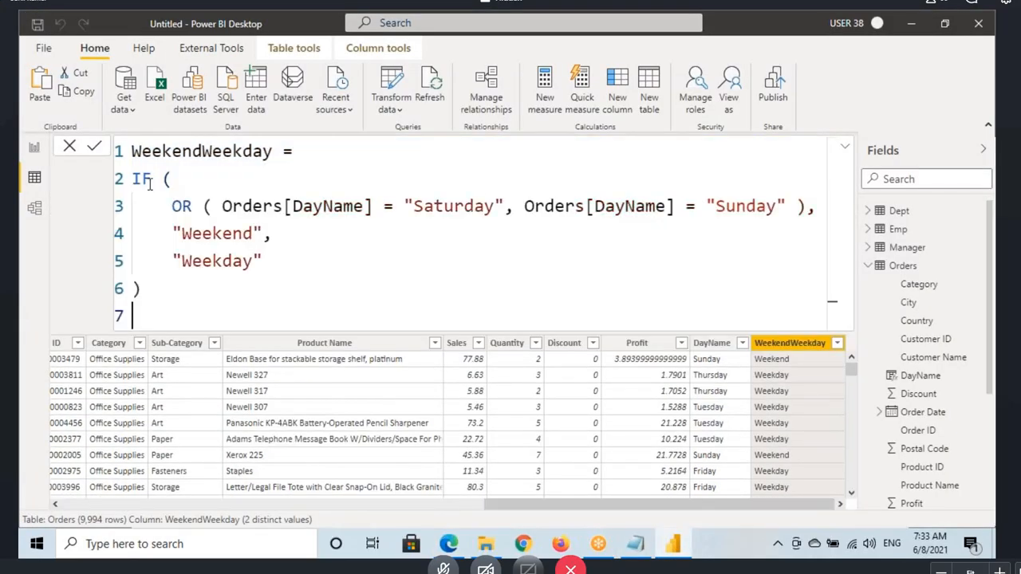
# Step: Highlight the OR line, its Sunday condition and the OR keyword in the formatted formula
pyautogui.moveTo(171, 207); pyautogui.dragTo(787, 207)
pyautogui.click(524, 208)
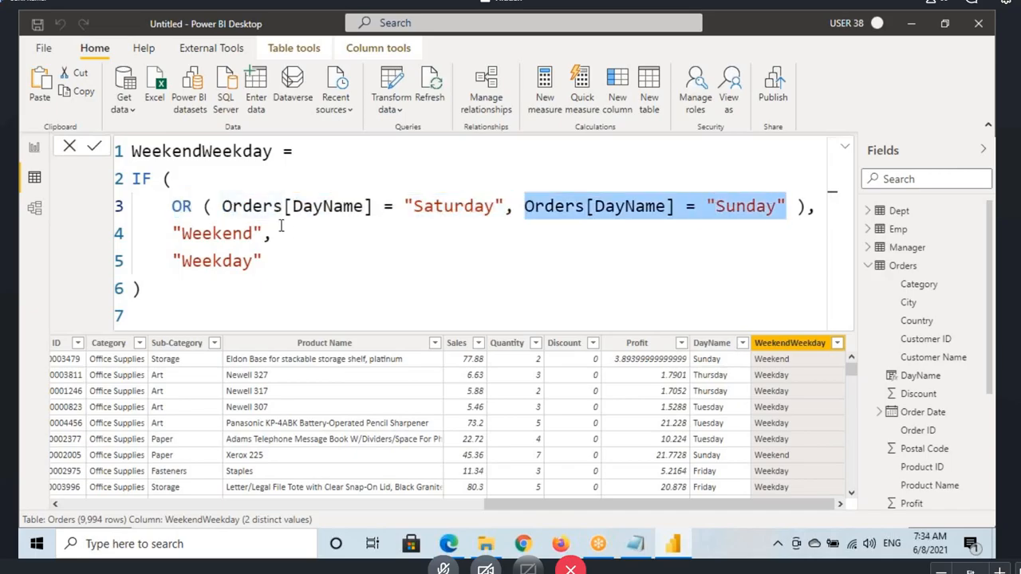
pyautogui.click(184, 208)
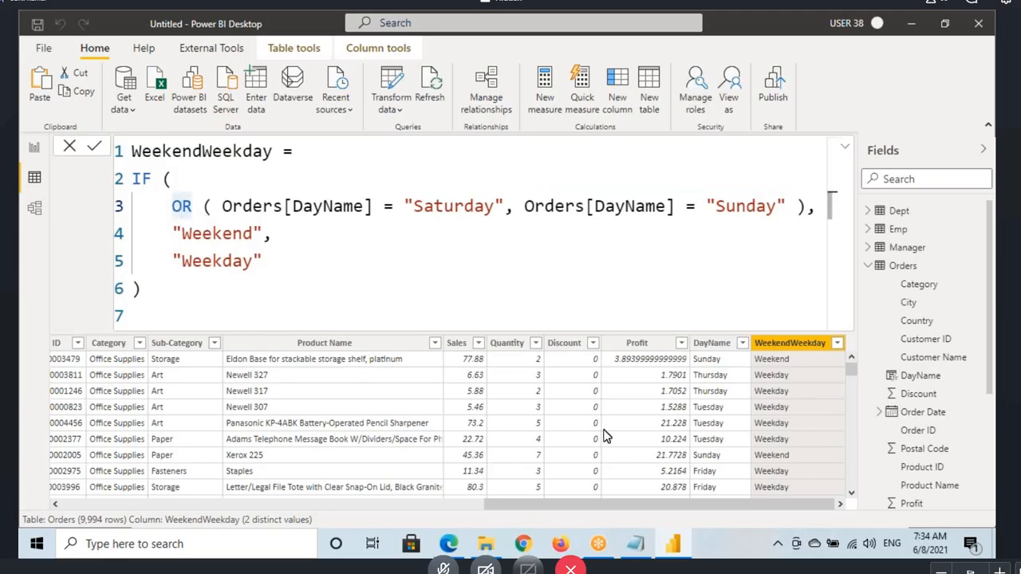
# Step: Switch to the Notepad notes and highlight the OR heading and the T, T, T row of its truth table
pyautogui.click(634, 543)
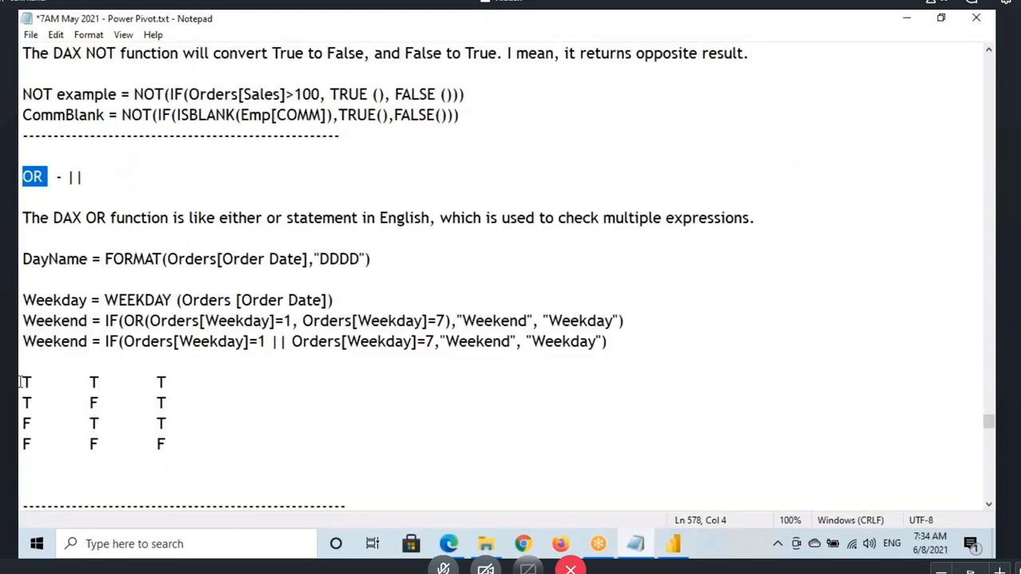
pyautogui.click(24, 382)
pyautogui.moveTo(24, 382); pyautogui.dragTo(167, 384)
pyautogui.click(157, 382)
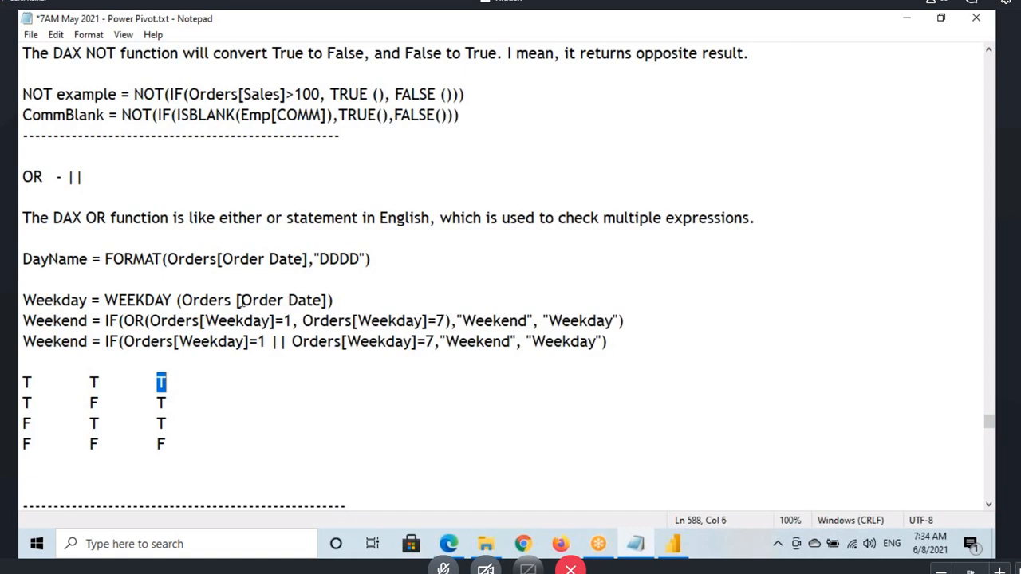
pyautogui.moveTo(19, 177); pyautogui.dragTo(35, 177)
pyautogui.click(20, 382)
pyautogui.moveTo(20, 382); pyautogui.dragTo(167, 383)
pyautogui.click(157, 382)
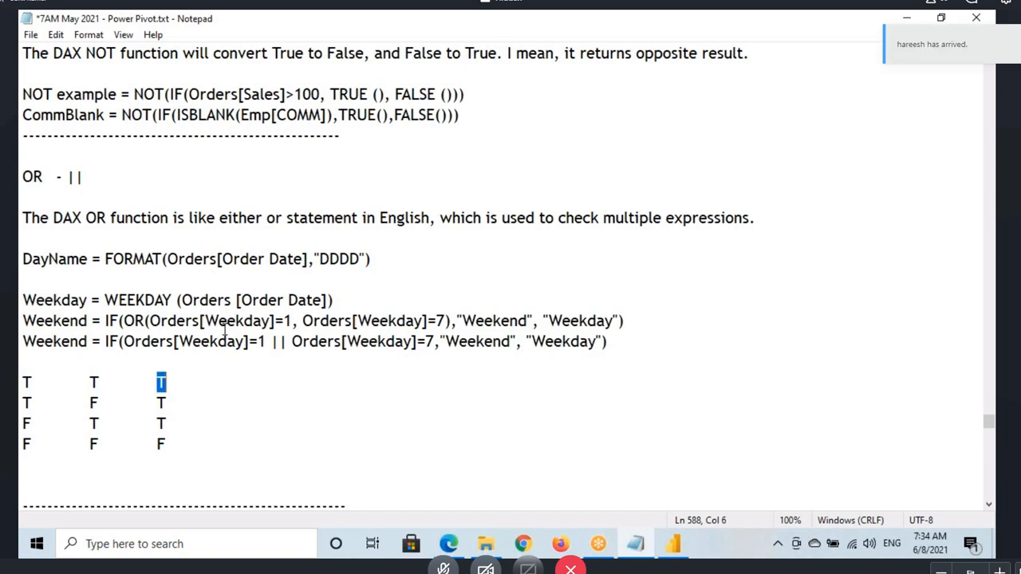
# Step: Highlight the remaining three rows of the OR truth table to review their results
pyautogui.scroll(-1, 225, 328)
pyautogui.scroll(-1, 225, 329)
pyautogui.moveTo(23, 279); pyautogui.dragTo(167, 279)
pyautogui.moveTo(23, 300); pyautogui.dragTo(175, 300)
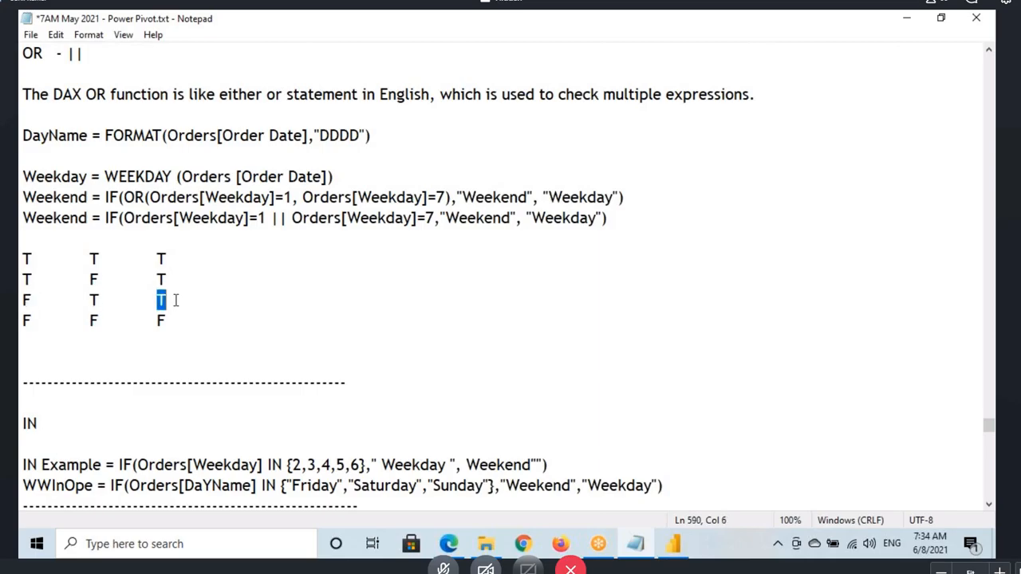
pyautogui.moveTo(23, 320); pyautogui.dragTo(186, 322)
# Step: Return to Power BI Desktop, annotate the first Sunday row's evaluation with F, T and result T, underline "Weekend", and clear the drawings
pyautogui.click(674, 546)
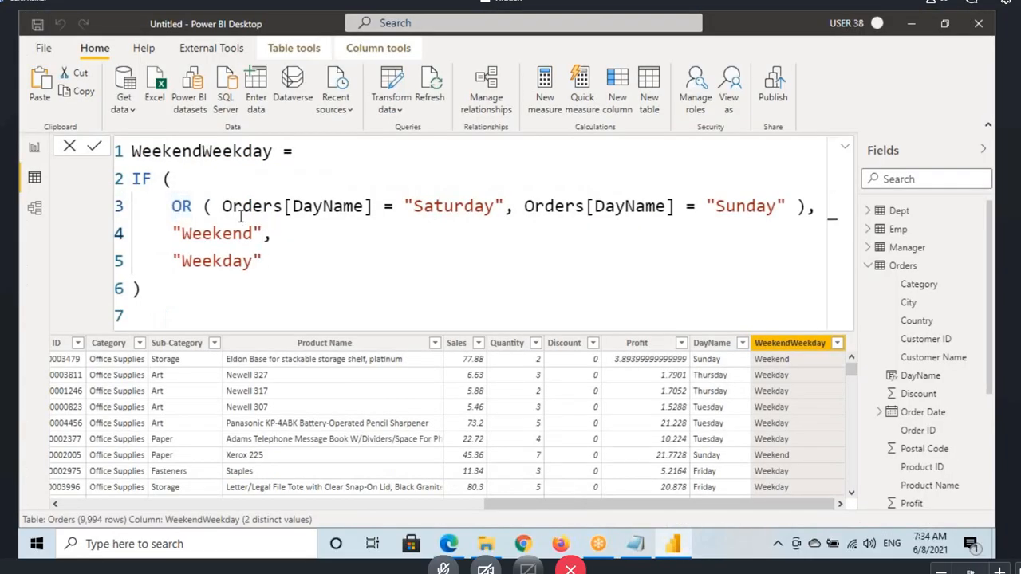
pyautogui.click(176, 209)
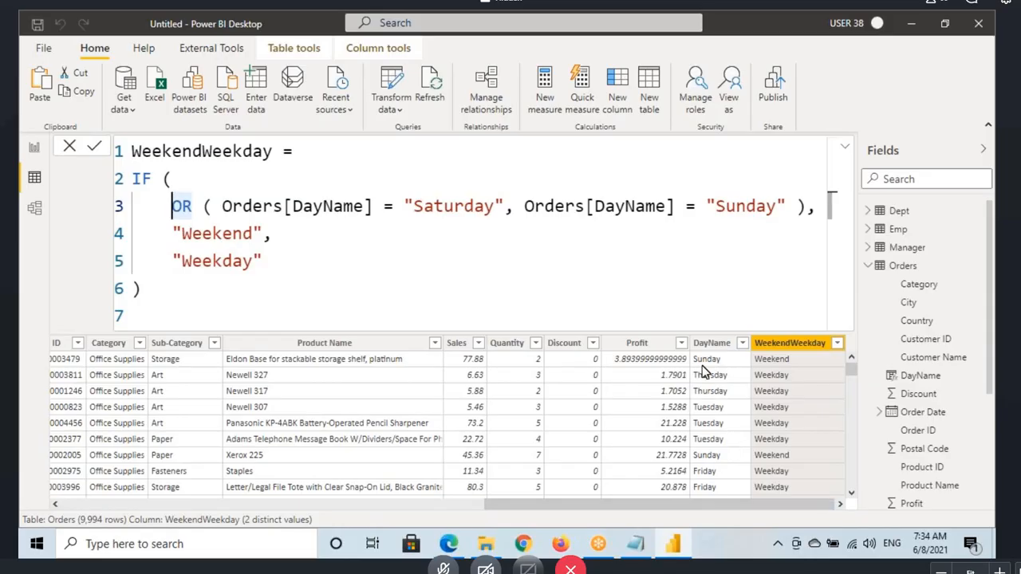
pyautogui.hotkey('ctrl', '2')
pyautogui.moveTo(689, 352); pyautogui.dragTo(741, 374)
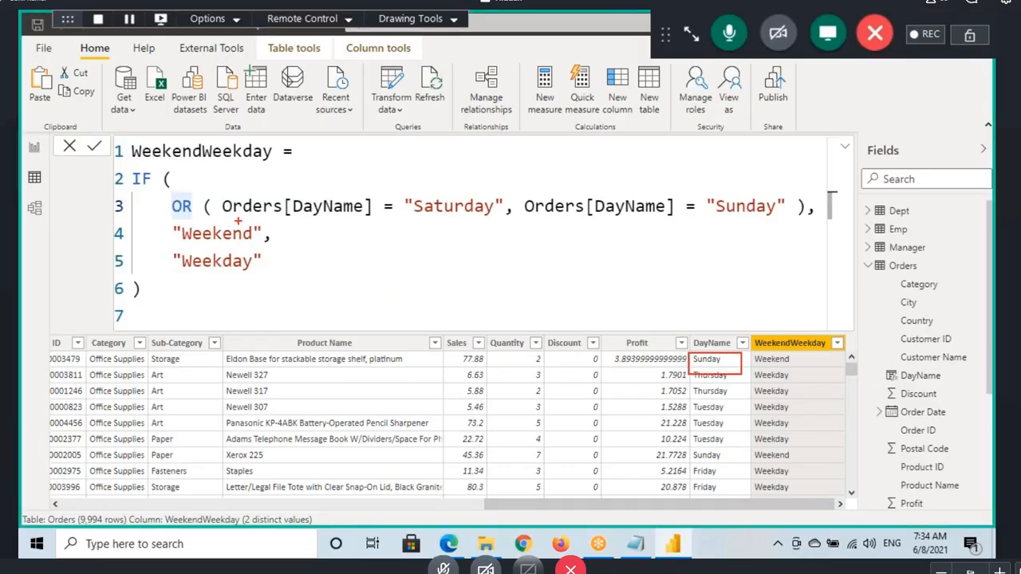
pyautogui.moveTo(223, 221); pyautogui.dragTo(360, 221)
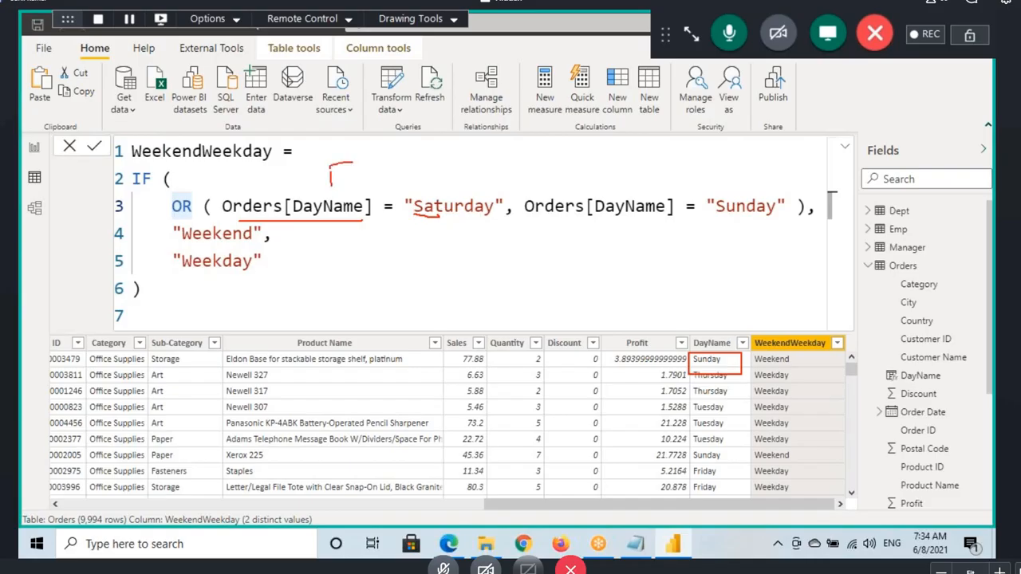
pyautogui.moveTo(351, 164); pyautogui.dragTo(382, 170)
pyautogui.moveTo(535, 224); pyautogui.dragTo(668, 227)
pyautogui.moveTo(707, 220); pyautogui.dragTo(750, 215)
pyautogui.moveTo(623, 165)
pyautogui.mouseDown()
pyautogui.moveTo(621, 183)
pyautogui.moveTo(642, 163)
pyautogui.mouseUp()
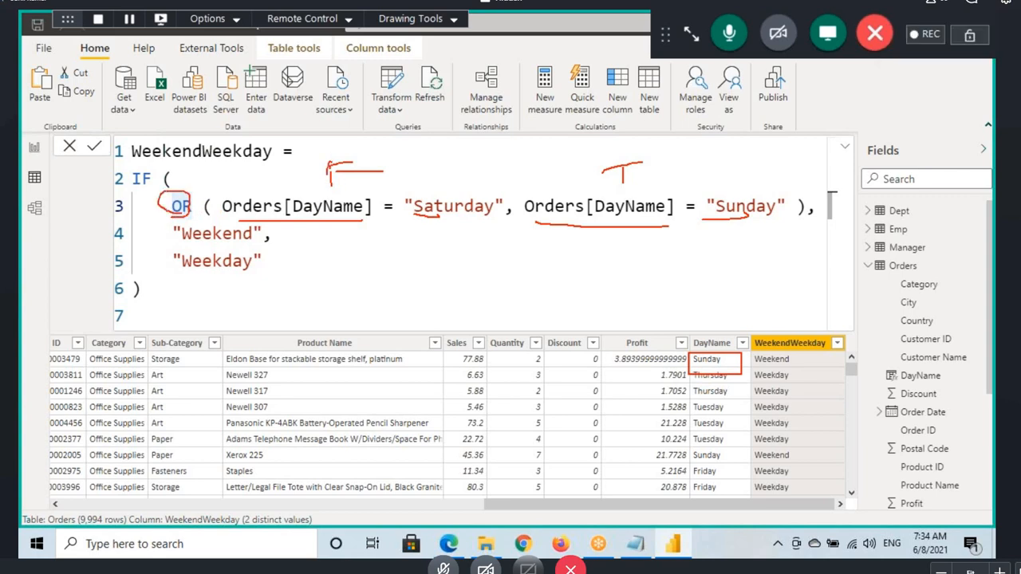
pyautogui.moveTo(673, 165)
pyautogui.mouseDown()
pyautogui.moveTo(702, 152)
pyautogui.moveTo(701, 171)
pyautogui.mouseUp()
pyautogui.moveTo(708, 153); pyautogui.dragTo(720, 163)
pyautogui.moveTo(184, 245); pyautogui.dragTo(276, 244)
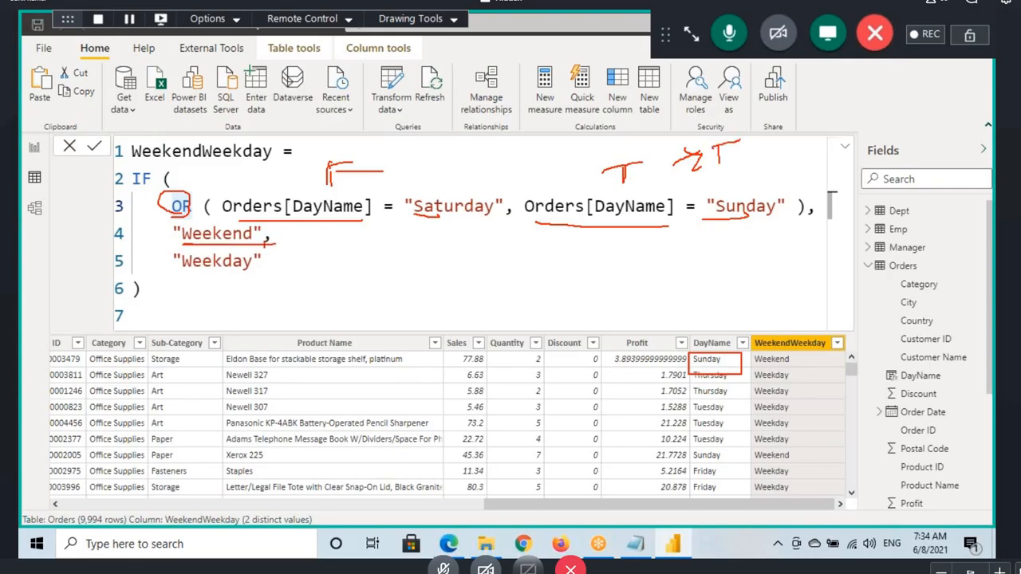
pyautogui.moveTo(278, 239); pyautogui.dragTo(336, 221)
pyautogui.press('Escape')
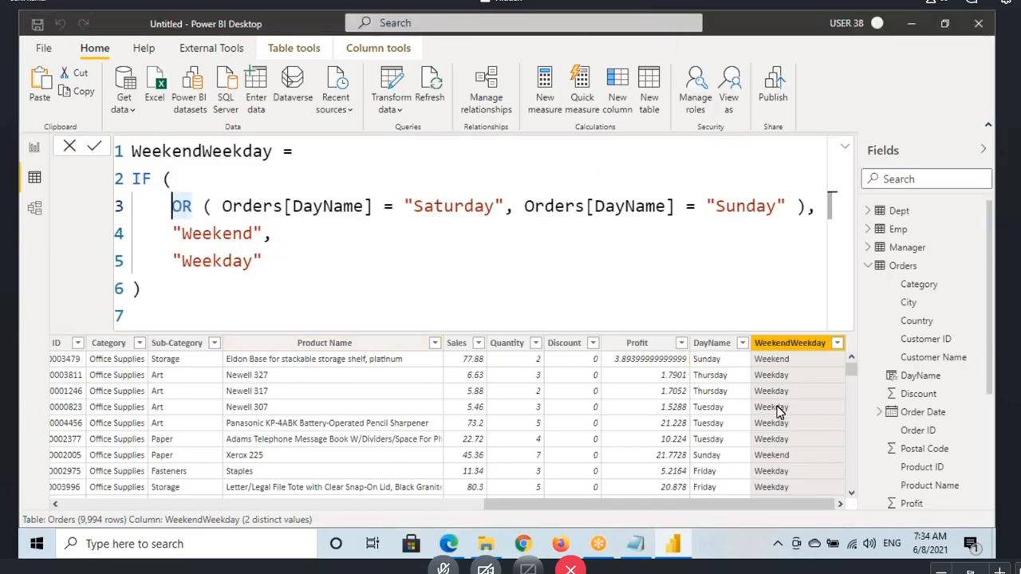
# Step: Annotate a Thursday row's evaluation with F, F and result F, circle "Weekday", underline the row's result, and clear the drawings
pyautogui.hotkey('ctrl', '2')
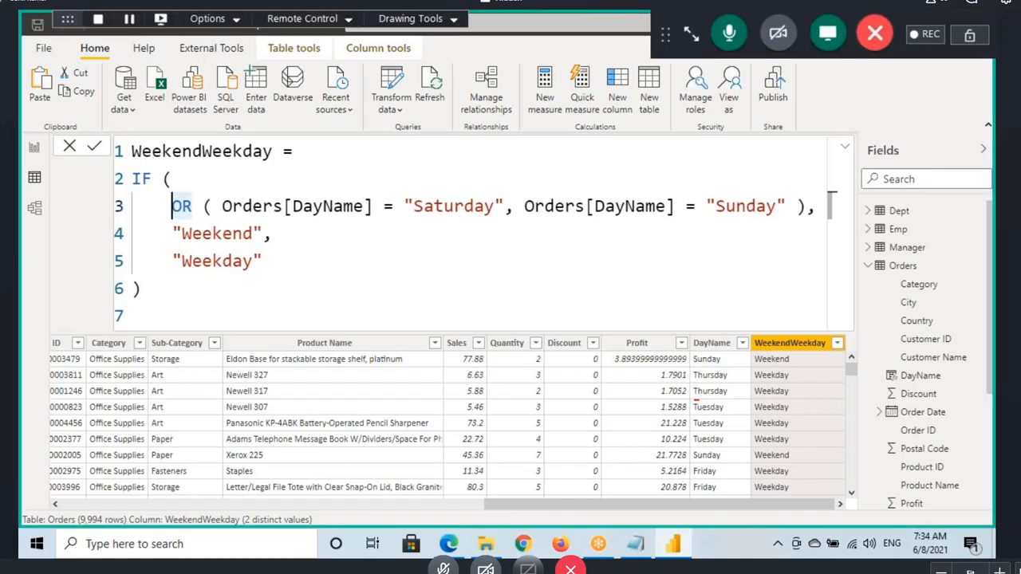
pyautogui.moveTo(698, 398); pyautogui.dragTo(756, 390)
pyautogui.moveTo(230, 217); pyautogui.dragTo(339, 217)
pyautogui.moveTo(400, 219); pyautogui.dragTo(447, 219)
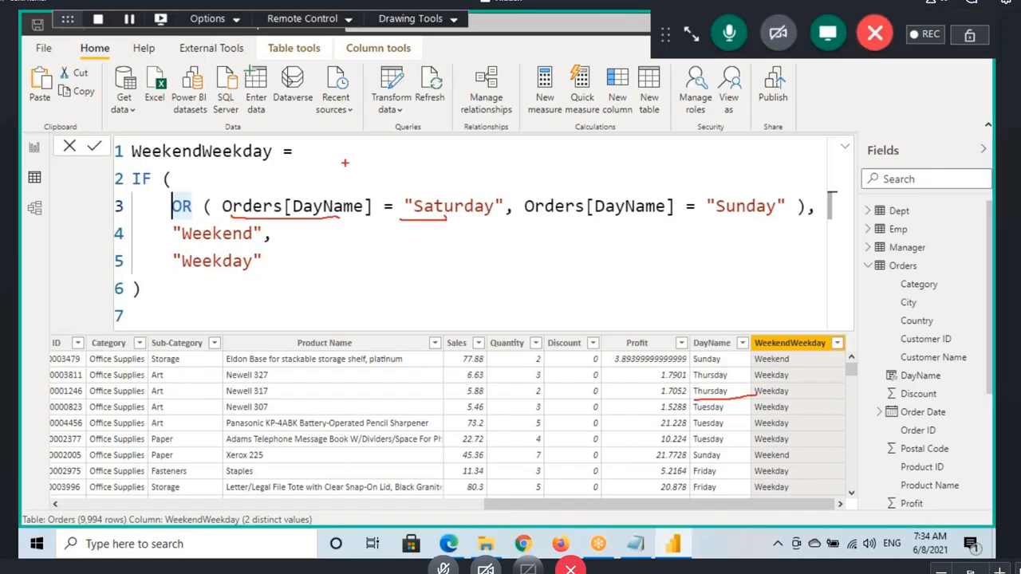
pyautogui.moveTo(343, 161)
pyautogui.mouseDown()
pyautogui.moveTo(343, 190)
pyautogui.moveTo(387, 158)
pyautogui.mouseUp()
pyautogui.moveTo(344, 171); pyautogui.dragTo(388, 167)
pyautogui.moveTo(580, 222); pyautogui.dragTo(655, 218)
pyautogui.moveTo(720, 223); pyautogui.dragTo(769, 216)
pyautogui.moveTo(614, 159); pyautogui.dragTo(614, 185)
pyautogui.moveTo(614, 160)
pyautogui.mouseDown()
pyautogui.moveTo(639, 157)
pyautogui.moveTo(651, 169)
pyautogui.moveTo(723, 159)
pyautogui.moveTo(738, 169)
pyautogui.mouseUp()
pyautogui.moveTo(753, 139); pyautogui.dragTo(755, 159)
pyautogui.moveTo(755, 141)
pyautogui.mouseDown()
pyautogui.moveTo(780, 134)
pyautogui.moveTo(799, 147)
pyautogui.mouseUp()
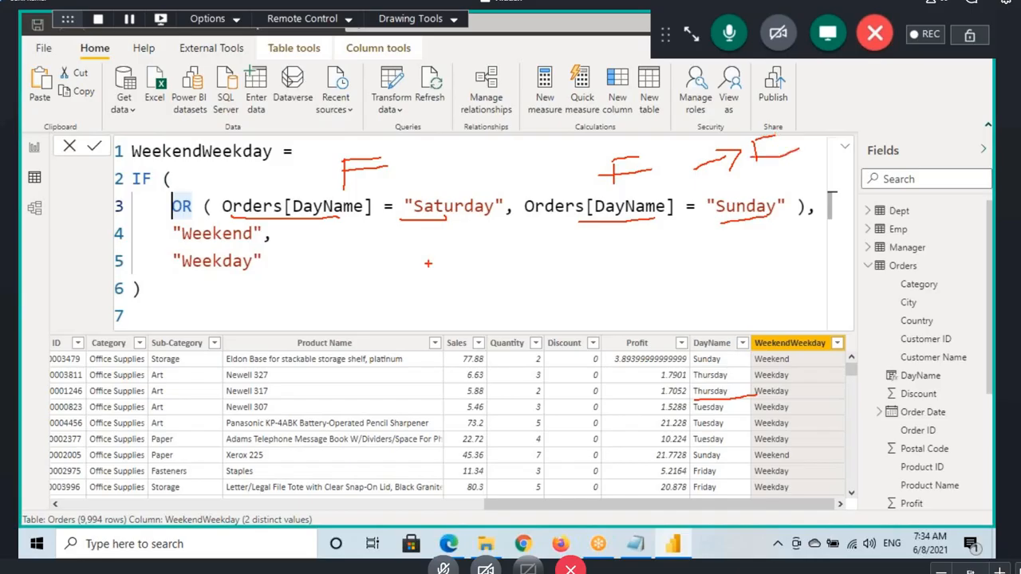
pyautogui.moveTo(177, 279)
pyautogui.mouseDown()
pyautogui.moveTo(271, 257)
pyautogui.moveTo(163, 275)
pyautogui.moveTo(255, 293)
pyautogui.mouseUp()
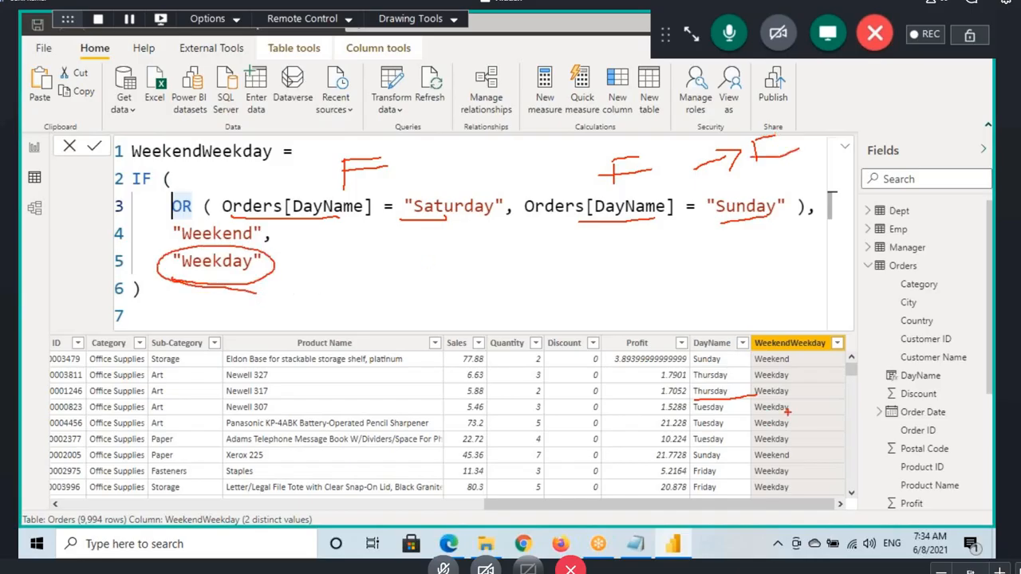
pyautogui.moveTo(754, 397); pyautogui.dragTo(797, 397)
pyautogui.press('Escape')
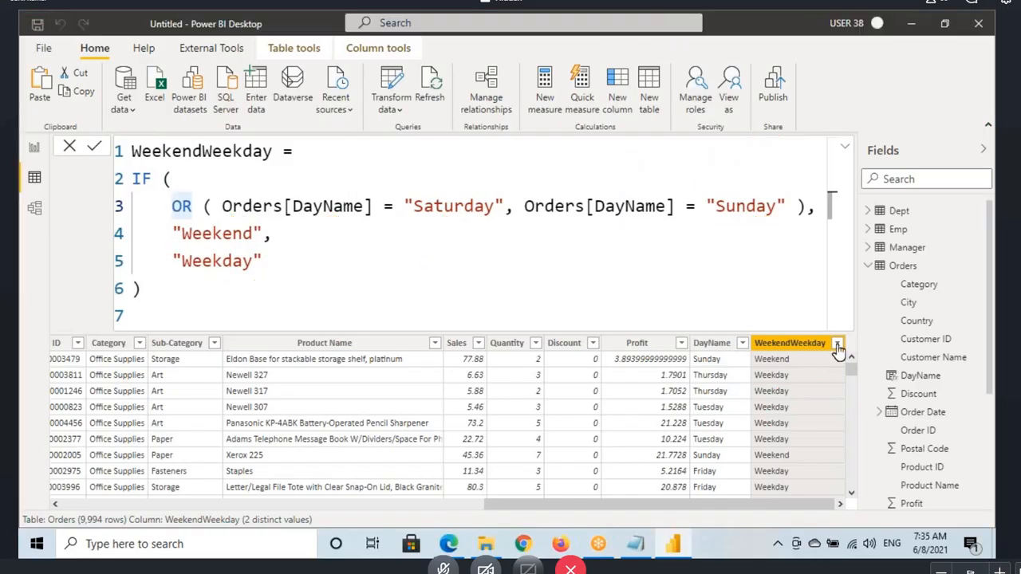
# Step: Check the distinct values in the WeekendWeekday column's filter list, keeping all of them selected
pyautogui.click(833, 349)
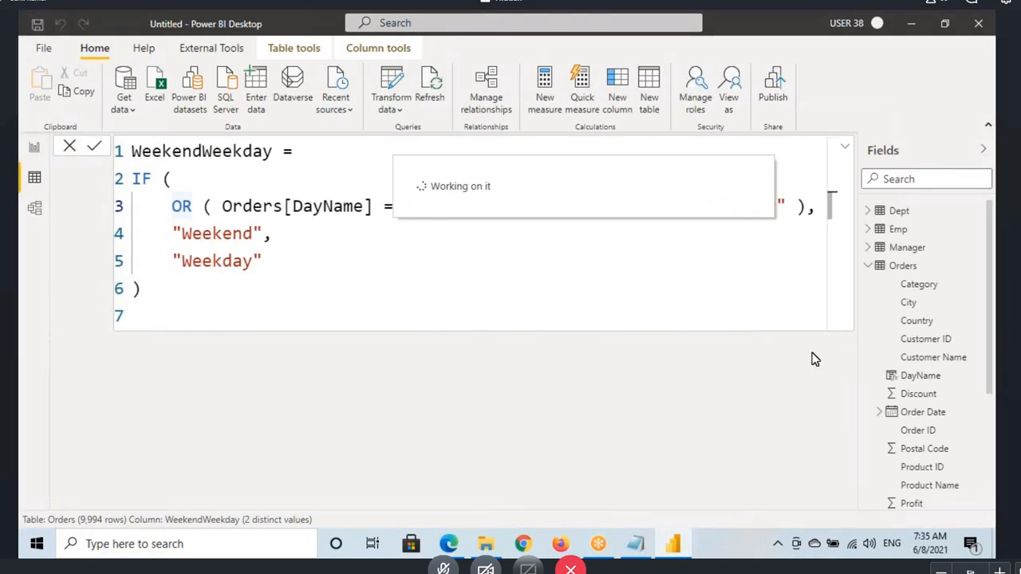
pyautogui.click(835, 347)
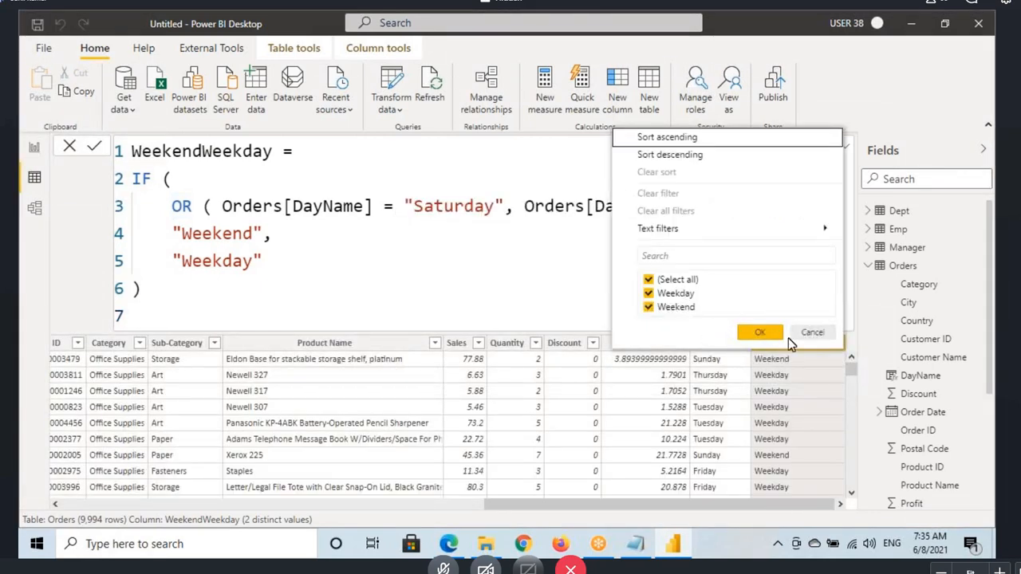
pyautogui.click(755, 336)
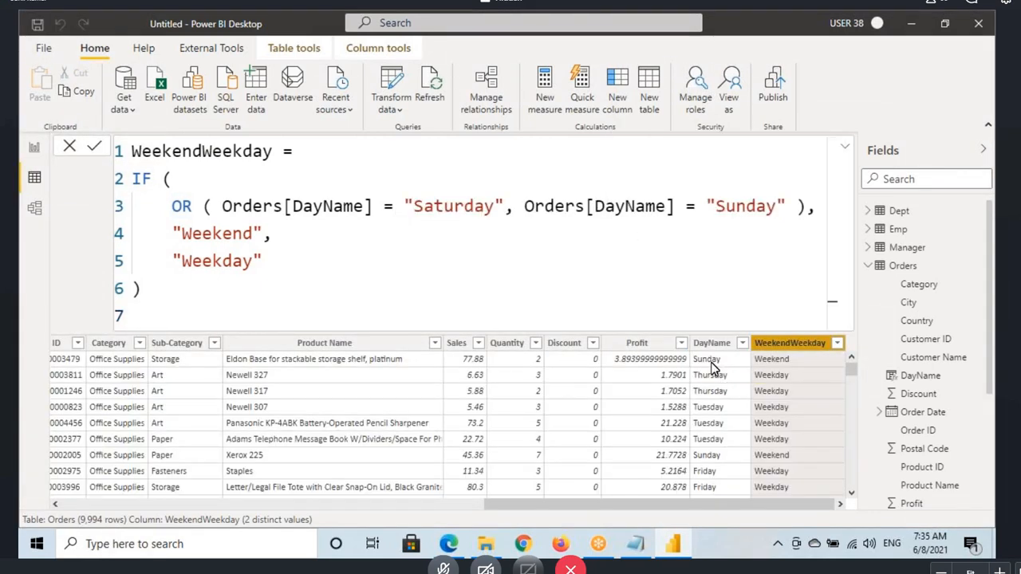
# Step: Mark the two Sunday rows and their WeekendWeekday results, clear the drawings, and review further rows of the Orders table
pyautogui.moveTo(688, 353)
pyautogui.mouseDown()
pyautogui.moveTo(732, 367)
pyautogui.moveTo(829, 368)
pyautogui.mouseUp()
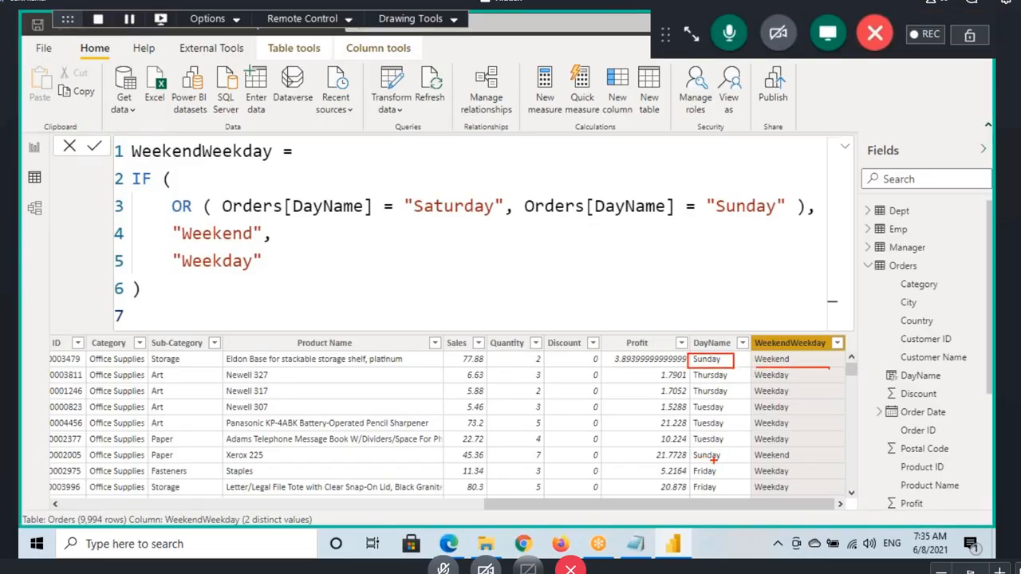
pyautogui.moveTo(701, 461); pyautogui.dragTo(801, 458)
pyautogui.press('Escape')
pyautogui.scroll(-1, 770, 455)
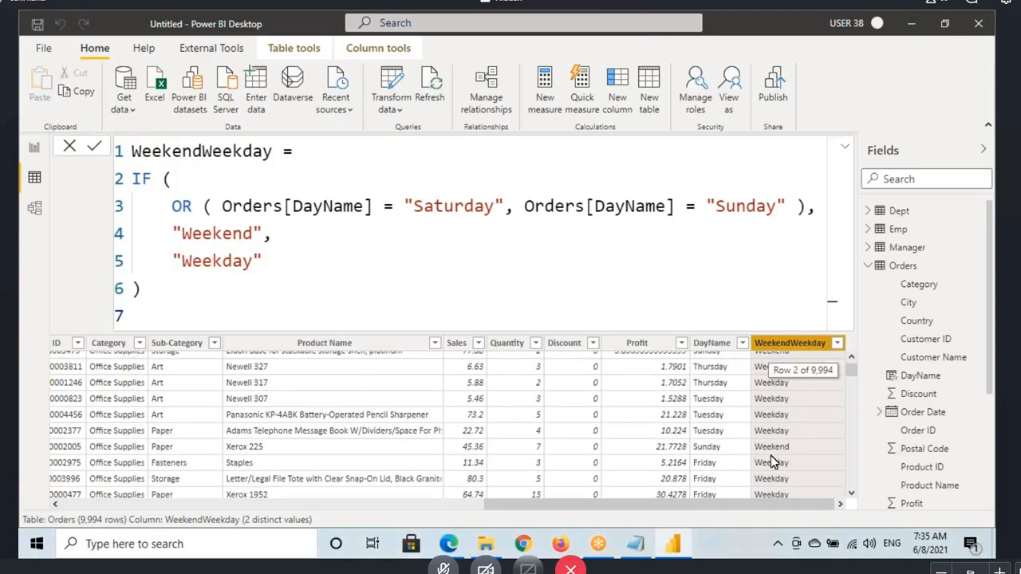
pyautogui.scroll(-3, 770, 431)
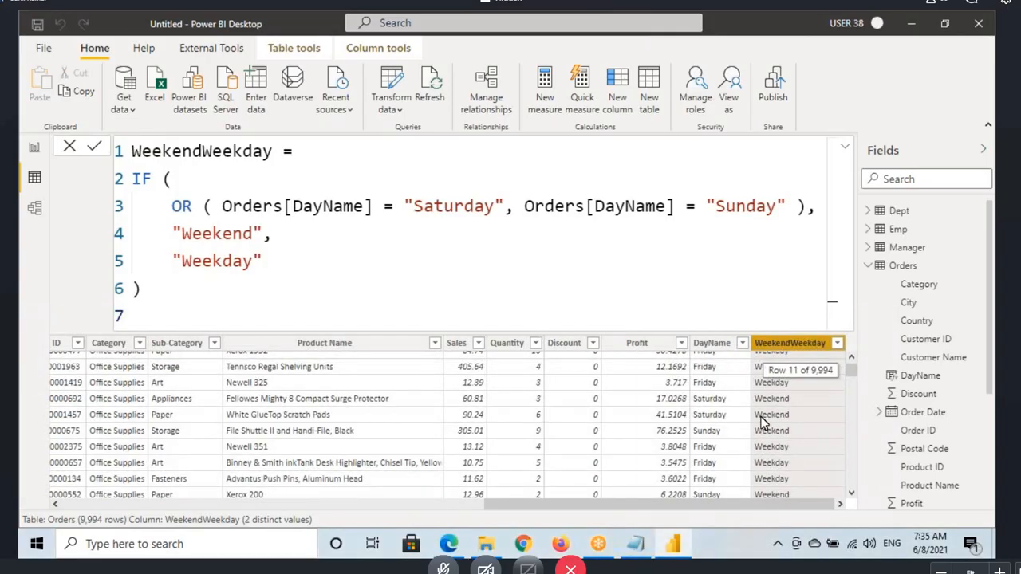
# Step: Add a smaller stacked column chart beside the Sales card on report Page 2 and move the Sales by DayName chart lower
pyautogui.click(34, 147)
pyautogui.click(515, 264)
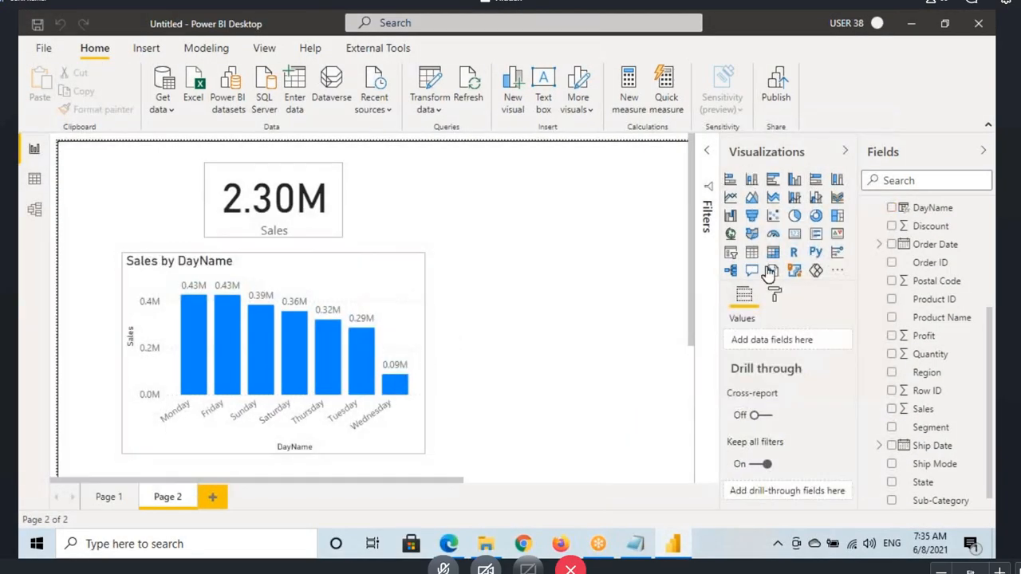
pyautogui.click(751, 179)
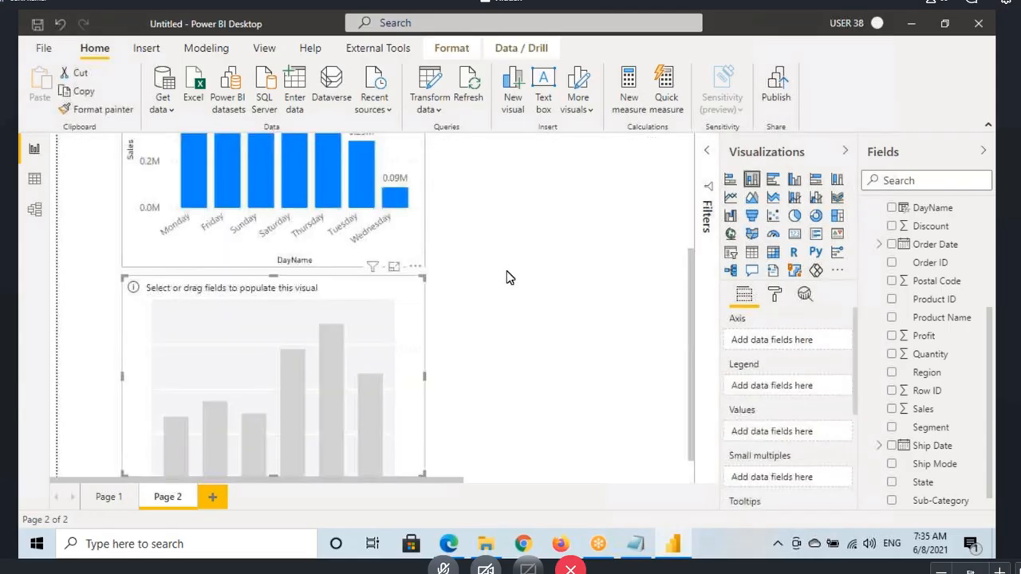
pyautogui.moveTo(313, 360); pyautogui.dragTo(491, 203)
pyautogui.moveTo(604, 292); pyautogui.dragTo(565, 245)
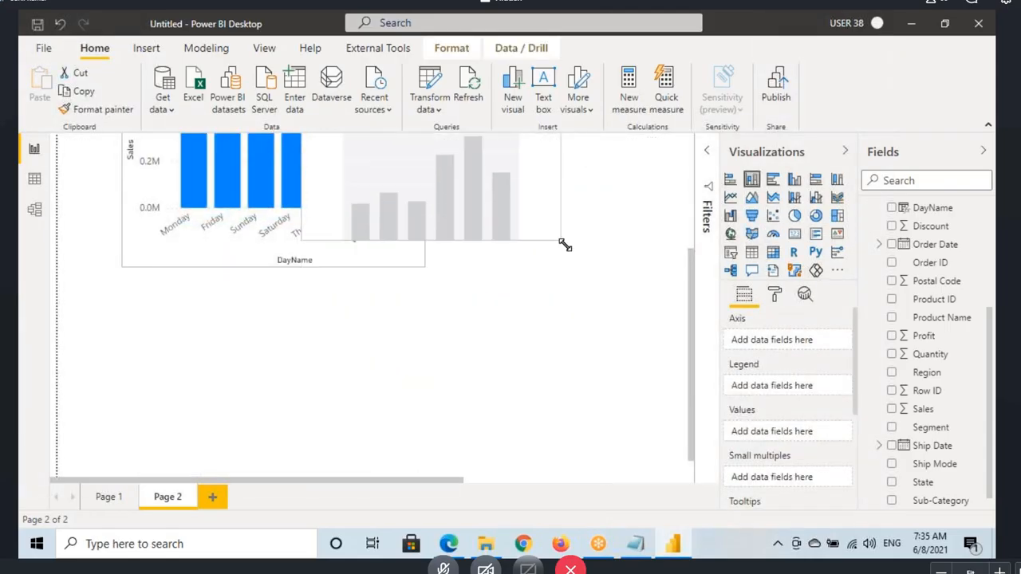
pyautogui.moveTo(502, 206); pyautogui.dragTo(606, 235)
pyautogui.scroll(3, 572, 367)
pyautogui.moveTo(552, 390); pyautogui.dragTo(528, 256)
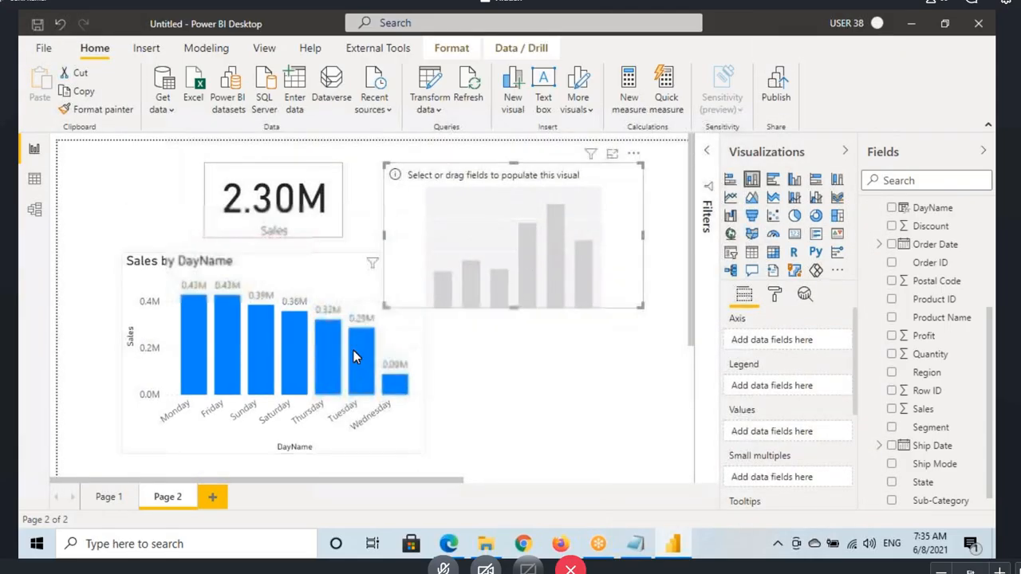
pyautogui.moveTo(265, 315); pyautogui.dragTo(221, 353)
# Step: Fill the new column chart with WeekendWeekday on the axis and Sales as the values
pyautogui.scroll(-1, 948, 463)
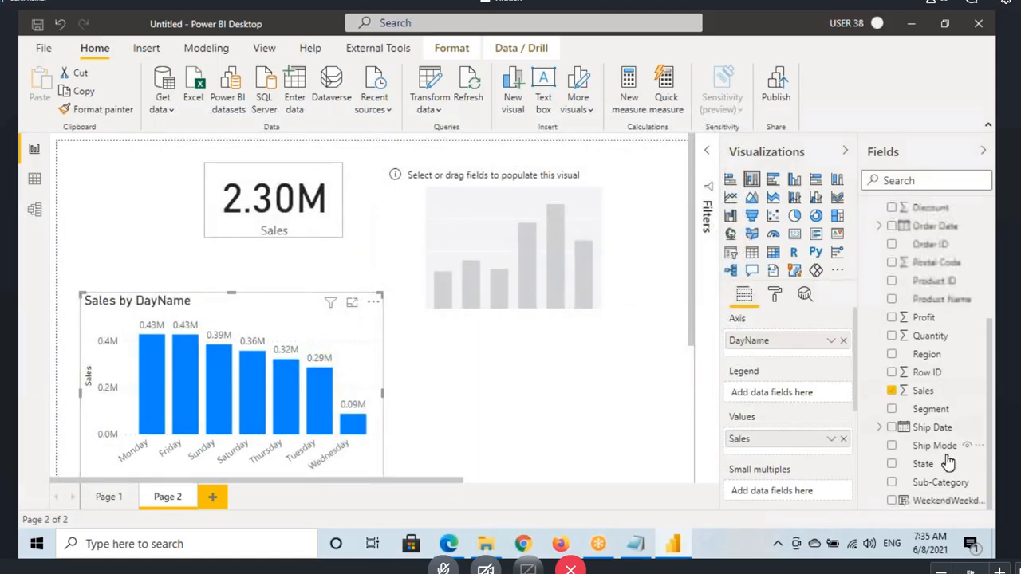
pyautogui.moveTo(941, 500); pyautogui.dragTo(498, 257)
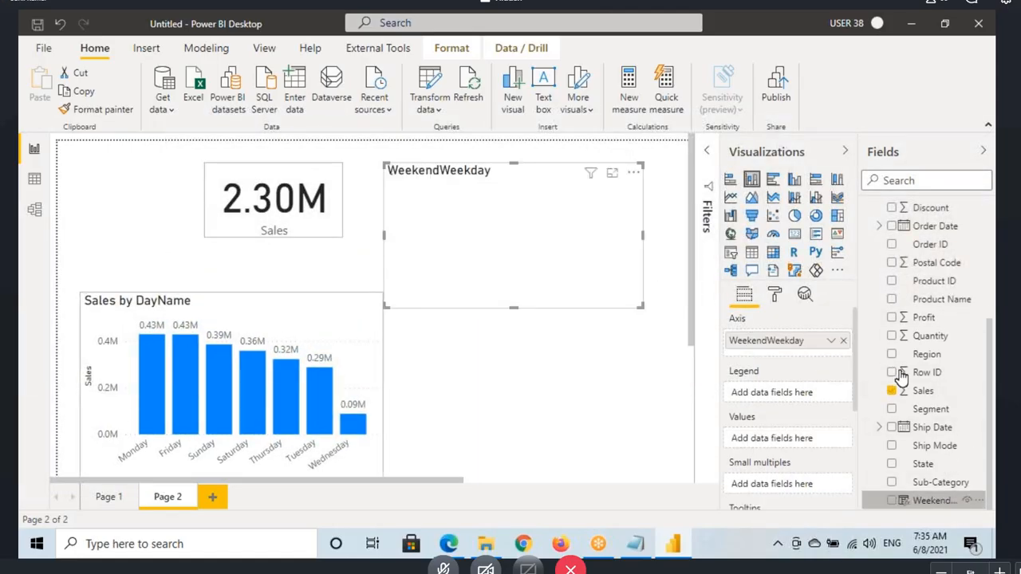
pyautogui.moveTo(901, 375); pyautogui.dragTo(406, 268)
# Step: Copy the formatting of the Sales by DayName chart to the Sales by WeekendWeekday chart with Format painter
pyautogui.click(285, 306)
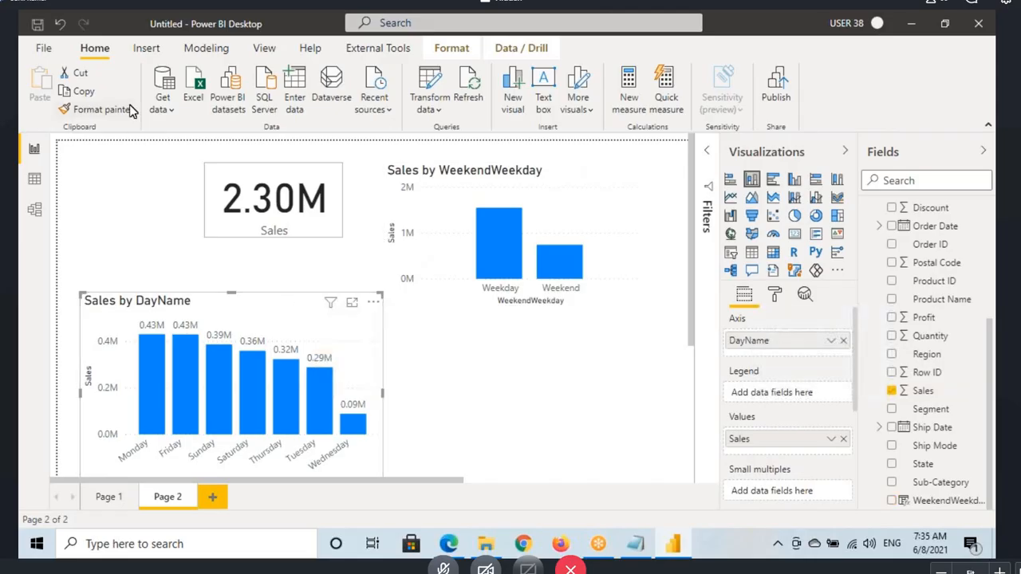
pyautogui.click(132, 112)
pyautogui.click(526, 272)
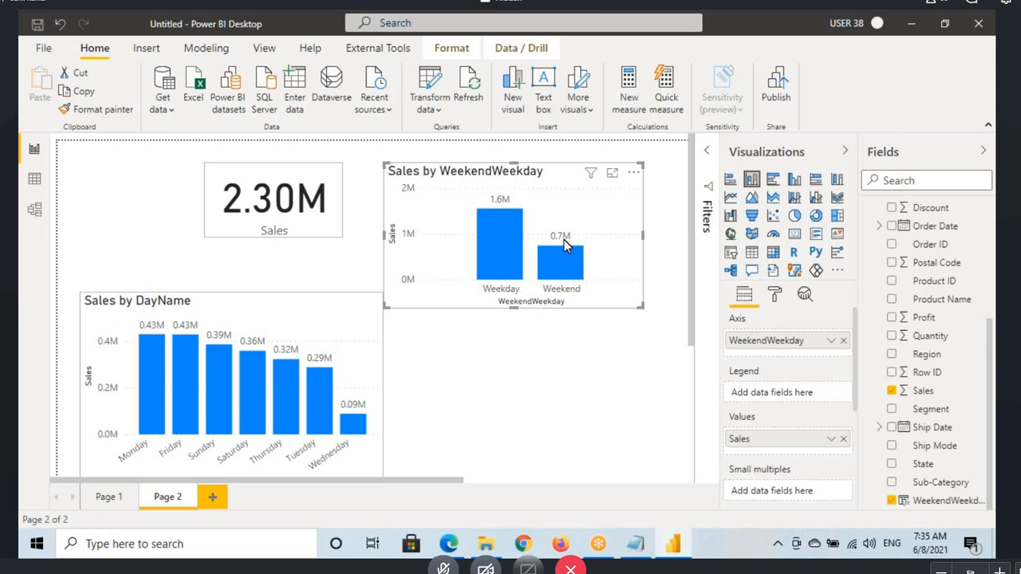
# Step: Set the data labels of the Sales by WeekendWeekday chart to 2 decimal places
pyautogui.click(777, 296)
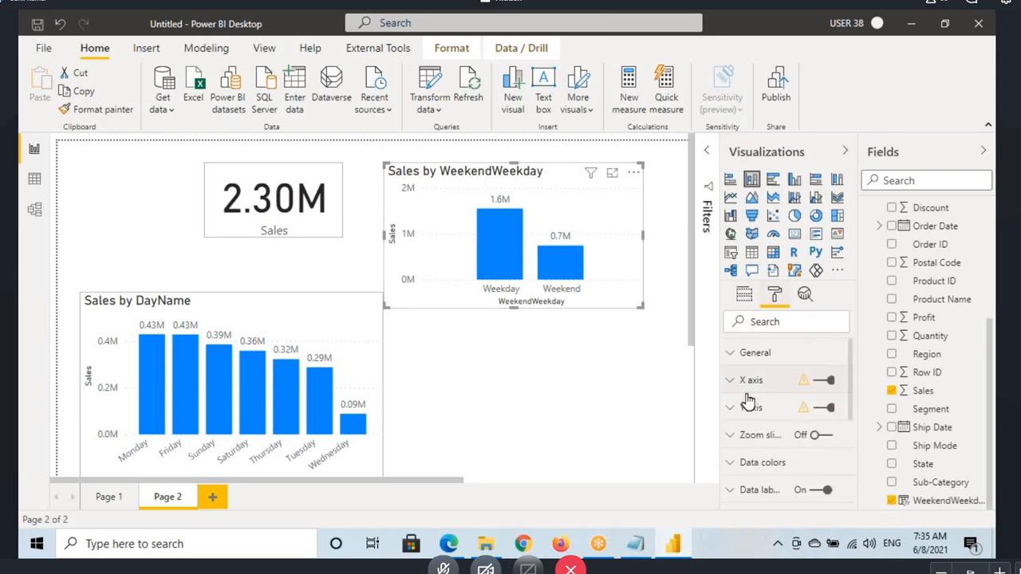
pyautogui.click(771, 489)
pyautogui.scroll(-3, 785, 476)
pyautogui.click(738, 480)
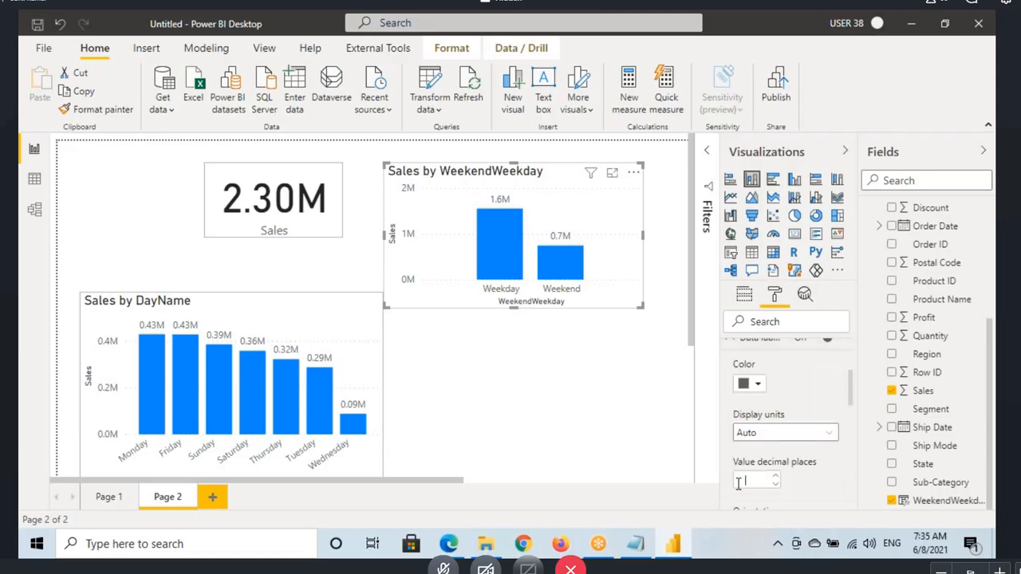
pyautogui.press('BackSpace')
pyautogui.write('2')
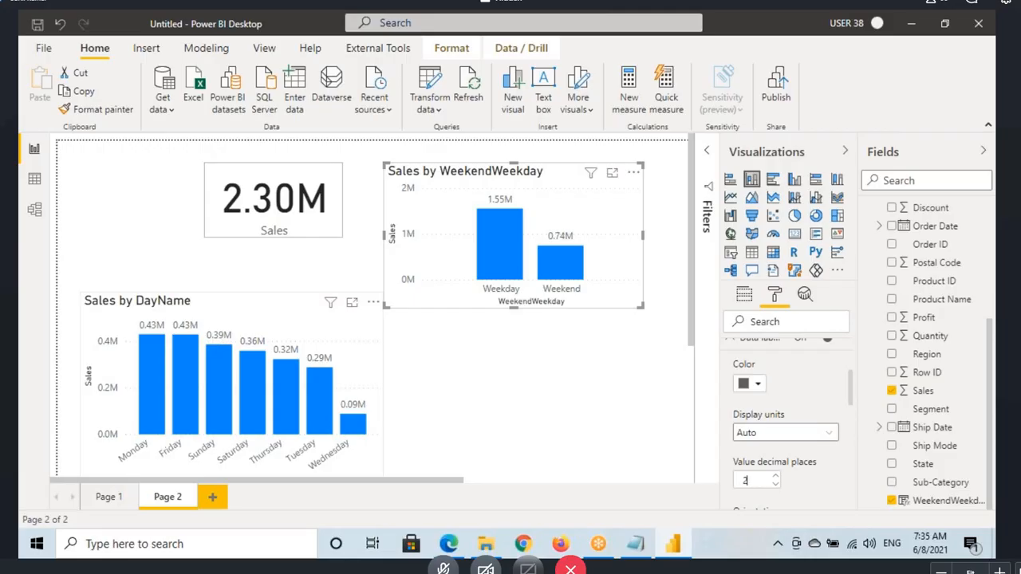
# Step: Box the Sunday and Saturday sales labels, draw a line from them to the WeekendWeekday chart, and clear the drawings
pyautogui.moveTo(204, 327)
pyautogui.mouseDown()
pyautogui.moveTo(262, 352)
pyautogui.moveTo(510, 255)
pyautogui.mouseUp()
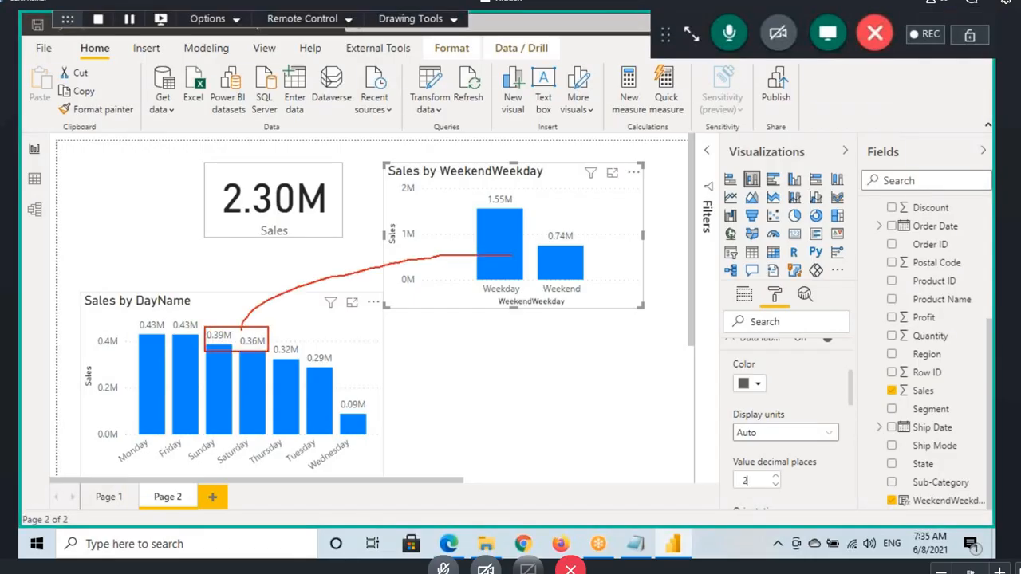
pyautogui.press('Escape')
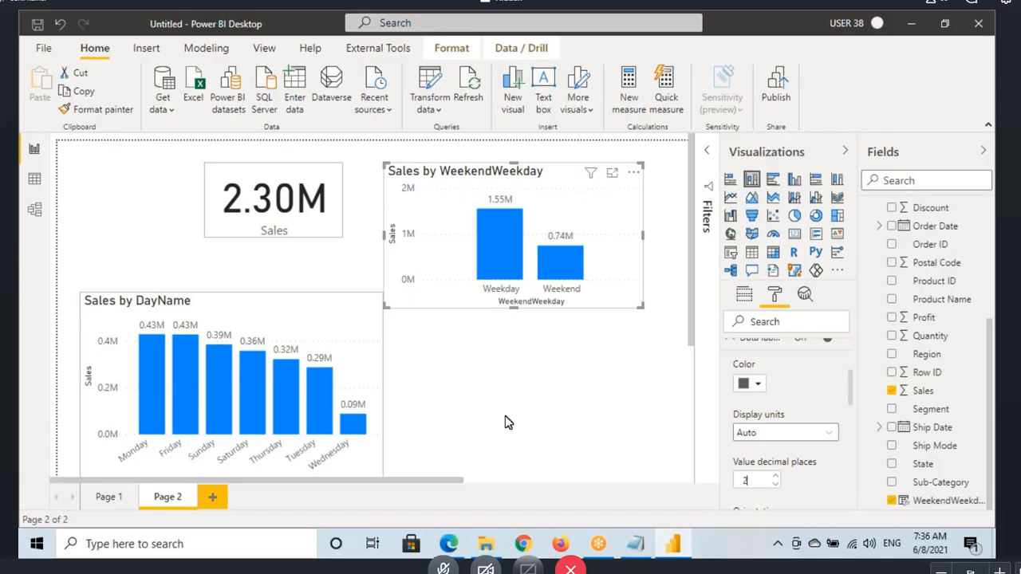
pyautogui.click(483, 434)
# Step: Return to the Orders data view and highlight the DayName conditions and the OR function in the WeekendWeekday formula
pyautogui.click(44, 178)
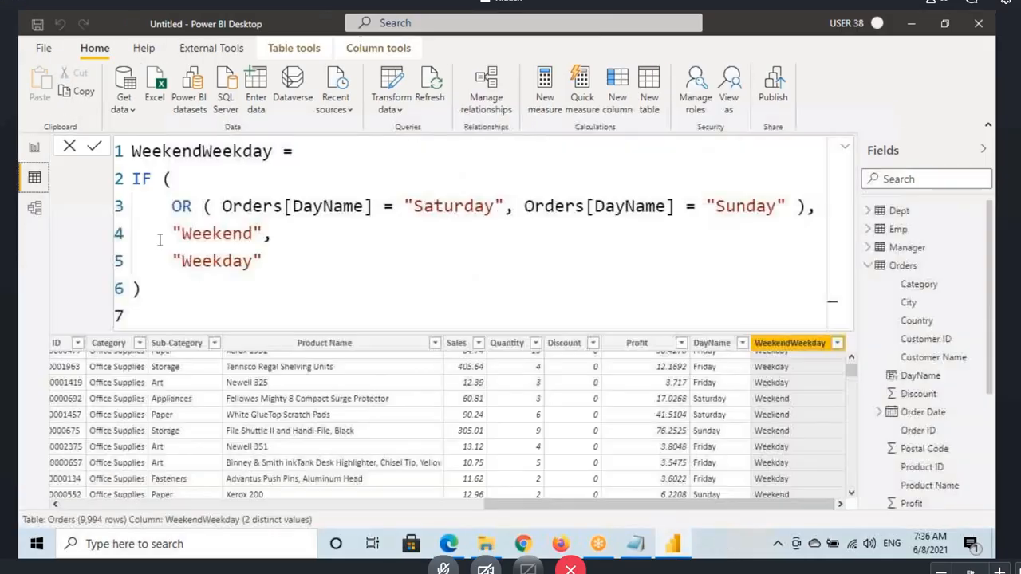
pyautogui.moveTo(224, 206); pyautogui.dragTo(776, 206)
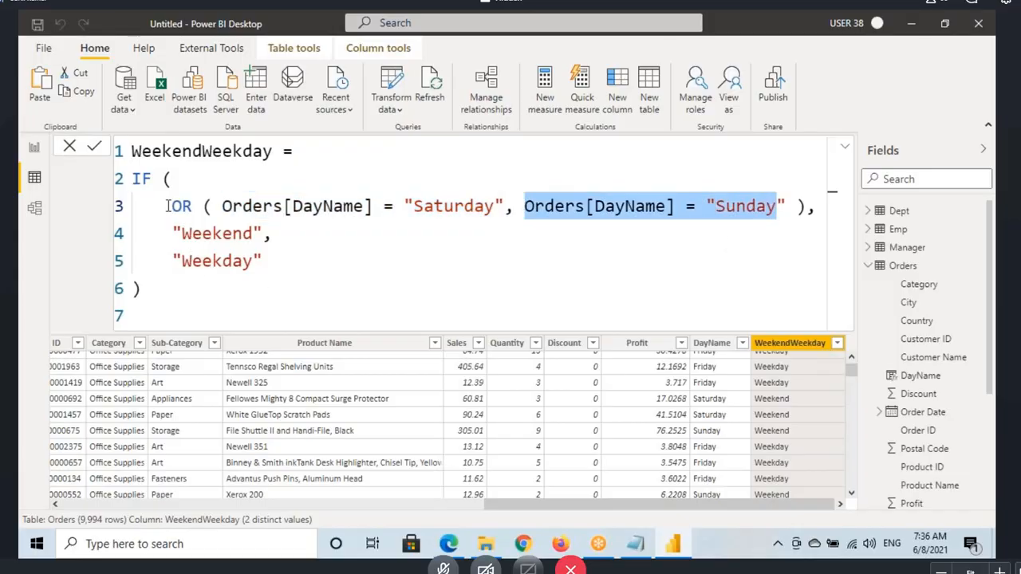
pyautogui.moveTo(165, 206); pyautogui.dragTo(199, 206)
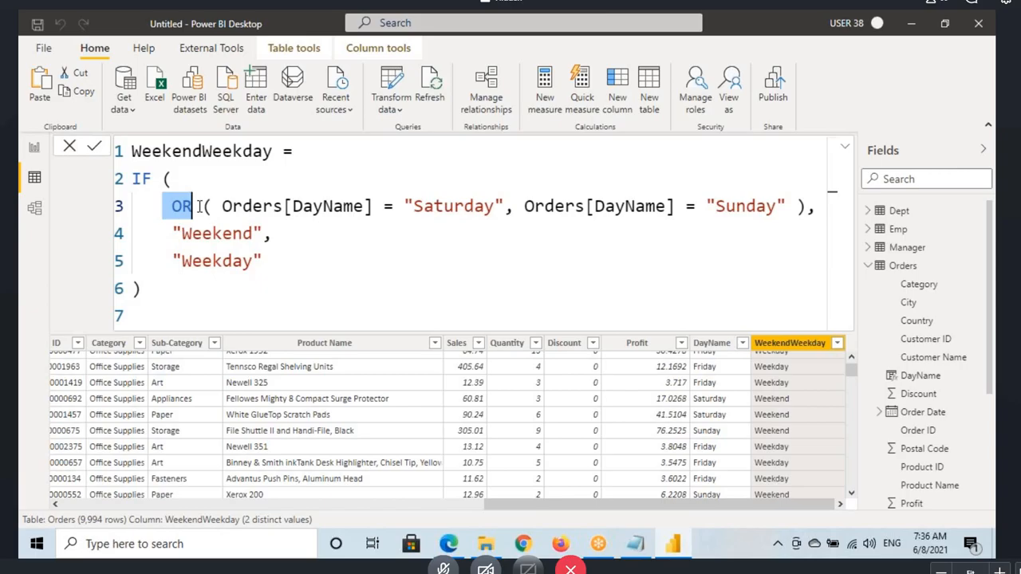
pyautogui.click(285, 205)
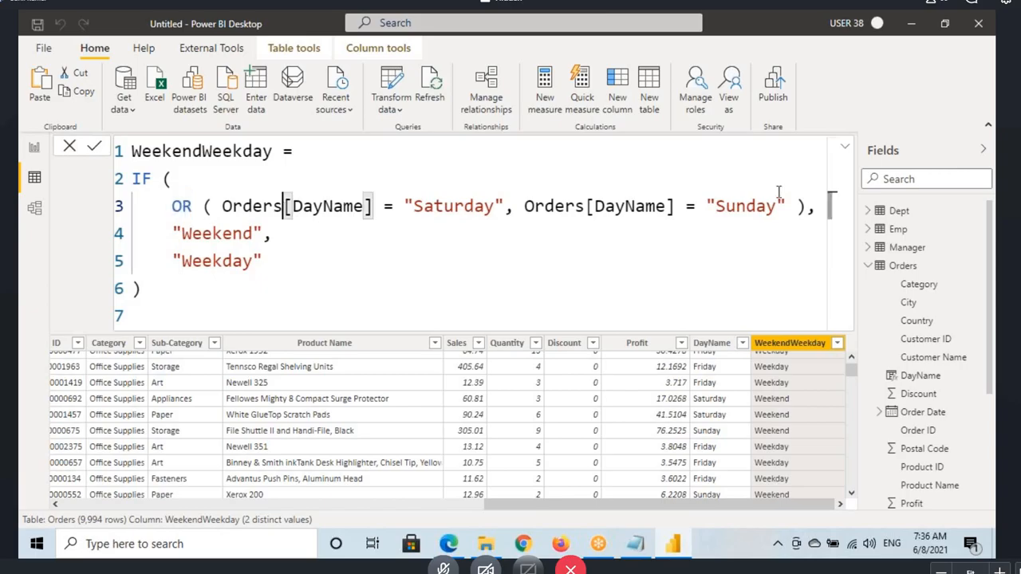
# Step: Remove OR's closing parenthesis to show its syntax, underline Logical1 and Logical2, clear the drawings, and restore the parenthesis
pyautogui.click(803, 206)
pyautogui.press('BackSpace')
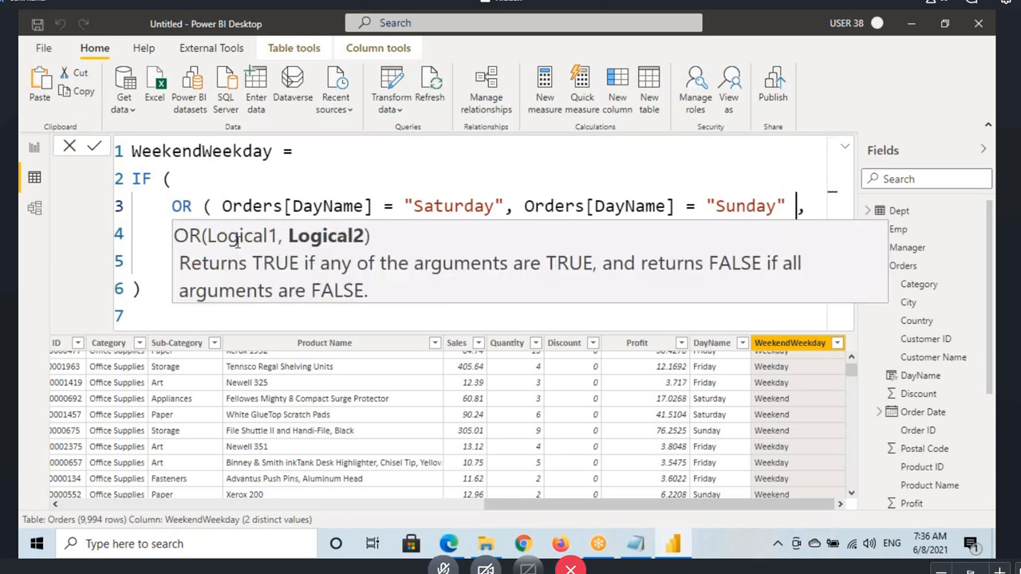
pyautogui.hotkey('ctrl', '2')
pyautogui.moveTo(220, 248); pyautogui.dragTo(343, 252)
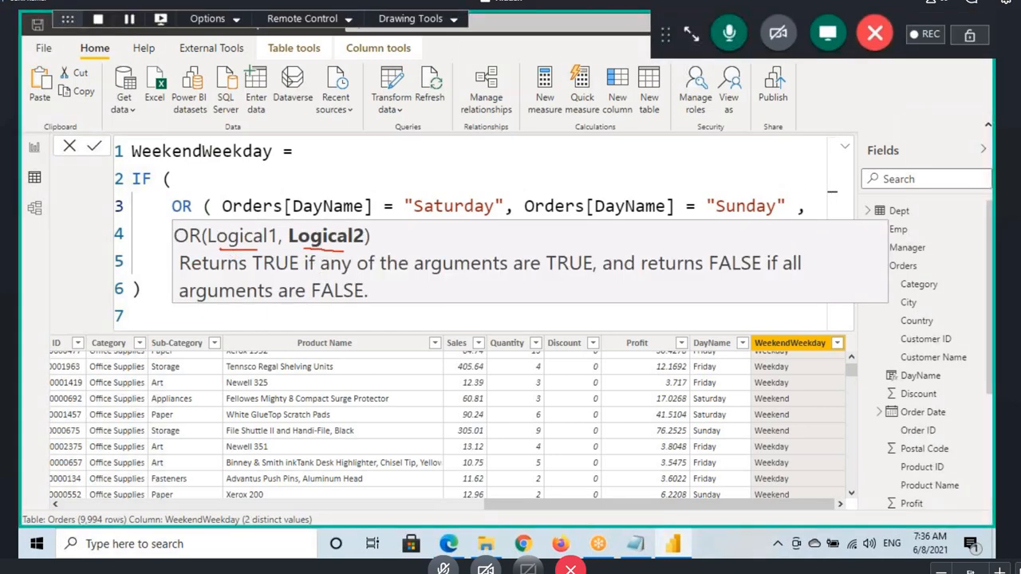
pyautogui.press('Escape')
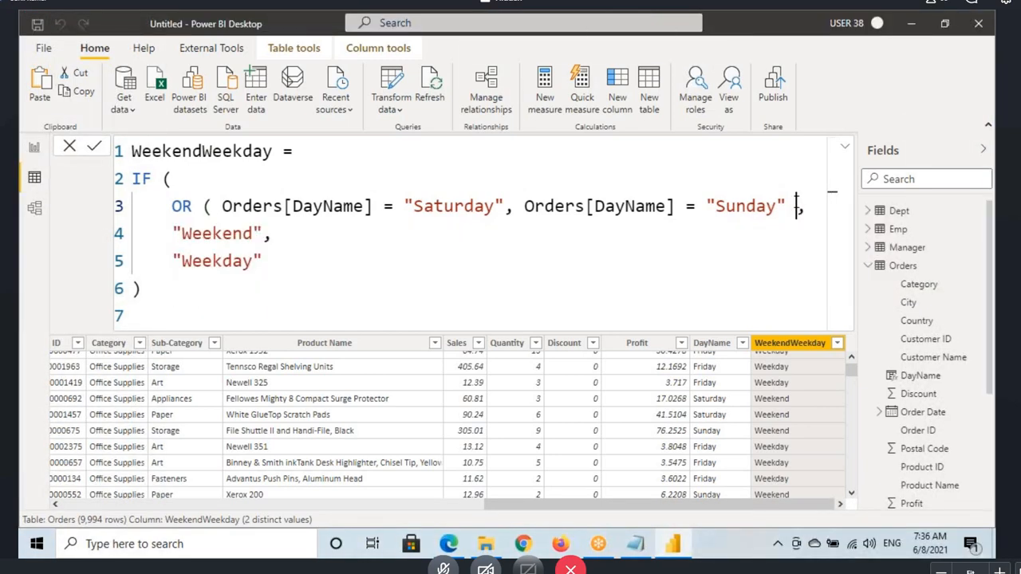
pyautogui.write(')')
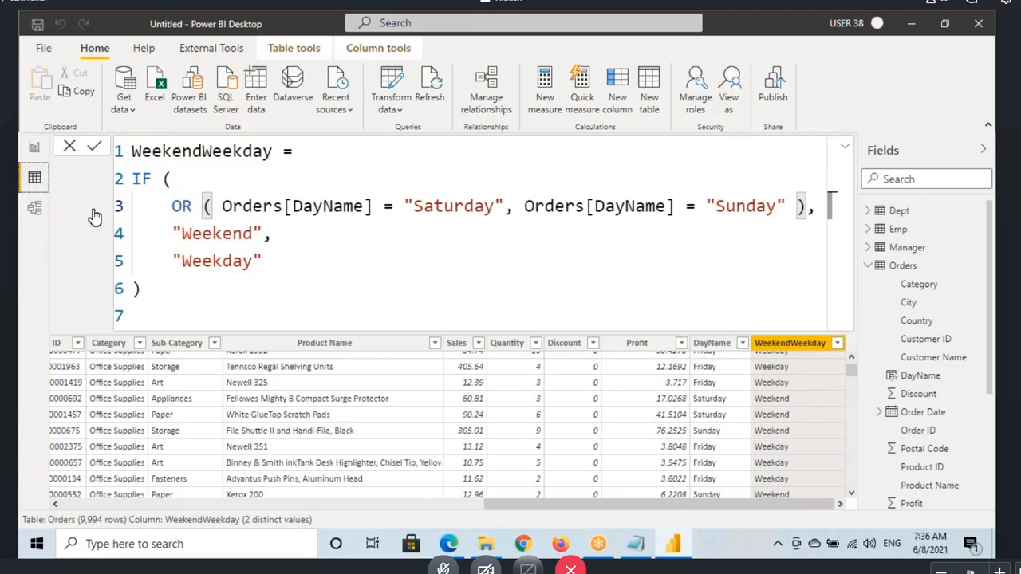
# Step: Collapse the formula bar, underline the Xerox 1952 row's Friday and circle its WeekendWeekday result, and clear the drawings
pyautogui.press('Return')
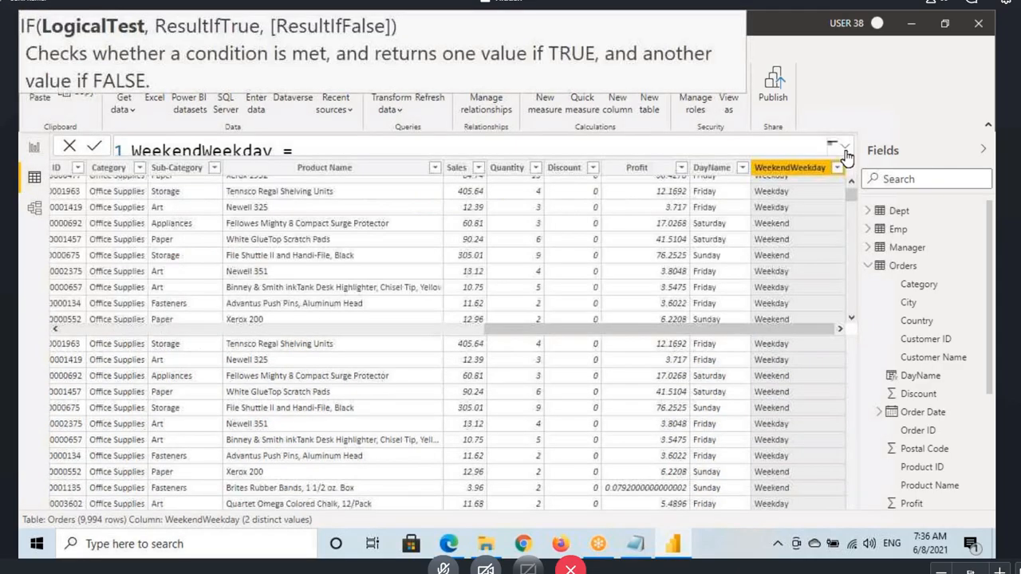
pyautogui.moveTo(353, 511); pyautogui.dragTo(940, 453)
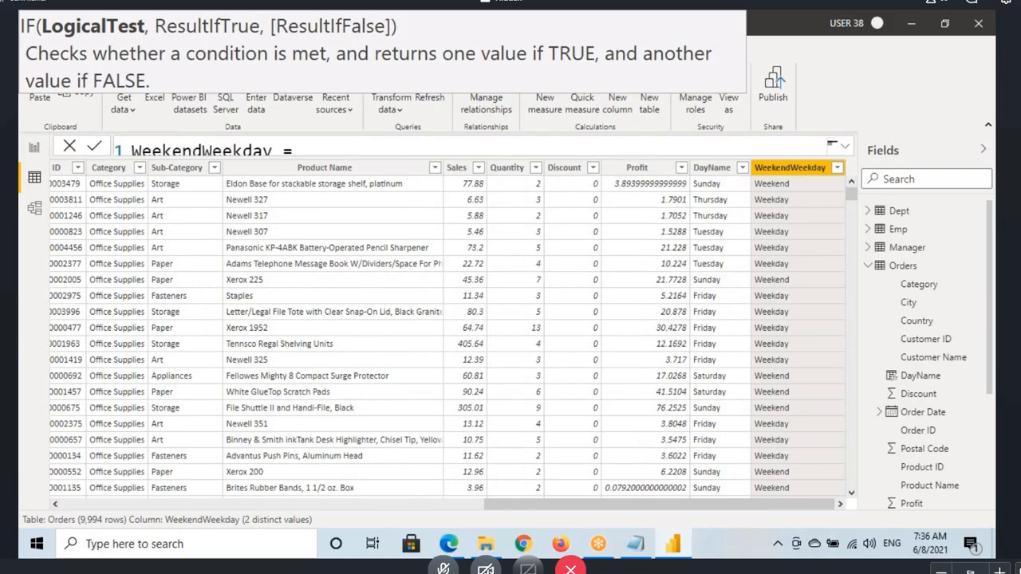
pyautogui.moveTo(694, 337)
pyautogui.mouseDown()
pyautogui.moveTo(783, 330)
pyautogui.moveTo(762, 320)
pyautogui.moveTo(821, 302)
pyautogui.mouseUp()
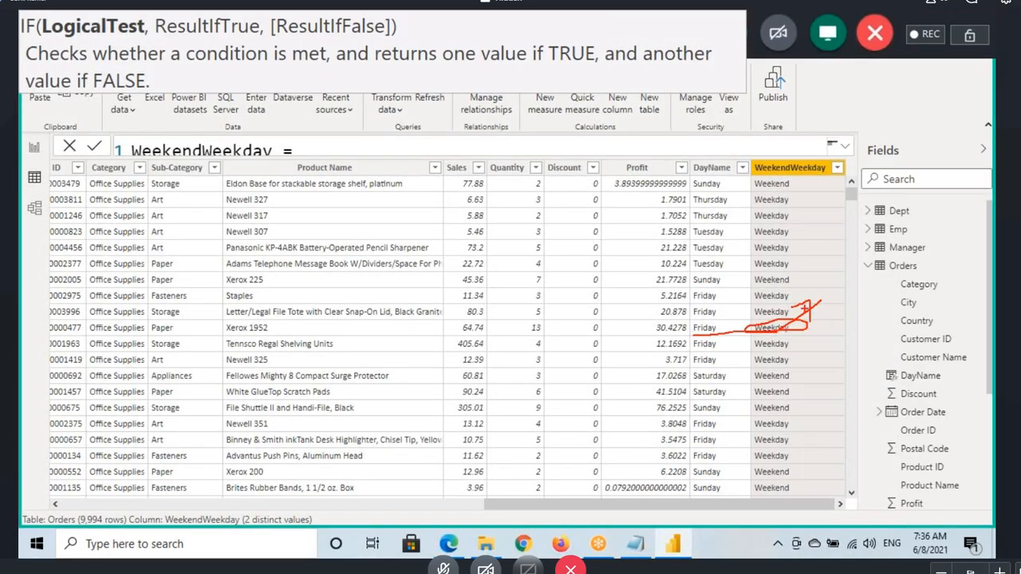
pyautogui.press('Escape')
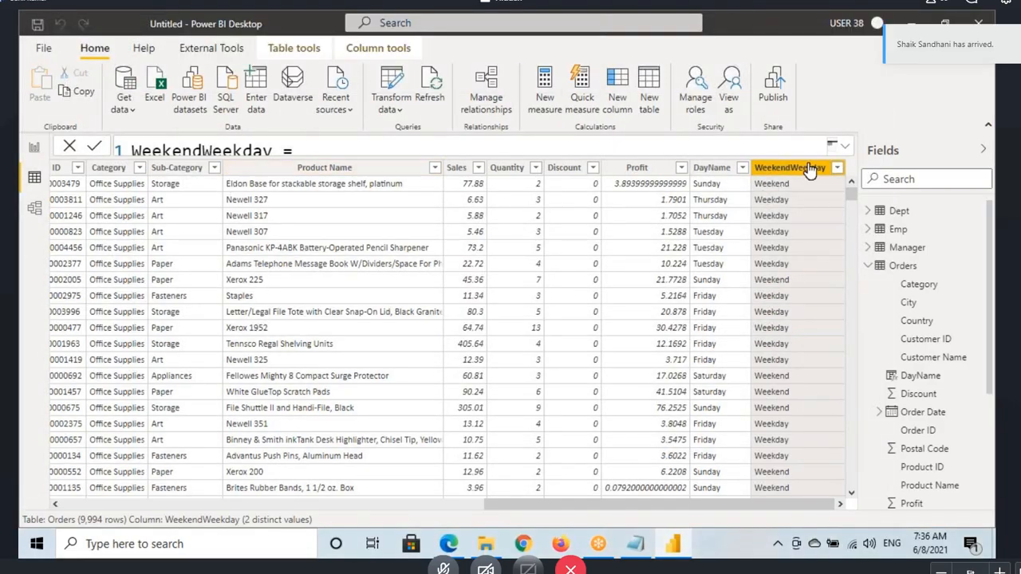
# Step: Expand the WeekendWeekday formula again and highlight the OR function name
pyautogui.click(845, 149)
pyautogui.click(176, 204)
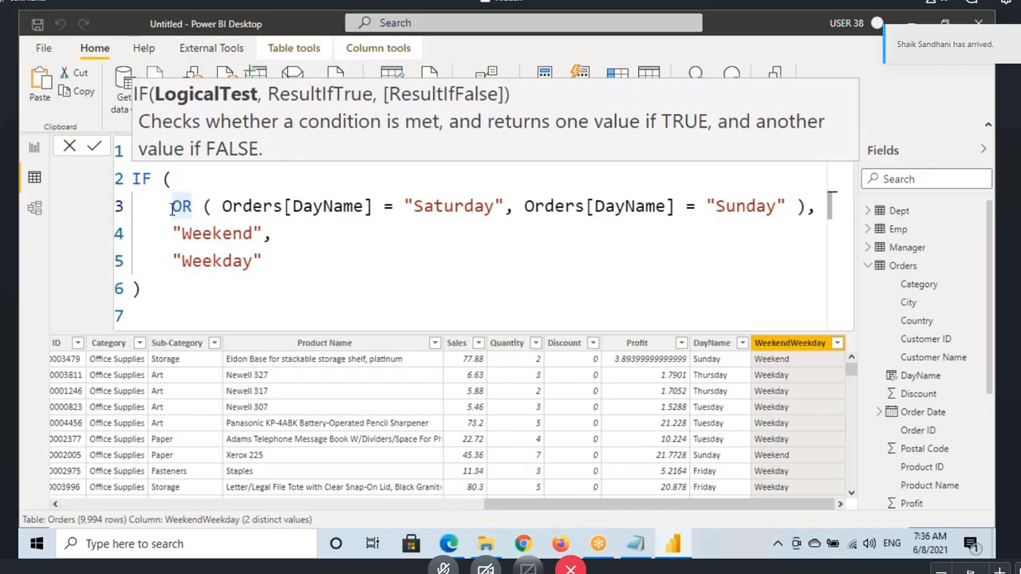
pyautogui.doubleClick(181, 206)
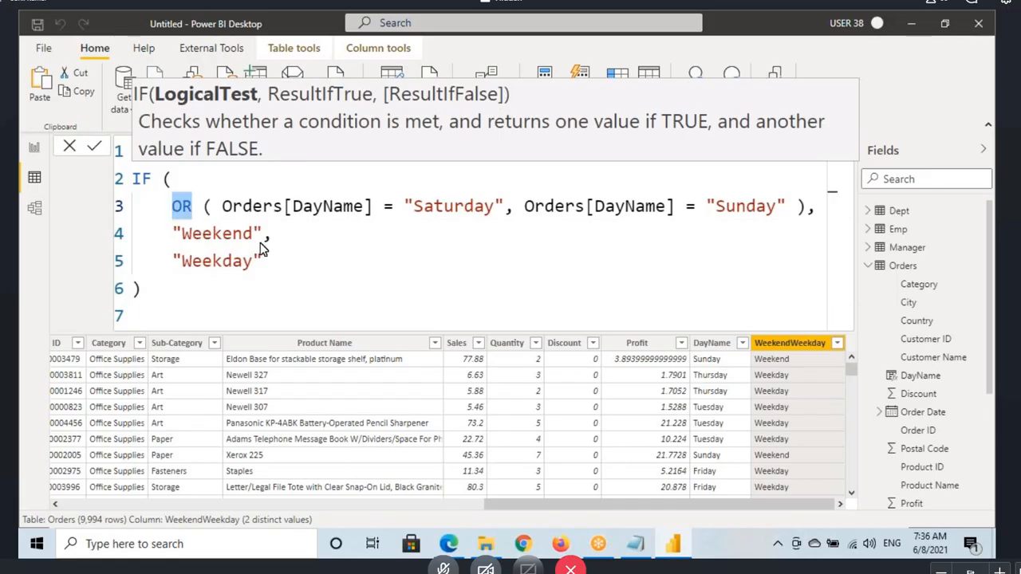
# Step: Switch to the Notepad notes and highlight the || operator beside the OR heading
pyautogui.click(635, 544)
pyautogui.scroll(2, 145, 202)
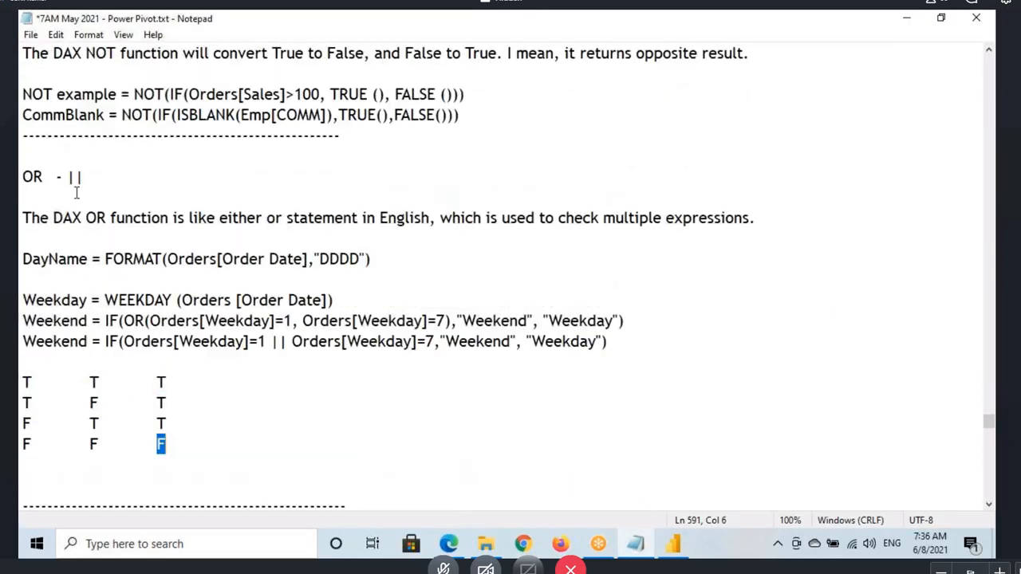
pyautogui.moveTo(66, 177); pyautogui.dragTo(93, 185)
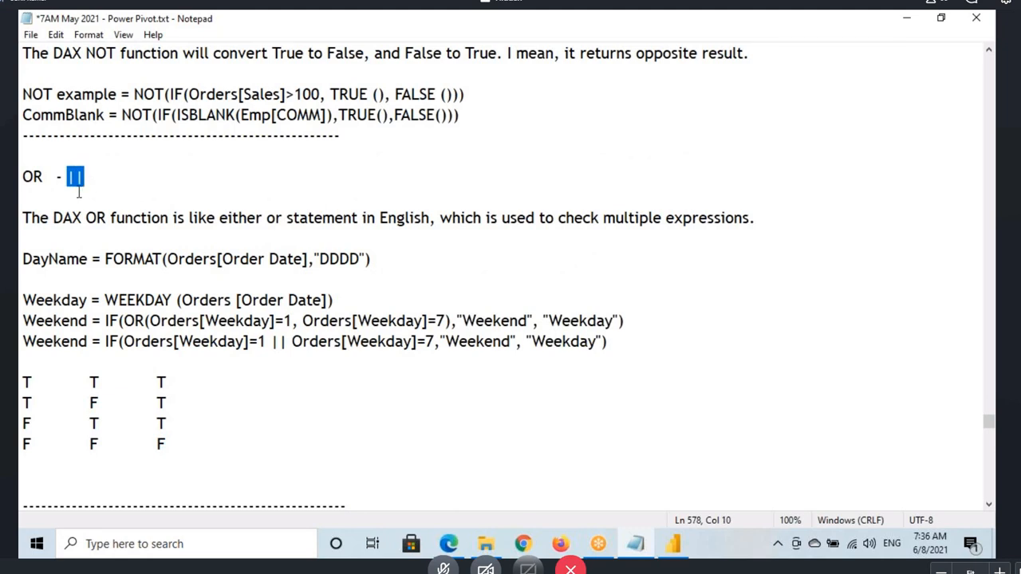
# Step: Switch back to Power BI Desktop, collapse the expanded formula bar, and select the Orders table
pyautogui.click(672, 544)
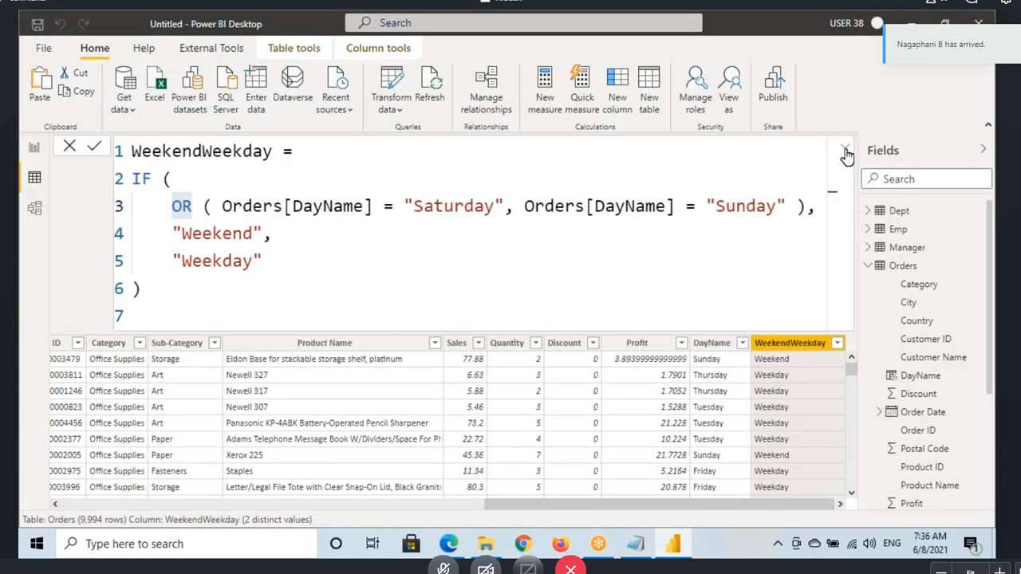
pyautogui.click(844, 150)
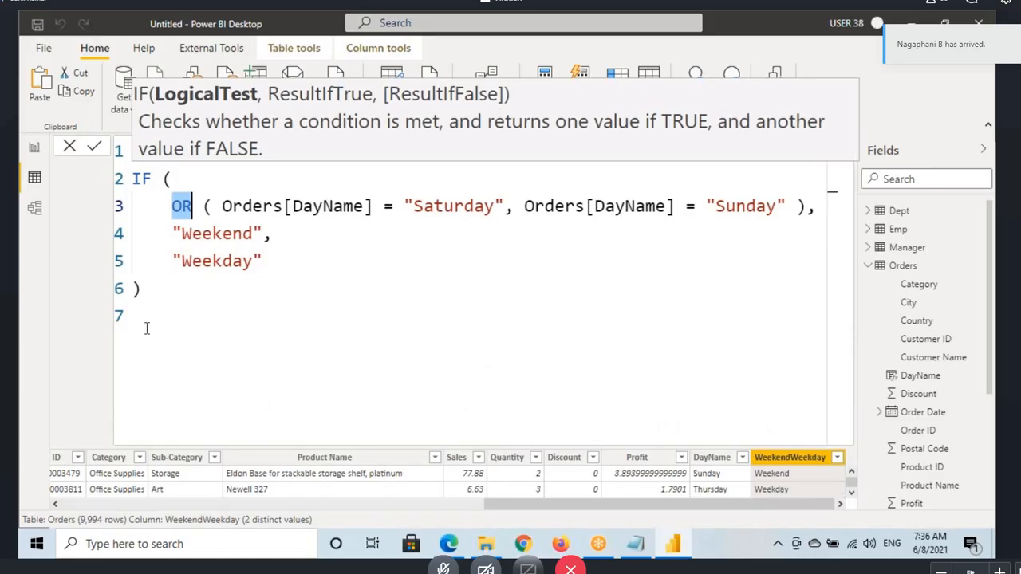
pyautogui.click(21, 433)
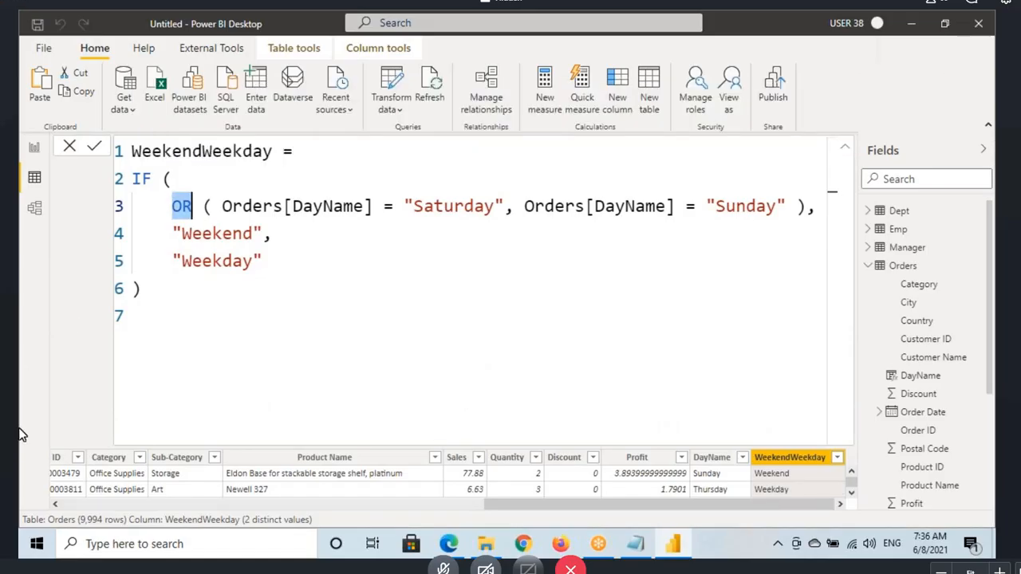
pyautogui.click(902, 266)
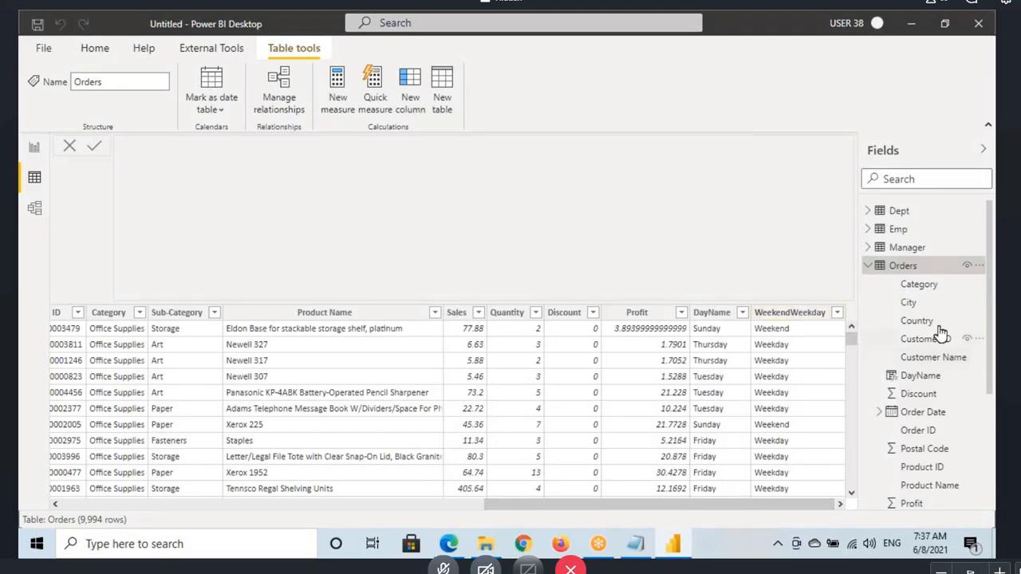
pyautogui.click(909, 378)
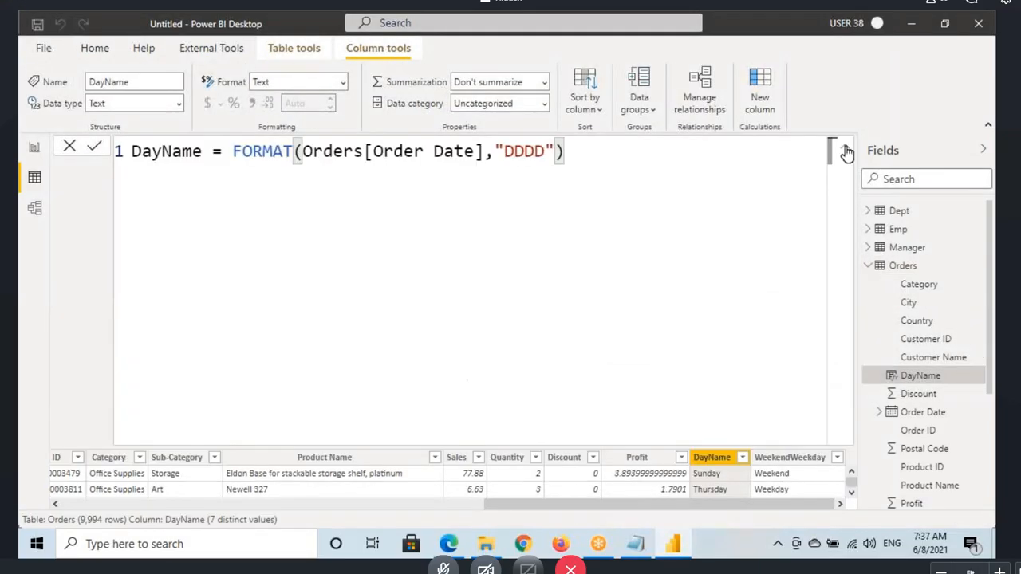
pyautogui.click(837, 146)
pyautogui.click(905, 267)
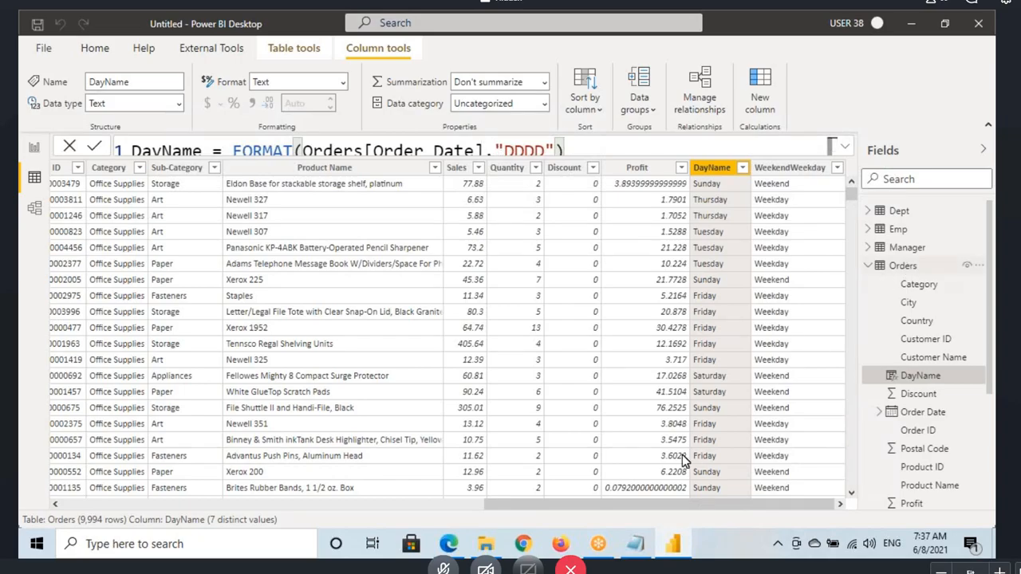
# Step: Add a new calculated column to the Orders table and name it WWOper
pyautogui.click(410, 91)
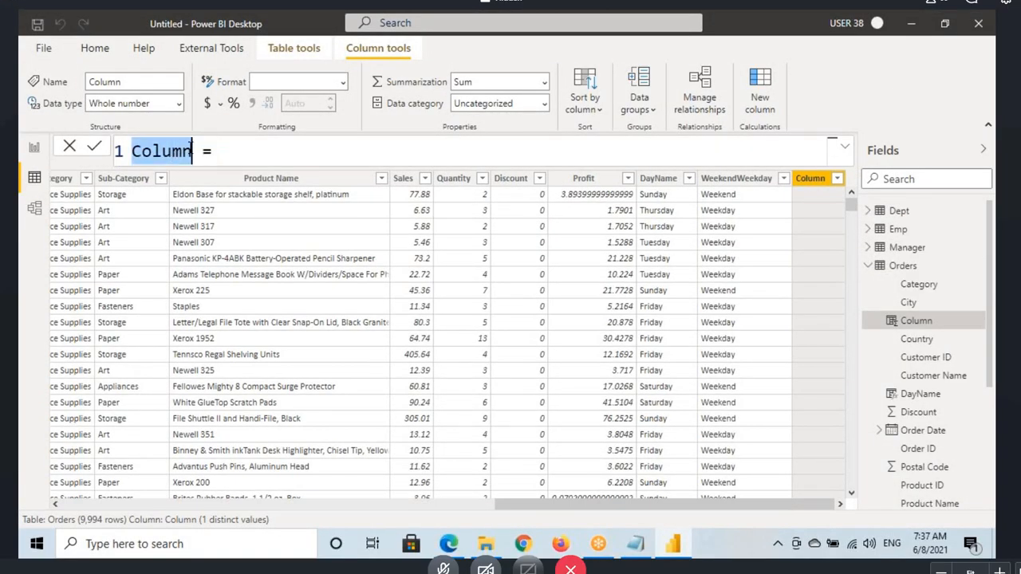
pyautogui.write('WW')
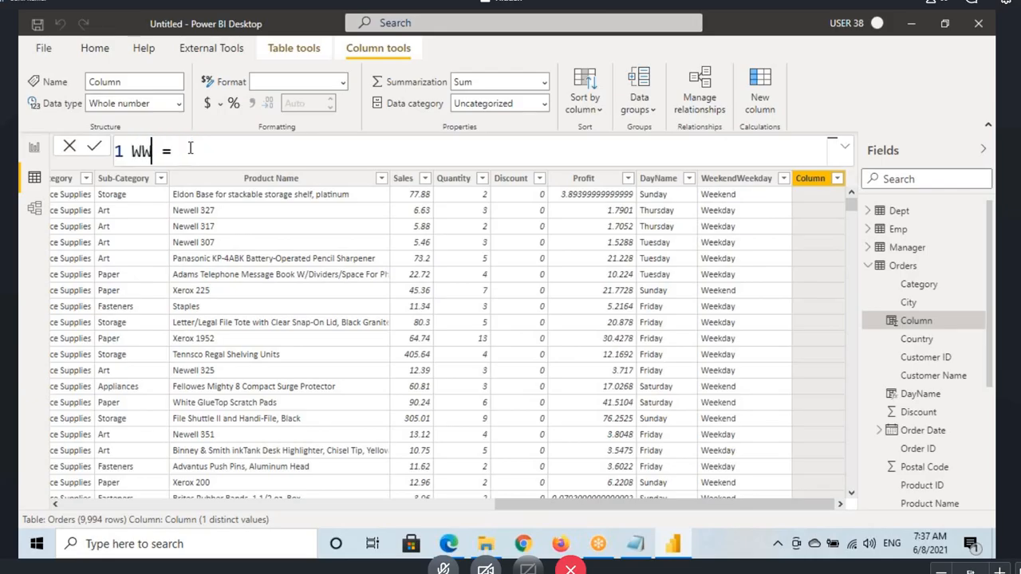
pyautogui.write('Oper')
pyautogui.write('IF(')
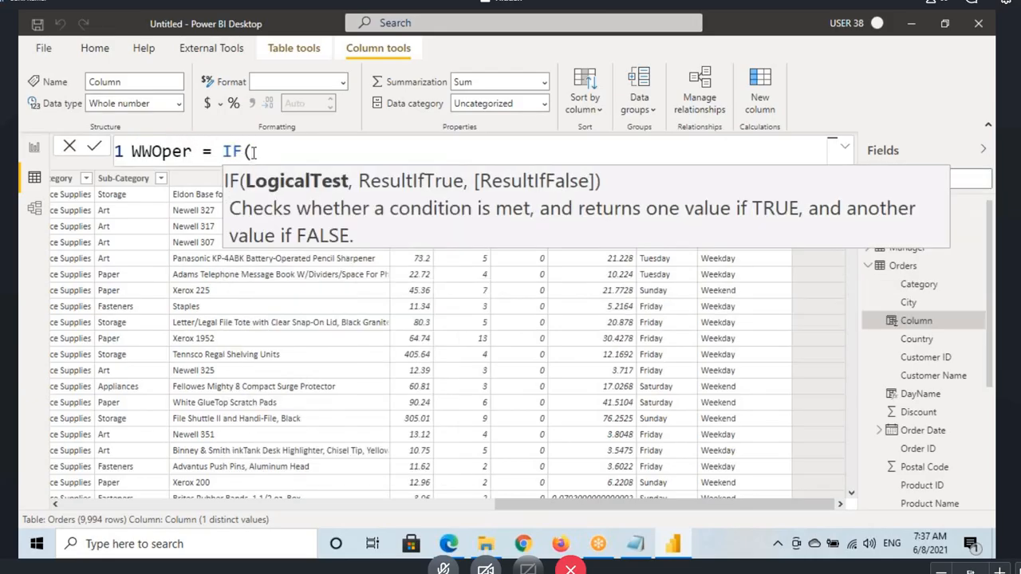
pyautogui.write('day')
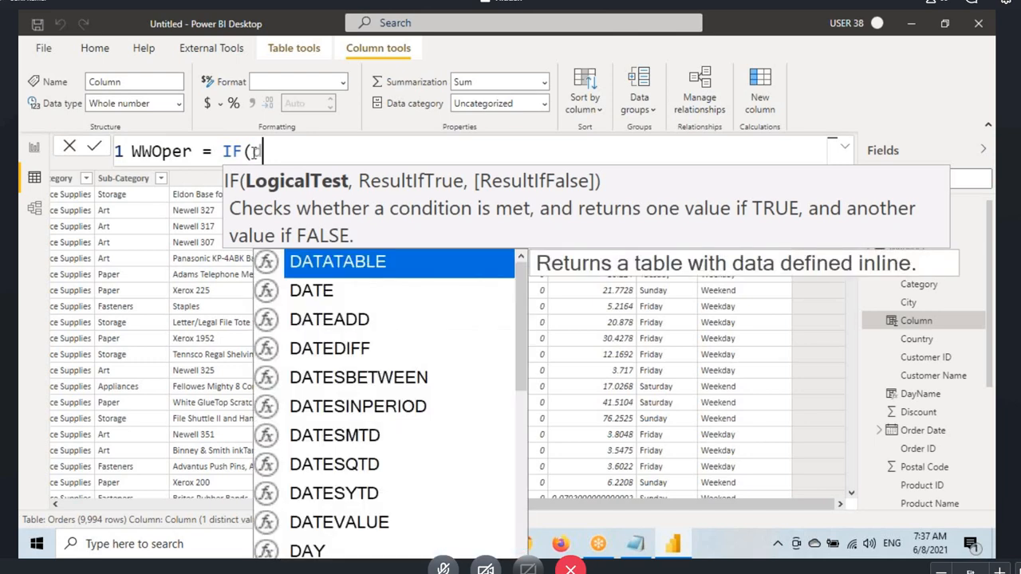
pyautogui.write('nae')
# Step: Begin the WWOper formula with an IF function whose first condition is Orders[DayName]="Saturday"
pyautogui.press('BackSpace')
pyautogui.press('BackSpace')
pyautogui.press('BackSpace')
pyautogui.press('BackSpace')
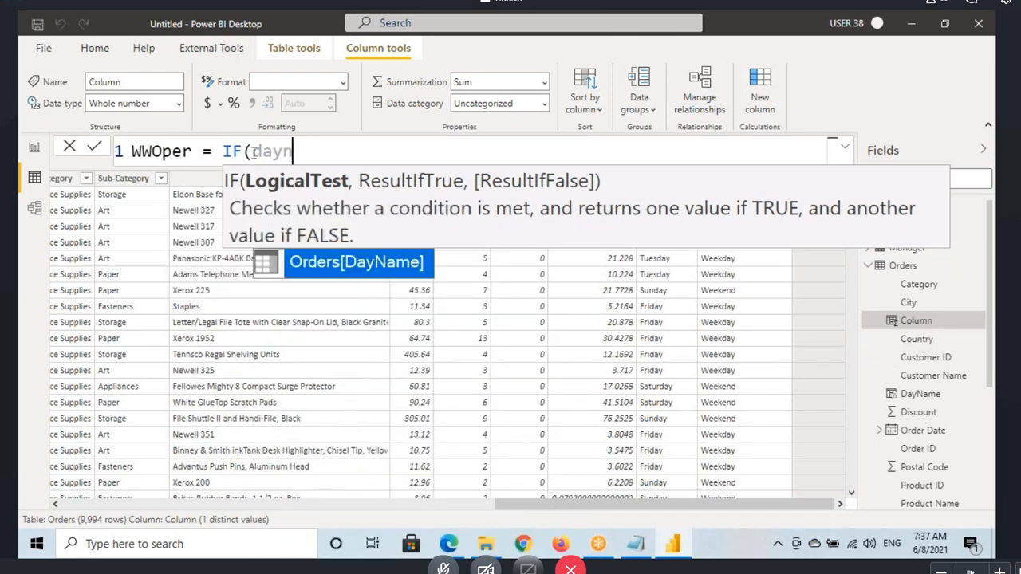
pyautogui.press('Tab')
pyautogui.write('=')
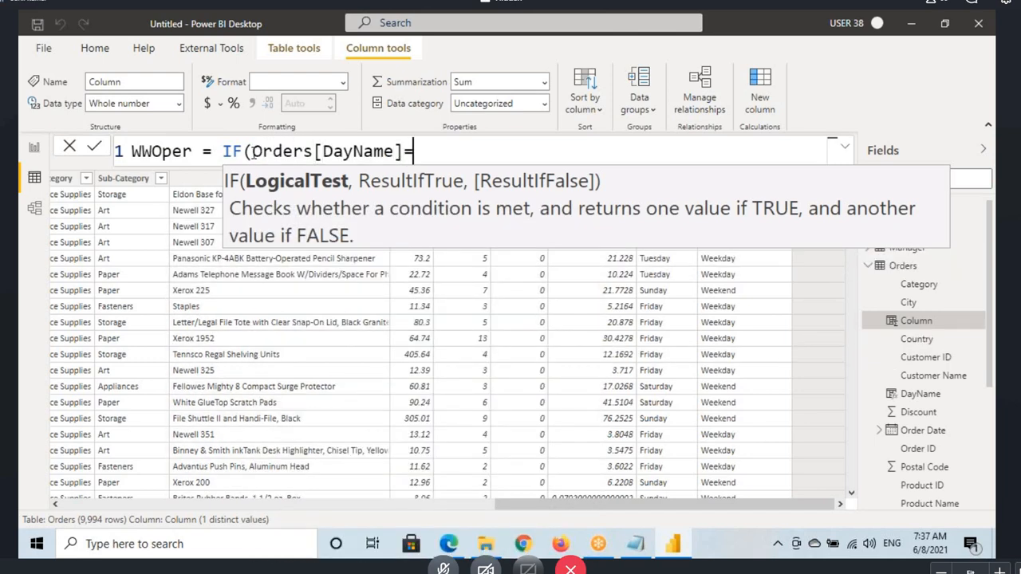
pyautogui.write('"Saturday"')
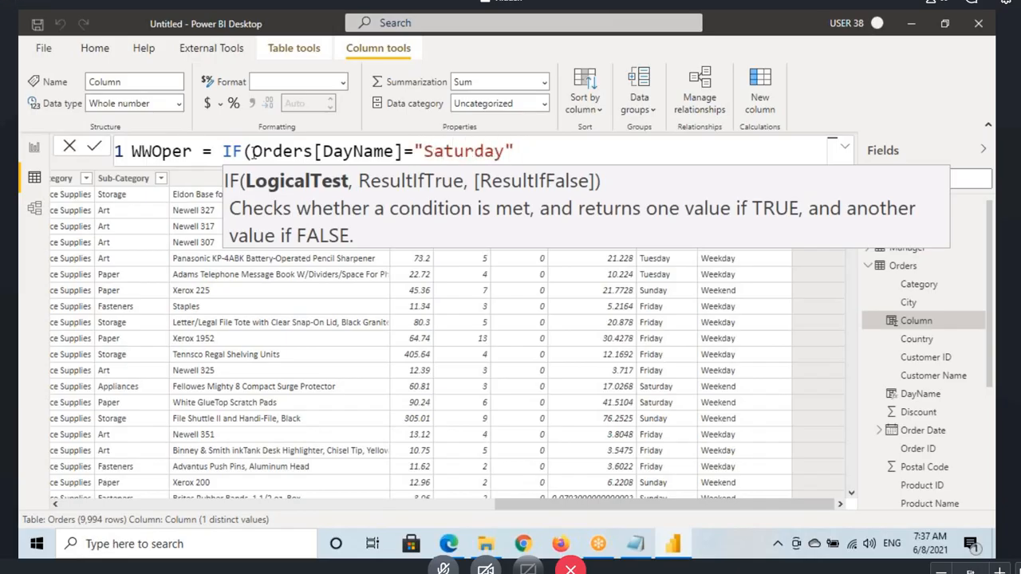
pyautogui.write(' ||')
# Step: Extend the IF logical test with the || operator and a second condition, Orders[DayName]="Sunday"
pyautogui.moveTo(523, 152); pyautogui.dragTo(551, 149)
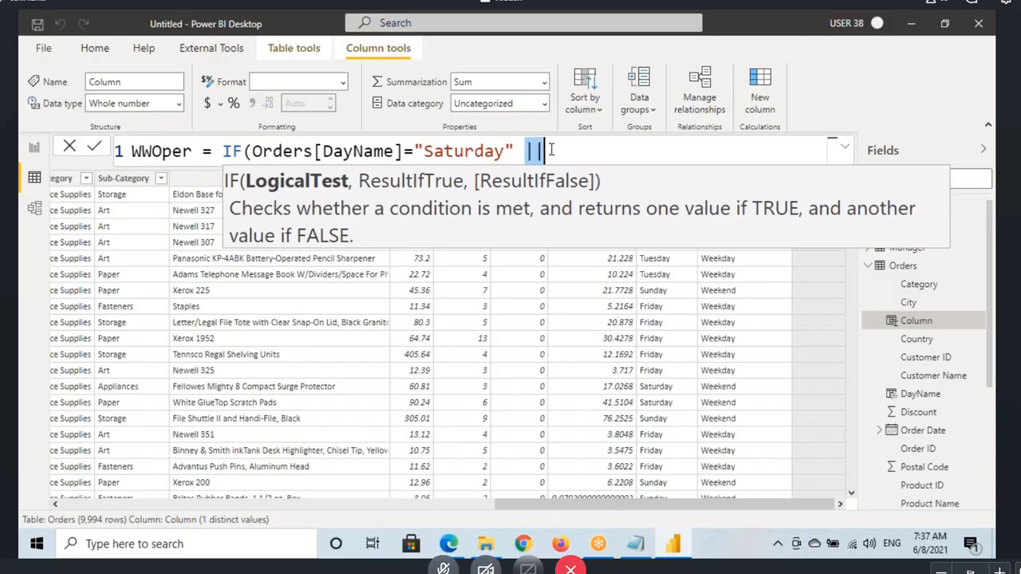
pyautogui.click(586, 152)
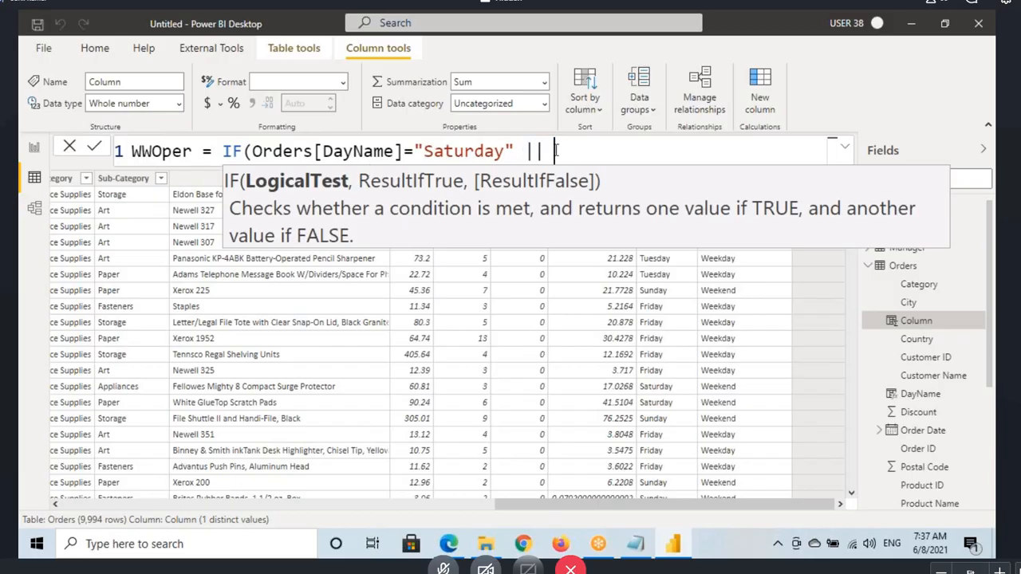
pyautogui.write('Dayname')
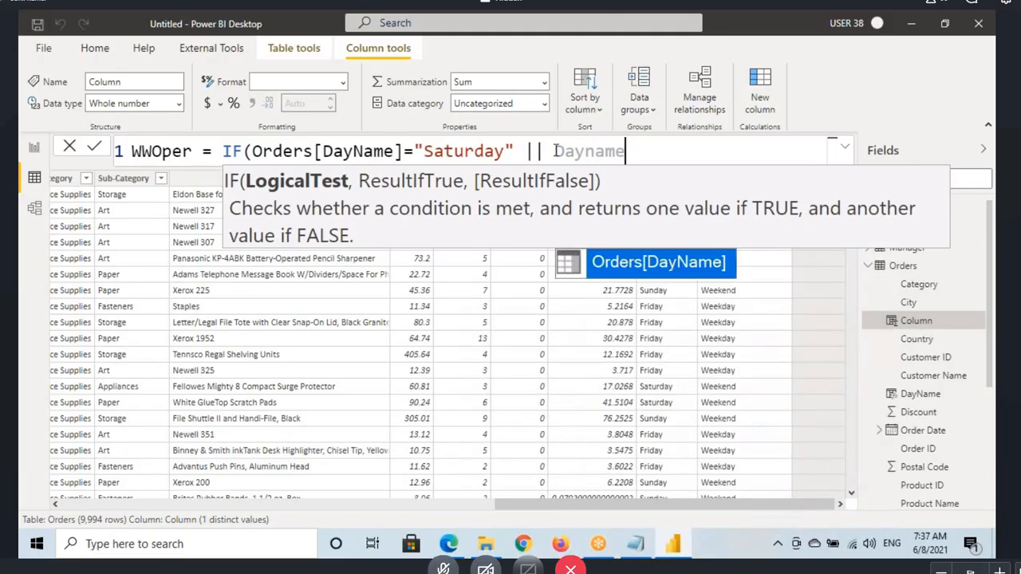
pyautogui.press('Tab')
pyautogui.write('=')
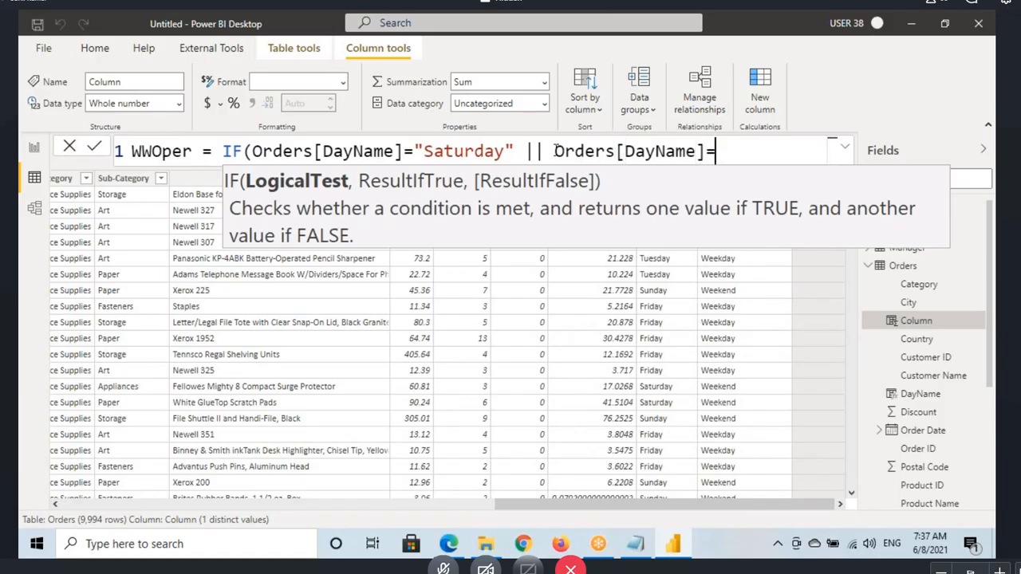
pyautogui.write('"Sunf')
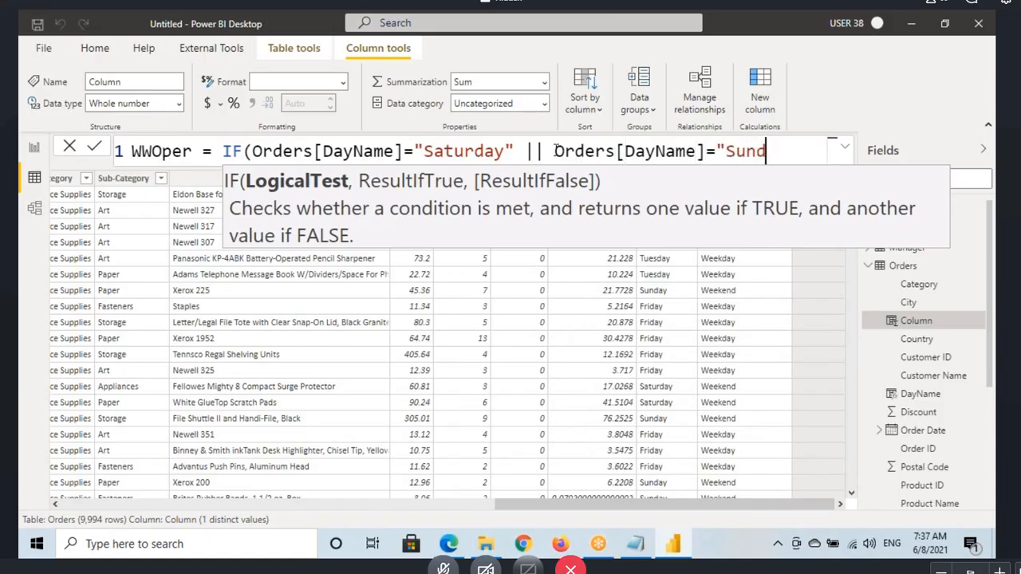
pyautogui.write('ay')
# Step: Move the IF expression onto its own second line below WWOper =
pyautogui.click(224, 152)
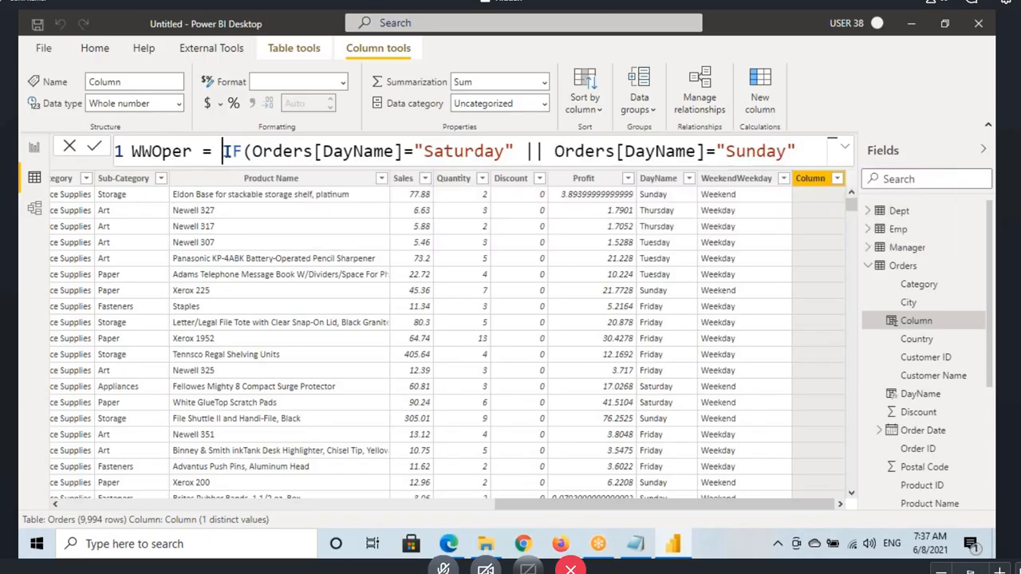
pyautogui.hotkey('shift', 'Return')
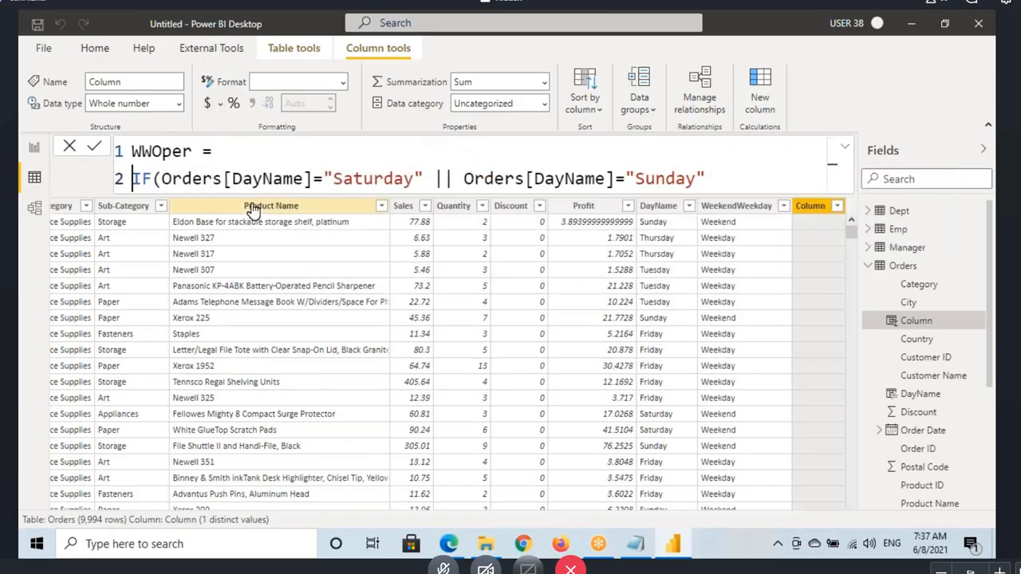
pyautogui.press('Right')
pyautogui.press('Right')
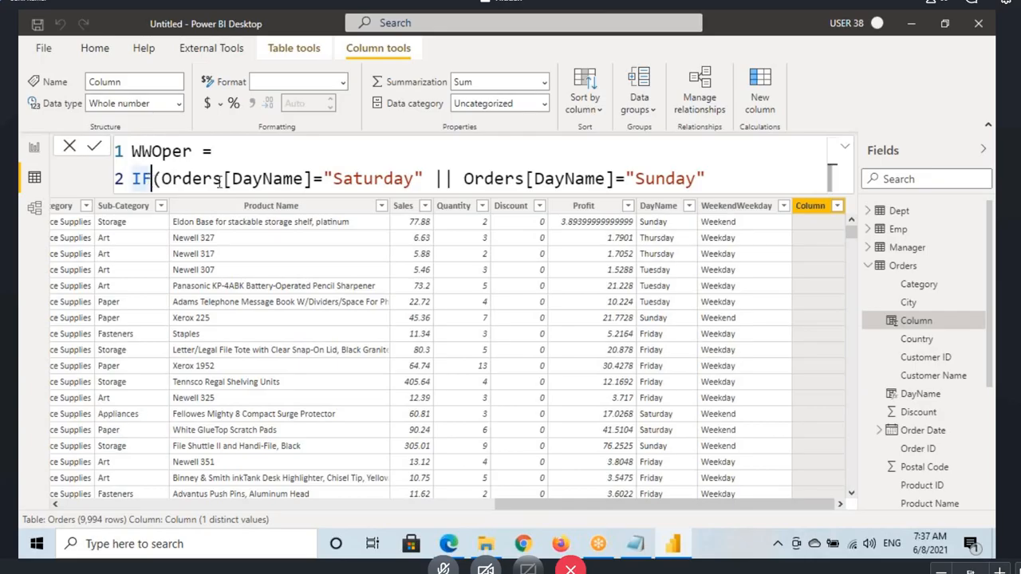
# Step: Complete the IF with "Weekend" as the true result and "Weekday" as the false result, close it, and commit the formula
pyautogui.click(721, 181)
pyautogui.write(')')
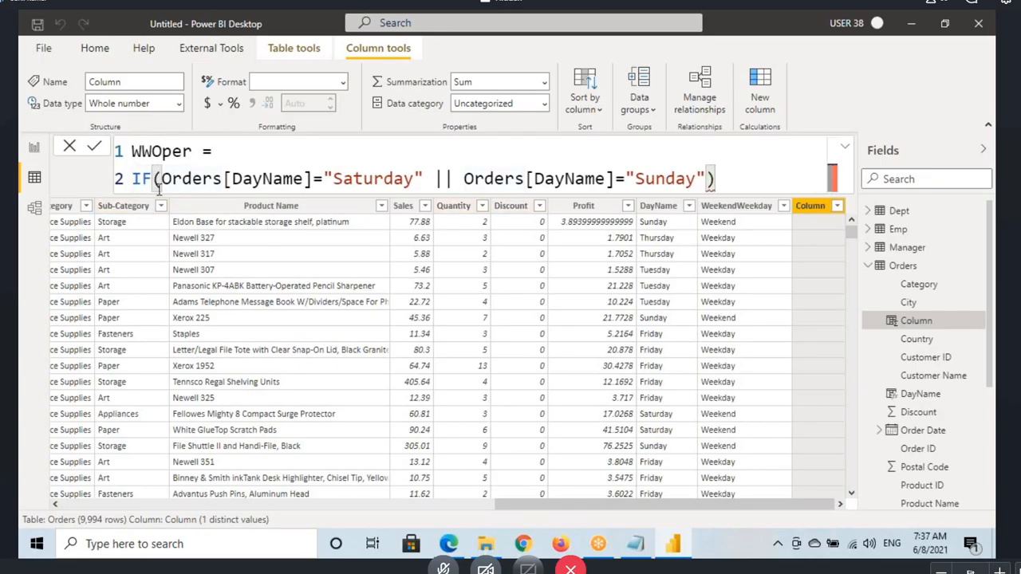
pyautogui.press('BackSpace')
pyautogui.write(',')
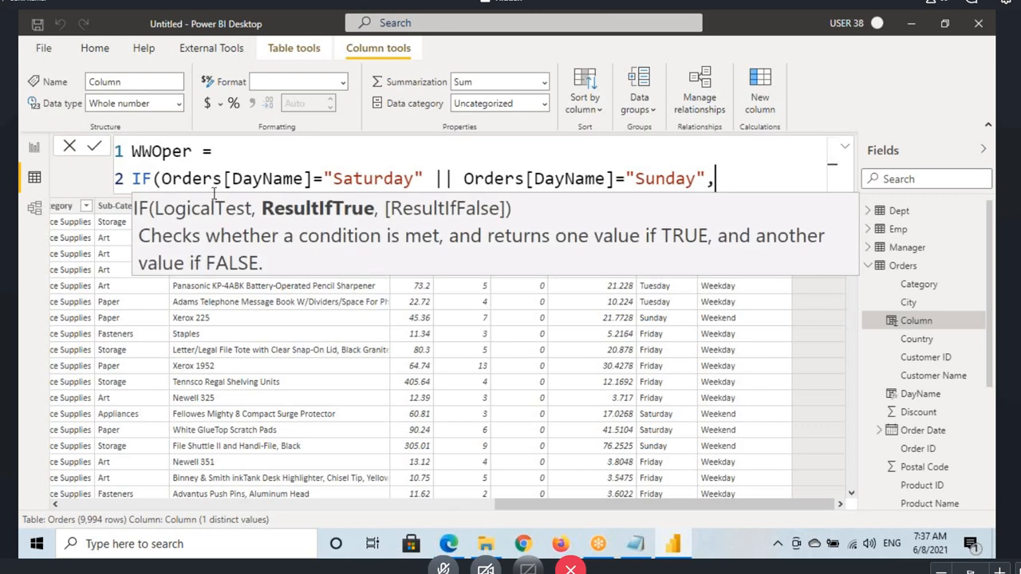
pyautogui.moveTo(162, 181); pyautogui.dragTo(709, 183)
pyautogui.click(732, 182)
pyautogui.write('"Weekend')
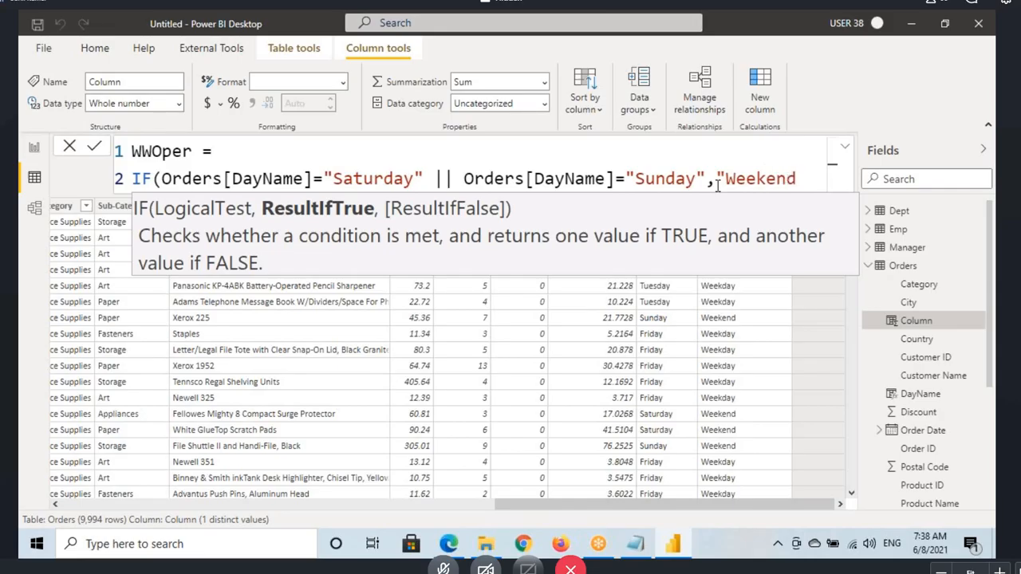
pyautogui.write('","Wee')
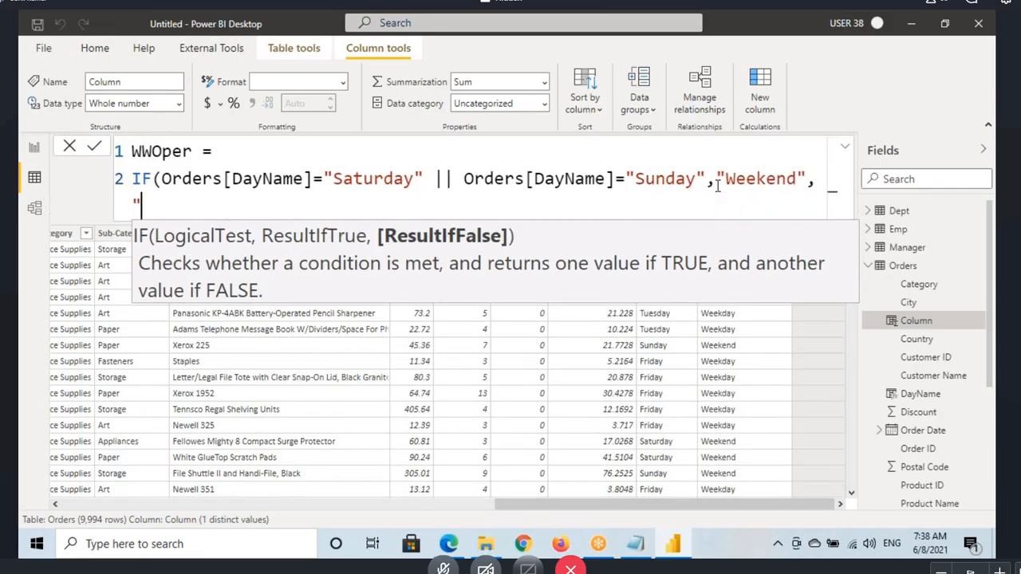
pyautogui.write('kday')
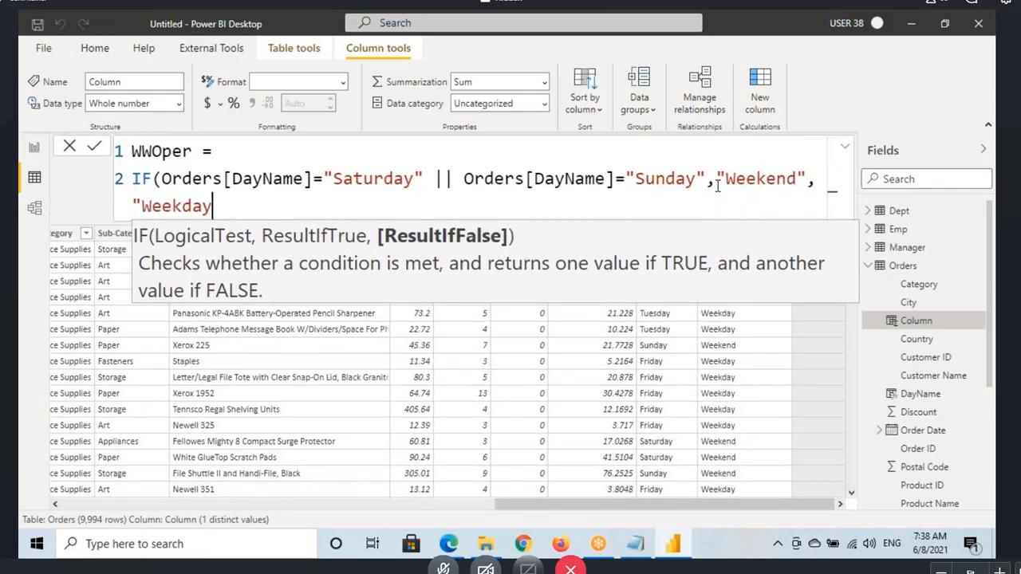
pyautogui.write('")')
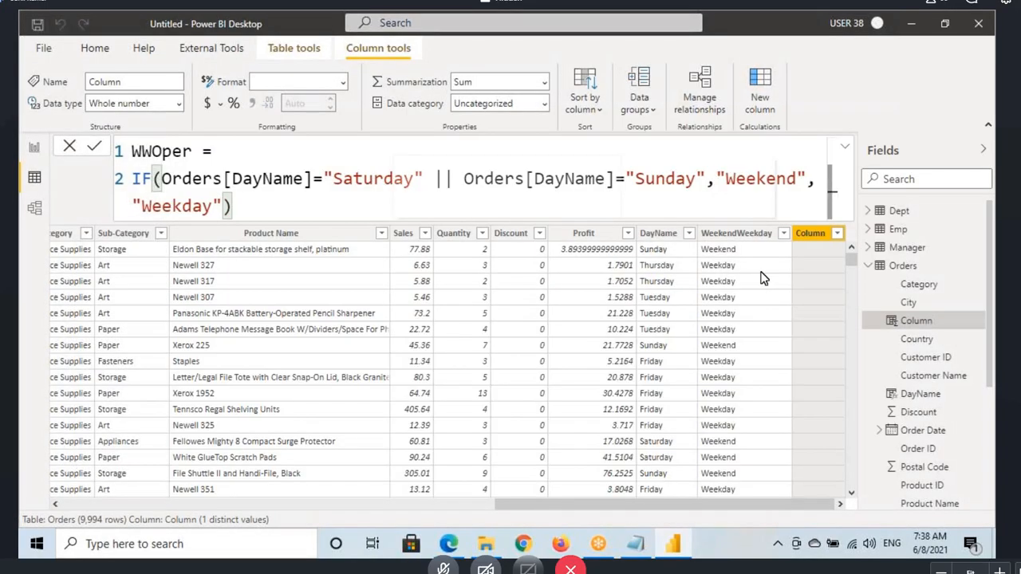
pyautogui.press('Return')
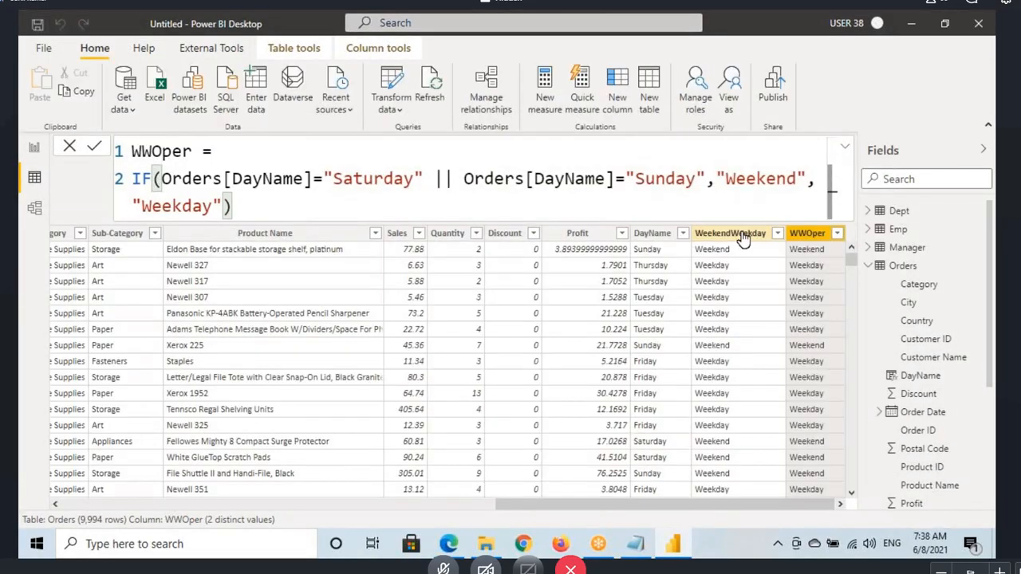
# Step: Compare the WeekendWeekday and WWOper columns, outlining their values in the first two rows with the drawing tool
pyautogui.click(730, 233)
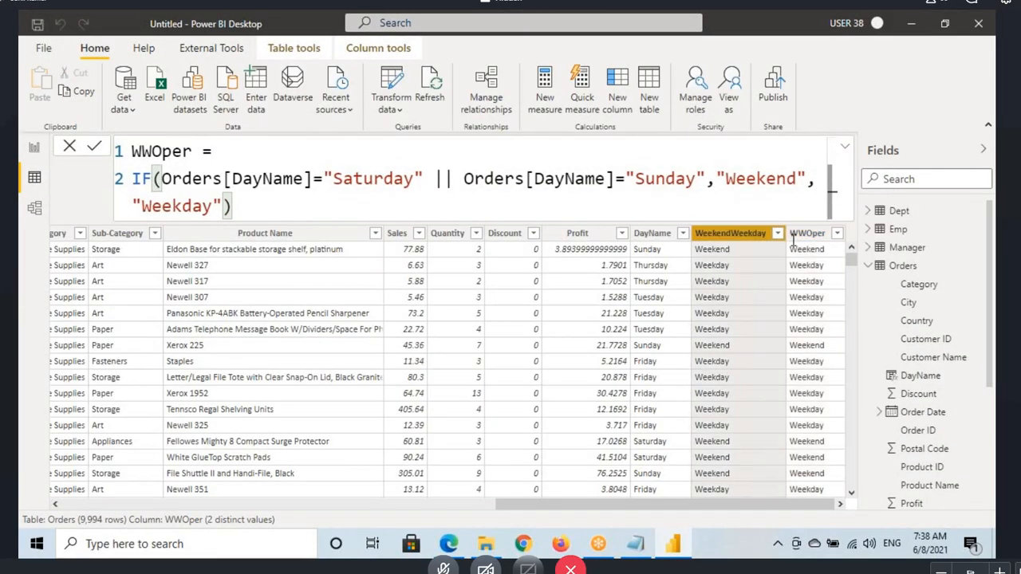
pyautogui.click(817, 345)
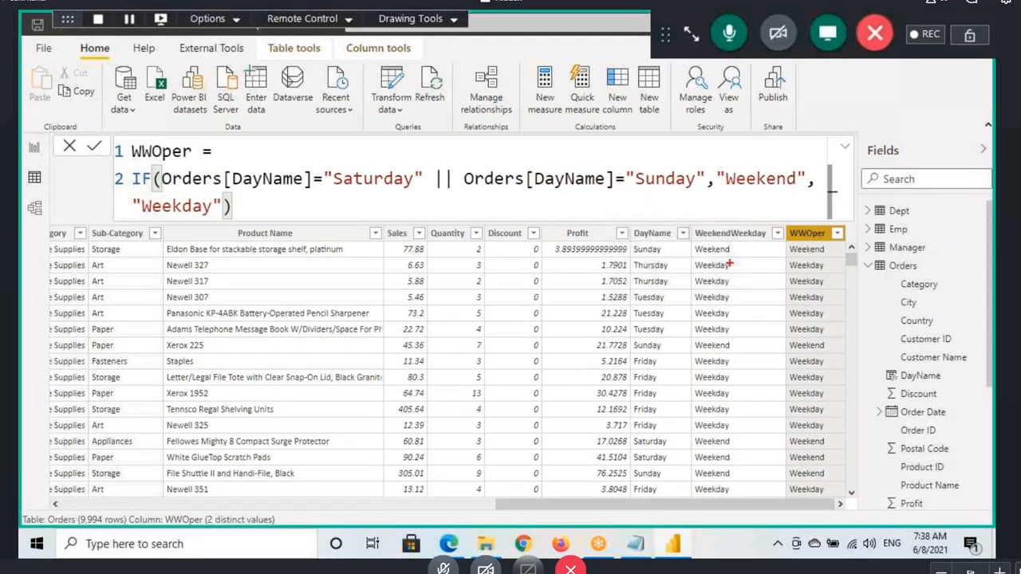
pyautogui.moveTo(691, 244); pyautogui.dragTo(844, 255)
pyautogui.moveTo(690, 256); pyautogui.dragTo(855, 272)
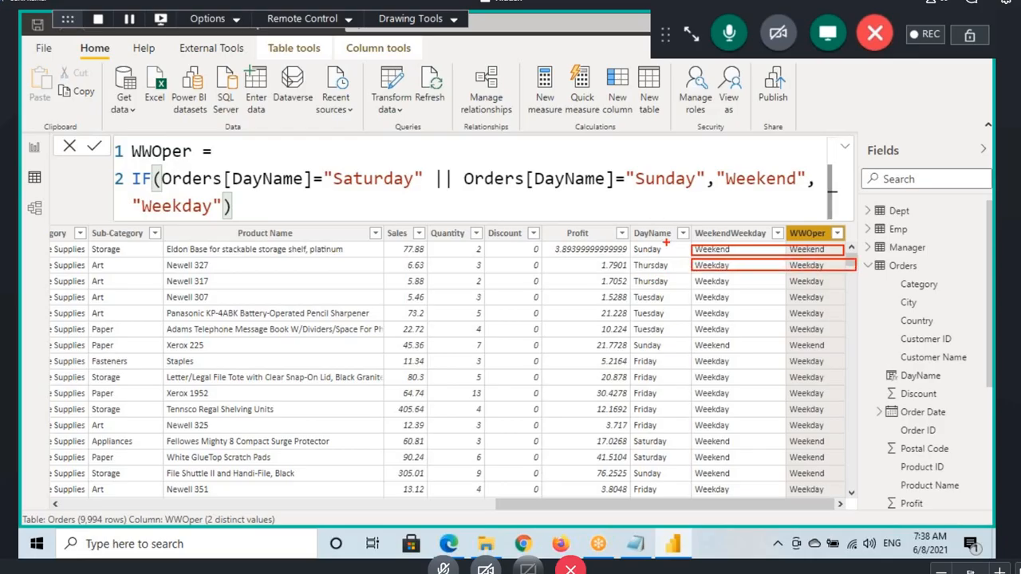
# Step: Compare the two formulas by highlighting OR in WeekendWeekday and the || operator with its conditions in WWOper
pyautogui.click(721, 233)
pyautogui.moveTo(171, 206); pyautogui.dragTo(201, 206)
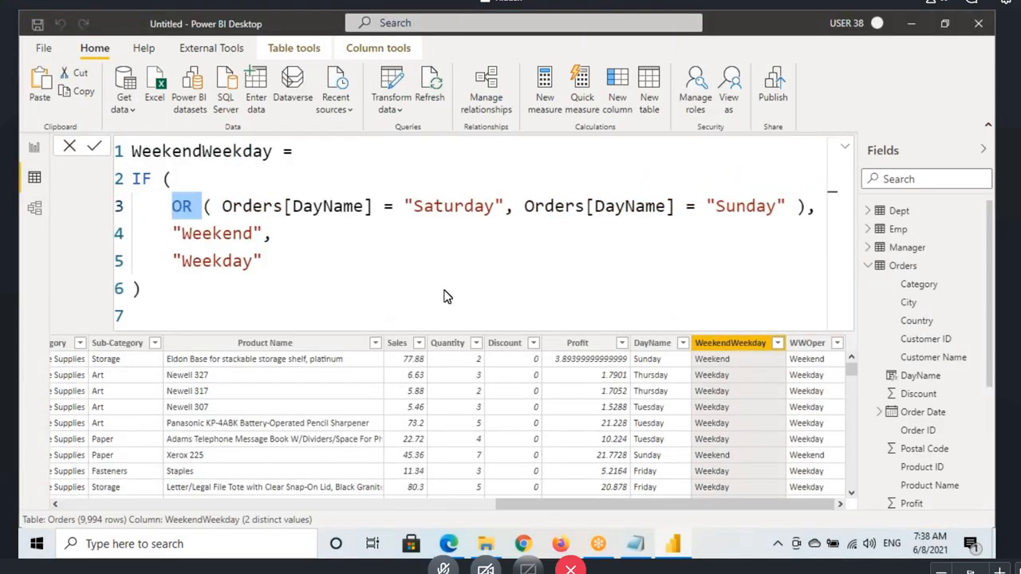
pyautogui.click(806, 343)
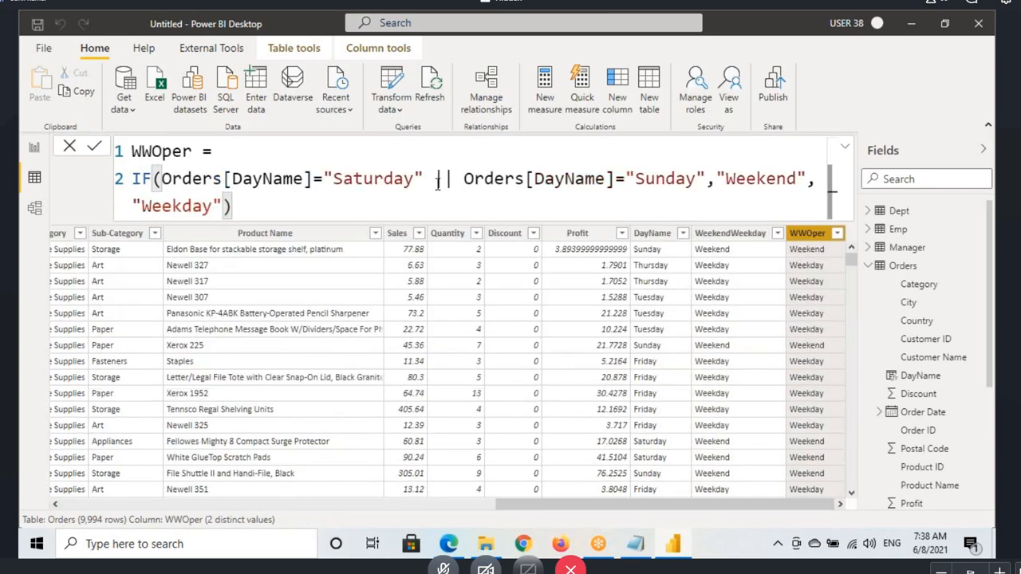
pyautogui.doubleClick(440, 180)
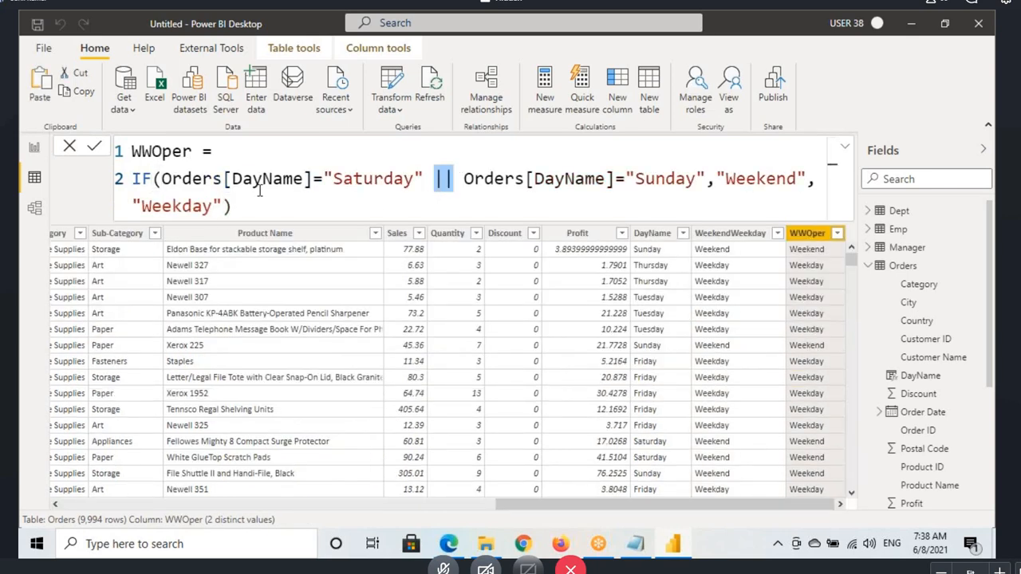
pyautogui.moveTo(180, 179); pyautogui.dragTo(618, 184)
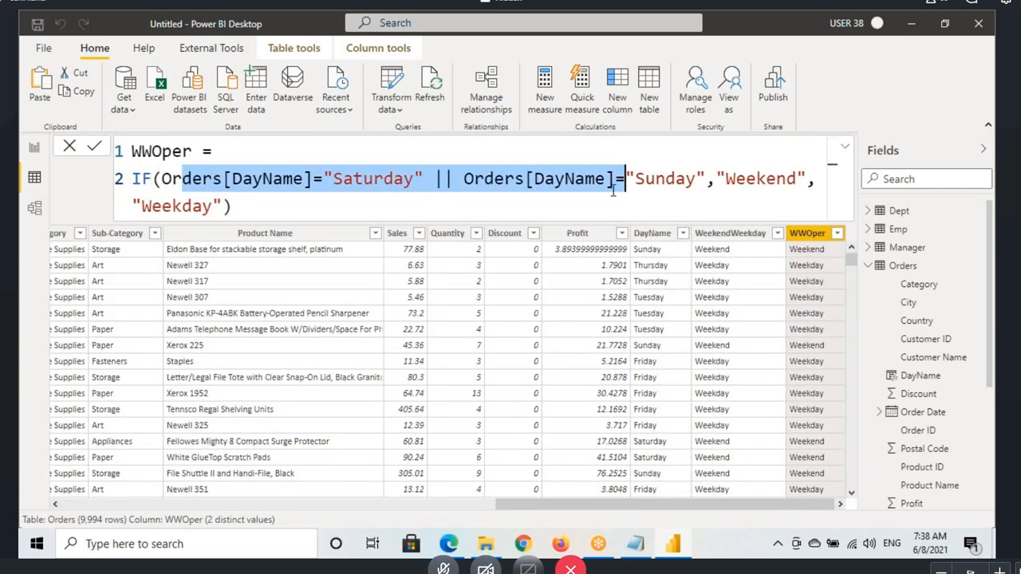
pyautogui.click(435, 181)
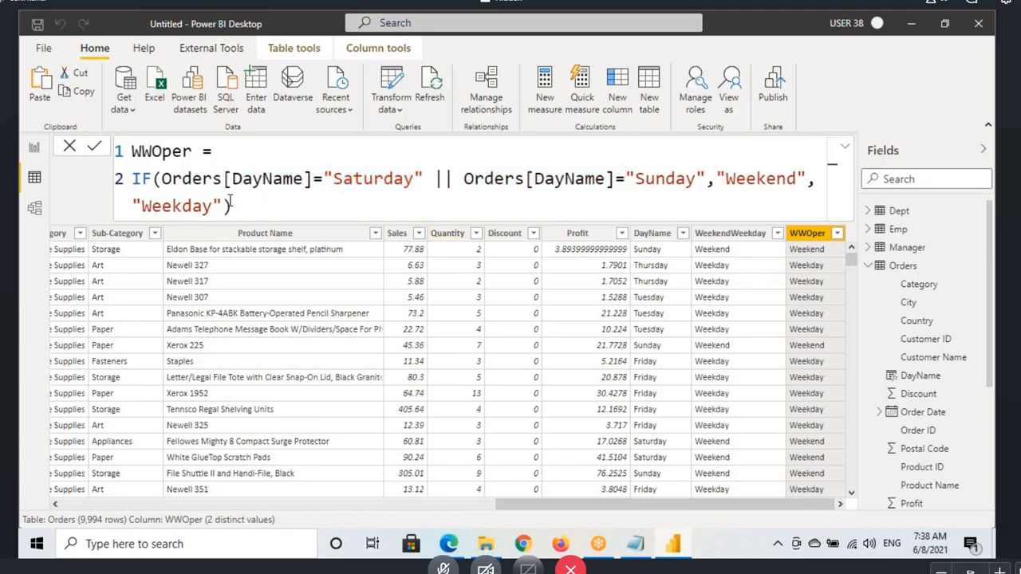
# Step: Annotate the first row's Sunday value and the two DayName conditions in WWOper, marking the Saturday test F and the Sunday test T
pyautogui.hotkey('ctrl', '2')
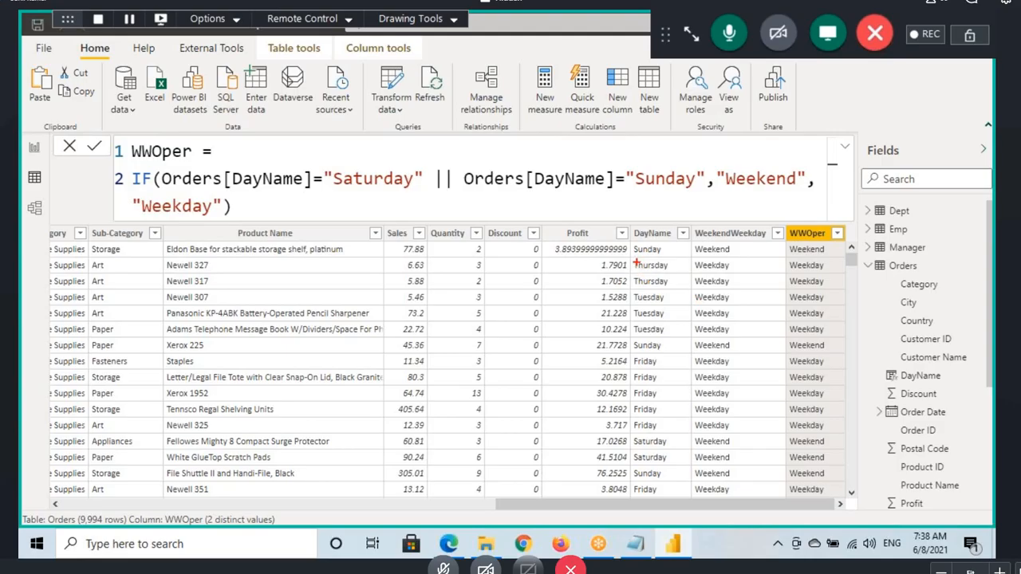
pyautogui.moveTo(636, 260)
pyautogui.mouseDown()
pyautogui.moveTo(675, 248)
pyautogui.moveTo(638, 242)
pyautogui.mouseUp()
pyautogui.moveTo(225, 187); pyautogui.dragTo(287, 187)
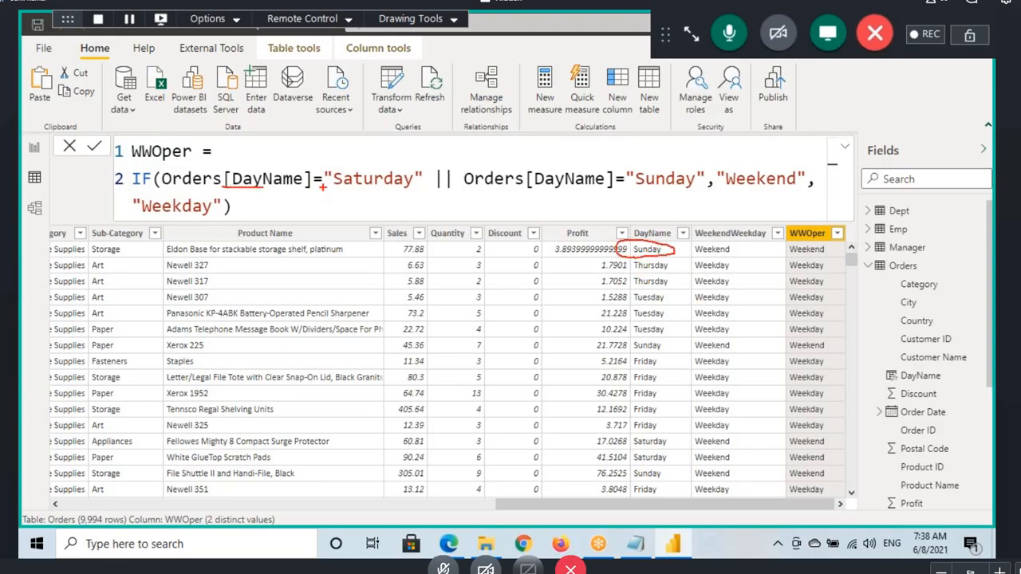
pyautogui.moveTo(320, 137); pyautogui.dragTo(349, 142)
pyautogui.moveTo(484, 190); pyautogui.dragTo(555, 190)
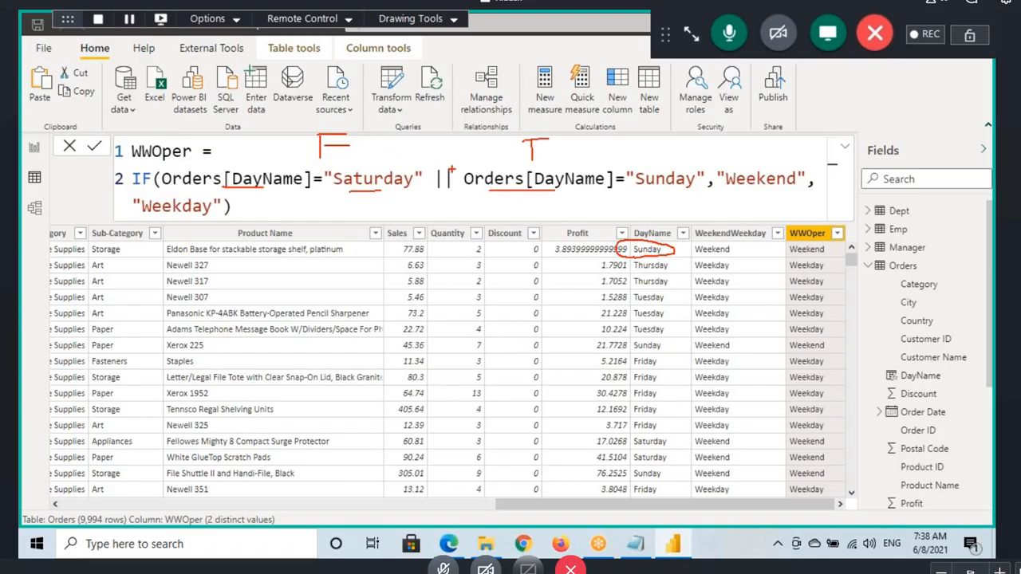
# Step: Circle the || operator, link the F and T marks, underline the "Weekend" result, and clear the annotations
pyautogui.moveTo(429, 180); pyautogui.dragTo(406, 157)
pyautogui.moveTo(343, 134); pyautogui.dragTo(368, 100)
pyautogui.moveTo(523, 135); pyautogui.dragTo(397, 108)
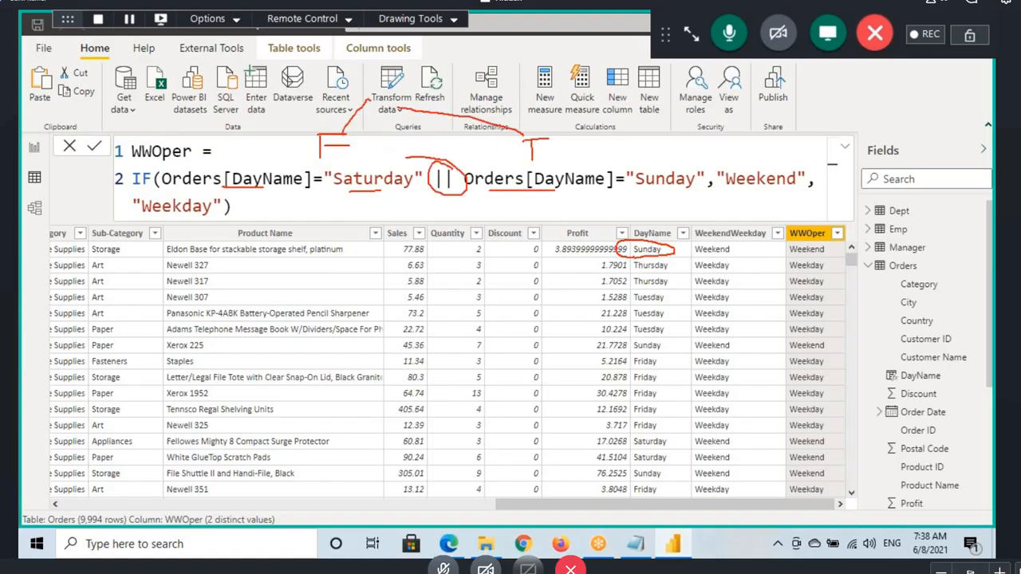
pyautogui.moveTo(604, 141); pyautogui.dragTo(604, 123)
pyautogui.moveTo(577, 125); pyautogui.dragTo(634, 116)
pyautogui.moveTo(728, 185); pyautogui.dragTo(772, 185)
pyautogui.press('Escape')
# Step: Start a third condition in WWOper after the Sunday test with || Orders[DayName]=
pyautogui.click(235, 206)
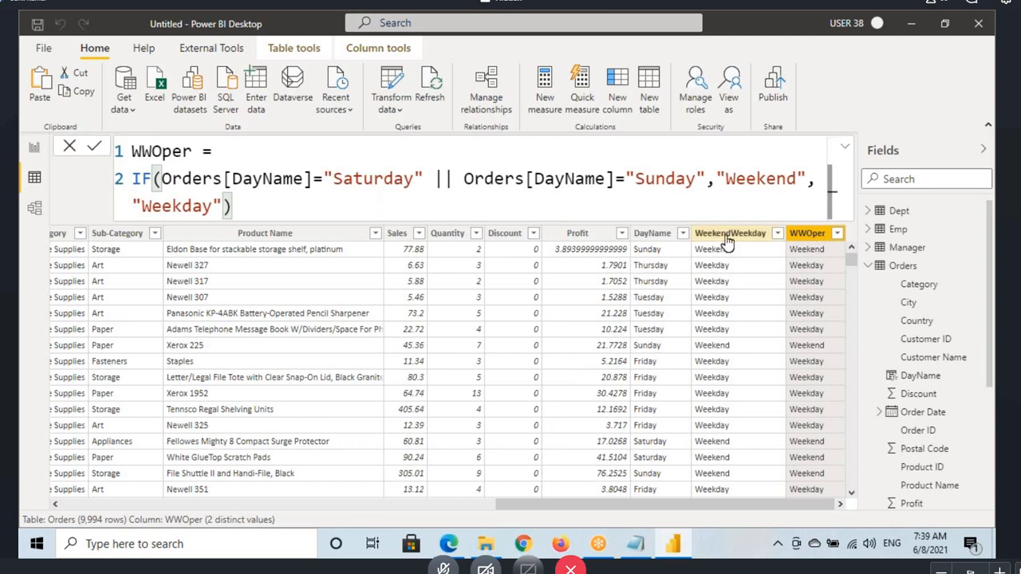
pyautogui.moveTo(233, 179); pyautogui.dragTo(706, 184)
pyautogui.click(705, 184)
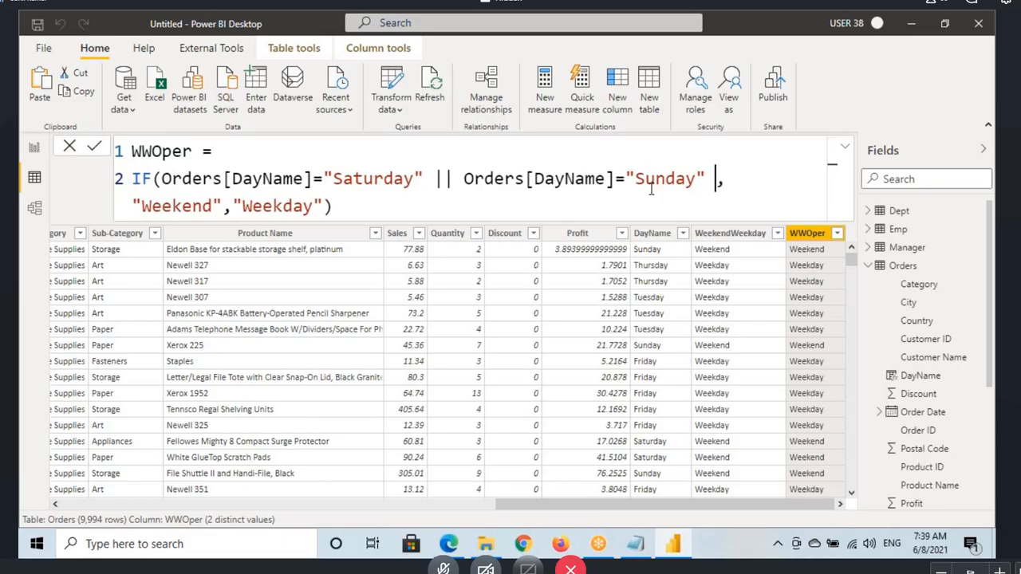
pyautogui.write('|| Day')
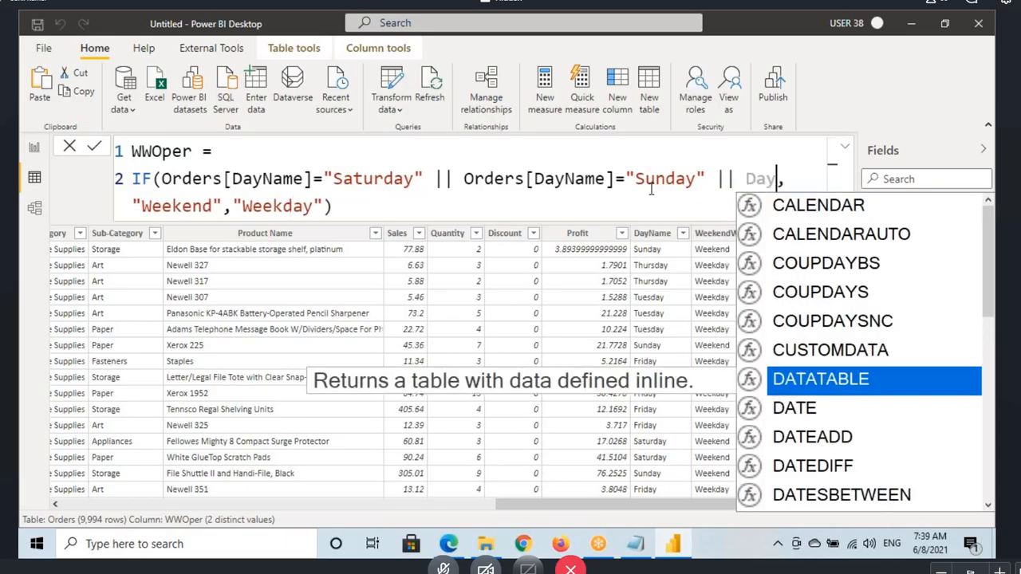
pyautogui.write('name')
pyautogui.press('Tab')
pyautogui.write('=')
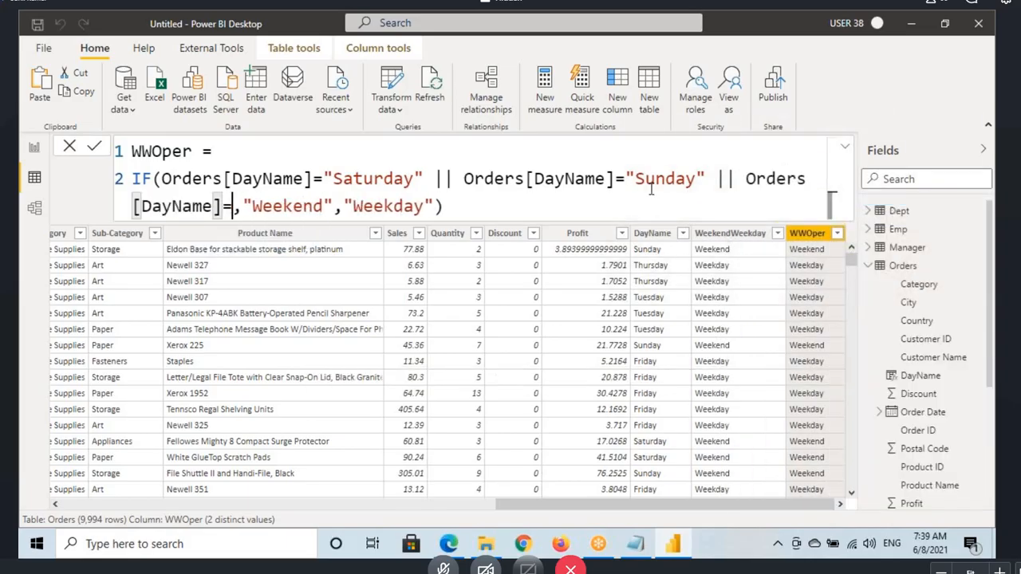
pyautogui.write('"')
pyautogui.write('Frifd')
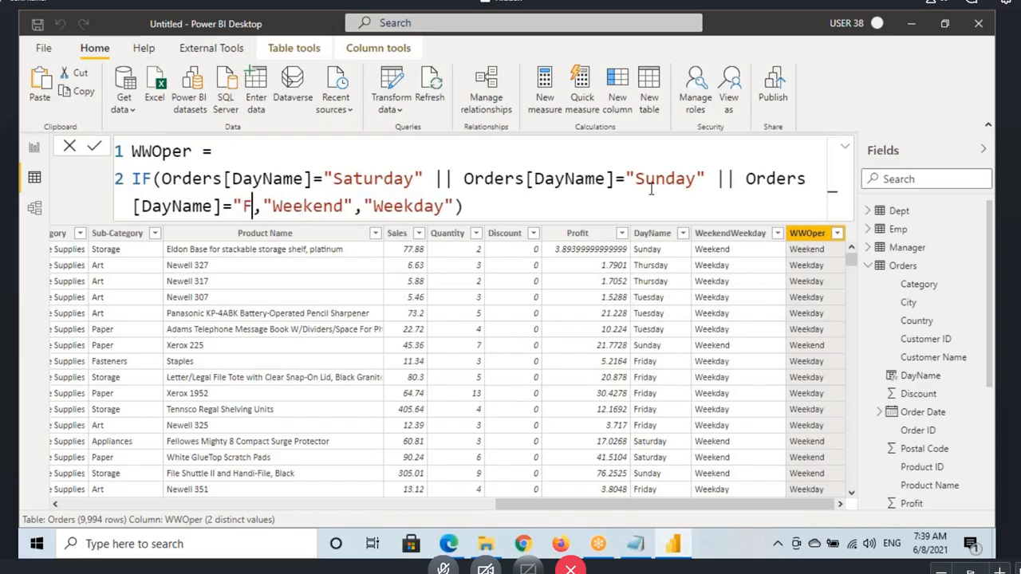
# Step: Complete the third condition with "Friday" and commit the WWOper formula
pyautogui.press('BackSpace')
pyautogui.press('BackSpace')
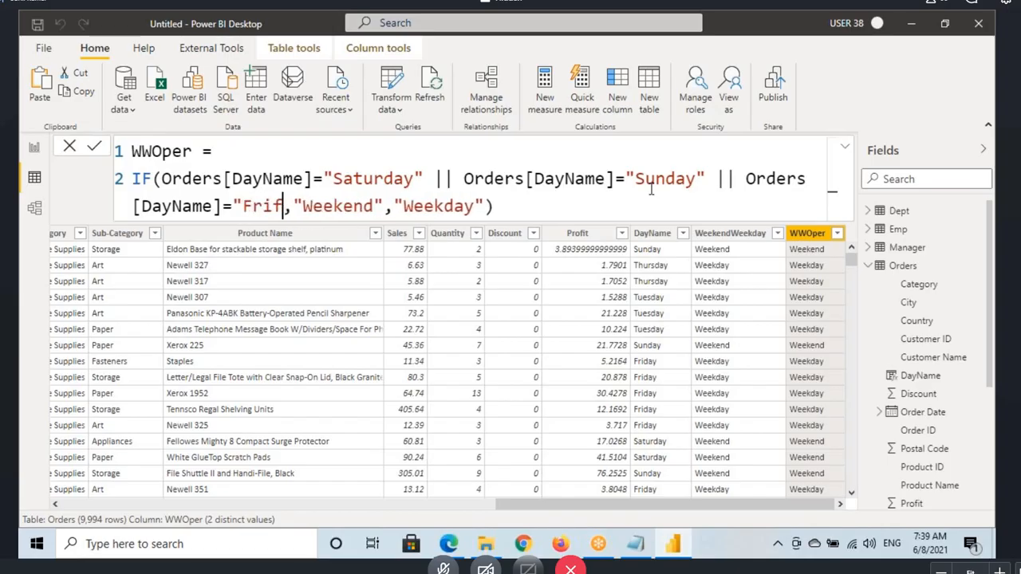
pyautogui.write('day')
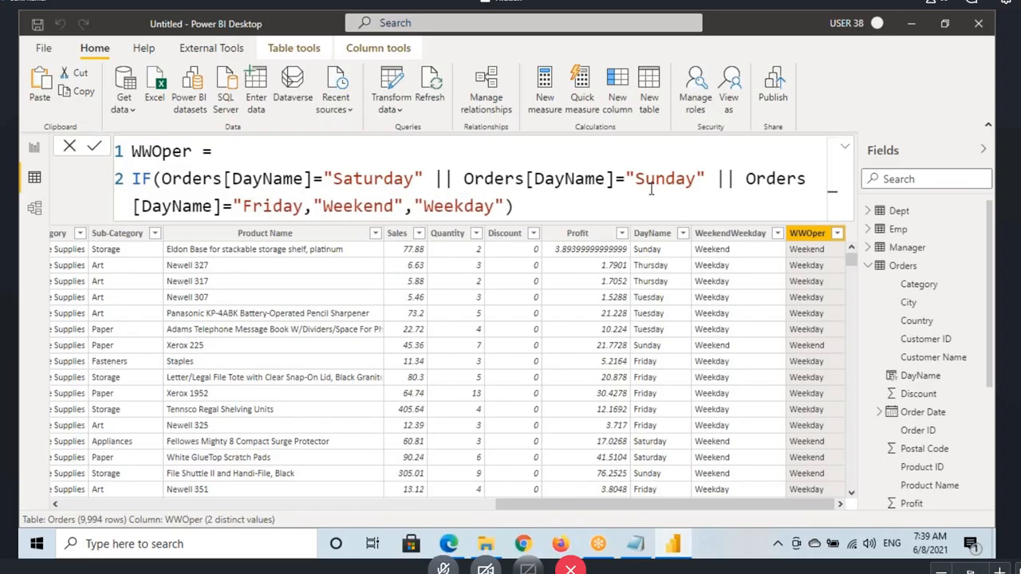
pyautogui.write('")')
pyautogui.press('BackSpace')
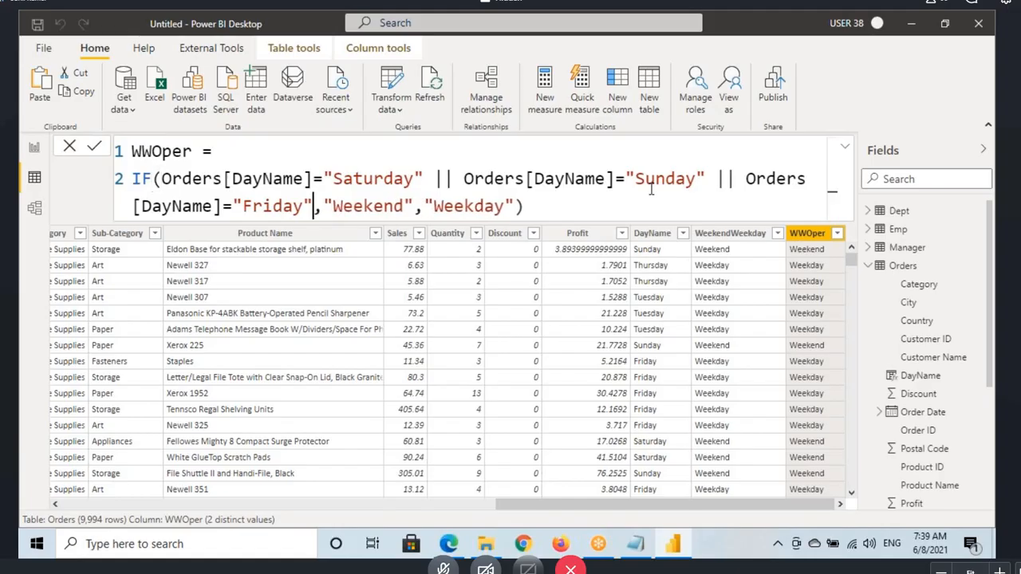
pyautogui.press('Return')
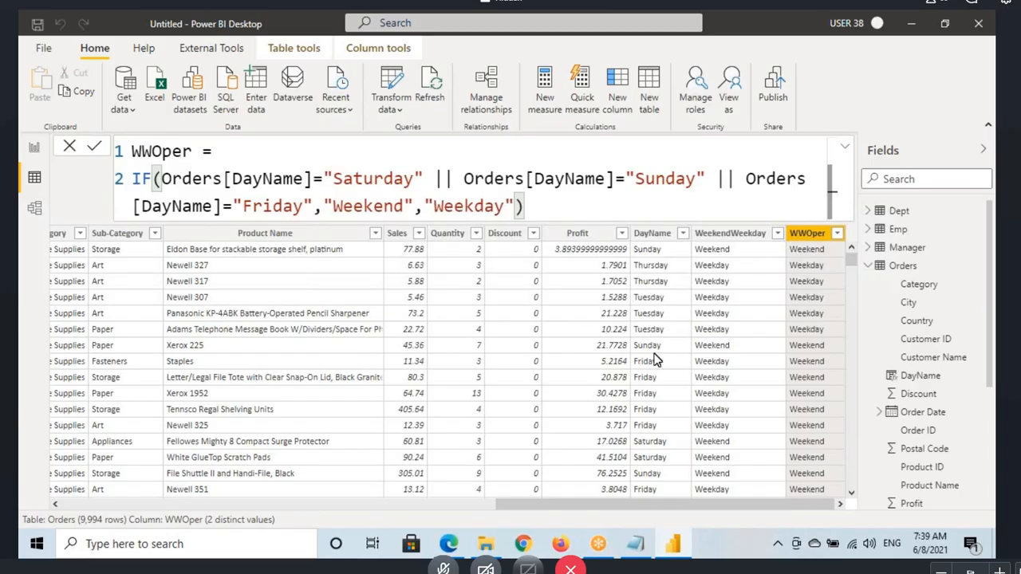
# Step: Outline the first Friday row's DayName, underline its WWOper value and the three formula conditions, and clear the annotations
pyautogui.moveTo(627, 355); pyautogui.dragTo(669, 367)
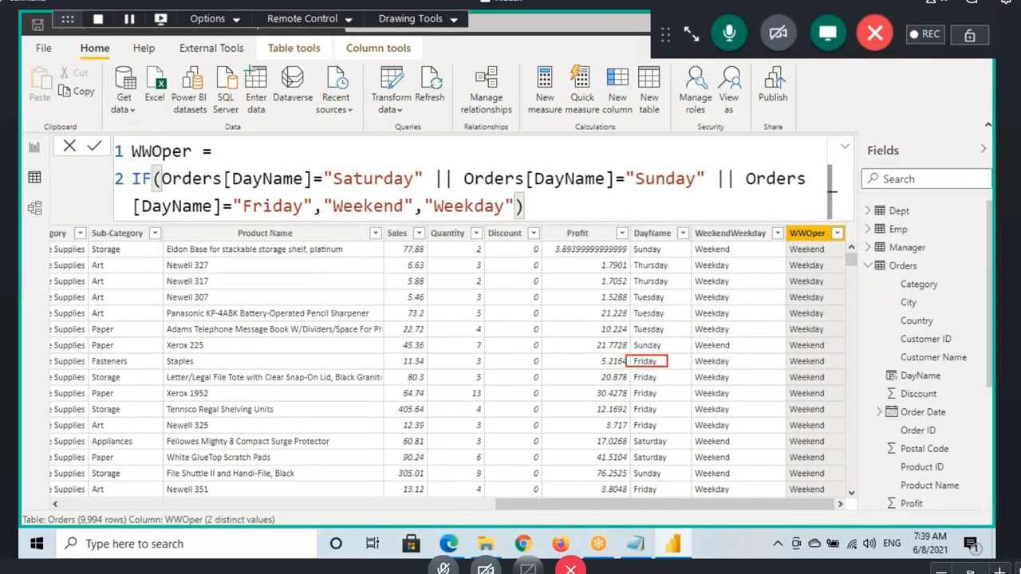
pyautogui.moveTo(790, 369); pyautogui.dragTo(827, 370)
pyautogui.moveTo(239, 191); pyautogui.dragTo(354, 193)
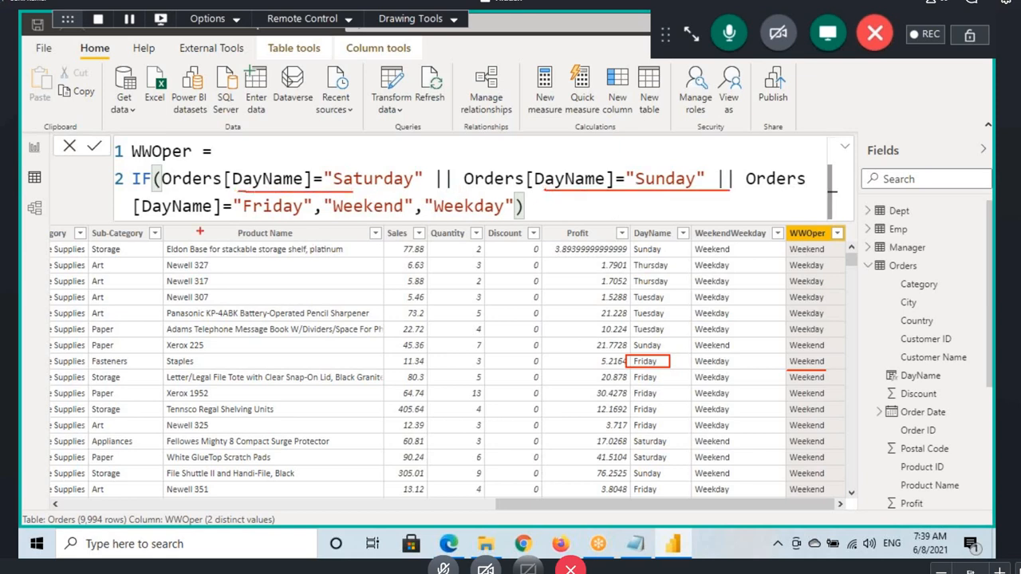
pyautogui.moveTo(181, 223); pyautogui.dragTo(256, 222)
pyautogui.press('Escape')
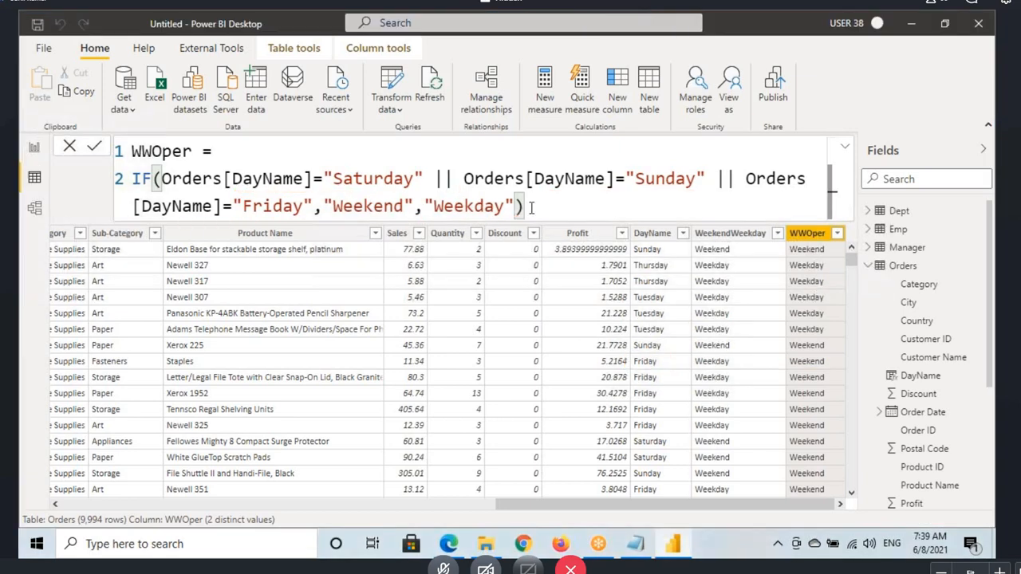
# Step: Copy the entire WWOper formula into a new expression in DAX Formatter in the browser and format it
pyautogui.hotkey('ctrl', 'a')
pyautogui.hotkey('ctrl', 'c')
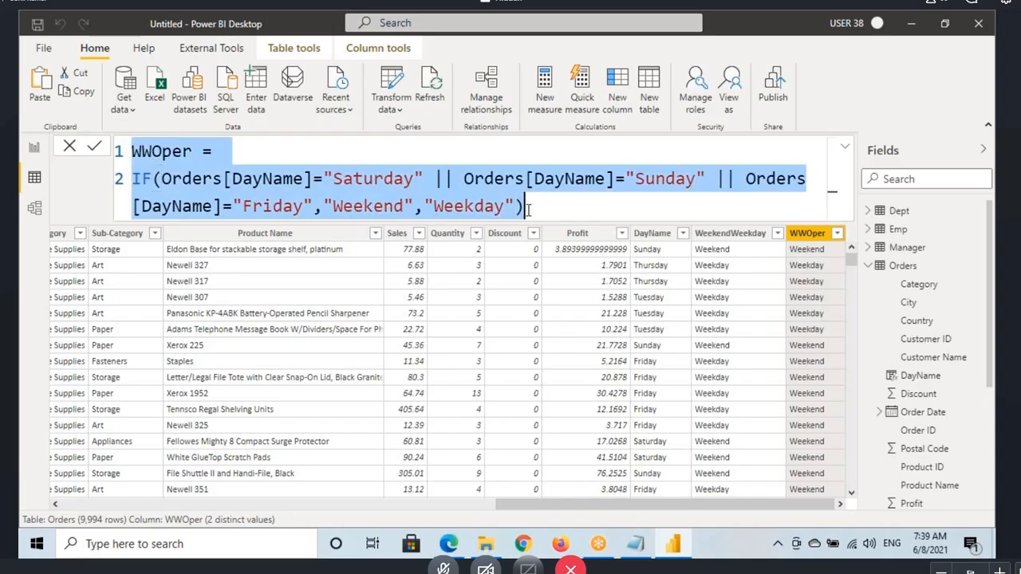
pyautogui.click(446, 544)
pyautogui.click(920, 117)
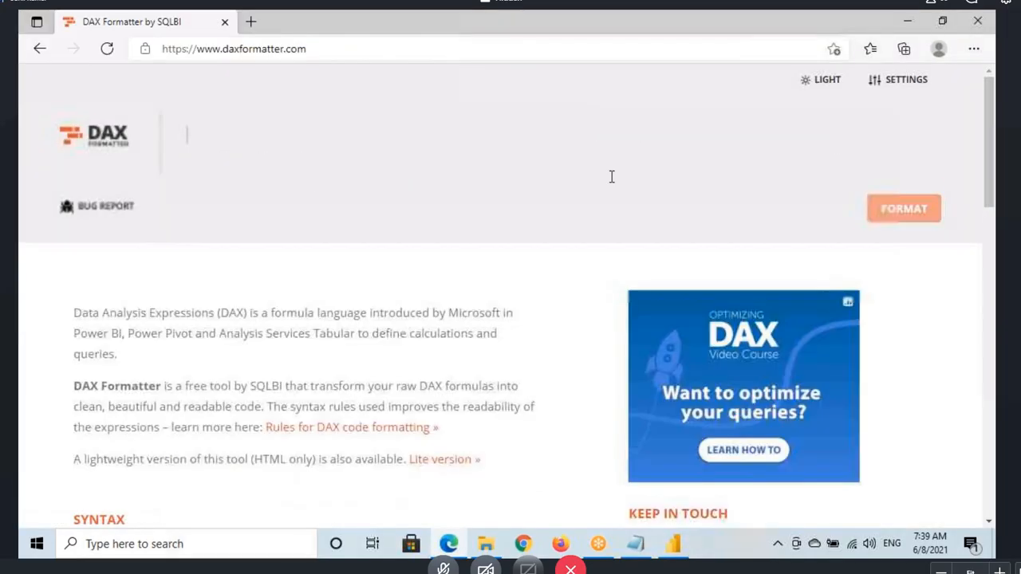
pyautogui.click(244, 127)
pyautogui.hotkey('ctrl', 'v')
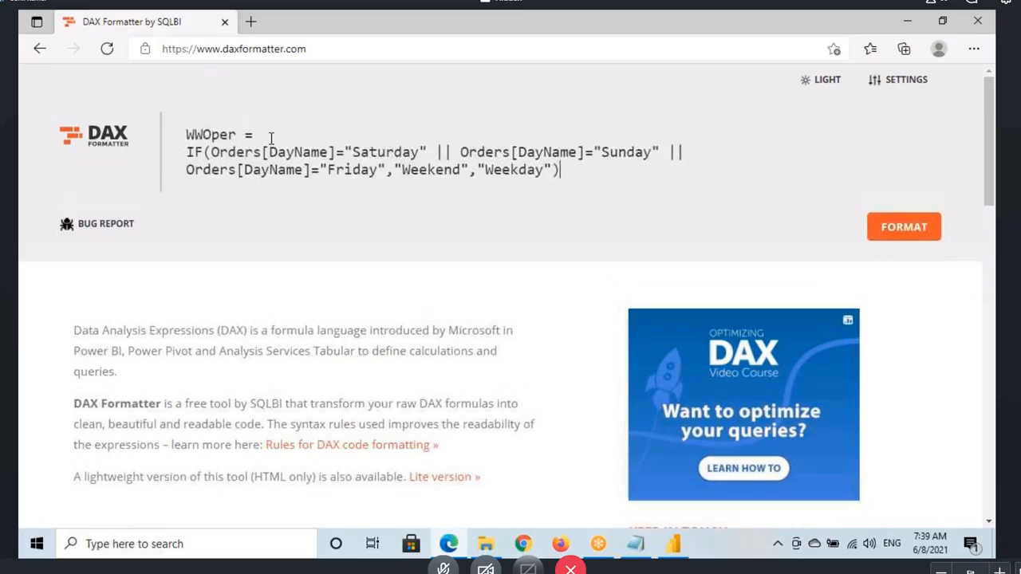
pyautogui.click(899, 230)
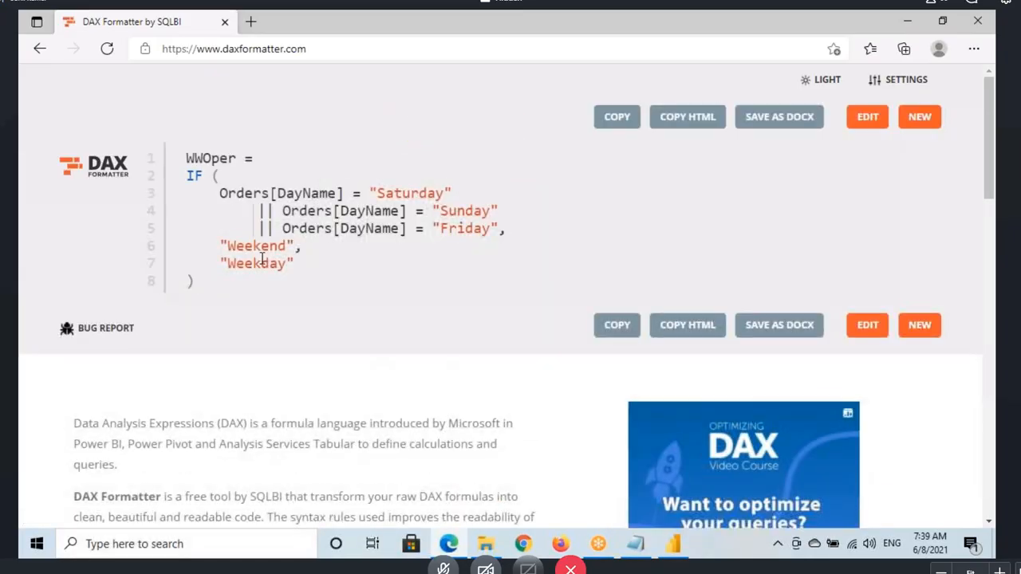
# Step: Examine the formatted WWOper code, highlighting the three DayName conditions and the "Weekend" and "Weekday" results
pyautogui.moveTo(246, 195); pyautogui.dragTo(410, 199)
pyautogui.click(470, 211)
pyautogui.moveTo(249, 194); pyautogui.dragTo(479, 231)
pyautogui.click(251, 247)
pyautogui.doubleClick(232, 266)
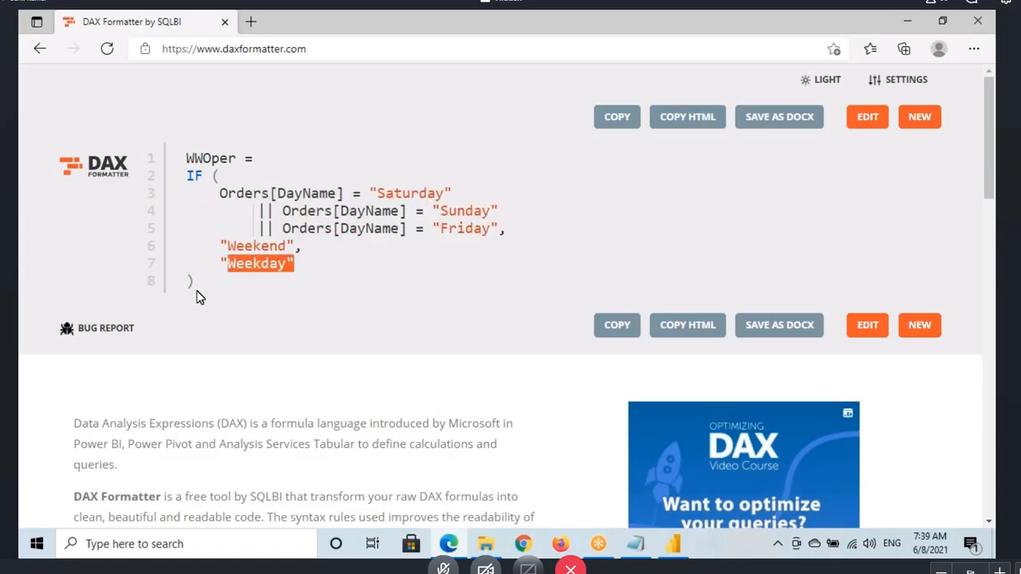
# Step: Copy the formatted code, replace the WWOper formula with it in Power BI Desktop, and collapse the formula area
pyautogui.click(618, 326)
pyautogui.click(674, 546)
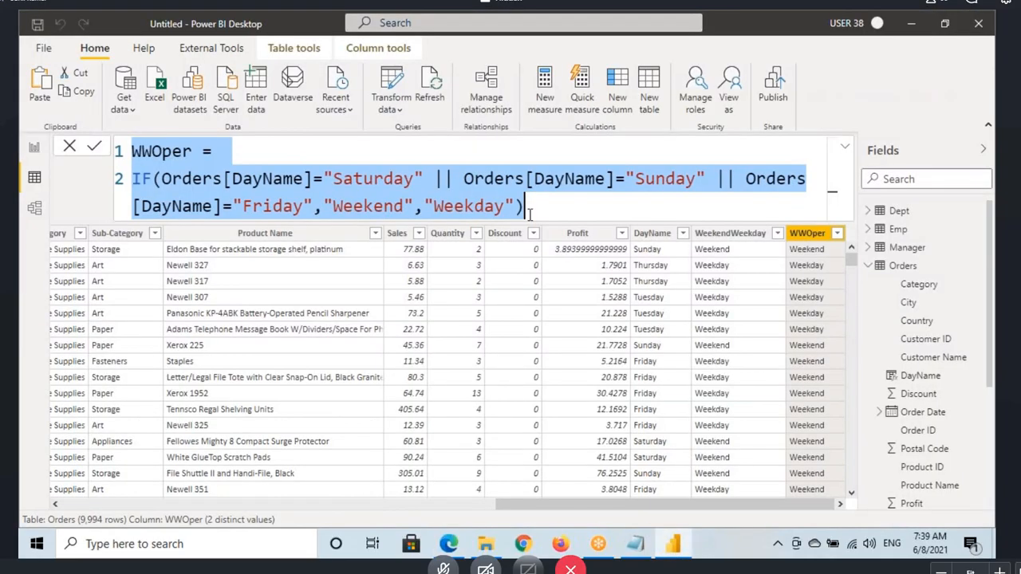
pyautogui.hotkey('ctrl', 'v')
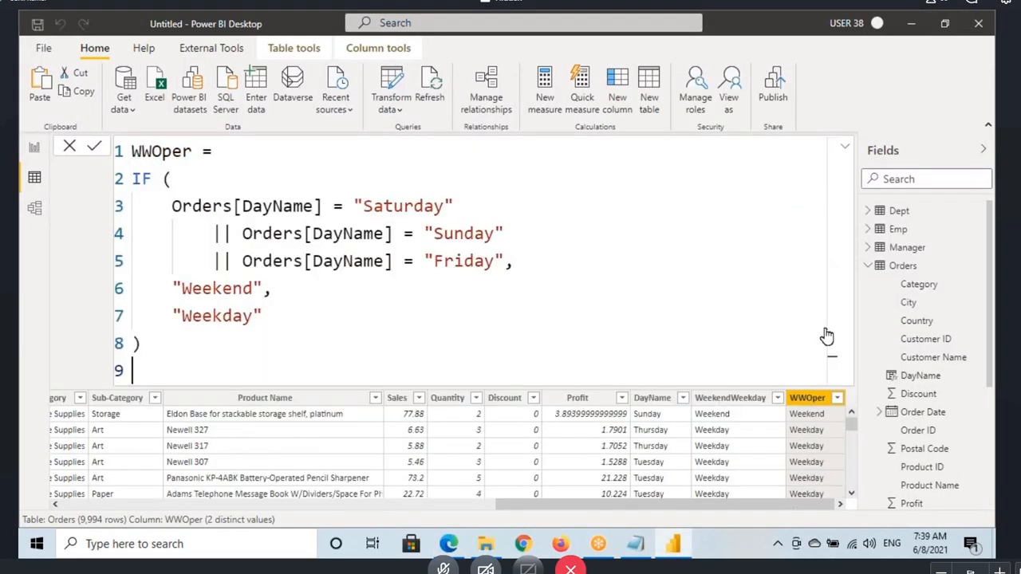
pyautogui.click(843, 143)
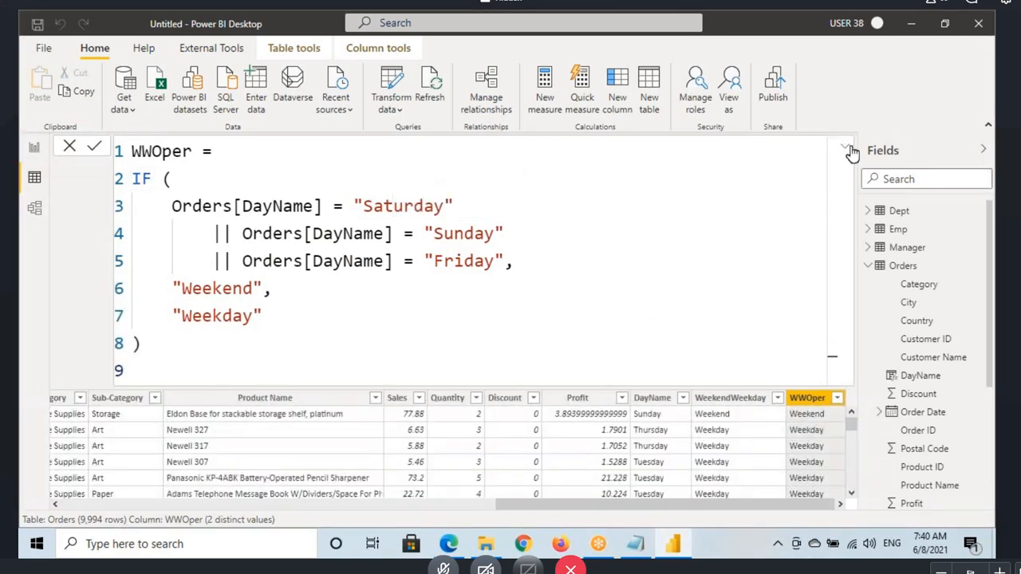
pyautogui.click(845, 147)
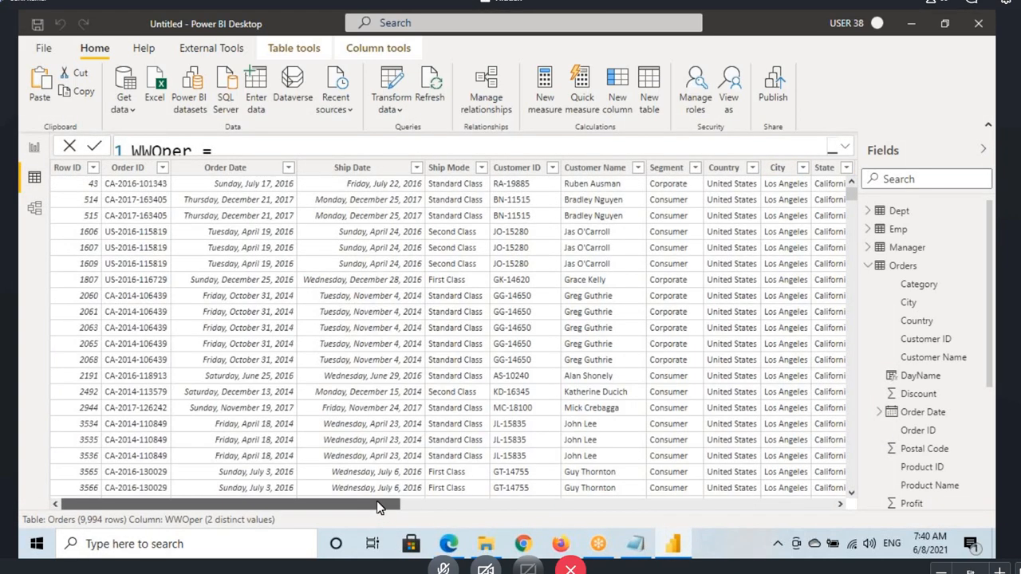
# Step: Open the WeekendWeekday column's formula and insert an outer OR( before its existing OR expression
pyautogui.moveTo(383, 506); pyautogui.dragTo(821, 505)
pyautogui.click(759, 276)
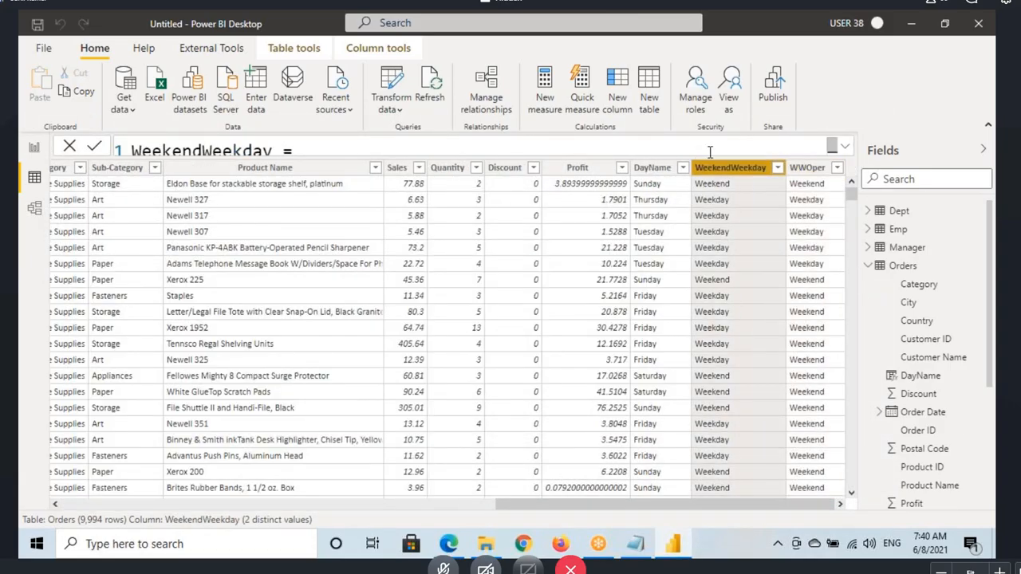
pyautogui.click(324, 148)
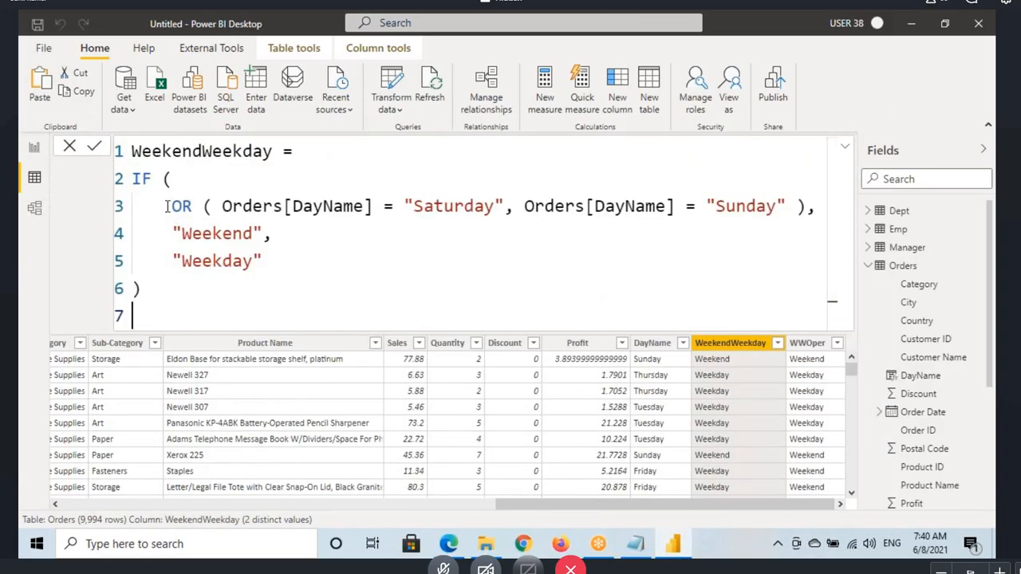
pyautogui.moveTo(166, 205); pyautogui.dragTo(808, 206)
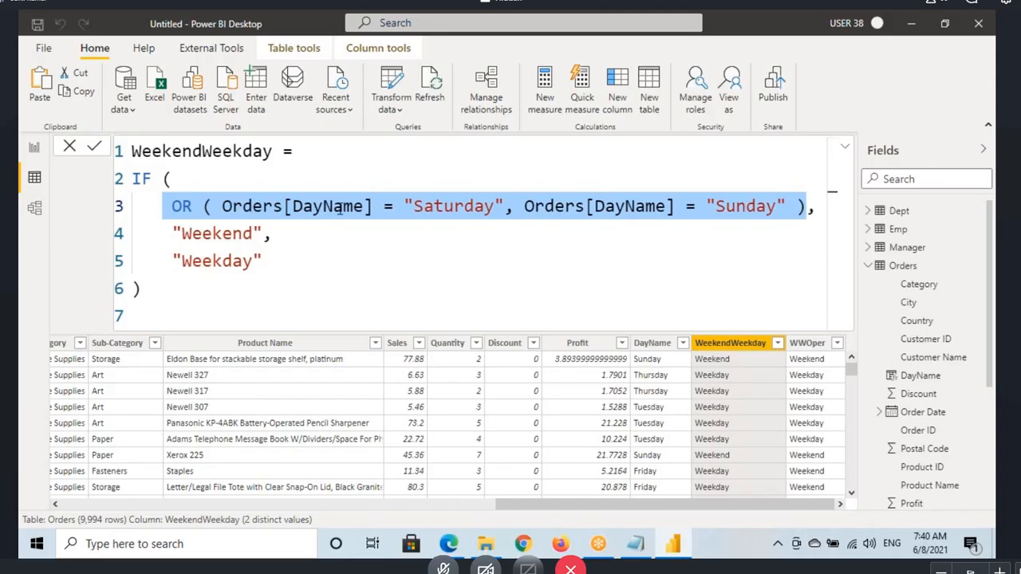
pyautogui.click(170, 206)
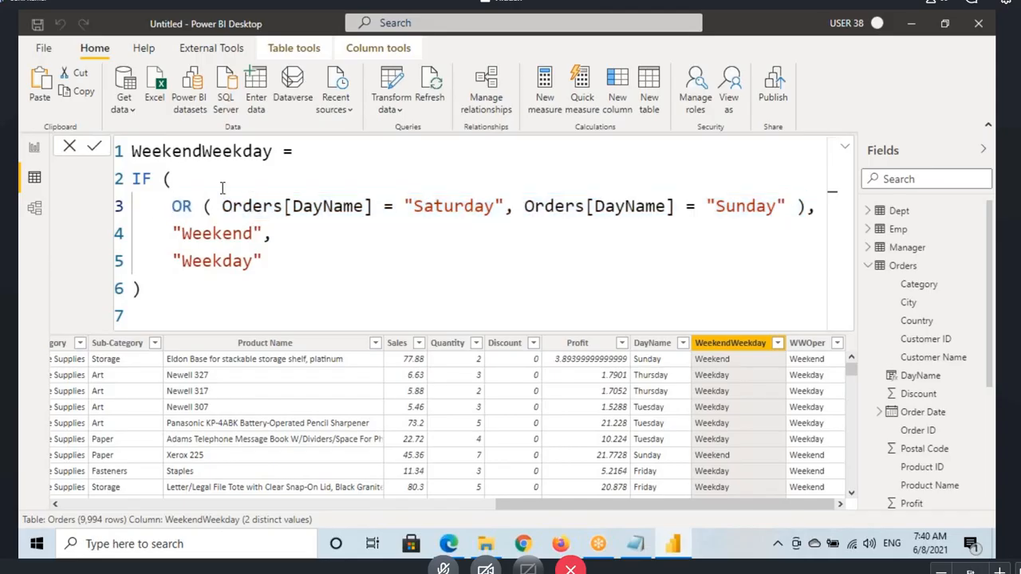
pyautogui.write('or')
pyautogui.press('Tab')
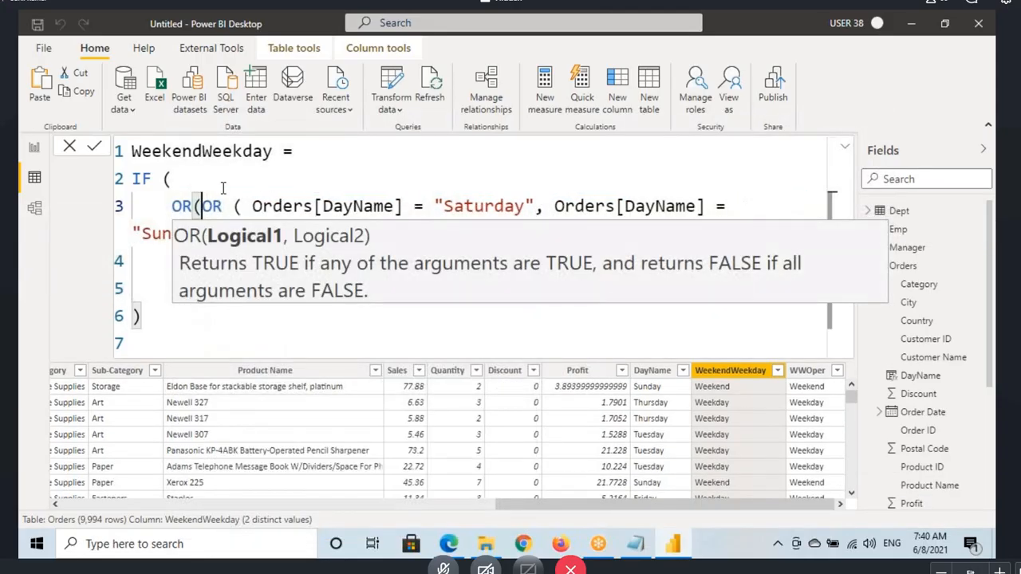
# Step: Add Orders[DayName]="Friday" as the outer OR's second argument in the WeekendWeekday formula, close the parenthesis and commit the formula
pyautogui.moveTo(207, 191); pyautogui.dragTo(705, 224)
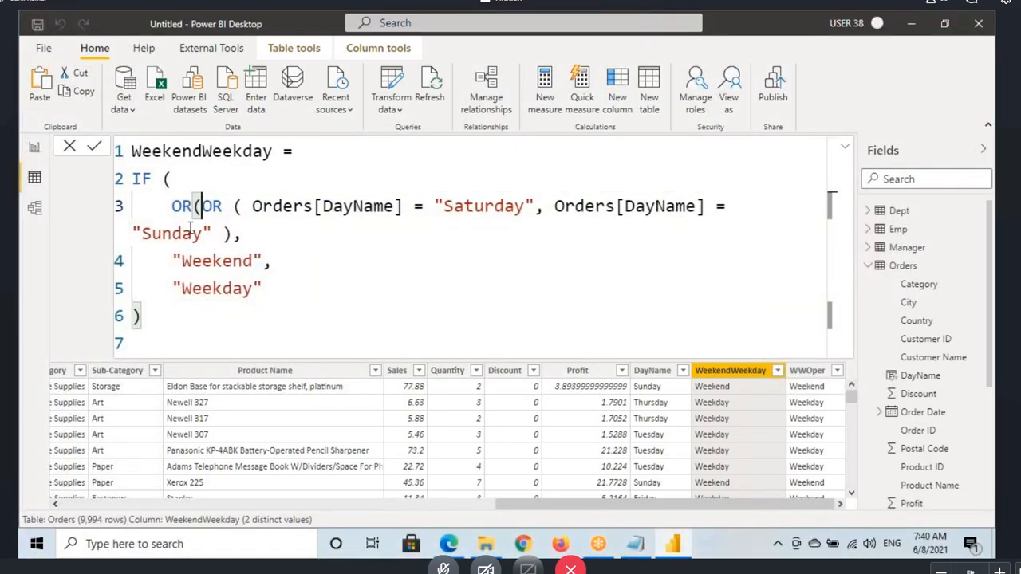
pyautogui.click(233, 233)
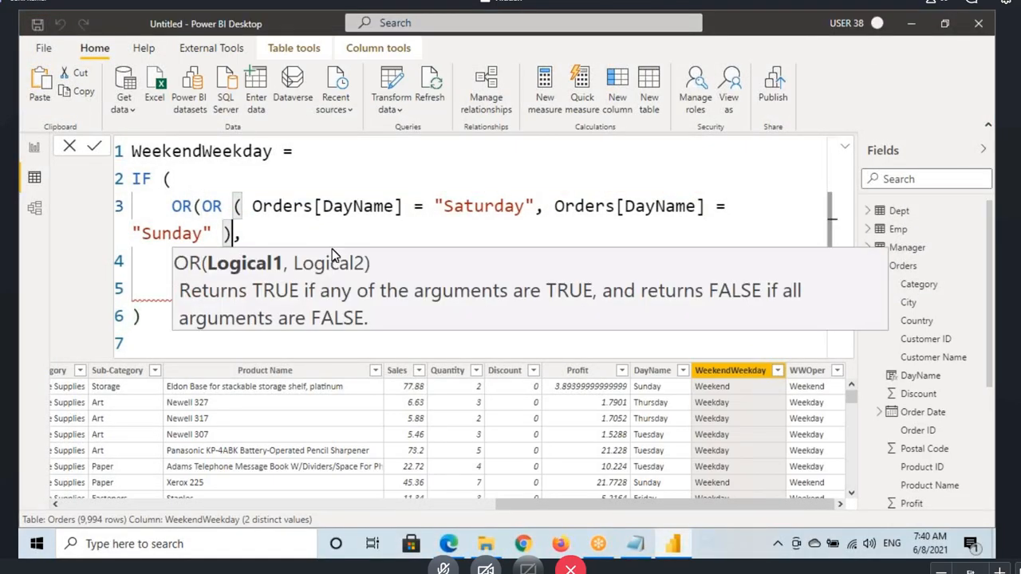
pyautogui.write(',')
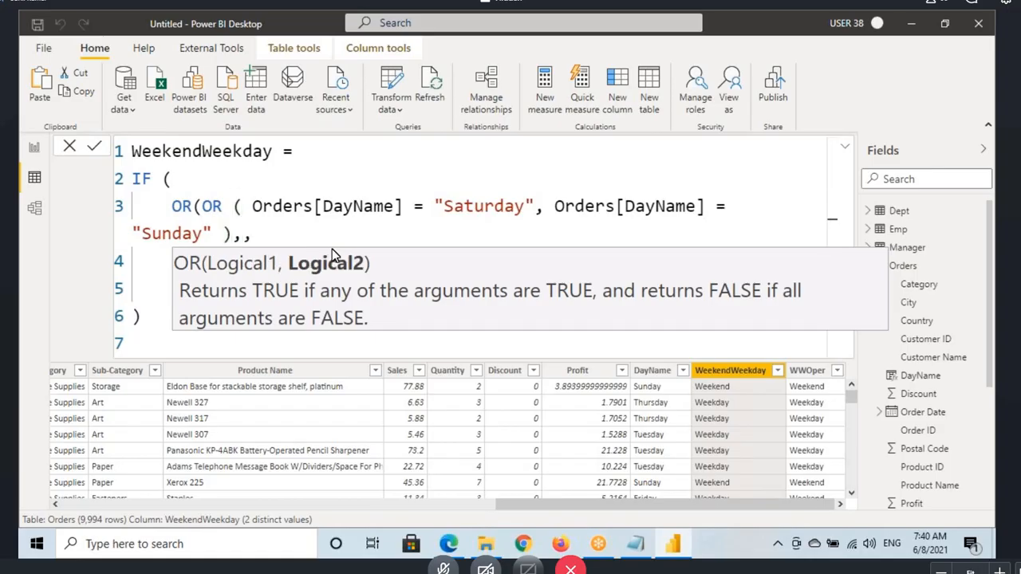
pyautogui.write('day')
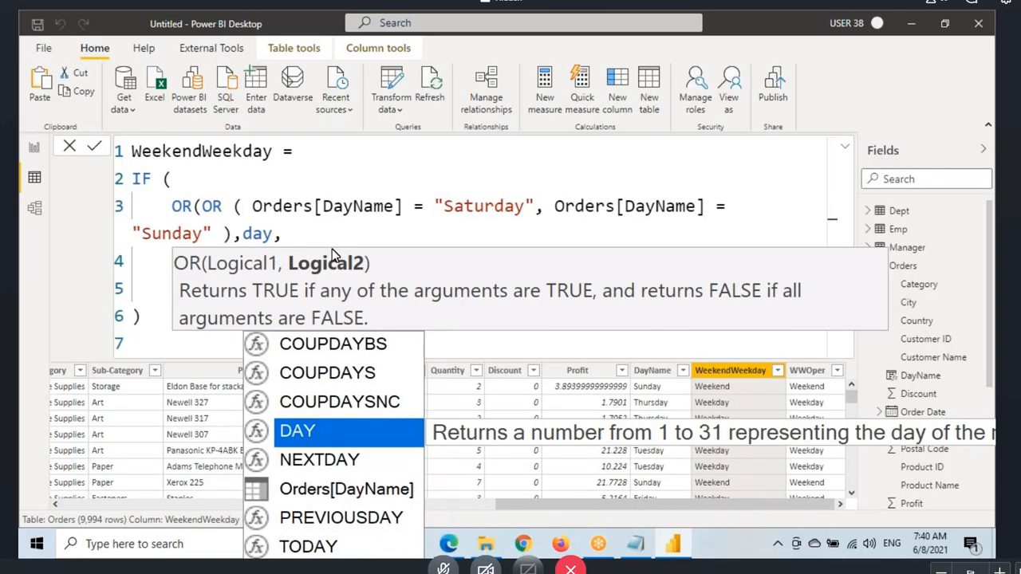
pyautogui.doubleClick(342, 488)
pyautogui.write('="F')
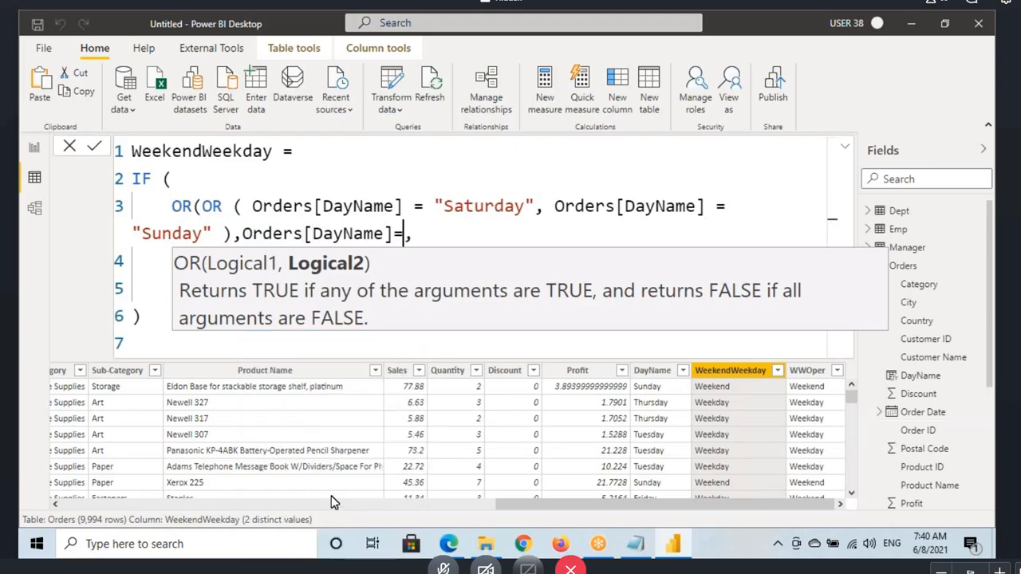
pyautogui.write('riday')
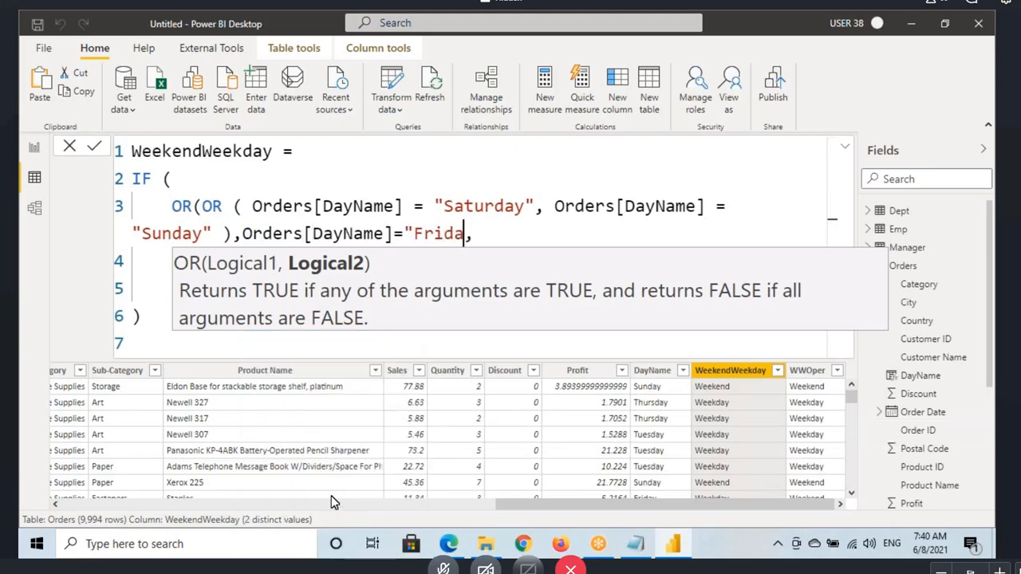
pyautogui.write('")')
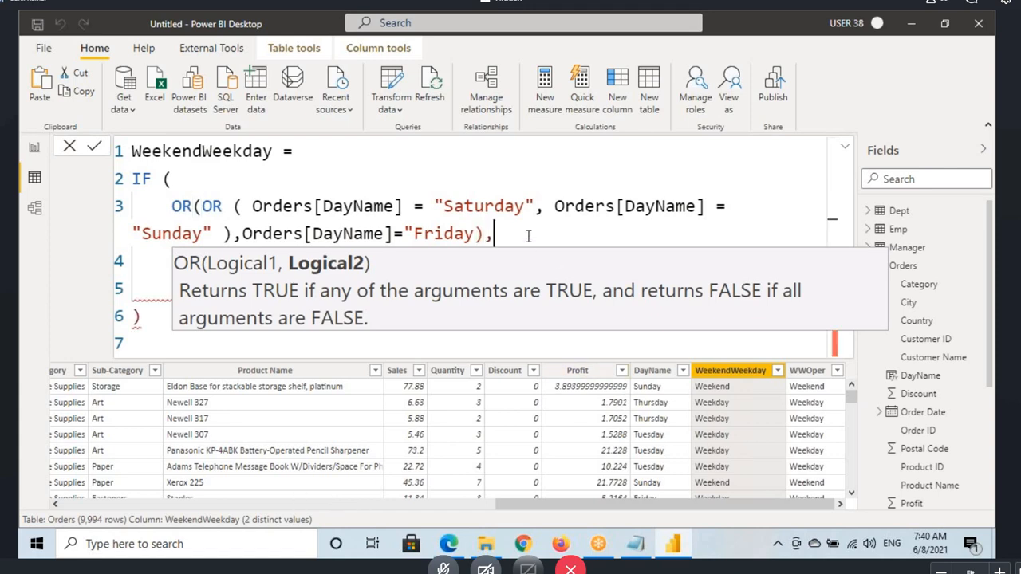
pyautogui.click(478, 235)
pyautogui.write('"')
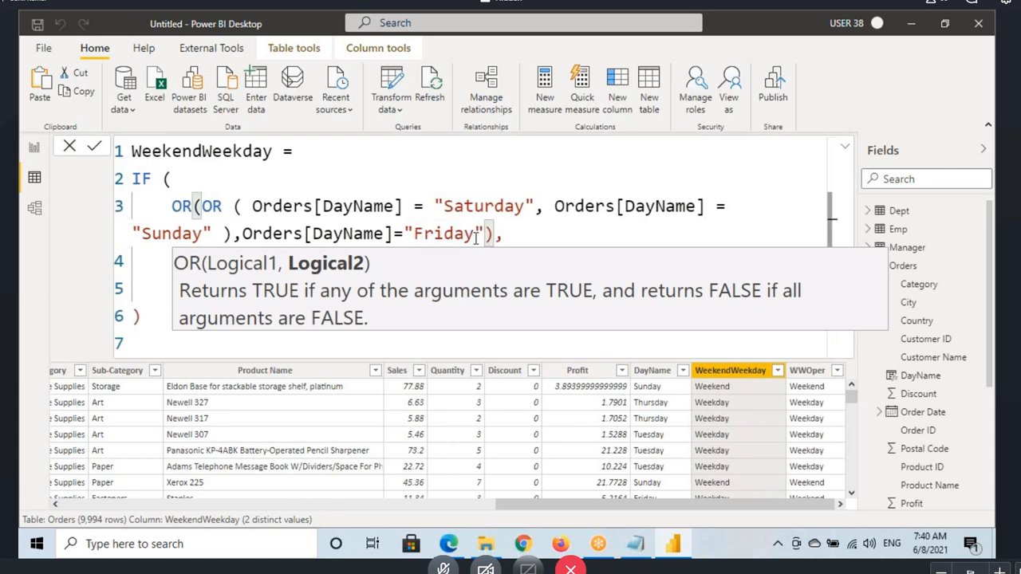
pyautogui.click(547, 236)
pyautogui.press('Return')
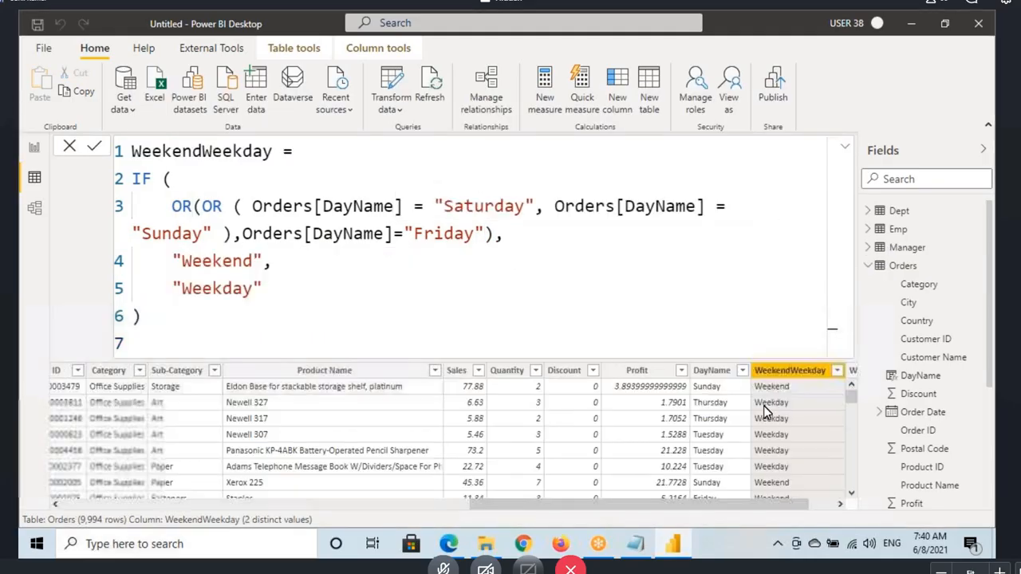
# Step: Examine how the nested OR functions in WeekendWeekday evaluate, underlining the conditions and marking T and F results on screen
pyautogui.doubleClick(180, 207)
pyautogui.doubleClick(212, 207)
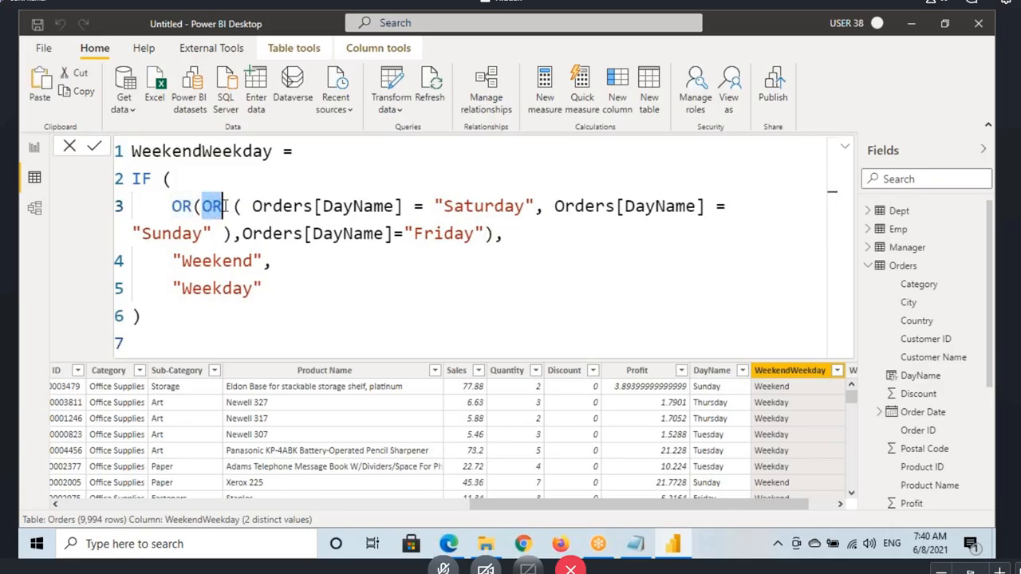
pyautogui.click(202, 206)
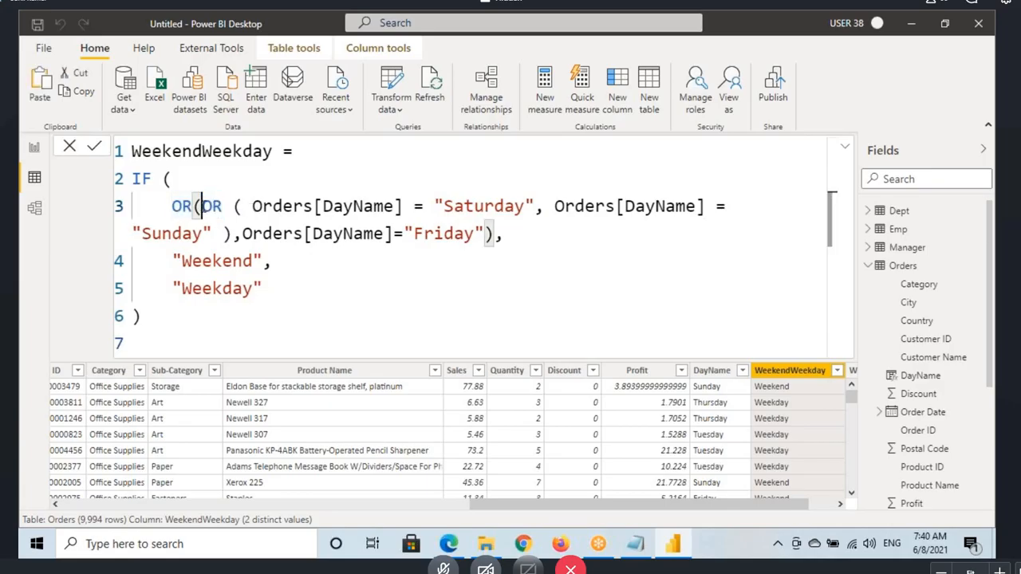
pyautogui.moveTo(201, 207); pyautogui.dragTo(343, 207)
pyautogui.click(224, 207)
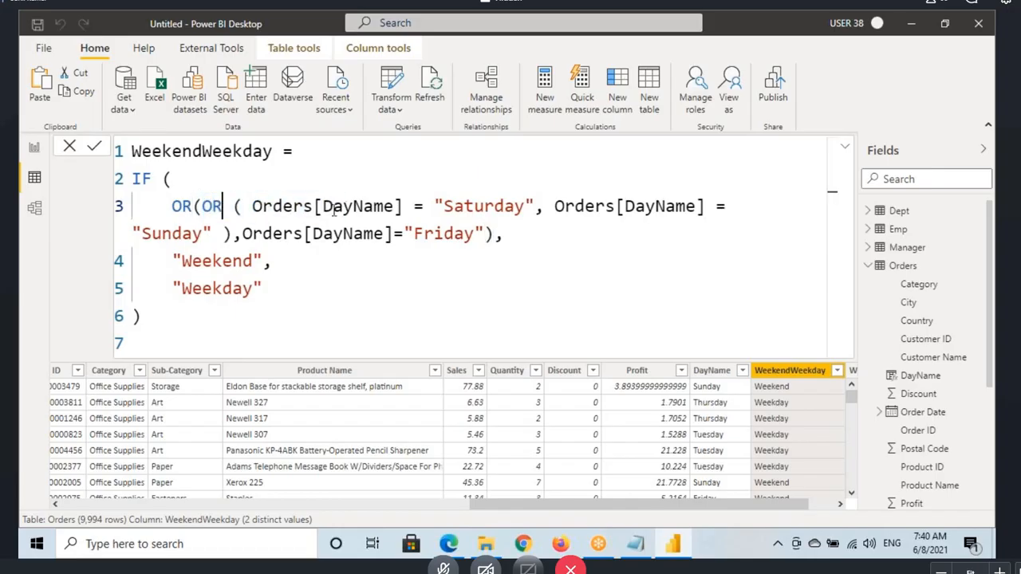
pyautogui.moveTo(298, 222); pyautogui.dragTo(421, 220)
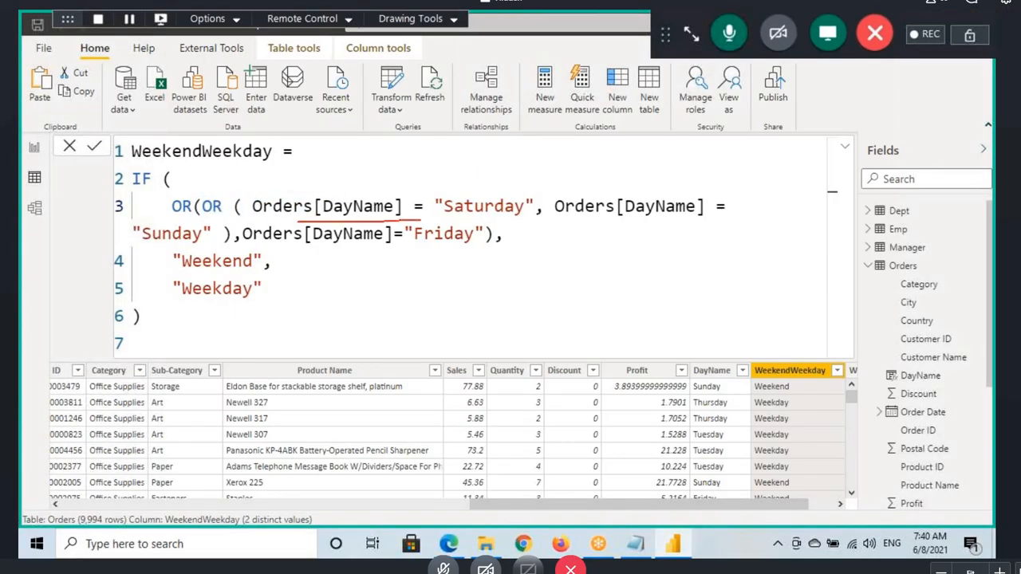
pyautogui.moveTo(131, 248); pyautogui.dragTo(220, 247)
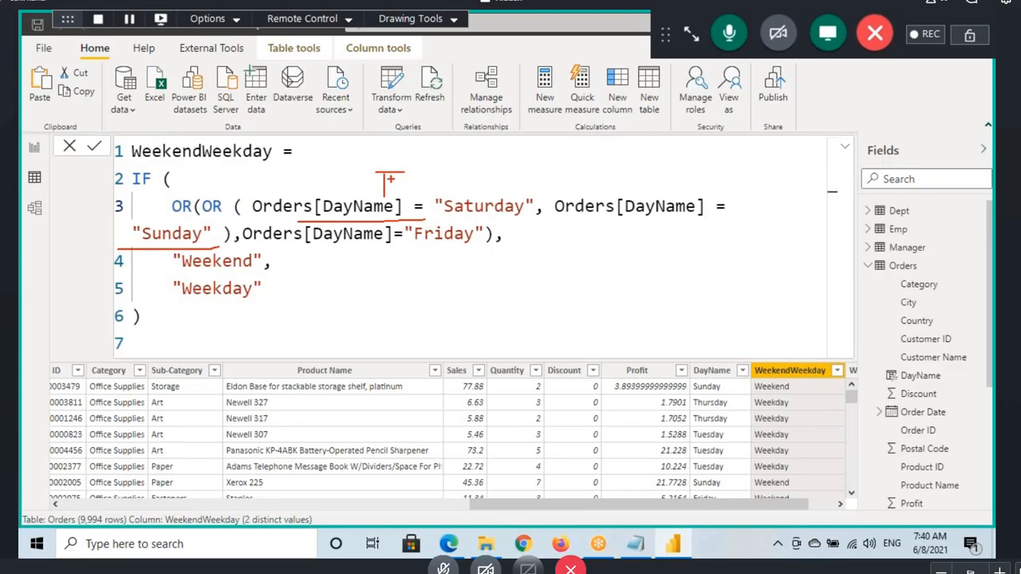
pyautogui.moveTo(198, 199); pyautogui.dragTo(180, 215)
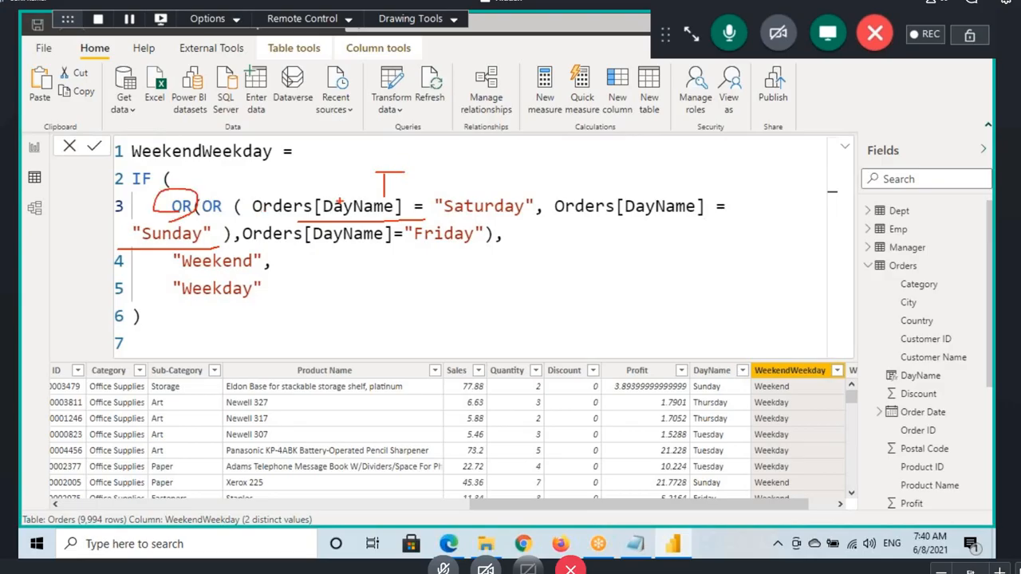
pyautogui.moveTo(373, 169); pyautogui.dragTo(407, 169)
pyautogui.moveTo(306, 247); pyautogui.dragTo(442, 247)
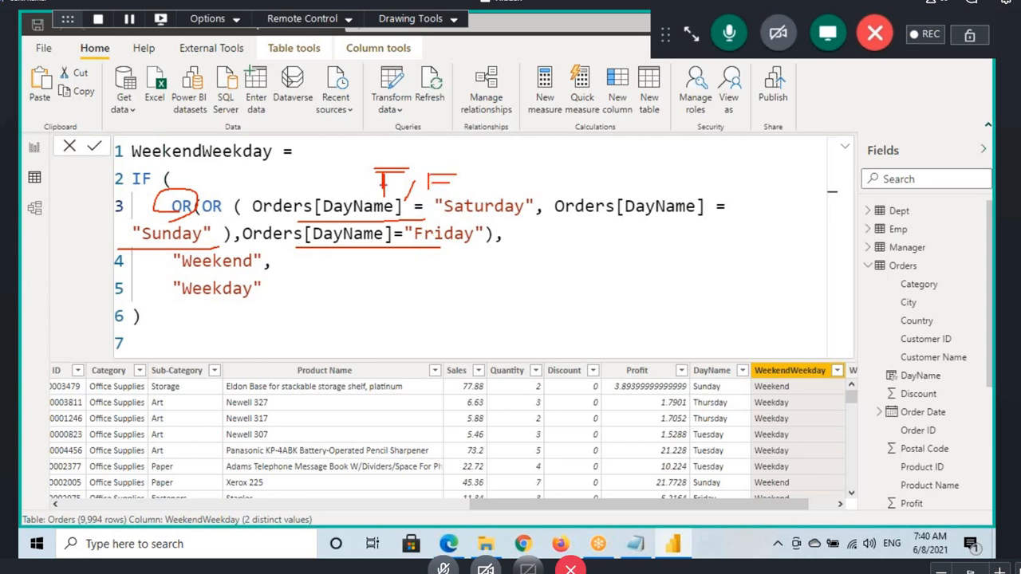
pyautogui.moveTo(492, 183); pyautogui.dragTo(554, 153)
pyautogui.press('Escape')
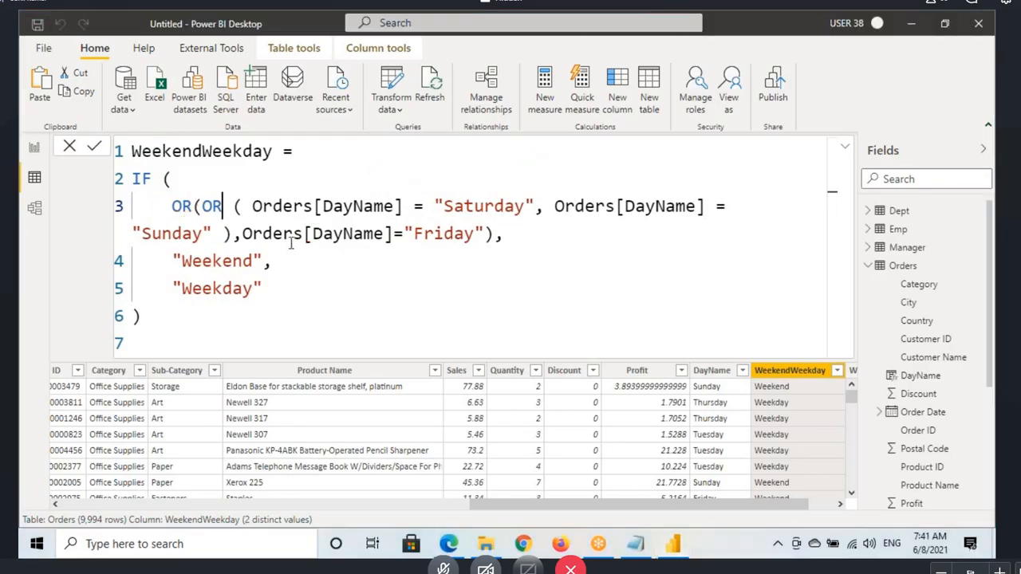
# Step: Review the WeekendWeekday formula again, highlighting the Saturday and Sunday conditions and the arguments of the outer OR
pyautogui.moveTo(202, 206); pyautogui.dragTo(717, 206)
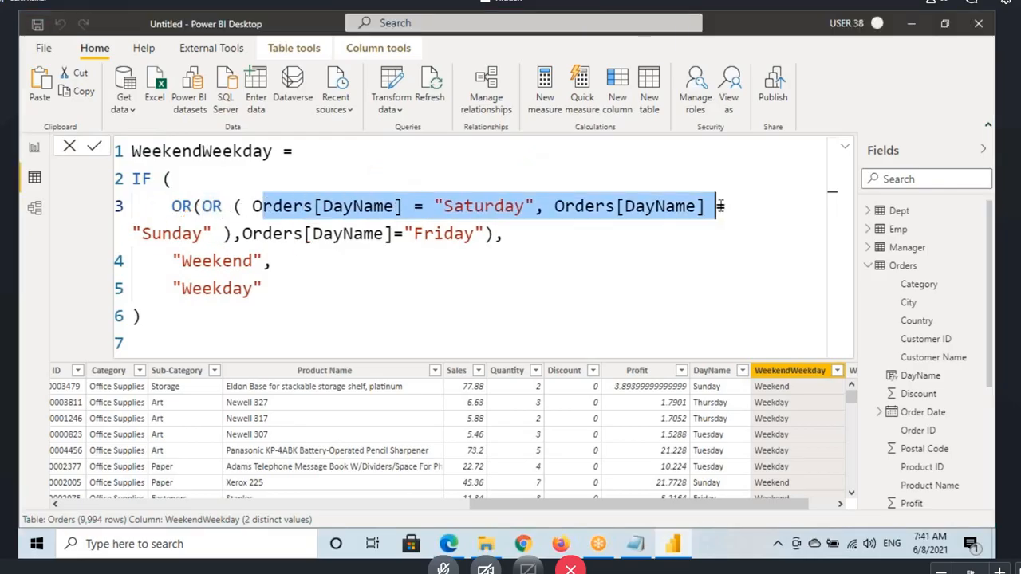
pyautogui.click(182, 213)
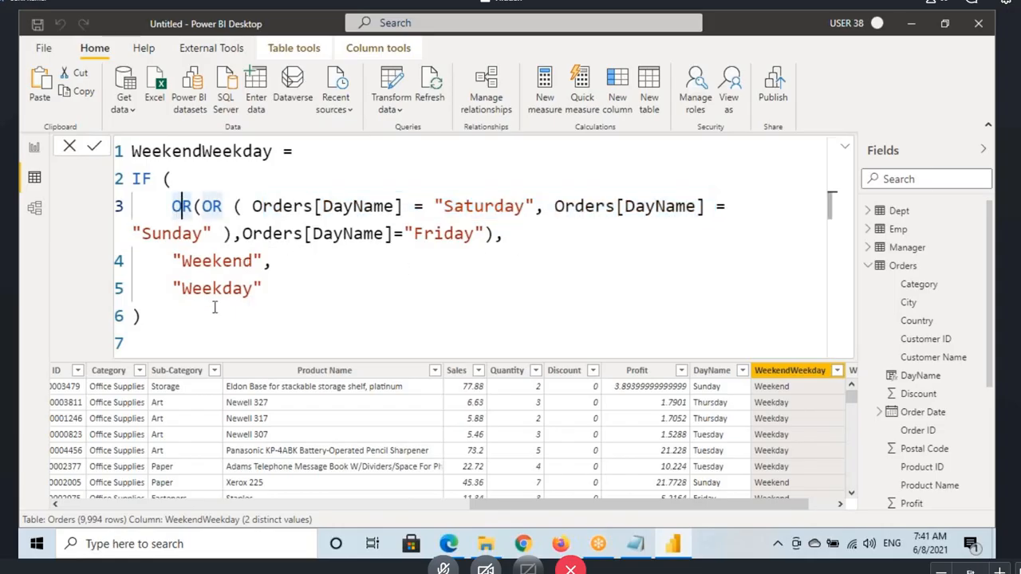
pyautogui.moveTo(162, 315); pyautogui.dragTo(132, 150)
pyautogui.click(225, 185)
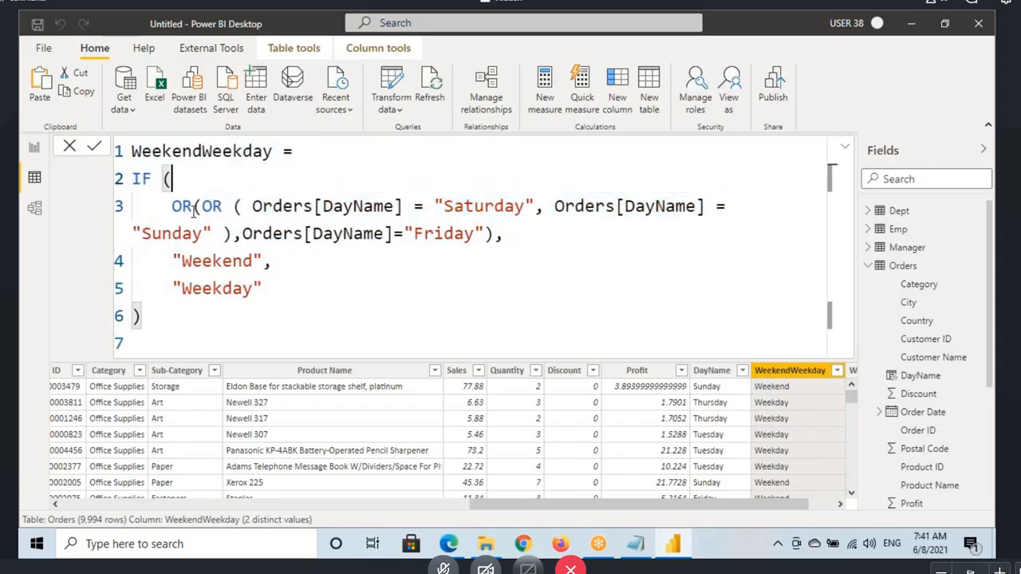
pyautogui.moveTo(190, 208); pyautogui.dragTo(524, 256)
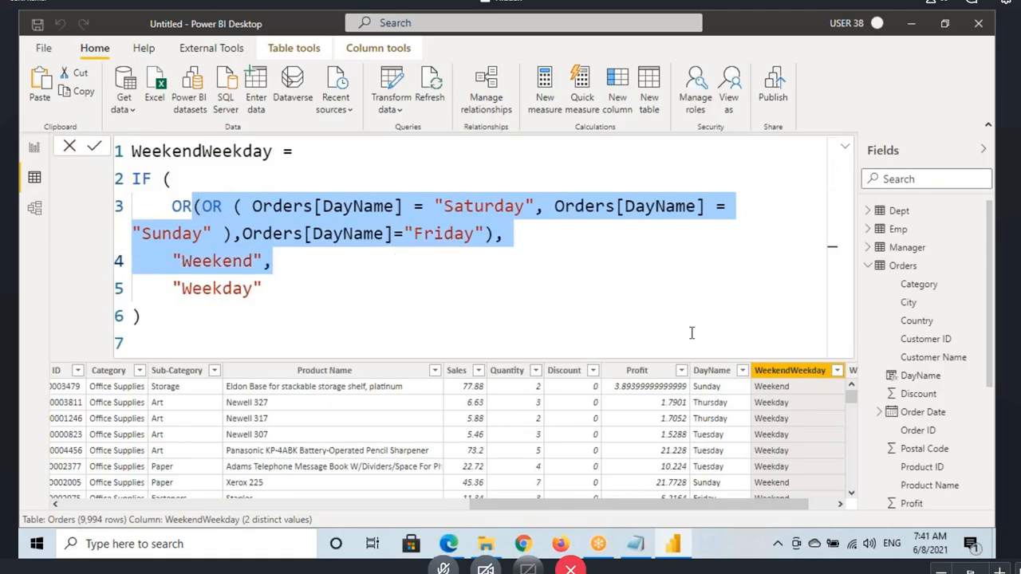
# Step: Open the WWOper column's formula, examine its three DayName conditions and compare the Friday rows in the Orders table
pyautogui.moveTo(636, 505); pyautogui.dragTo(691, 504)
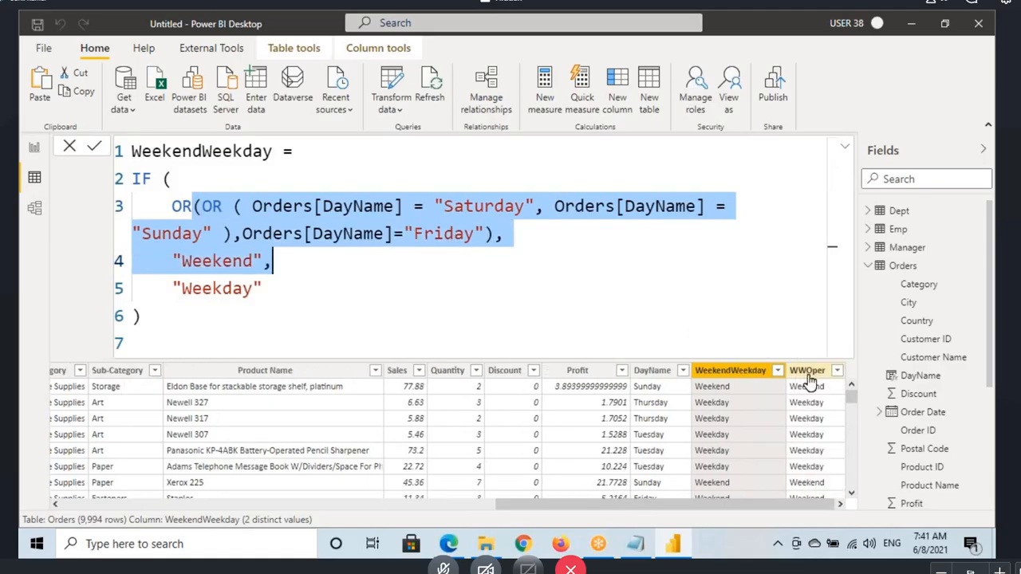
pyautogui.click(810, 371)
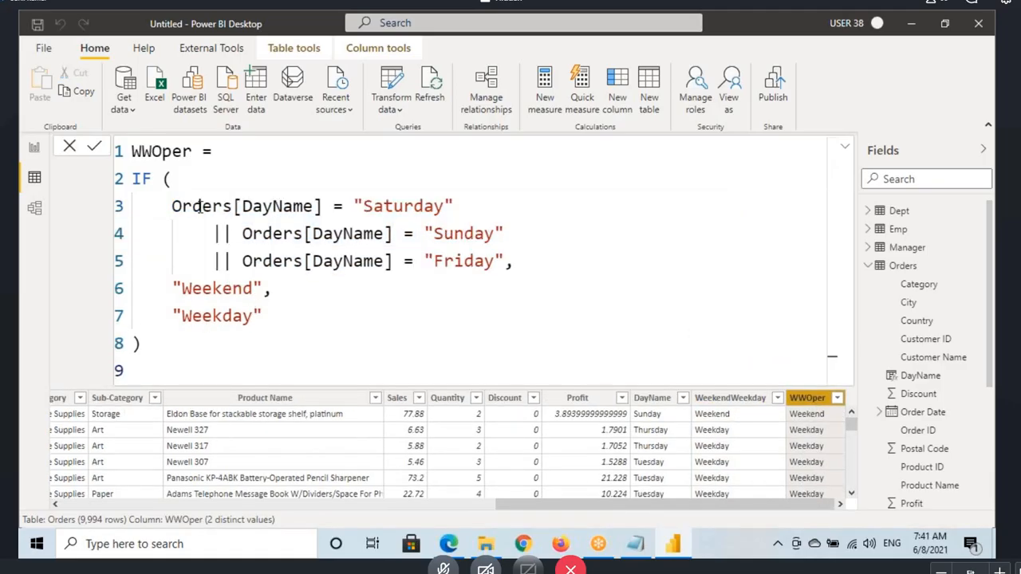
pyautogui.moveTo(193, 207); pyautogui.dragTo(314, 207)
pyautogui.click(392, 208)
pyautogui.click(344, 237)
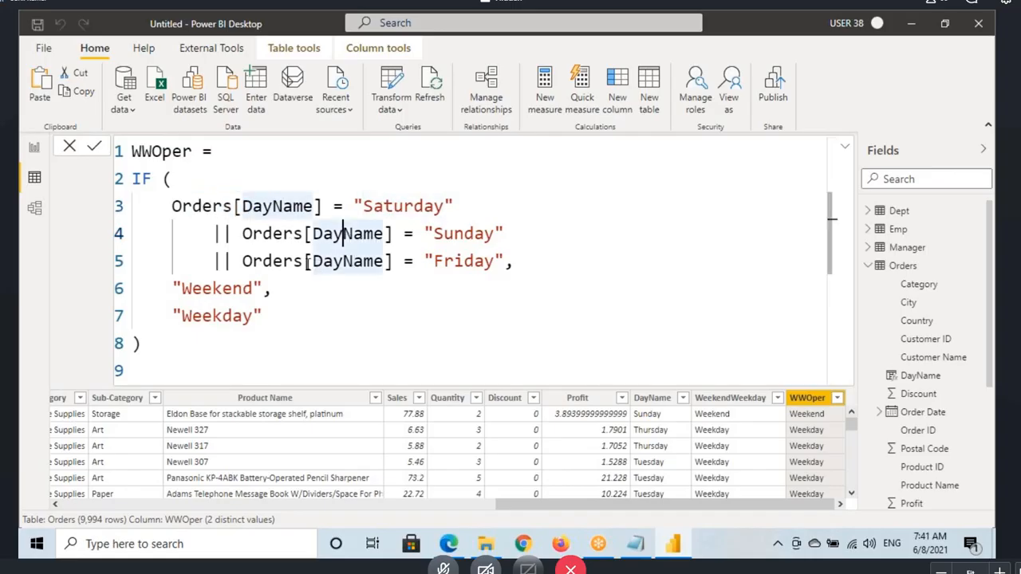
pyautogui.click(306, 261)
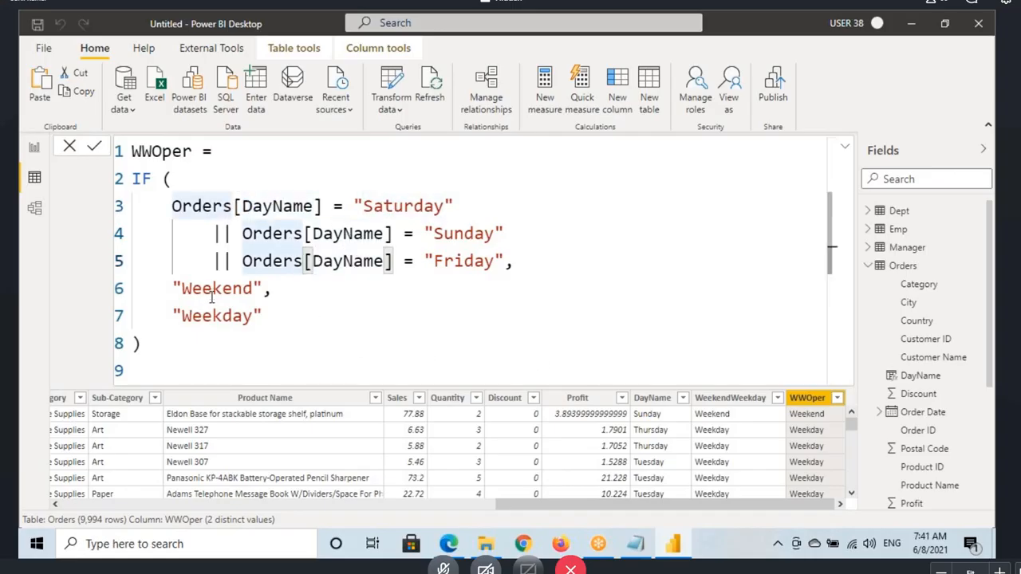
pyautogui.scroll(-4, 740, 450)
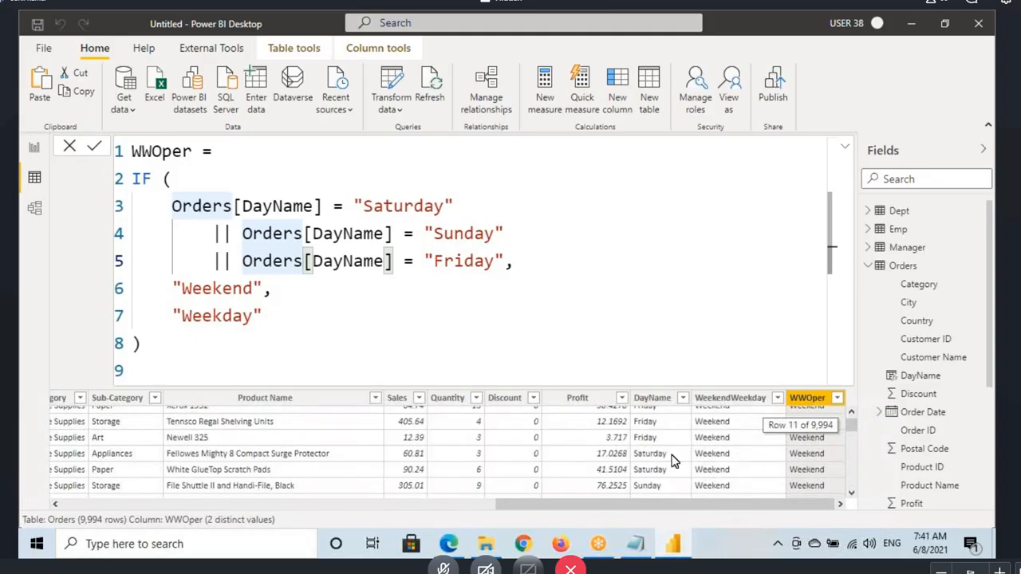
# Step: Trace the WWOper conditions for a Friday row with on-screen annotations, marking F, F and T, and clear the drawings
pyautogui.hotkey('ctrl', '2')
pyautogui.moveTo(636, 428); pyautogui.dragTo(692, 429)
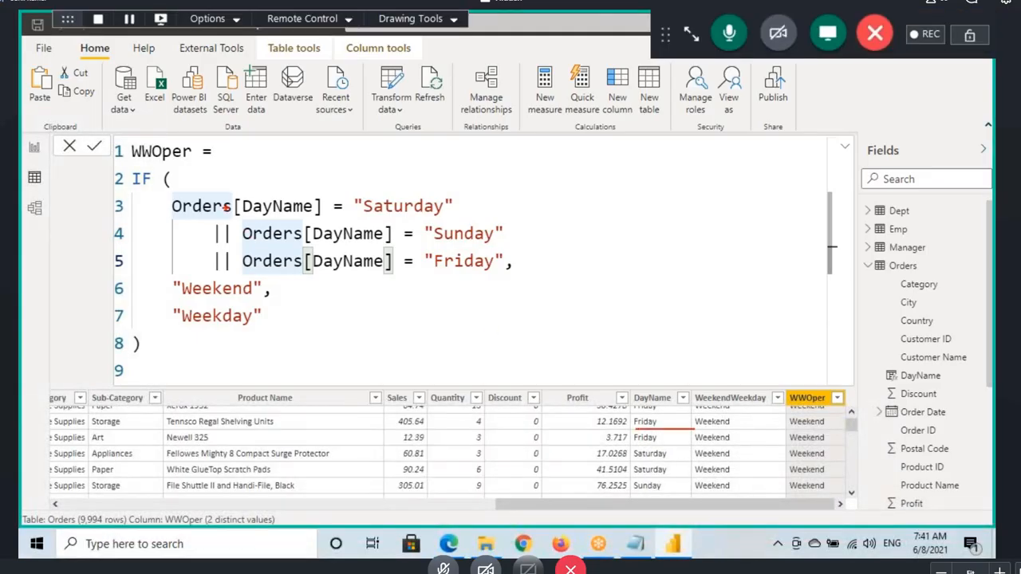
pyautogui.moveTo(226, 208); pyautogui.dragTo(376, 212)
pyautogui.moveTo(312, 161)
pyautogui.mouseDown()
pyautogui.moveTo(344, 161)
pyautogui.moveTo(354, 172)
pyautogui.mouseUp()
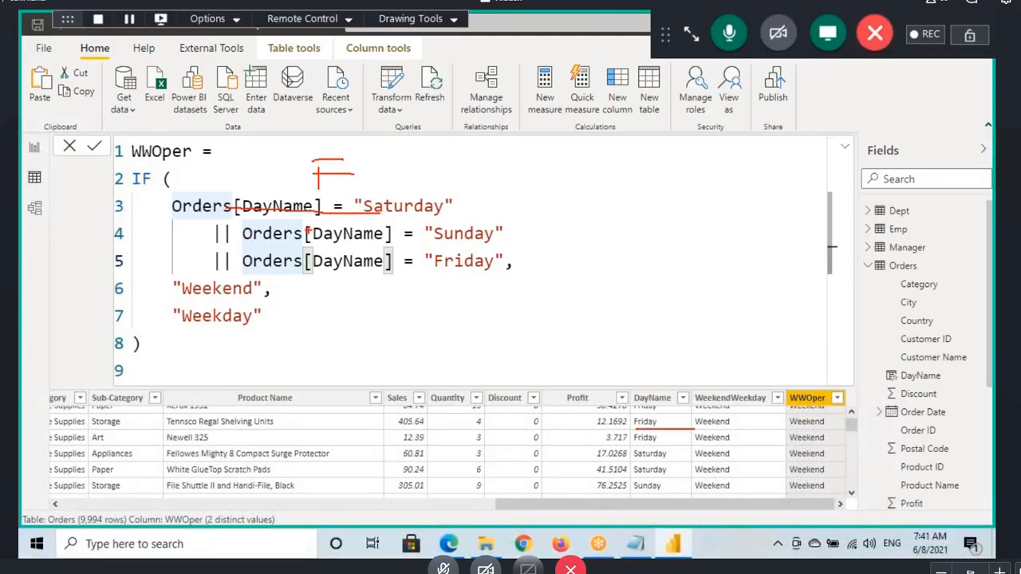
pyautogui.moveTo(298, 241)
pyautogui.mouseDown()
pyautogui.moveTo(467, 247)
pyautogui.moveTo(528, 221)
pyautogui.mouseUp()
pyautogui.moveTo(329, 269); pyautogui.dragTo(526, 267)
pyautogui.moveTo(509, 244); pyautogui.dragTo(547, 238)
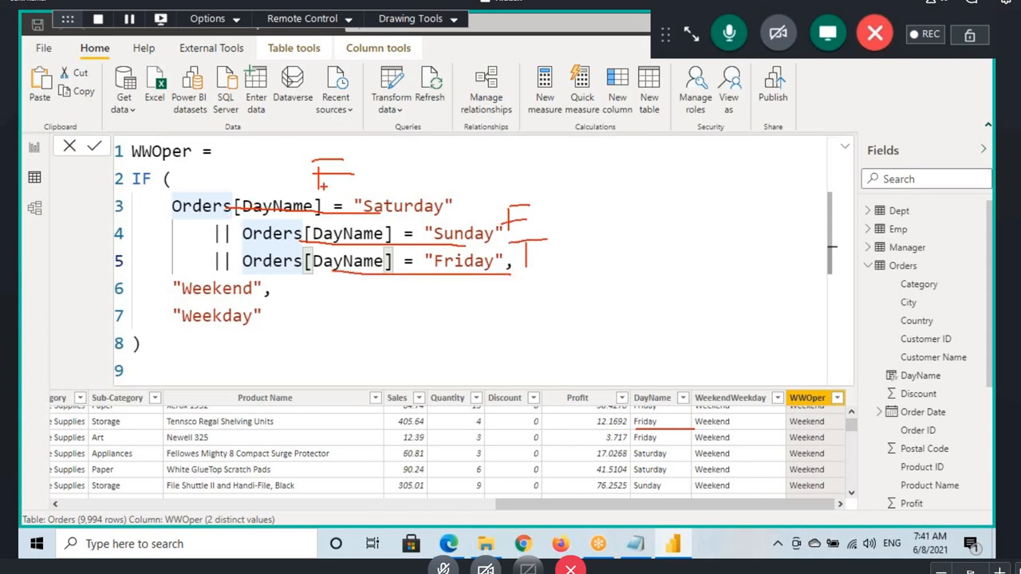
pyautogui.moveTo(230, 225)
pyautogui.mouseDown()
pyautogui.moveTo(201, 240)
pyautogui.moveTo(249, 246)
pyautogui.mouseUp()
pyautogui.moveTo(630, 253)
pyautogui.mouseDown()
pyautogui.moveTo(627, 276)
pyautogui.moveTo(662, 255)
pyautogui.mouseUp()
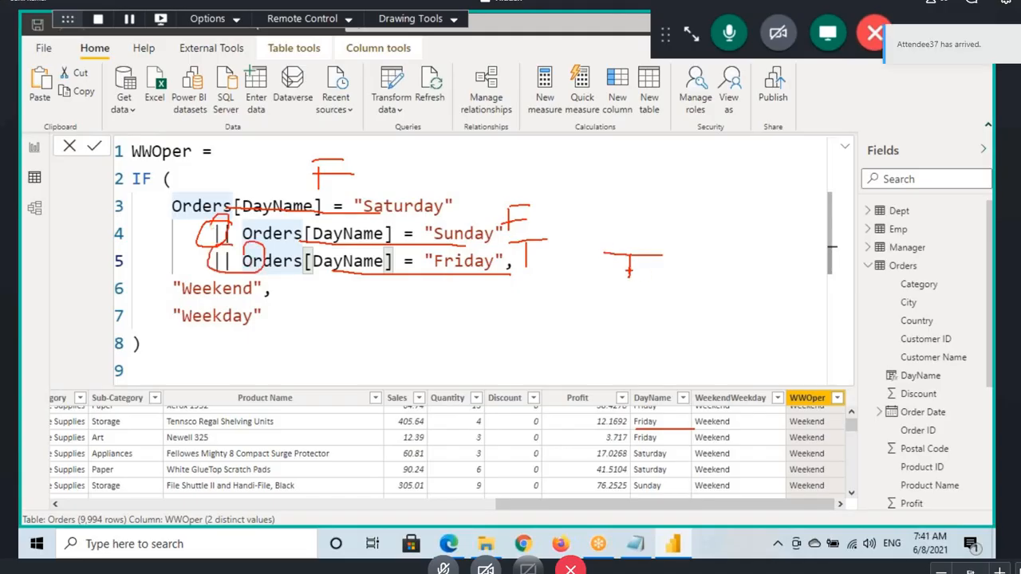
pyautogui.moveTo(191, 303); pyautogui.dragTo(267, 302)
pyautogui.press('Escape')
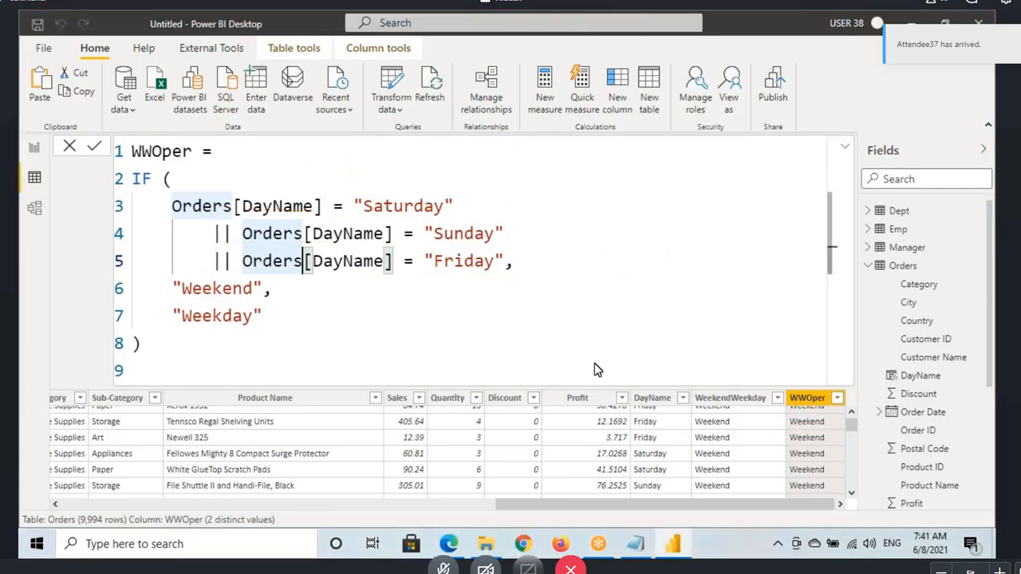
pyautogui.click(307, 294)
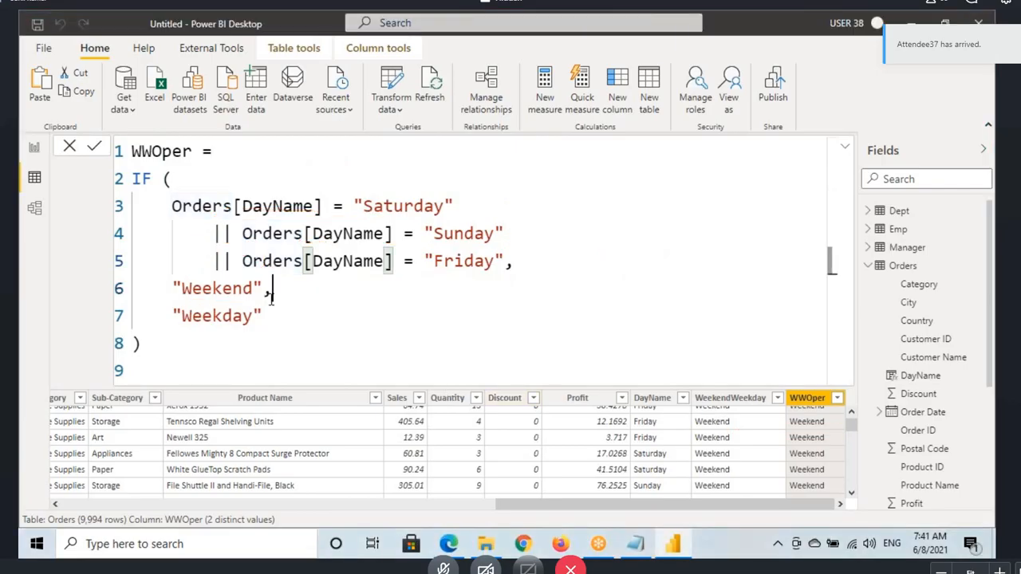
# Step: Switch to the report view and inspect the Weekend and Weekday sales values in the Sales by WeekendWeekday chart
pyautogui.click(35, 150)
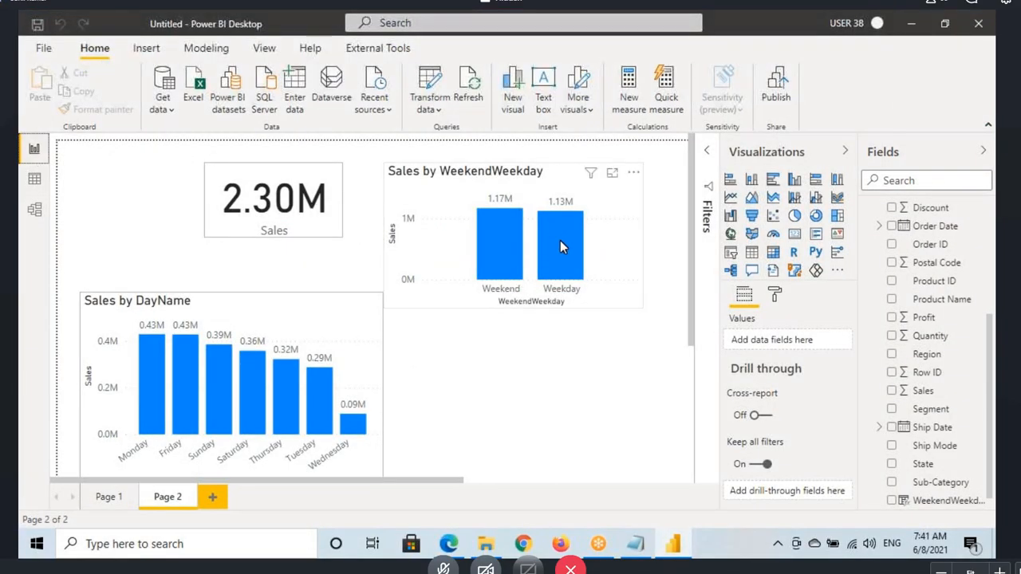
pyautogui.moveTo(507, 247)
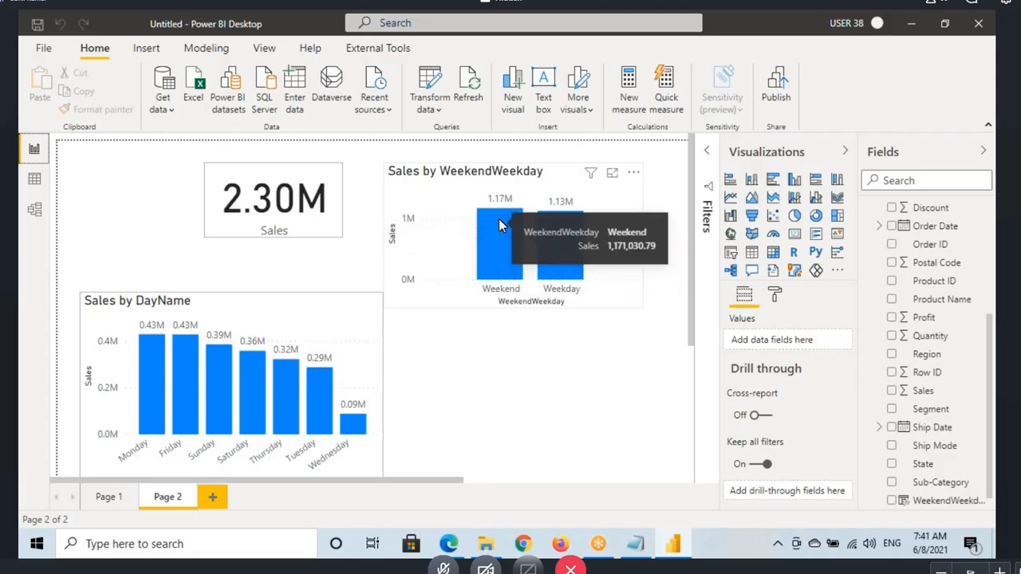
pyautogui.moveTo(555, 243)
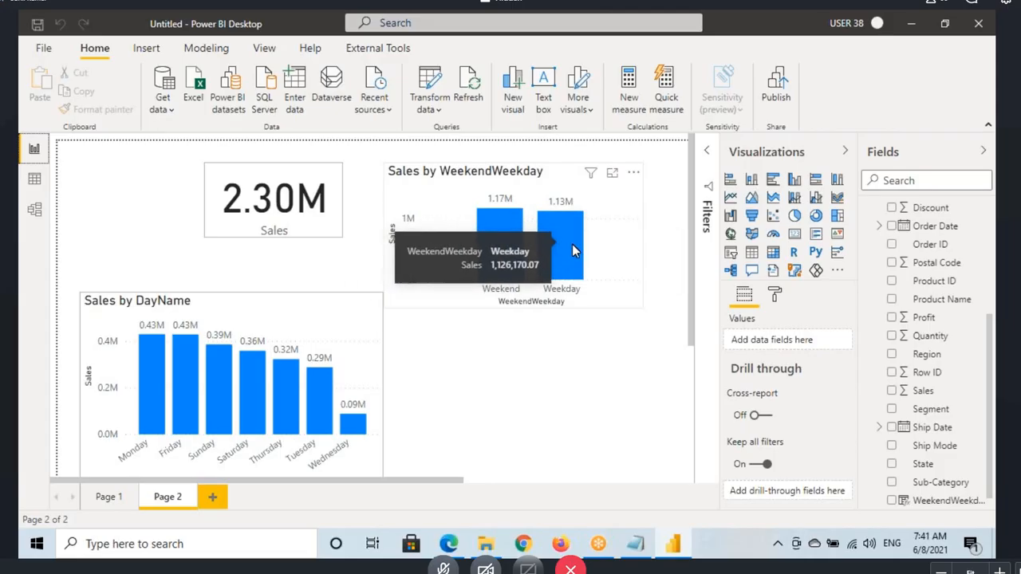
# Step: Return to the data view and select the Orders table's WeekendWeekday column, leaving its formula collapsed
pyautogui.click(585, 297)
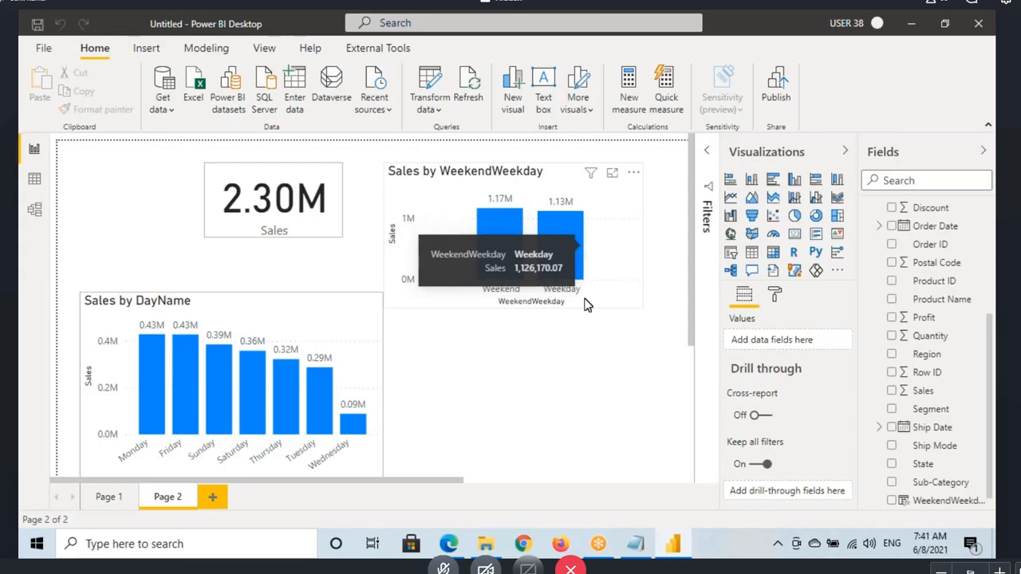
pyautogui.click(599, 545)
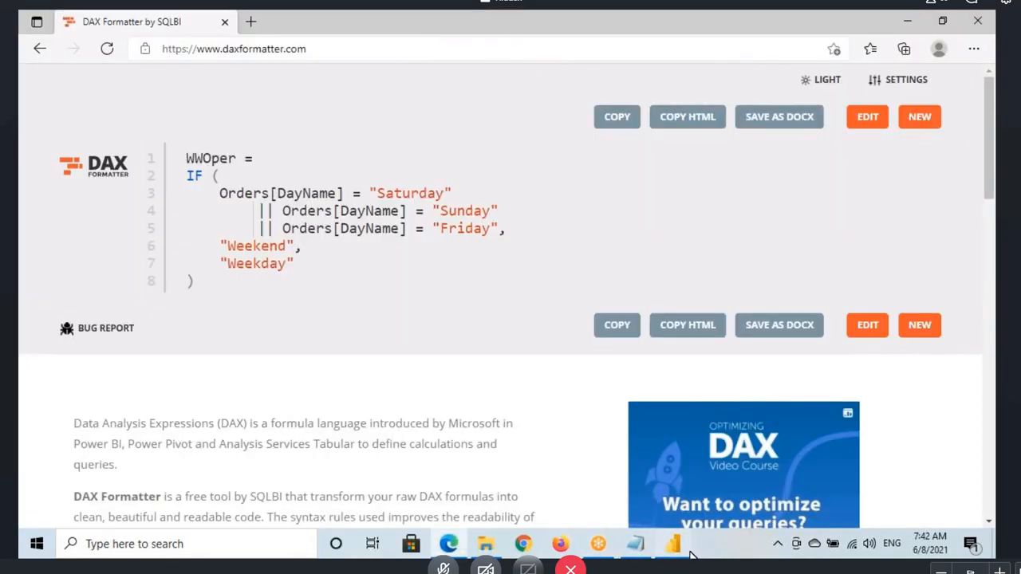
pyautogui.click(673, 544)
pyautogui.click(35, 190)
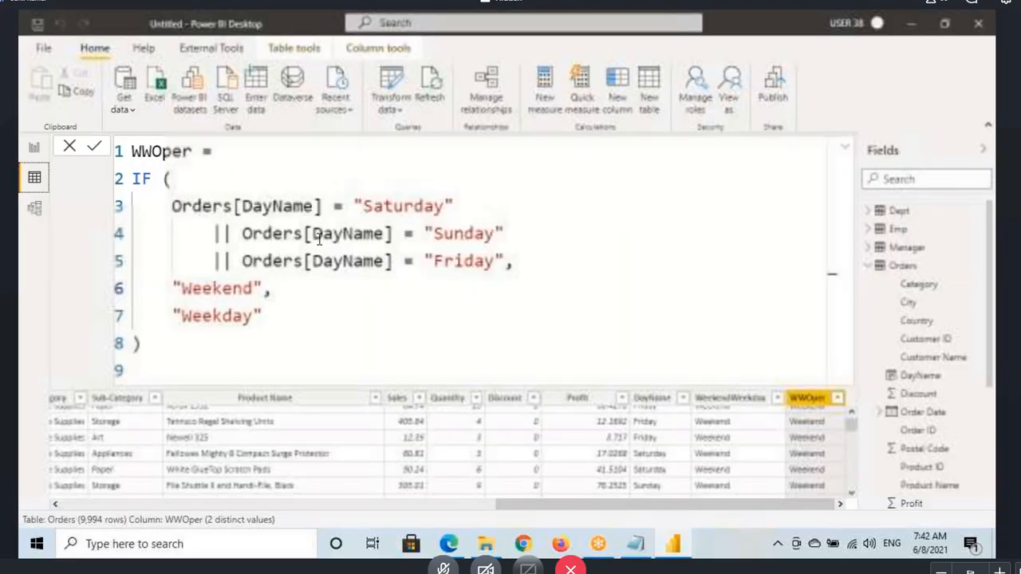
pyautogui.click(730, 370)
pyautogui.click(846, 151)
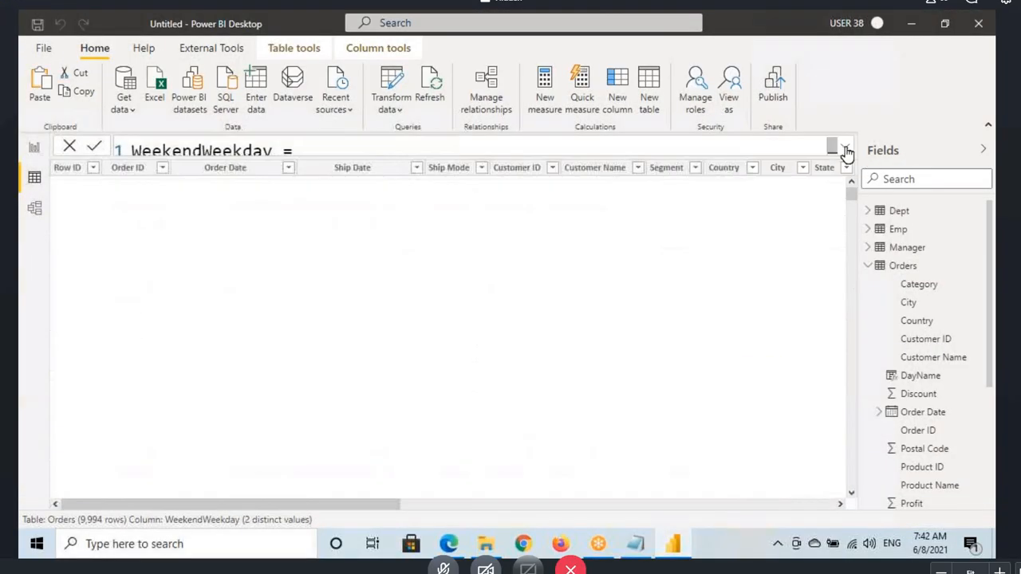
# Step: Switch to the Notepad notes and review the OR section and the IN operator examples, highlighting the OR and IN headings
pyautogui.hotkey('alt', 'Tab')
pyautogui.scroll(-2, 157, 267)
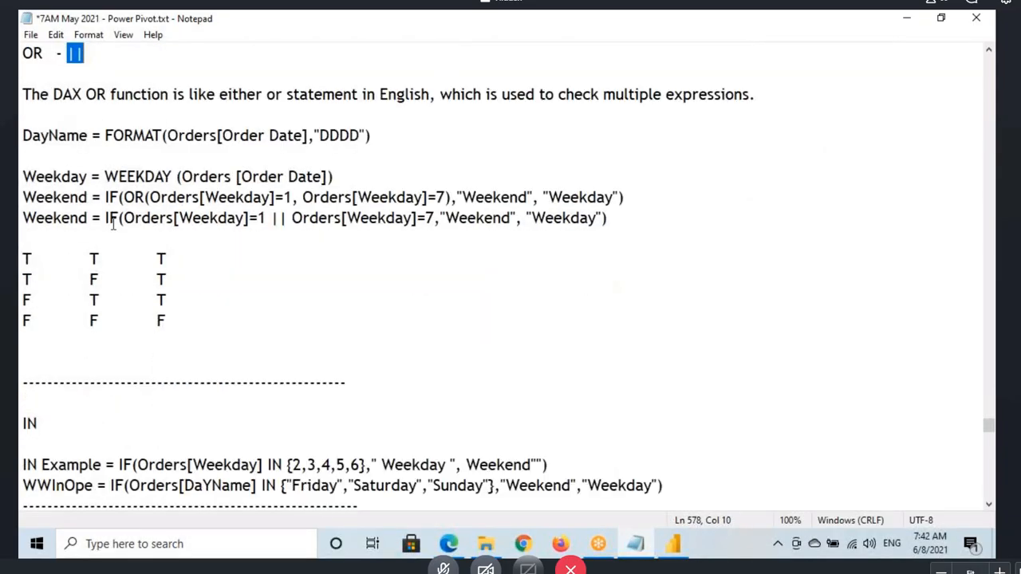
pyautogui.scroll(2, 157, 267)
pyautogui.press('Home')
pyautogui.hotkey('shift', 'Down')
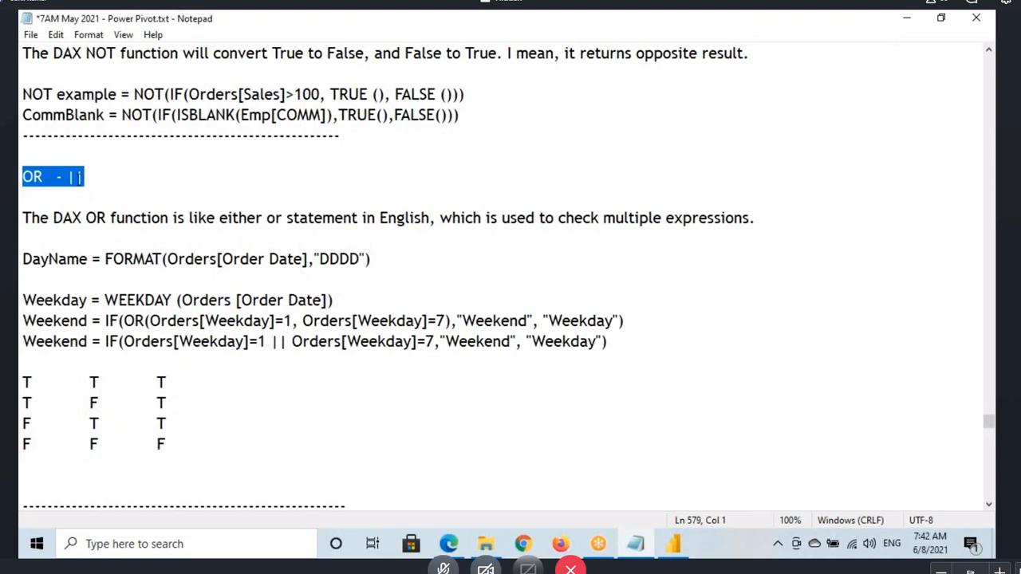
pyautogui.scroll(-4, 216, 342)
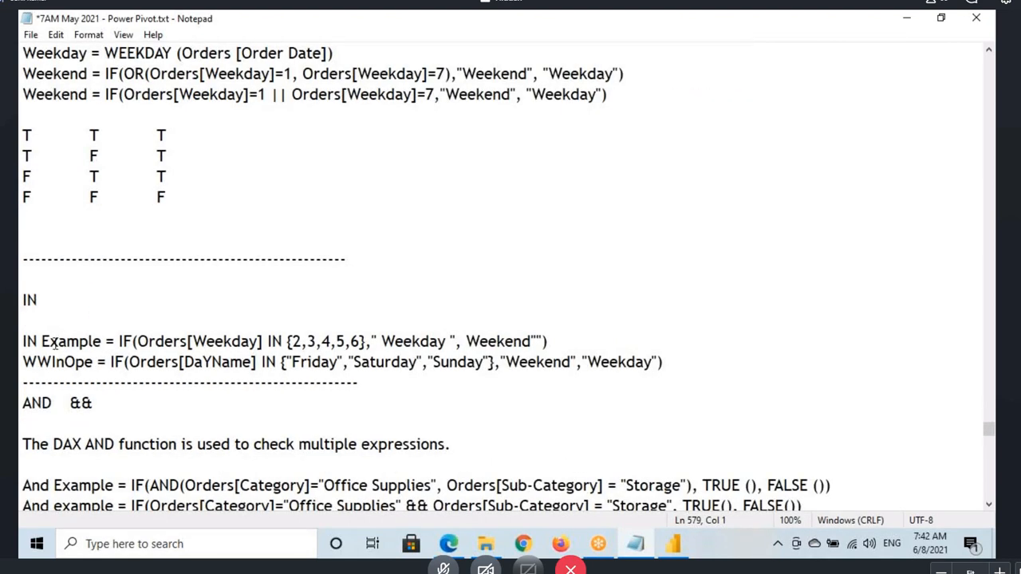
pyautogui.moveTo(20, 304); pyautogui.dragTo(112, 300)
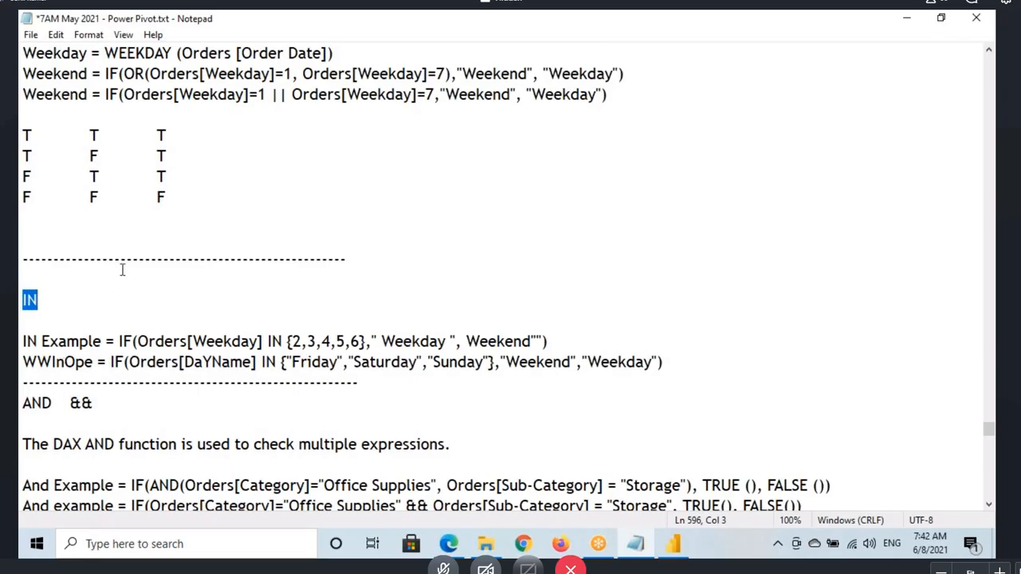
pyautogui.scroll(2, 119, 271)
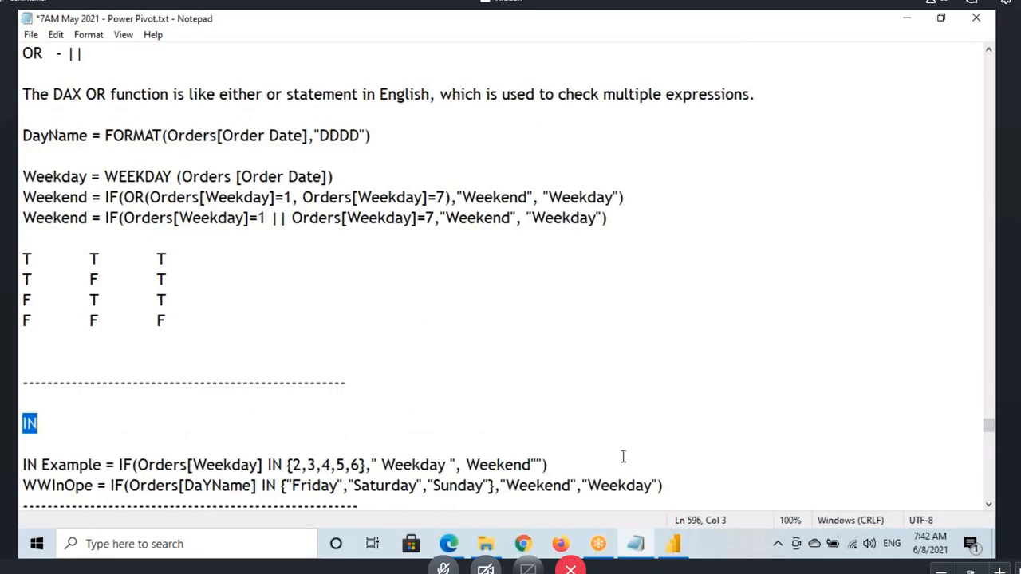
# Step: Switch back to Power BI Desktop, open the WWOper column's full formula and highlight it for review
pyautogui.click(672, 544)
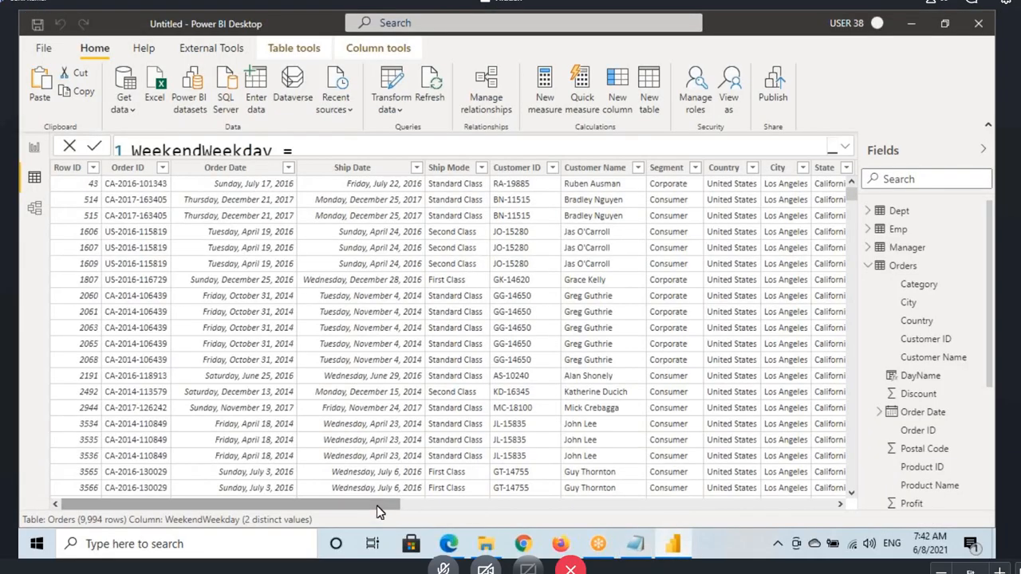
pyautogui.moveTo(410, 511); pyautogui.dragTo(860, 511)
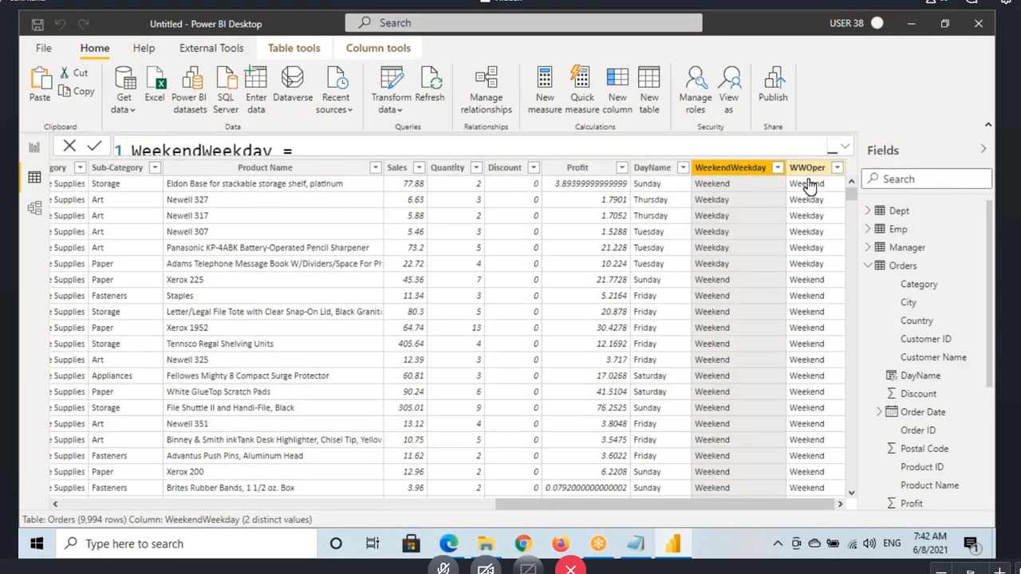
pyautogui.click(807, 167)
pyautogui.click(845, 147)
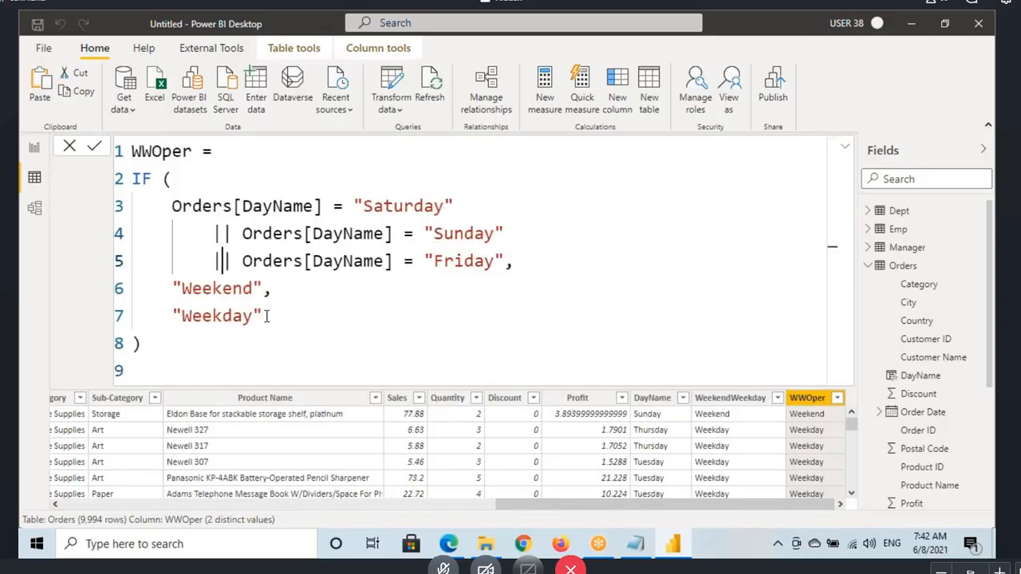
pyautogui.click(168, 329)
pyautogui.moveTo(168, 329); pyautogui.dragTo(131, 151)
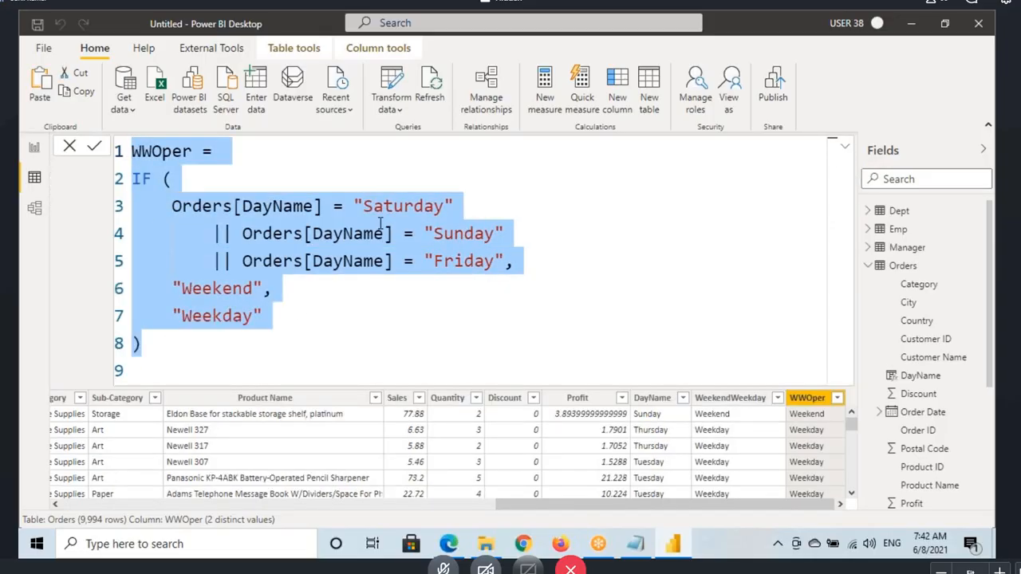
pyautogui.click(243, 241)
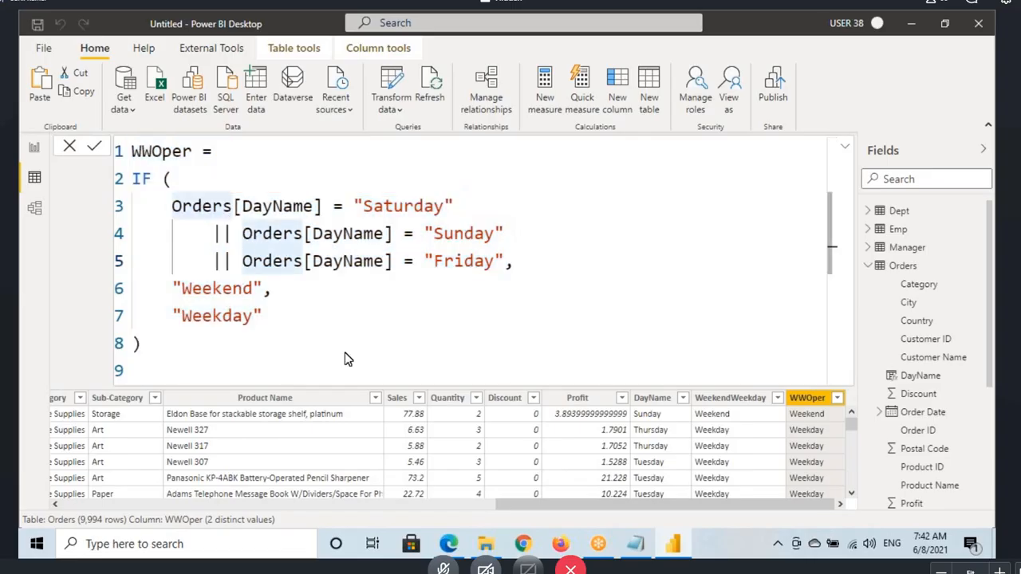
# Step: Compare the IN notes in Notepad with the WWOper formula in Power BI Desktop, highlighting the formula and collapsing it
pyautogui.click(635, 544)
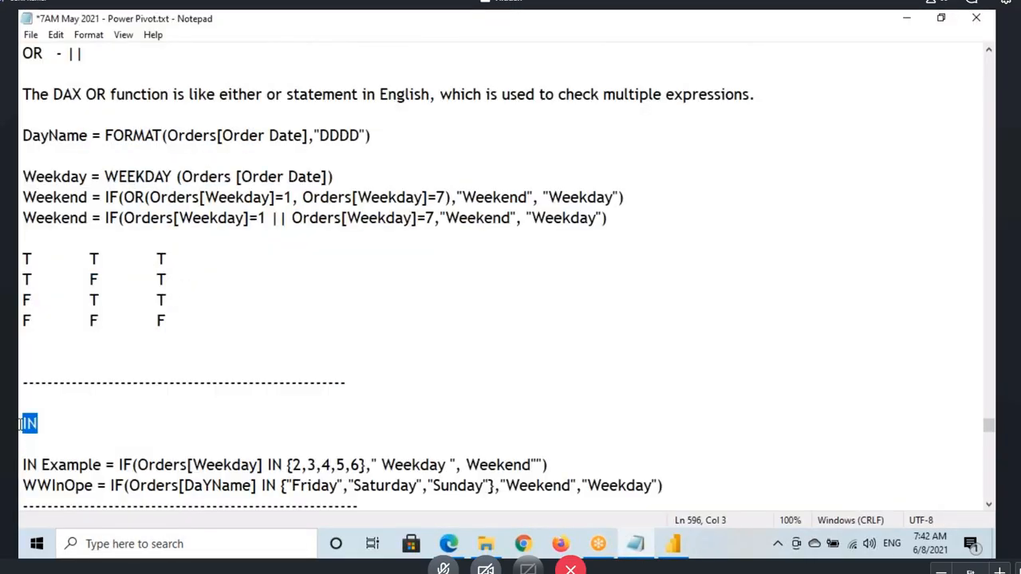
pyautogui.click(673, 544)
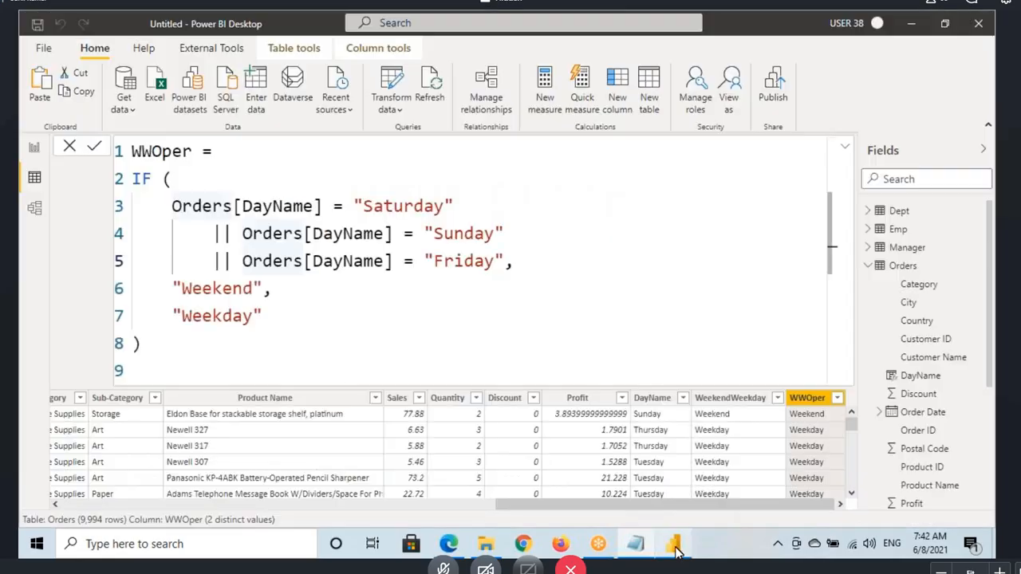
pyautogui.click(141, 151)
pyautogui.moveTo(131, 150); pyautogui.dragTo(263, 316)
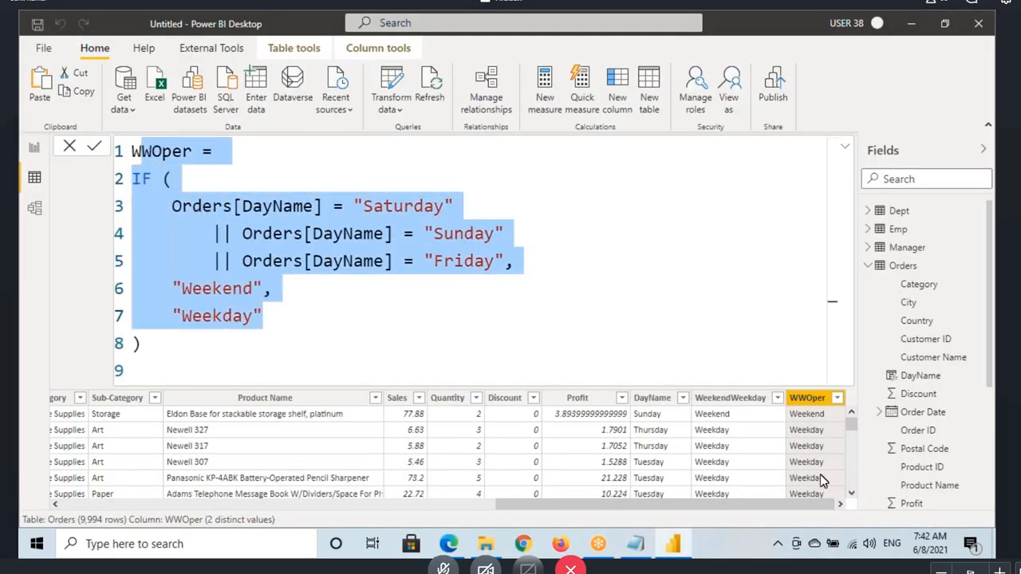
pyautogui.click(845, 148)
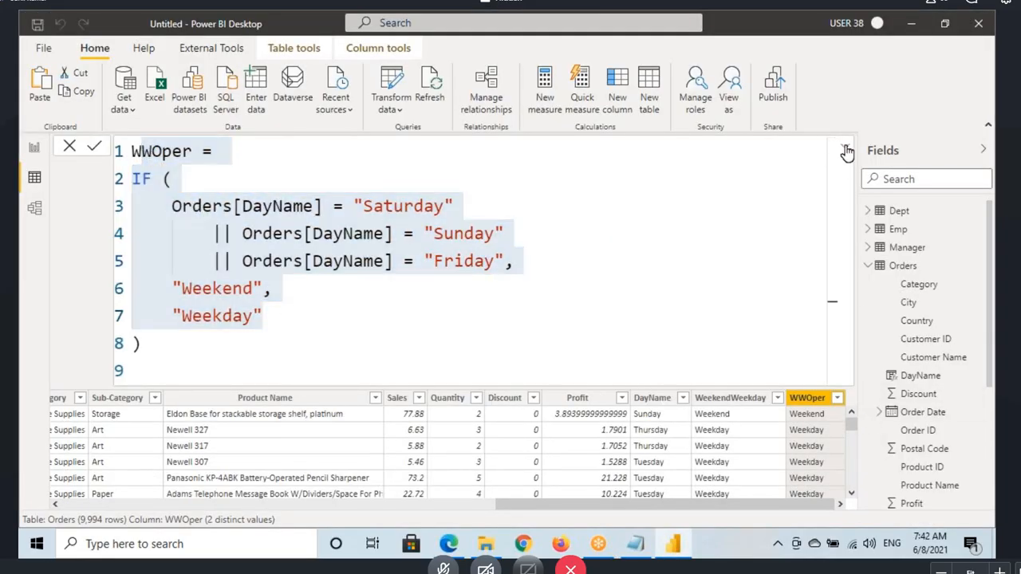
# Step: Add a new calculated column to the Orders table and name it WWINOpe
pyautogui.click(906, 272)
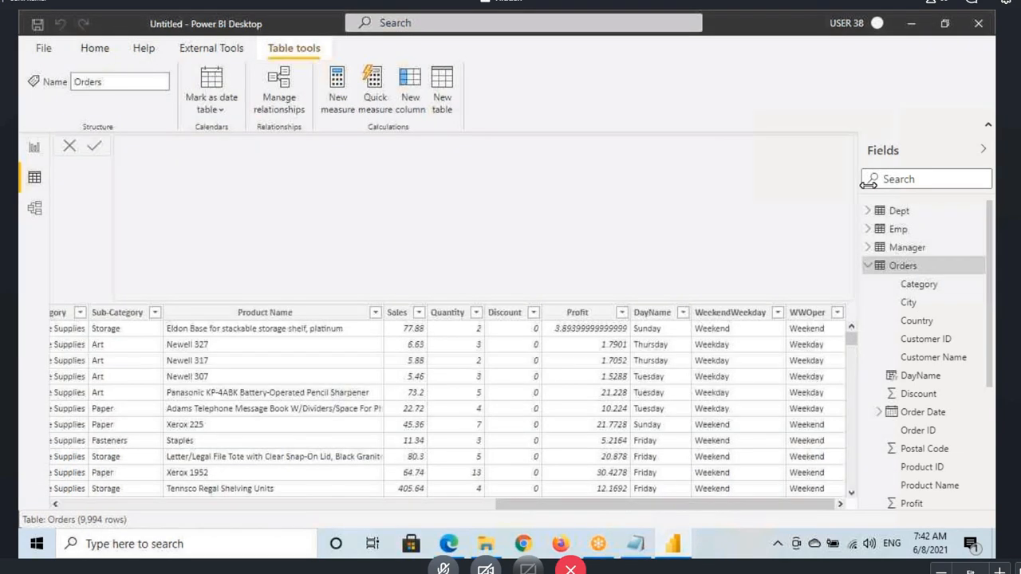
pyautogui.click(920, 381)
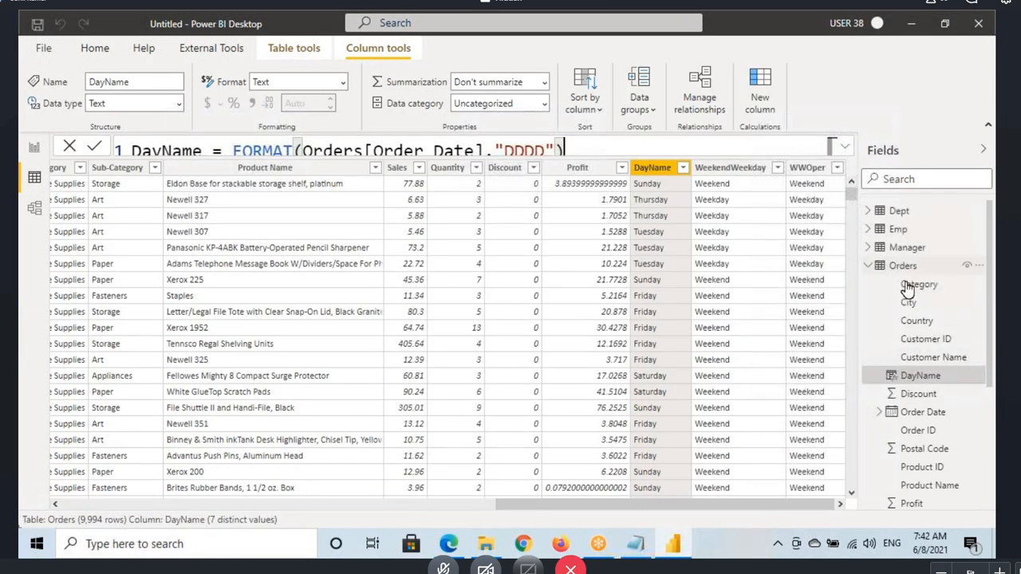
pyautogui.click(903, 268)
pyautogui.click(411, 90)
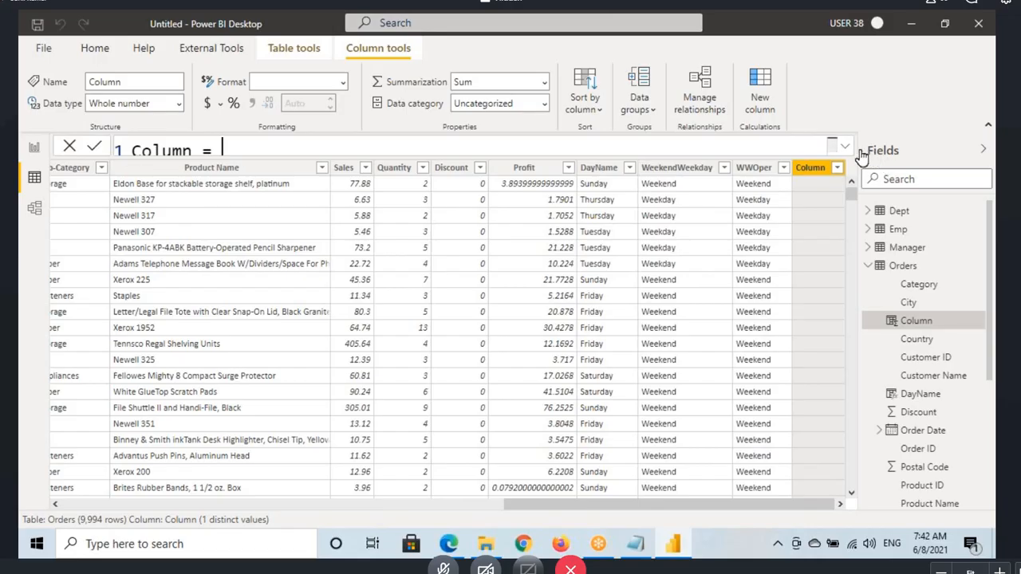
pyautogui.click(844, 146)
pyautogui.doubleClick(171, 152)
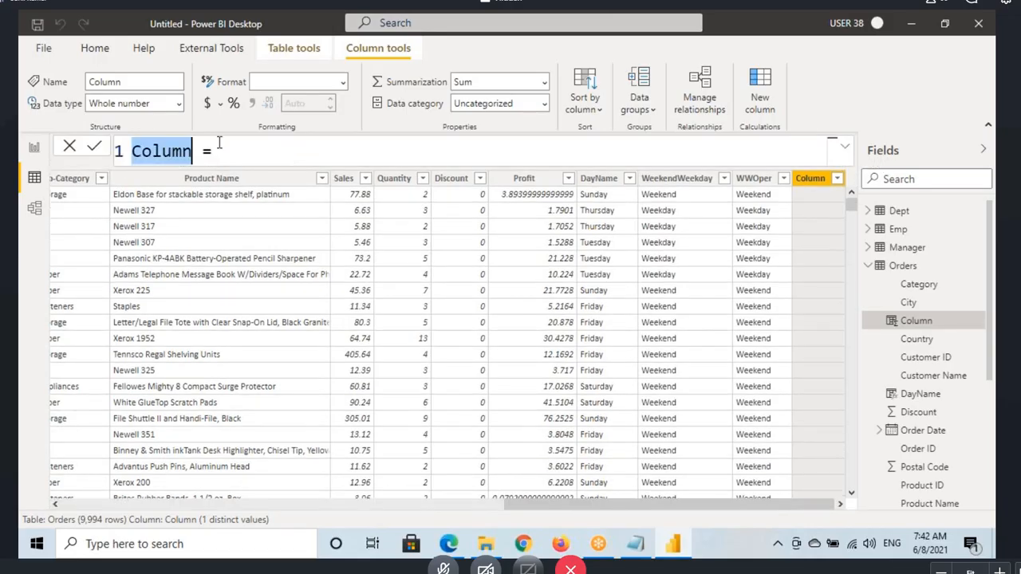
pyautogui.write('WW')
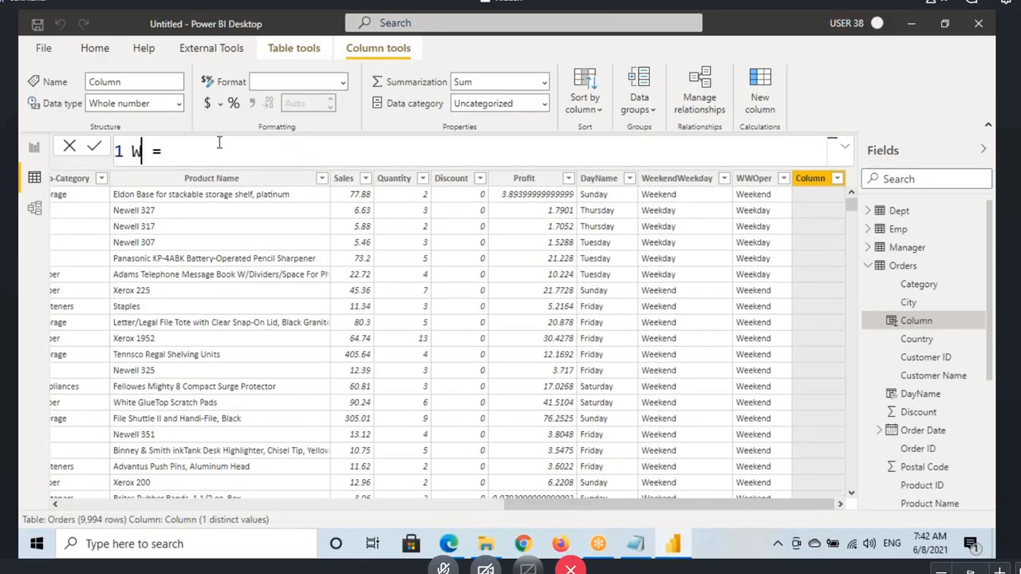
pyautogui.write('INOpe')
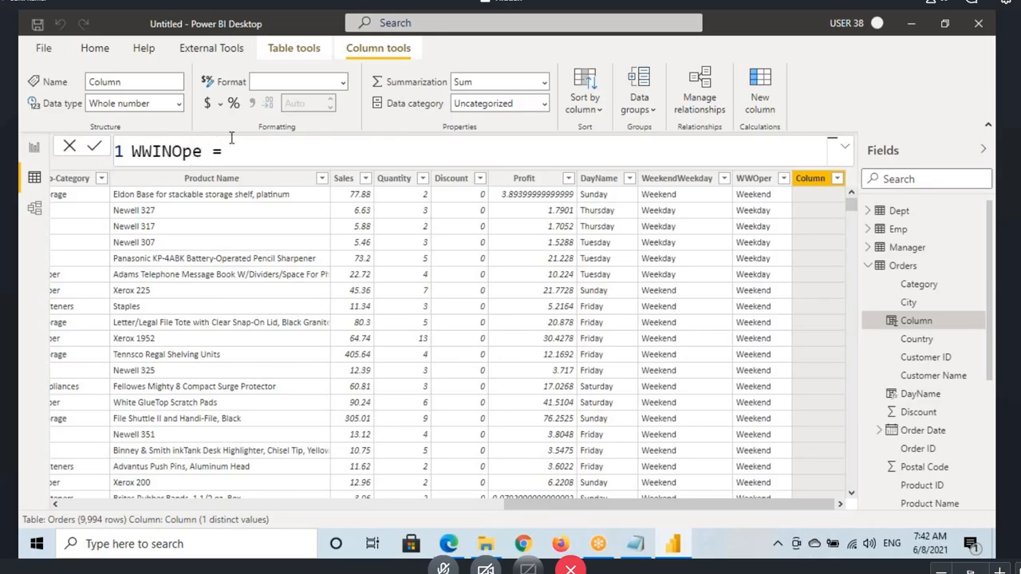
# Step: Start the WWINOpe formula with an IF function testing Orders[DayName], placing the IF expression on its own second line
pyautogui.click(273, 143)
pyautogui.write('IF(d')
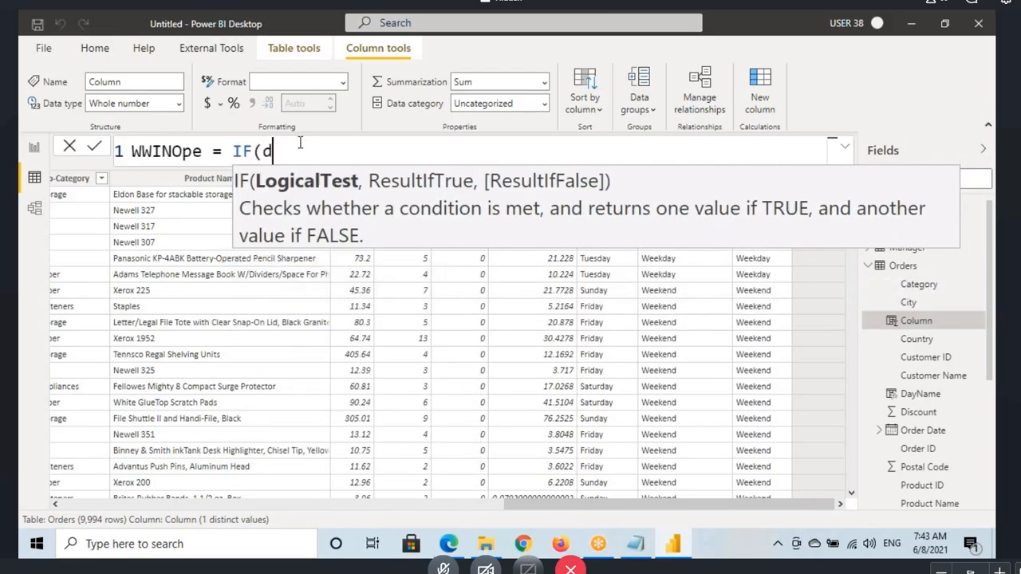
pyautogui.write('ay')
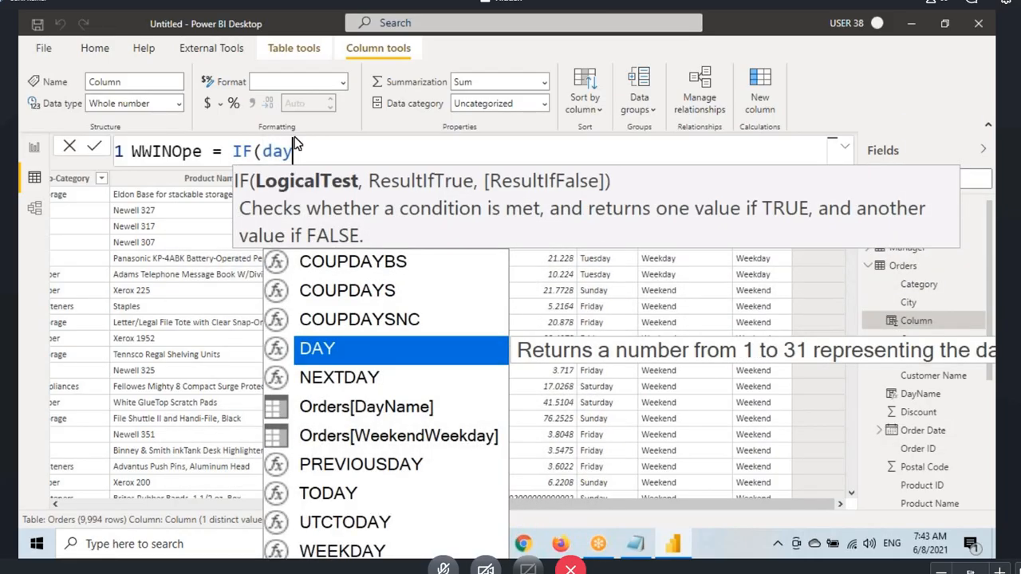
pyautogui.click(374, 407)
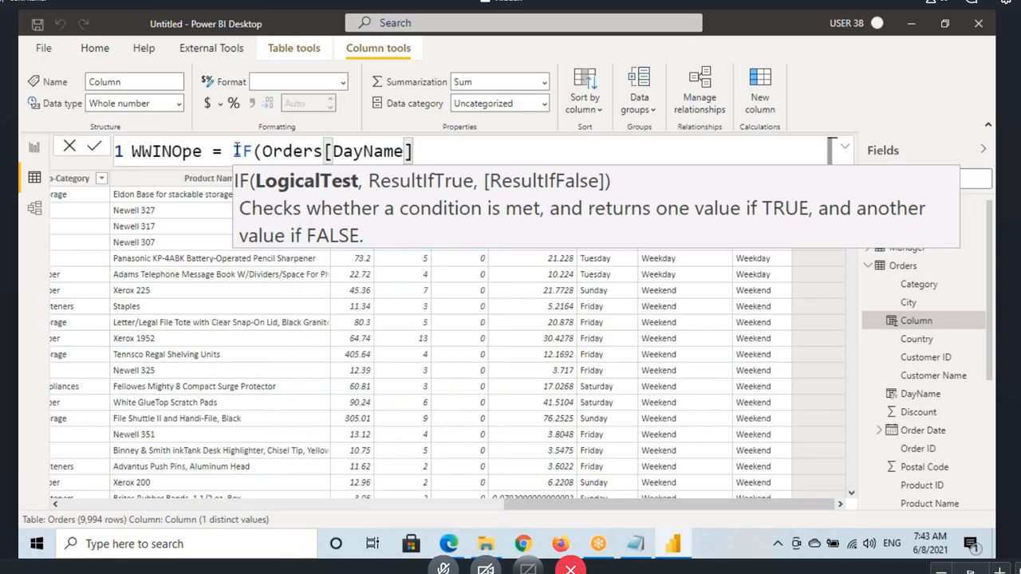
pyautogui.press('Return')
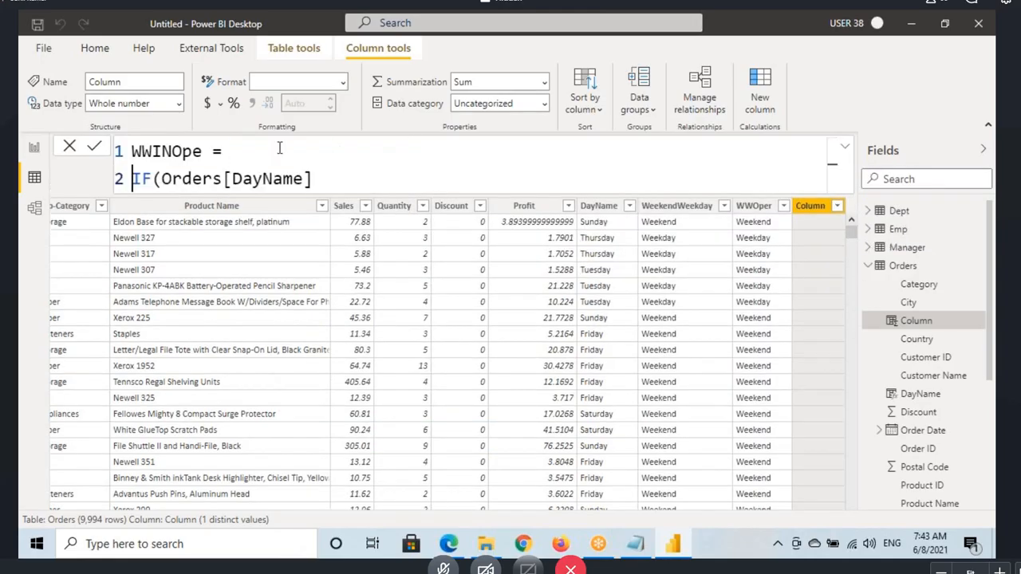
# Step: Add the IN operator after Orders[DayName] and open a curly-brace value list
pyautogui.click(323, 178)
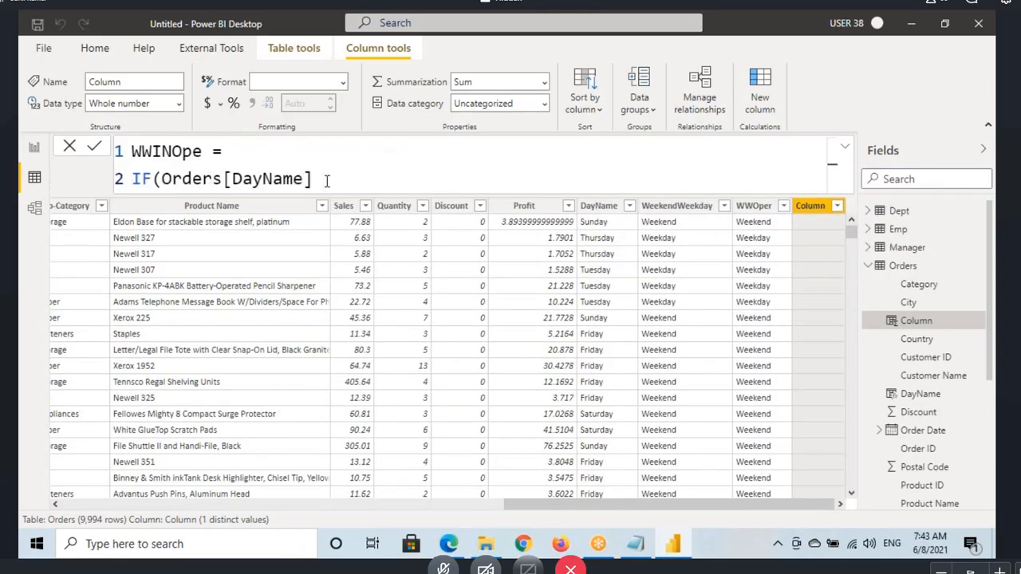
pyautogui.write('IN')
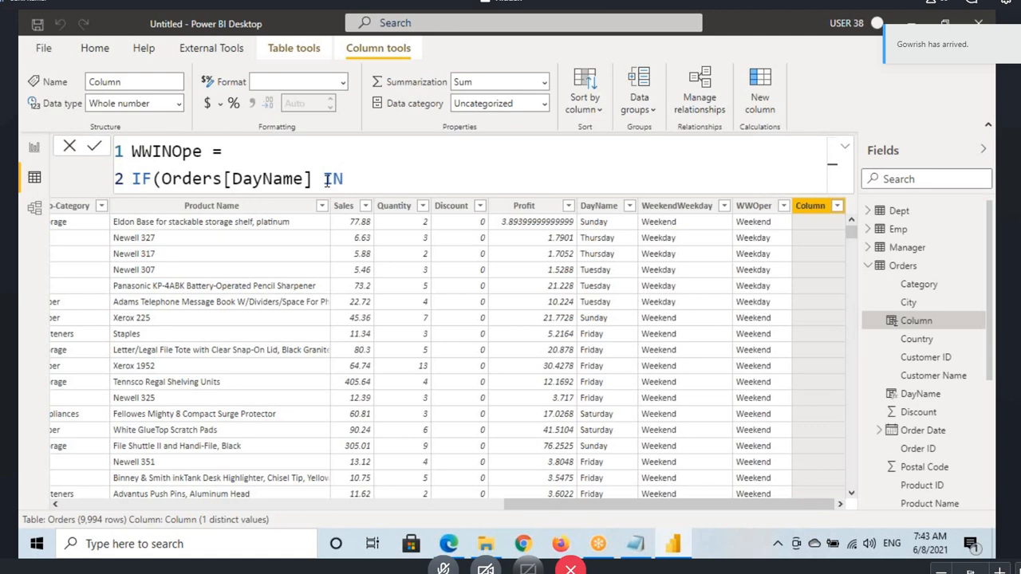
pyautogui.write('{')
pyautogui.moveTo(324, 178); pyautogui.dragTo(344, 179)
pyautogui.click(371, 177)
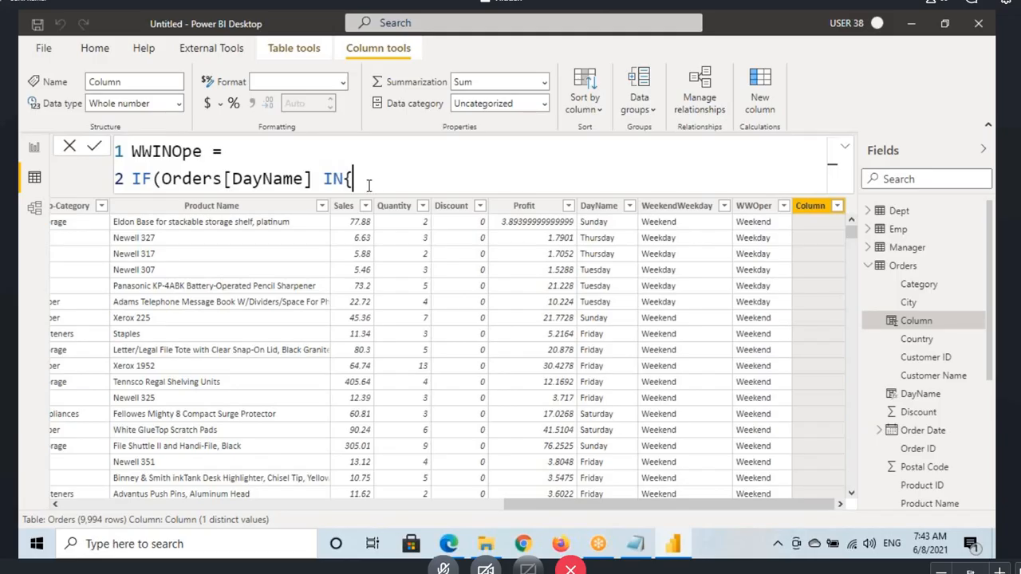
# Step: Fill the IN list with "Friday", "Saturday" and "Sunday" and close it with a curly brace
pyautogui.write('"Fri')
pyautogui.press('BackSpace')
pyautogui.write('iday",Sa')
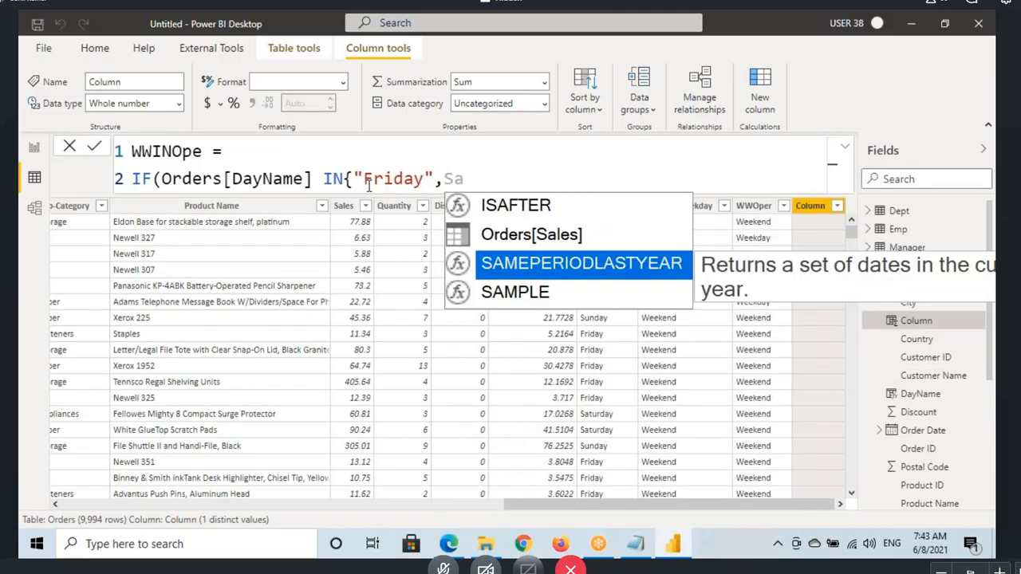
pyautogui.press('BackSpace')
pyautogui.press('BackSpace')
pyautogui.write('"')
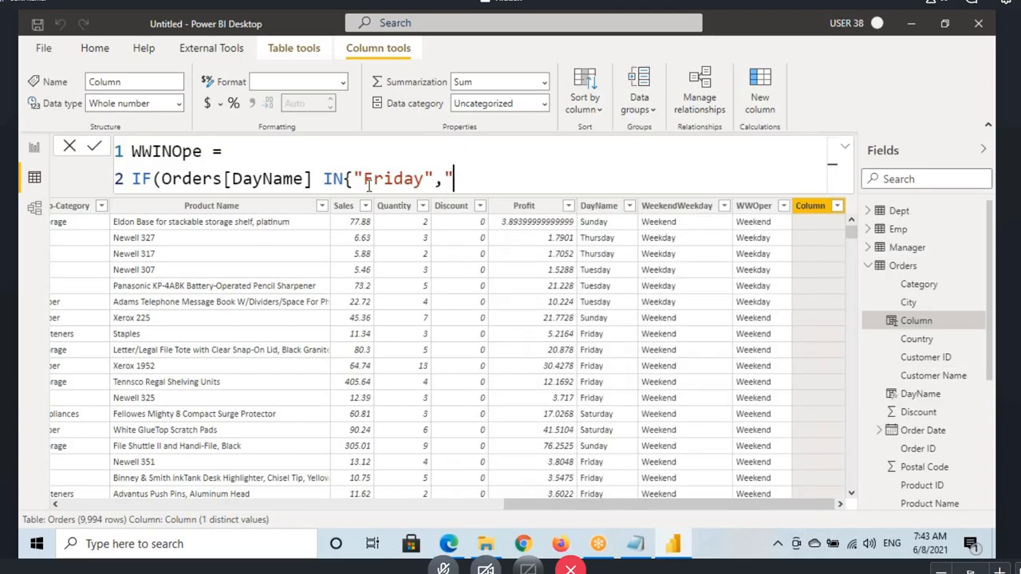
pyautogui.write('Saturda')
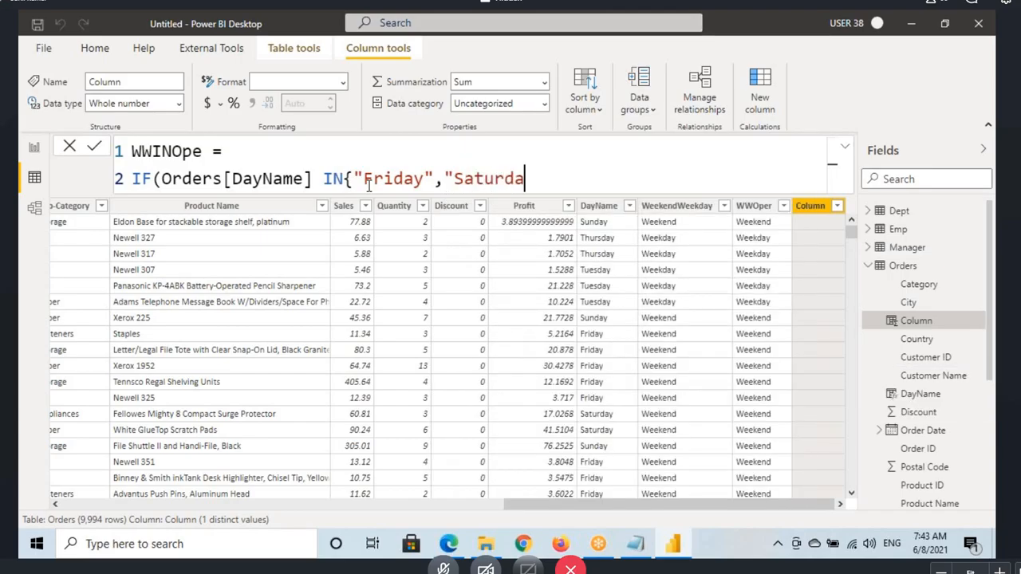
pyautogui.write('y","Sunday"')
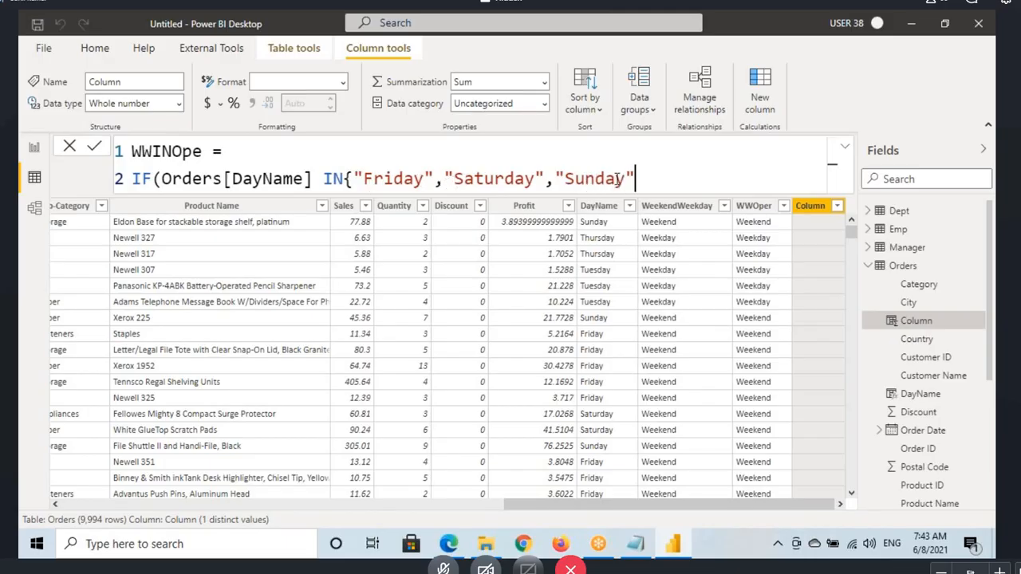
pyautogui.write('}')
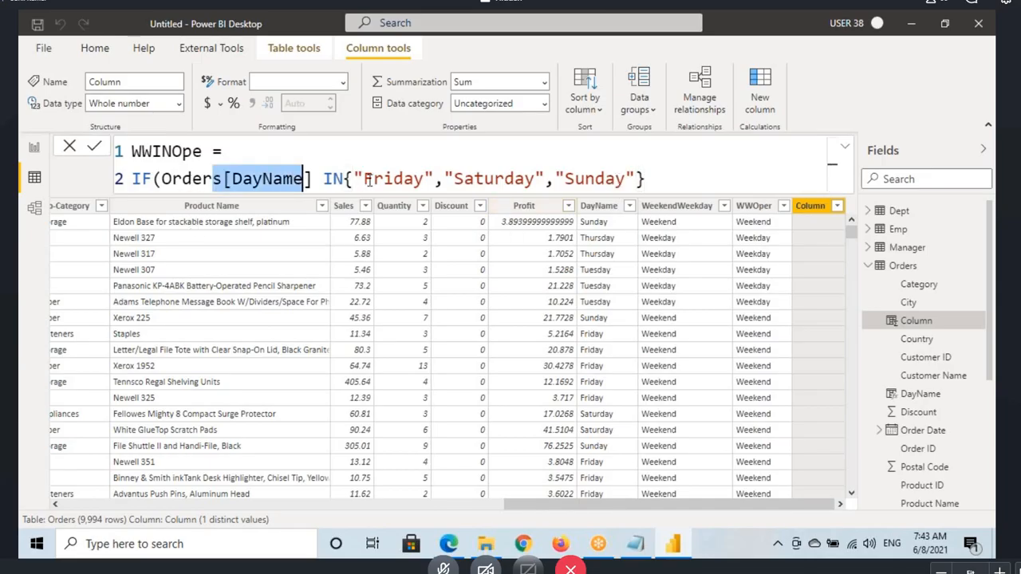
pyautogui.moveTo(371, 179); pyautogui.dragTo(533, 179)
pyautogui.click(681, 180)
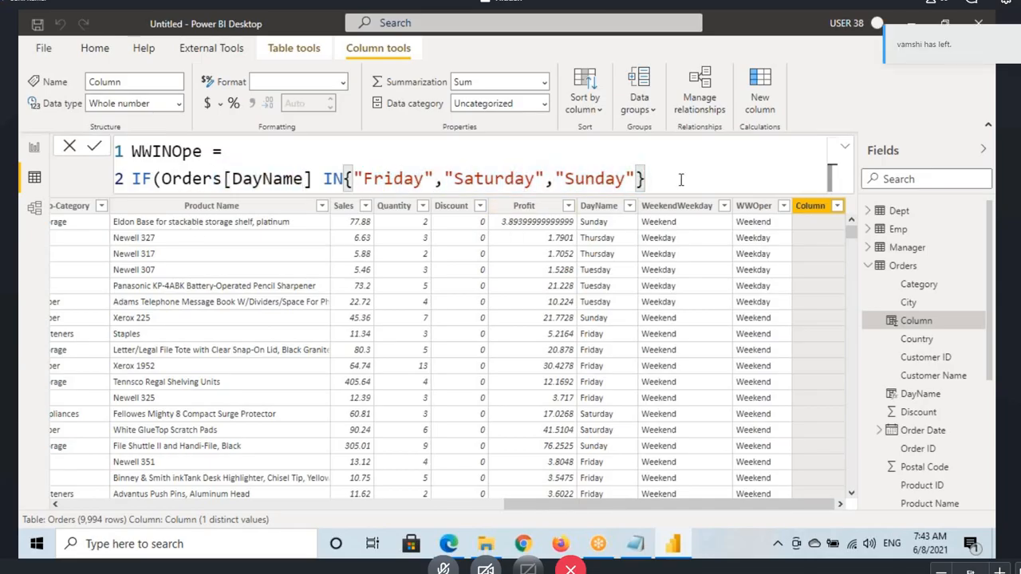
# Step: Complete the IF with "Weekend" as the true result and "Weekday" as the false result, and commit the WWINOpe formula
pyautogui.write(',')
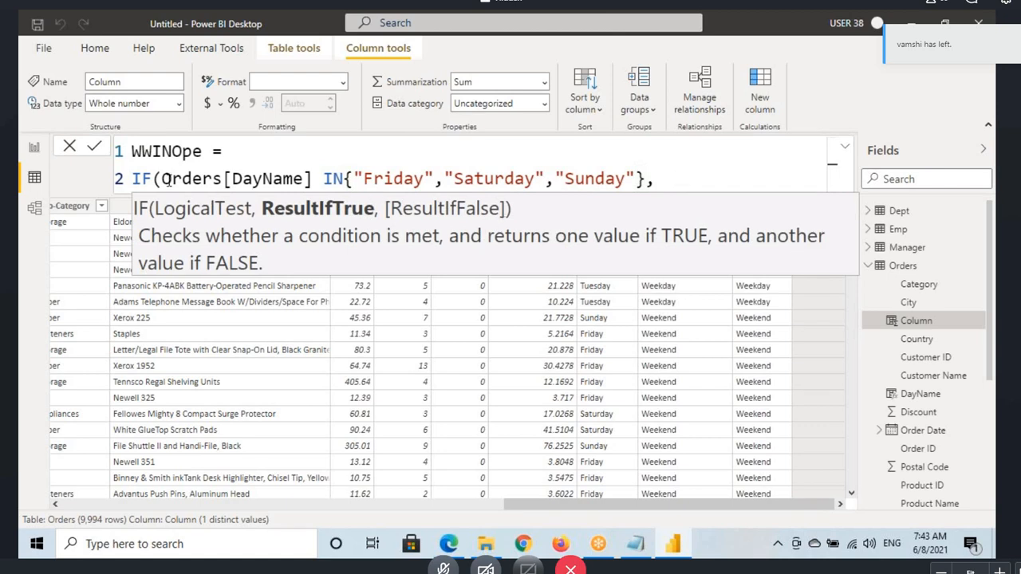
pyautogui.moveTo(163, 178); pyautogui.dragTo(637, 177)
pyautogui.click(674, 177)
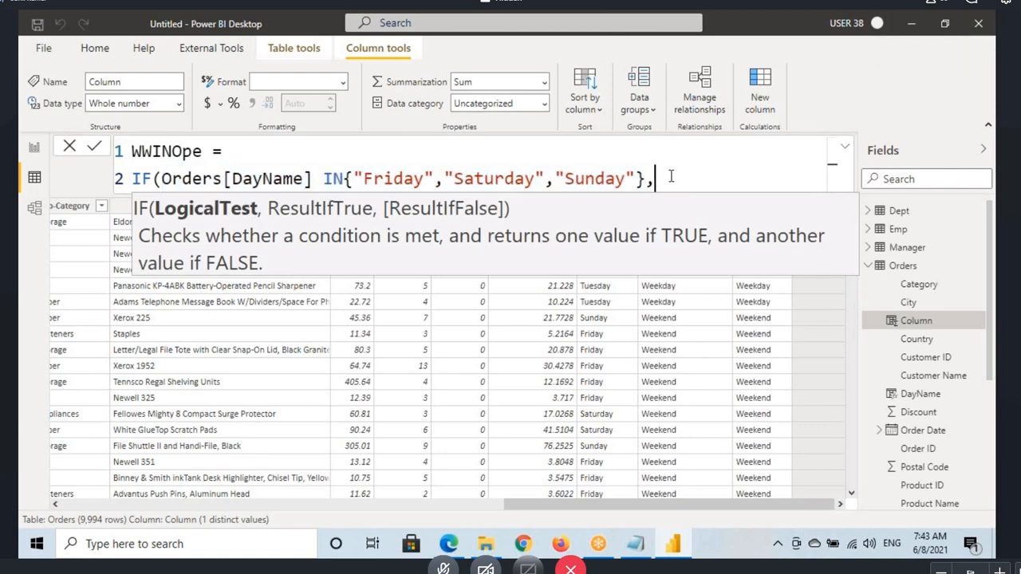
pyautogui.write('"')
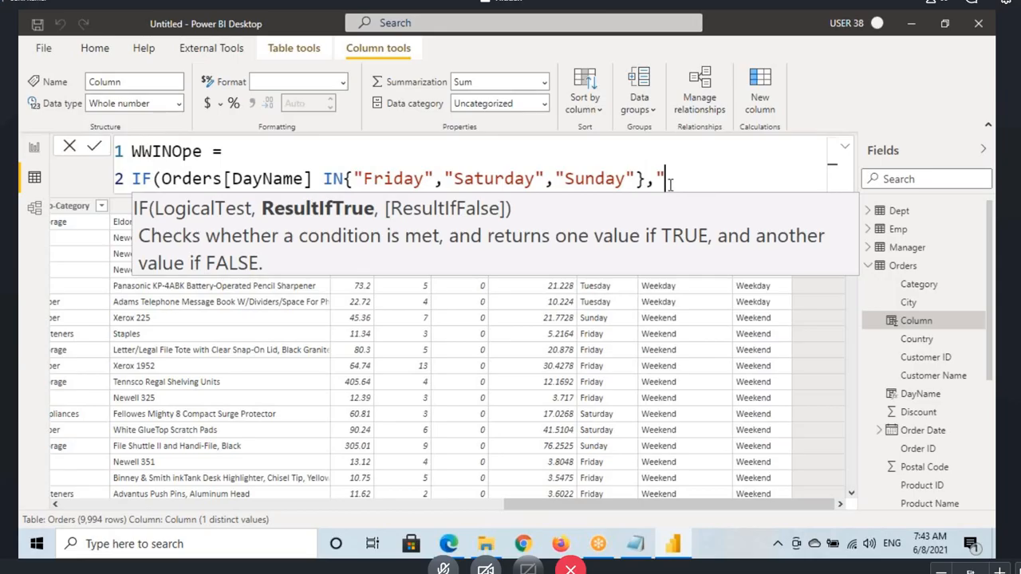
pyautogui.write('Weekend')
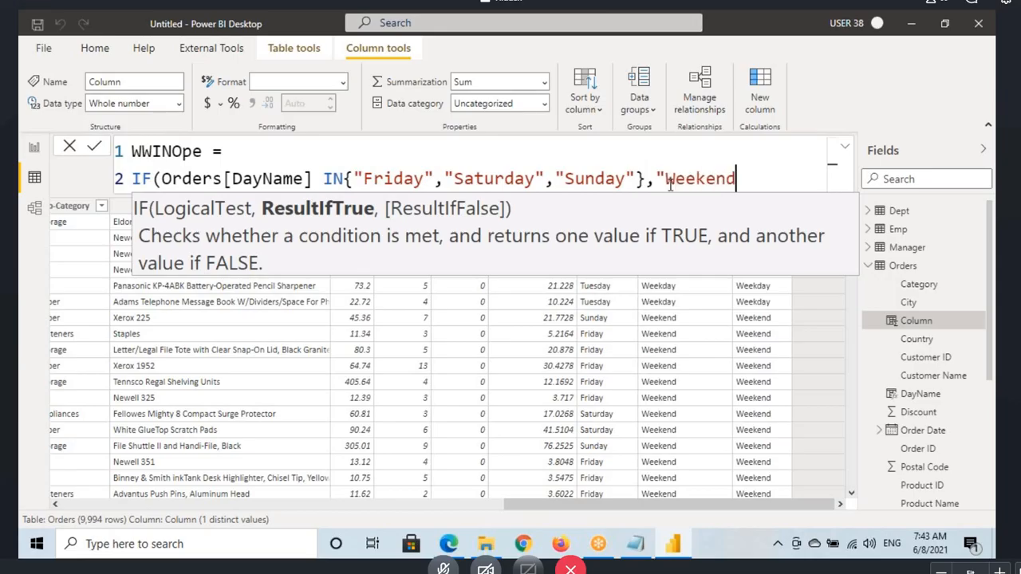
pyautogui.write('","Wee')
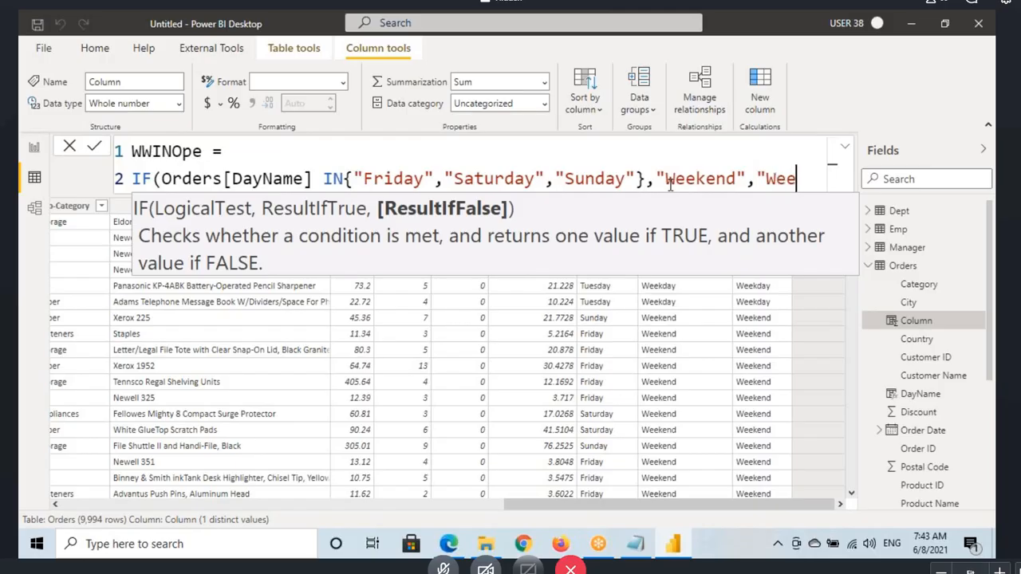
pyautogui.write('kday"')
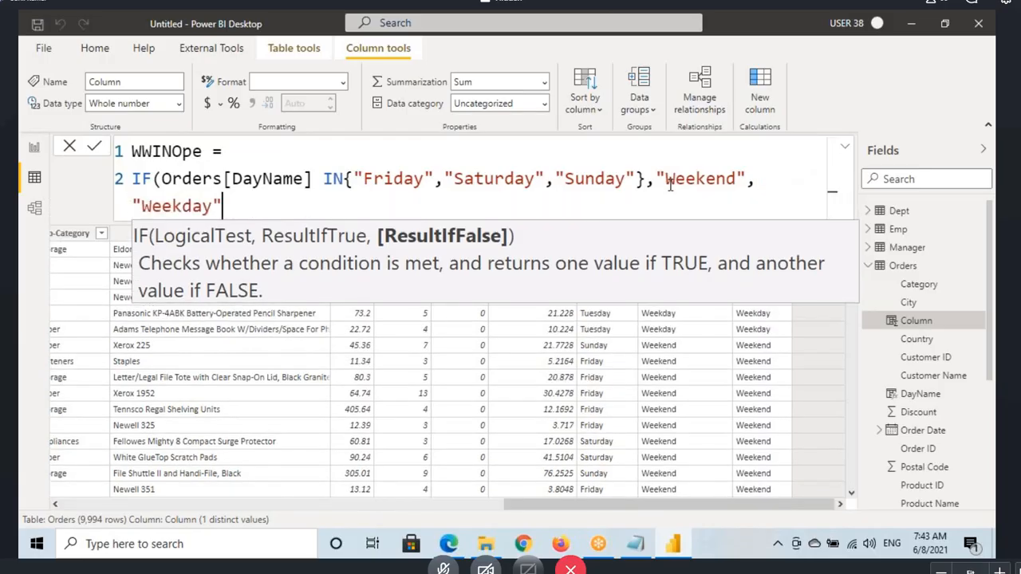
pyautogui.write(')')
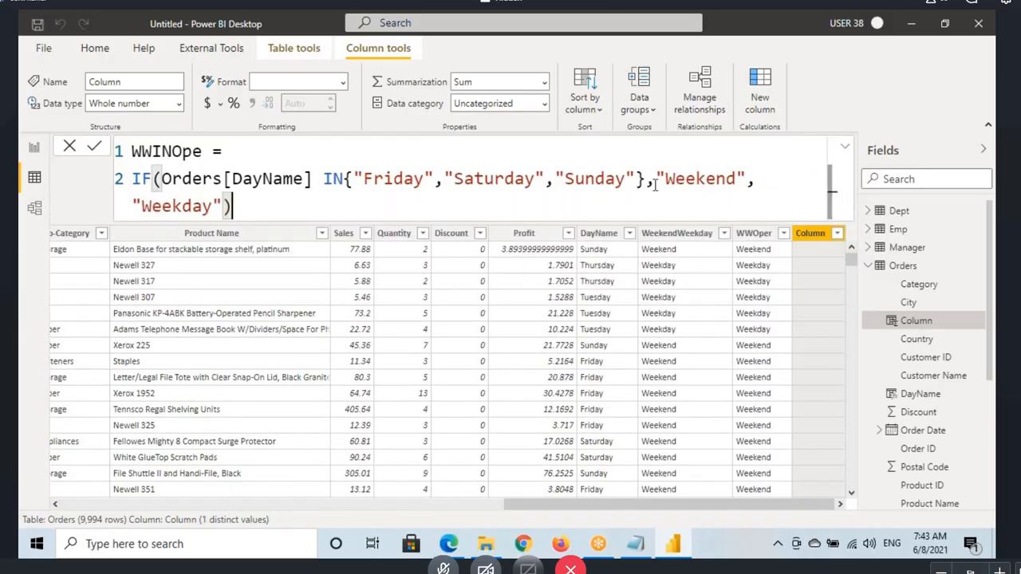
pyautogui.press('Return')
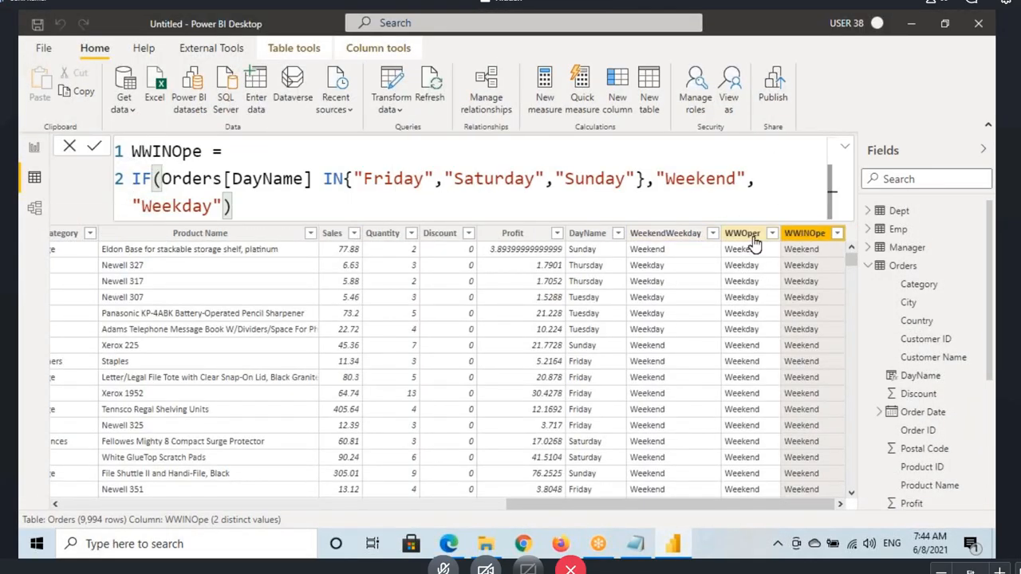
# Step: Compare the new WWINOpe column with the WWOper column in the Orders table, keeping the WWINOpe formula in view
pyautogui.click(726, 235)
pyautogui.moveTo(189, 336); pyautogui.dragTo(131, 152)
pyautogui.click(807, 397)
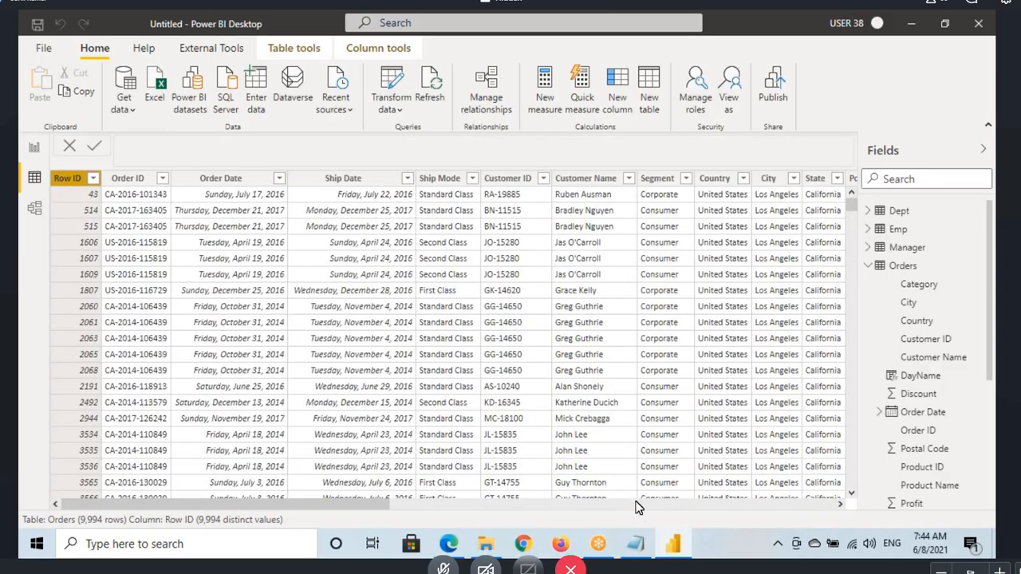
pyautogui.moveTo(384, 506); pyautogui.dragTo(834, 506)
pyautogui.click(808, 180)
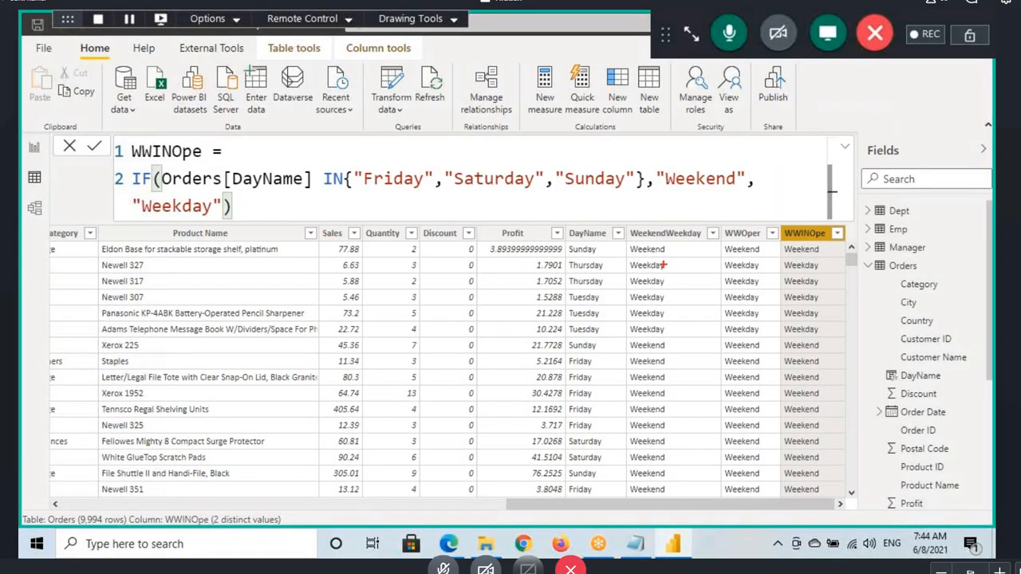
# Step: Mark up on screen how Orders[DayName] is checked against Friday, Saturday and Sunday in the IN list, and clear the markings
pyautogui.moveTo(561, 244); pyautogui.dragTo(613, 259)
pyautogui.moveTo(171, 189); pyautogui.dragTo(297, 188)
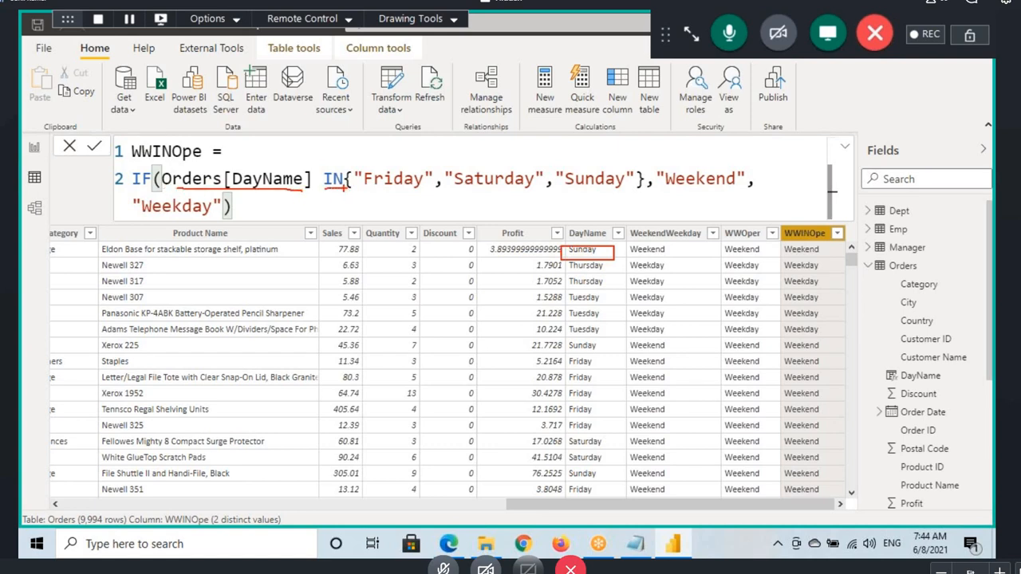
pyautogui.moveTo(188, 190)
pyautogui.mouseDown()
pyautogui.moveTo(282, 191)
pyautogui.moveTo(386, 160)
pyautogui.mouseUp()
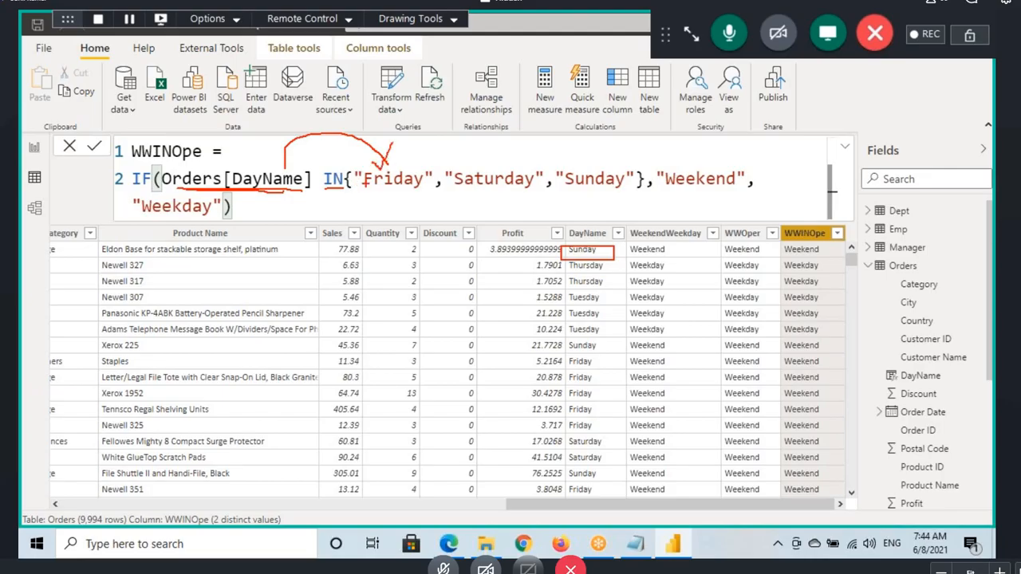
pyautogui.moveTo(452, 118); pyautogui.dragTo(431, 154)
pyautogui.moveTo(273, 191)
pyautogui.mouseDown()
pyautogui.moveTo(263, 212)
pyautogui.moveTo(479, 189)
pyautogui.moveTo(485, 201)
pyautogui.mouseUp()
pyautogui.moveTo(506, 140)
pyautogui.mouseDown()
pyautogui.moveTo(514, 147)
pyautogui.moveTo(518, 121)
pyautogui.mouseUp()
pyautogui.moveTo(252, 195)
pyautogui.mouseDown()
pyautogui.moveTo(447, 309)
pyautogui.moveTo(601, 204)
pyautogui.moveTo(590, 213)
pyautogui.mouseUp()
pyautogui.moveTo(600, 192); pyautogui.dragTo(616, 213)
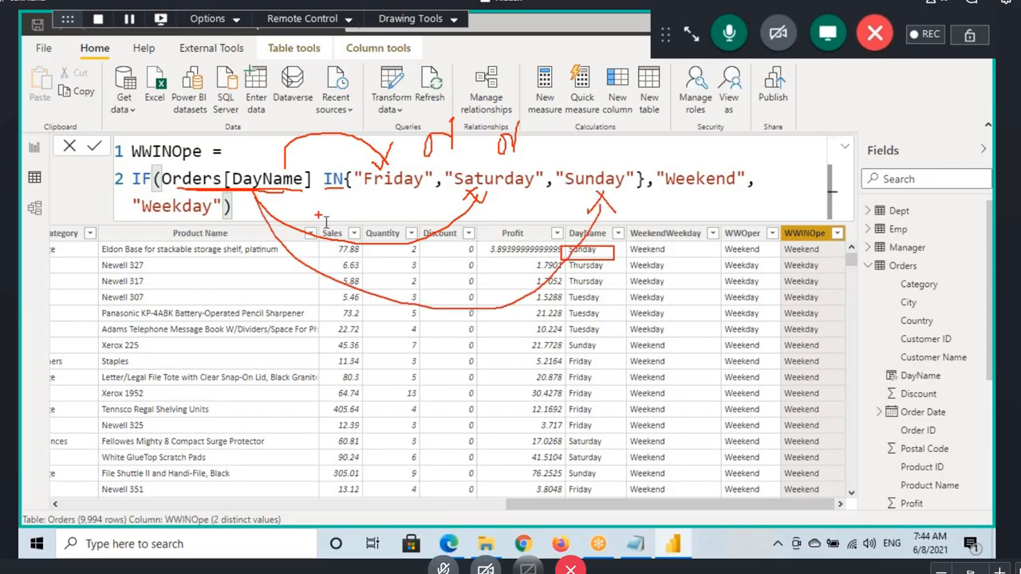
pyautogui.press('Escape')
pyautogui.hotkey('ctrl', '2')
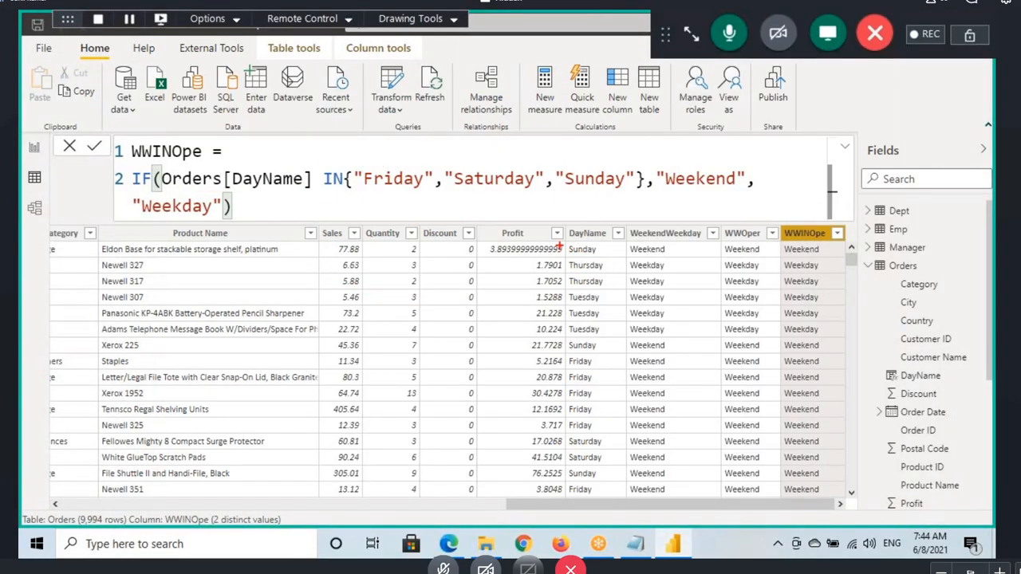
# Step: Trace the first row's Sunday value through the IN list to the "Weekend" result with on-screen markings
pyautogui.moveTo(560, 245); pyautogui.dragTo(619, 257)
pyautogui.moveTo(369, 188); pyautogui.dragTo(638, 193)
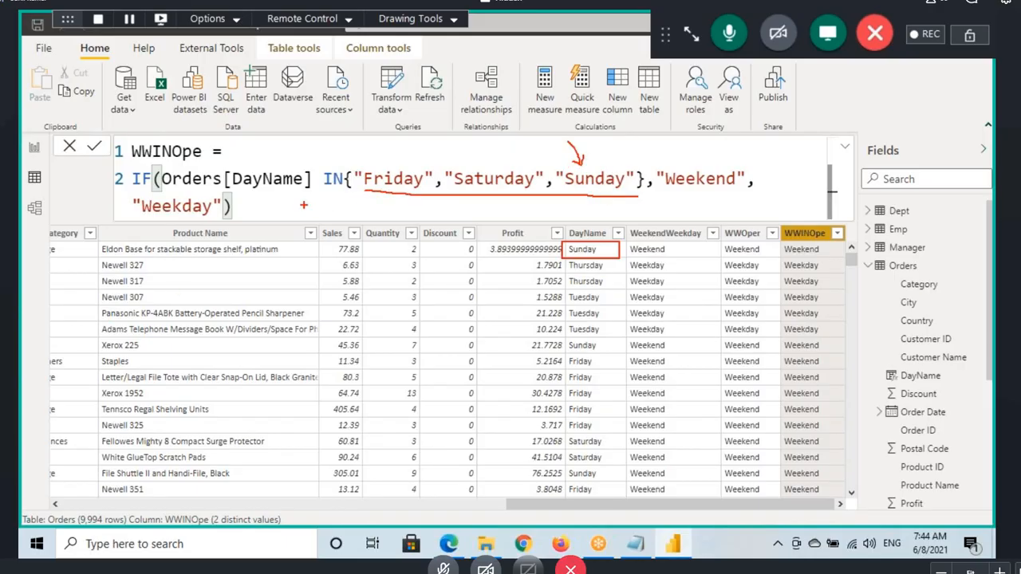
pyautogui.moveTo(234, 191); pyautogui.dragTo(514, 192)
pyautogui.moveTo(437, 148); pyautogui.dragTo(437, 161)
pyautogui.moveTo(422, 146); pyautogui.dragTo(459, 137)
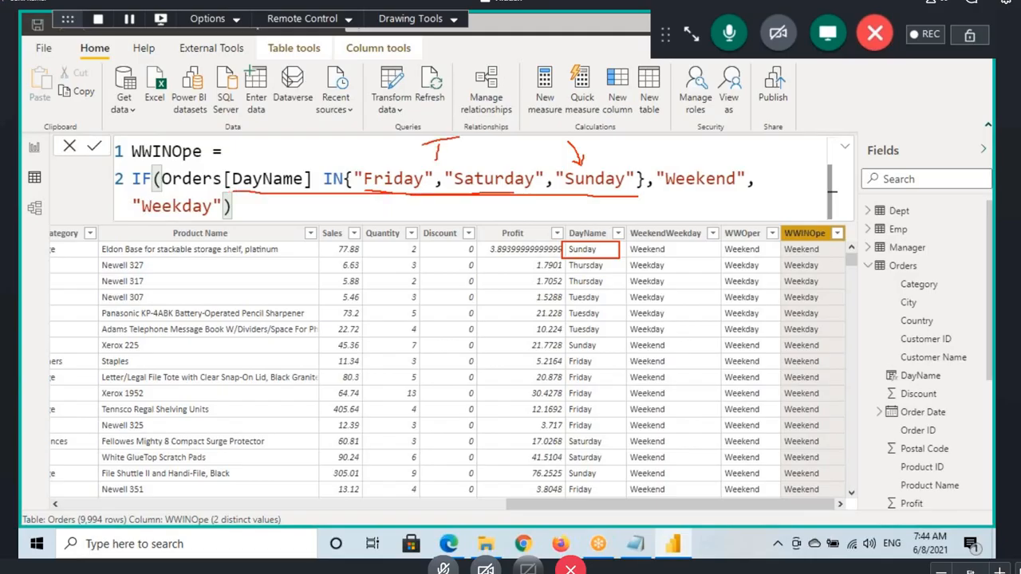
pyautogui.moveTo(459, 182)
pyautogui.mouseDown()
pyautogui.moveTo(567, 225)
pyautogui.moveTo(664, 167)
pyautogui.moveTo(657, 193)
pyautogui.moveTo(750, 194)
pyautogui.mouseUp()
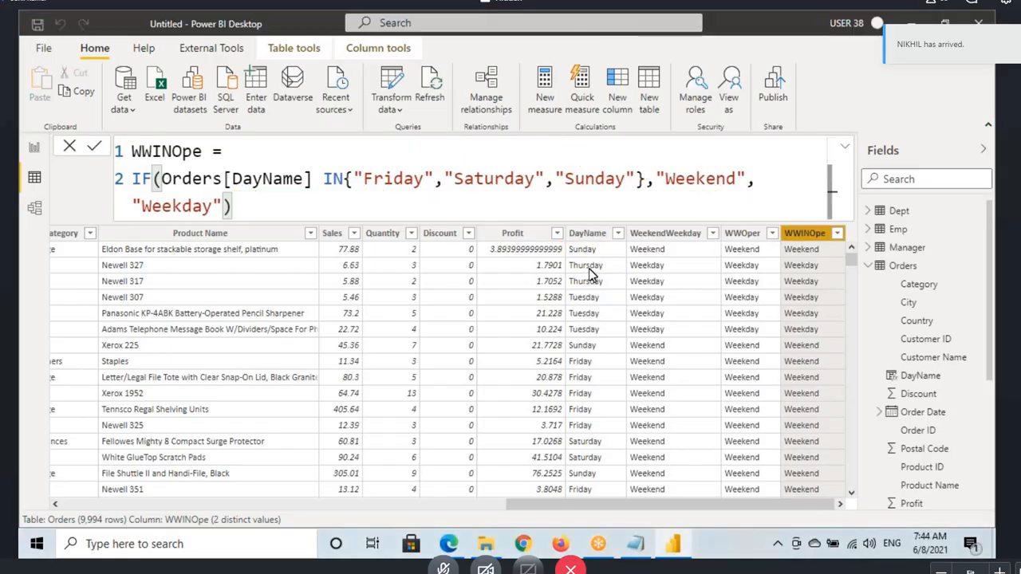
# Step: Trace the second row's Thursday value through the IN list to the "Weekday" result, and clear the markings
pyautogui.moveTo(561, 259); pyautogui.dragTo(615, 271)
pyautogui.moveTo(375, 188); pyautogui.dragTo(627, 188)
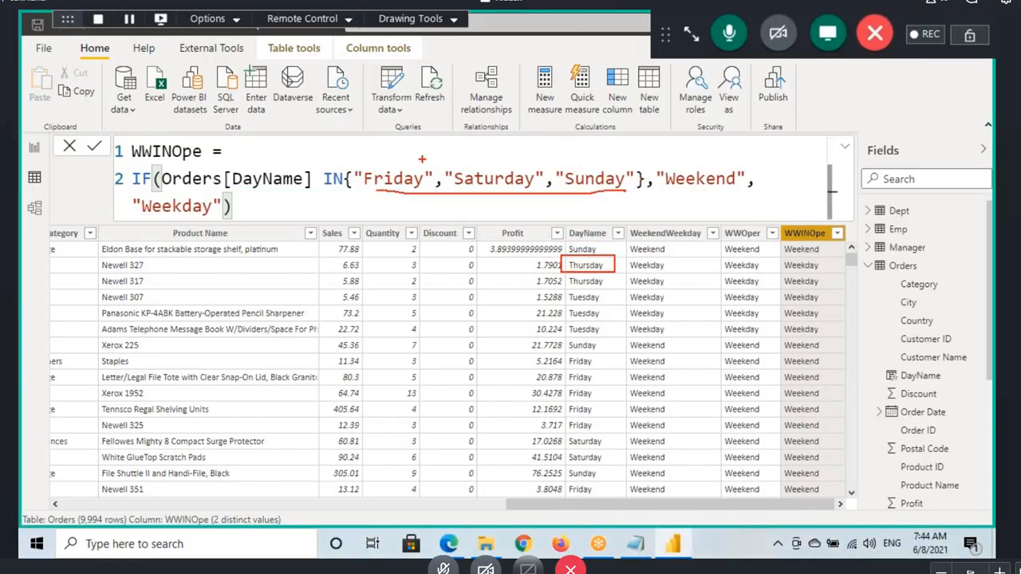
pyautogui.moveTo(287, 147)
pyautogui.mouseDown()
pyautogui.moveTo(287, 174)
pyautogui.moveTo(309, 156)
pyautogui.moveTo(536, 107)
pyautogui.moveTo(169, 225)
pyautogui.mouseUp()
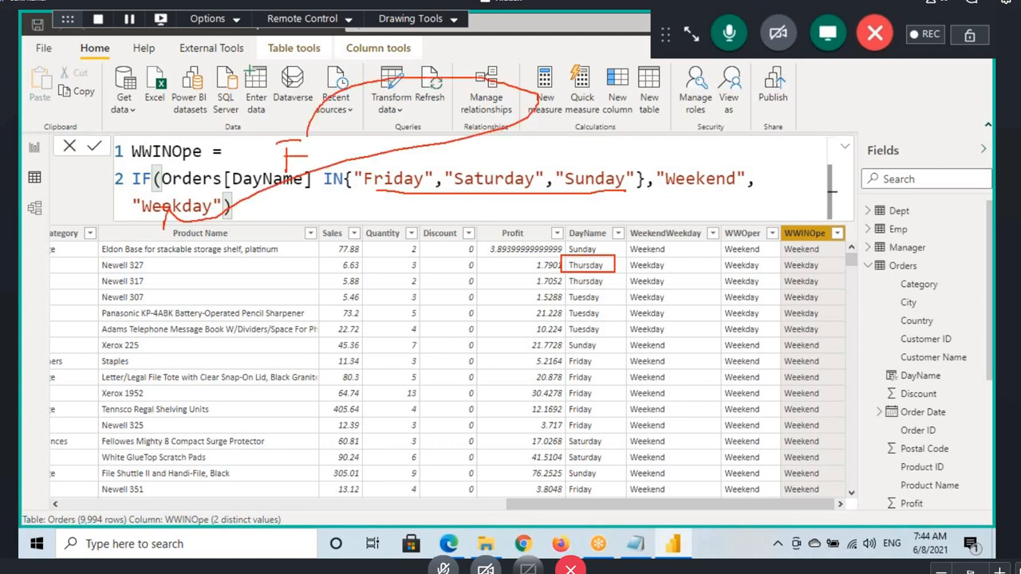
pyautogui.moveTo(780, 276); pyautogui.dragTo(823, 276)
pyautogui.press('Escape')
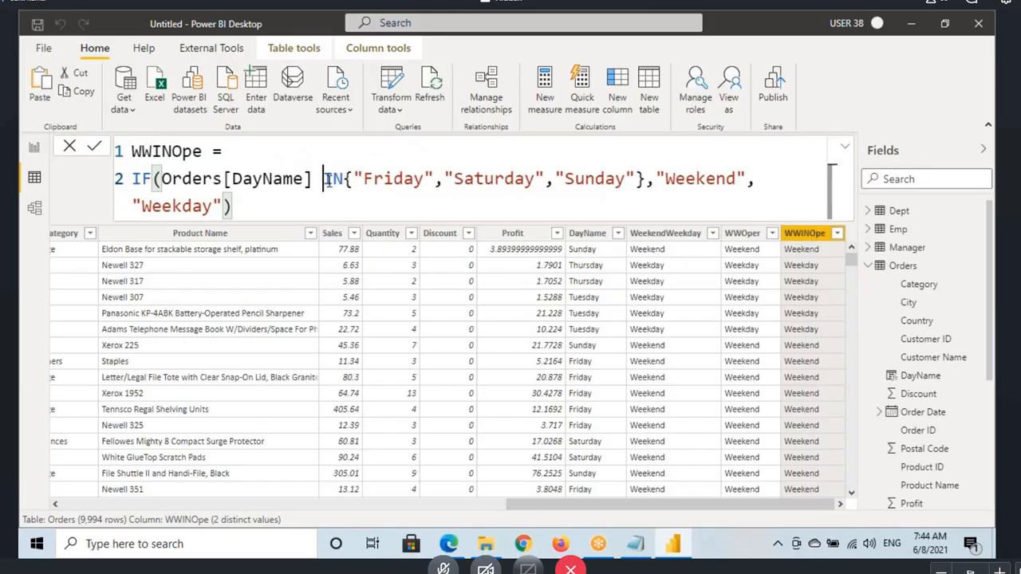
# Step: Review the WWINOpe formula by highlighting its IN clause and matching DayName with Friday, Saturday and Sunday in turn
pyautogui.moveTo(325, 180); pyautogui.dragTo(644, 182)
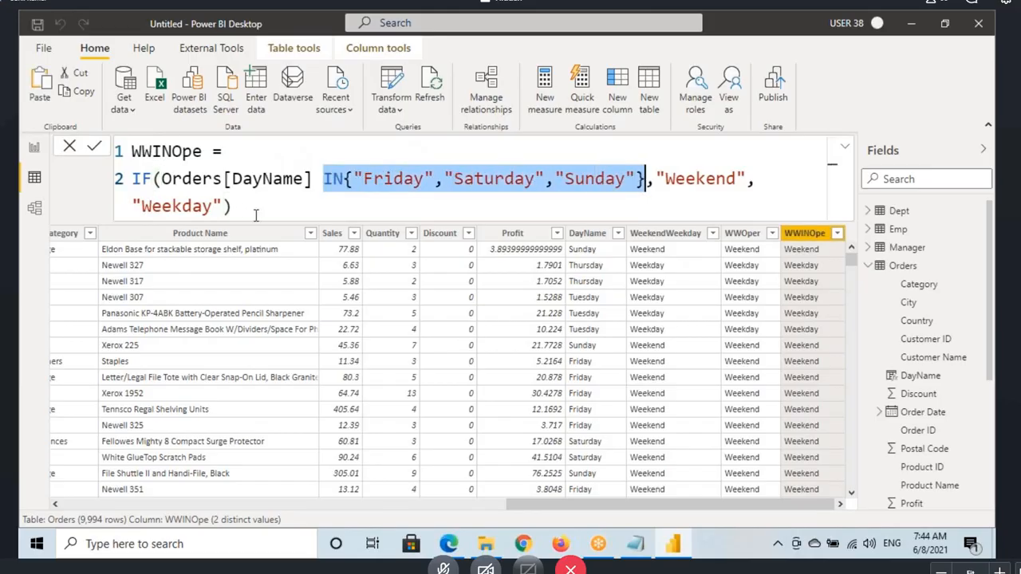
pyautogui.moveTo(253, 209); pyautogui.dragTo(137, 150)
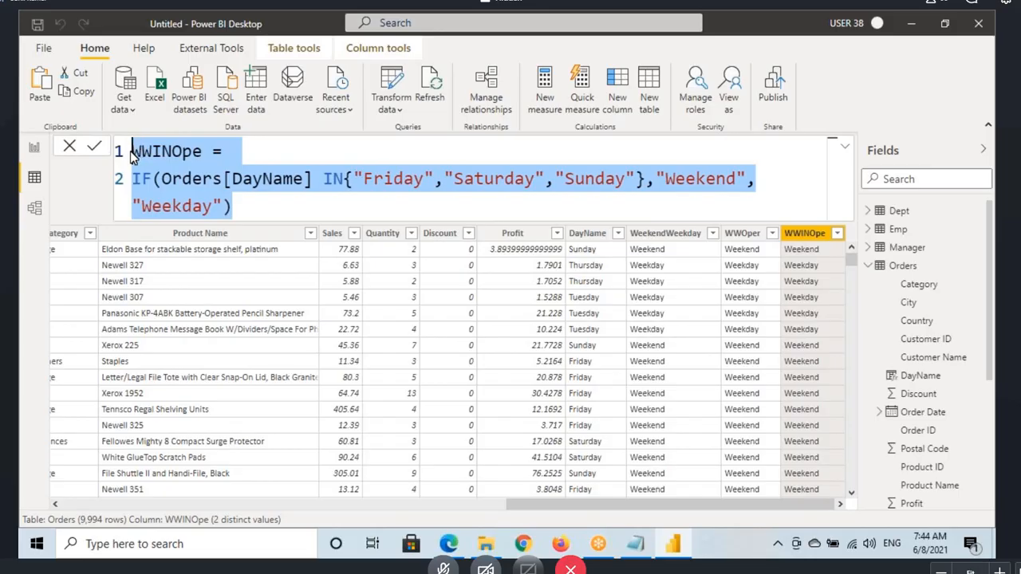
pyautogui.click(369, 184)
pyautogui.press('Left')
pyautogui.press('Left')
pyautogui.press('Left')
pyautogui.press('Left')
pyautogui.press('Left')
pyautogui.press('Left')
pyautogui.press('Left')
pyautogui.press('Left')
pyautogui.press('Left')
pyautogui.press('Left')
pyautogui.press('Left')
pyautogui.press('Left')
pyautogui.press('Left')
pyautogui.press('Left')
pyautogui.press('Left')
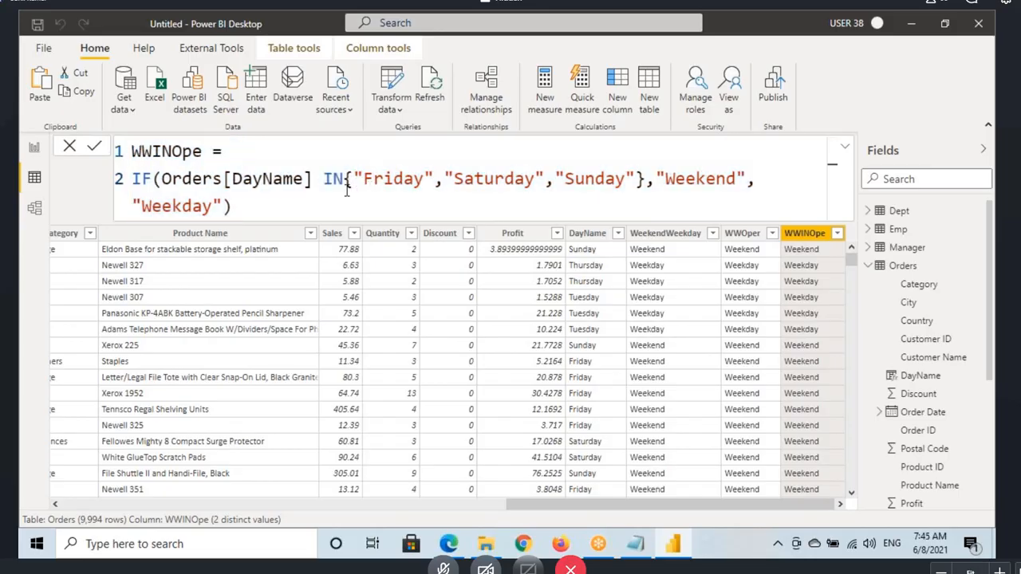
pyautogui.click(374, 183)
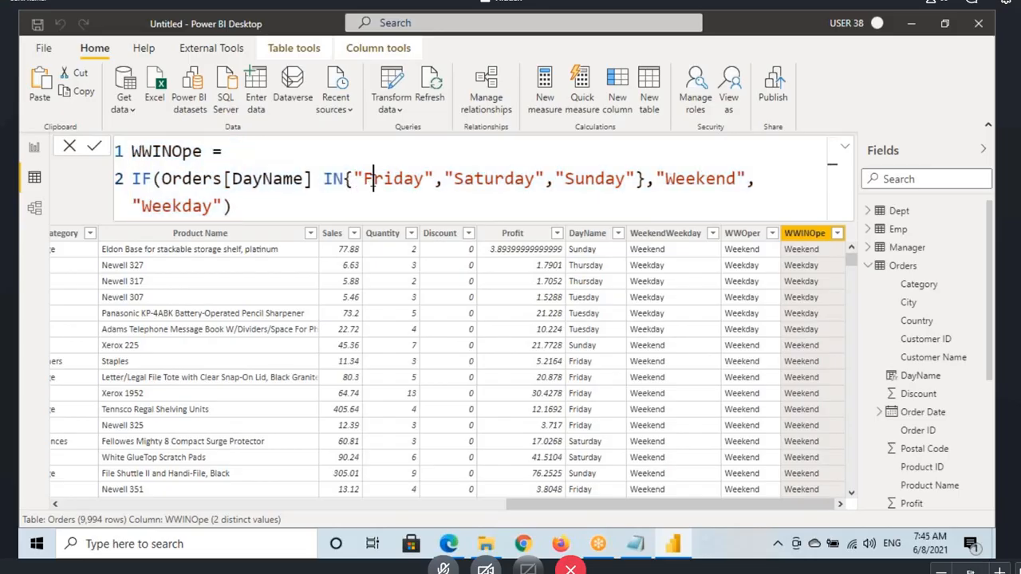
pyautogui.click(273, 183)
pyautogui.click(266, 184)
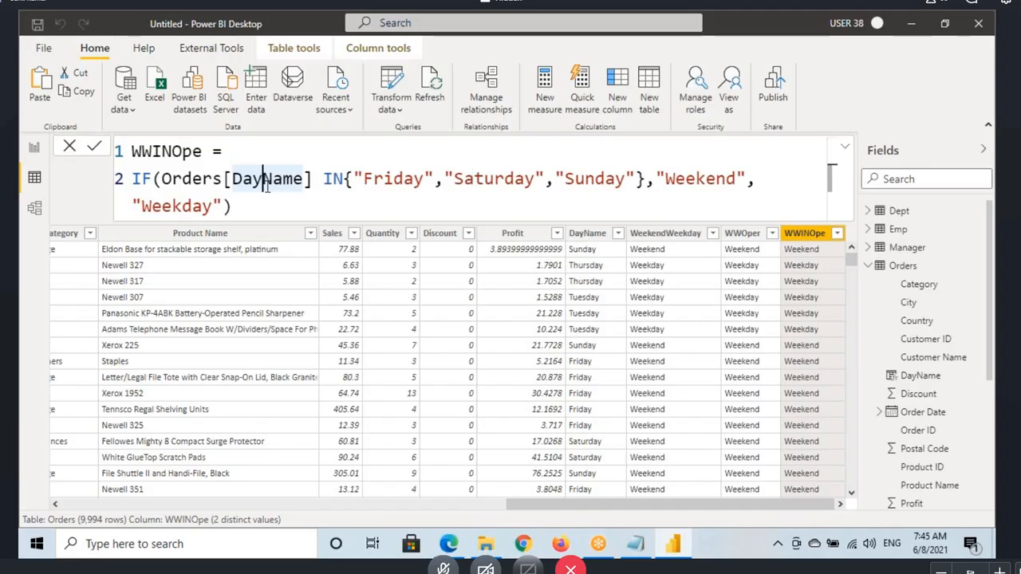
pyautogui.click(391, 183)
pyautogui.click(257, 184)
pyautogui.click(485, 180)
pyautogui.click(265, 182)
pyautogui.click(595, 180)
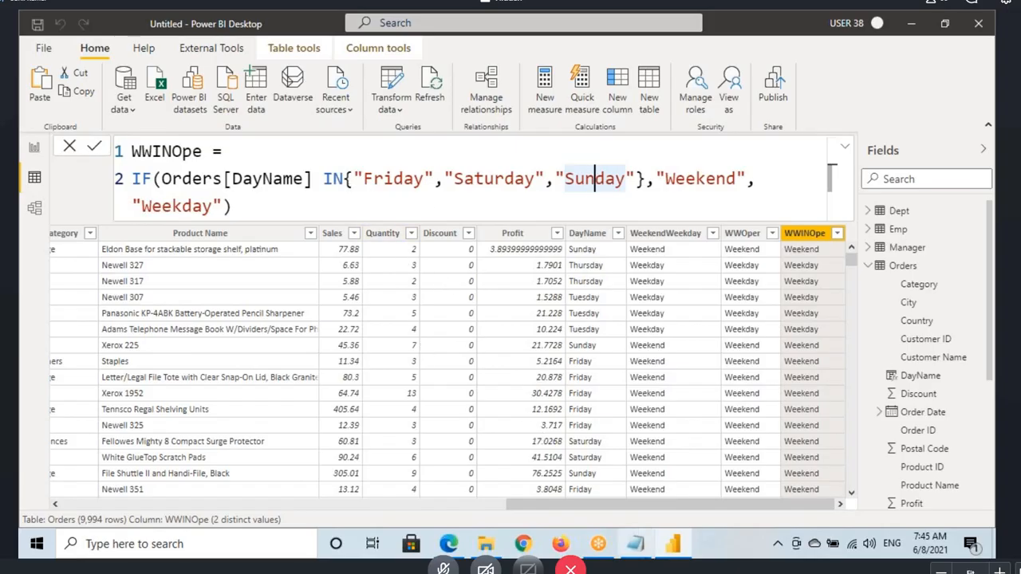
# Step: Switch to the Notepad notes and highlight the AND && section below the IN examples, including its RvsdSal and RSal formulas
pyautogui.click(639, 552)
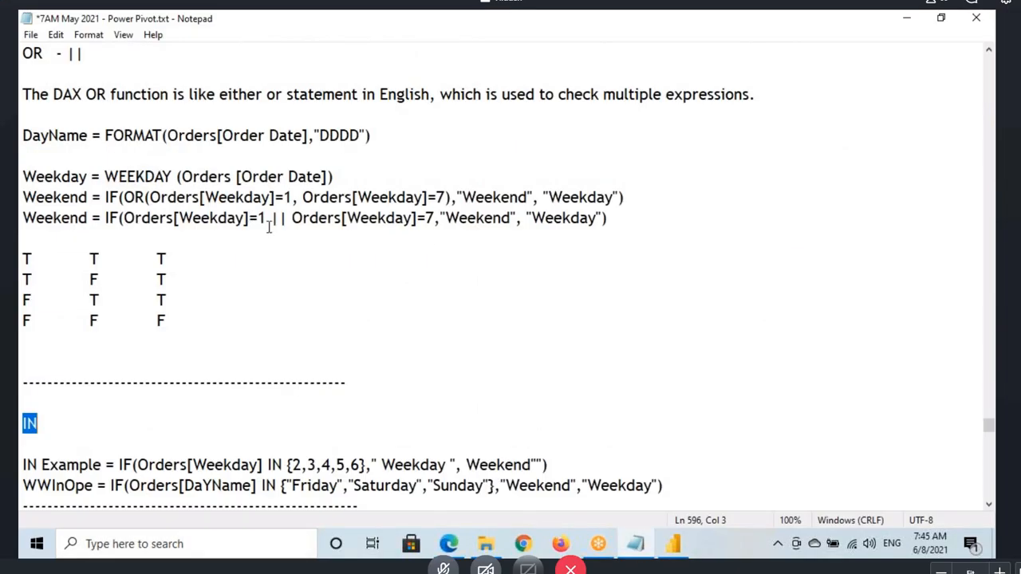
pyautogui.scroll(-3, 297, 358)
pyautogui.click(35, 240)
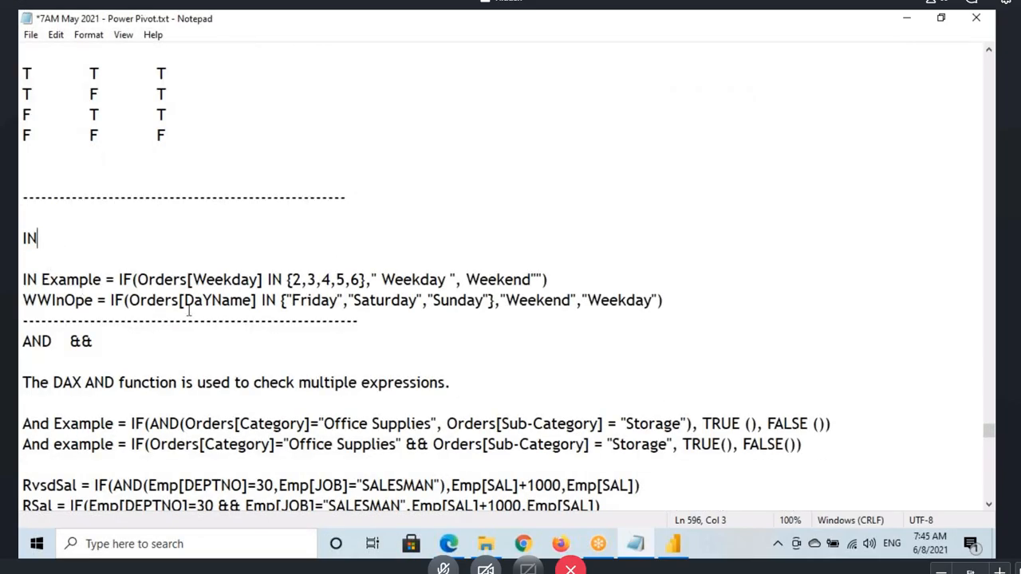
pyautogui.scroll(-2, 239, 333)
pyautogui.moveTo(21, 219); pyautogui.dragTo(662, 383)
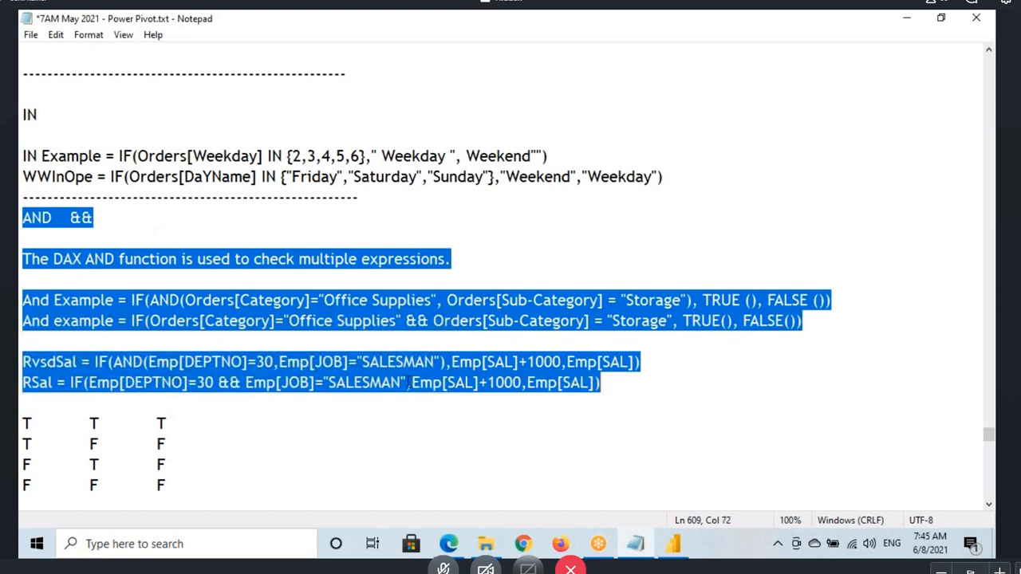
# Step: Review the AND && section of the Notepad notes, highlight its AND heading, and save the notes file
pyautogui.scroll(-1, 404, 384)
pyautogui.scroll(-1, 403, 384)
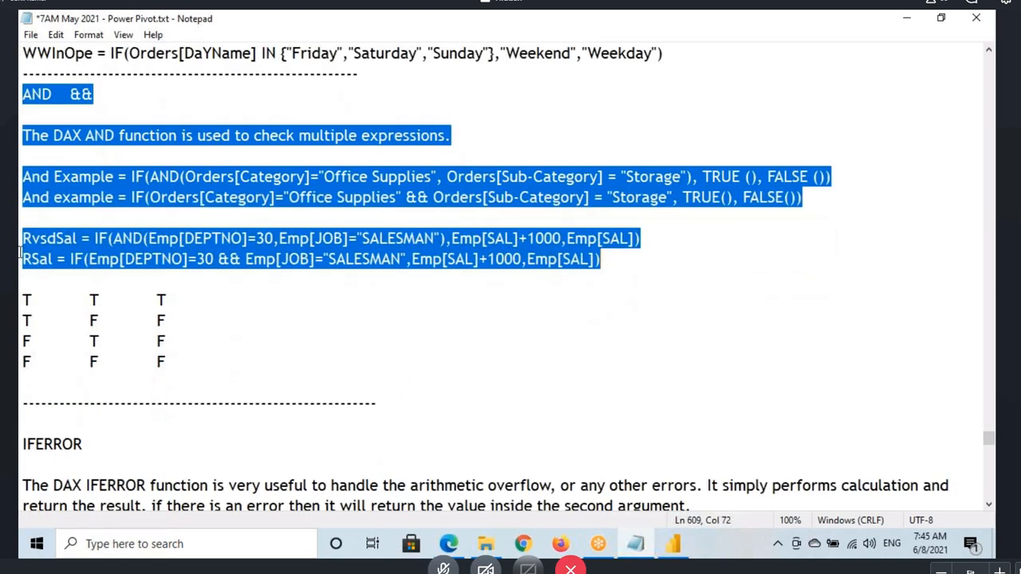
pyautogui.moveTo(23, 95)
pyautogui.mouseDown()
pyautogui.moveTo(94, 95)
pyautogui.moveTo(21, 96)
pyautogui.mouseUp()
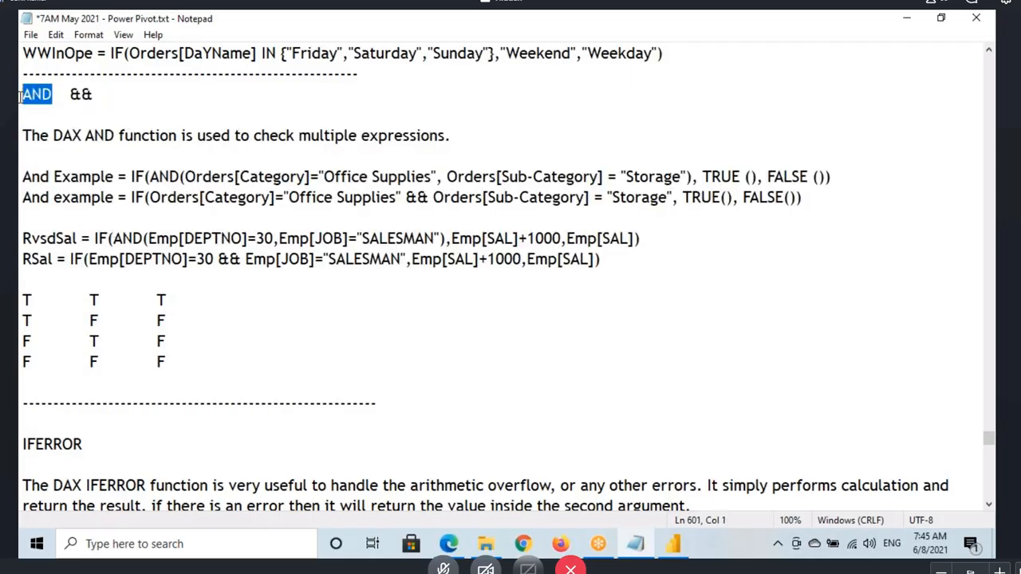
pyautogui.click(111, 99)
pyautogui.hotkey('ctrl', 's')
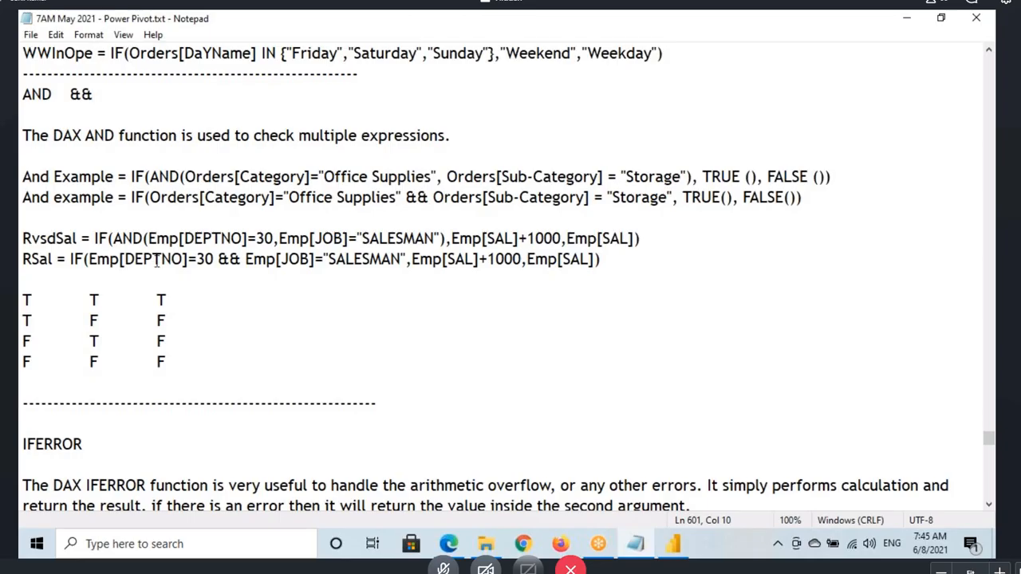
pyautogui.scroll(2, 157, 263)
pyautogui.click(42, 218)
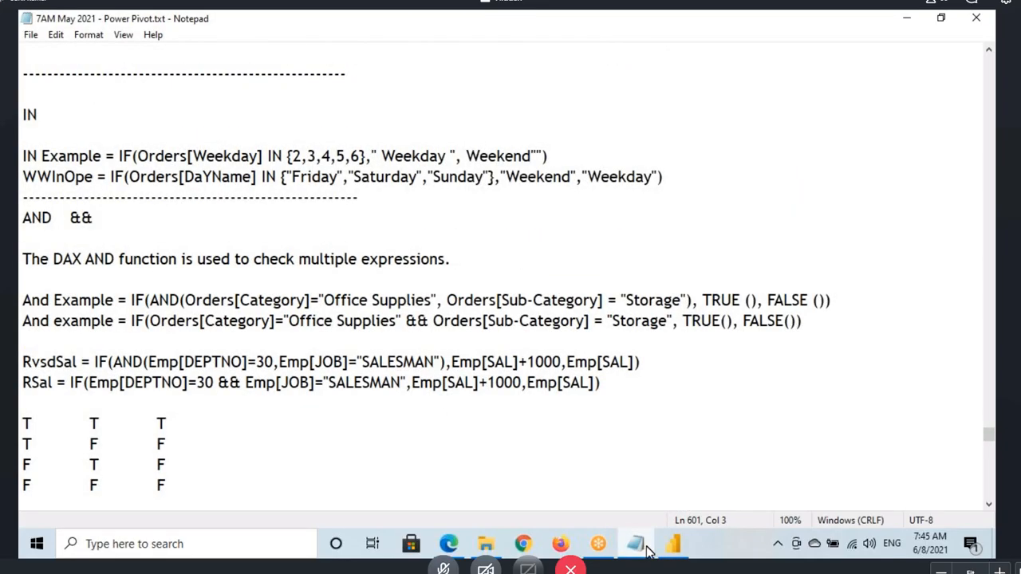
# Step: Switch to Power BI Desktop, show the Emp table, and select its DEPTNO column
pyautogui.click(673, 545)
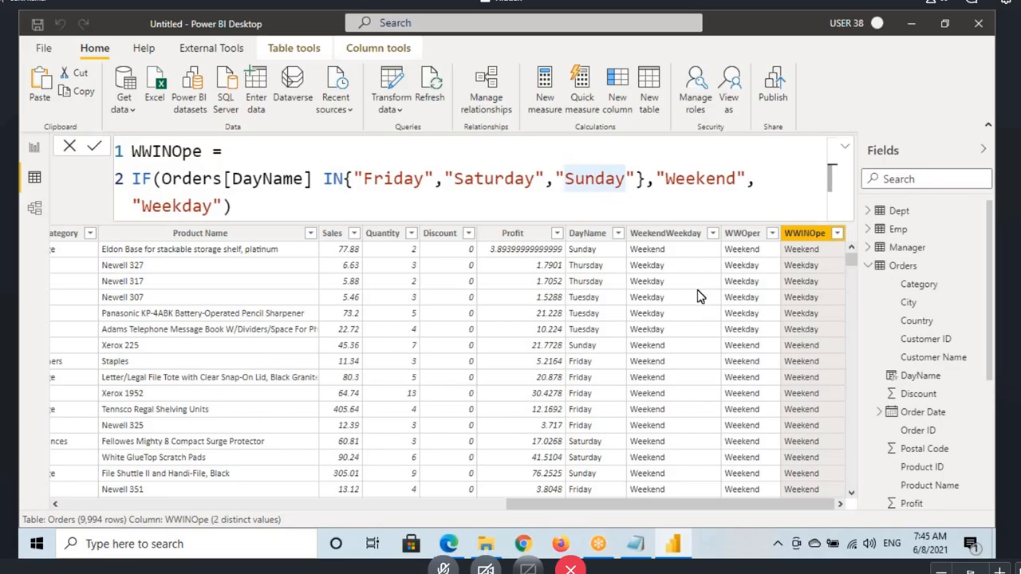
pyautogui.click(897, 231)
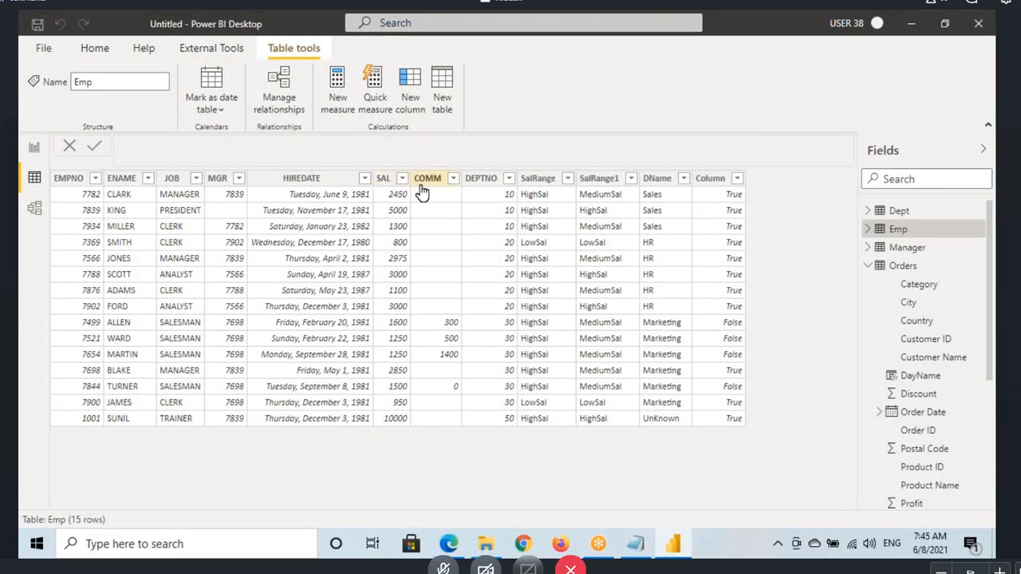
pyautogui.click(476, 197)
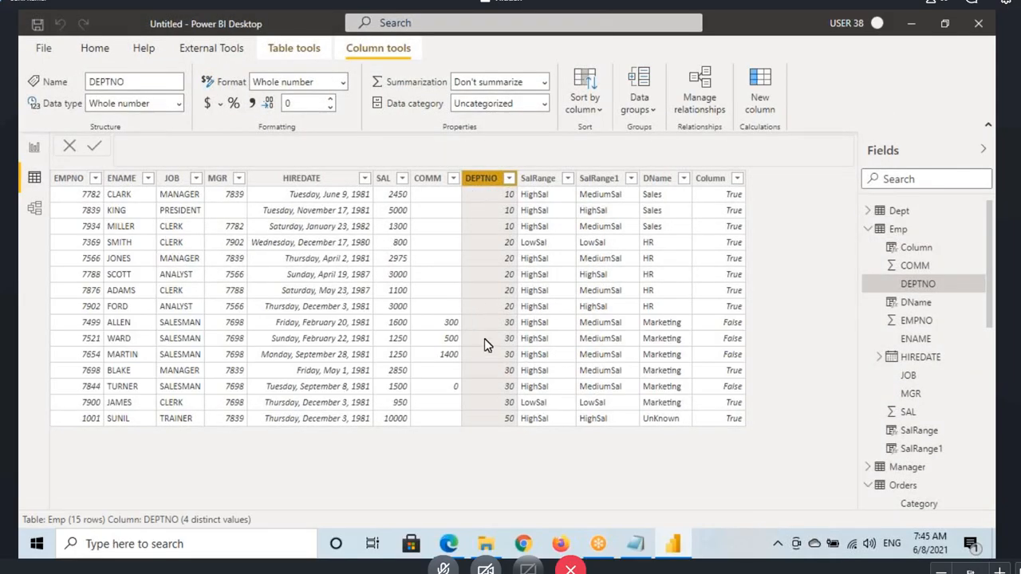
# Step: Box the DEPTNO 30 values and the SALESMAN entries in the JOB column with on-screen markings
pyautogui.hotkey('ctrl', 'shift', 'd')
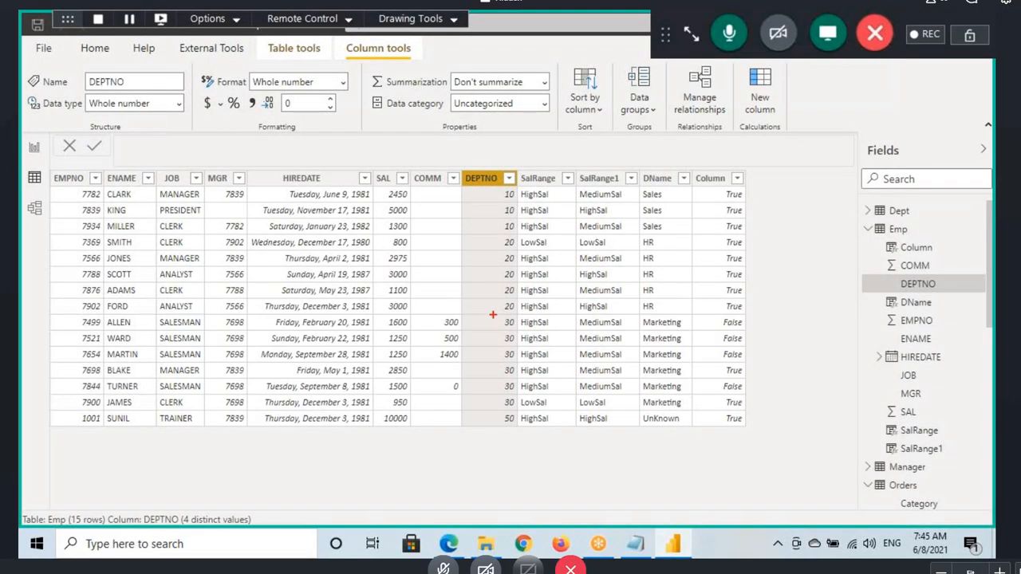
pyautogui.moveTo(493, 315); pyautogui.dragTo(520, 396)
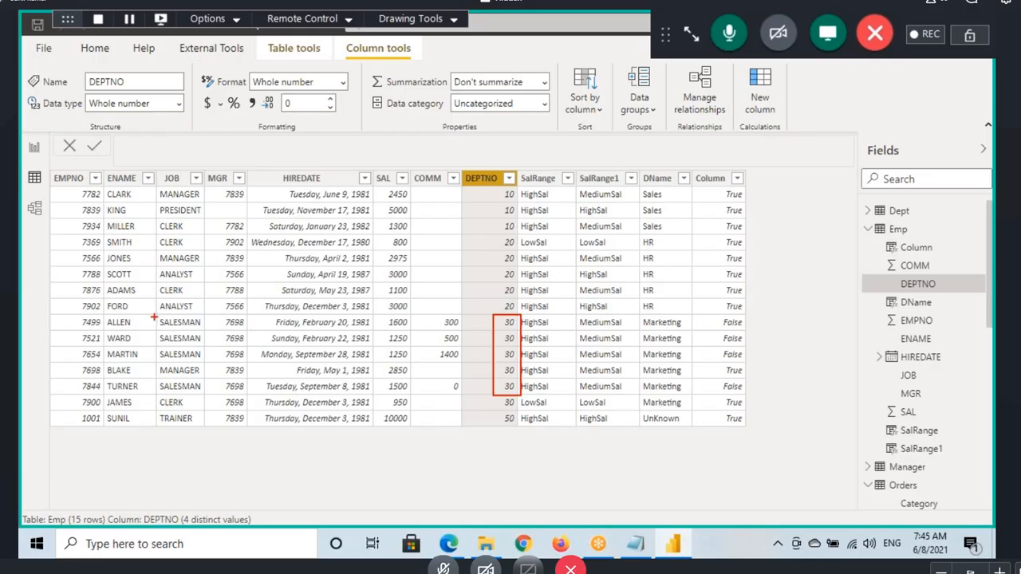
pyautogui.moveTo(154, 317); pyautogui.dragTo(214, 362)
pyautogui.moveTo(157, 380); pyautogui.dragTo(226, 394)
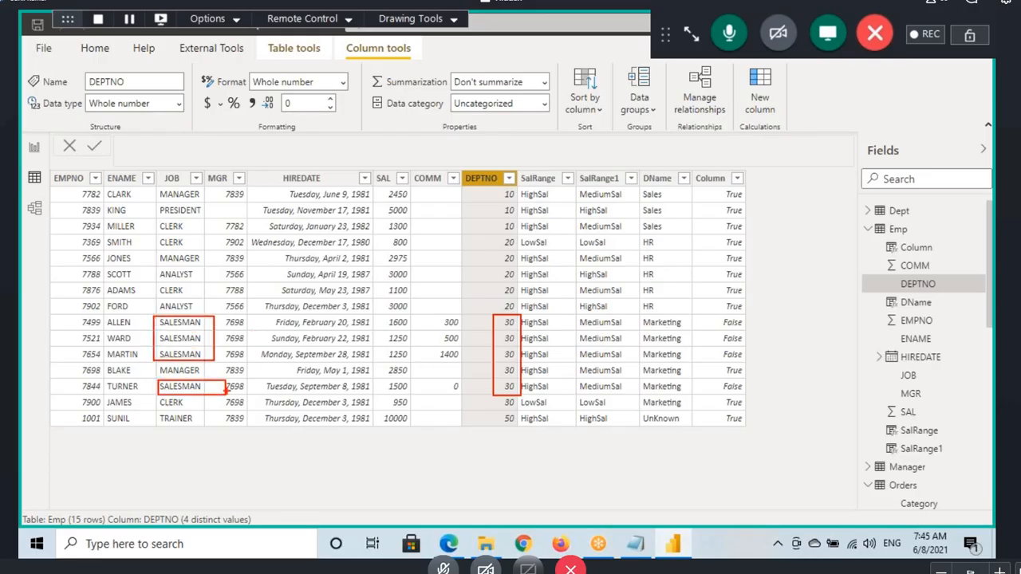
# Step: Sketch an RSal column beside the table, link DEPTNO 30 to SALESMAN with an arrow, write 1000 beside those rows, and clear the markings
pyautogui.moveTo(766, 168)
pyautogui.mouseDown()
pyautogui.moveTo(768, 192)
pyautogui.moveTo(821, 203)
pyautogui.mouseUp()
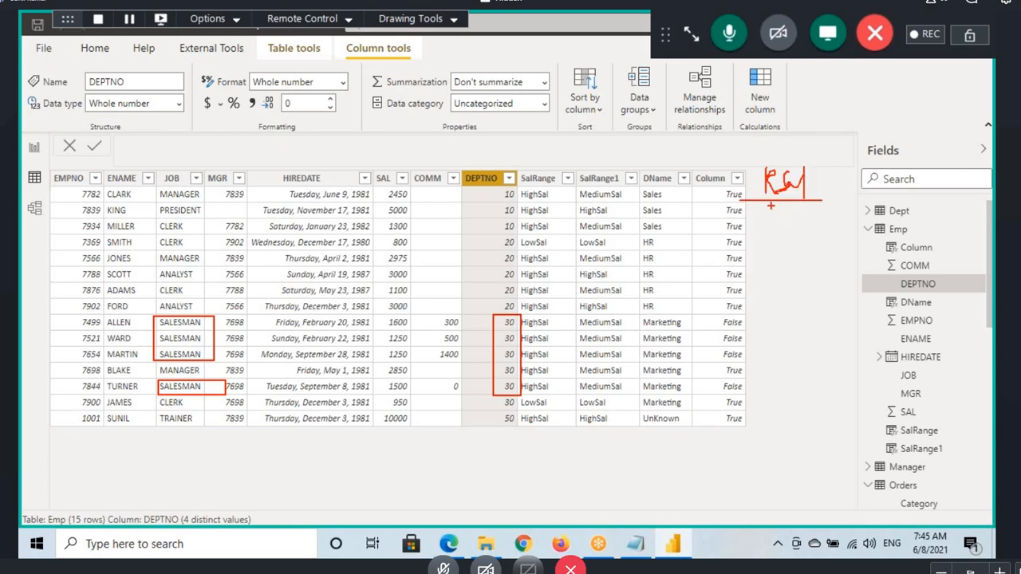
pyautogui.moveTo(495, 335)
pyautogui.mouseDown()
pyautogui.moveTo(298, 290)
pyautogui.moveTo(211, 327)
pyautogui.moveTo(295, 347)
pyautogui.mouseUp()
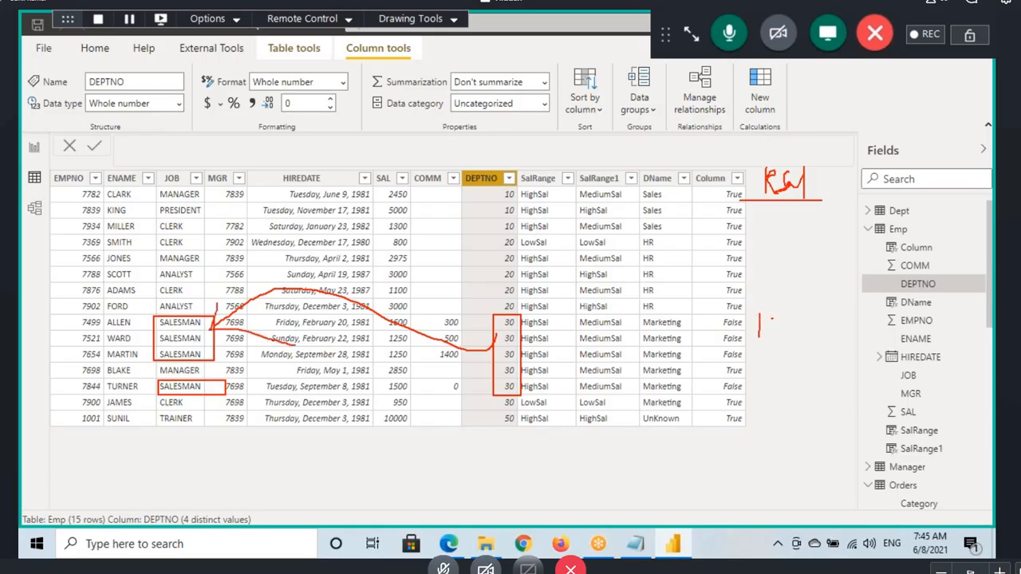
pyautogui.moveTo(772, 319); pyautogui.dragTo(799, 313)
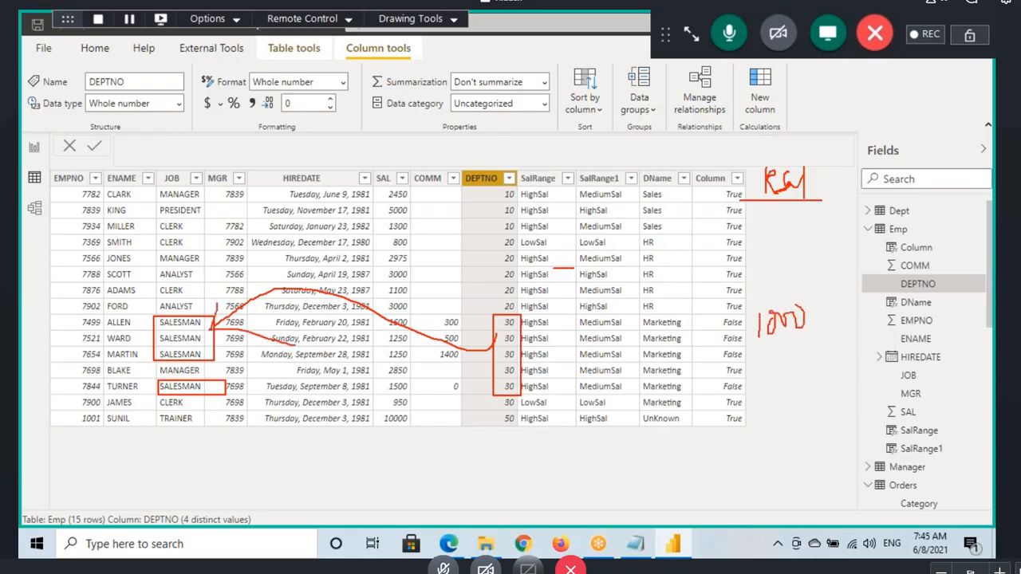
pyautogui.moveTo(552, 270); pyautogui.dragTo(794, 257)
pyautogui.moveTo(759, 240)
pyautogui.mouseDown()
pyautogui.moveTo(790, 256)
pyautogui.moveTo(756, 288)
pyautogui.mouseUp()
pyautogui.moveTo(785, 263)
pyautogui.mouseDown()
pyautogui.moveTo(796, 235)
pyautogui.moveTo(815, 283)
pyautogui.mouseUp()
pyautogui.moveTo(764, 284); pyautogui.dragTo(877, 257)
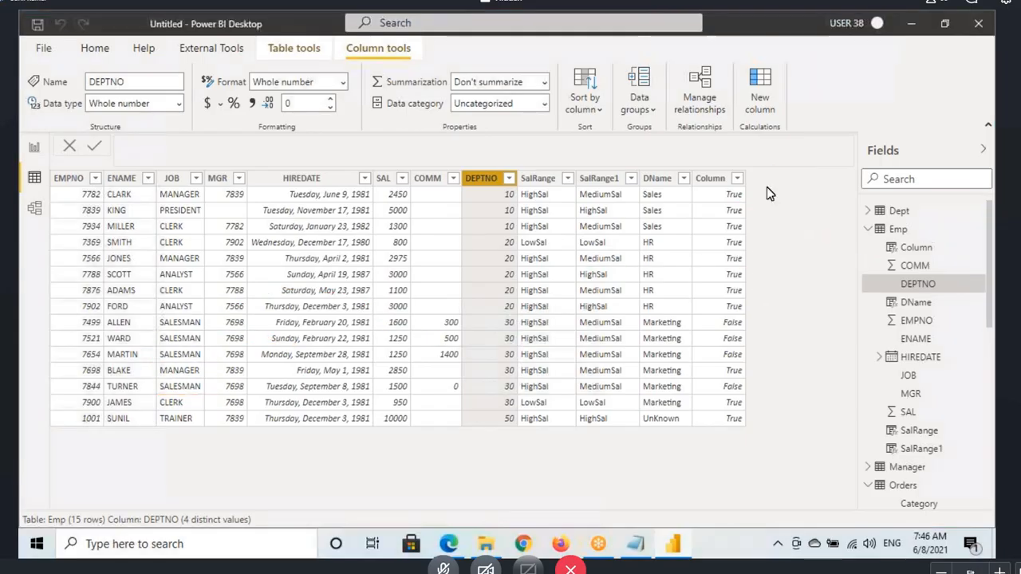
# Step: Add a calculated column to the Emp table and replace its default name with RSal in the formula
pyautogui.click(901, 229)
pyautogui.click(412, 86)
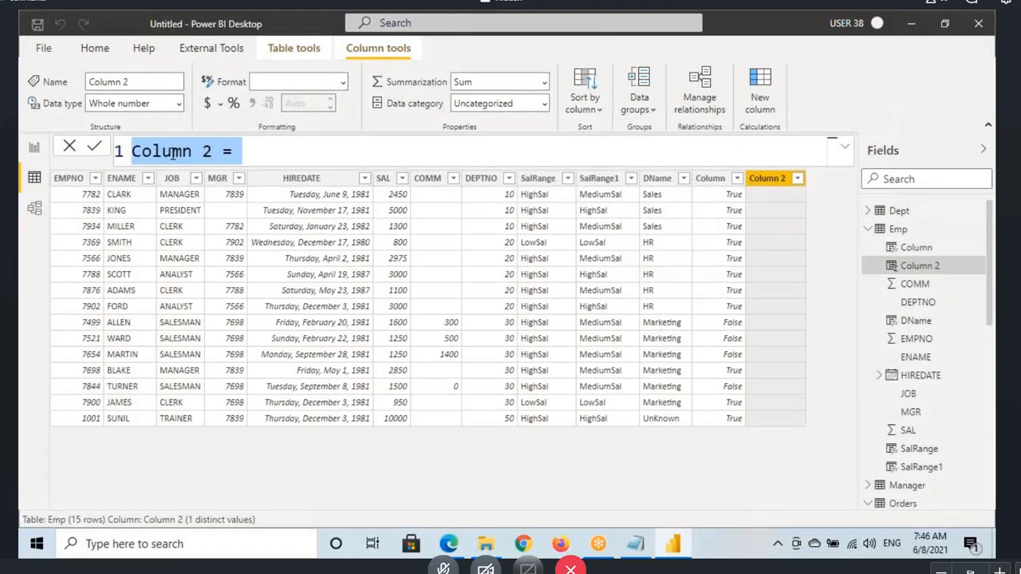
pyautogui.doubleClick(174, 153)
pyautogui.moveTo(212, 150); pyautogui.dragTo(169, 146)
pyautogui.write('RSal = IF(de')
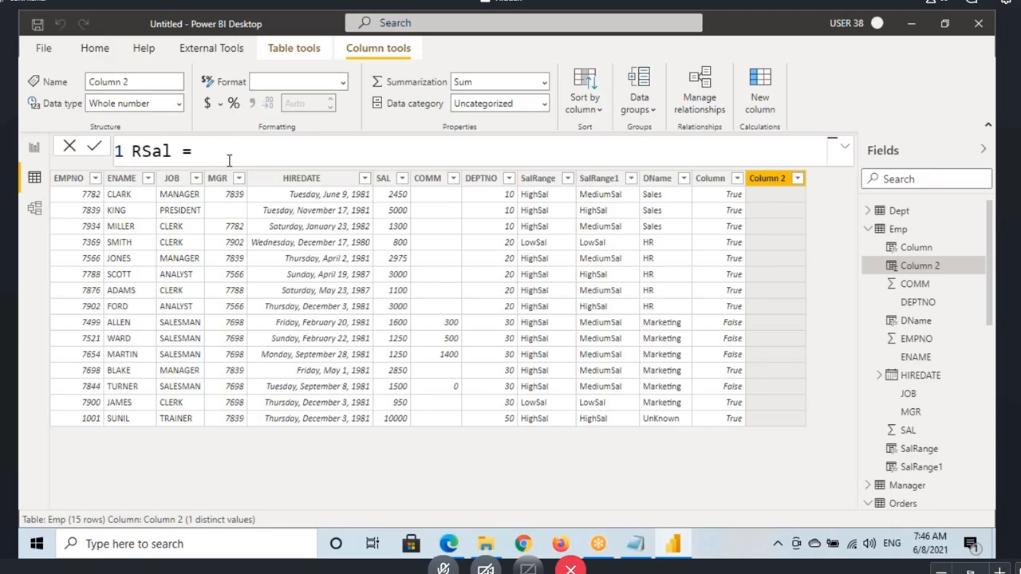
# Step: Start the RSal formula with an IF function that tests Emp[DEPTNO]=30
pyautogui.write('IF(')
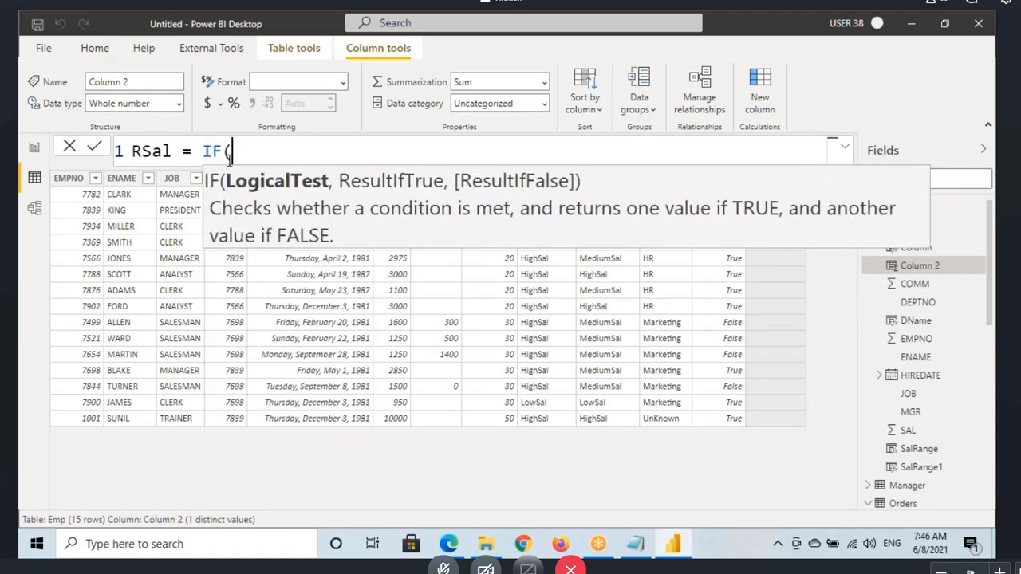
pyautogui.write('dep')
pyautogui.press('Tab')
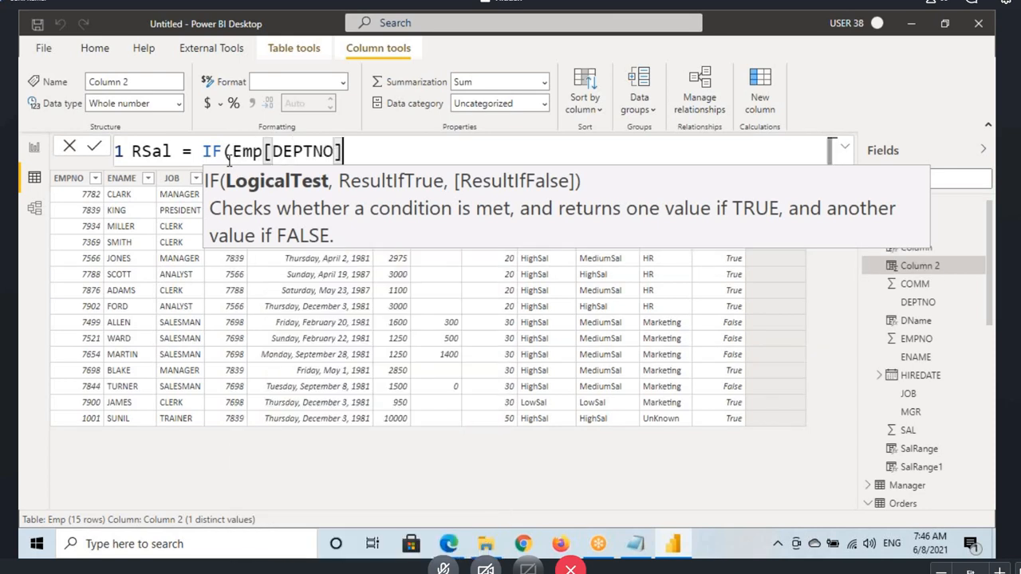
pyautogui.write('=30')
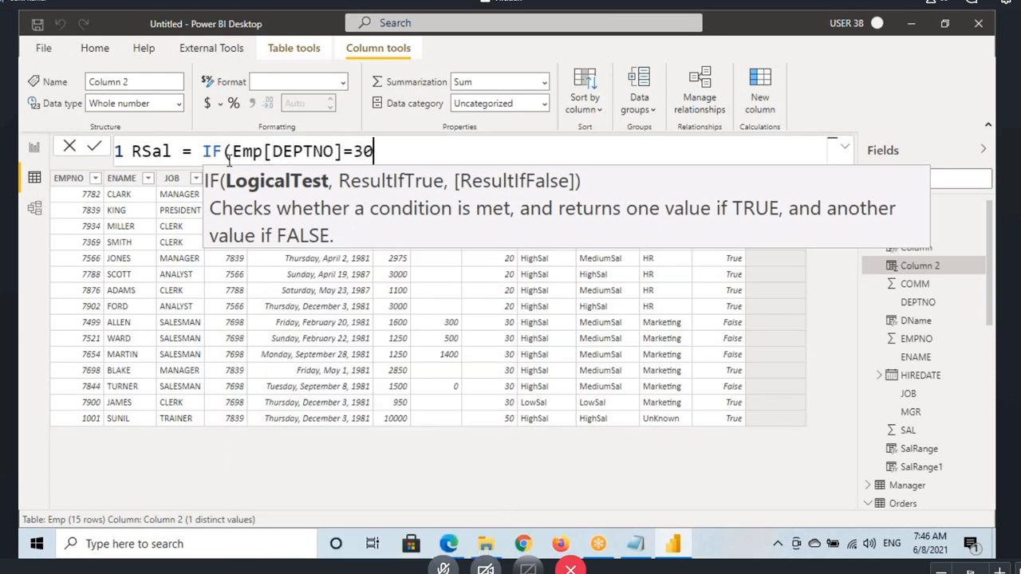
pyautogui.write(',"')
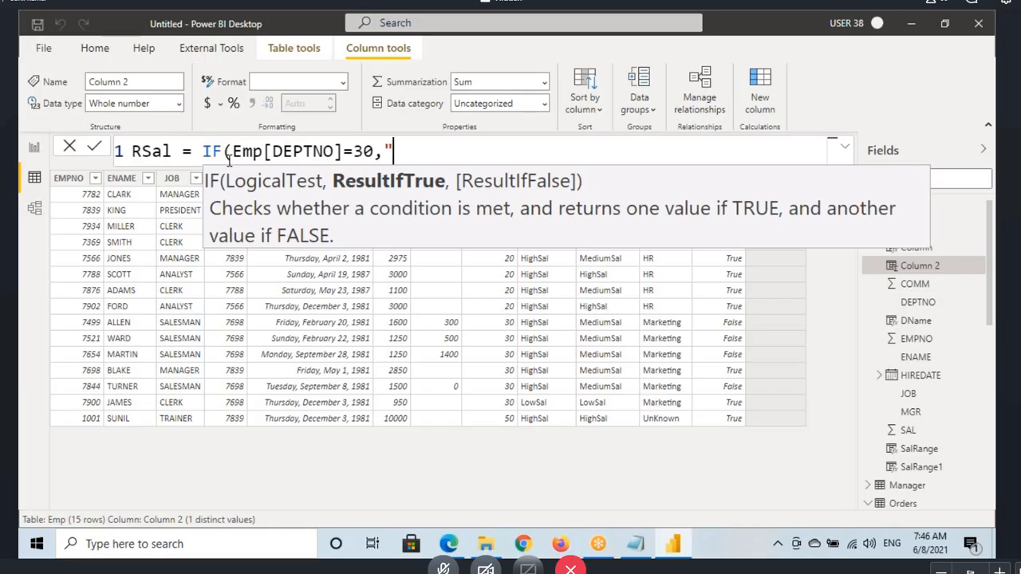
# Step: Make the IF return Emp[SAL]+1000 when true and Emp[SAL] otherwise, and commit the RSal column formula
pyautogui.press('BackSpace')
pyautogui.write('Sa')
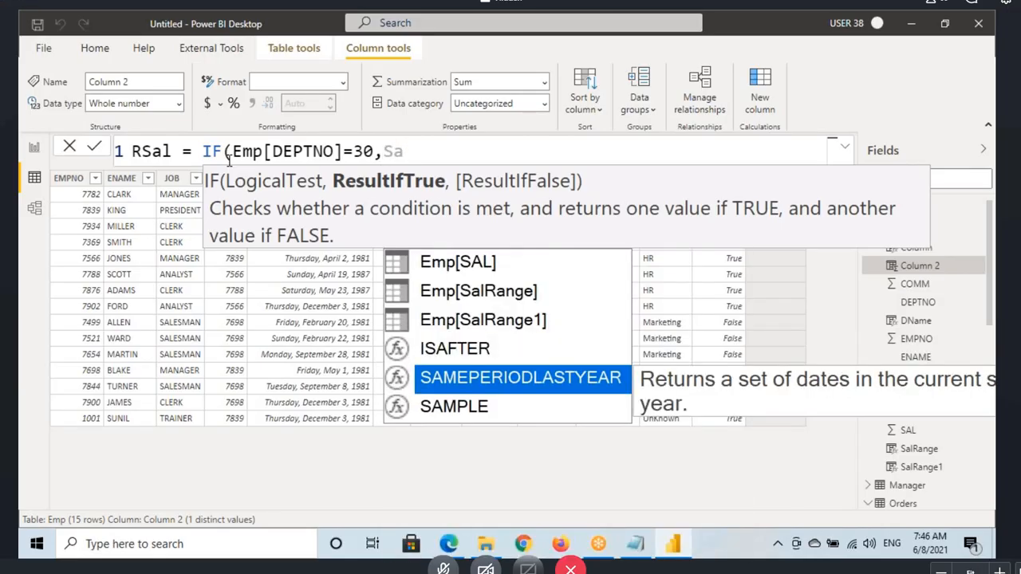
pyautogui.write('l')
pyautogui.press('Tab')
pyautogui.write('+')
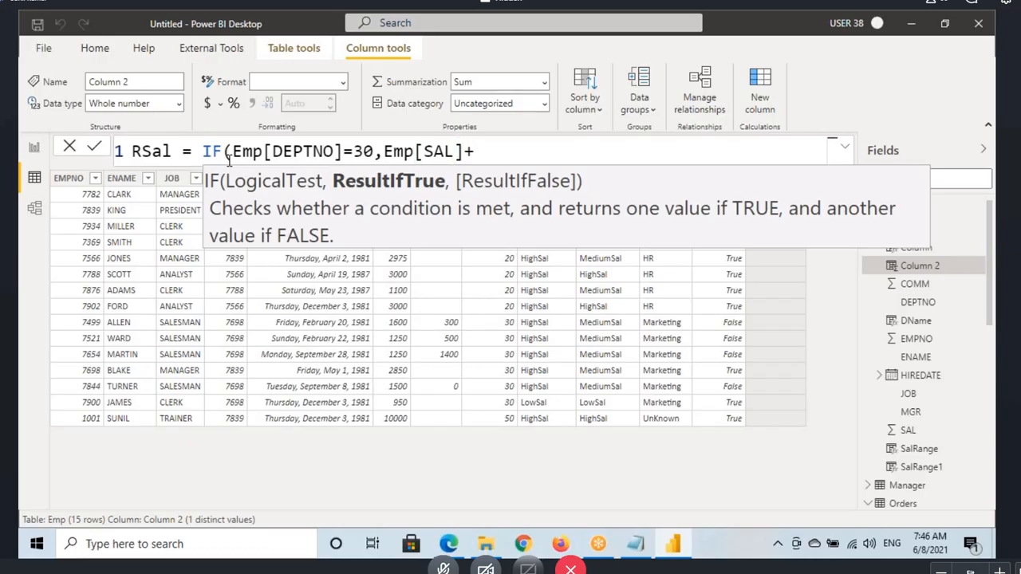
pyautogui.write('1000,Sal')
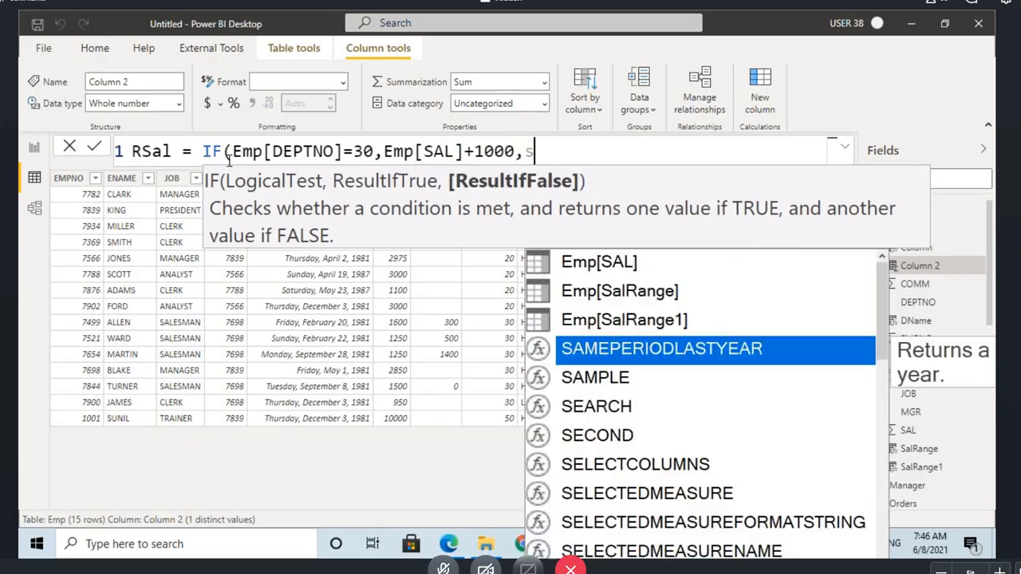
pyautogui.press('Tab')
pyautogui.write(')')
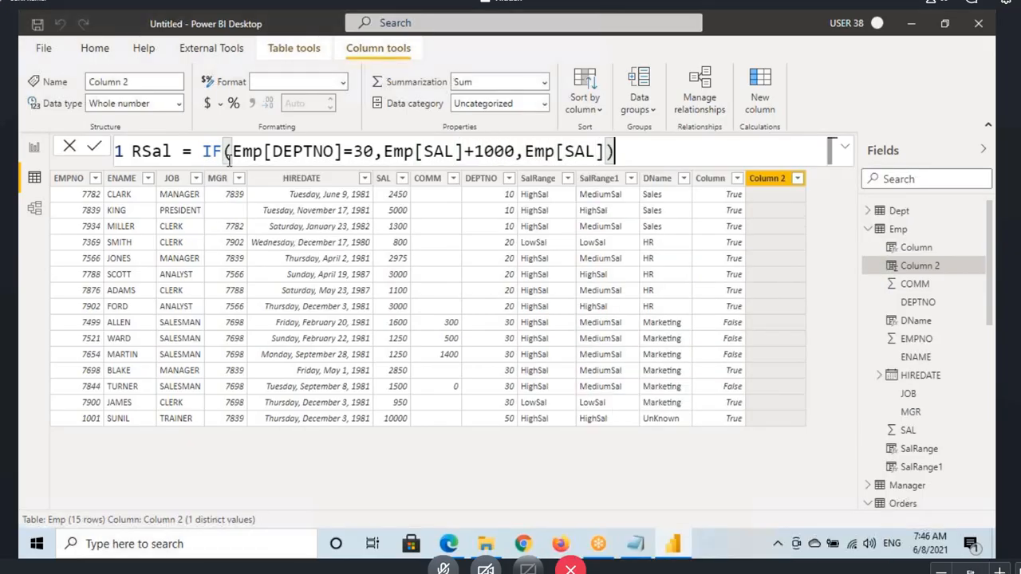
pyautogui.press('Return')
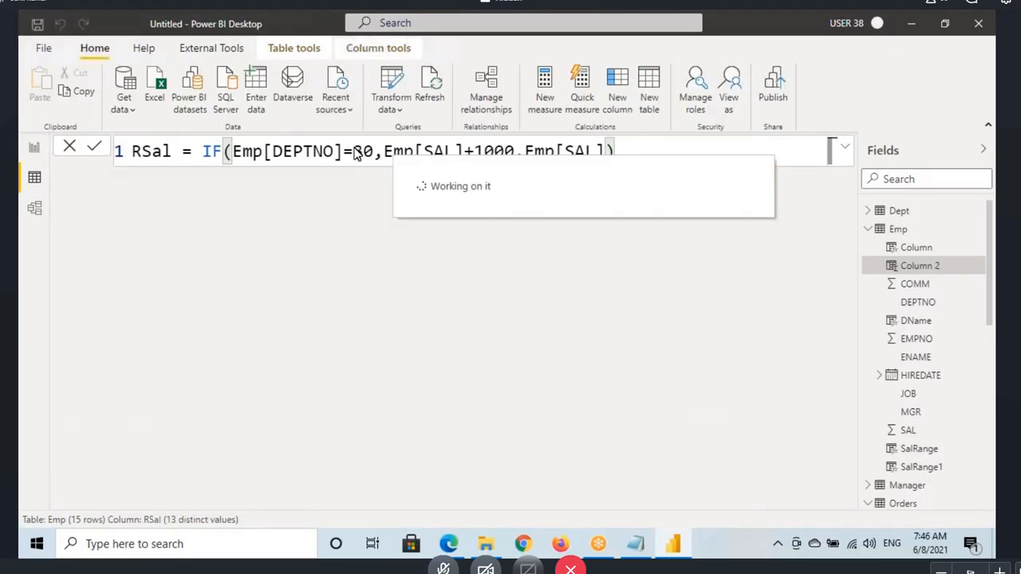
# Step: Box the formula's =30 condition and the department 30 rows, and underline the first salesman's JOB, SAL and RSal entries
pyautogui.moveTo(318, 142); pyautogui.dragTo(375, 167)
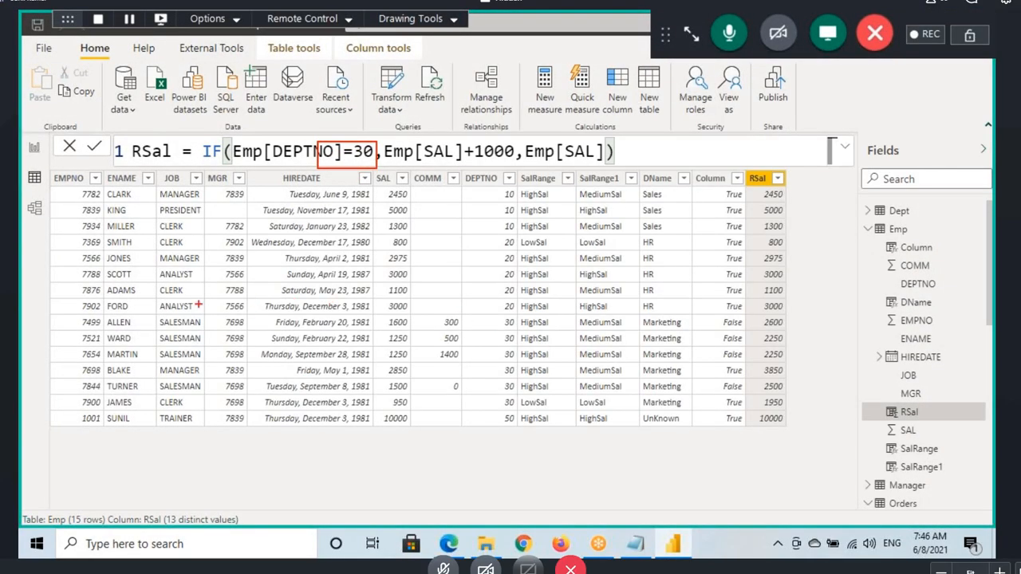
pyautogui.moveTo(59, 316)
pyautogui.mouseDown()
pyautogui.moveTo(479, 403)
pyautogui.moveTo(801, 411)
pyautogui.mouseUp()
pyautogui.moveTo(166, 328); pyautogui.dragTo(210, 328)
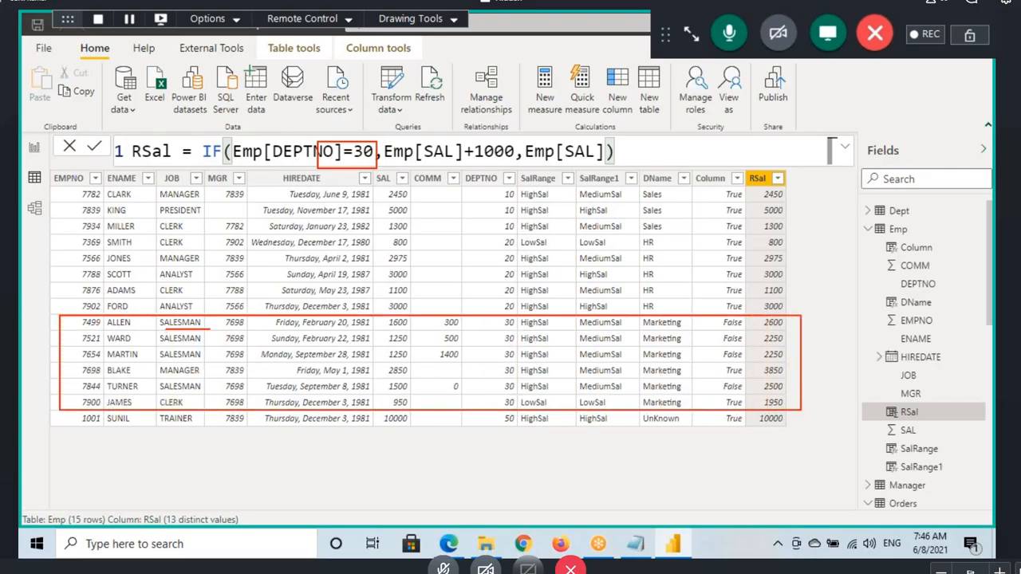
pyautogui.moveTo(770, 326); pyautogui.dragTo(805, 326)
pyautogui.moveTo(394, 327); pyautogui.dragTo(434, 328)
# Step: Underline the MANAGER and CLERK jobs in department 30 with their RSal values, plus the clerk's SAL value
pyautogui.moveTo(164, 379); pyautogui.dragTo(224, 379)
pyautogui.moveTo(768, 377); pyautogui.dragTo(818, 379)
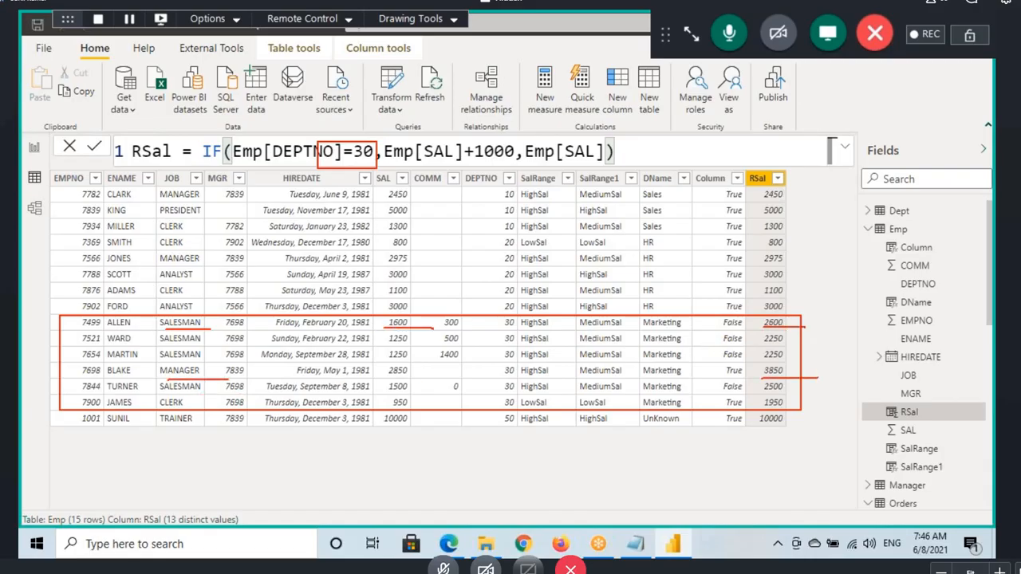
pyautogui.moveTo(152, 407); pyautogui.dragTo(210, 407)
pyautogui.moveTo(380, 405); pyautogui.dragTo(434, 413)
pyautogui.moveTo(764, 411); pyautogui.dragTo(804, 407)
# Step: Mark the first raised RSal with an arrow, underline DEPTNO, circle the 30 values and first SALESMAN entries, and clear the markings
pyautogui.moveTo(800, 280)
pyautogui.mouseDown()
pyautogui.moveTo(785, 321)
pyautogui.moveTo(809, 308)
pyautogui.mouseUp()
pyautogui.moveTo(260, 164); pyautogui.dragTo(313, 159)
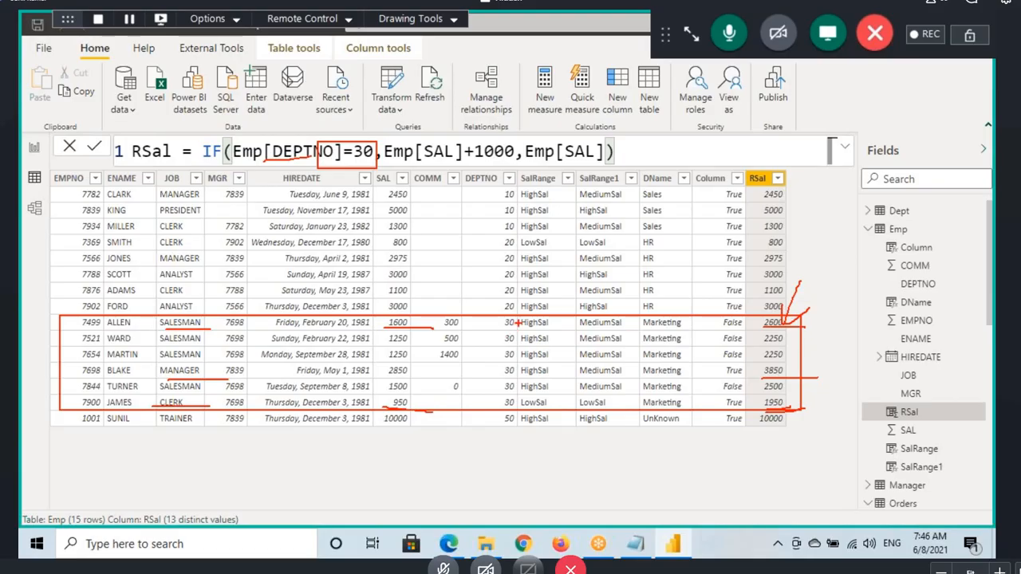
pyautogui.moveTo(519, 319)
pyautogui.mouseDown()
pyautogui.moveTo(490, 397)
pyautogui.moveTo(509, 319)
pyautogui.mouseUp()
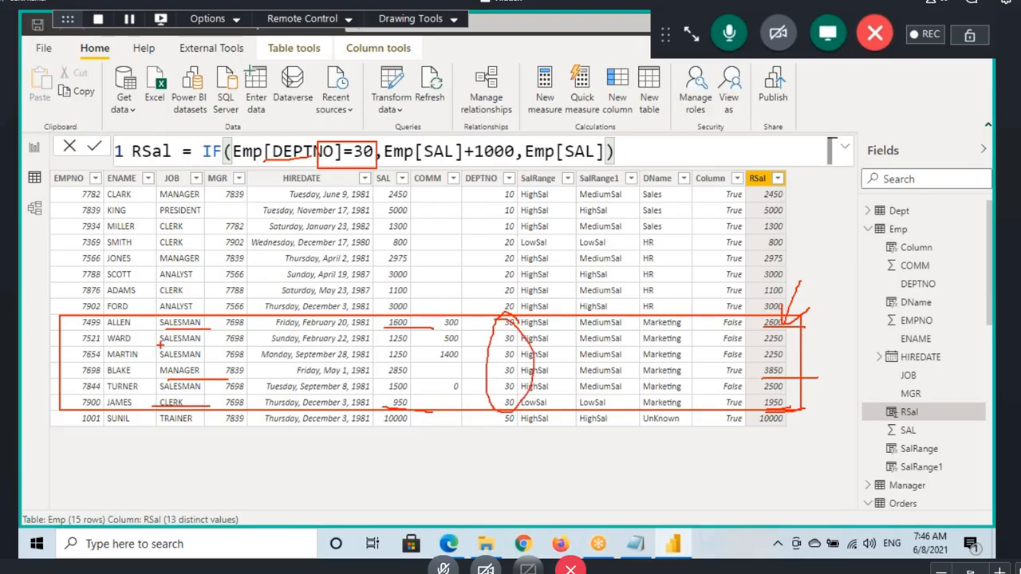
pyautogui.moveTo(161, 344)
pyautogui.mouseDown()
pyautogui.moveTo(207, 340)
pyautogui.moveTo(168, 317)
pyautogui.moveTo(182, 343)
pyautogui.mouseUp()
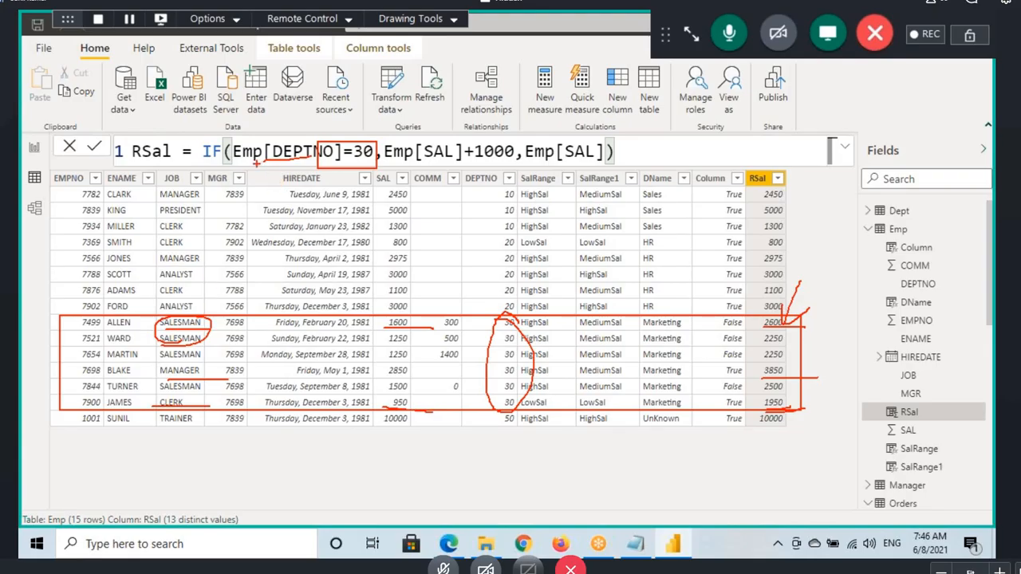
pyautogui.press('Escape')
# Step: Insert AND( before Emp[DEPTNO] in the RSal formula, underline its Logical1 and Logical2 arguments on screen, and clear the marks
pyautogui.click(233, 156)
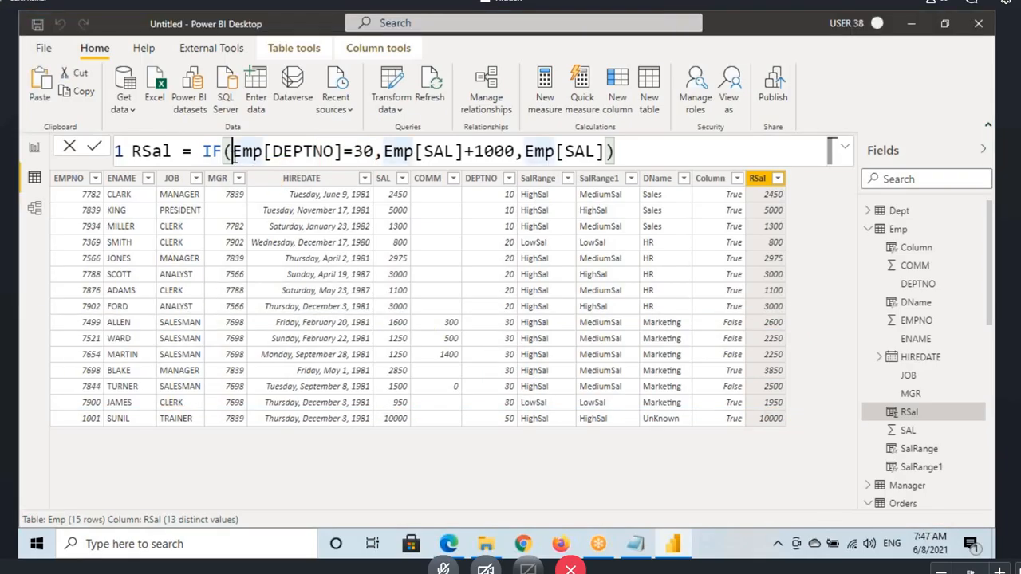
pyautogui.write('AND ')
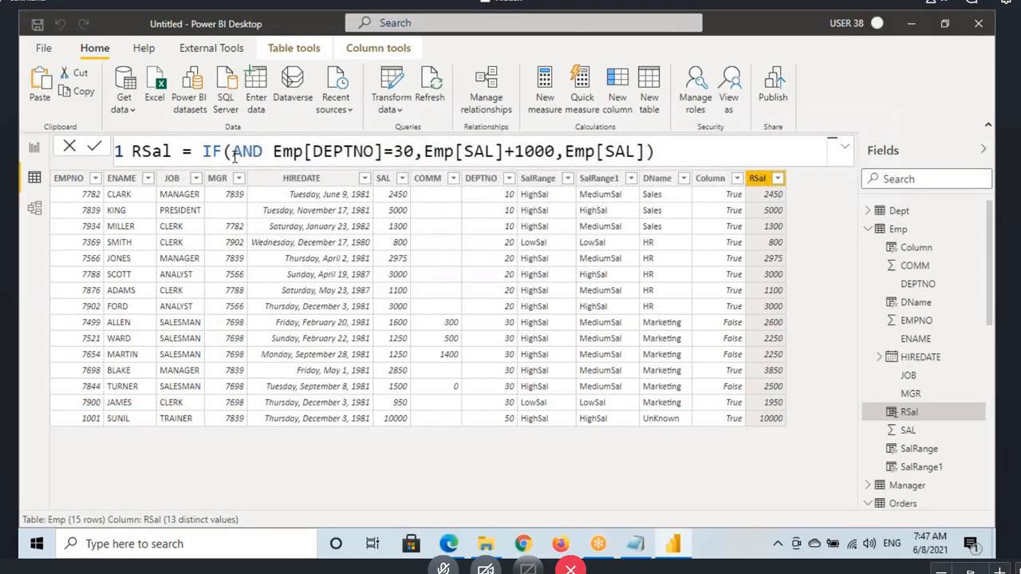
pyautogui.write('(')
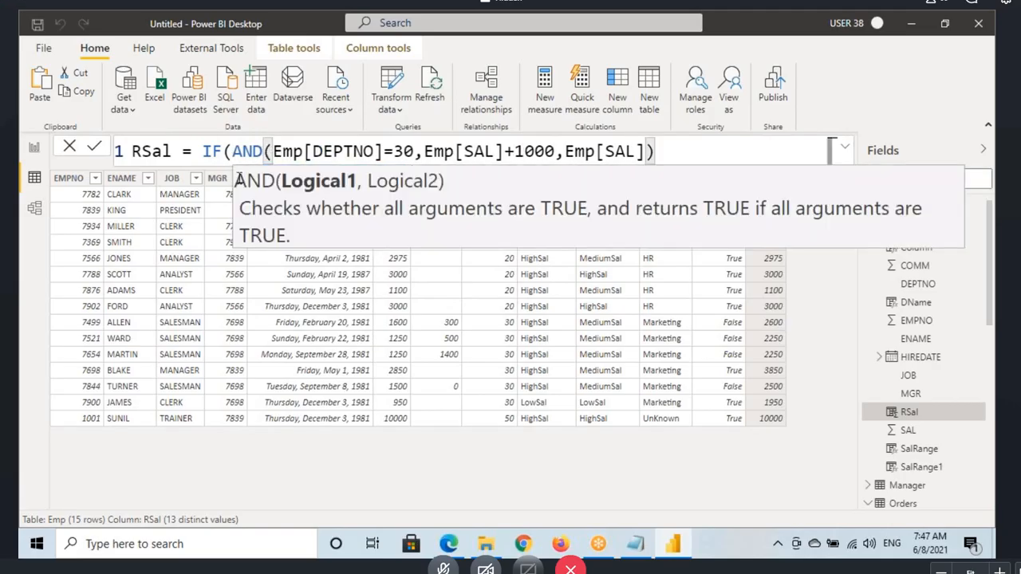
pyautogui.moveTo(283, 192); pyautogui.dragTo(418, 191)
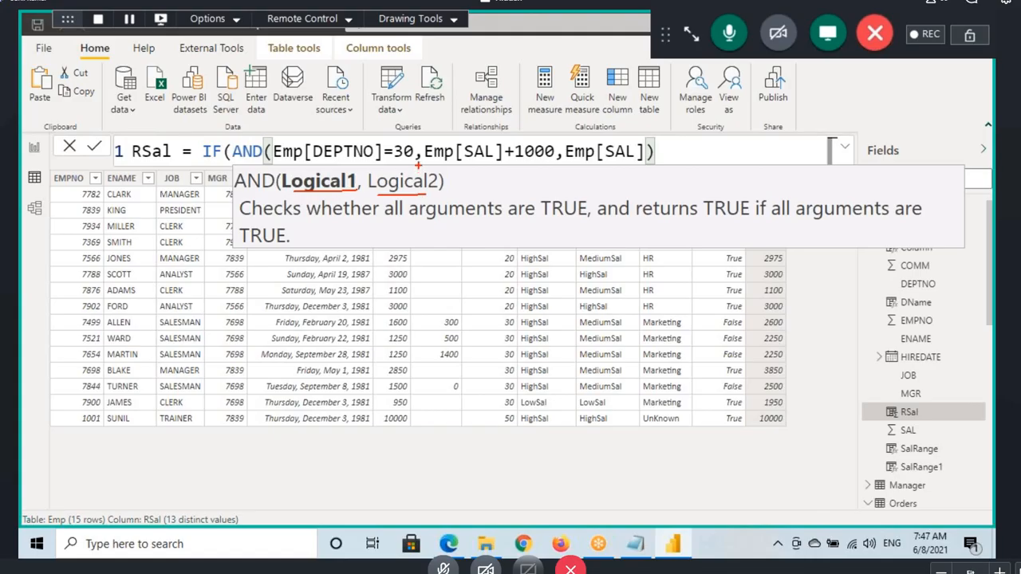
pyautogui.press('Escape')
# Step: Add Emp[JOB]="SALESMAN" as the second AND argument after Emp[DEPTNO]=30
pyautogui.click(415, 151)
pyautogui.write(',')
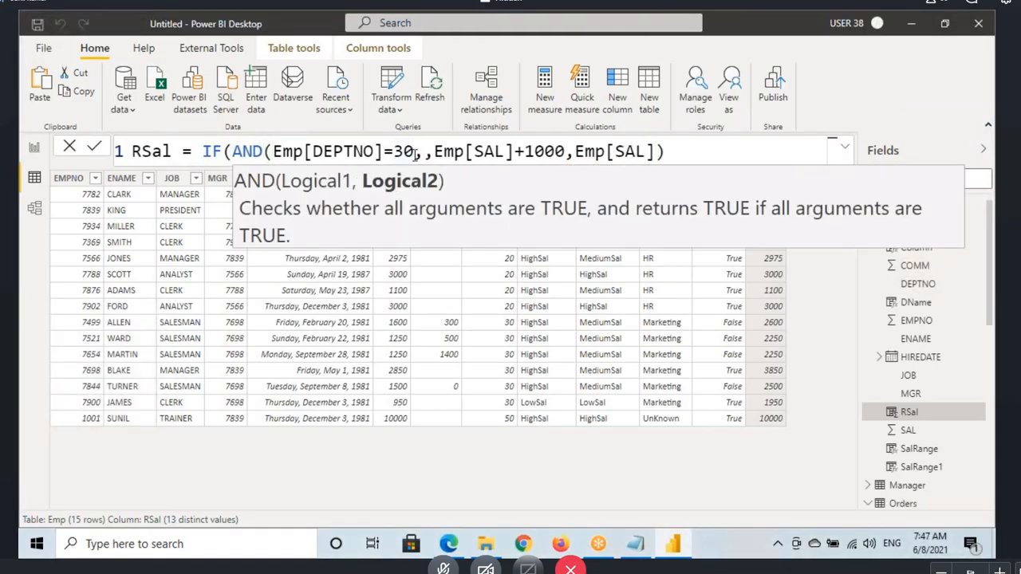
pyautogui.click(303, 152)
pyautogui.moveTo(303, 152); pyautogui.dragTo(415, 151)
pyautogui.click(423, 151)
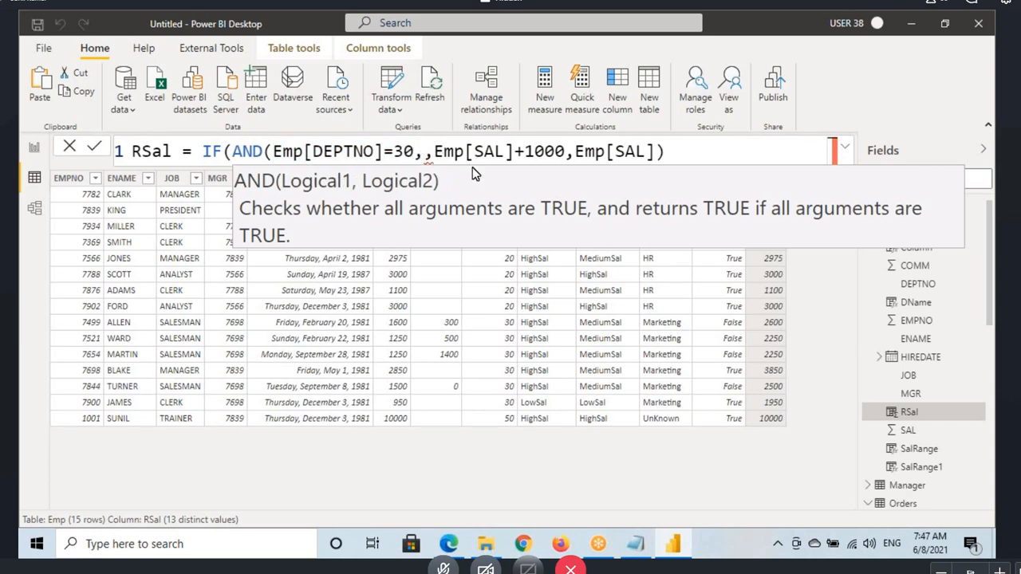
pyautogui.write('Emp[JOB]=')
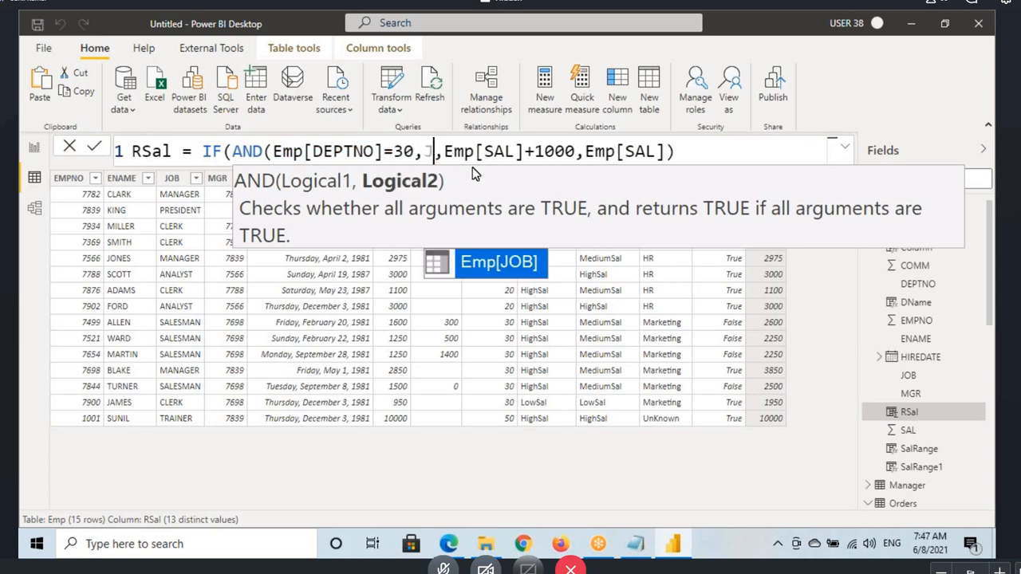
pyautogui.write('"SALES')
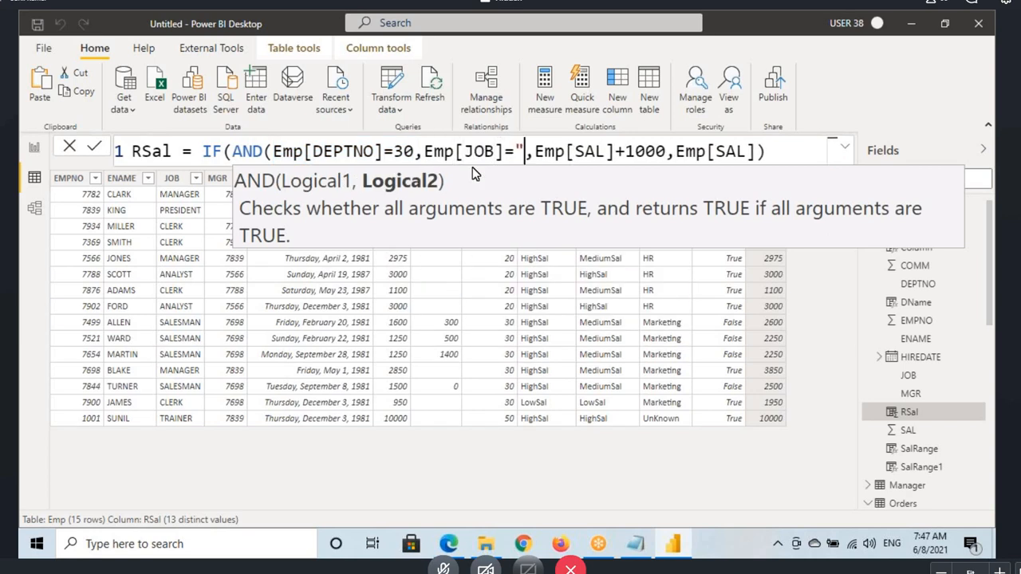
pyautogui.write('MAN"')
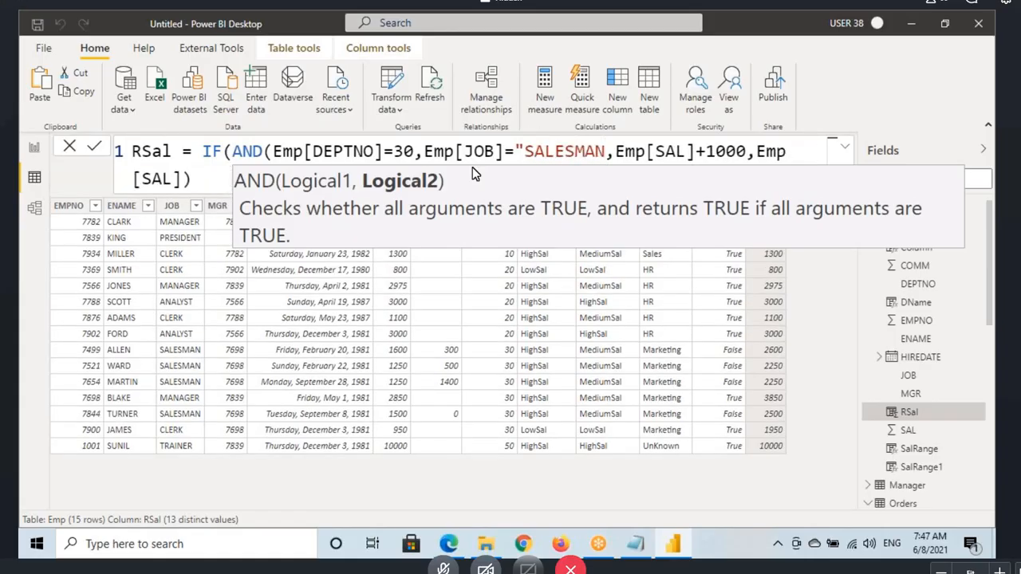
# Step: Move the IF expression onto a second formula line and close the AND function's parenthesis after "SALESMAN"
pyautogui.click(196, 151)
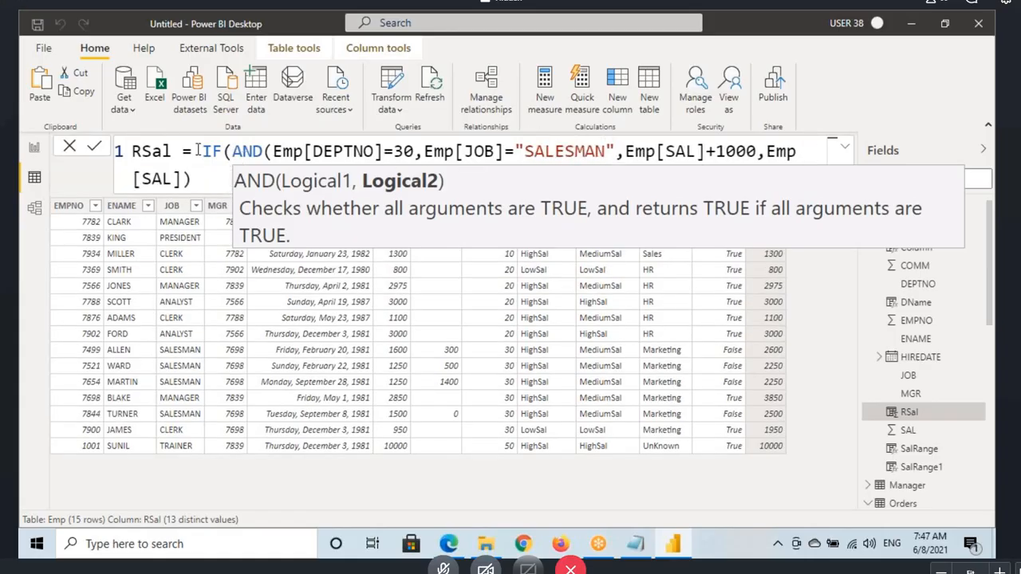
pyautogui.hotkey('shift', 'Return')
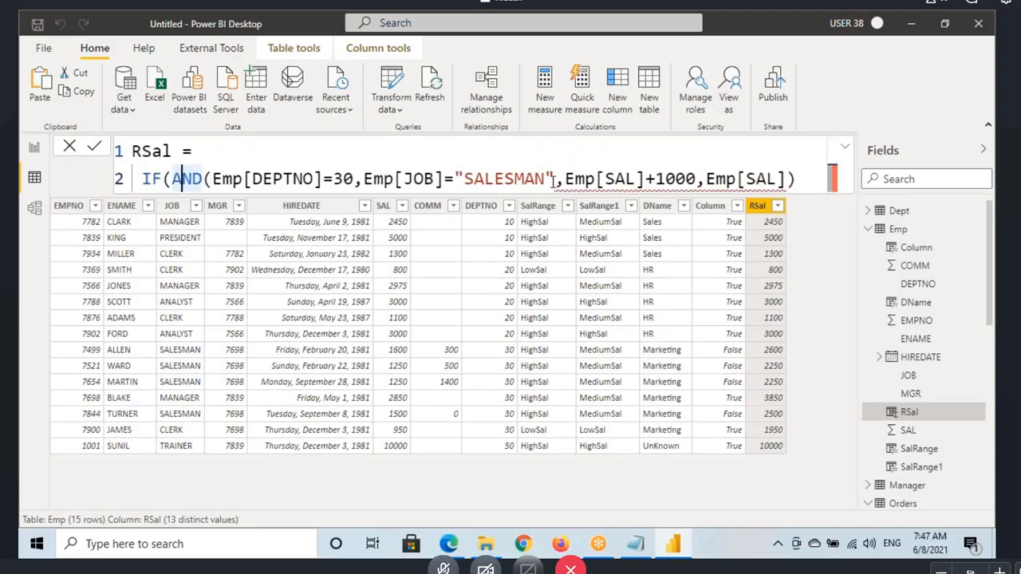
pyautogui.click(217, 181)
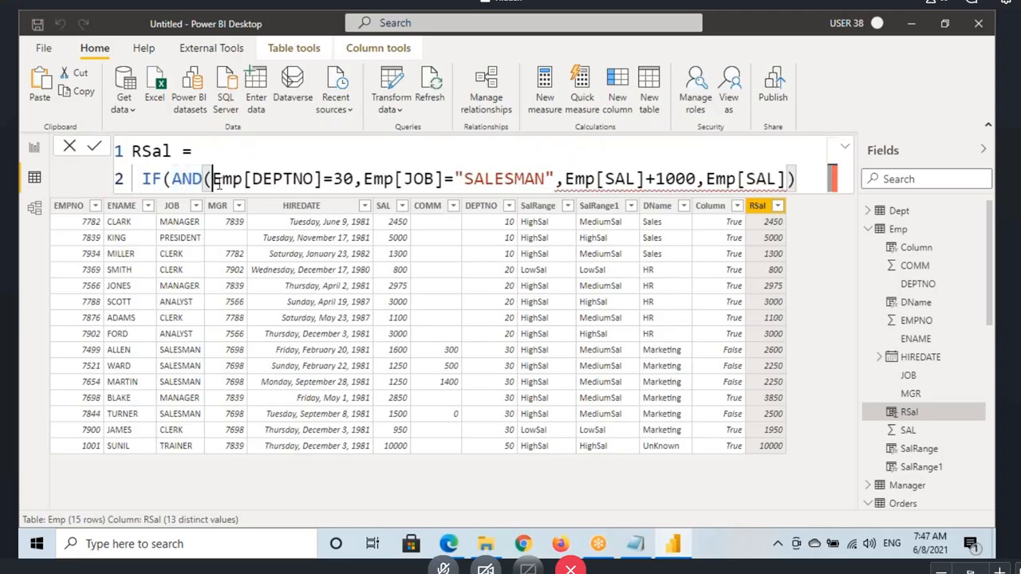
pyautogui.click(556, 178)
pyautogui.write(')')
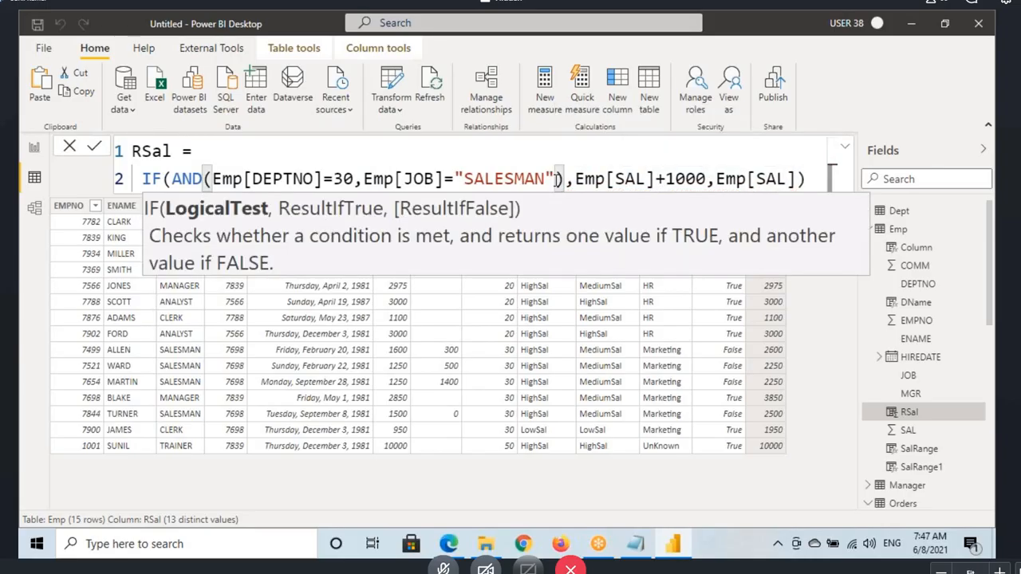
pyautogui.click(252, 180)
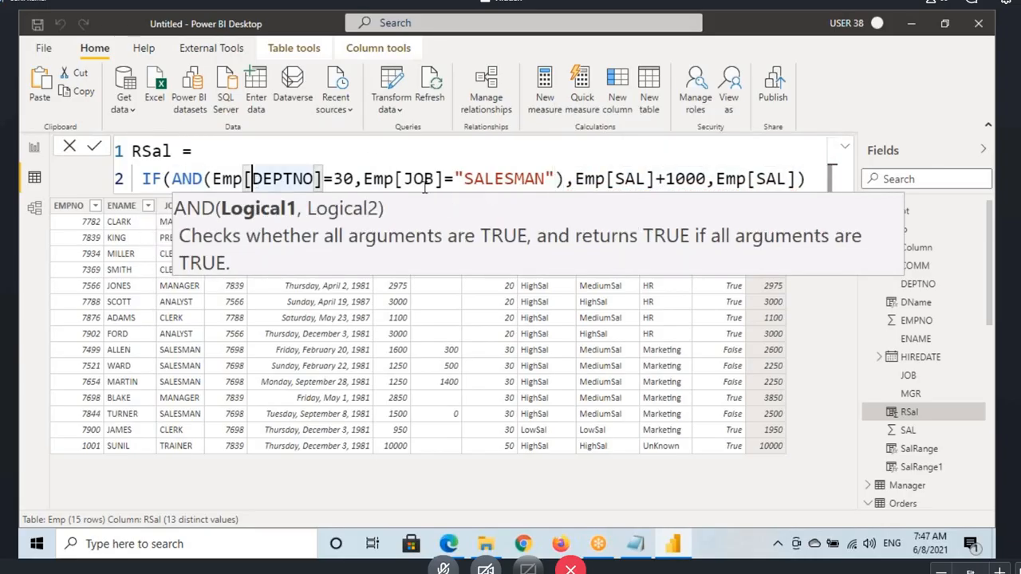
# Step: Switch to the Notepad notes, mark the all-true row of the AND truth table, and underline the AND && heading
pyautogui.click(638, 546)
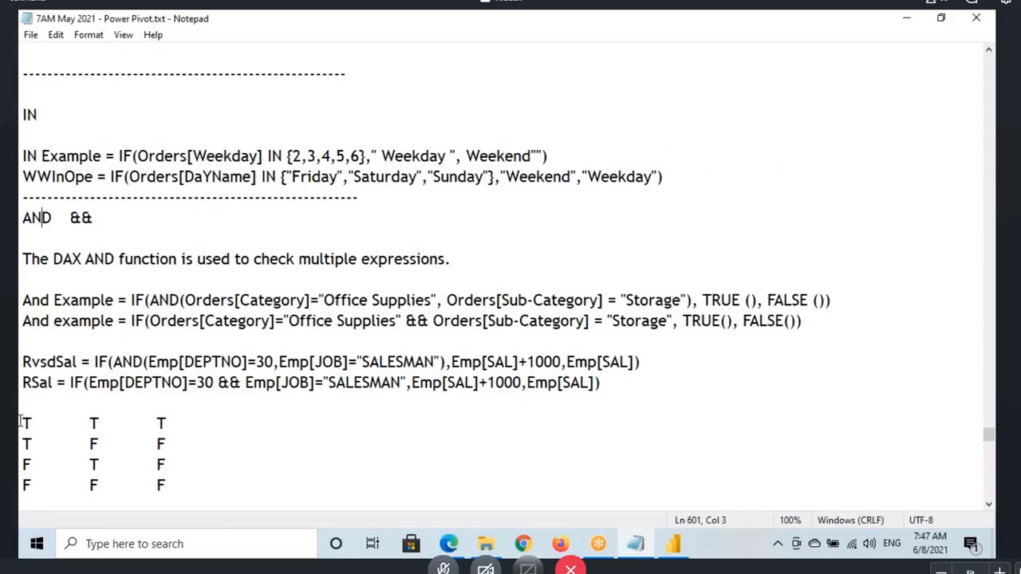
pyautogui.moveTo(21, 423); pyautogui.dragTo(162, 423)
pyautogui.click(180, 419)
pyautogui.moveTo(21, 412)
pyautogui.mouseDown()
pyautogui.moveTo(47, 431)
pyautogui.moveTo(113, 431)
pyautogui.mouseUp()
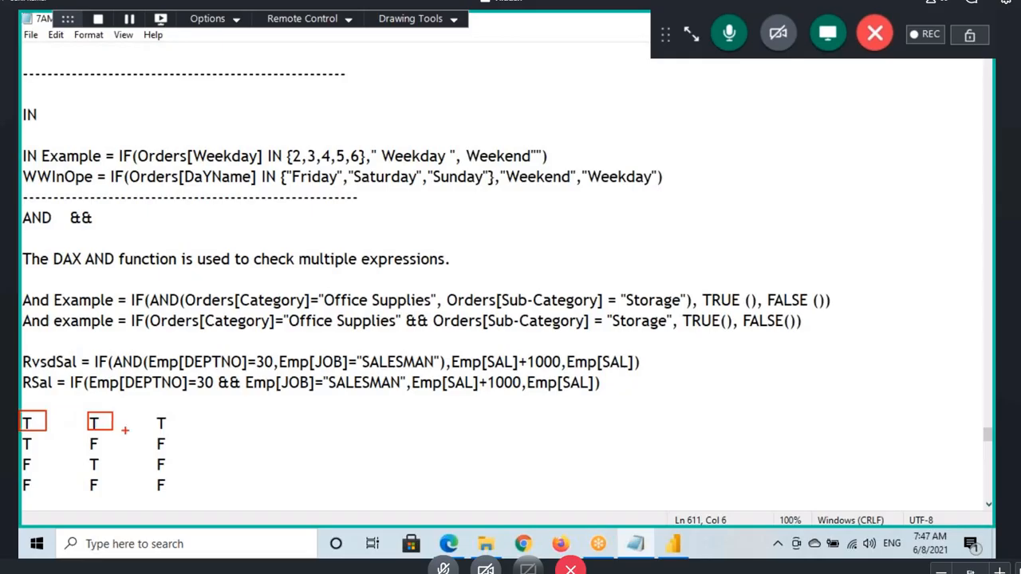
pyautogui.moveTo(26, 233); pyautogui.dragTo(104, 229)
pyautogui.moveTo(150, 429); pyautogui.dragTo(163, 435)
# Step: Mark the three truth-table rows containing F with their results, and circle the T result of the first row
pyautogui.moveTo(20, 434)
pyautogui.mouseDown()
pyautogui.moveTo(47, 453)
pyautogui.moveTo(190, 453)
pyautogui.mouseUp()
pyautogui.moveTo(19, 454)
pyautogui.mouseDown()
pyautogui.moveTo(51, 471)
pyautogui.moveTo(174, 473)
pyautogui.mouseUp()
pyautogui.moveTo(21, 476)
pyautogui.mouseDown()
pyautogui.moveTo(35, 492)
pyautogui.moveTo(181, 496)
pyautogui.mouseUp()
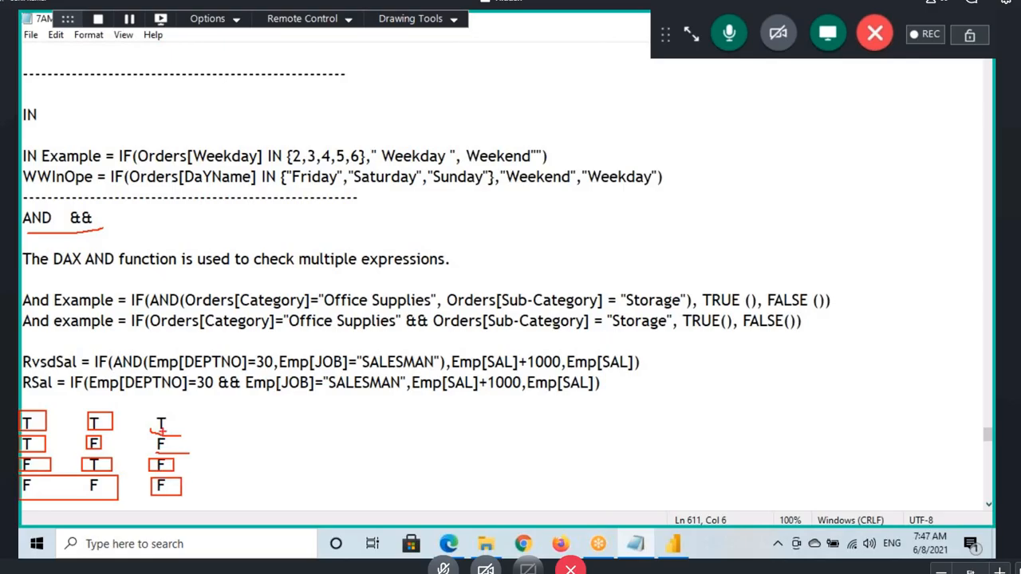
pyautogui.moveTo(153, 429)
pyautogui.mouseDown()
pyautogui.moveTo(184, 412)
pyautogui.moveTo(150, 427)
pyautogui.moveTo(154, 400)
pyautogui.mouseUp()
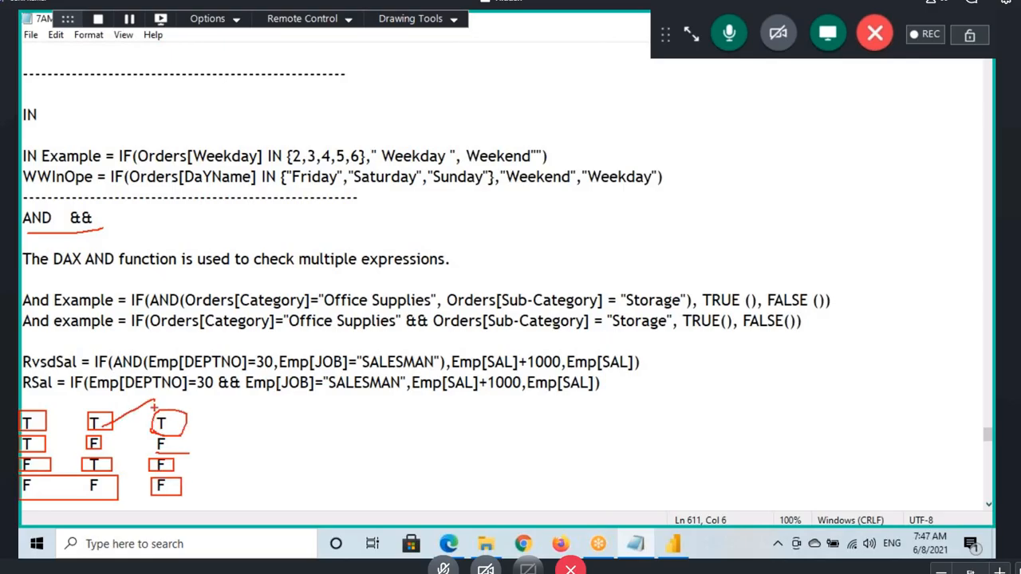
# Step: Switch to Power BI Desktop, review the AND conditions and the Emp[SAL]+1000 result in the RSal formula, and commit it
pyautogui.click(672, 544)
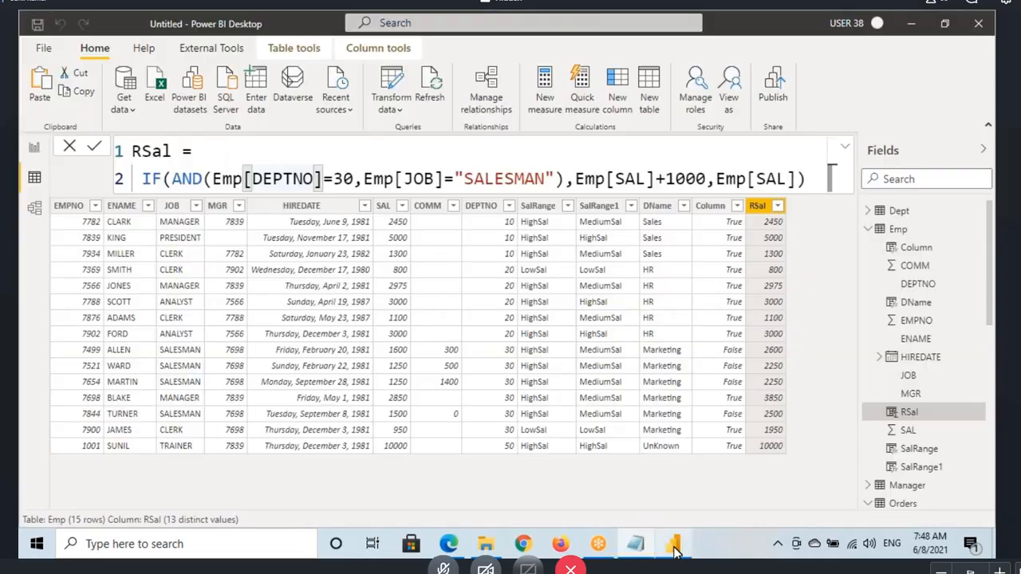
pyautogui.click(276, 182)
pyautogui.click(383, 181)
pyautogui.click(504, 181)
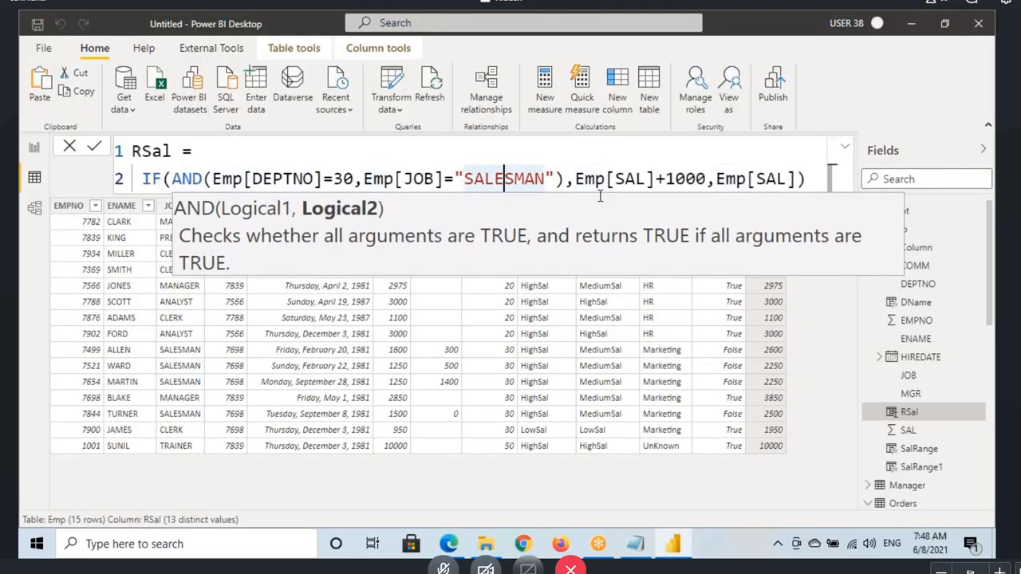
pyautogui.moveTo(586, 181); pyautogui.dragTo(706, 181)
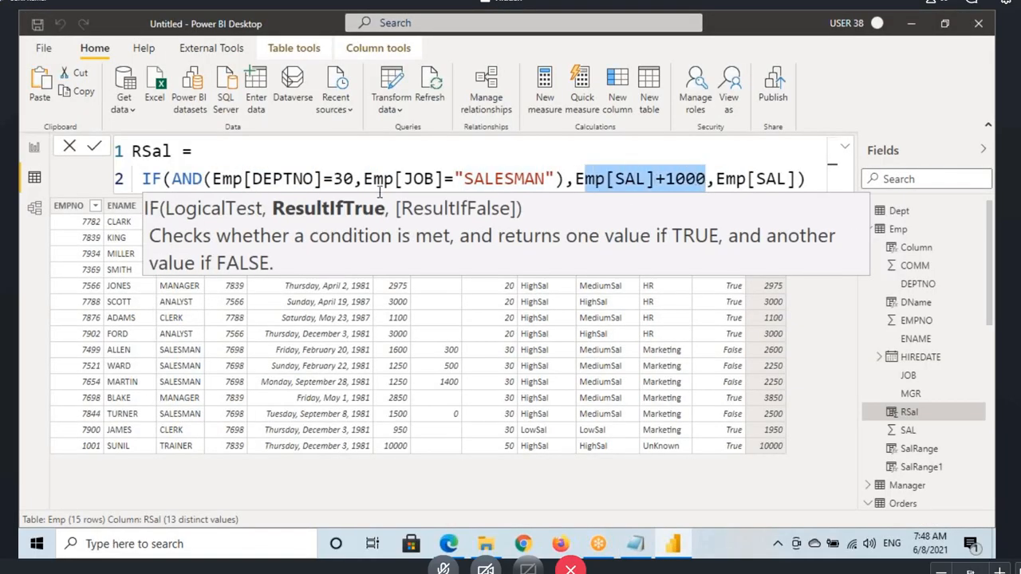
pyautogui.click(346, 186)
pyautogui.click(817, 181)
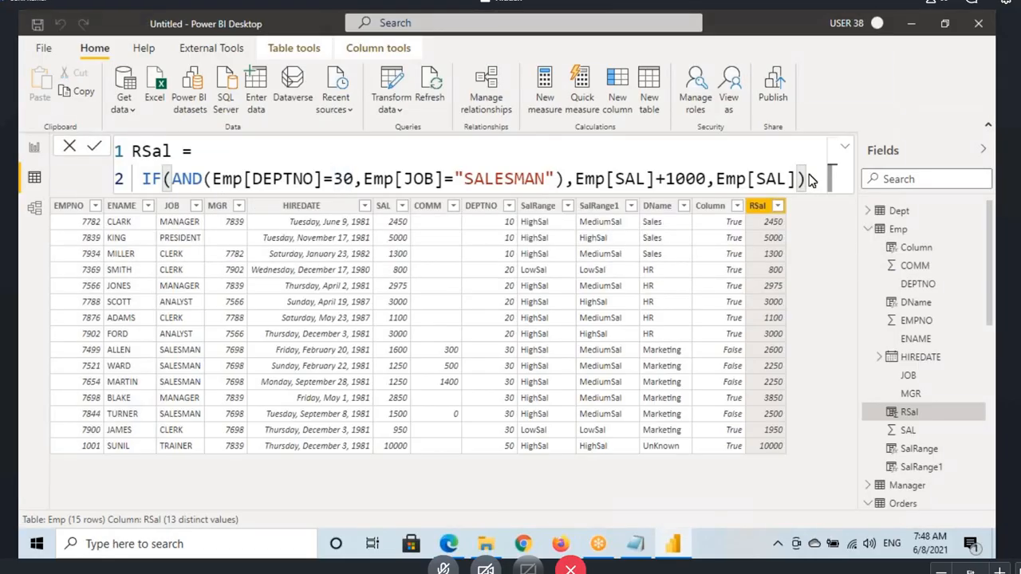
pyautogui.press('Return')
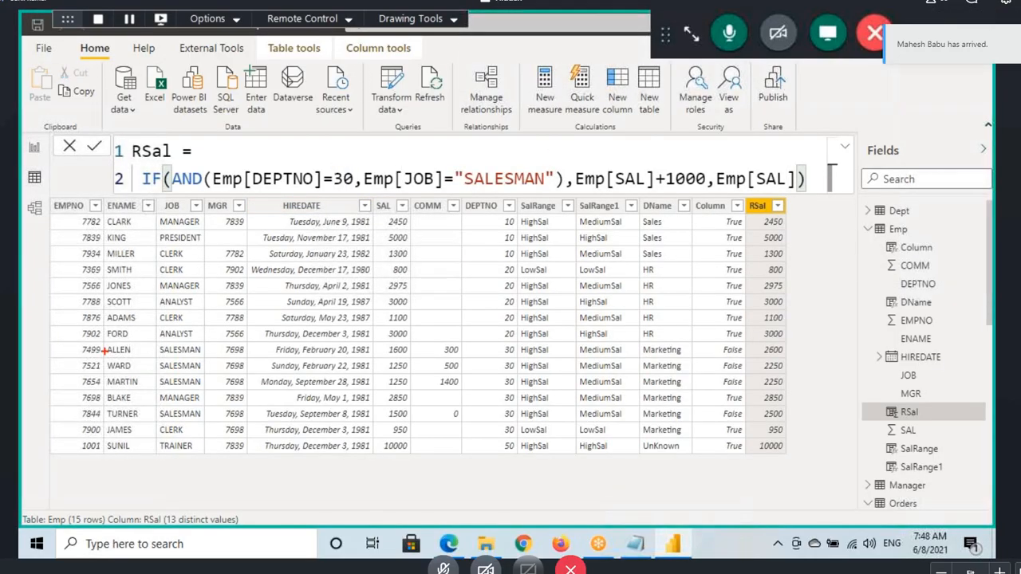
# Step: Box the first department 30 salesman's row, circle its DEPTNO, underline DEPTNO in the formula, and write T above that condition
pyautogui.moveTo(67, 342)
pyautogui.mouseDown()
pyautogui.moveTo(402, 360)
pyautogui.moveTo(796, 357)
pyautogui.mouseUp()
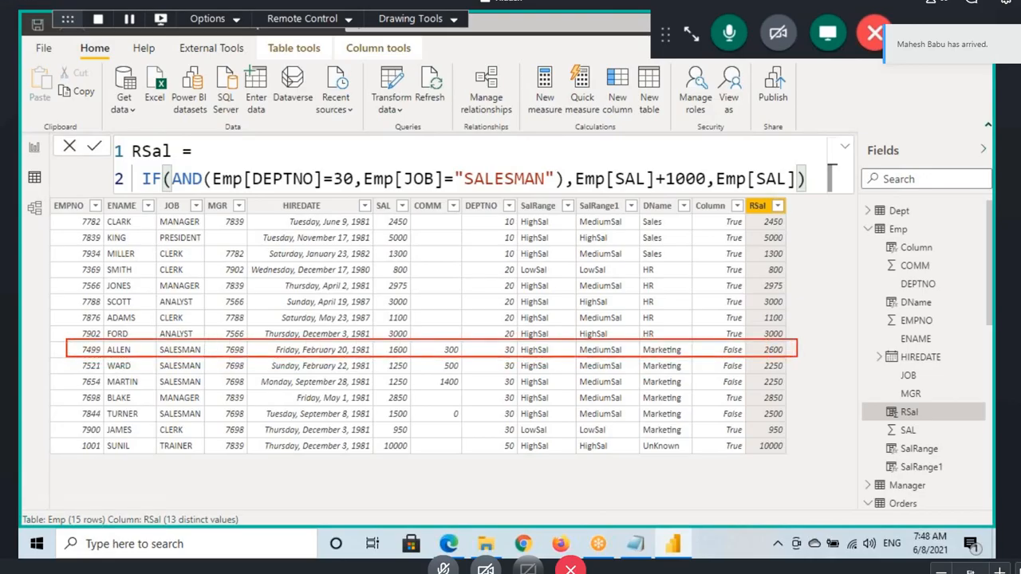
pyautogui.moveTo(506, 356)
pyautogui.mouseDown()
pyautogui.moveTo(508, 348)
pyautogui.moveTo(528, 356)
pyautogui.mouseUp()
pyautogui.moveTo(262, 190); pyautogui.dragTo(320, 189)
pyautogui.moveTo(285, 169); pyautogui.dragTo(285, 132)
pyautogui.moveTo(266, 140); pyautogui.dragTo(335, 125)
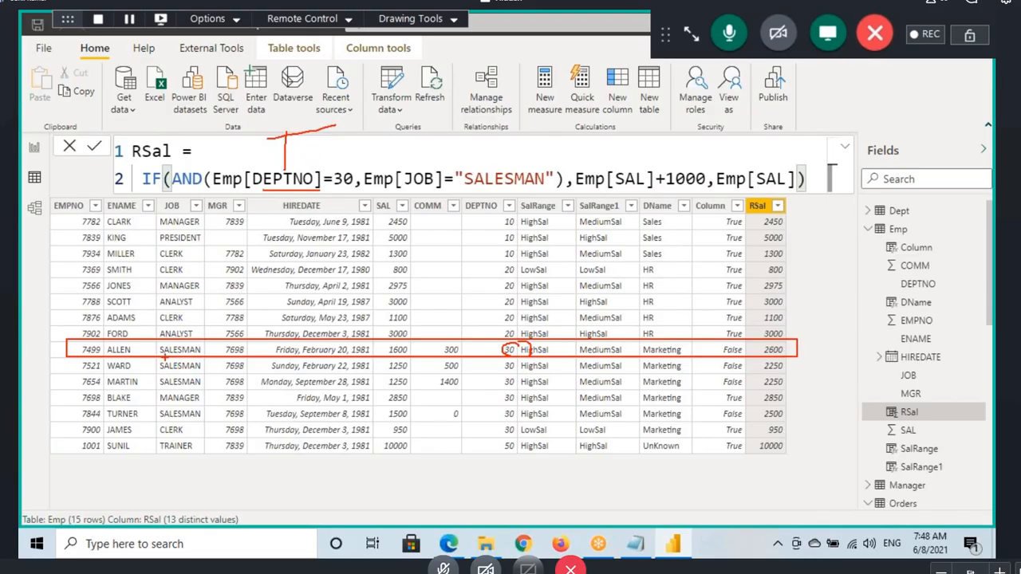
# Step: Mark the row's SALESMAN job and T results leading to the boxed Emp[SAL]+1000, mark its salary, and clear the annotations
pyautogui.moveTo(210, 343)
pyautogui.mouseDown()
pyautogui.moveTo(184, 361)
pyautogui.moveTo(234, 359)
pyautogui.mouseUp()
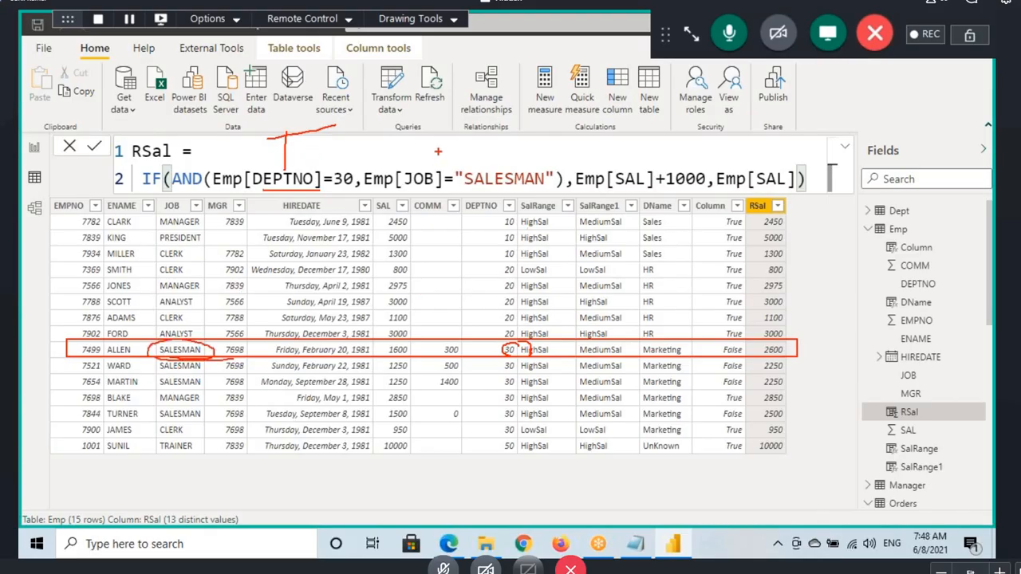
pyautogui.moveTo(425, 146); pyautogui.dragTo(527, 146)
pyautogui.moveTo(515, 127); pyautogui.dragTo(553, 120)
pyautogui.moveTo(531, 197); pyautogui.dragTo(627, 204)
pyautogui.moveTo(574, 168); pyautogui.dragTo(705, 194)
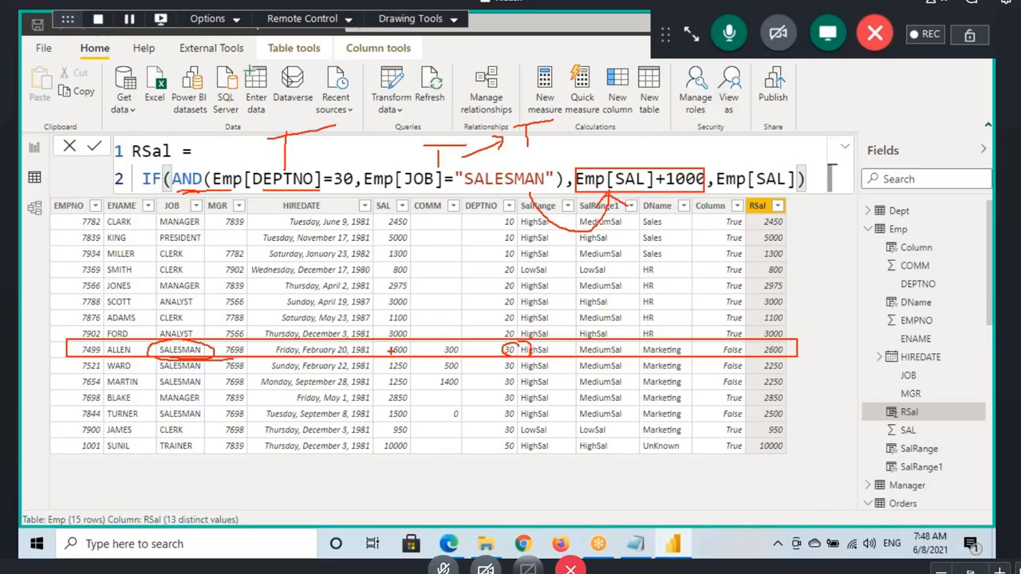
pyautogui.moveTo(389, 350); pyautogui.dragTo(420, 351)
pyautogui.press('Escape')
pyautogui.hotkey('ctrl', '2')
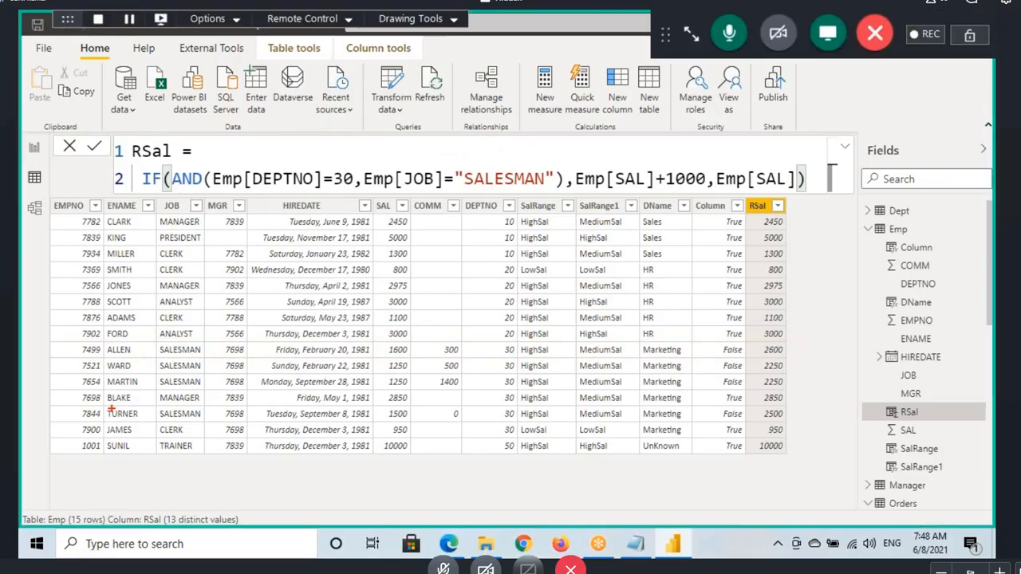
# Step: Box the department 30 manager's row, underline its DEPTNO and JOB, and write T and F above the matching formula conditions
pyautogui.moveTo(66, 392)
pyautogui.mouseDown()
pyautogui.moveTo(260, 408)
pyautogui.moveTo(786, 409)
pyautogui.mouseUp()
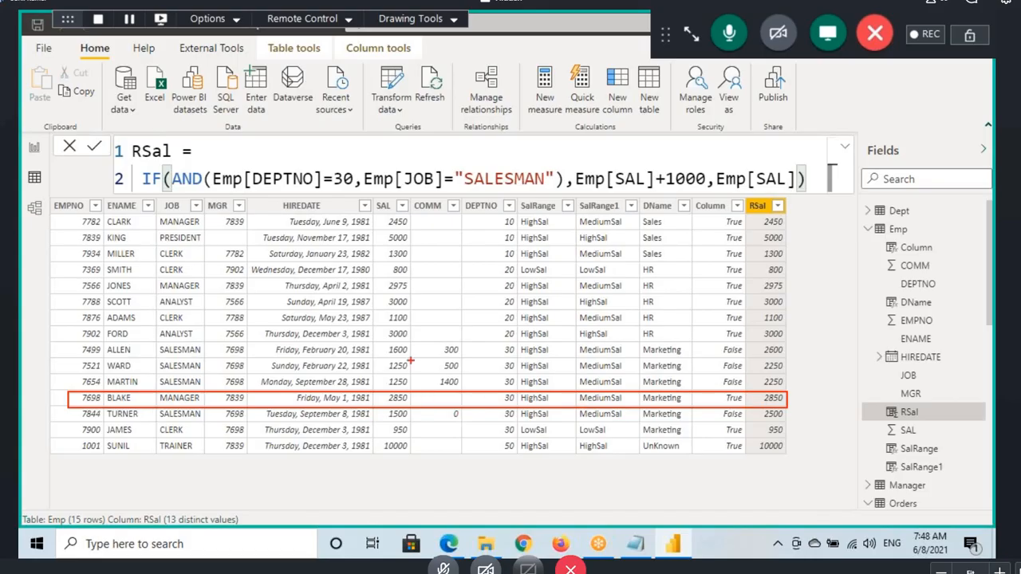
pyautogui.moveTo(493, 412); pyautogui.dragTo(518, 412)
pyautogui.moveTo(249, 151)
pyautogui.mouseDown()
pyautogui.moveTo(249, 183)
pyautogui.moveTo(277, 155)
pyautogui.mouseUp()
pyautogui.moveTo(157, 404); pyautogui.dragTo(225, 405)
pyautogui.moveTo(396, 190); pyautogui.dragTo(455, 189)
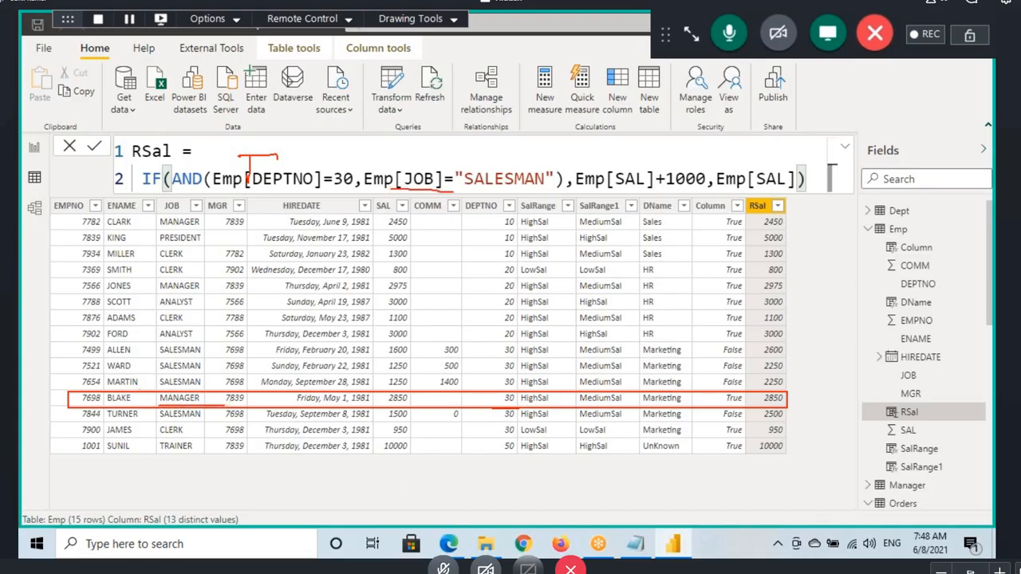
pyautogui.moveTo(433, 141)
pyautogui.mouseDown()
pyautogui.moveTo(433, 159)
pyautogui.moveTo(453, 146)
pyautogui.moveTo(504, 145)
pyautogui.moveTo(498, 159)
pyautogui.mouseUp()
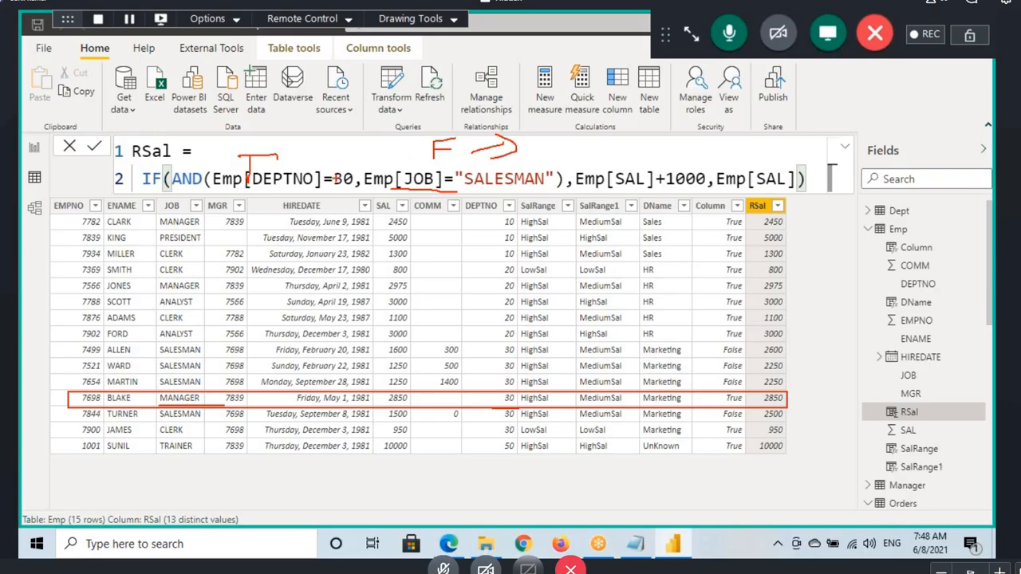
# Step: Underline AND, write its overall F result, underline the final Emp[SAL], and circle the manager's SAL and RSal values
pyautogui.moveTo(173, 189); pyautogui.dragTo(215, 189)
pyautogui.moveTo(548, 148); pyautogui.dragTo(557, 128)
pyautogui.moveTo(743, 193); pyautogui.dragTo(782, 190)
pyautogui.moveTo(412, 403); pyautogui.dragTo(409, 391)
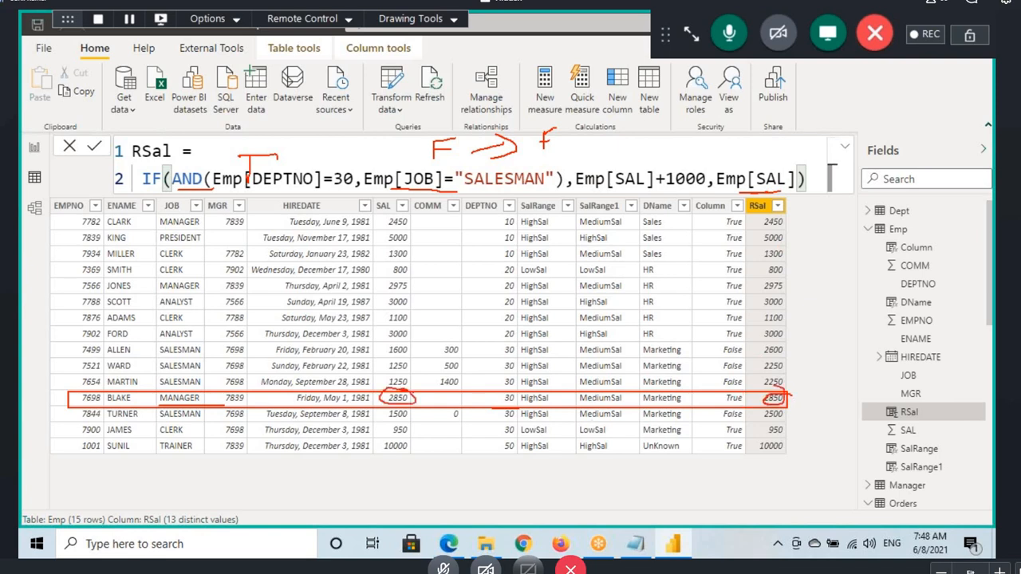
# Step: Box the first department 20 clerk's row, underline its DEPTNO and JOB, and write F above both formula conditions
pyautogui.moveTo(156, 238)
pyautogui.mouseDown()
pyautogui.moveTo(80, 221)
pyautogui.moveTo(89, 249)
pyautogui.moveTo(128, 271)
pyautogui.moveTo(792, 280)
pyautogui.mouseUp()
pyautogui.moveTo(499, 278); pyautogui.dragTo(528, 270)
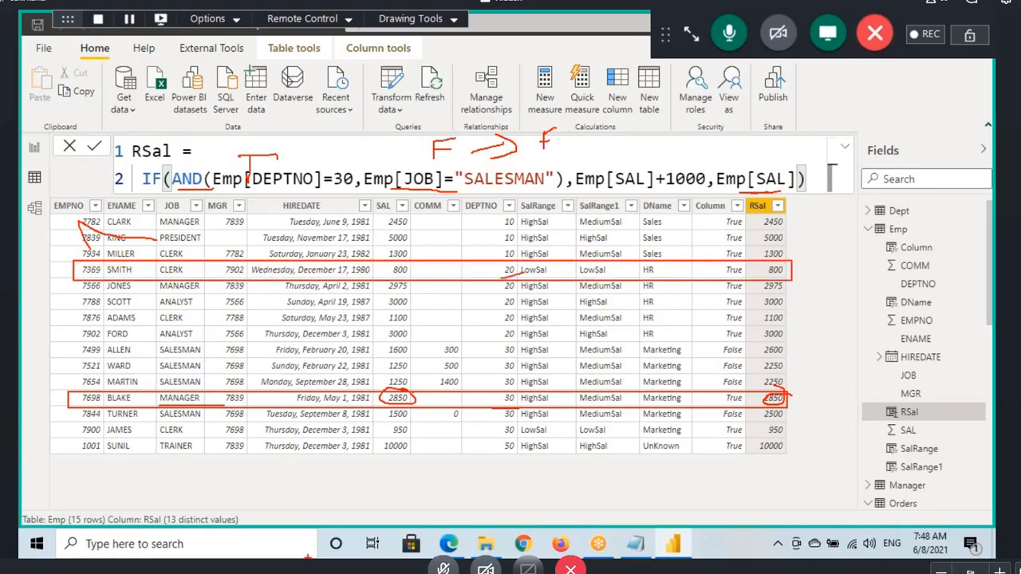
pyautogui.moveTo(297, 125); pyautogui.dragTo(323, 120)
pyautogui.moveTo(300, 133); pyautogui.dragTo(333, 130)
pyautogui.moveTo(159, 277); pyautogui.dragTo(204, 269)
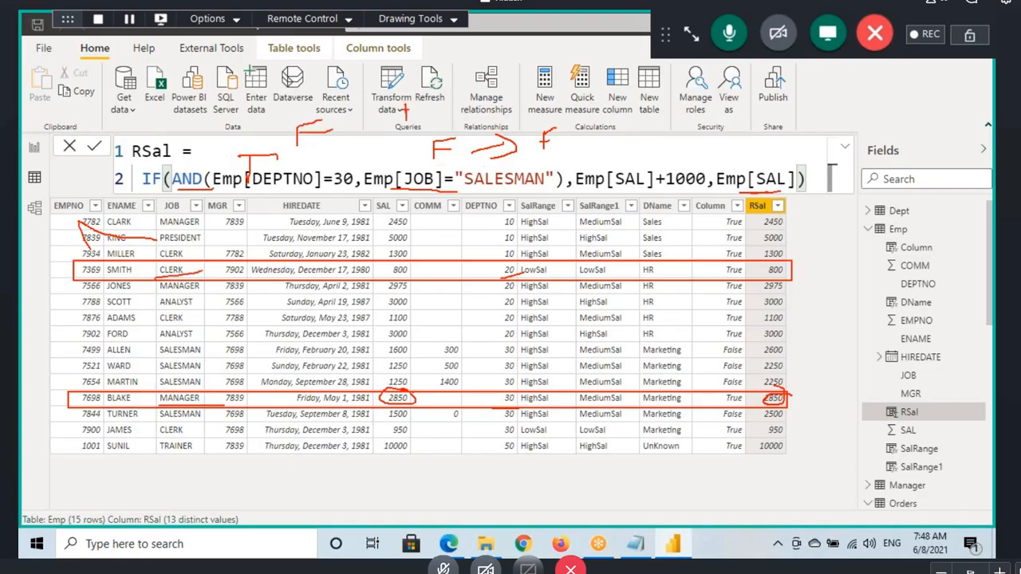
pyautogui.moveTo(405, 102)
pyautogui.mouseDown()
pyautogui.moveTo(443, 97)
pyautogui.moveTo(438, 105)
pyautogui.mouseUp()
pyautogui.moveTo(289, 152); pyautogui.dragTo(363, 132)
pyautogui.moveTo(403, 124); pyautogui.dragTo(466, 113)
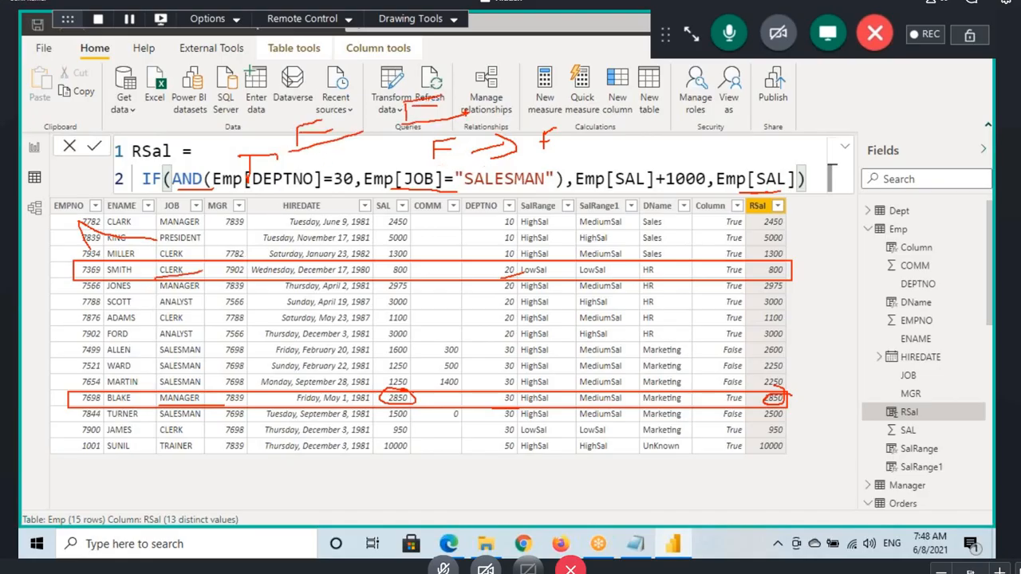
# Step: Underline AND, write the clerk row's overall F result, circle the final Emp[SAL] argument, and mark the row's SAL value
pyautogui.moveTo(189, 189); pyautogui.dragTo(224, 179)
pyautogui.moveTo(466, 108); pyautogui.dragTo(526, 68)
pyautogui.moveTo(509, 82); pyautogui.dragTo(522, 79)
pyautogui.moveTo(745, 191); pyautogui.dragTo(748, 197)
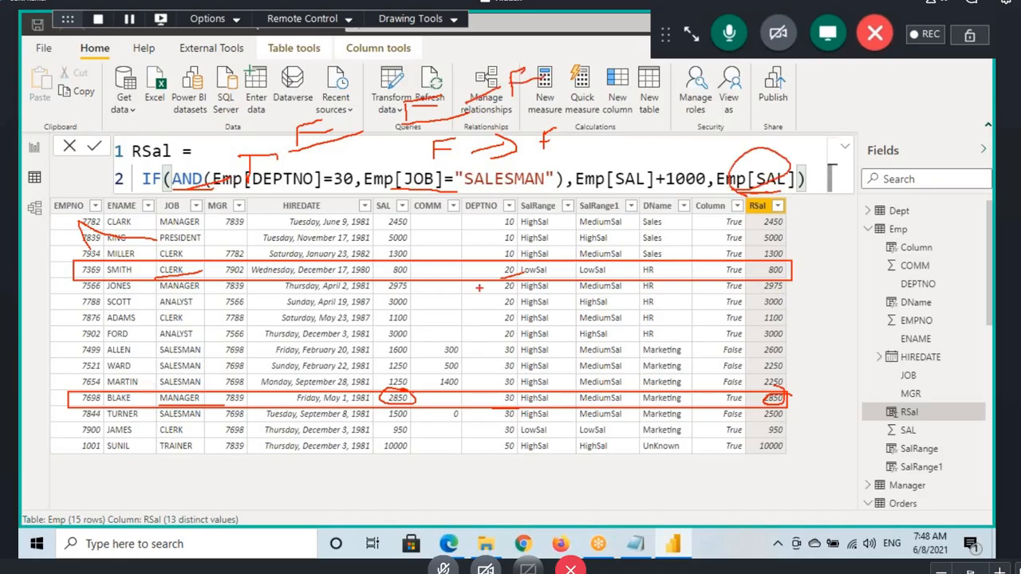
pyautogui.moveTo(409, 276); pyautogui.dragTo(424, 263)
# Step: Point out the two conditions and the AND function in the RSal formula, and highlight the && operator in the Notepad notes
pyautogui.moveTo(252, 179); pyautogui.dragTo(556, 178)
pyautogui.click(192, 178)
pyautogui.doubleClick(193, 179)
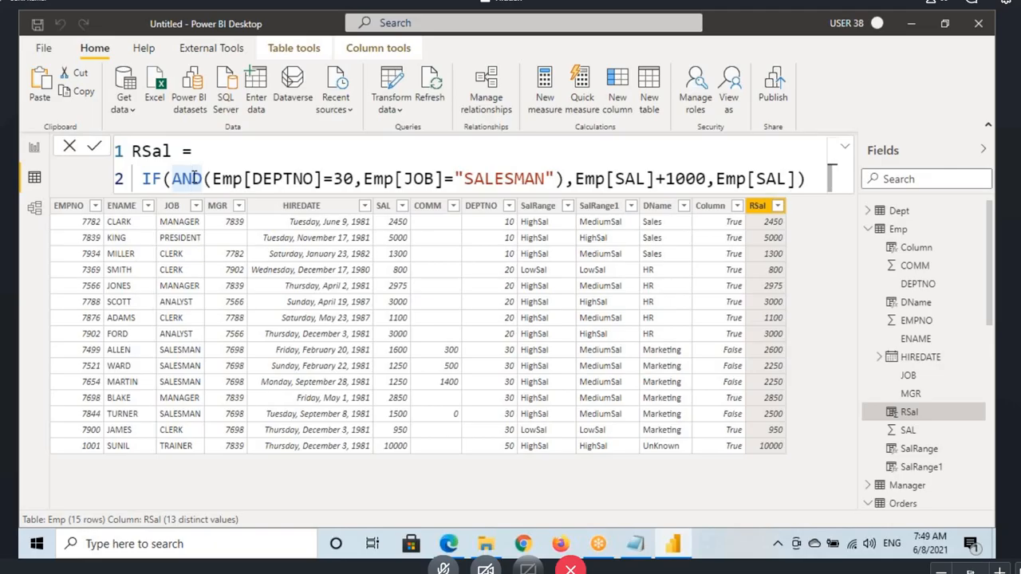
pyautogui.click(646, 544)
pyautogui.moveTo(71, 217); pyautogui.dragTo(94, 219)
pyautogui.click(70, 218)
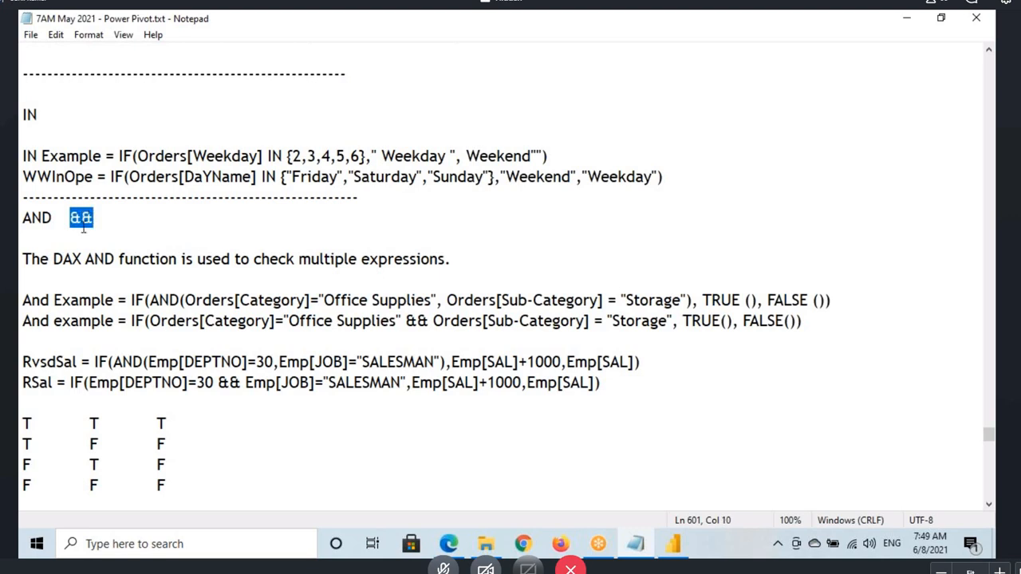
# Step: Switch to Power BI Desktop and add a calculated column to the Emp table named RSal&&
pyautogui.click(664, 544)
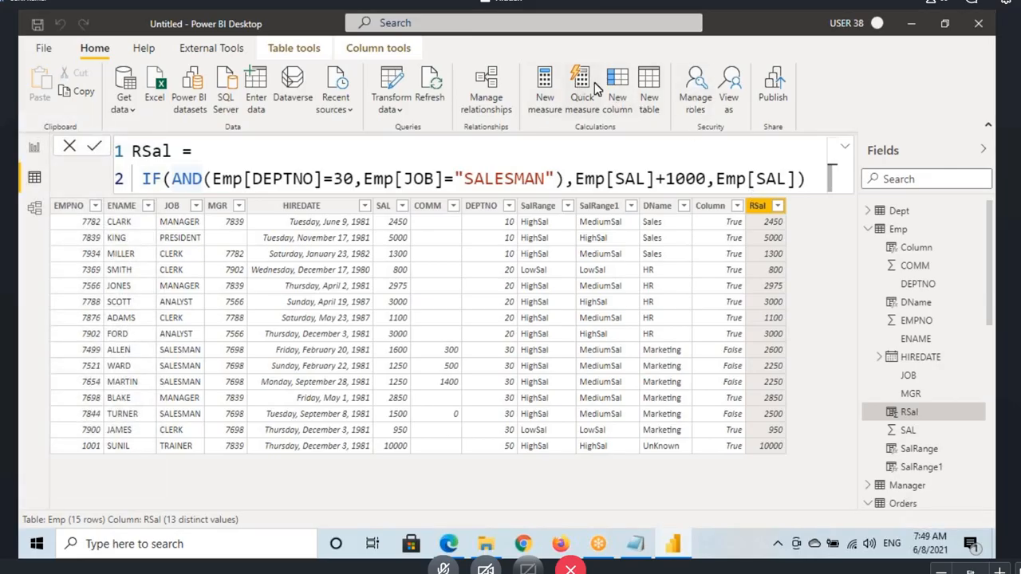
pyautogui.click(620, 83)
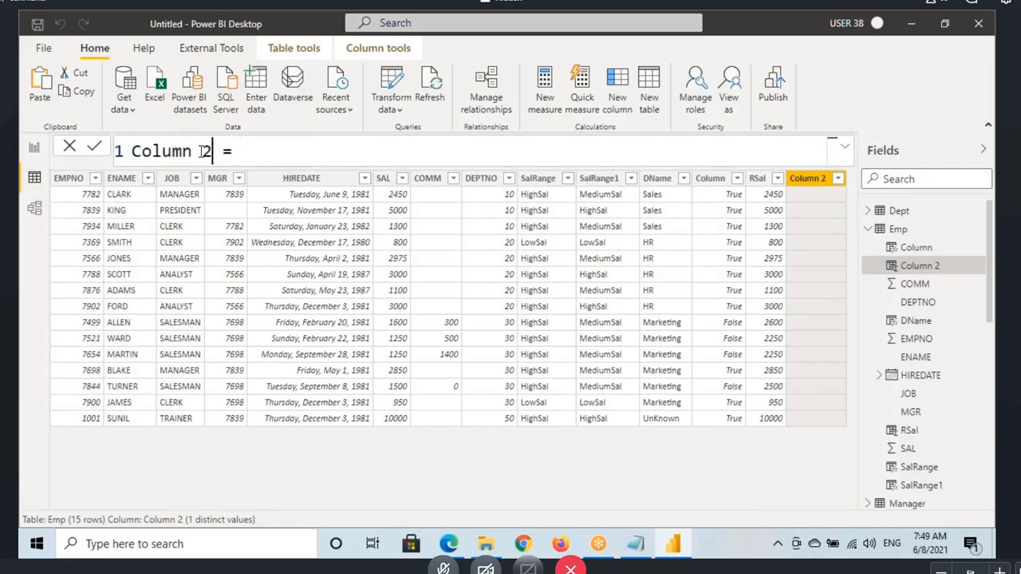
pyautogui.write('RSal')
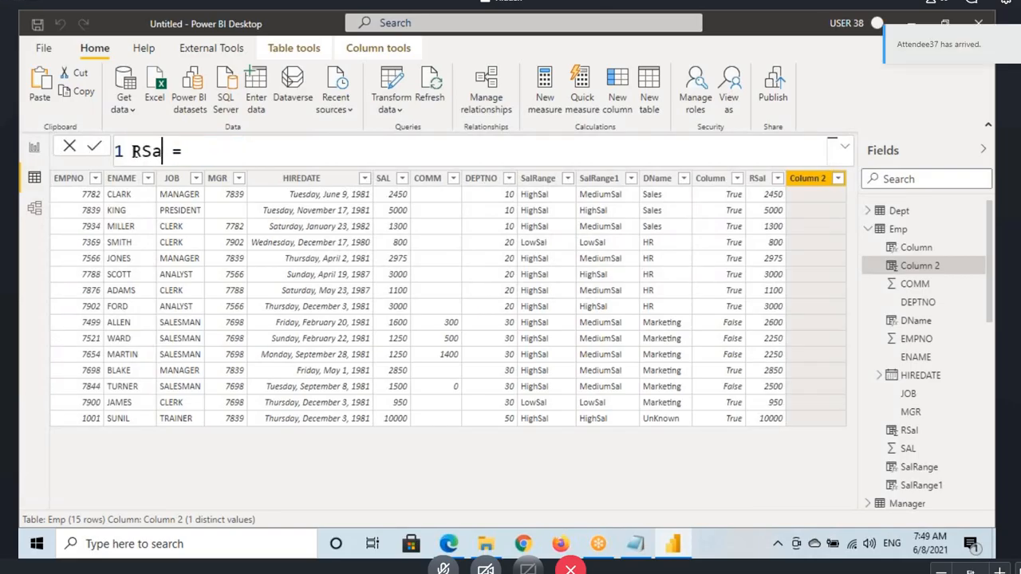
pyautogui.write('&& = ')
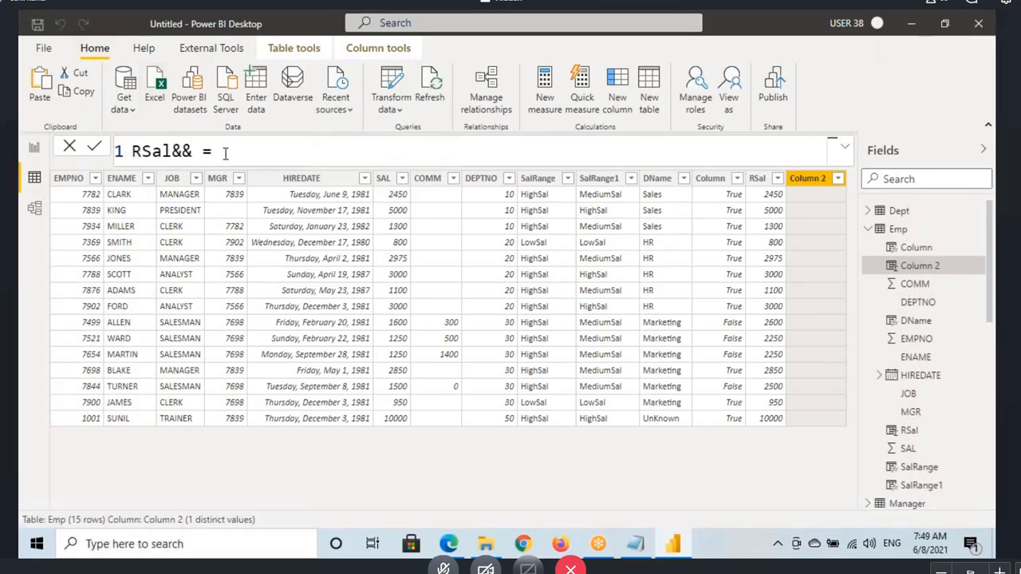
pyautogui.write('IF(dep')
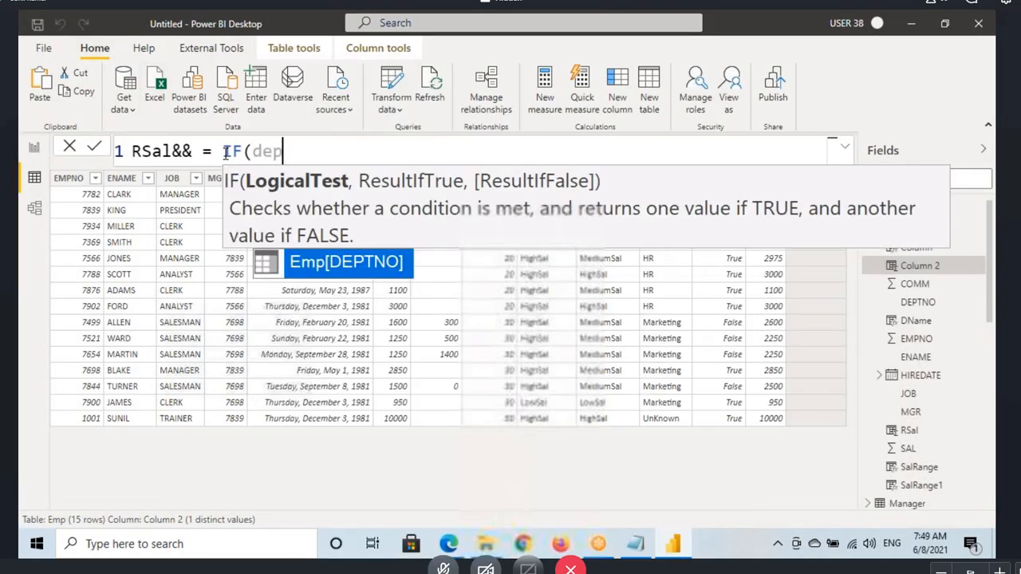
# Step: Start the RSal&& formula with IF and the logical test Emp[DEPTNO]=30 && Emp[JOB]="SALESMAN"
pyautogui.press('Tab')
pyautogui.write('=')
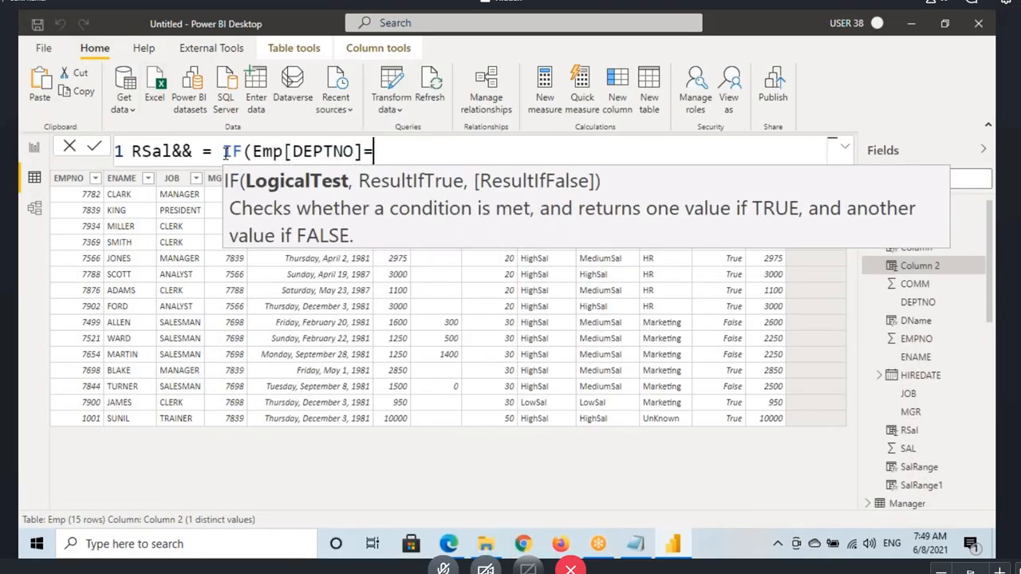
pyautogui.write('30 && j')
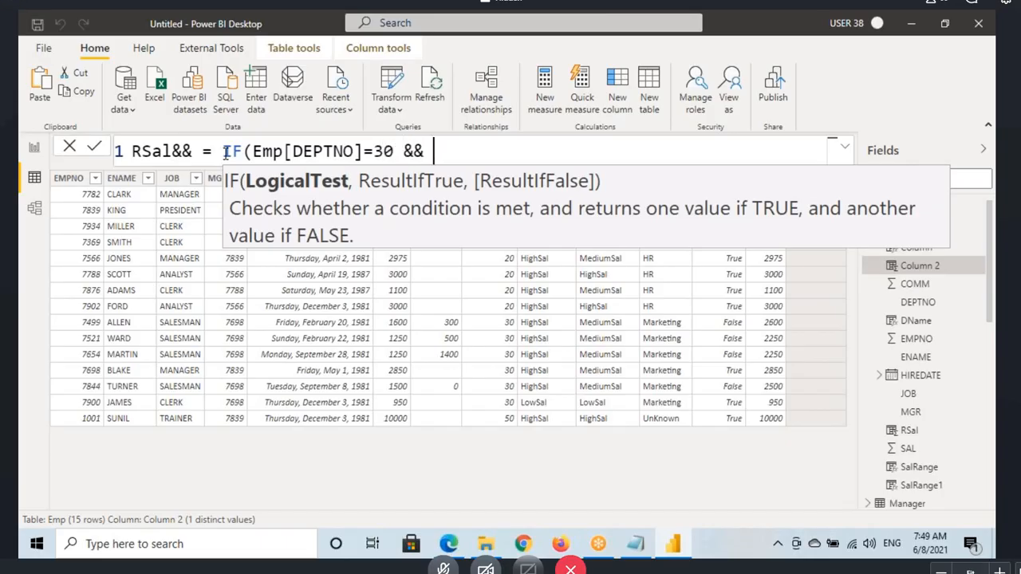
pyautogui.press('Tab')
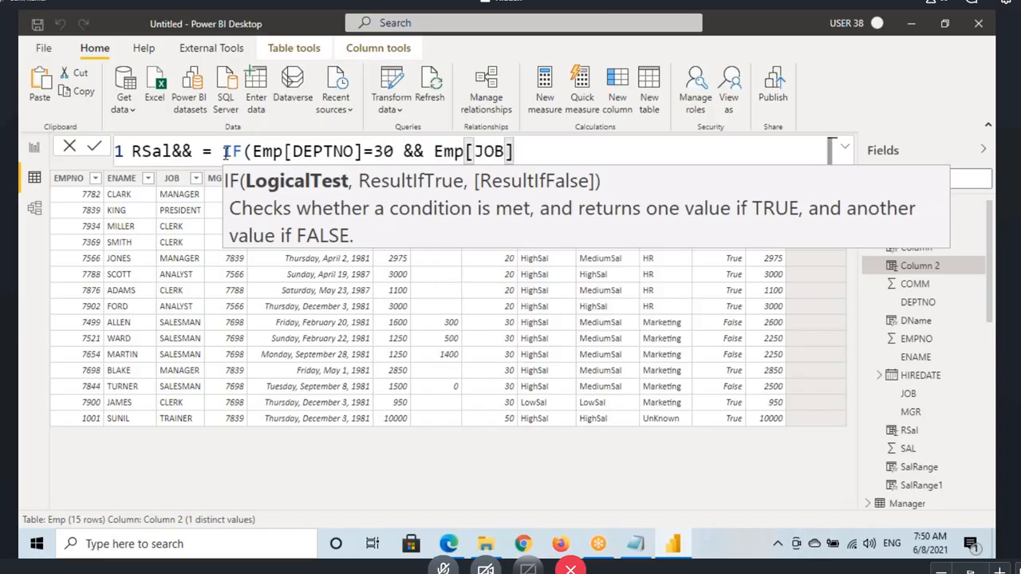
pyautogui.write('=')
pyautogui.write('"SALE')
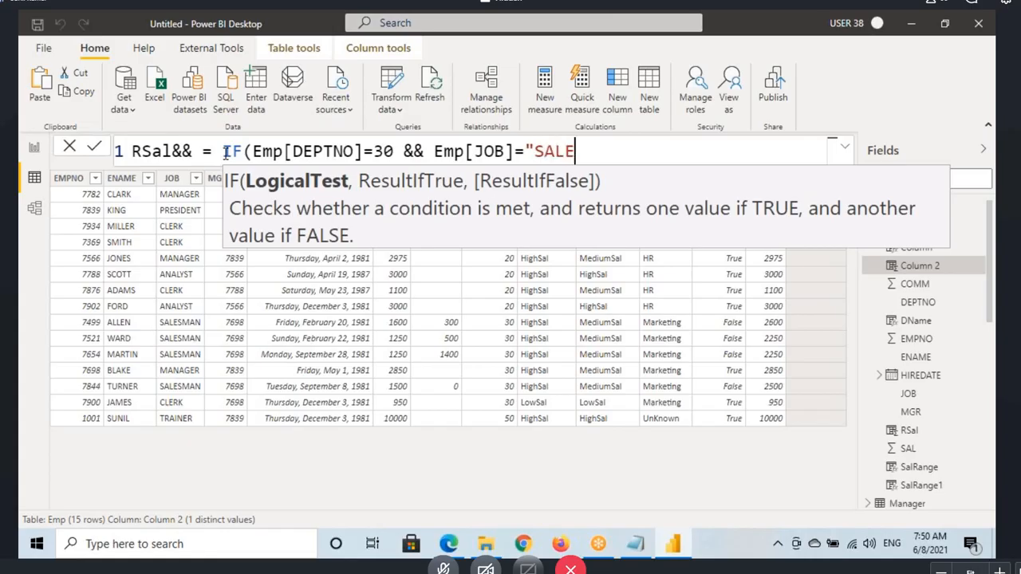
pyautogui.write('SMAN"')
pyautogui.moveTo(274, 151); pyautogui.dragTo(614, 152)
pyautogui.click(648, 151)
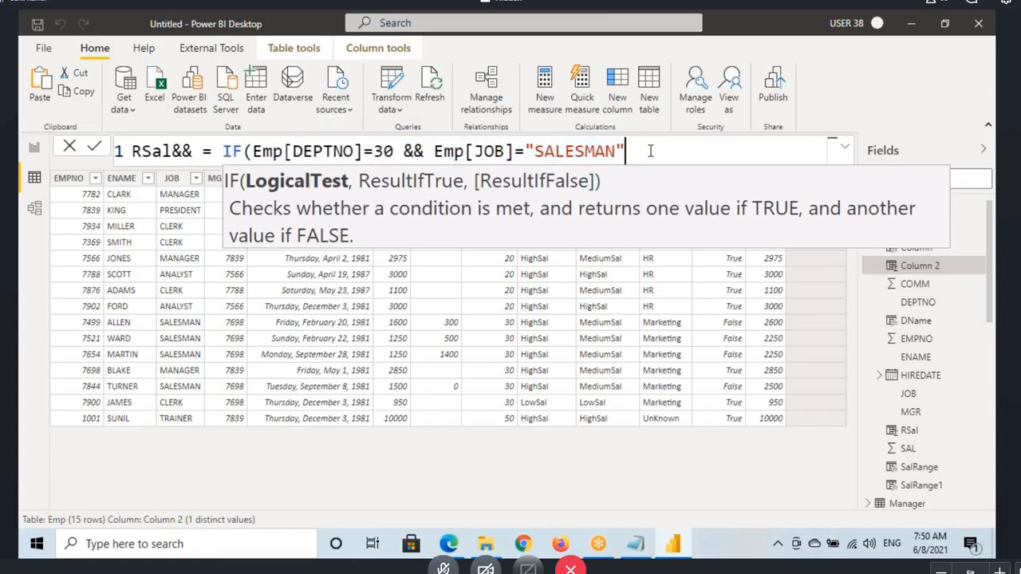
# Step: Complete the IF formula with Emp[SAL]+1000 as the true result and Emp[SAL] as the false result, and commit it
pyautogui.write(',')
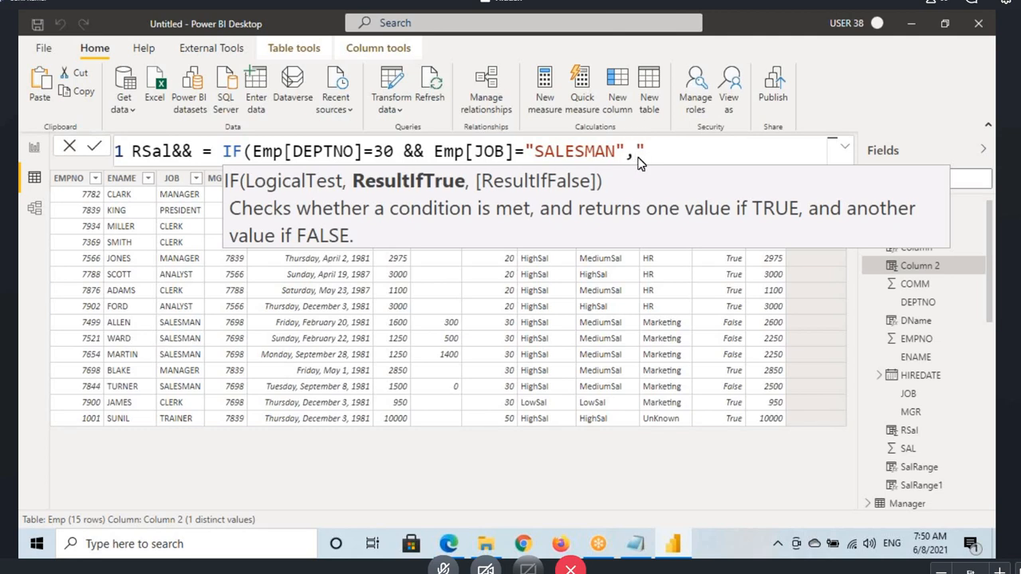
pyautogui.write('sal')
pyautogui.press('Tab')
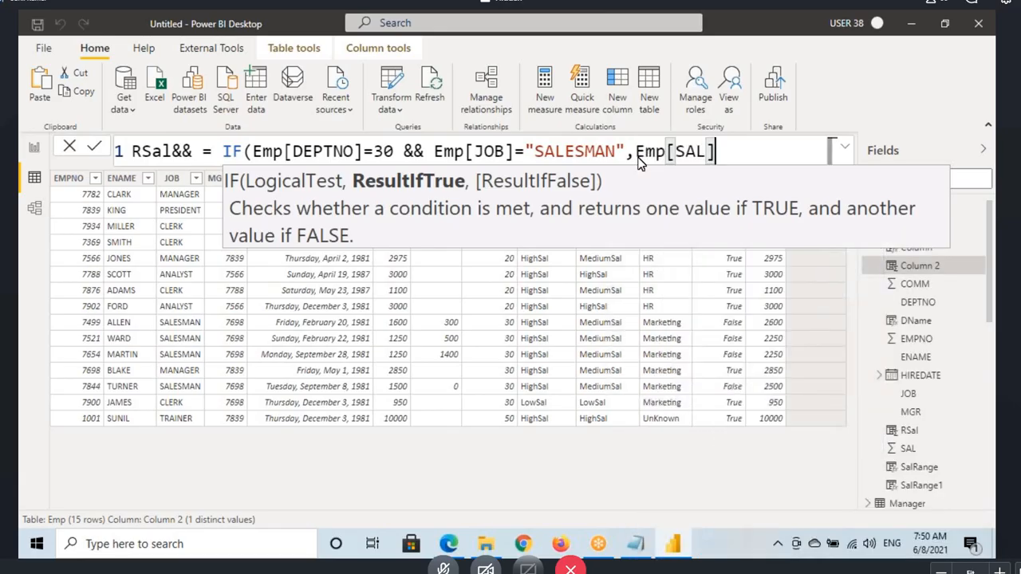
pyautogui.write('+1000')
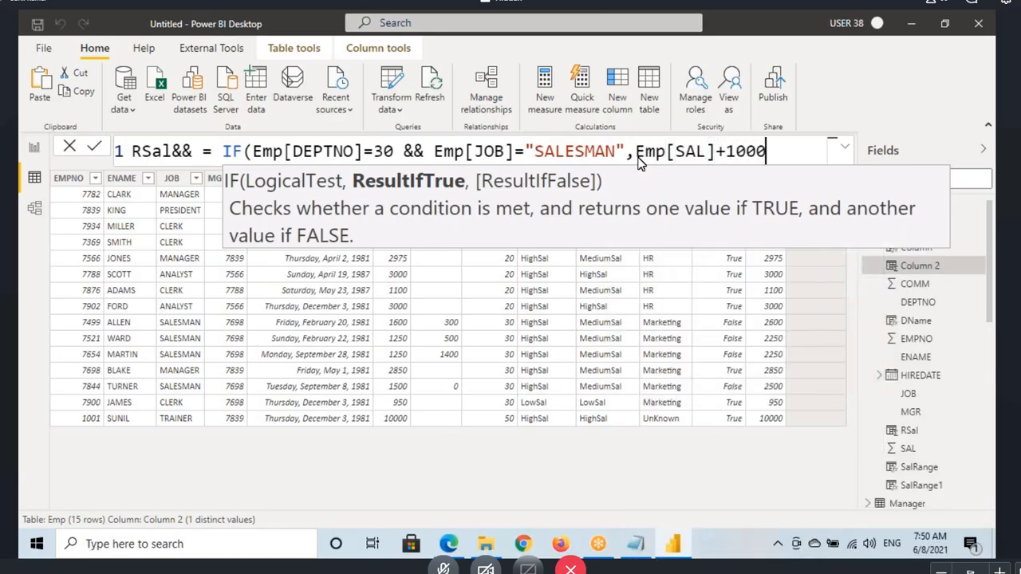
pyautogui.write(',sal')
pyautogui.press('Tab')
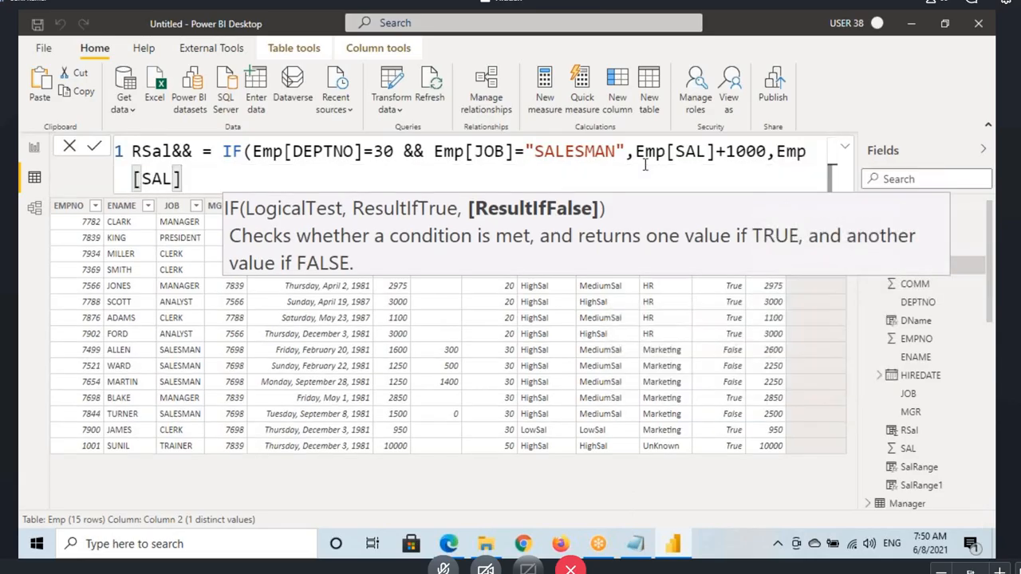
pyautogui.write(')')
pyautogui.press('Return')
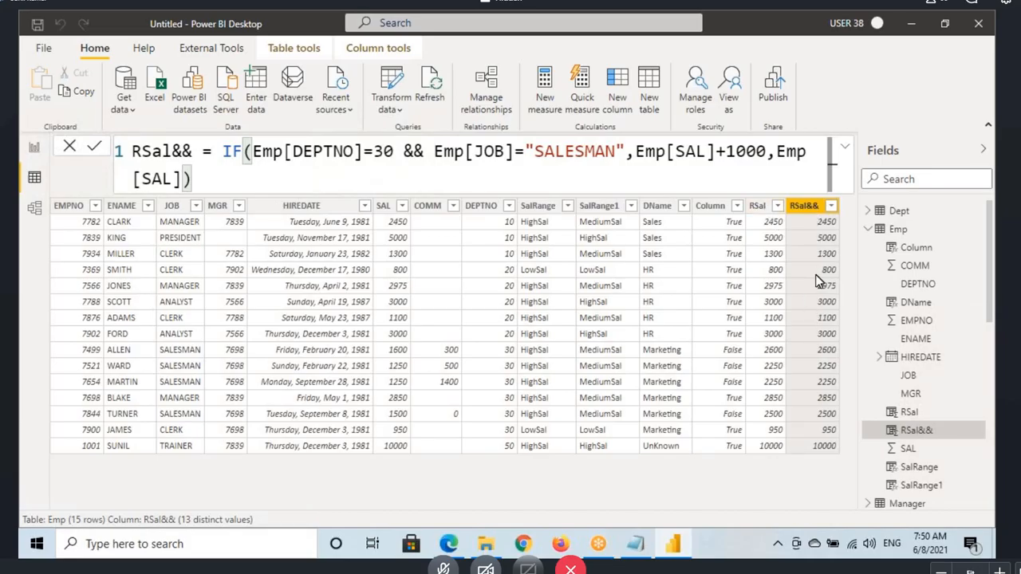
# Step: Compare the && operator in RSal&& with AND in RSal, and highlight the IFERROR heading in the Notepad notes
pyautogui.doubleClick(413, 151)
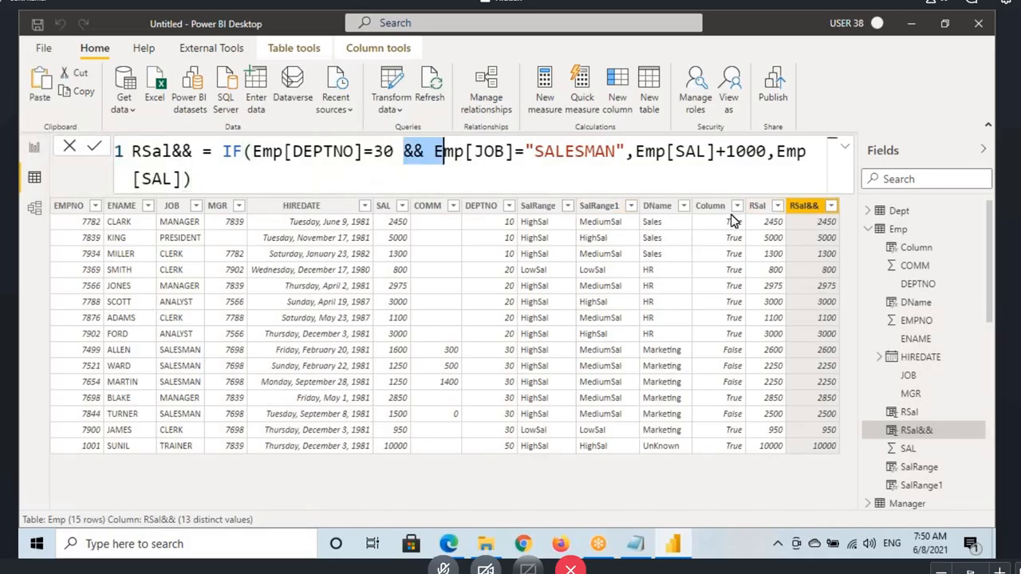
pyautogui.click(758, 208)
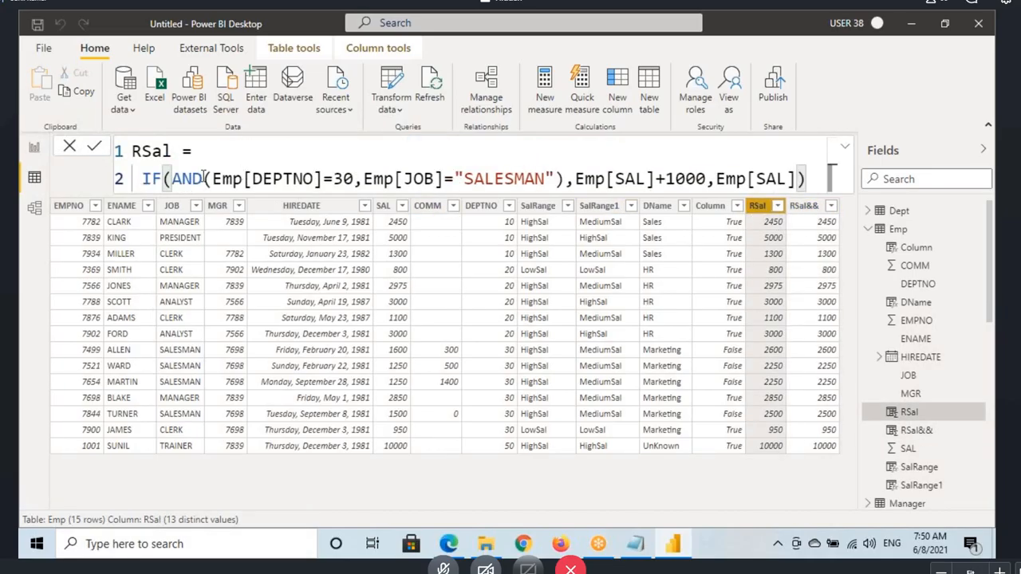
pyautogui.click(636, 544)
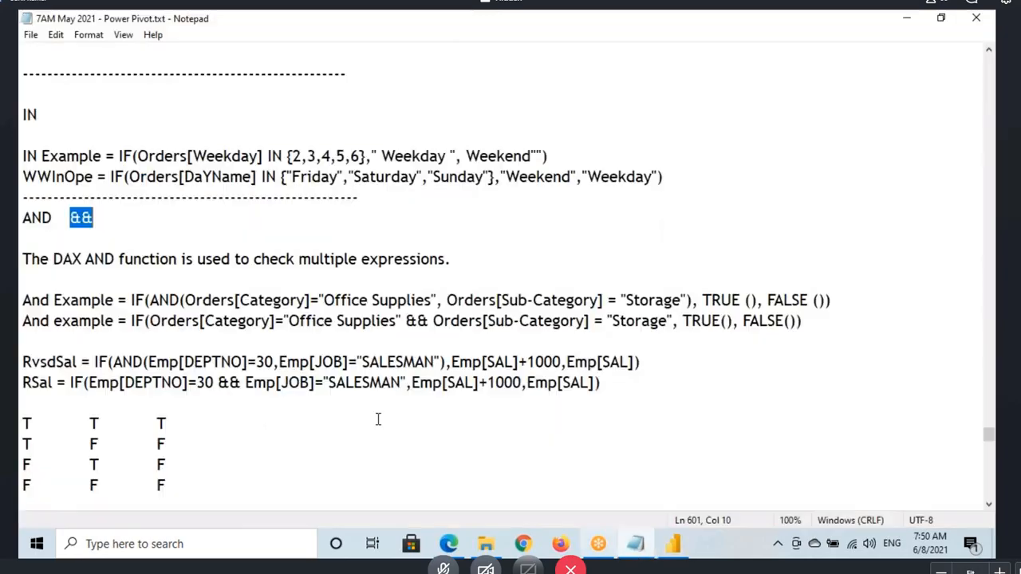
pyautogui.scroll(-6, 84, 248)
pyautogui.scroll(-1, 85, 247)
pyautogui.doubleClick(95, 141)
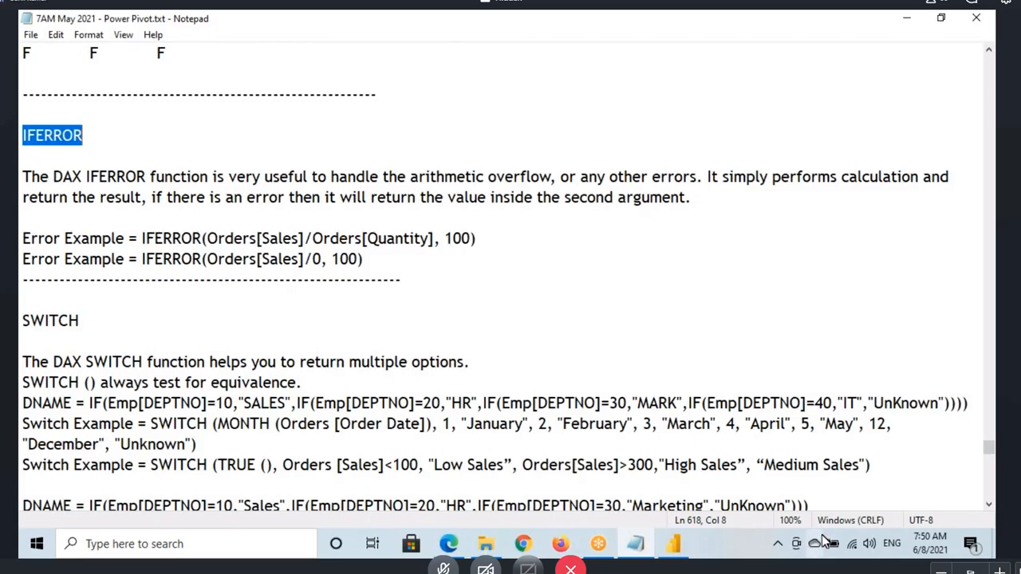
# Step: Switch to Power BI Desktop and add a calculated column named UnitPrice to the Orders table
pyautogui.click(673, 543)
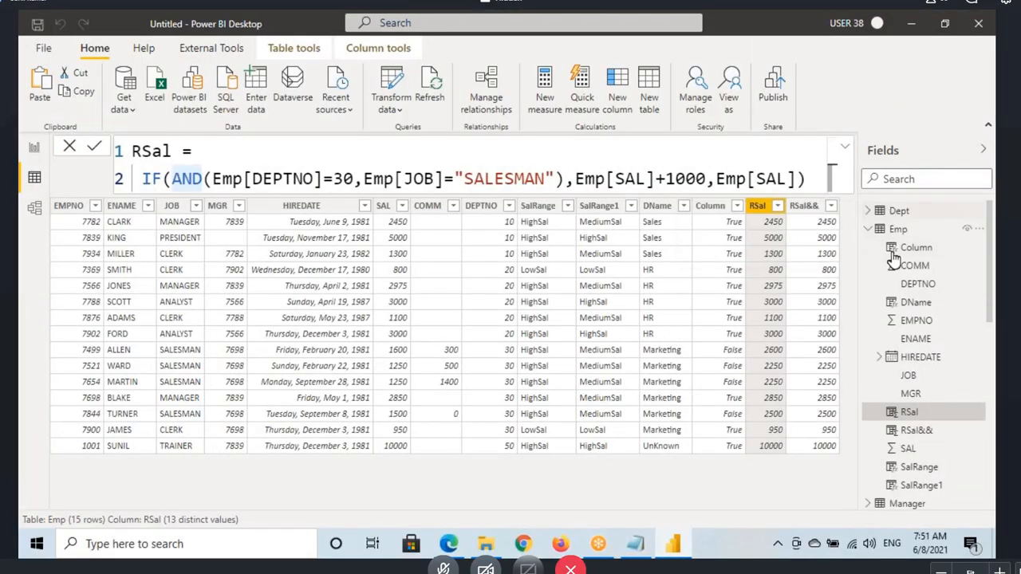
pyautogui.click(869, 230)
pyautogui.click(899, 266)
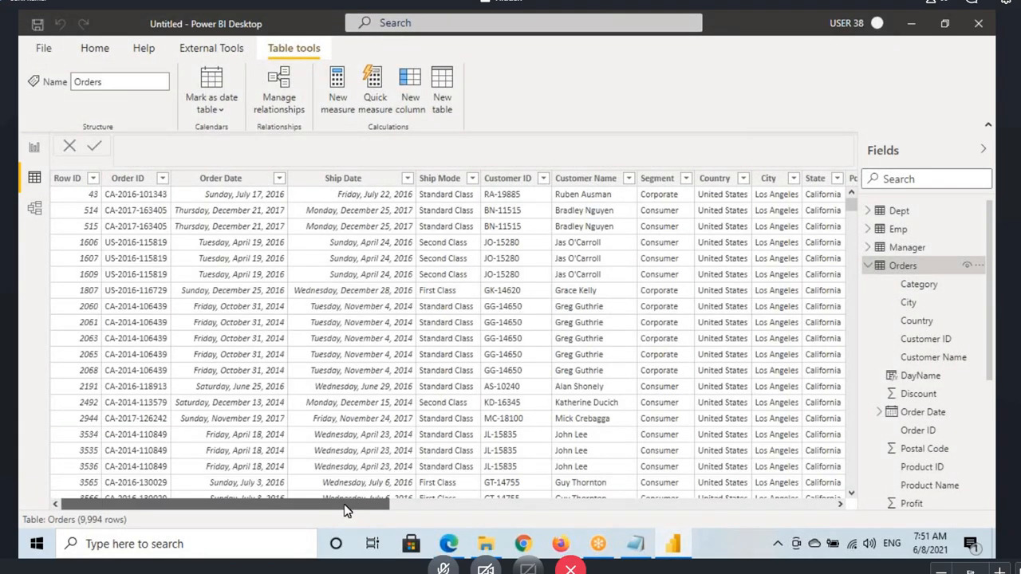
pyautogui.moveTo(348, 506); pyautogui.dragTo(768, 506)
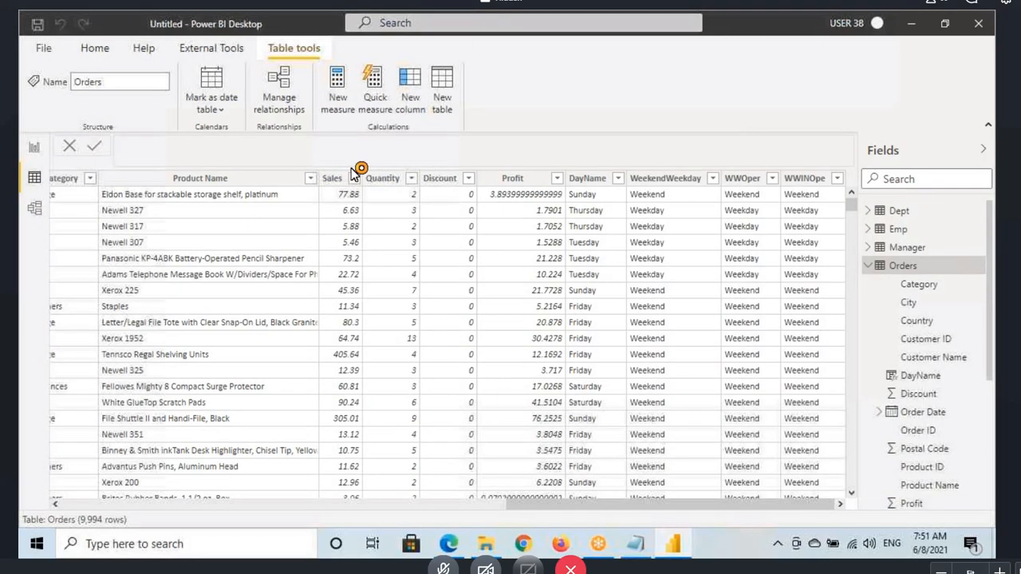
pyautogui.click(410, 89)
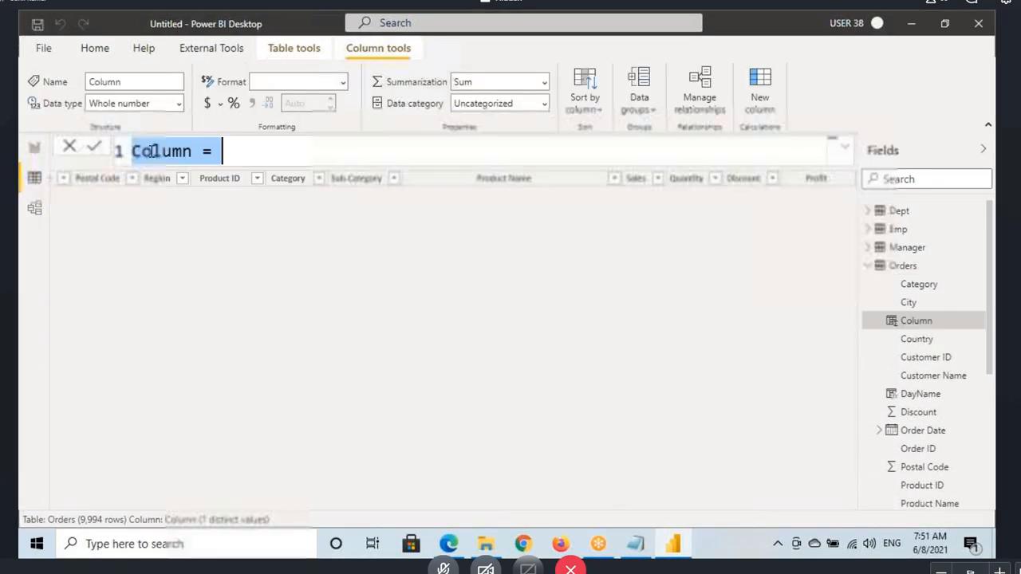
pyautogui.write('Uni')
pyautogui.write('tPrice')
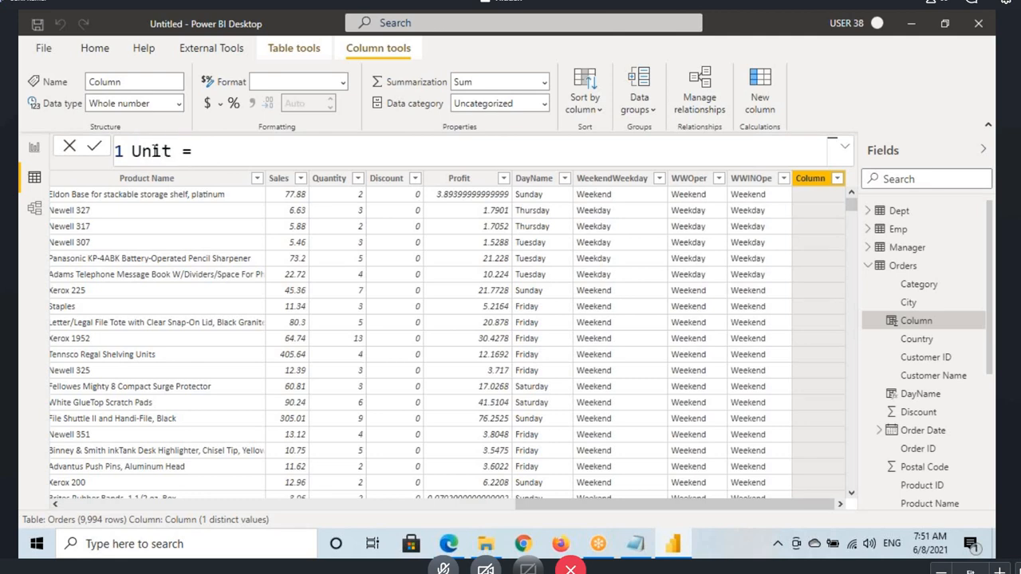
# Step: Define UnitPrice as Orders[Sales]/Orders[Quantity] and commit the formula
pyautogui.press('End')
pyautogui.write('sa')
pyautogui.press('Up')
pyautogui.press('Tab')
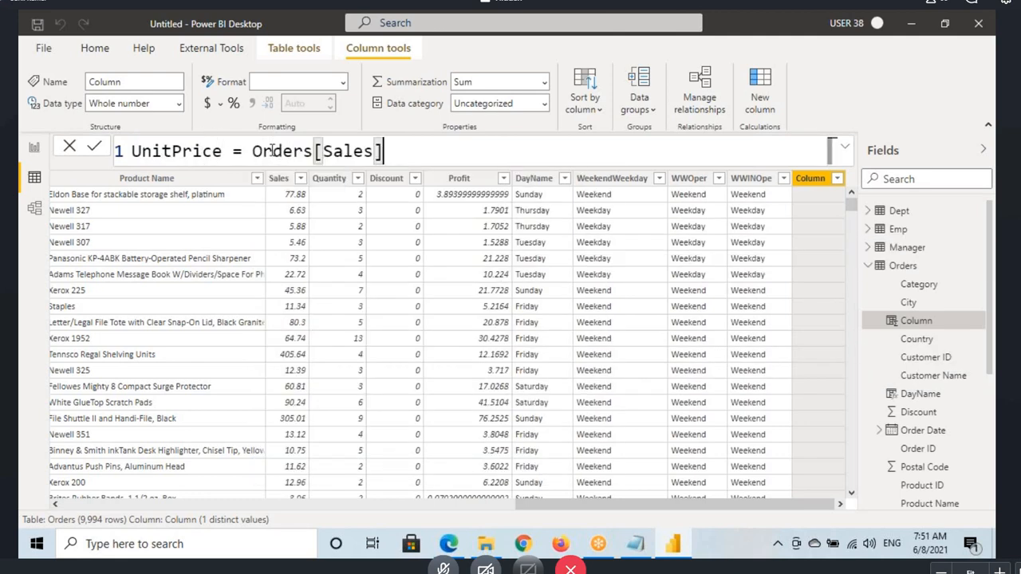
pyautogui.write('/Quant')
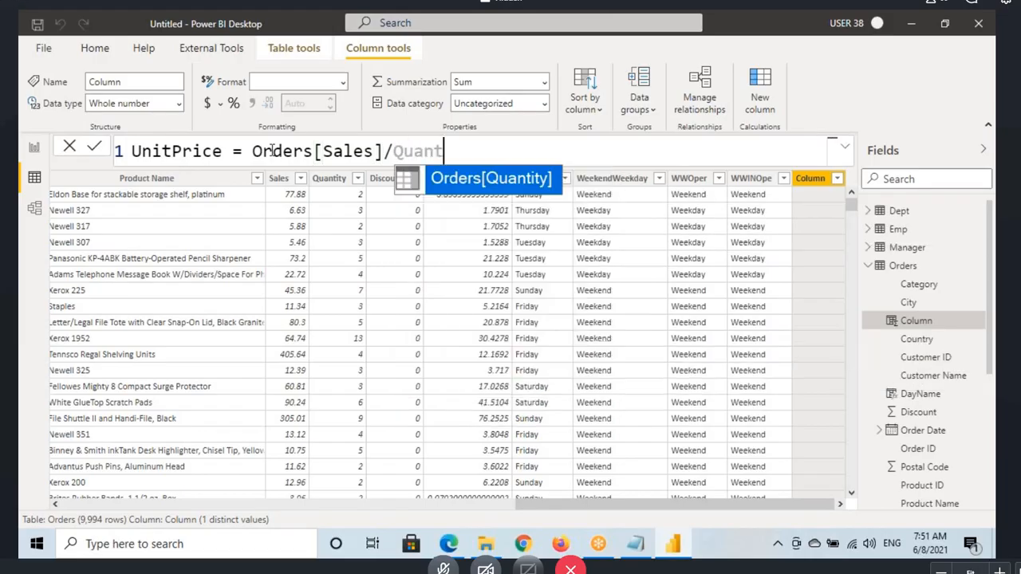
pyautogui.press('Tab')
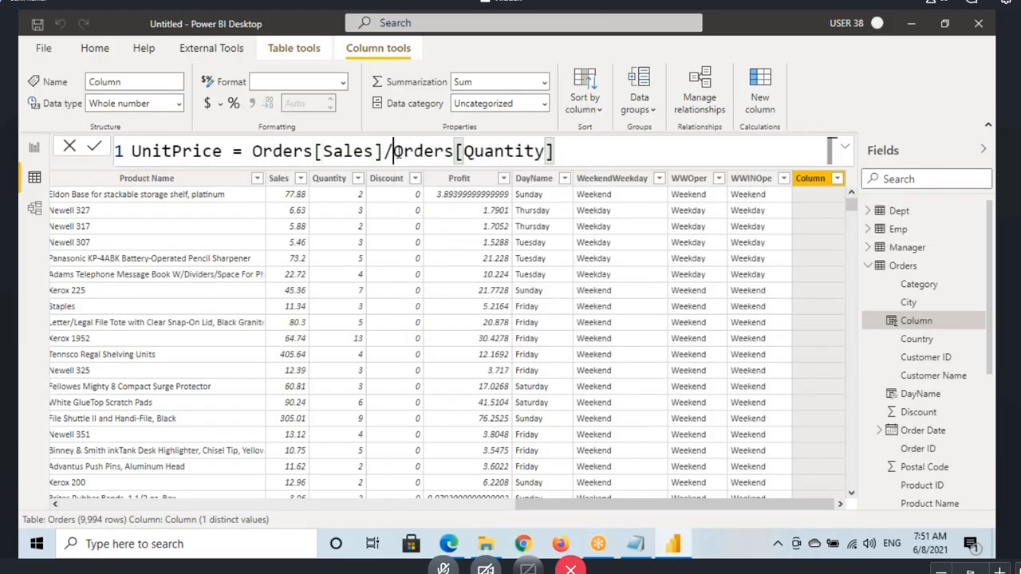
pyautogui.moveTo(394, 152); pyautogui.dragTo(567, 150)
pyautogui.click(594, 156)
pyautogui.press('Return')
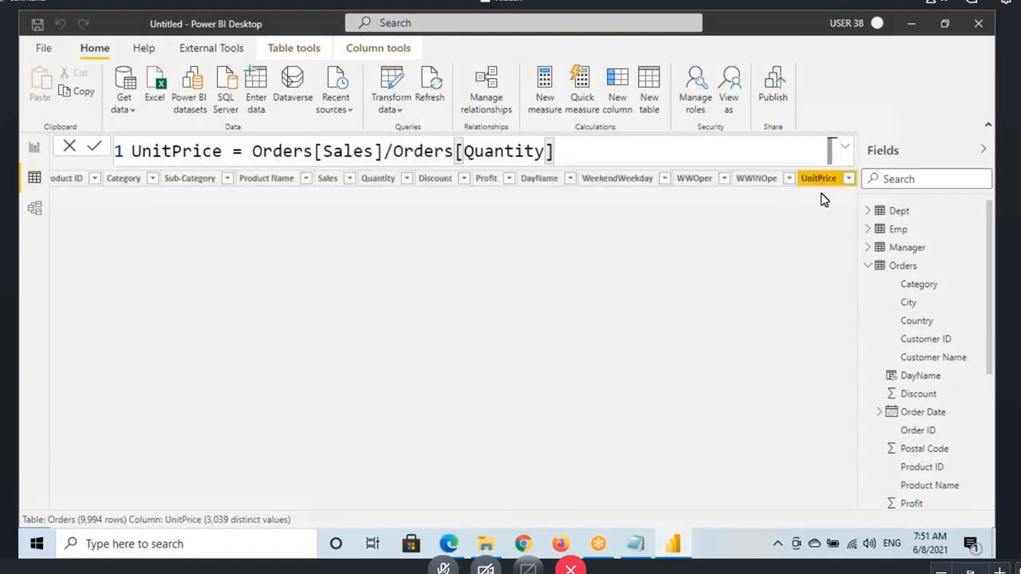
# Step: Mark the first UnitPrice value and its division expression, and glance at the IFERROR notes in Notepad
pyautogui.moveTo(834, 192); pyautogui.dragTo(842, 203)
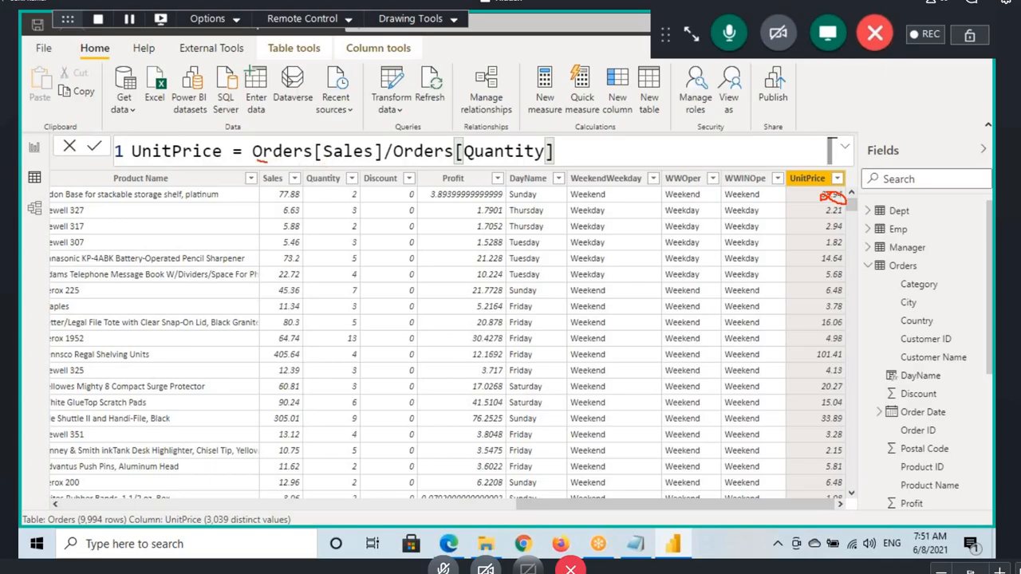
pyautogui.moveTo(266, 163)
pyautogui.mouseDown()
pyautogui.moveTo(456, 170)
pyautogui.moveTo(582, 126)
pyautogui.moveTo(274, 130)
pyautogui.moveTo(265, 157)
pyautogui.mouseUp()
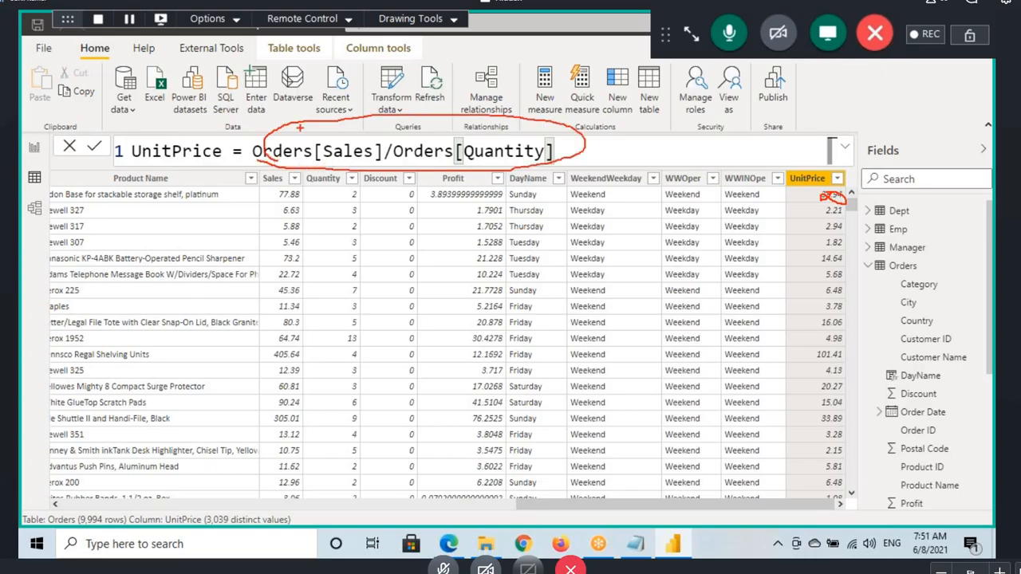
pyautogui.moveTo(324, 113); pyautogui.dragTo(312, 141)
pyautogui.press('Escape')
pyautogui.click(643, 546)
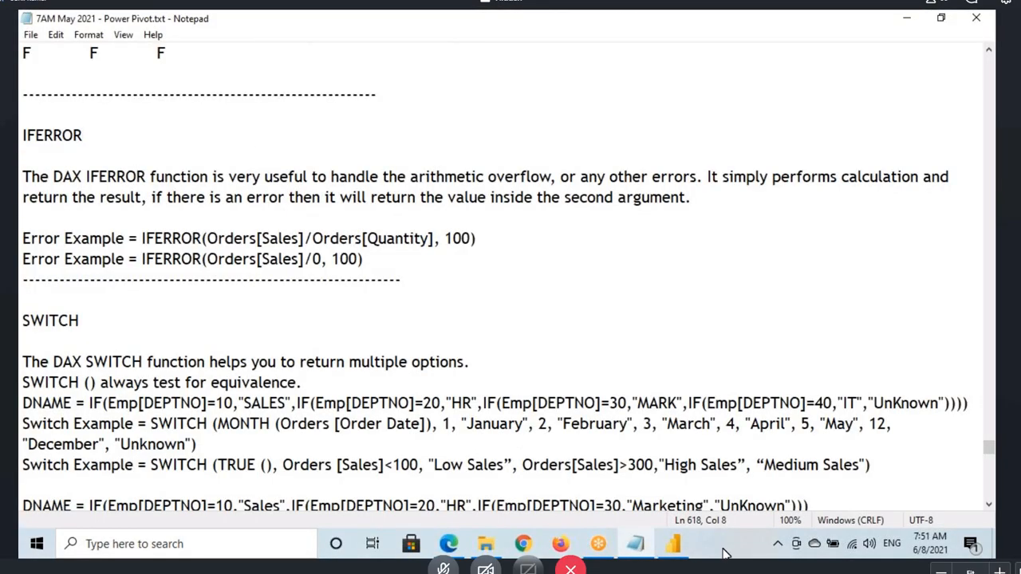
pyautogui.click(673, 544)
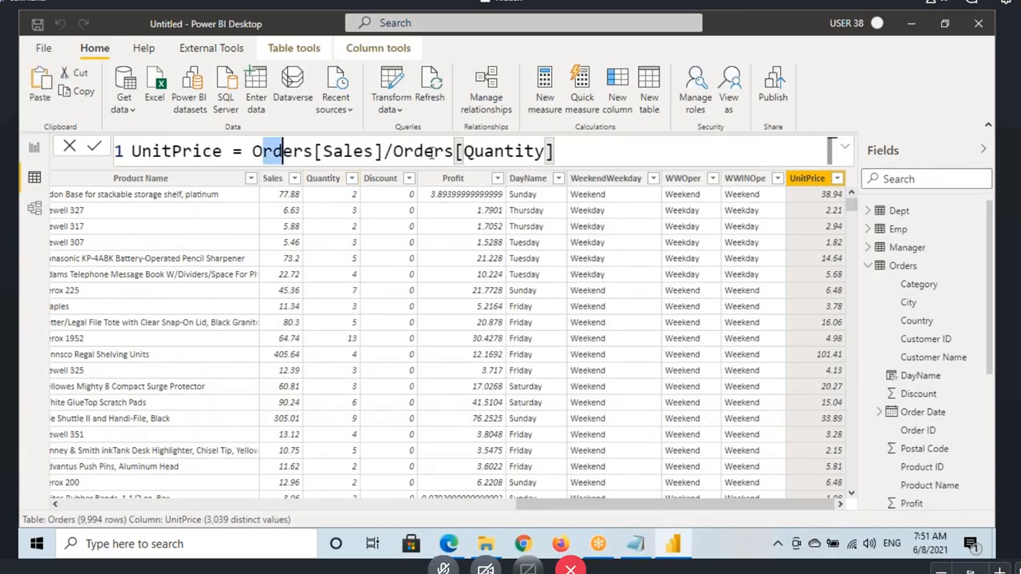
# Step: Cut the division expression out of the UnitPrice formula and start an IFERROR function in its place
pyautogui.moveTo(431, 152); pyautogui.dragTo(563, 151)
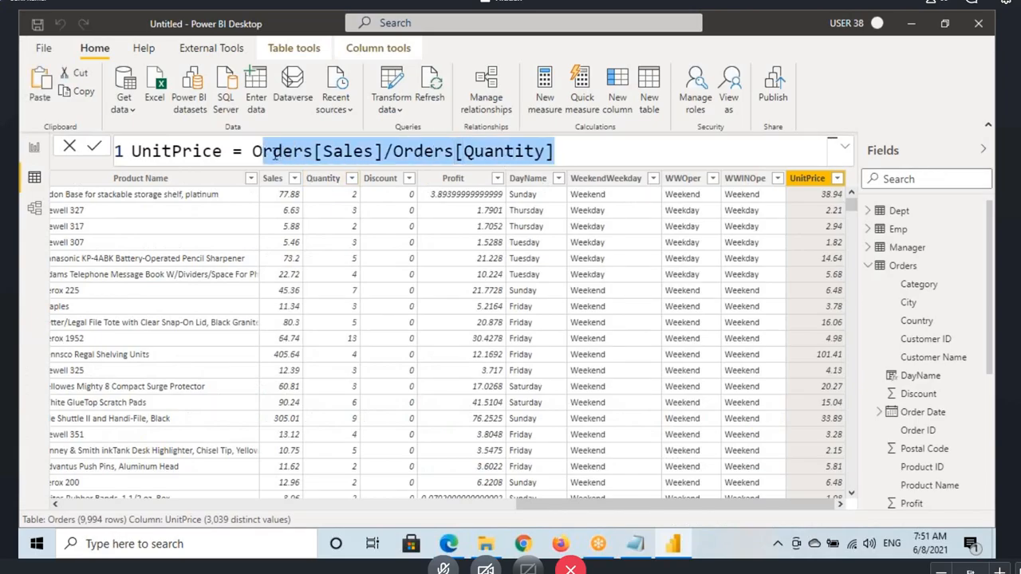
pyautogui.moveTo(254, 152); pyautogui.dragTo(572, 157)
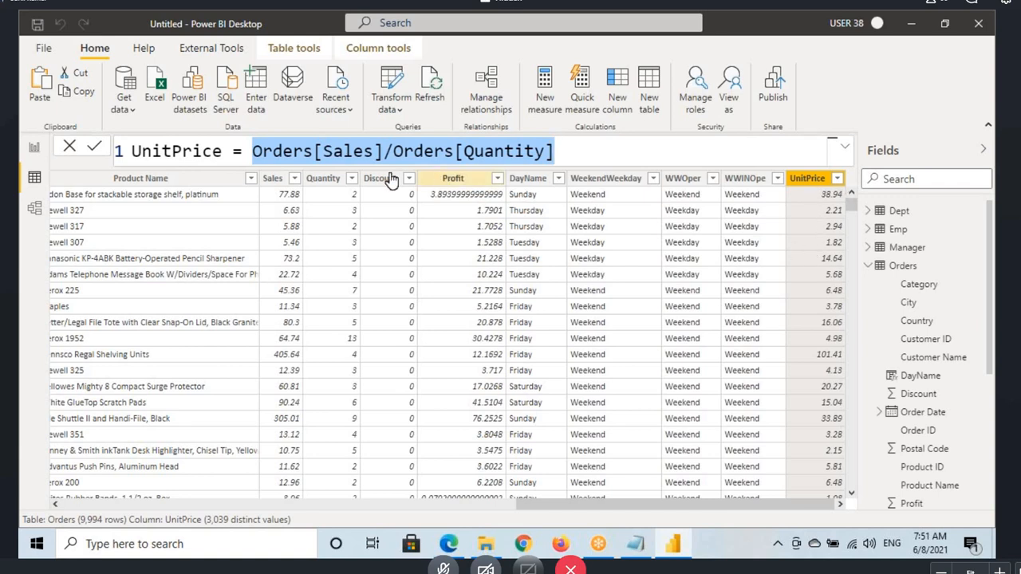
pyautogui.moveTo(553, 151); pyautogui.dragTo(252, 152)
pyautogui.hotkey('ctrl', 'c')
pyautogui.press('BackSpace')
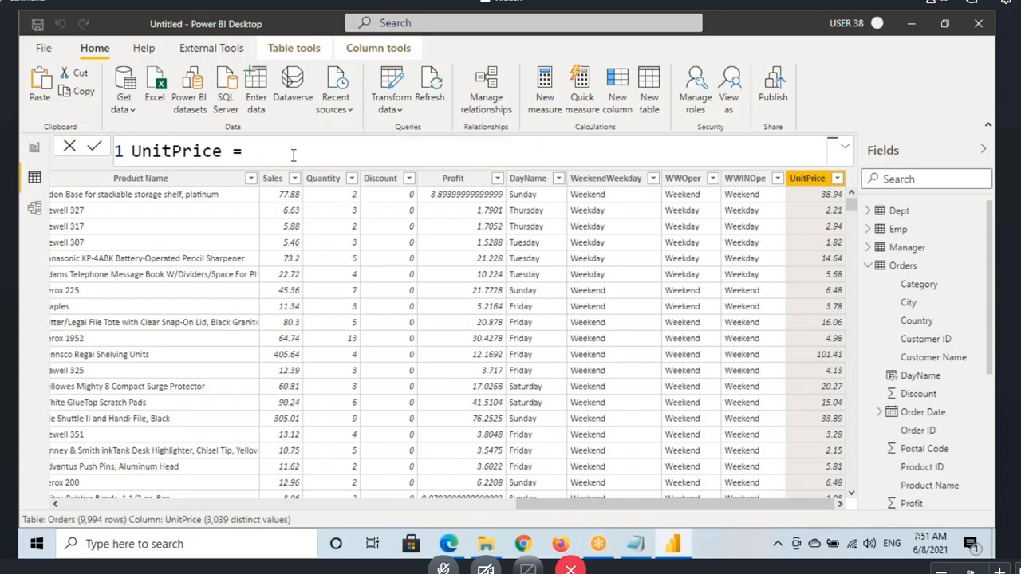
pyautogui.write('ife')
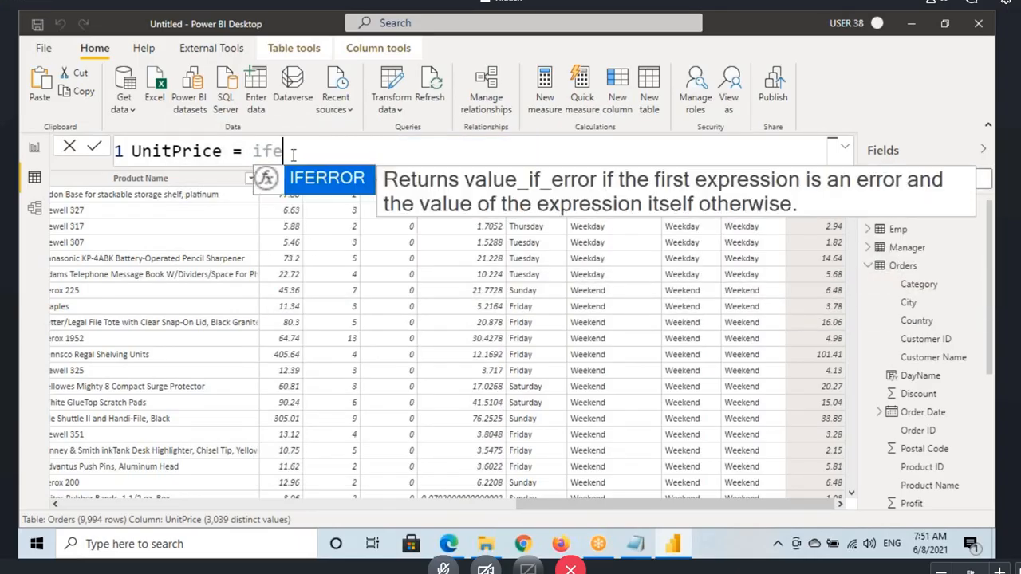
pyautogui.press('Tab')
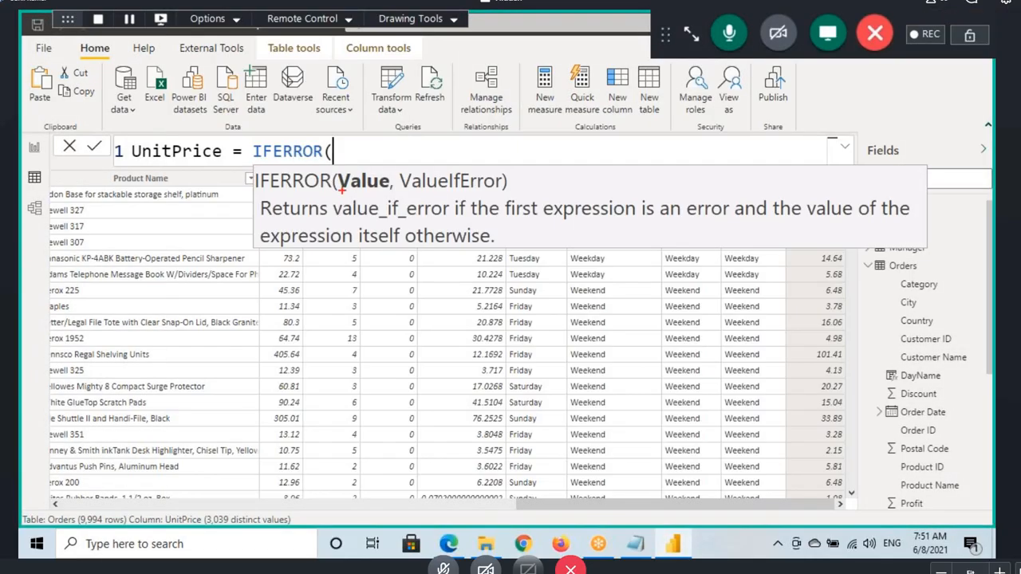
# Step: Annotate the Value and ValueIfError arguments in the IFERROR syntax hint to explain how they work
pyautogui.moveTo(340, 188); pyautogui.dragTo(391, 195)
pyautogui.moveTo(356, 145)
pyautogui.mouseDown()
pyautogui.moveTo(346, 161)
pyautogui.moveTo(355, 152)
pyautogui.mouseUp()
pyautogui.moveTo(352, 151)
pyautogui.mouseDown()
pyautogui.moveTo(366, 162)
pyautogui.moveTo(352, 162)
pyautogui.mouseUp()
pyautogui.moveTo(377, 145)
pyautogui.mouseDown()
pyautogui.moveTo(382, 155)
pyautogui.moveTo(369, 107)
pyautogui.mouseUp()
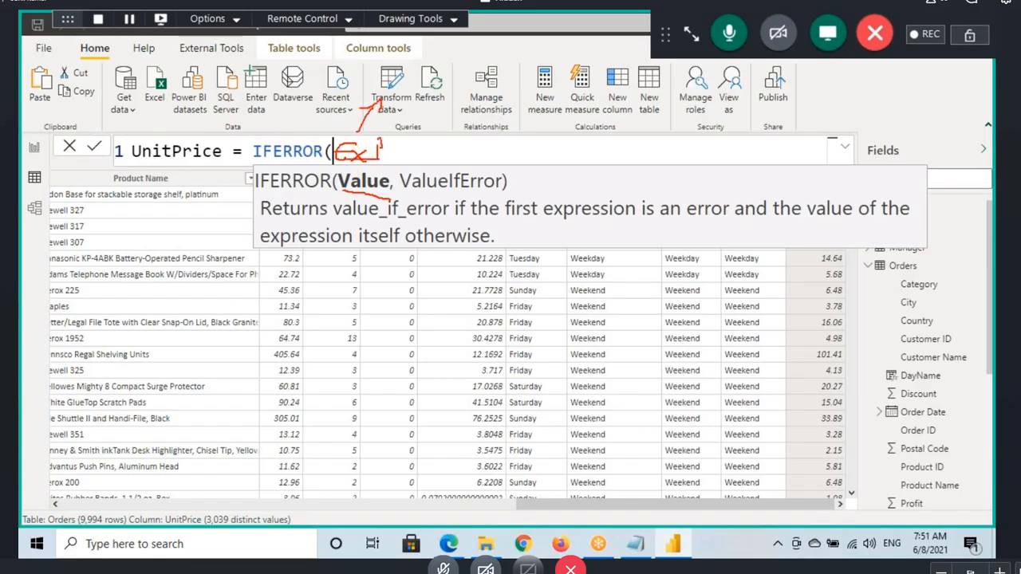
pyautogui.moveTo(403, 76)
pyautogui.mouseDown()
pyautogui.moveTo(391, 95)
pyautogui.moveTo(409, 110)
pyautogui.mouseUp()
pyautogui.moveTo(351, 192); pyautogui.dragTo(379, 185)
pyautogui.moveTo(366, 118)
pyautogui.mouseDown()
pyautogui.moveTo(386, 98)
pyautogui.moveTo(394, 119)
pyautogui.mouseUp()
pyautogui.moveTo(368, 179)
pyautogui.mouseDown()
pyautogui.moveTo(439, 190)
pyautogui.moveTo(452, 208)
pyautogui.moveTo(461, 190)
pyautogui.mouseUp()
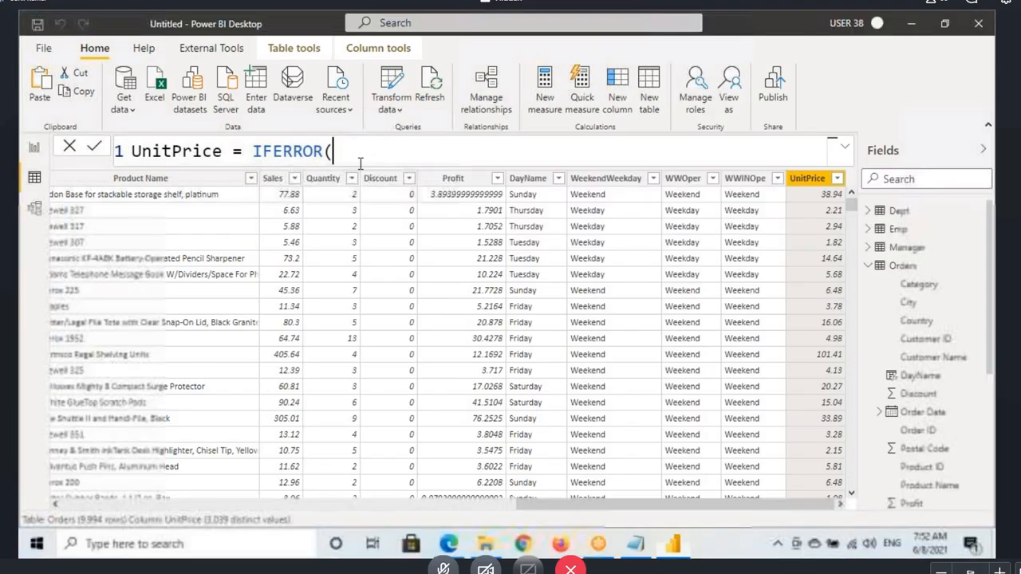
# Step: Paste Orders[Sales]/Orders[Quantity] as the Value argument of IFERROR
pyautogui.click(346, 155)
pyautogui.hotkey('ctrl', 'v')
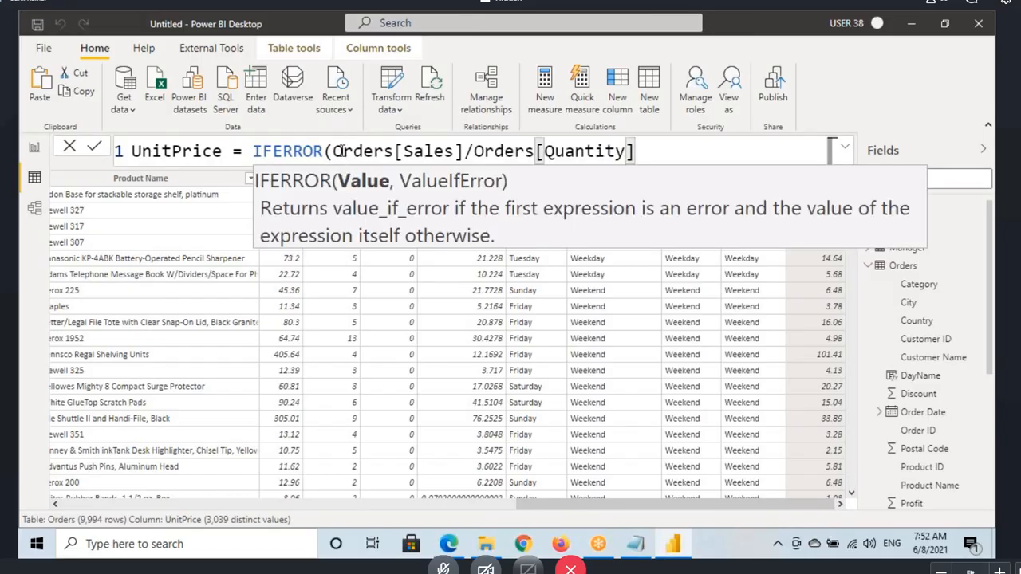
pyautogui.doubleClick(303, 151)
pyautogui.moveTo(344, 151); pyautogui.dragTo(625, 151)
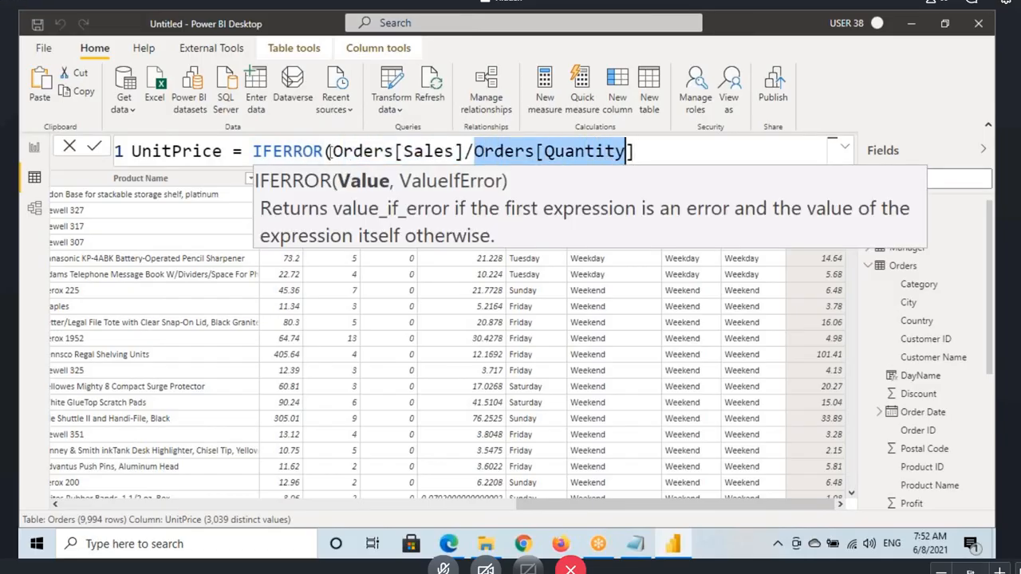
pyautogui.moveTo(338, 151); pyautogui.dragTo(631, 150)
pyautogui.click(668, 148)
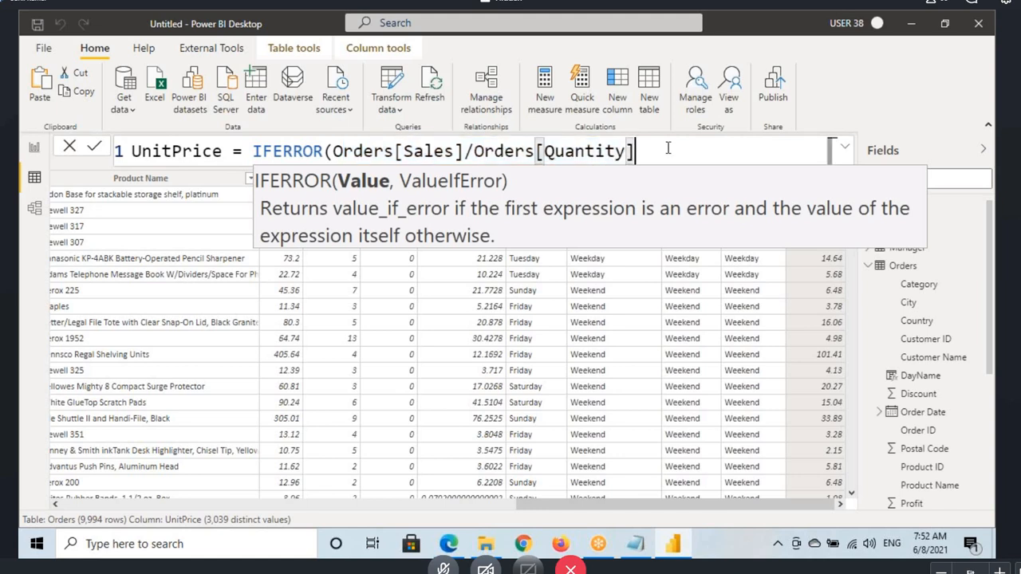
# Step: Set the IFERROR fallback value to 100, close the function and commit the UnitPrice formula
pyautogui.write(',0')
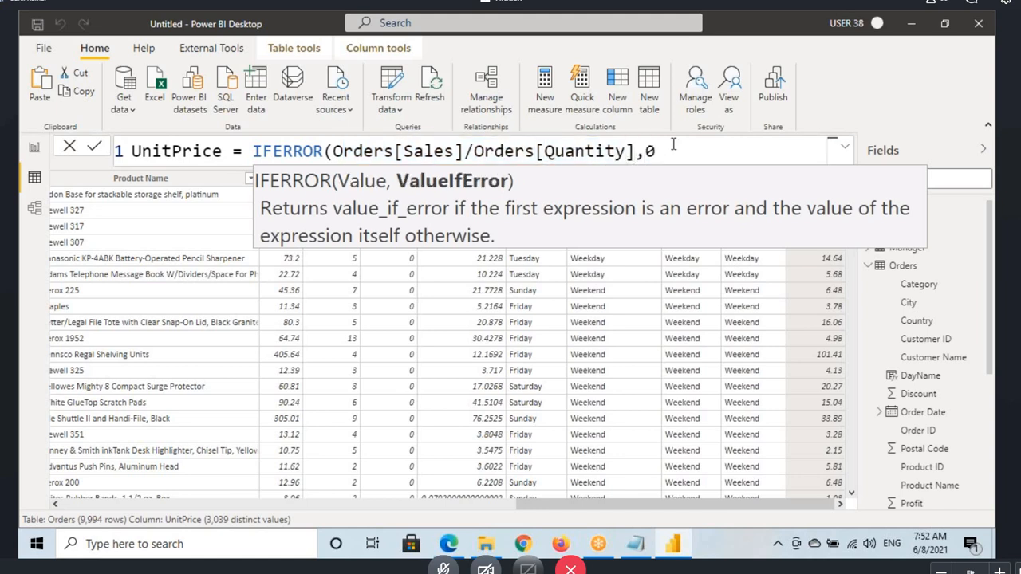
pyautogui.write(')')
pyautogui.press('BackSpace')
pyautogui.press('BackSpace')
pyautogui.write('100)')
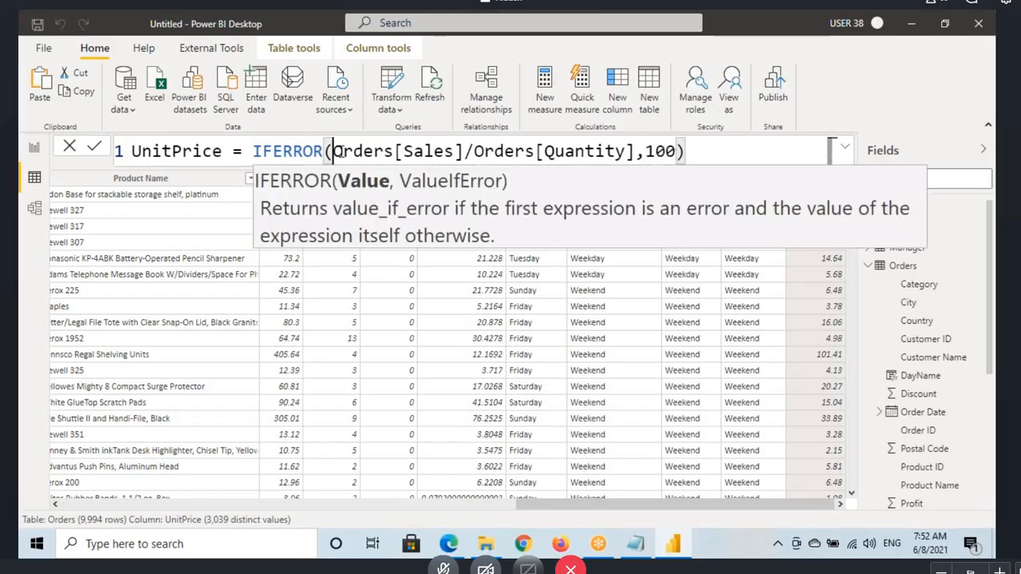
pyautogui.moveTo(333, 150); pyautogui.dragTo(625, 151)
pyautogui.click(716, 154)
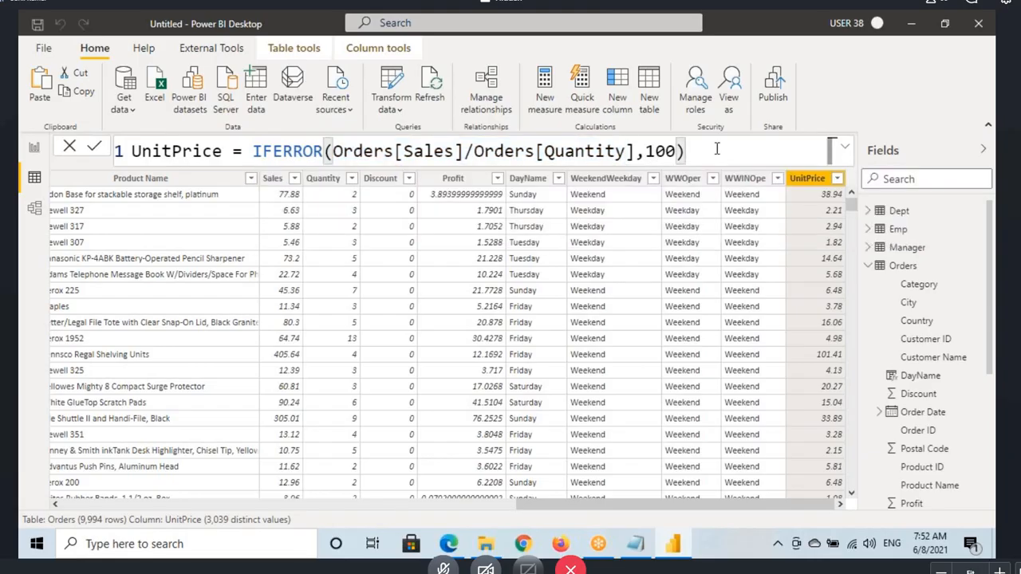
pyautogui.press('Return')
# Step: Mark the first row's Sales, Quantity and UnitPrice values alongside the formula's division and fallback arguments, and clear the marks
pyautogui.hotkey('ctrl', '2')
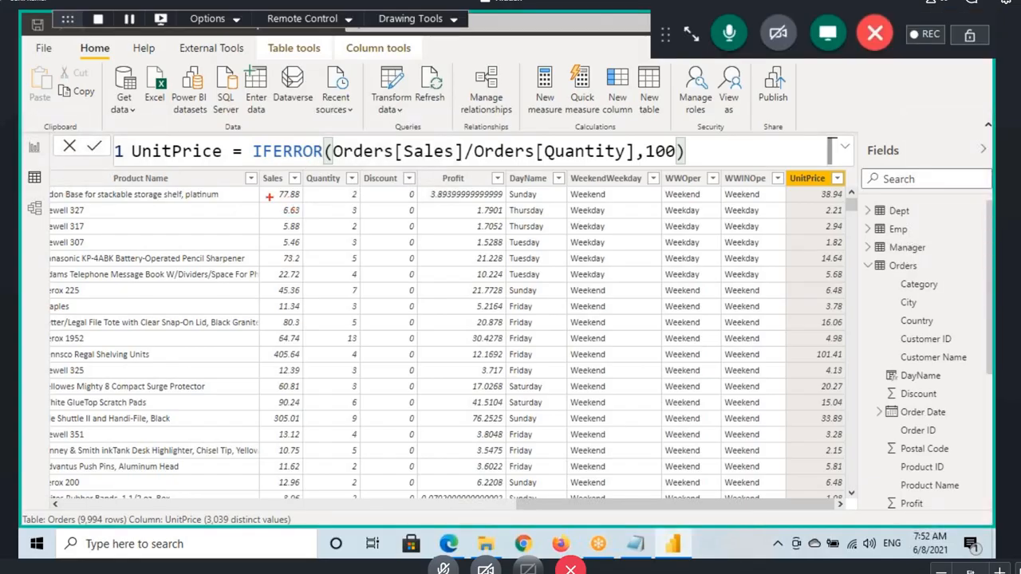
pyautogui.moveTo(266, 198)
pyautogui.mouseDown()
pyautogui.moveTo(315, 189)
pyautogui.moveTo(366, 199)
pyautogui.mouseUp()
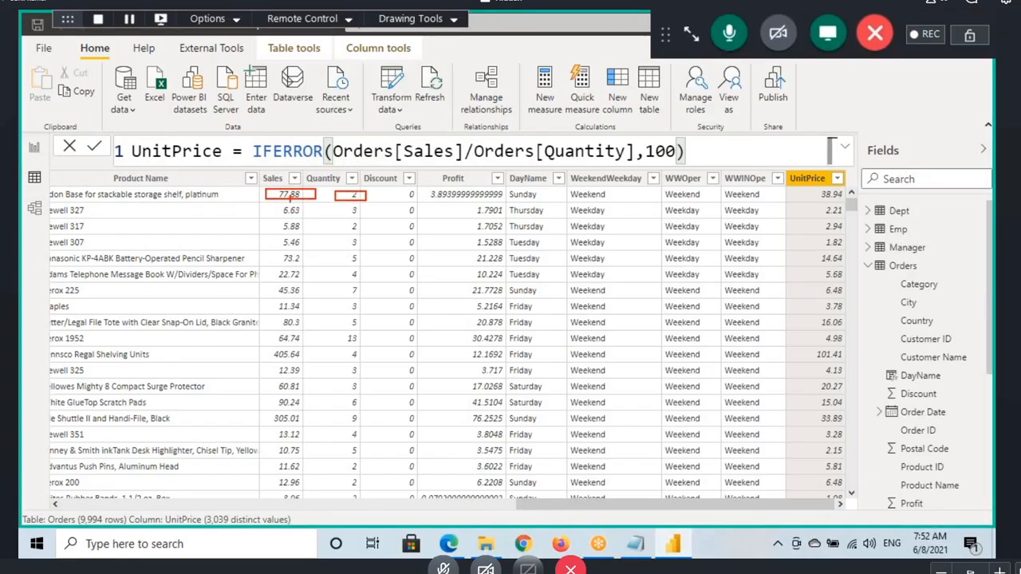
pyautogui.moveTo(444, 161); pyautogui.dragTo(573, 162)
pyautogui.moveTo(839, 185); pyautogui.dragTo(851, 193)
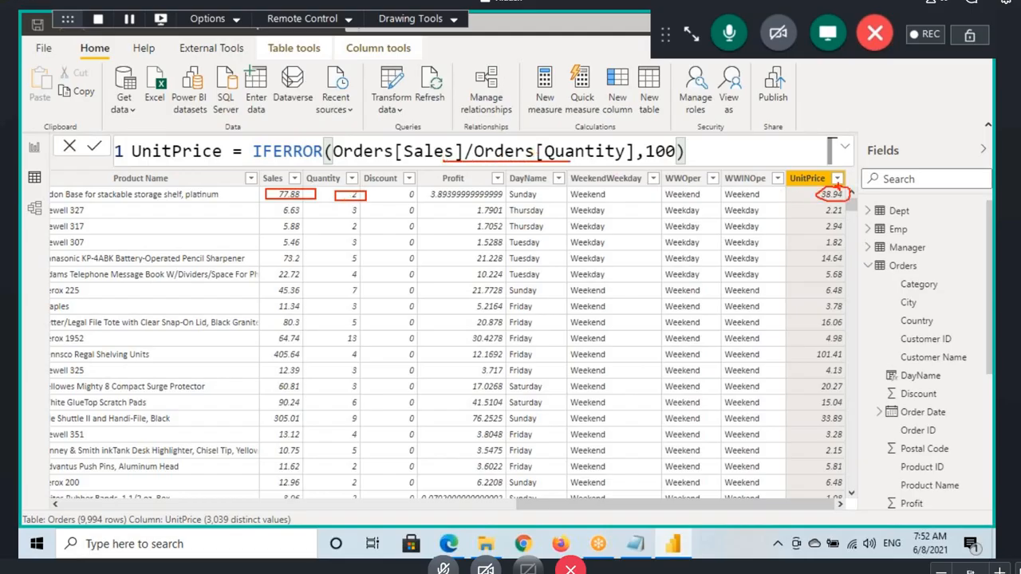
pyautogui.moveTo(820, 156); pyautogui.dragTo(830, 187)
pyautogui.moveTo(652, 158)
pyautogui.mouseDown()
pyautogui.moveTo(676, 154)
pyautogui.moveTo(646, 159)
pyautogui.mouseUp()
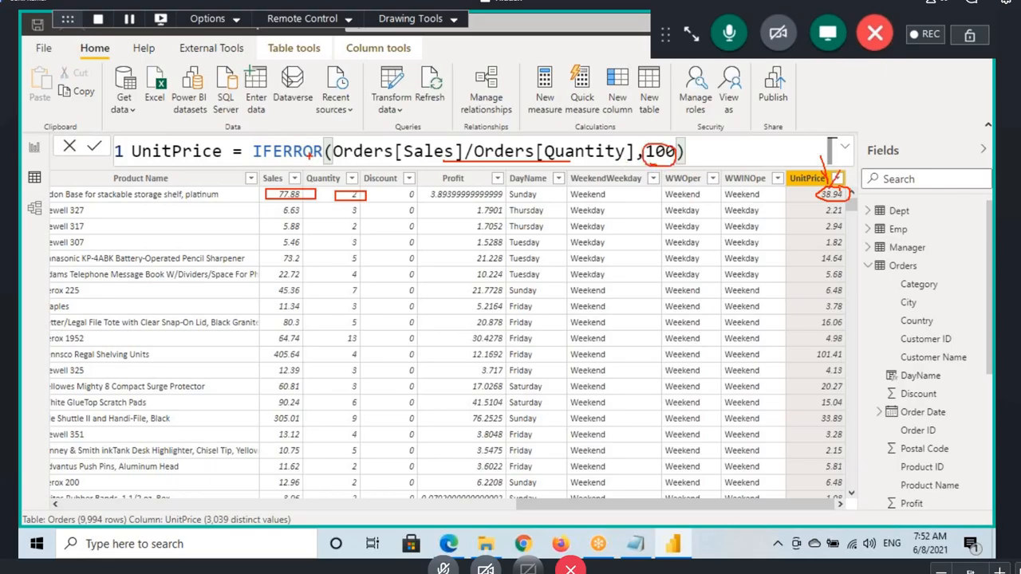
pyautogui.moveTo(343, 163); pyautogui.dragTo(638, 153)
pyautogui.press('Escape')
# Step: Replace the Orders[Quantity] divisor in the UnitPrice formula with 0 and commit the IFERROR formula
pyautogui.write('0')
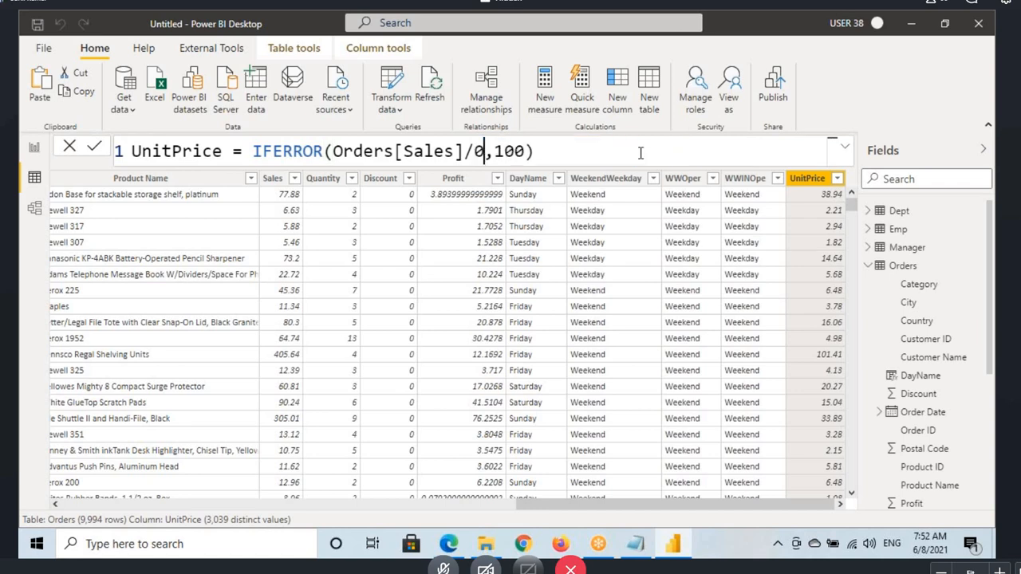
pyautogui.moveTo(429, 150); pyautogui.dragTo(445, 152)
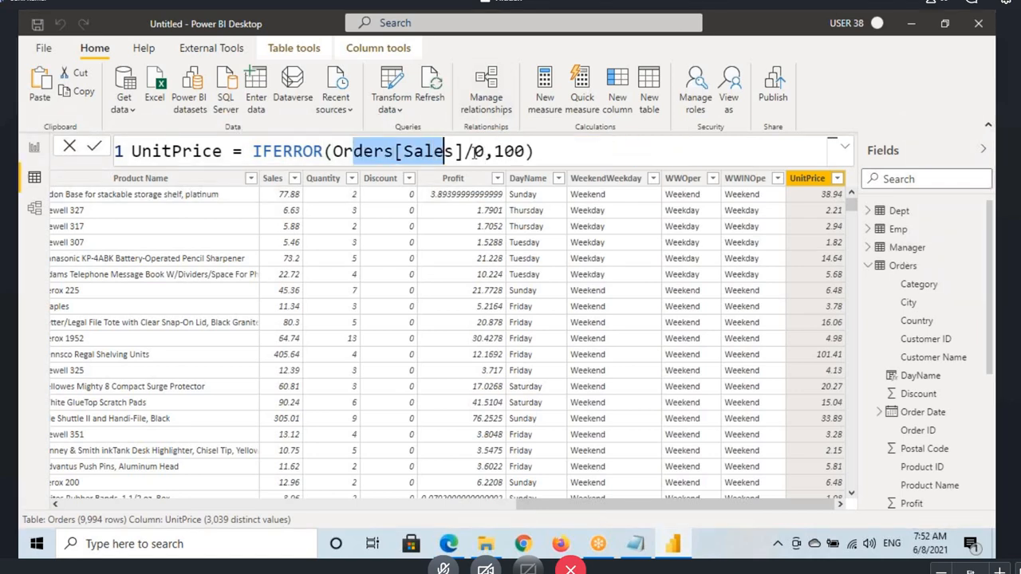
pyautogui.click(476, 152)
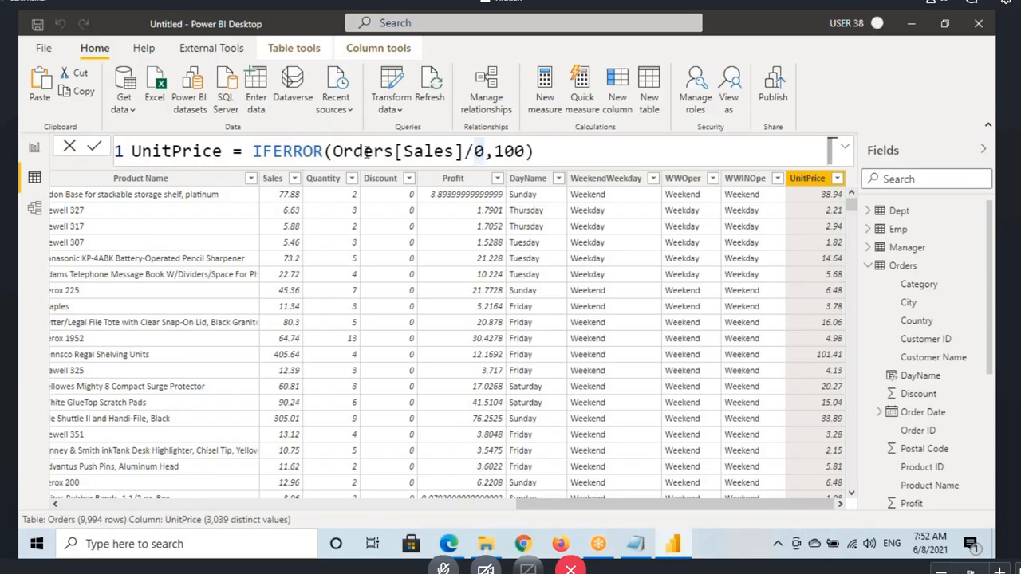
pyautogui.moveTo(361, 152); pyautogui.dragTo(474, 152)
pyautogui.click(503, 152)
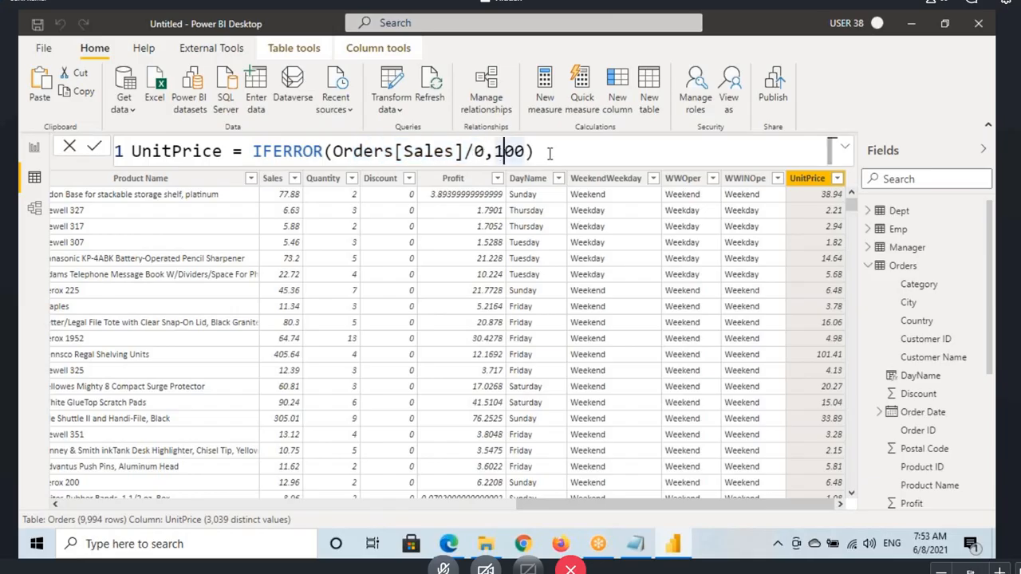
pyautogui.click(550, 152)
pyautogui.press('Return')
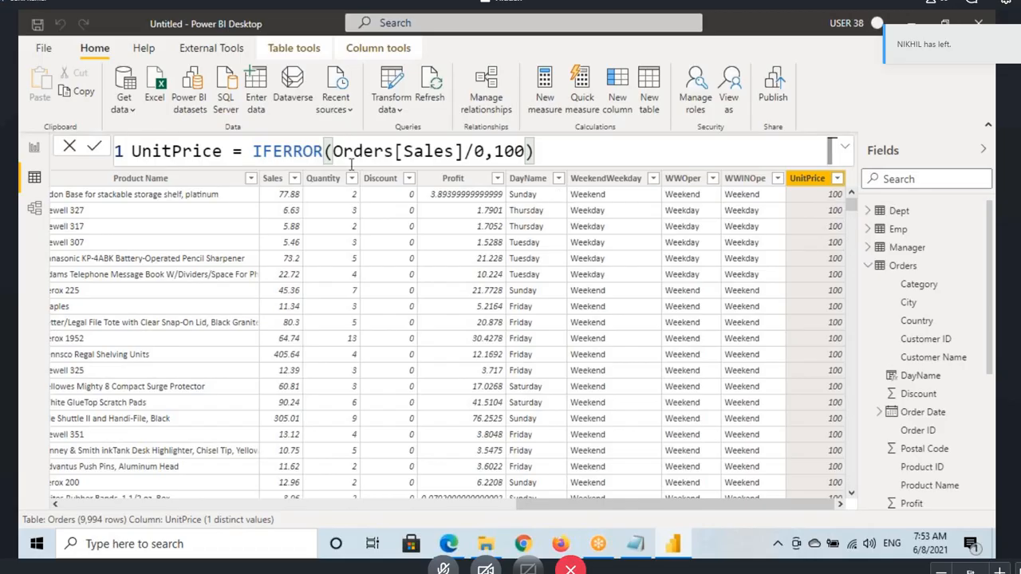
# Step: Mark the Orders[Sales]/0 argument, its link to the fallback 100 and the IFERROR name, and clear the marks
pyautogui.moveTo(335, 143); pyautogui.dragTo(484, 165)
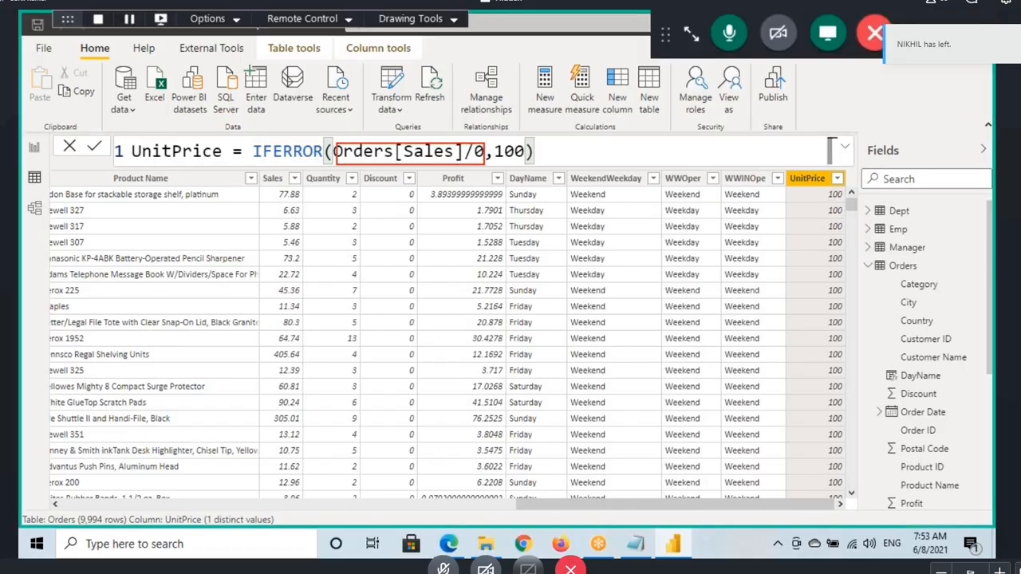
pyautogui.moveTo(420, 133)
pyautogui.mouseDown()
pyautogui.moveTo(507, 138)
pyautogui.moveTo(527, 115)
pyautogui.mouseUp()
pyautogui.moveTo(503, 165); pyautogui.dragTo(557, 165)
pyautogui.moveTo(337, 163); pyautogui.dragTo(337, 167)
pyautogui.moveTo(258, 163); pyautogui.dragTo(321, 166)
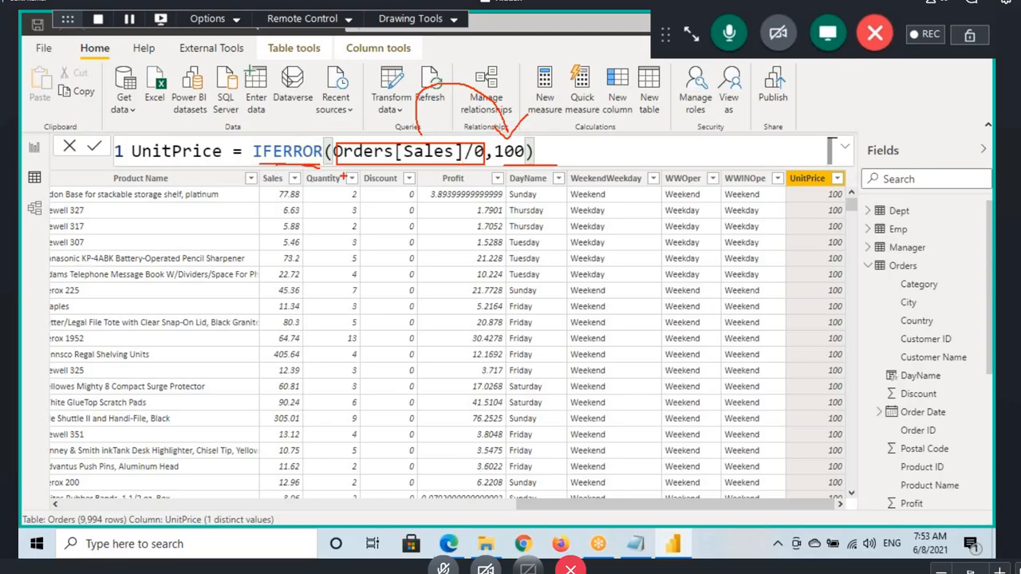
pyautogui.press('Escape')
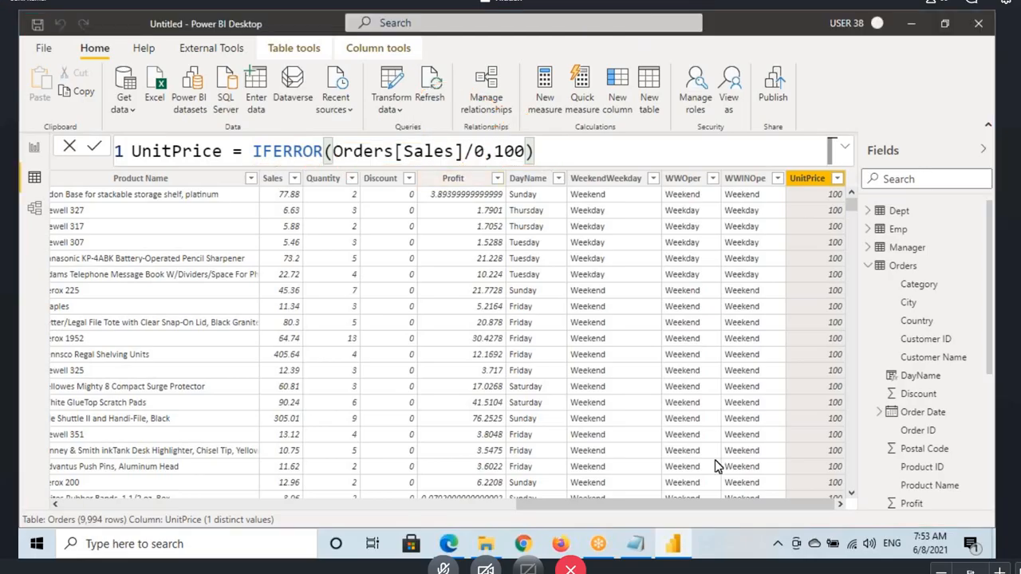
# Step: Switch to the Power Pivot notes in Notepad and review the SWITCH section and its examples
pyautogui.click(636, 544)
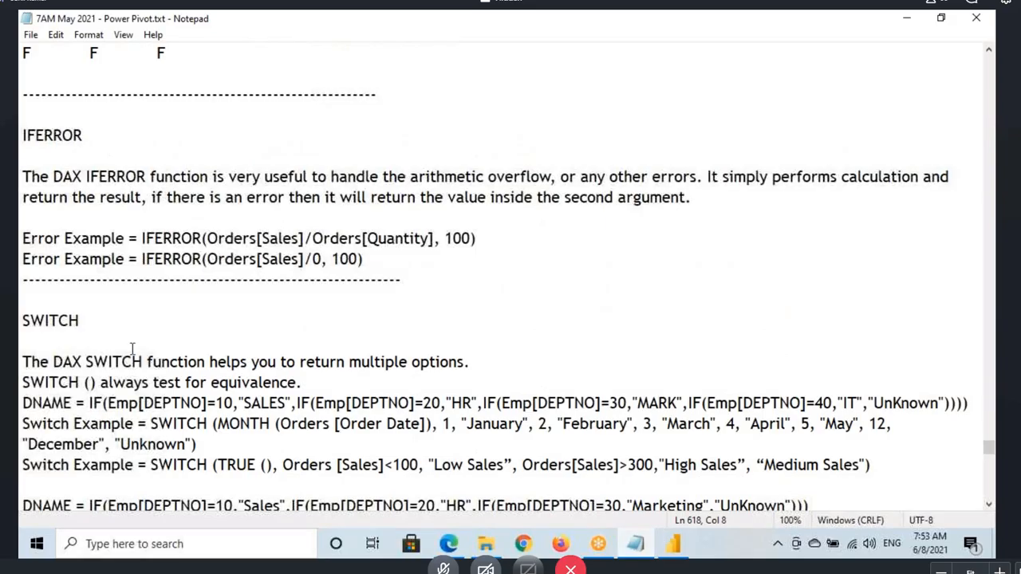
pyautogui.scroll(-2, 132, 345)
pyautogui.doubleClick(53, 197)
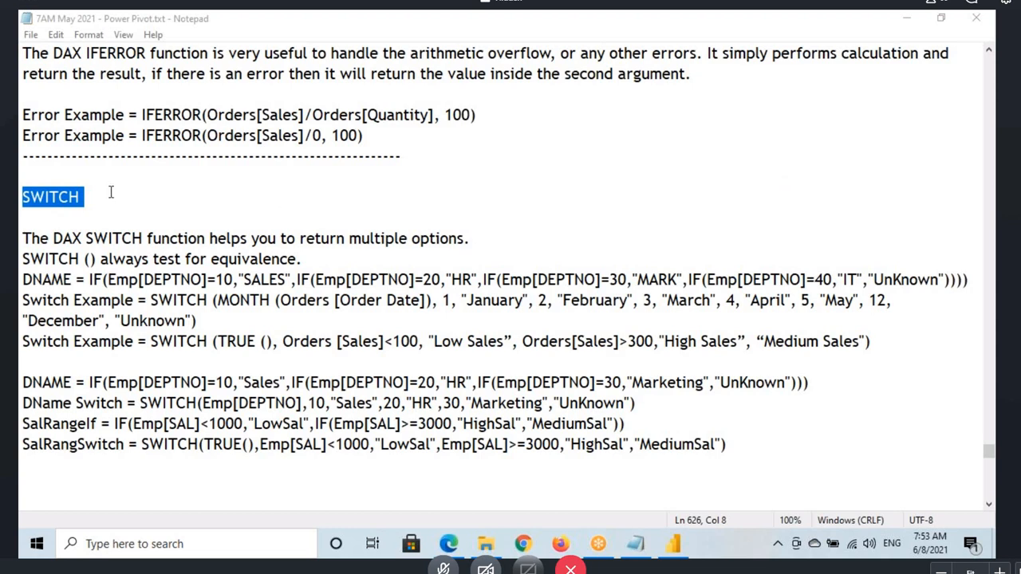
pyautogui.scroll(2, 110, 192)
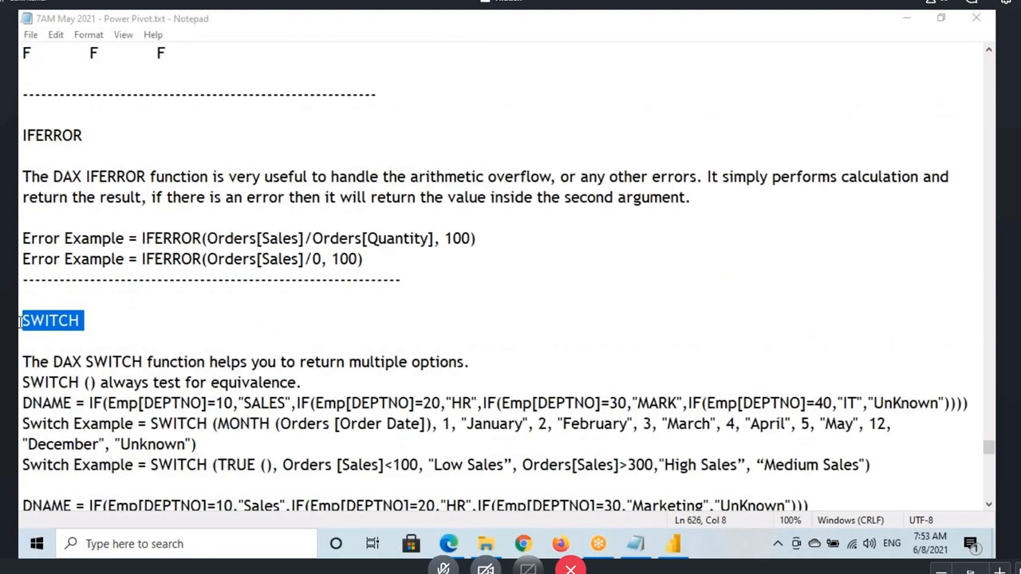
pyautogui.moveTo(21, 325); pyautogui.dragTo(99, 324)
pyautogui.click(717, 188)
# Step: Return to Power BI and examine the nested IF formula of the DName column in the Emp table
pyautogui.click(676, 546)
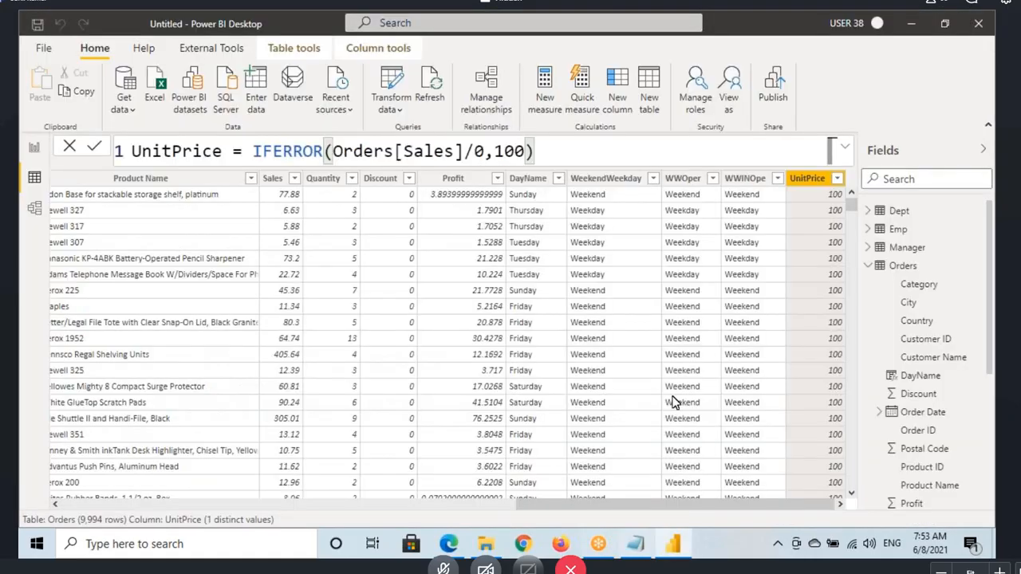
pyautogui.click(874, 271)
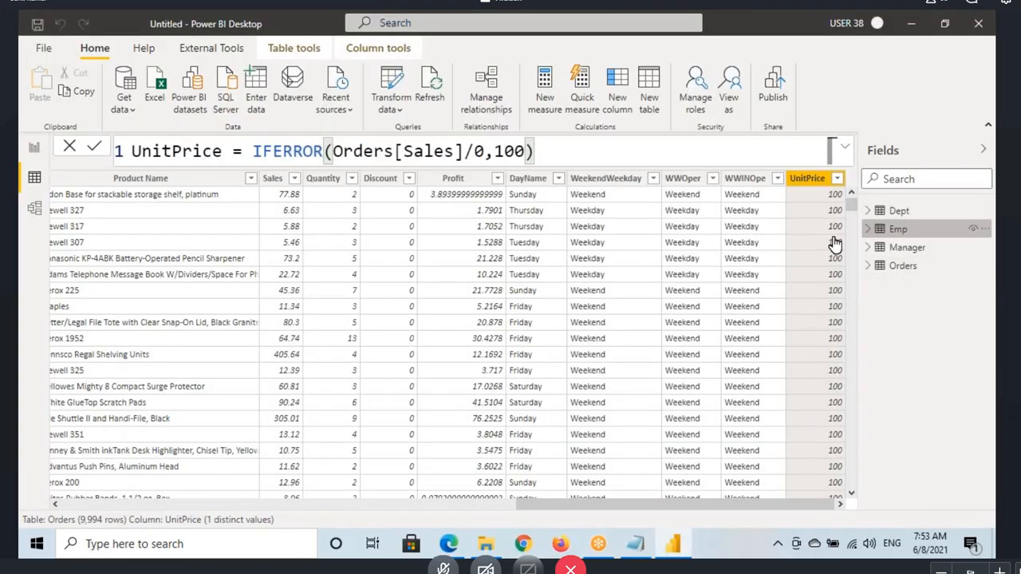
pyautogui.click(898, 229)
pyautogui.click(656, 180)
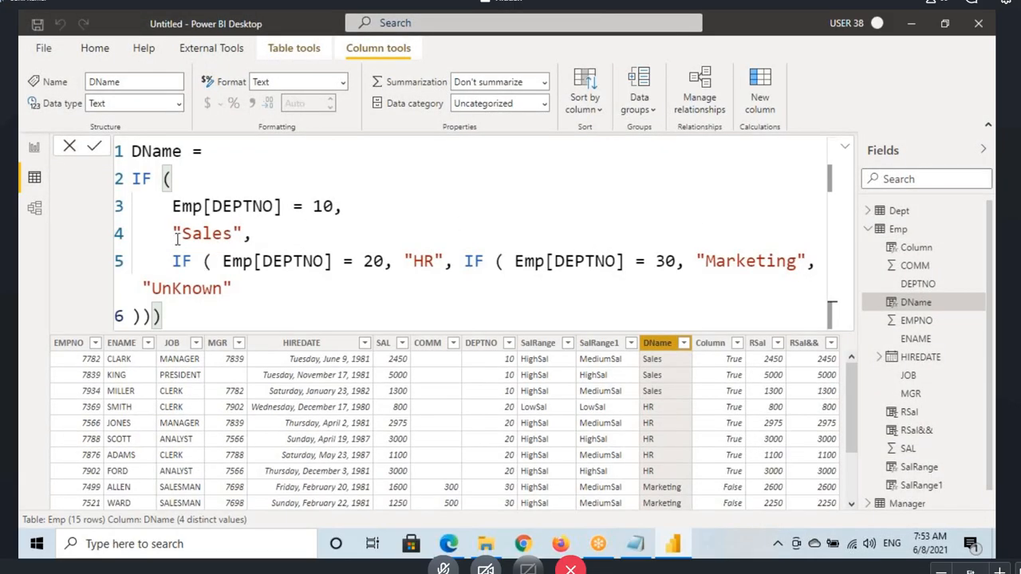
pyautogui.click(474, 261)
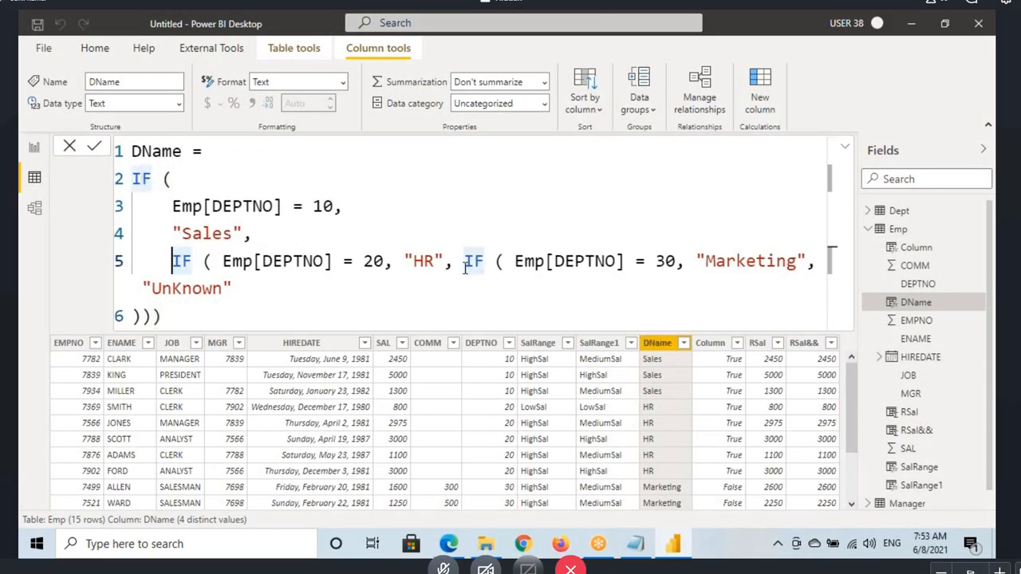
pyautogui.moveTo(184, 316); pyautogui.dragTo(131, 150)
pyautogui.click(844, 149)
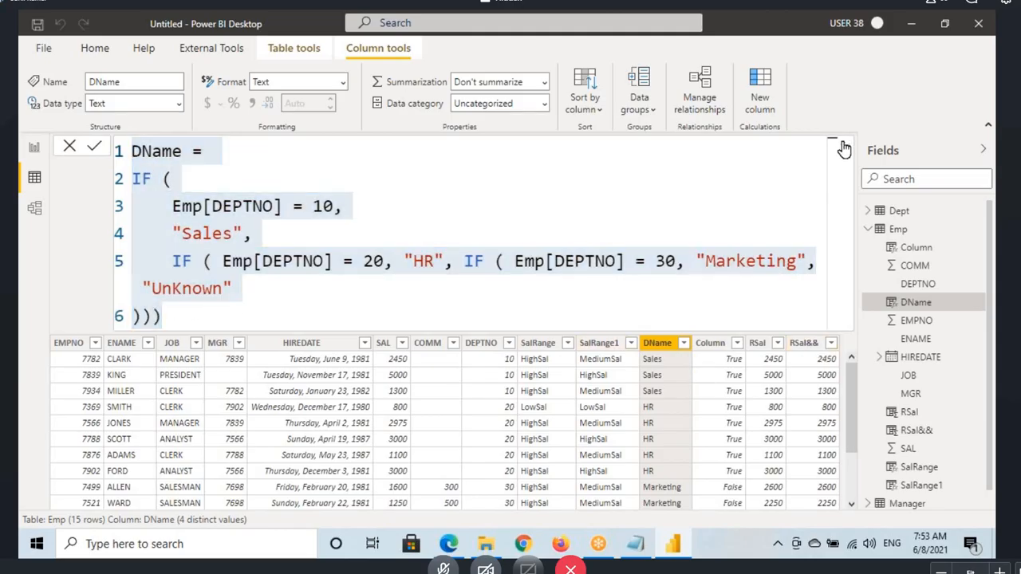
pyautogui.click(842, 150)
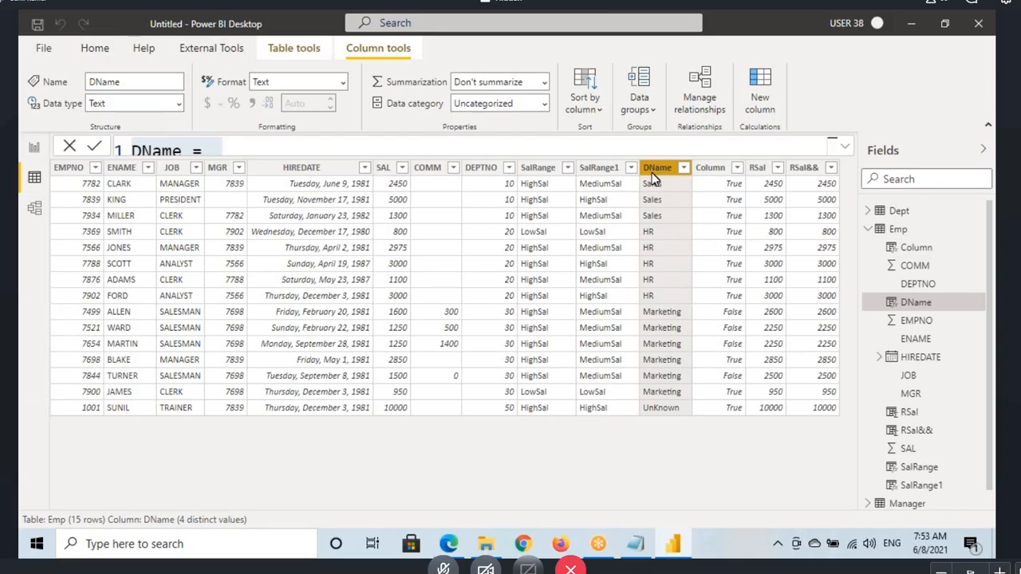
# Step: Add a calculated column named DNameSwitch to the Emp table and begin its formula with the SWITCH function
pyautogui.click(661, 203)
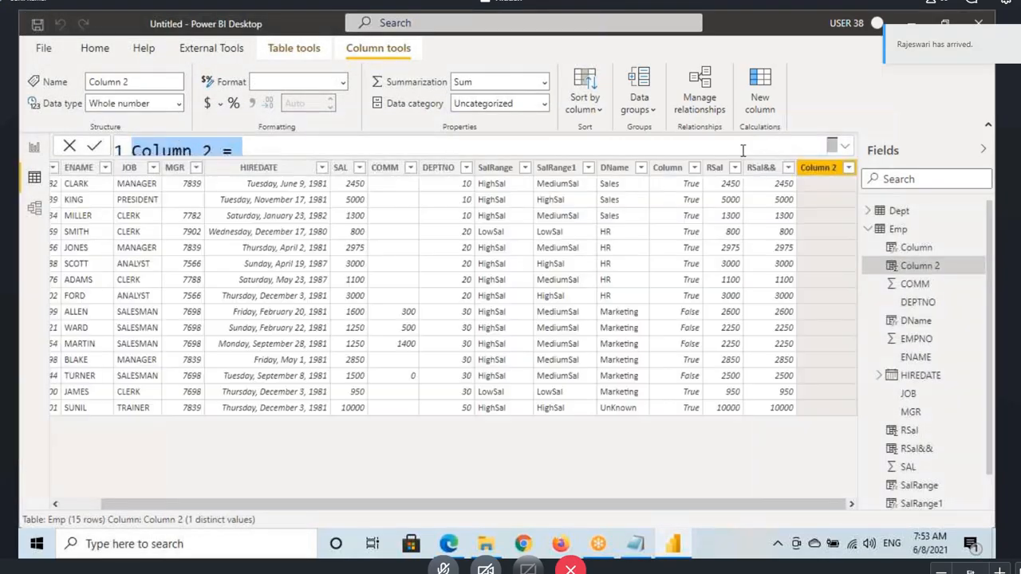
pyautogui.moveTo(220, 151); pyautogui.dragTo(131, 150)
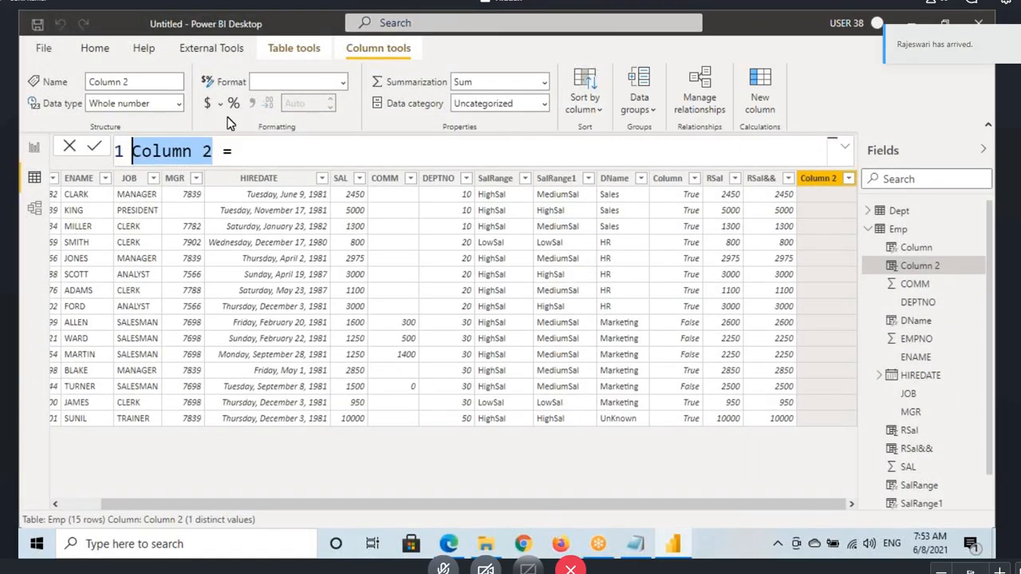
pyautogui.write('Dname')
pyautogui.press('BackSpace')
pyautogui.press('BackSpace')
pyautogui.press('BackSpace')
pyautogui.press('BackSpace')
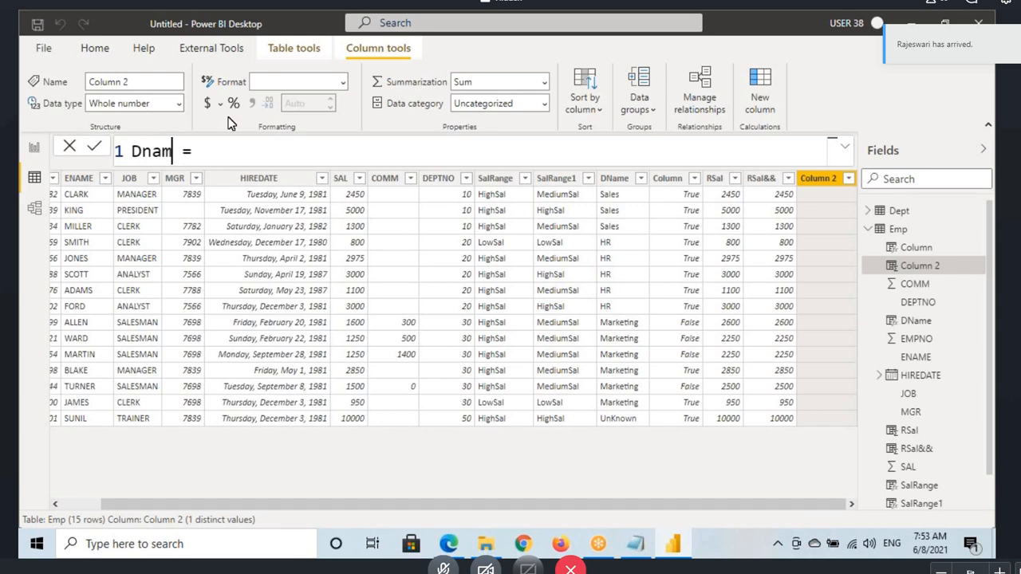
pyautogui.write('Name')
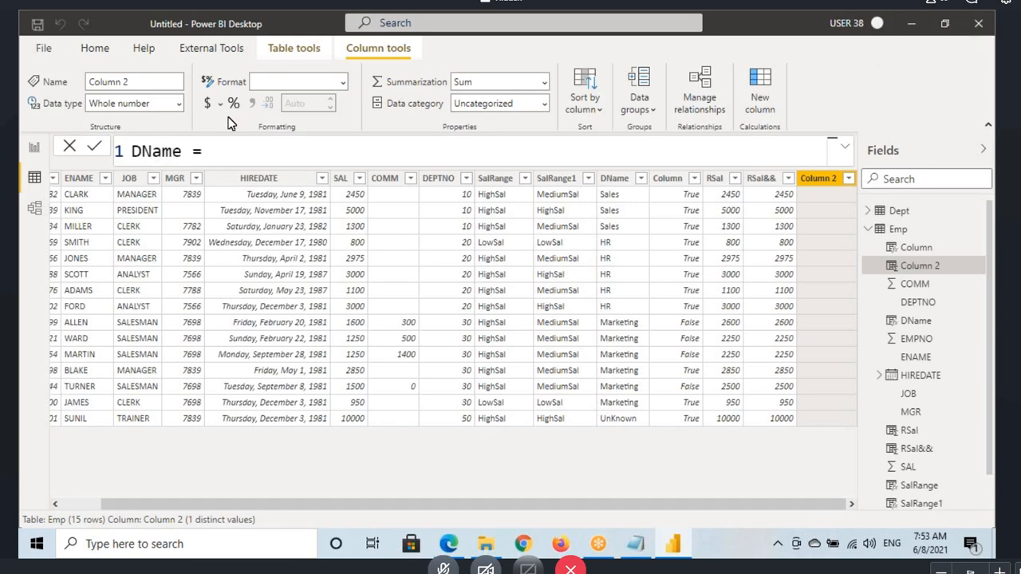
pyautogui.write('Switch')
pyautogui.click(288, 154)
pyautogui.write('sw')
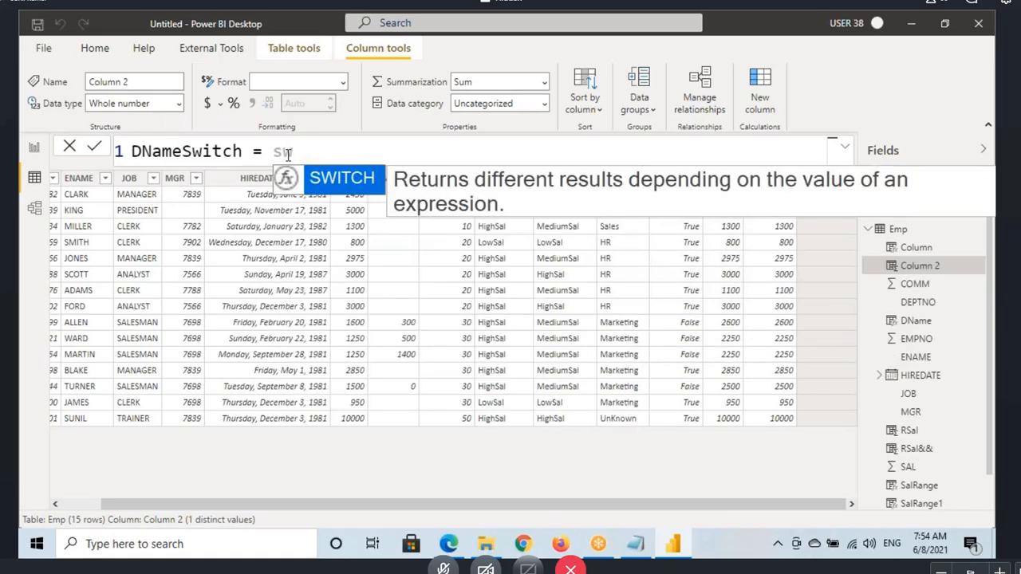
pyautogui.press('Tab')
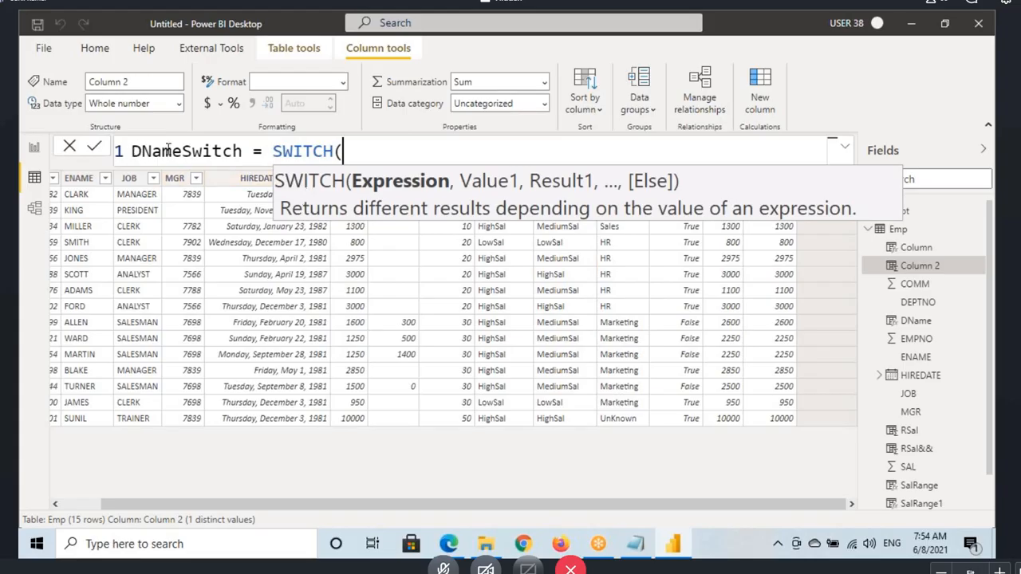
# Step: Annotate how the department name depends on the DEPTNO column and underline the Expression argument of SWITCH
pyautogui.hotkey('ctrl', '2')
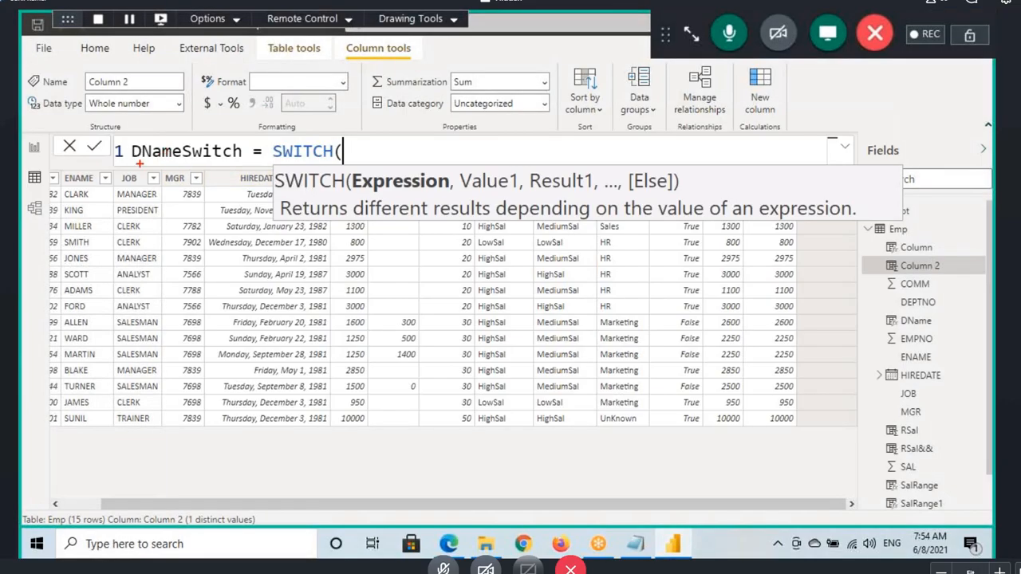
pyautogui.moveTo(140, 163)
pyautogui.mouseDown()
pyautogui.moveTo(231, 216)
pyautogui.moveTo(446, 255)
pyautogui.moveTo(476, 279)
pyautogui.mouseUp()
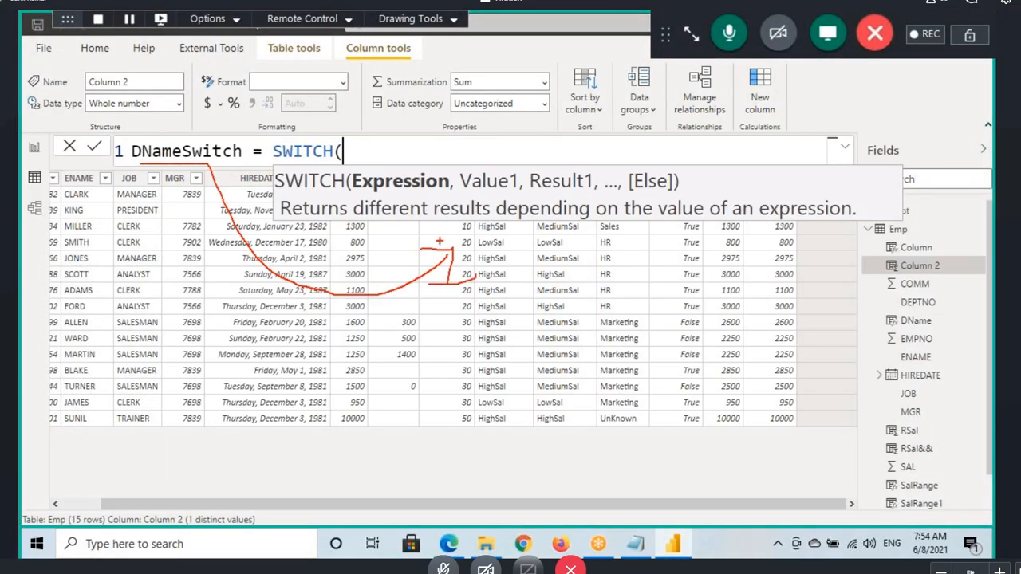
pyautogui.moveTo(361, 188)
pyautogui.mouseDown()
pyautogui.moveTo(453, 192)
pyautogui.moveTo(355, 196)
pyautogui.moveTo(451, 198)
pyautogui.moveTo(434, 192)
pyautogui.mouseUp()
# Step: Enter Emp[DEPTNO] as the SWITCH expression and 10 as the first value to match
pyautogui.write('d')
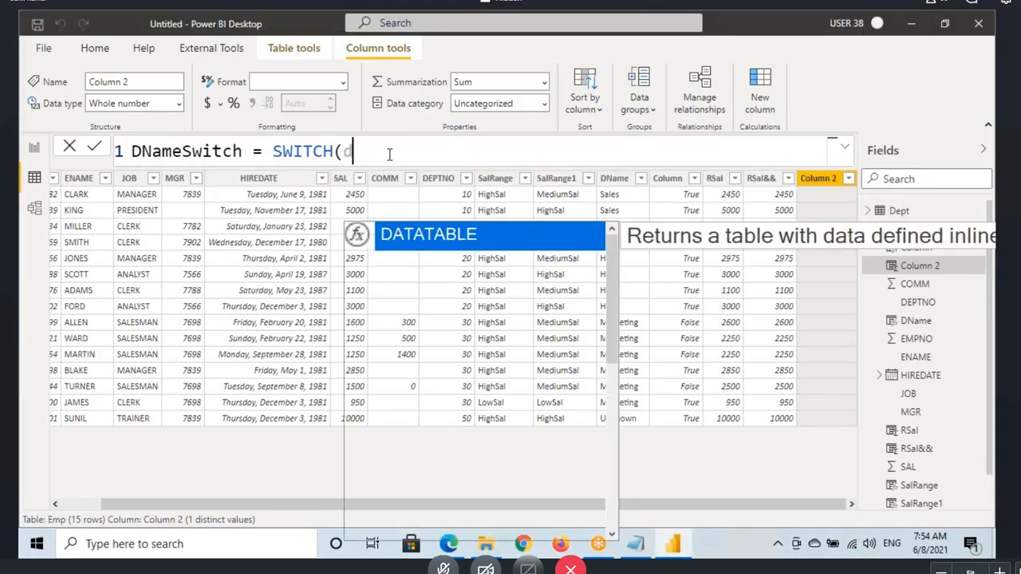
pyautogui.write('ep[DEPTNO')
pyautogui.press('Tab')
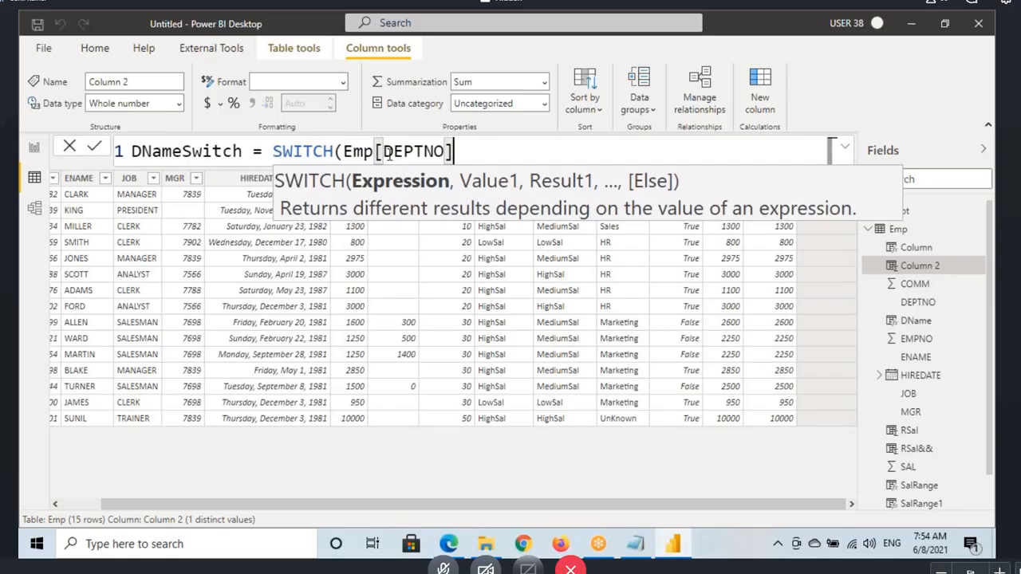
pyautogui.write(',10')
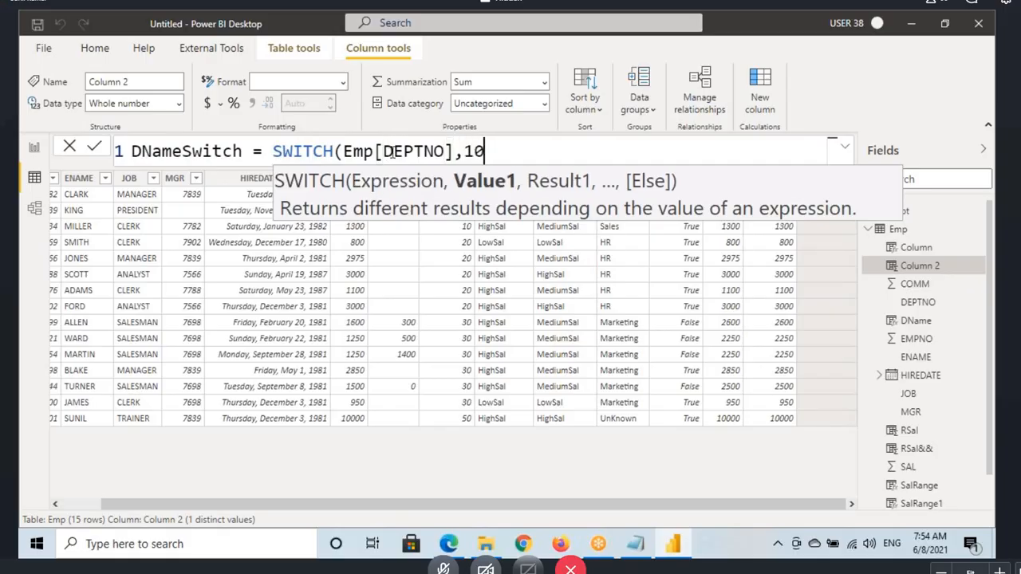
# Step: Move the SWITCH expression onto a second formula line and add "Sales" as the result for 10
pyautogui.doubleClick(299, 163)
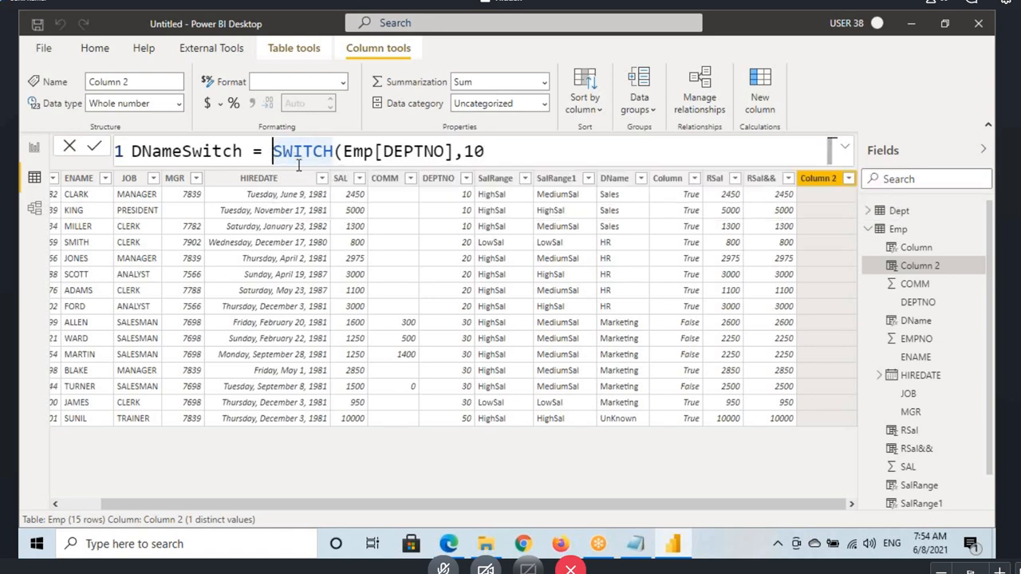
pyautogui.hotkey('shift', 'Return')
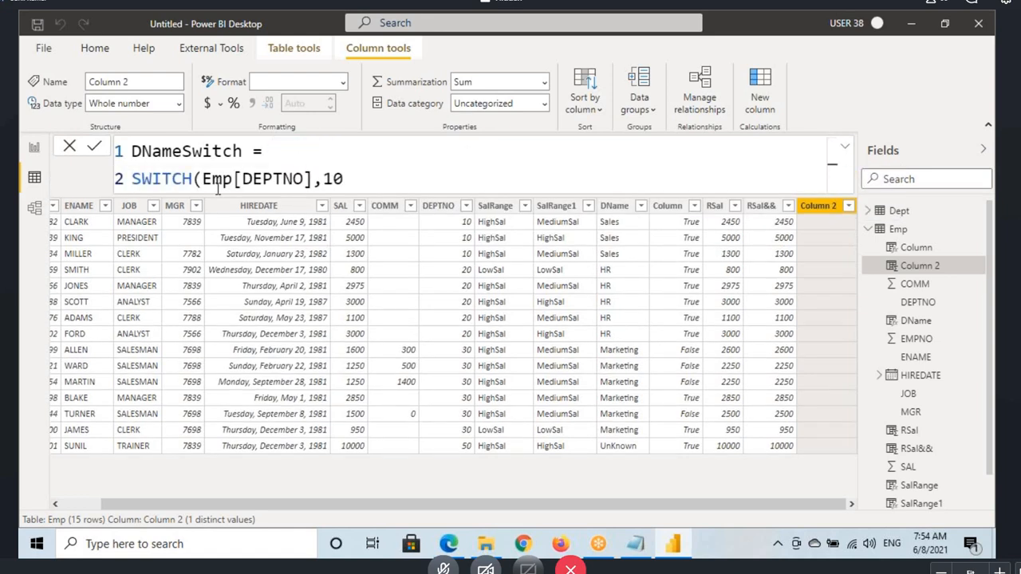
pyautogui.click(322, 179)
pyautogui.moveTo(322, 179); pyautogui.dragTo(354, 178)
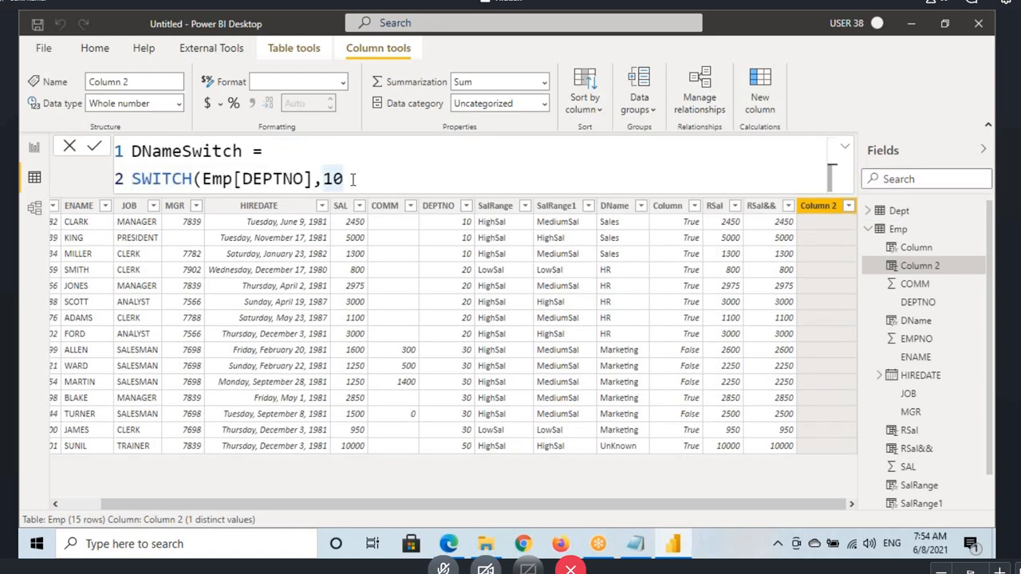
pyautogui.write(',')
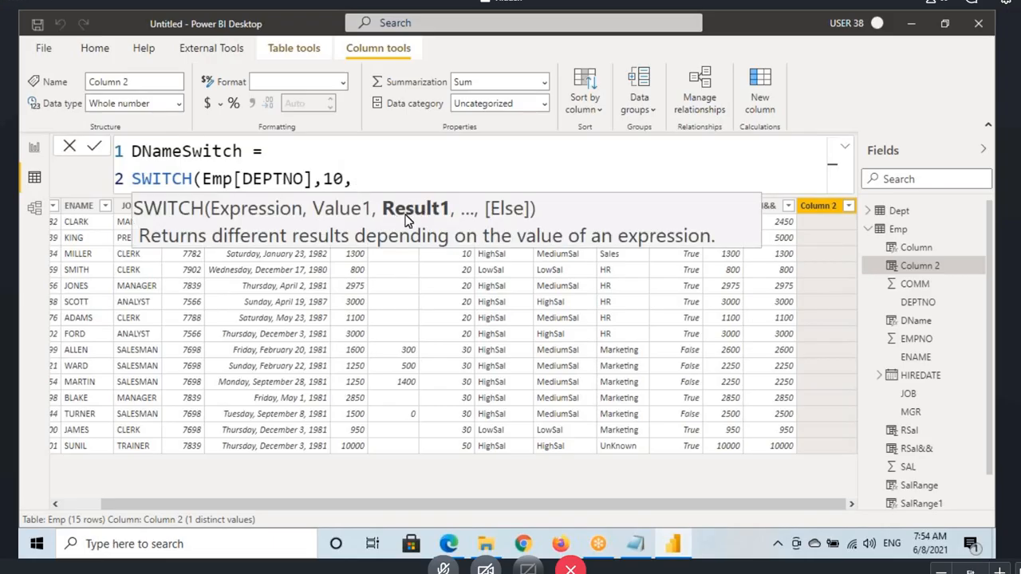
pyautogui.write('"Sales')
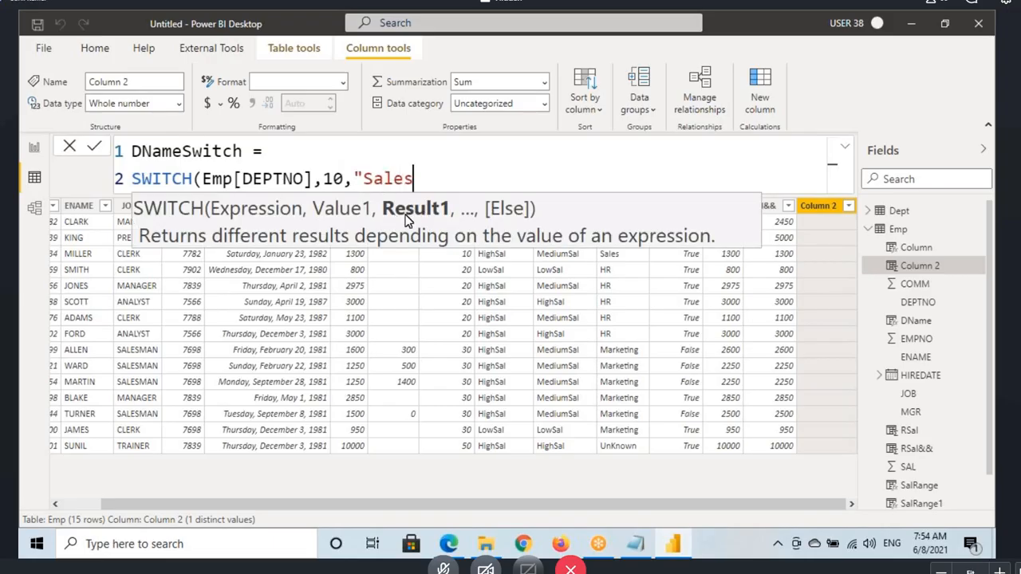
pyautogui.write('",')
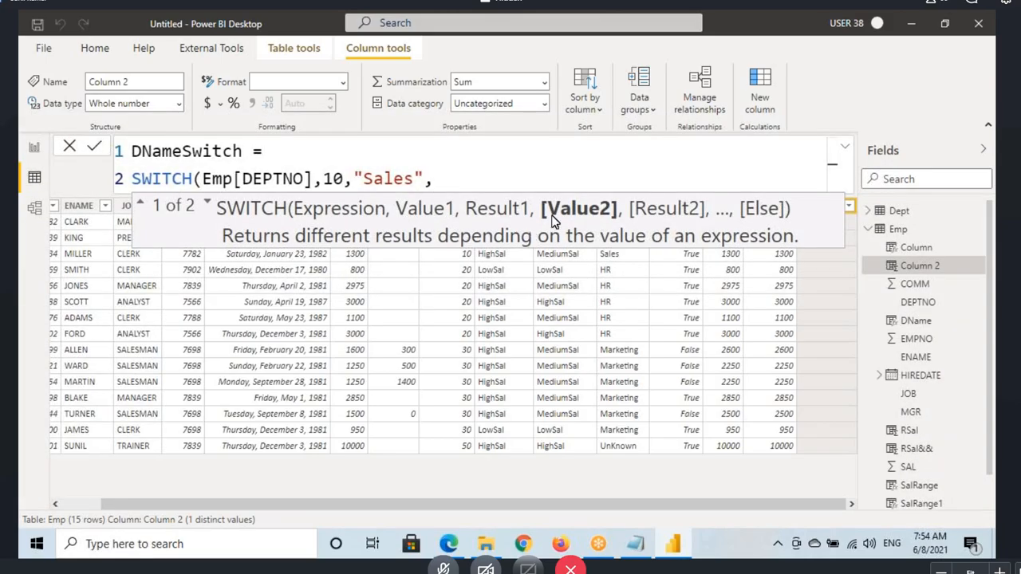
# Step: Underline the Value2 argument of SWITCH and enter 20 as the second value to match
pyautogui.hotkey('ctrl', '2')
pyautogui.moveTo(560, 221); pyautogui.dragTo(633, 220)
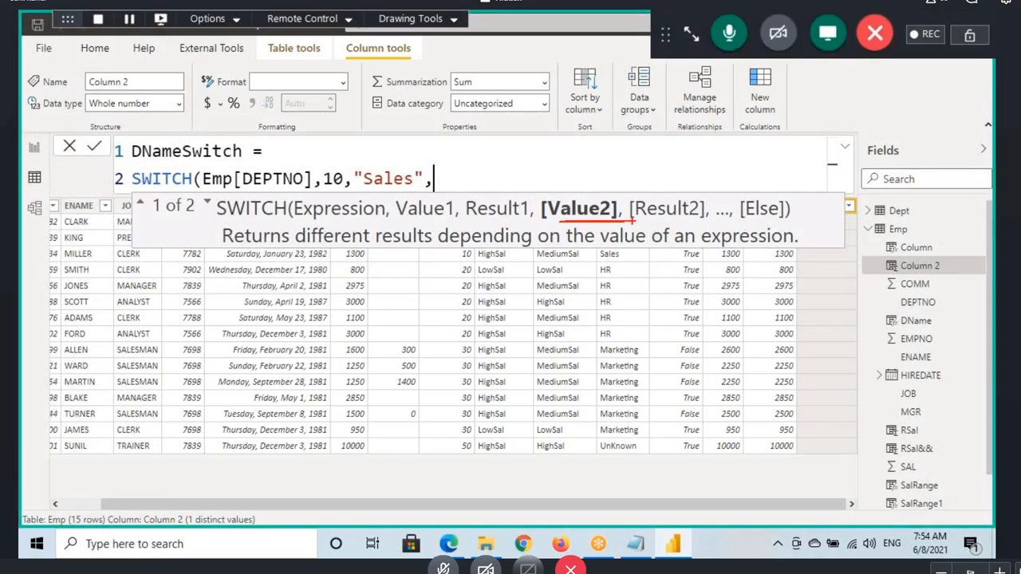
pyautogui.hotkey('ctrl', '2')
pyautogui.write('20')
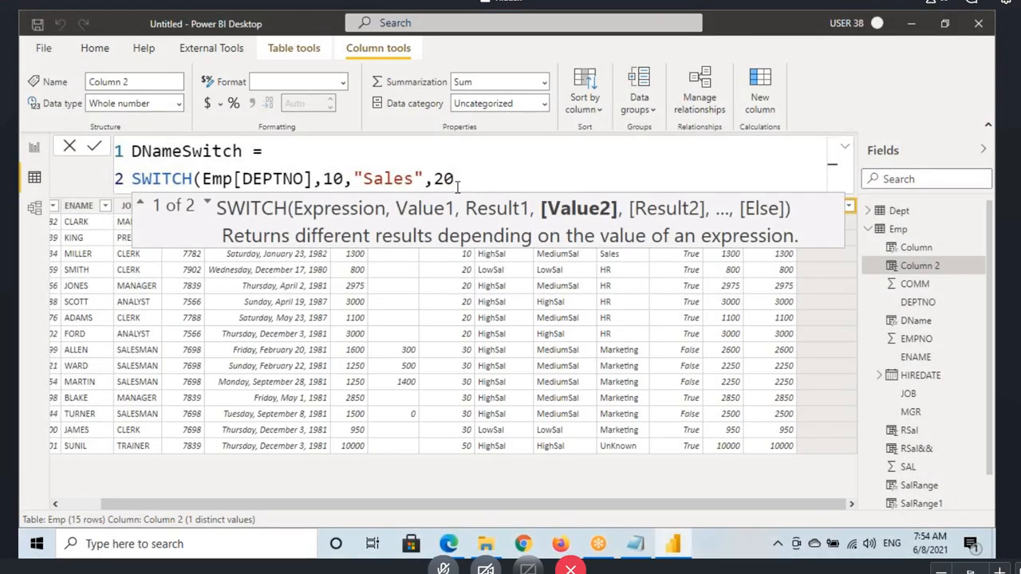
pyautogui.write(',"')
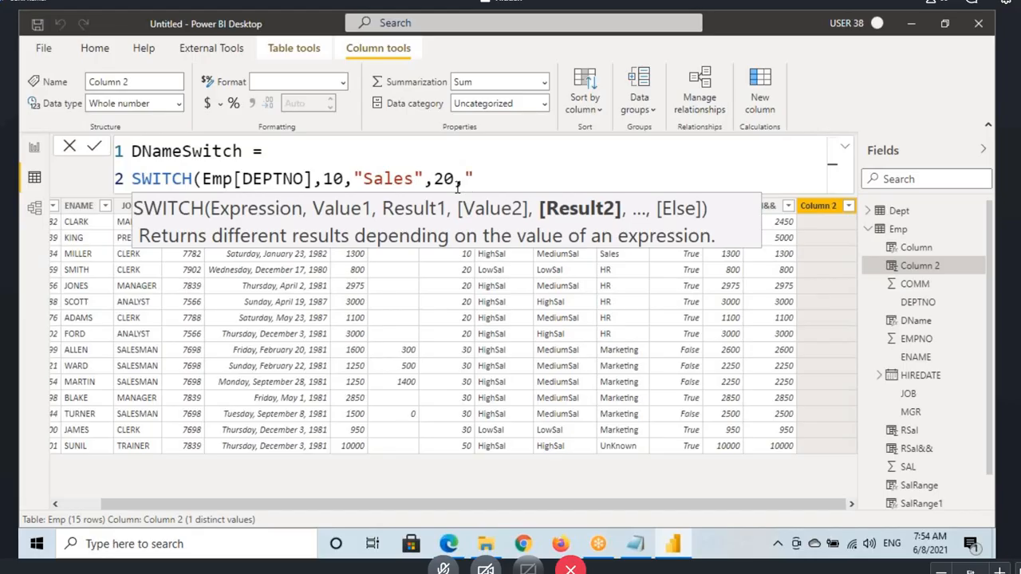
pyautogui.write('Market')
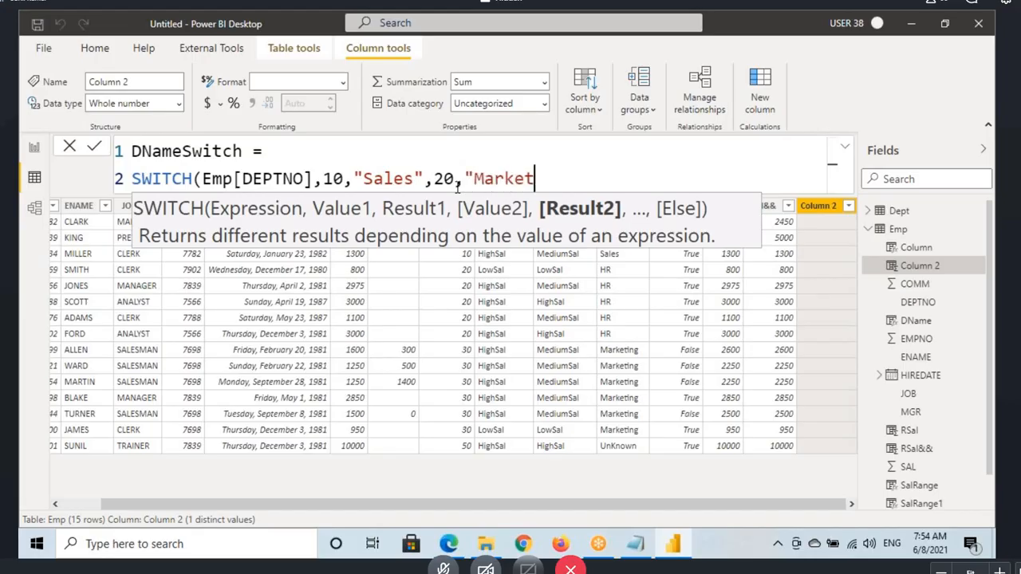
pyautogui.write('ing')
# Step: Add "HR" as the SWITCH result for 20
pyautogui.press('BackSpace')
pyautogui.press('BackSpace')
pyautogui.press('BackSpace')
pyautogui.press('BackSpace')
pyautogui.press('BackSpace')
pyautogui.press('BackSpace')
pyautogui.press('BackSpace')
pyautogui.press('BackSpace')
pyautogui.press('BackSpace')
pyautogui.write('HR')
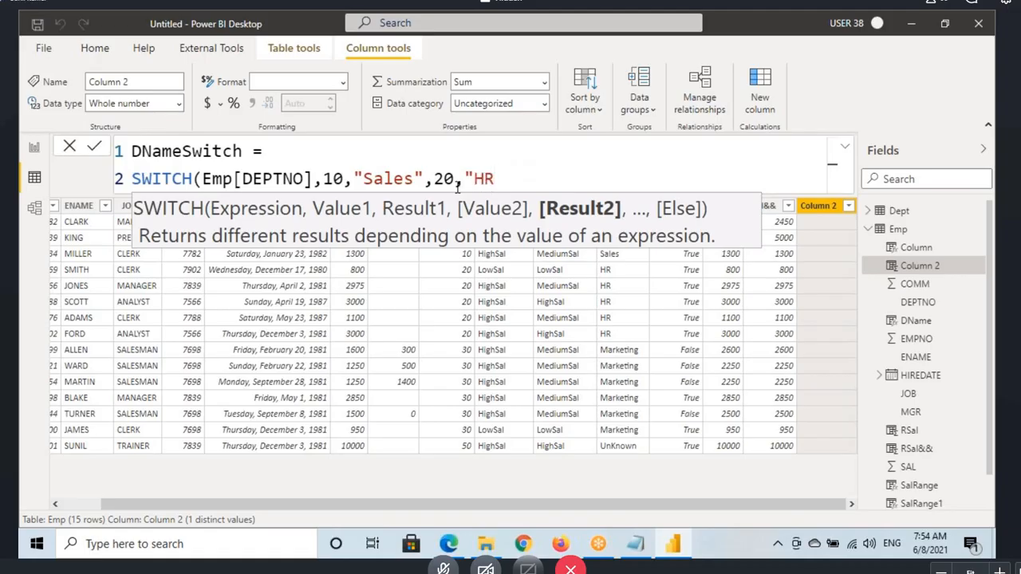
pyautogui.write('",')
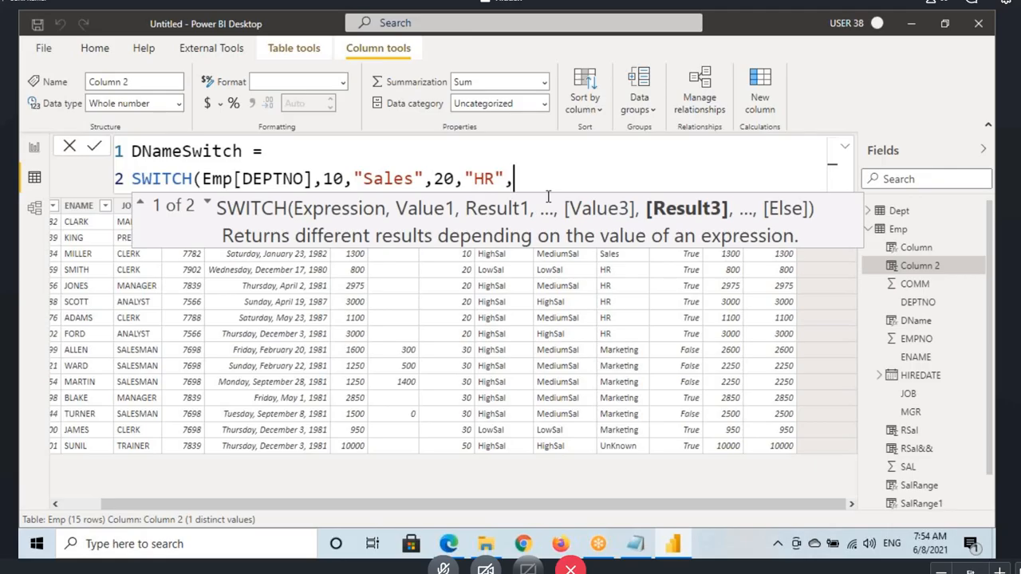
pyautogui.write('30,"Market')
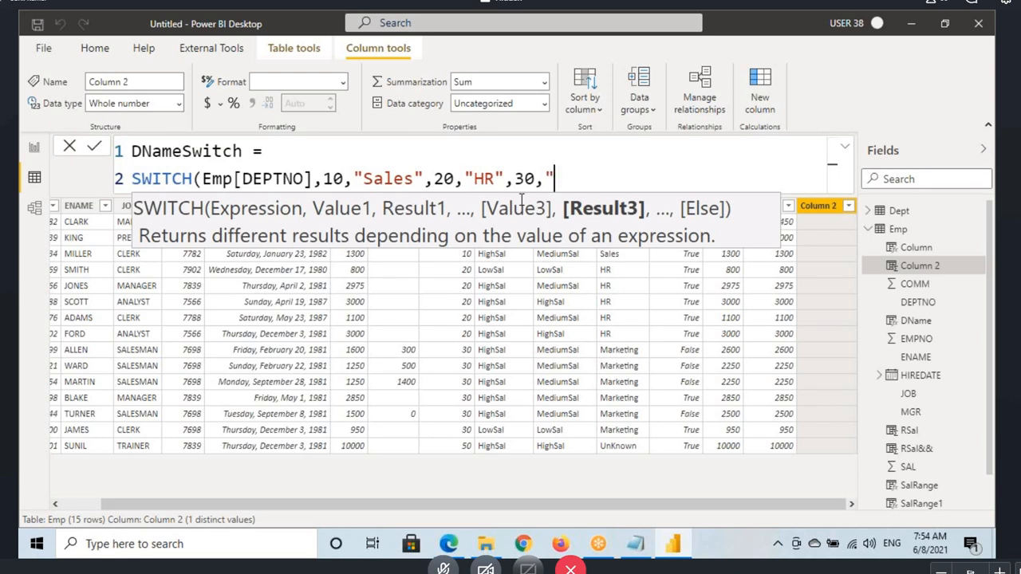
pyautogui.write('i')
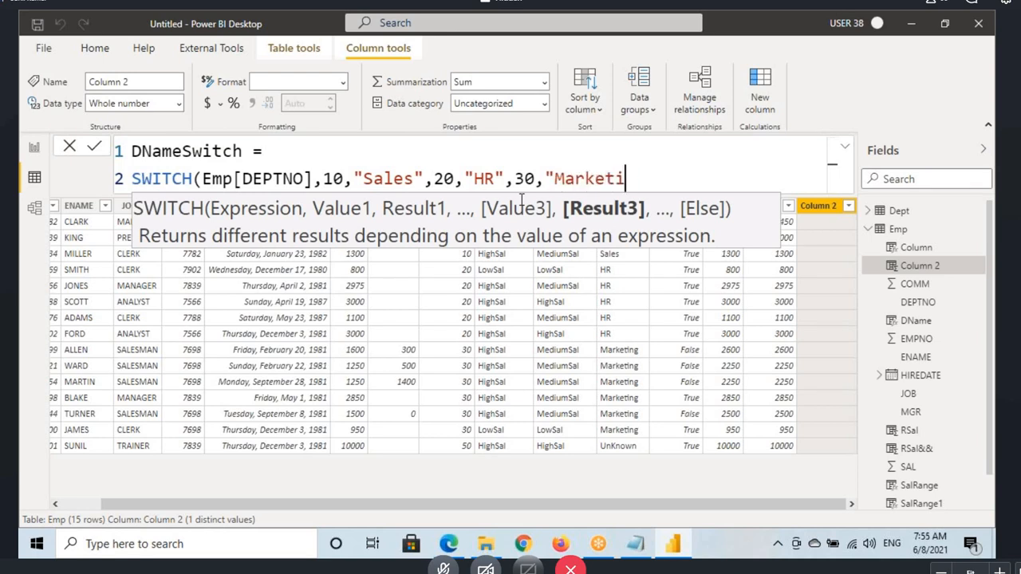
pyautogui.write('ng",')
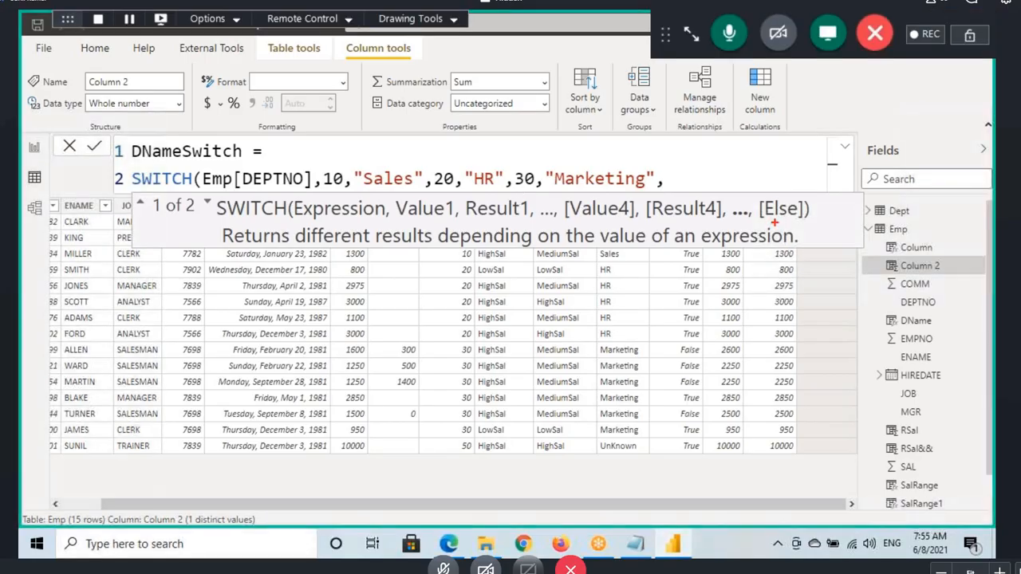
# Step: Mark the Else argument, add "Unknown" as the default result, and commit the DNameSwitch formula
pyautogui.moveTo(756, 196)
pyautogui.mouseDown()
pyautogui.moveTo(811, 225)
pyautogui.moveTo(788, 220)
pyautogui.moveTo(804, 214)
pyautogui.mouseUp()
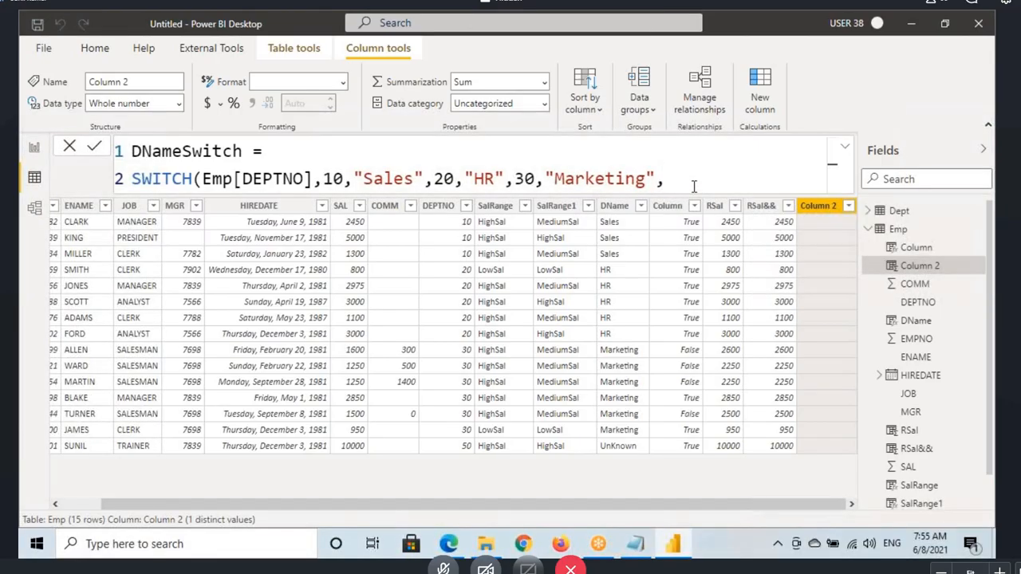
pyautogui.click(693, 185)
pyautogui.write('"Unkn')
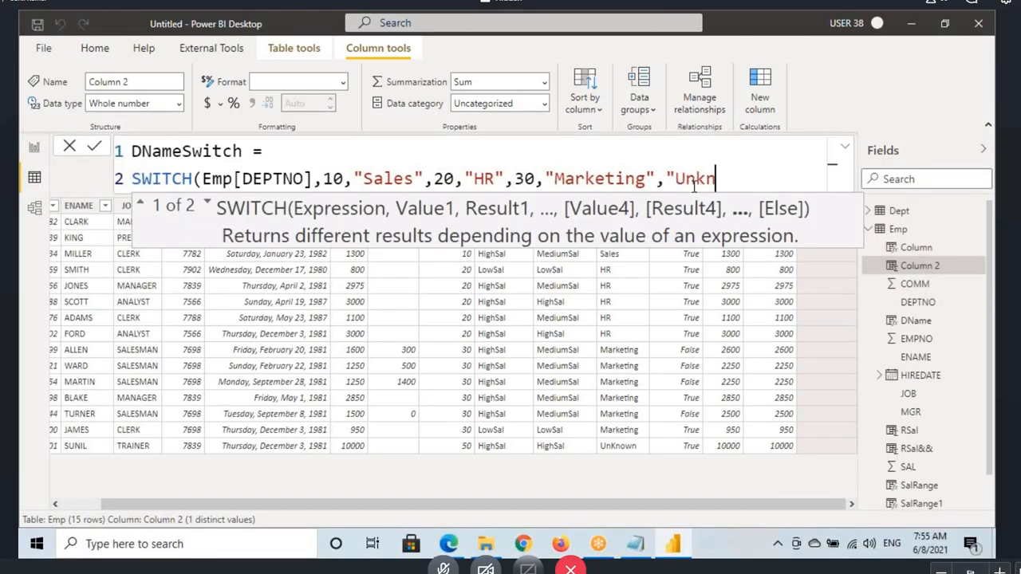
pyautogui.write('own"')
pyautogui.write('))')
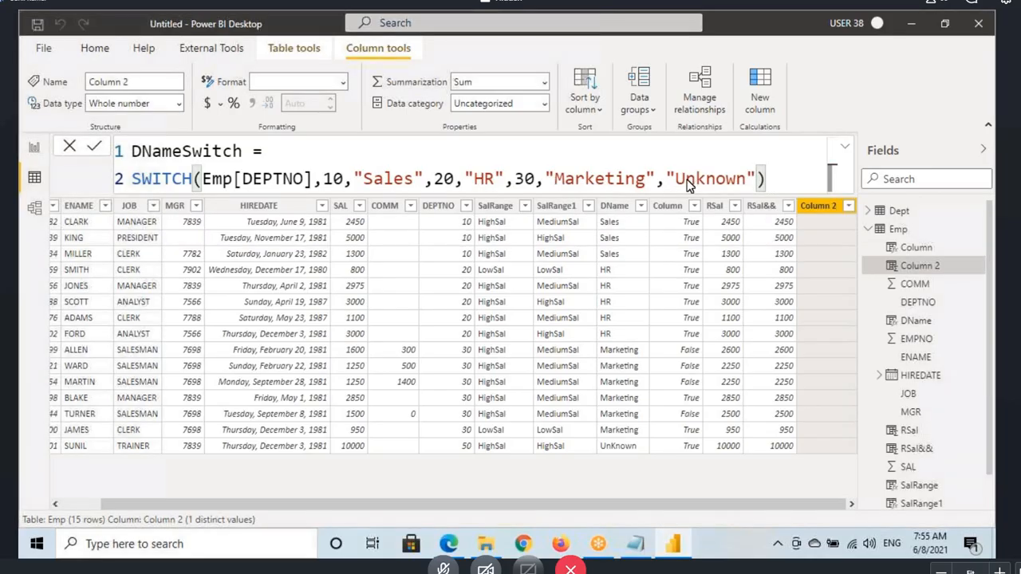
pyautogui.press('Return')
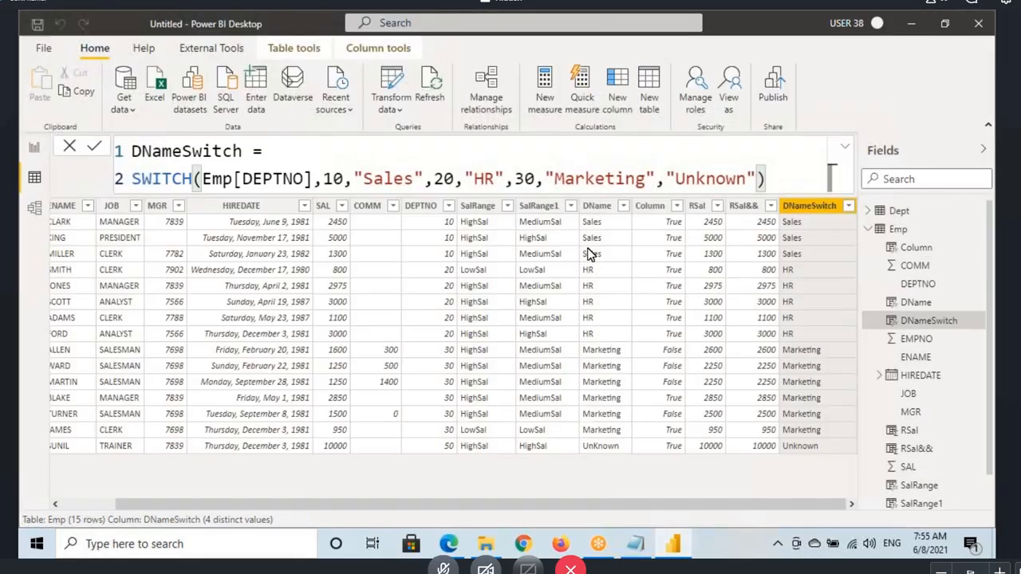
# Step: Box the Sales, HR, Marketing and Unknown rows across DName and DNameSwitch to compare the two columns, and clear the marks
pyautogui.moveTo(578, 217); pyautogui.dragTo(818, 257)
pyautogui.moveTo(580, 263)
pyautogui.mouseDown()
pyautogui.moveTo(726, 336)
pyautogui.moveTo(831, 343)
pyautogui.mouseUp()
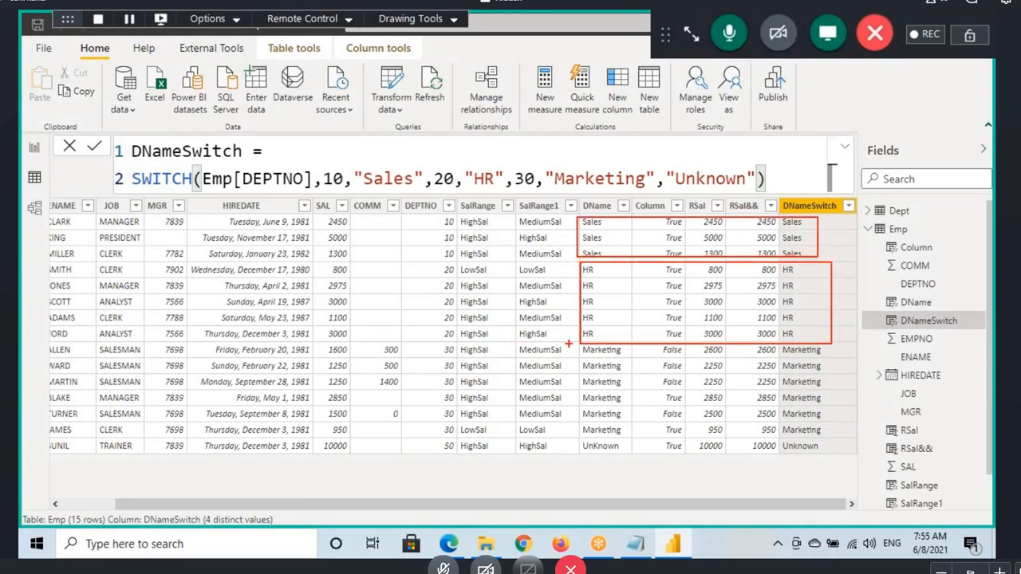
pyautogui.moveTo(574, 342); pyautogui.dragTo(851, 436)
pyautogui.moveTo(583, 438); pyautogui.dragTo(835, 457)
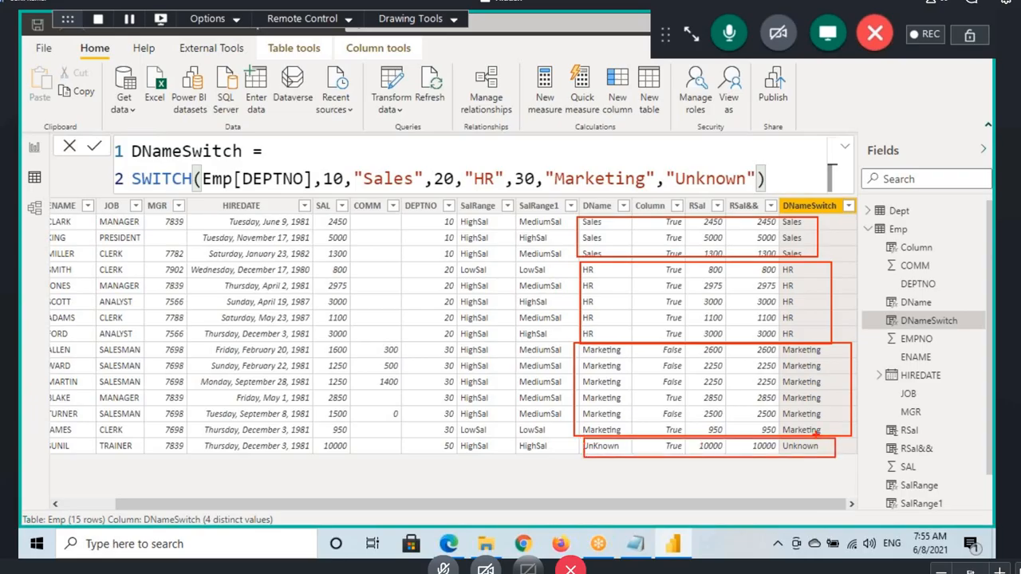
pyautogui.press('Escape')
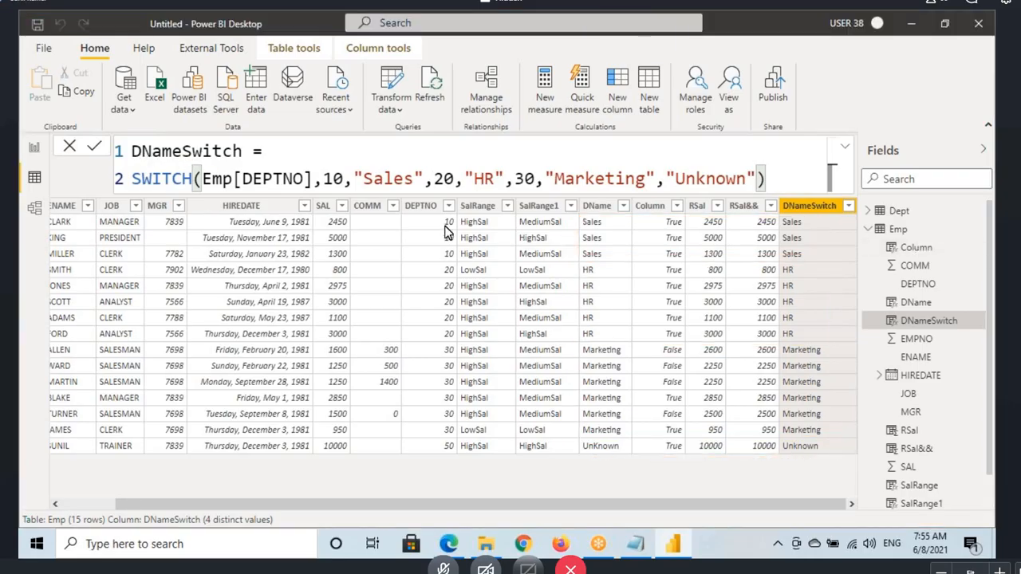
# Step: Annotate how a DEPTNO of 10 is matched in the SWITCH formula to return "Sales", and clear the marks
pyautogui.hotkey('ctrl', '2')
pyautogui.moveTo(137, 192); pyautogui.dragTo(317, 190)
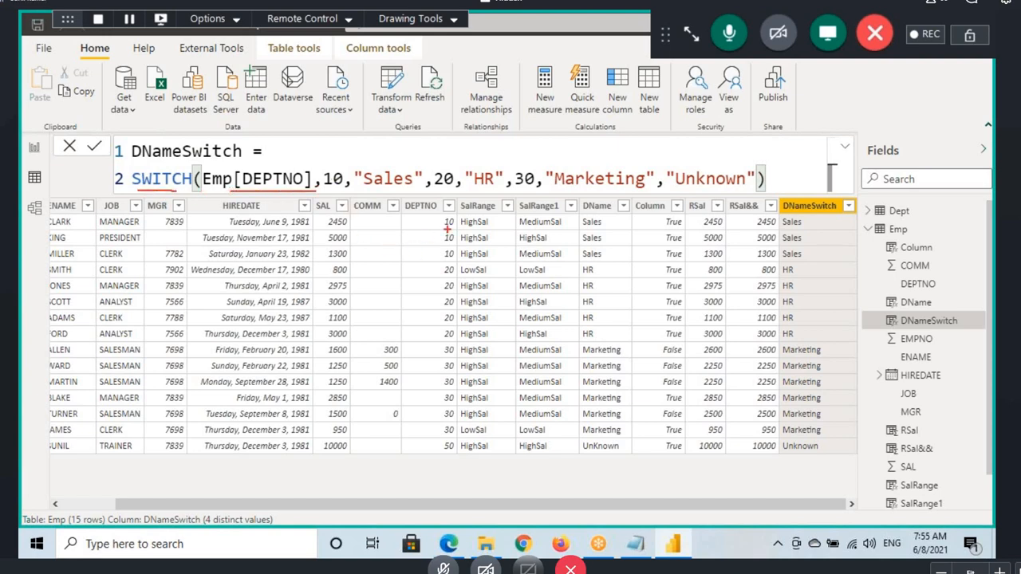
pyautogui.moveTo(450, 228); pyautogui.dragTo(431, 224)
pyautogui.moveTo(267, 154)
pyautogui.mouseDown()
pyautogui.moveTo(269, 165)
pyautogui.moveTo(322, 164)
pyautogui.moveTo(341, 145)
pyautogui.mouseUp()
pyautogui.moveTo(382, 190); pyautogui.dragTo(399, 189)
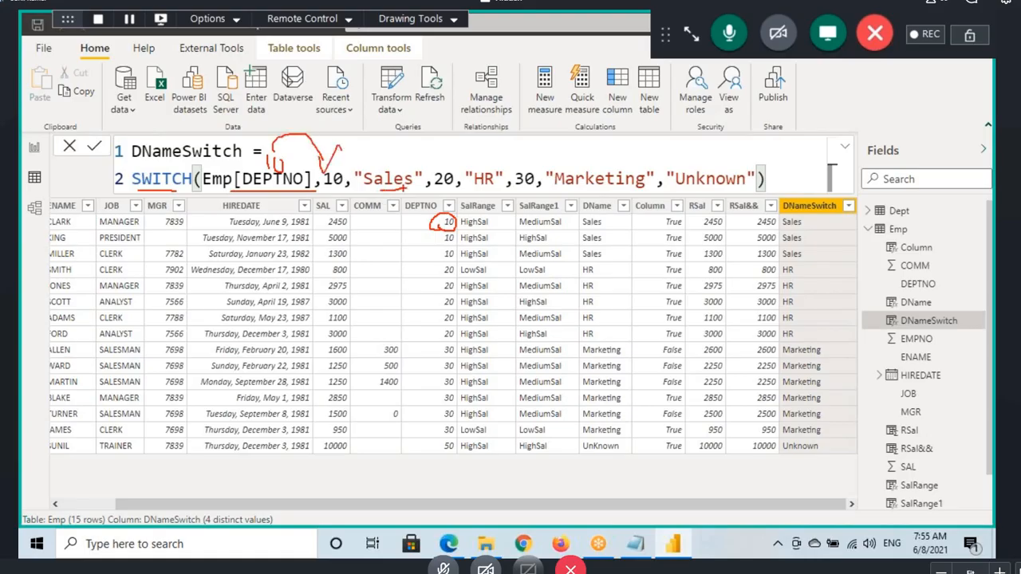
pyautogui.press('Escape')
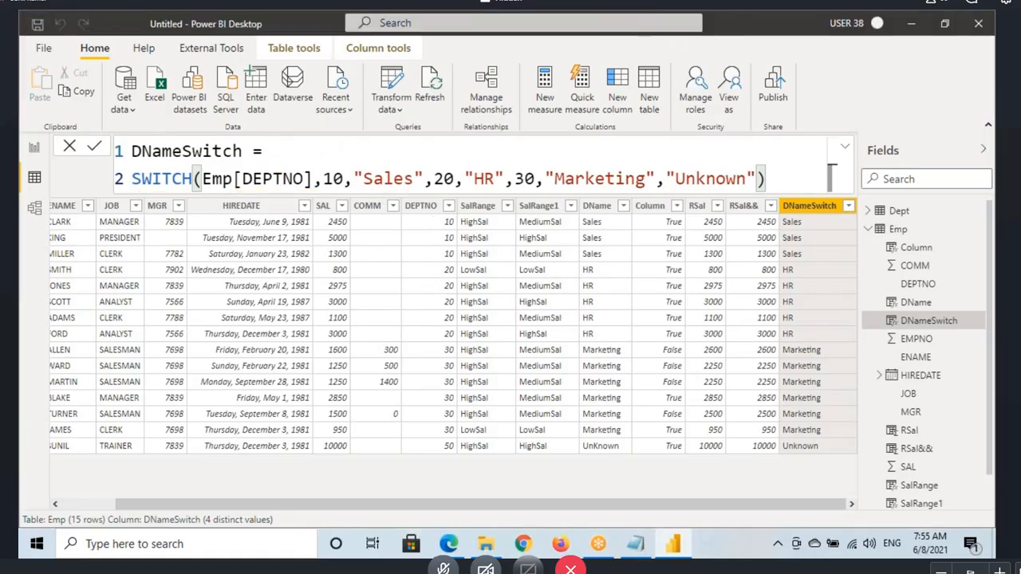
# Step: Annotate how a DEPTNO of 20 skips the first value and matches the second to return "HR", and clear the marks
pyautogui.hotkey('ctrl', '2')
pyautogui.moveTo(434, 279); pyautogui.dragTo(471, 292)
pyautogui.moveTo(228, 192); pyautogui.dragTo(348, 183)
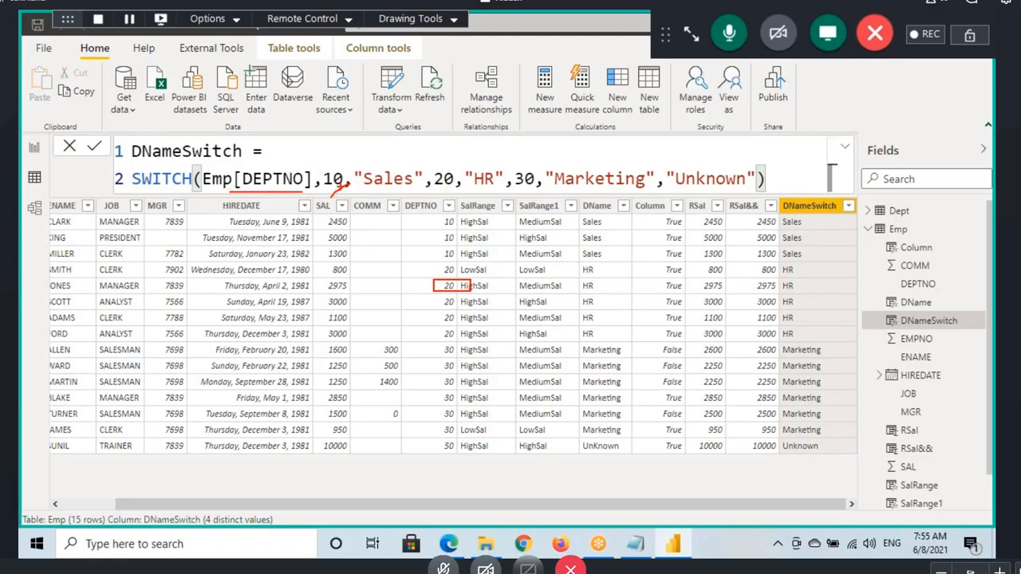
pyautogui.moveTo(284, 195); pyautogui.dragTo(440, 183)
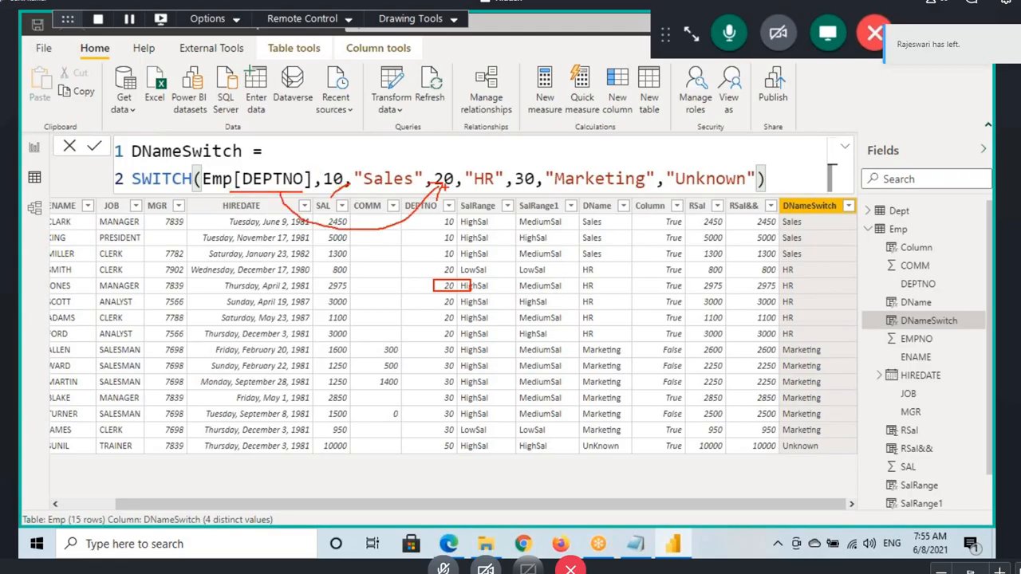
pyautogui.moveTo(486, 144); pyautogui.dragTo(489, 173)
pyautogui.moveTo(782, 286); pyautogui.dragTo(858, 287)
pyautogui.press('Escape')
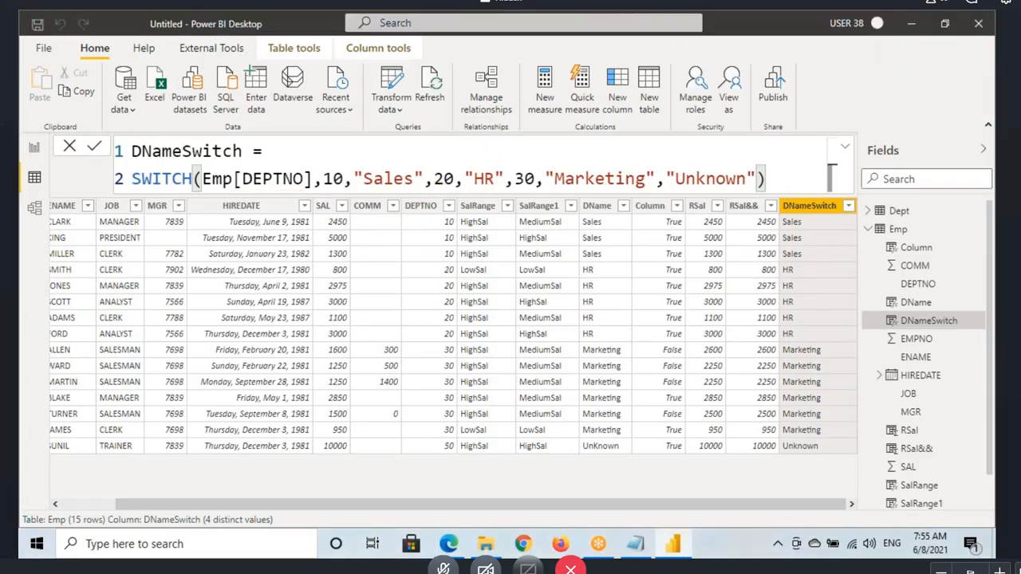
# Step: Annotate how a DEPTNO of 50 matches none of the SWITCH values and falls through to "Unknown"
pyautogui.moveTo(433, 437); pyautogui.dragTo(473, 457)
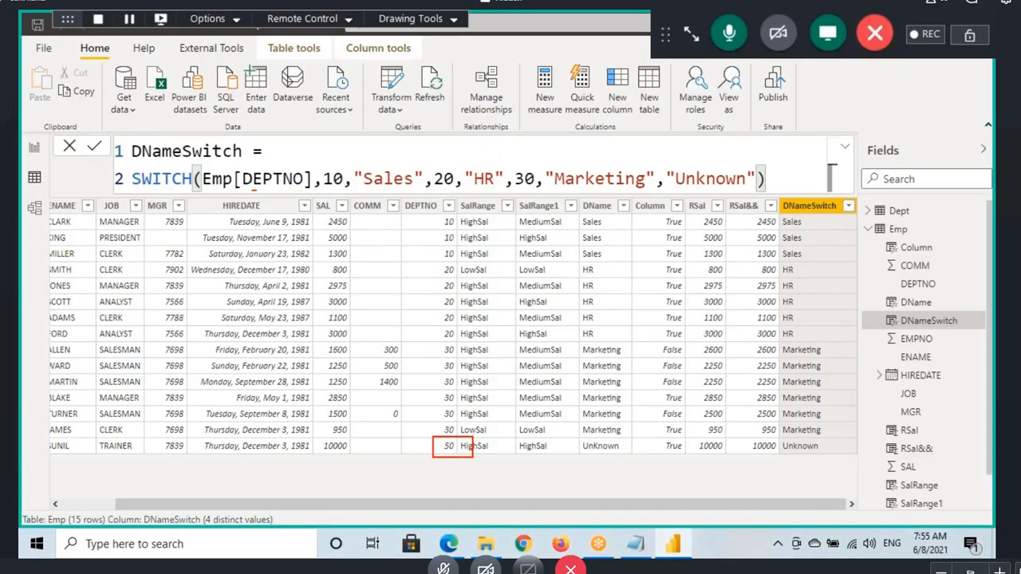
pyautogui.moveTo(253, 190); pyautogui.dragTo(291, 191)
pyautogui.moveTo(289, 150); pyautogui.dragTo(289, 166)
pyautogui.moveTo(289, 150); pyautogui.dragTo(312, 147)
pyautogui.moveTo(291, 153)
pyautogui.mouseDown()
pyautogui.moveTo(449, 191)
pyautogui.moveTo(443, 160)
pyautogui.mouseUp()
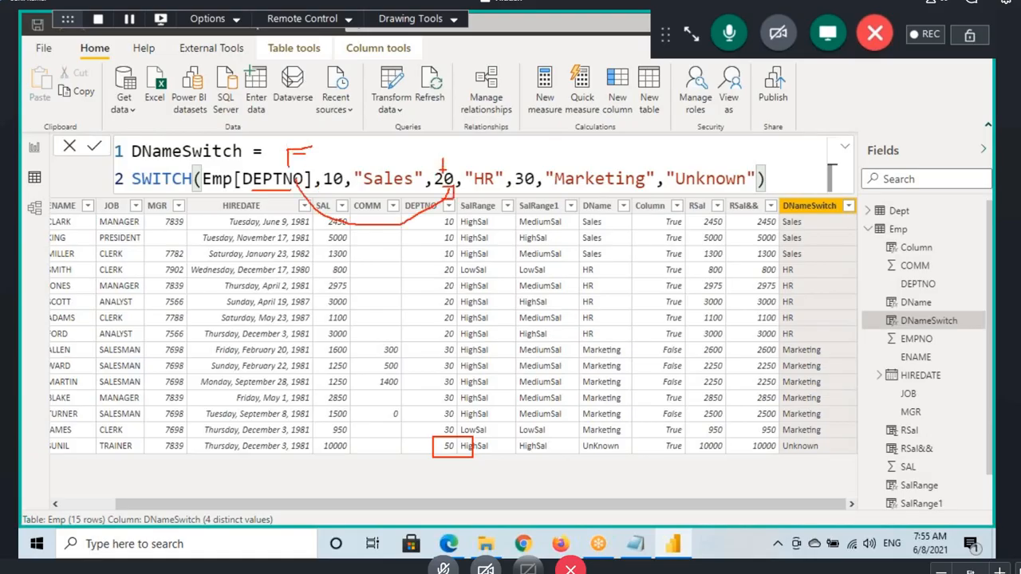
pyautogui.moveTo(297, 185)
pyautogui.mouseDown()
pyautogui.moveTo(528, 228)
pyautogui.moveTo(542, 199)
pyautogui.mouseUp()
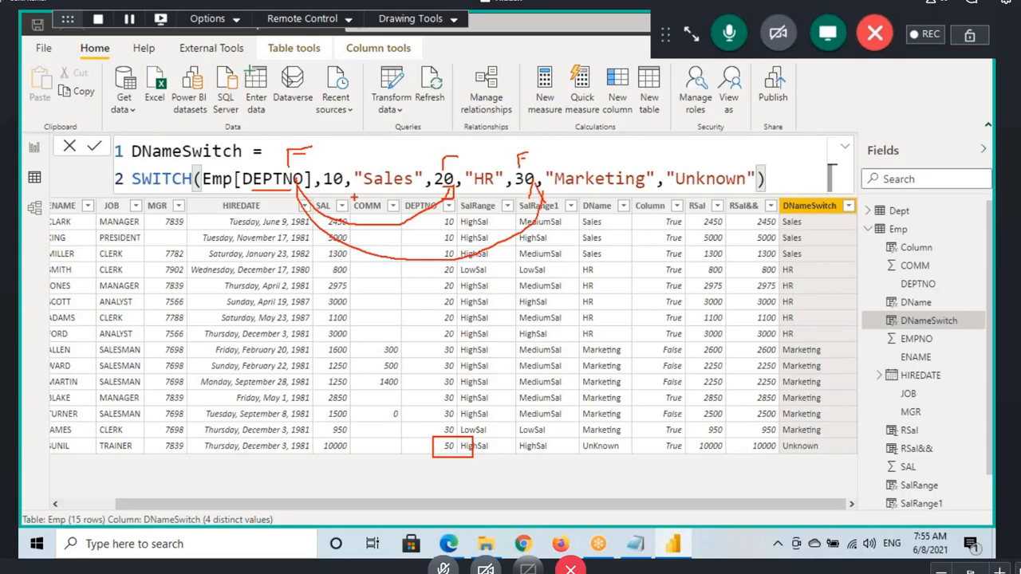
pyautogui.moveTo(321, 168); pyautogui.dragTo(323, 169)
pyautogui.moveTo(419, 156); pyautogui.dragTo(421, 158)
pyautogui.moveTo(528, 165)
pyautogui.mouseDown()
pyautogui.moveTo(606, 165)
pyautogui.moveTo(529, 166)
pyautogui.mouseUp()
pyautogui.moveTo(680, 161); pyautogui.dragTo(706, 239)
pyautogui.moveTo(773, 455); pyautogui.dragTo(823, 451)
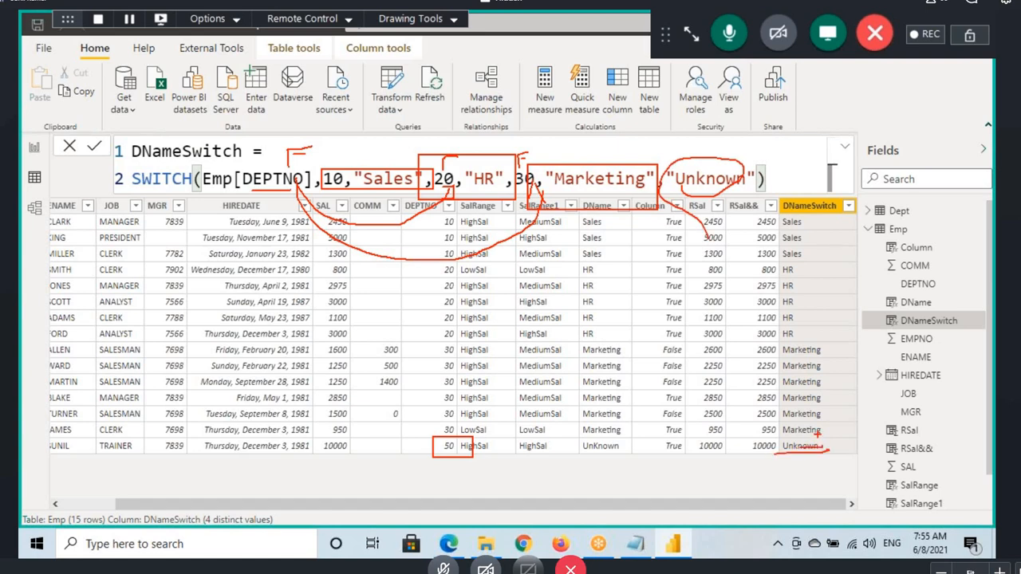
# Step: Review the SWITCH formula by highlighting the DEPTNO expression, each value and result pair, and the default result in turn
pyautogui.moveTo(222, 178); pyautogui.dragTo(305, 178)
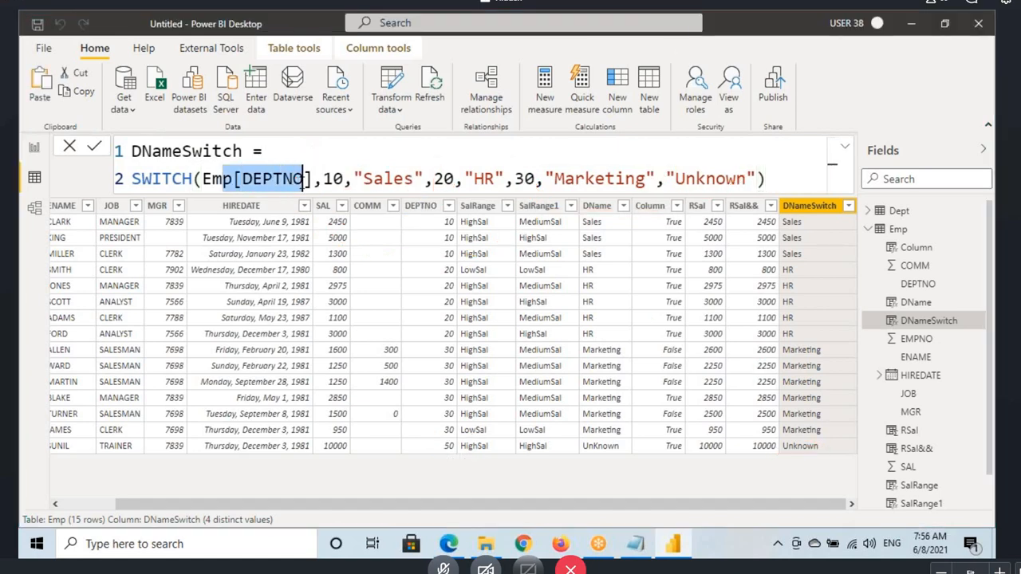
pyautogui.click(263, 182)
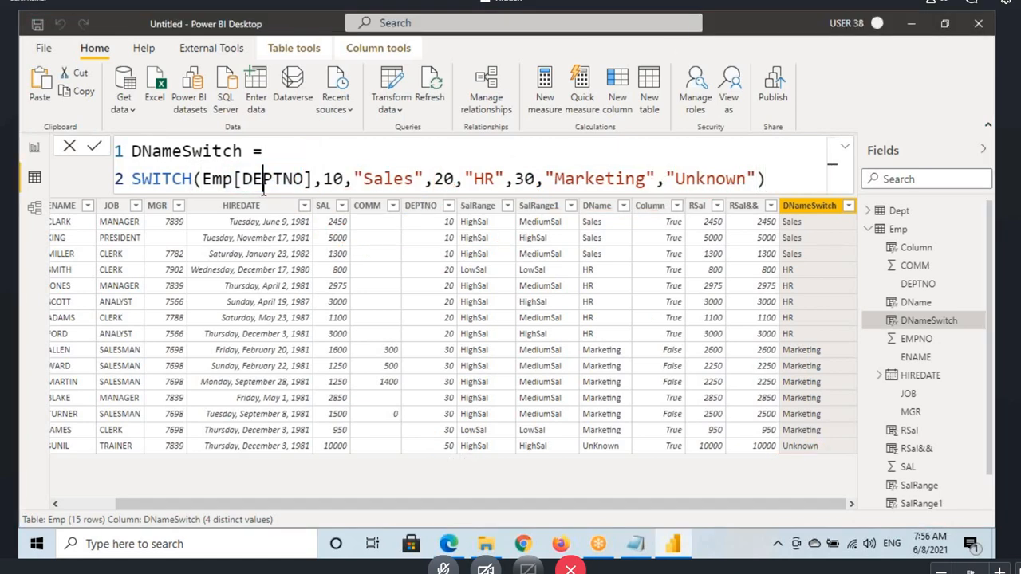
pyautogui.doubleClick(263, 181)
pyautogui.moveTo(322, 180); pyautogui.dragTo(403, 180)
pyautogui.moveTo(263, 180); pyautogui.dragTo(292, 181)
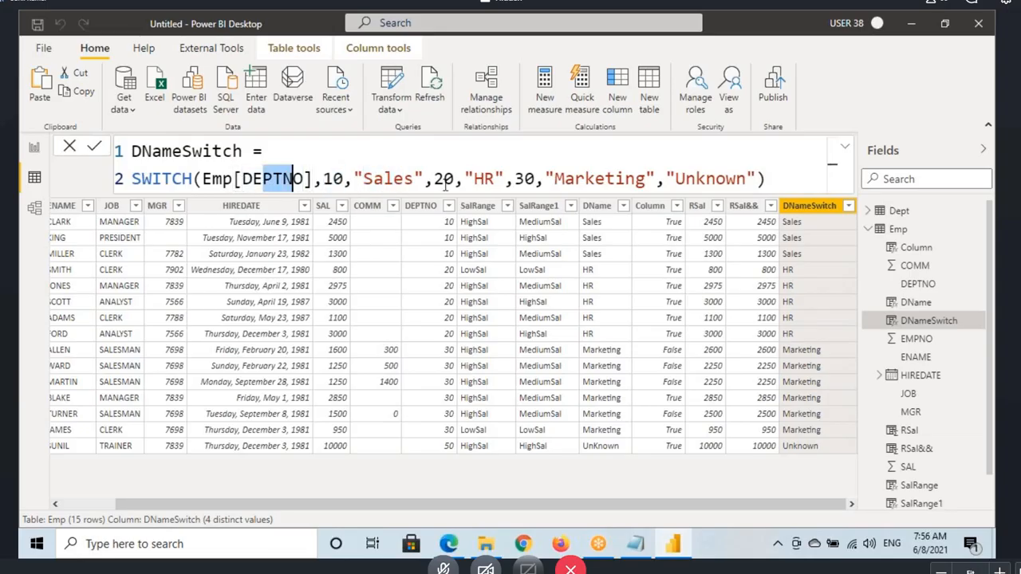
pyautogui.click(435, 182)
pyautogui.doubleClick(438, 180)
pyautogui.doubleClick(266, 181)
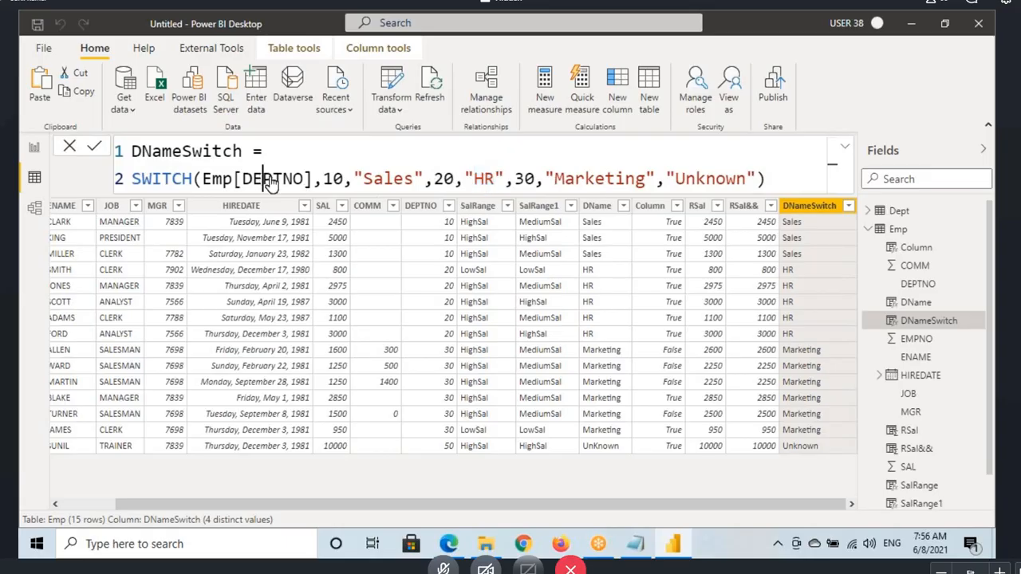
pyautogui.moveTo(515, 180); pyautogui.dragTo(605, 181)
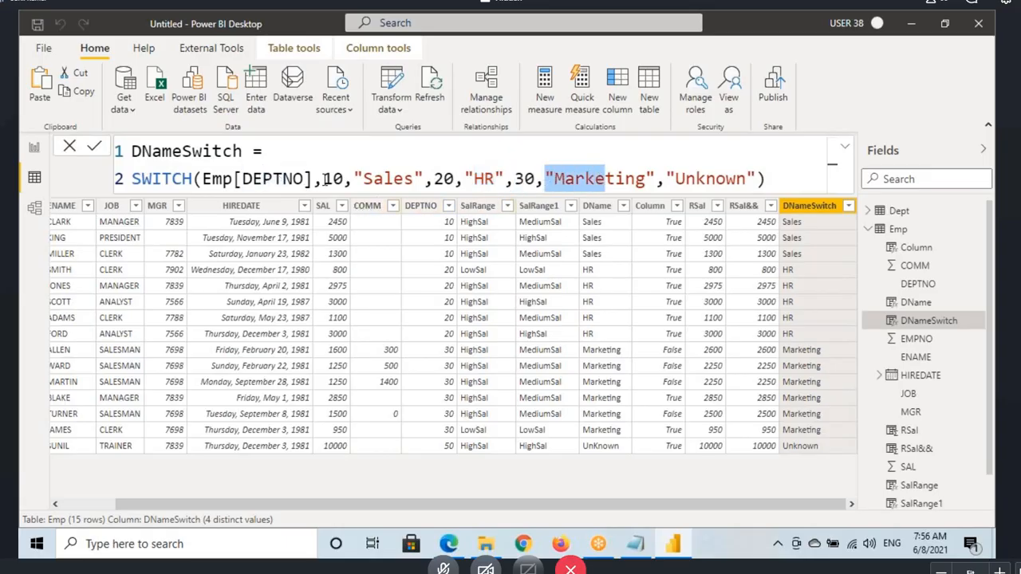
pyautogui.moveTo(323, 180); pyautogui.dragTo(505, 179)
pyautogui.click(544, 180)
pyautogui.moveTo(569, 180); pyautogui.dragTo(614, 180)
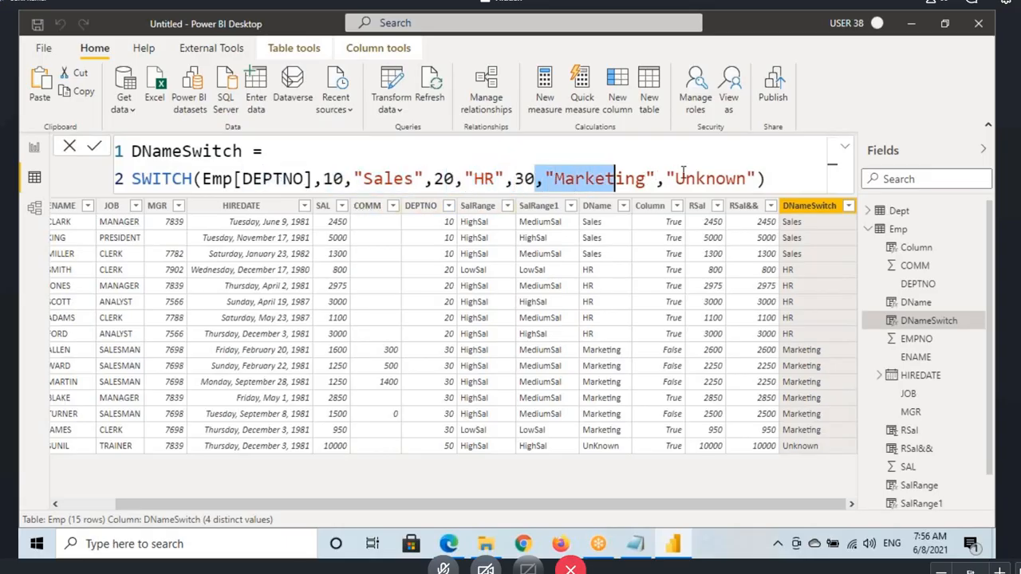
pyautogui.moveTo(682, 180); pyautogui.dragTo(745, 179)
pyautogui.click(778, 177)
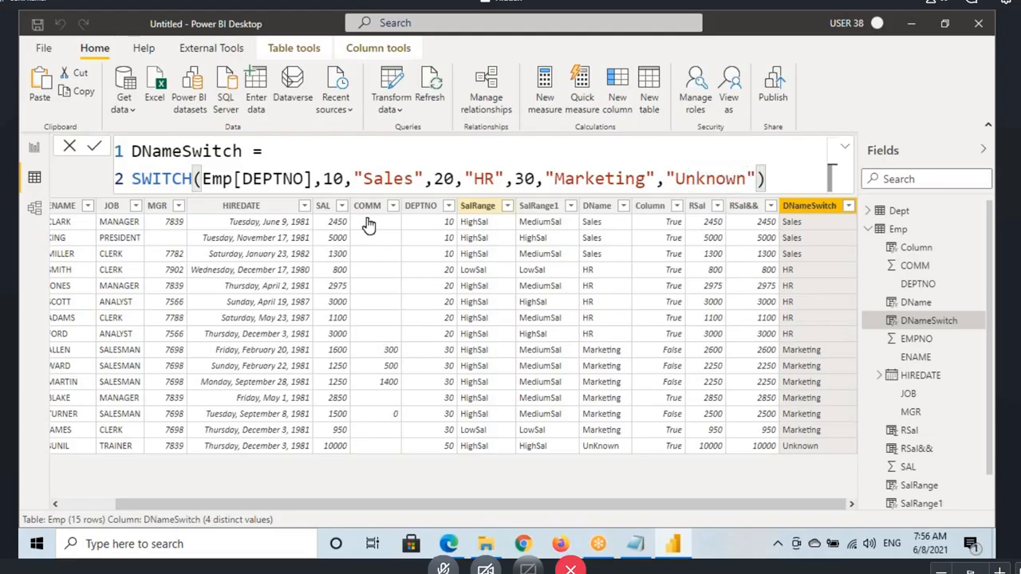
# Step: Highlight the SWITCH function name and show the DName column's nested IF formula for comparison
pyautogui.moveTo(132, 180); pyautogui.dragTo(162, 179)
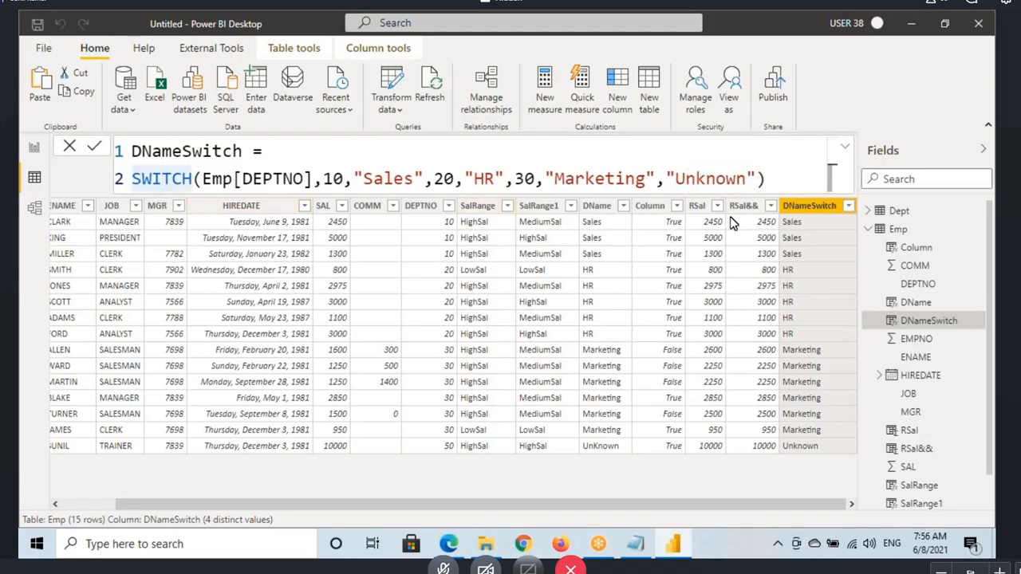
pyautogui.click(597, 209)
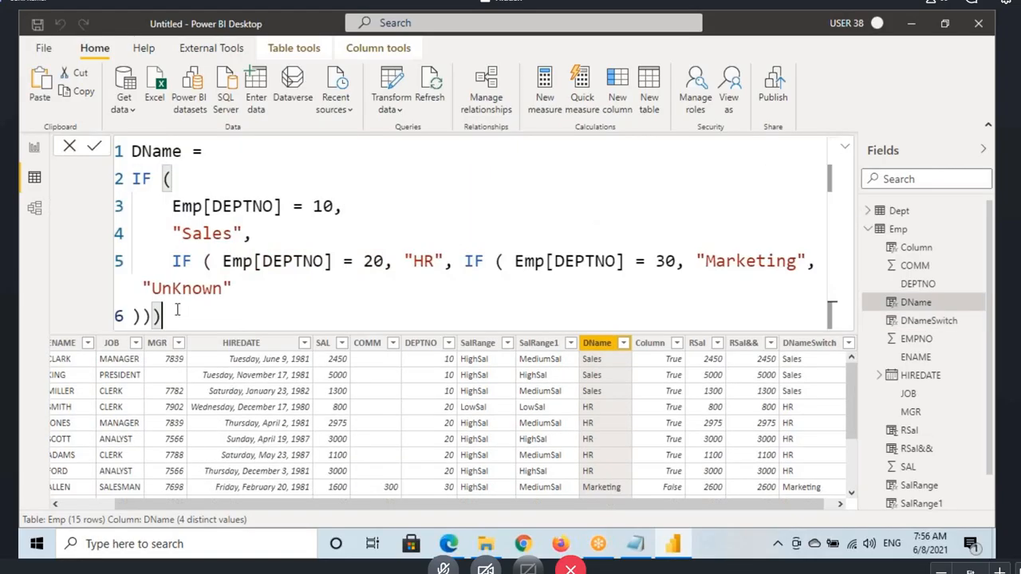
# Step: Highlight the whole nested IF formula of DName and show the DNameSwitch column's SWITCH formula for comparison
pyautogui.moveTo(162, 317); pyautogui.dragTo(132, 152)
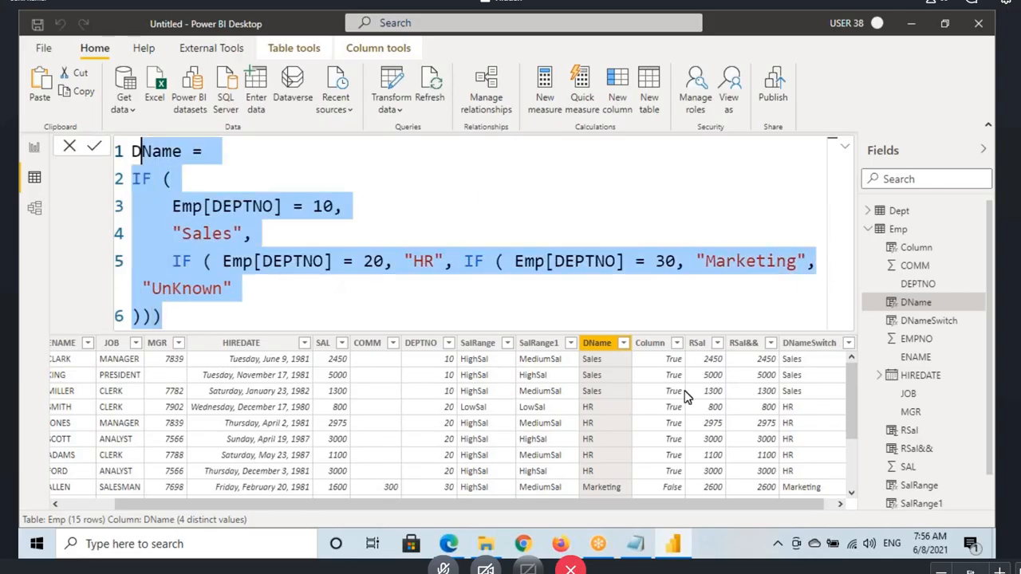
pyautogui.click(807, 345)
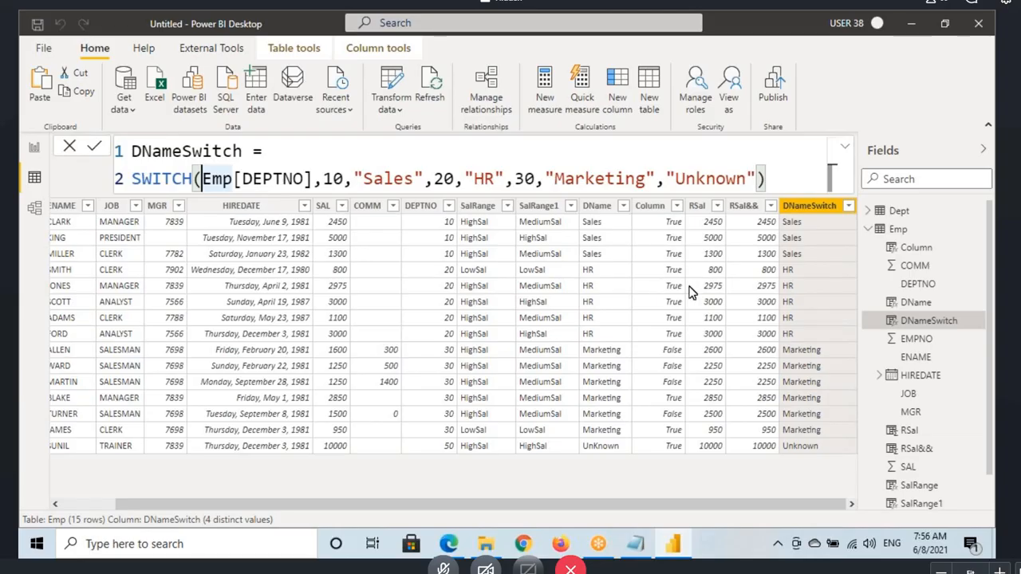
# Step: Review the SalRange1 column's nested IF formula, pointing out the outer and inner IF calls
pyautogui.click(538, 206)
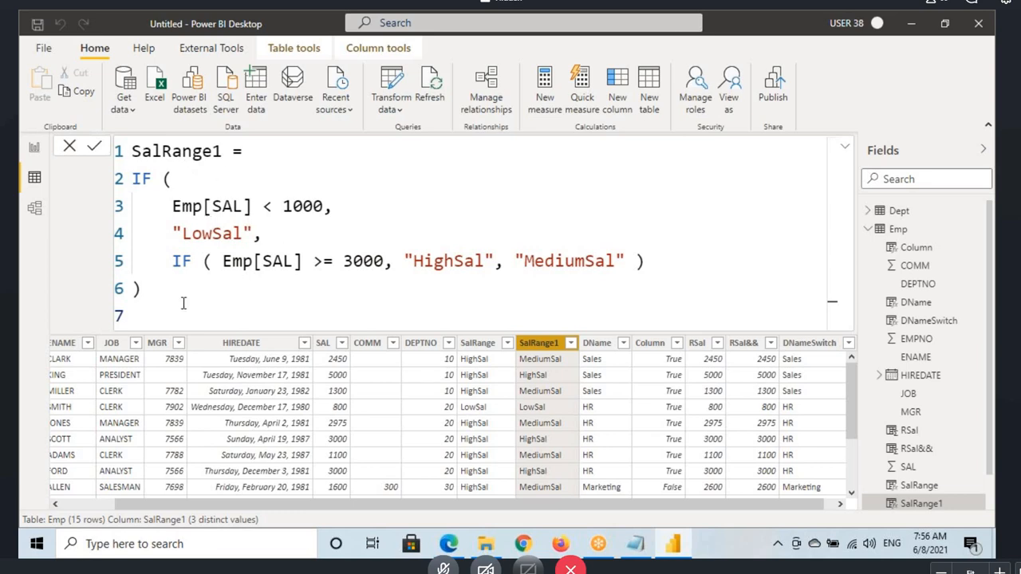
pyautogui.moveTo(156, 288); pyautogui.dragTo(131, 151)
pyautogui.click(152, 179)
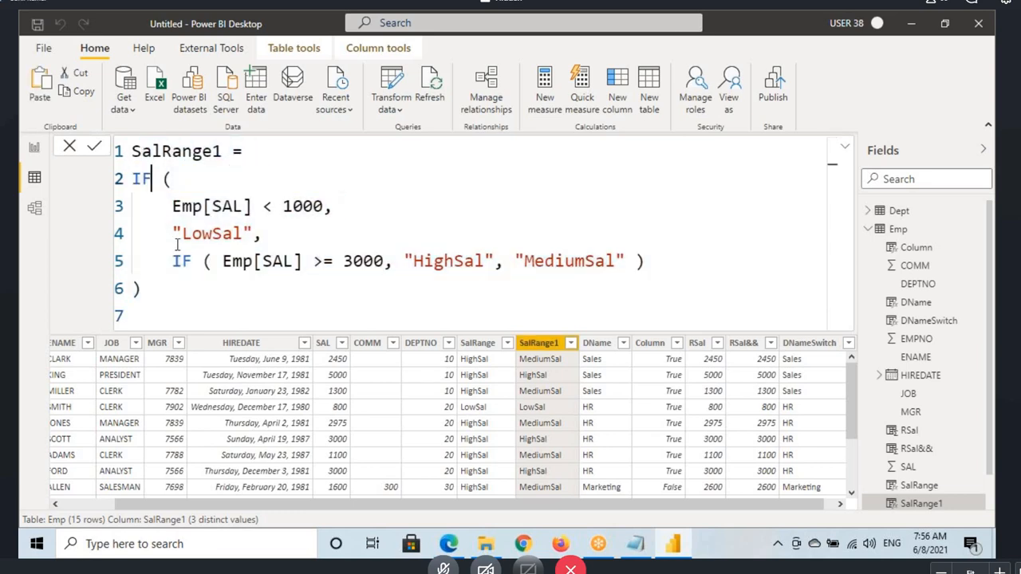
pyautogui.click(182, 261)
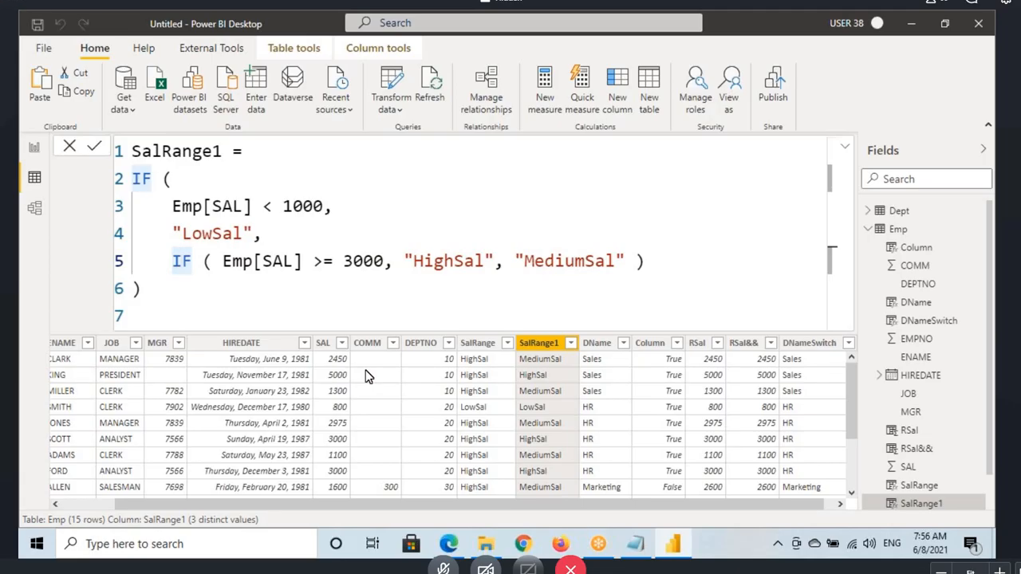
pyautogui.click(846, 150)
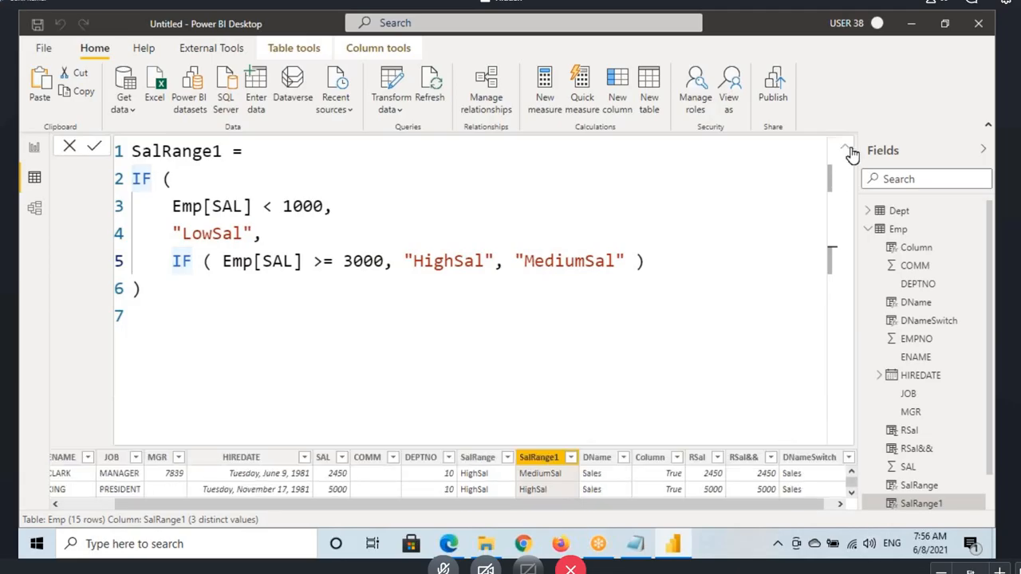
pyautogui.click(847, 151)
# Step: Add a new calculated column to the Emp table and name it SalRangeSwitch
pyautogui.click(898, 229)
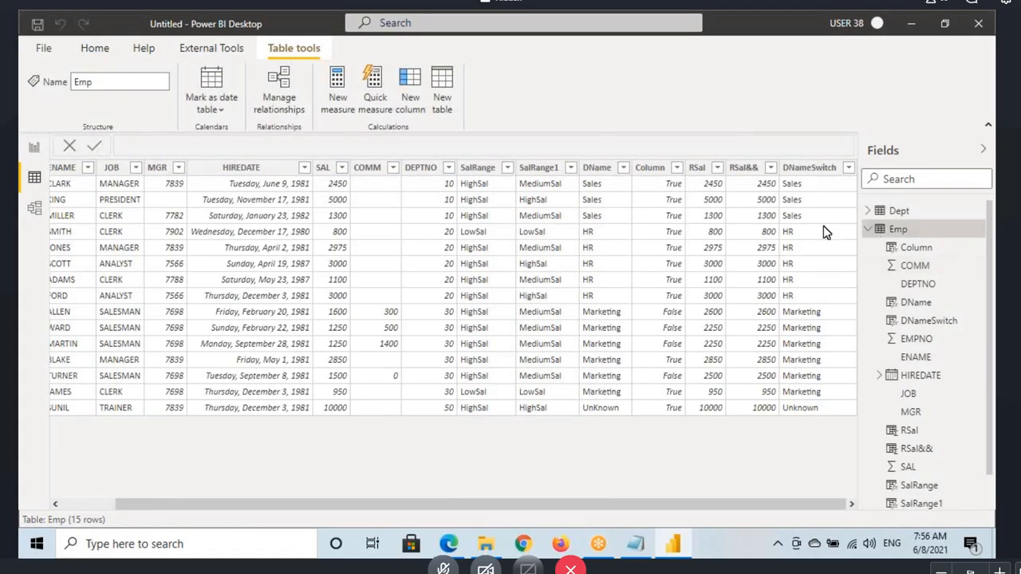
pyautogui.click(414, 85)
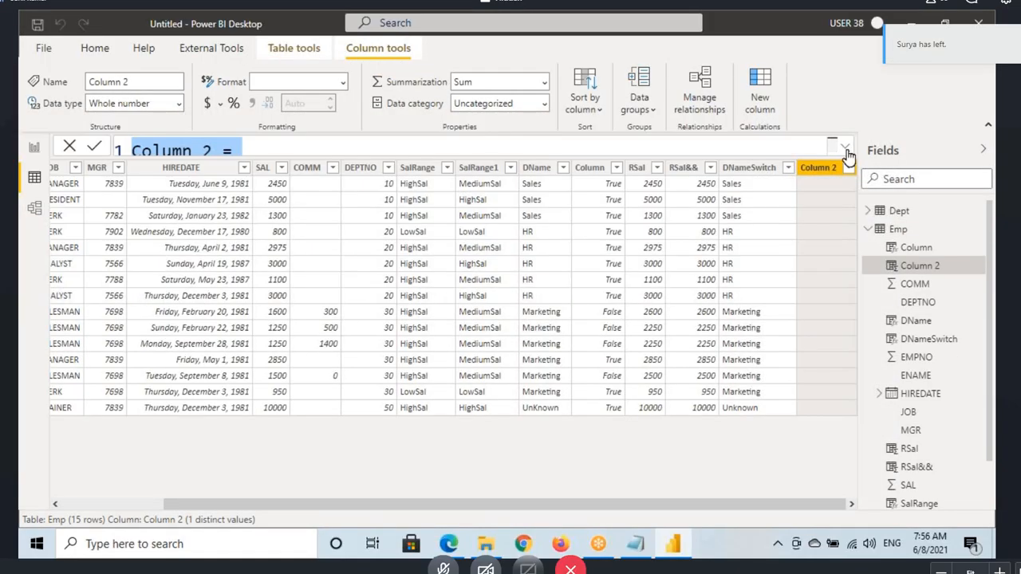
pyautogui.click(846, 148)
pyautogui.moveTo(195, 151); pyautogui.dragTo(132, 151)
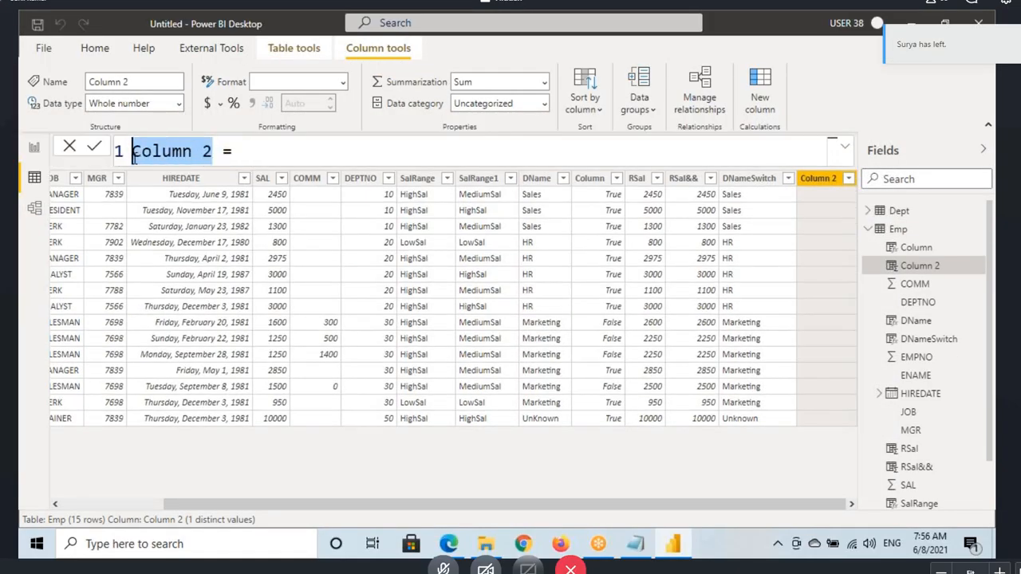
pyautogui.write('SalRange')
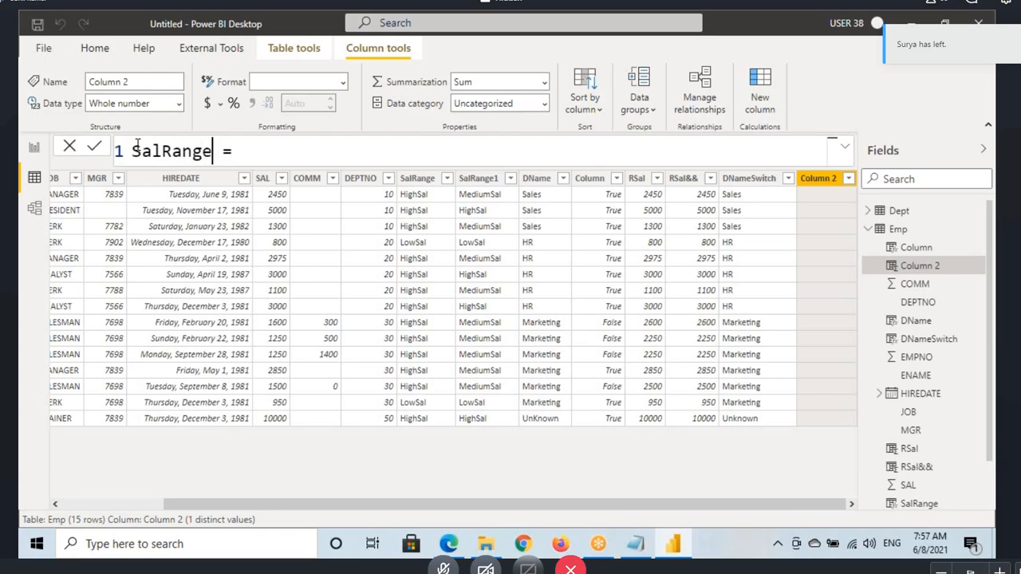
pyautogui.write('Swit')
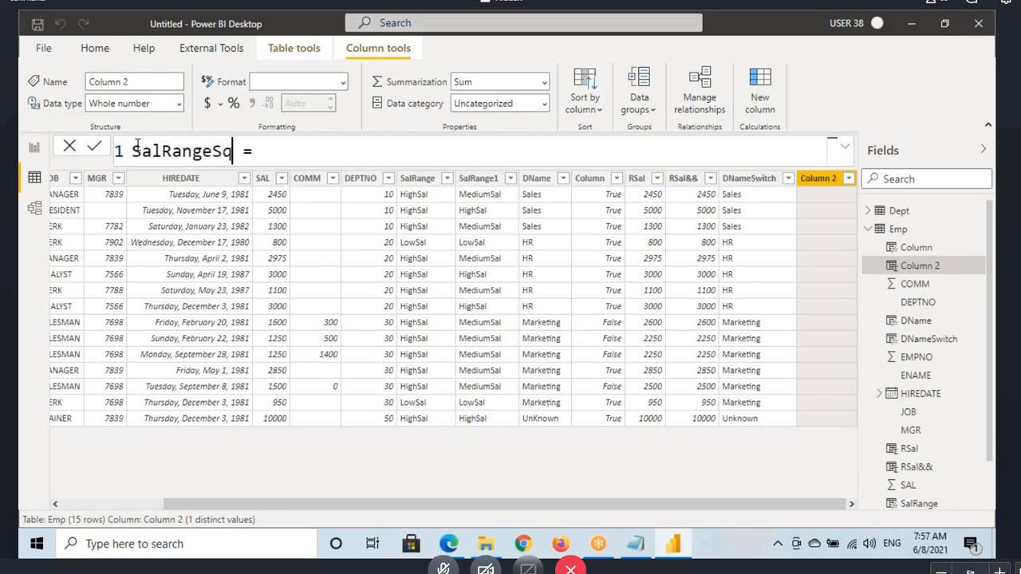
pyautogui.write('ch')
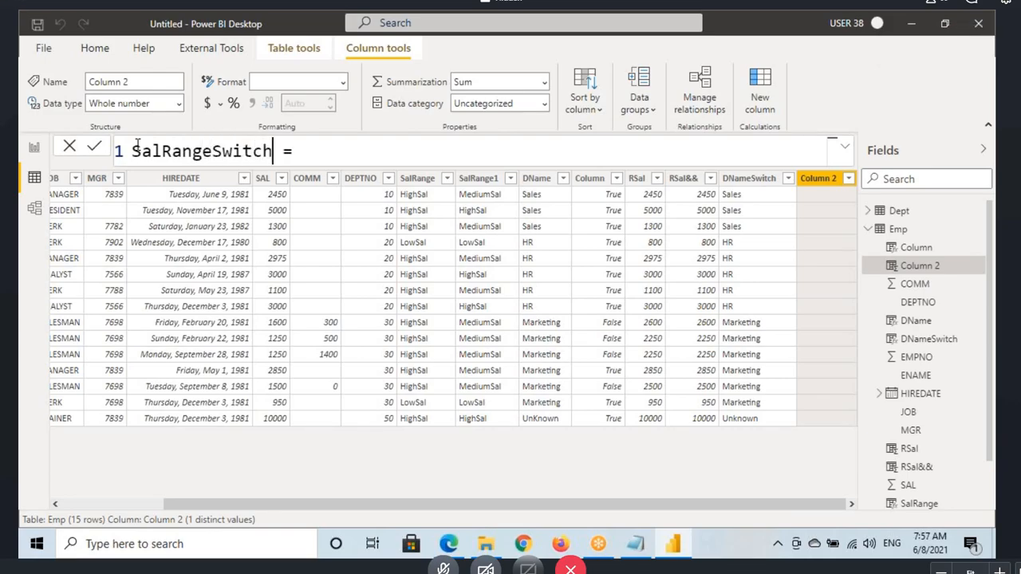
# Step: Start a SWITCH function on the second line of the SalRangeSwitch formula
pyautogui.click(343, 154)
pyautogui.write('swi')
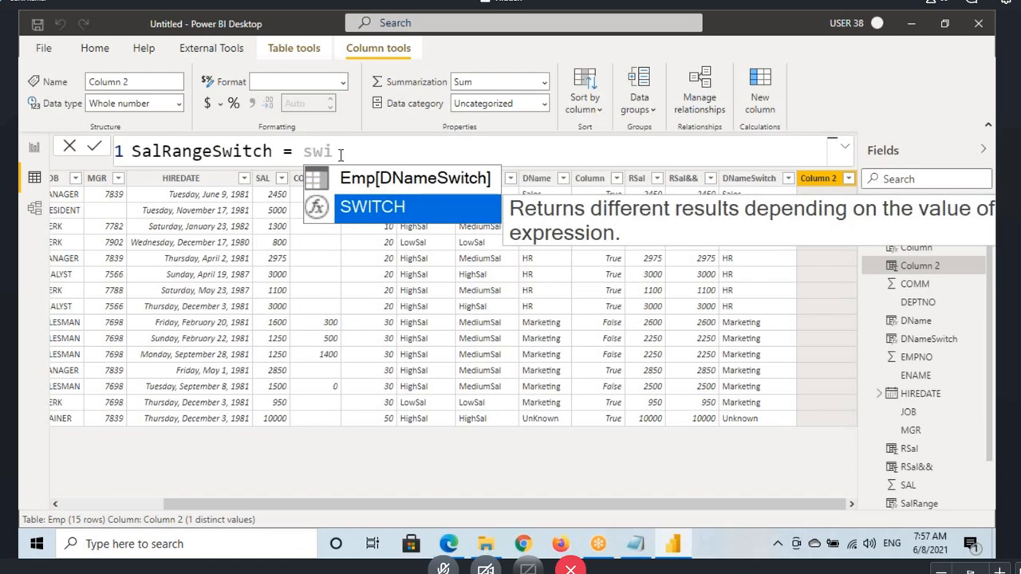
pyautogui.press('BackSpace')
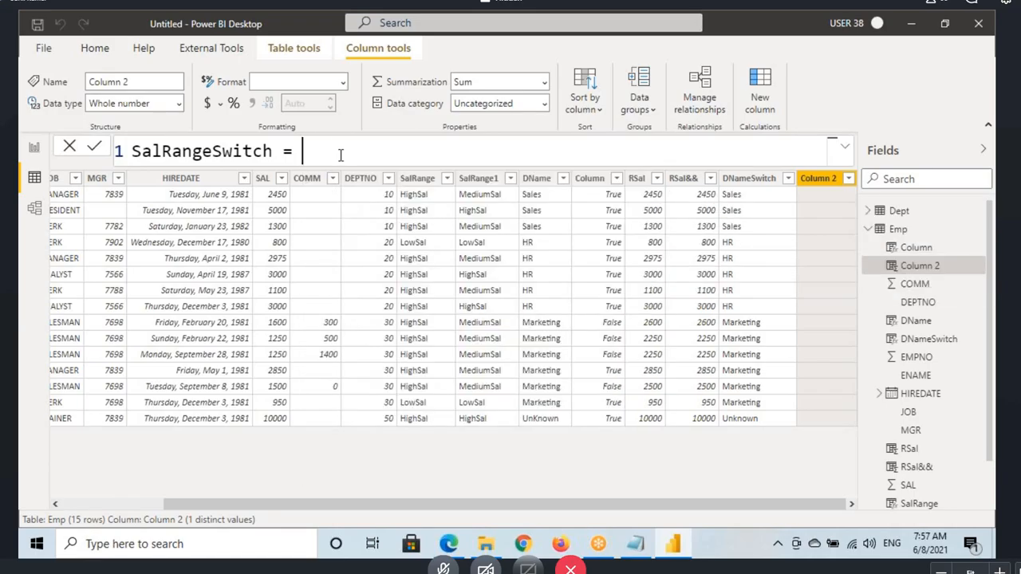
pyautogui.hotkey('shift', 'Return')
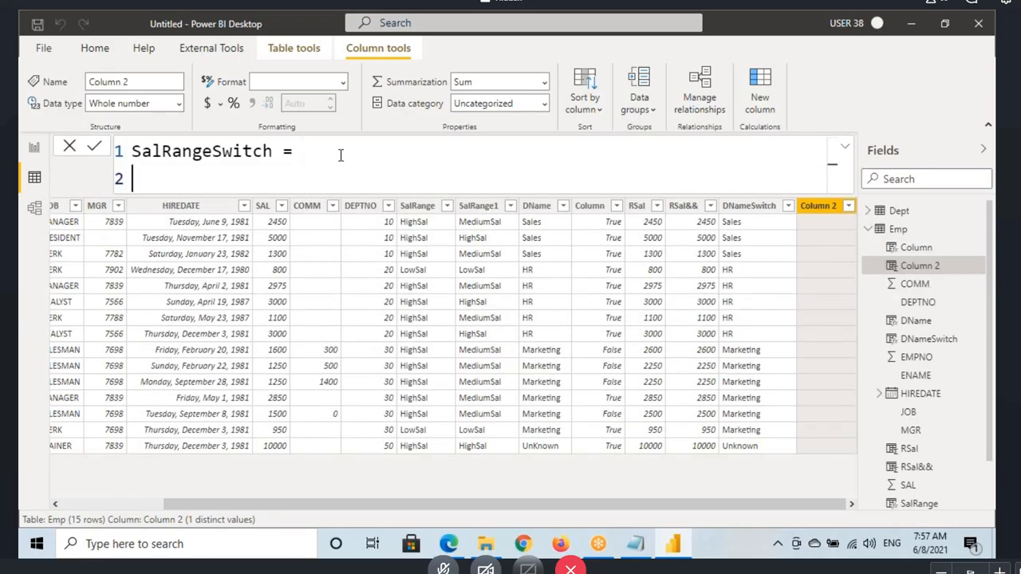
pyautogui.write('switc')
pyautogui.press('Tab')
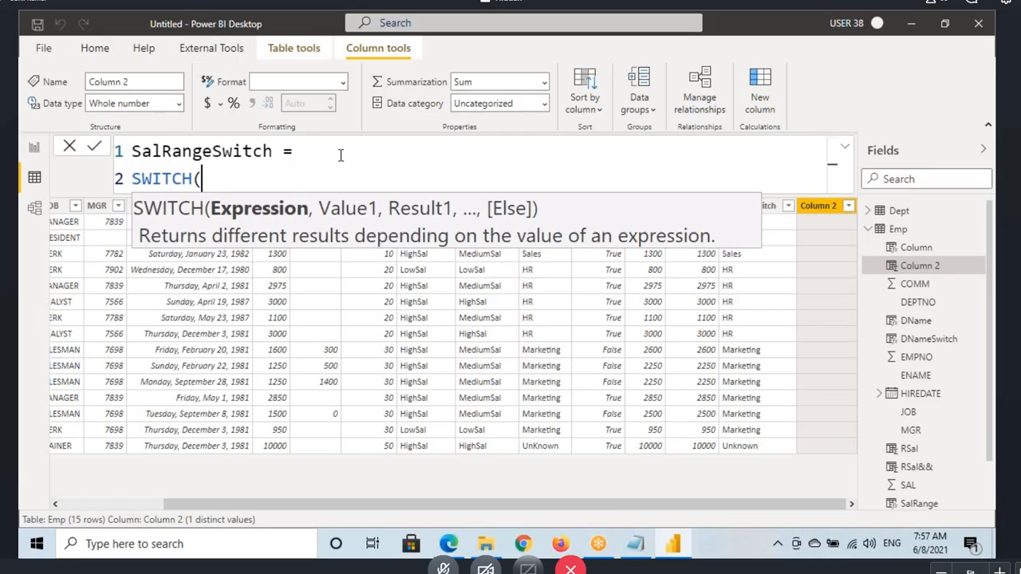
# Step: Try Emp[SAL] as the SWITCH expression with <1000 as the first value
pyautogui.write('sal')
pyautogui.press('Tab')
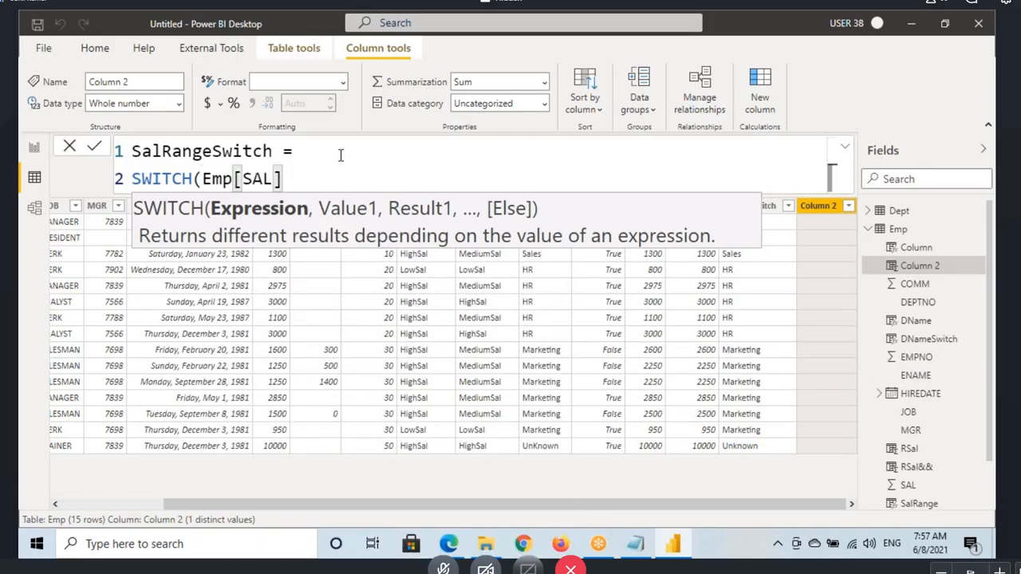
pyautogui.write(',')
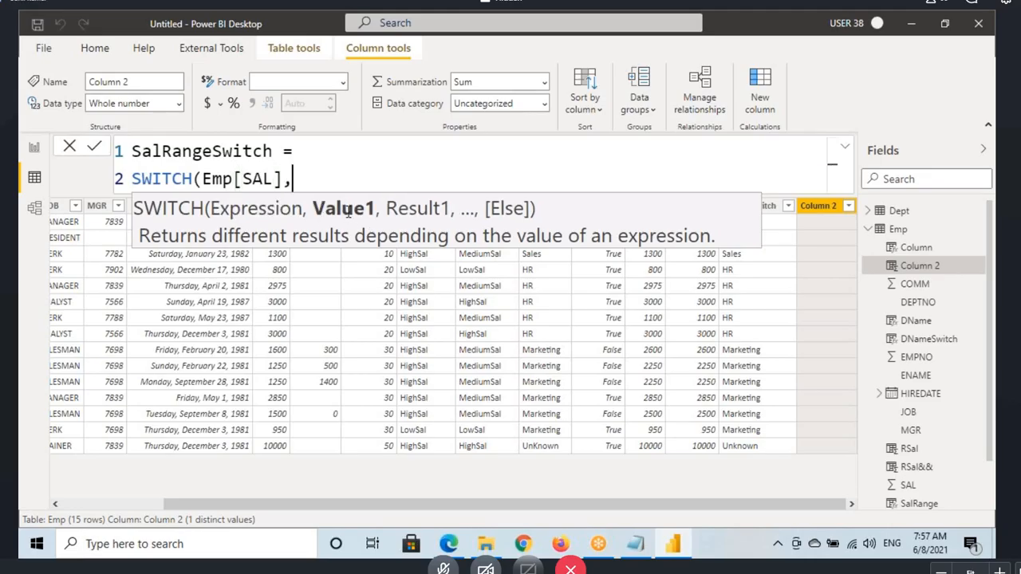
pyautogui.write('<100')
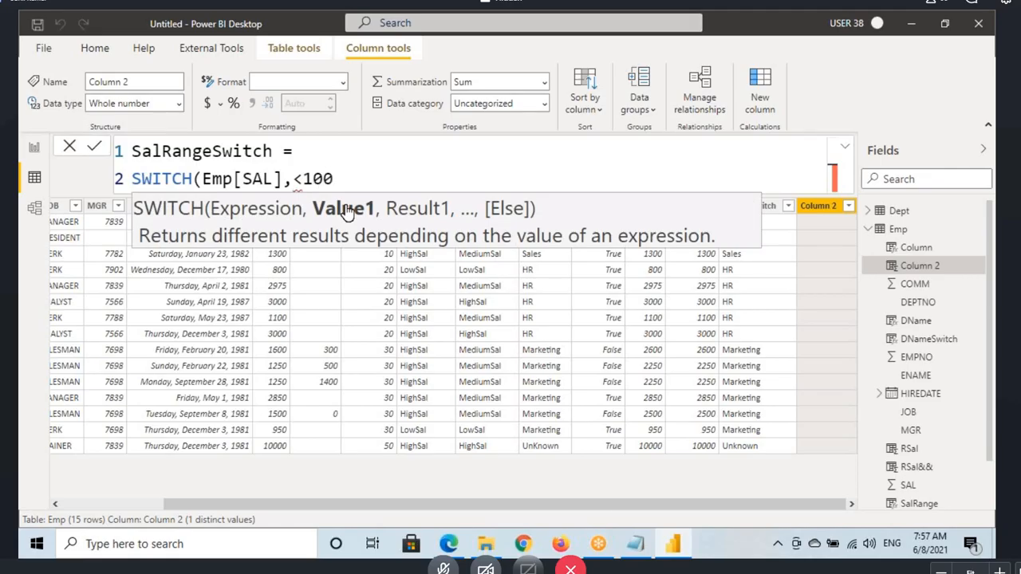
pyautogui.write('0')
# Step: Switch to the Notepad notes, highlight the line stating that SWITCH () always tests for equivalence, and return to Power BI
pyautogui.click(635, 544)
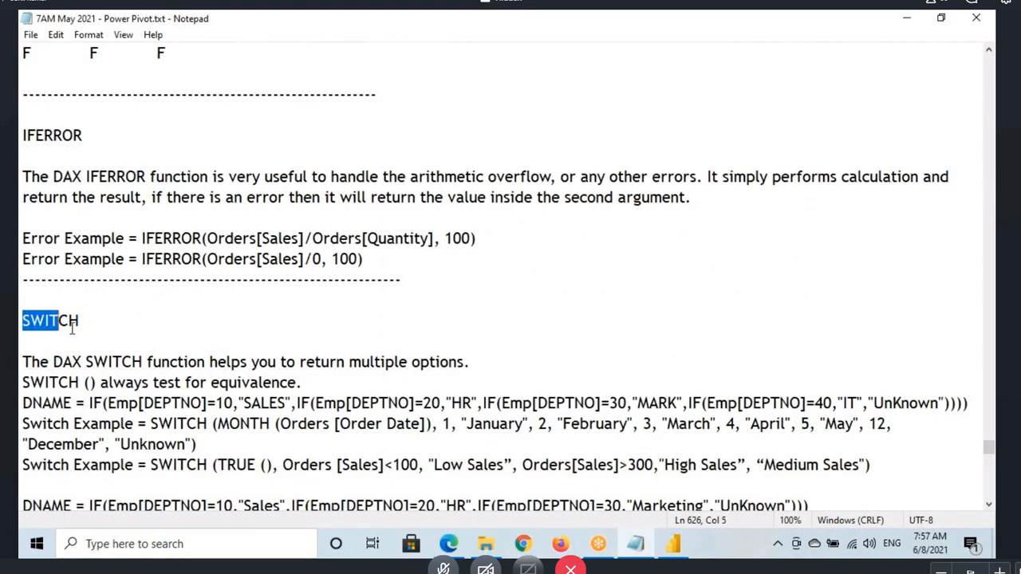
pyautogui.scroll(-2, 255, 251)
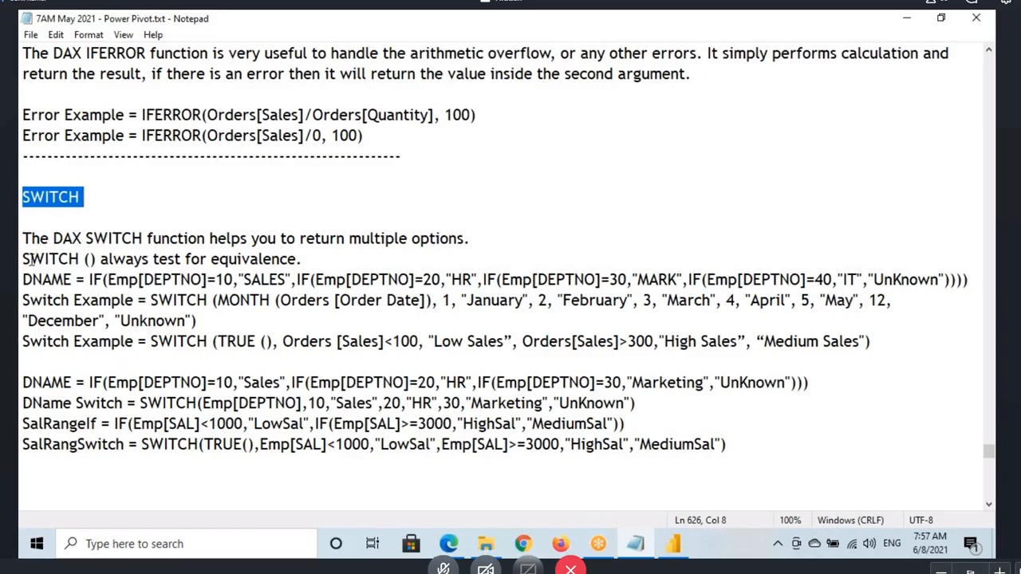
pyautogui.moveTo(28, 258); pyautogui.dragTo(308, 259)
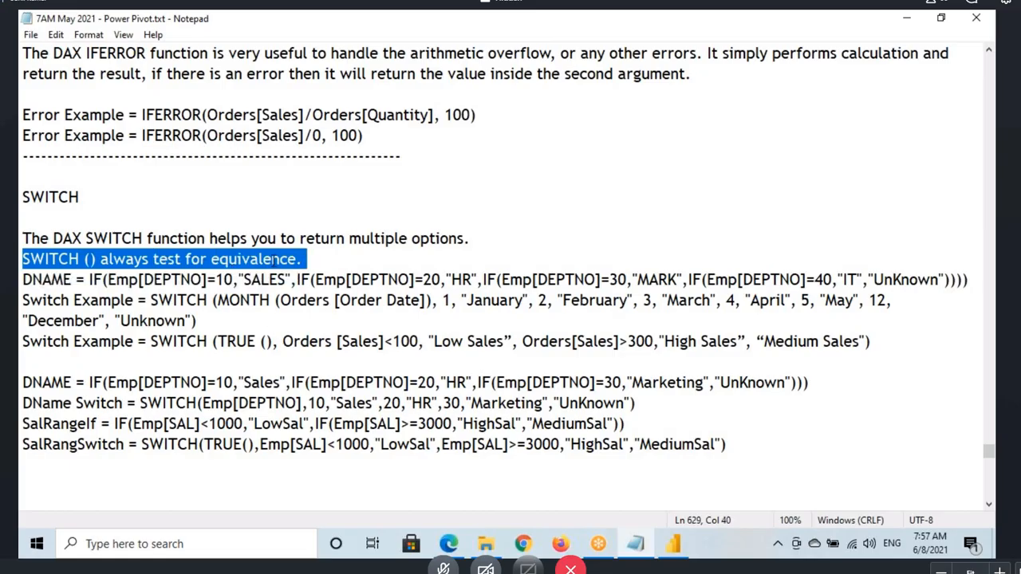
pyautogui.hotkey('alt', 'Tab')
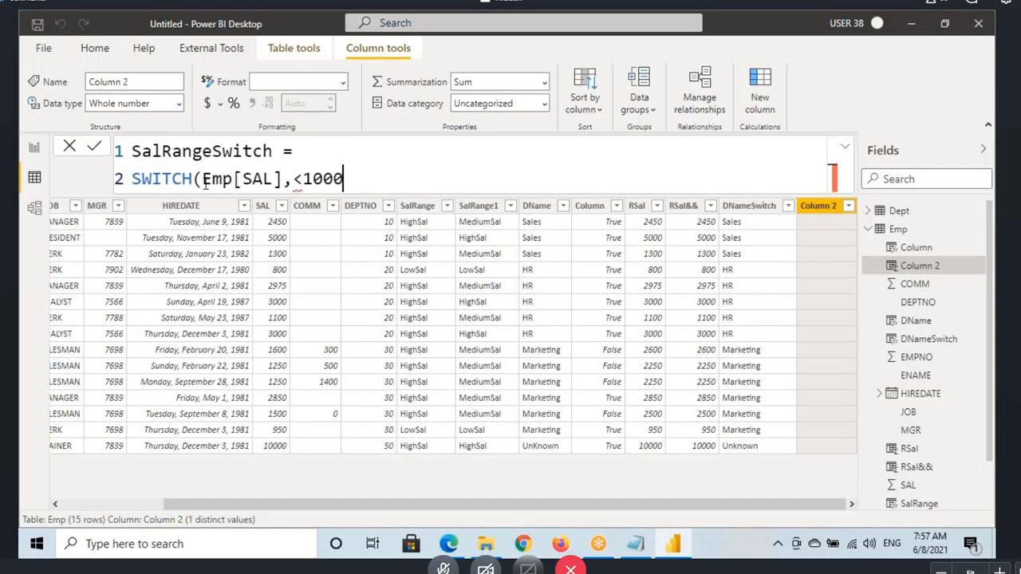
# Step: Replace <1000 with 1000 as the first SWITCH value and add "Lowsal" as its result
pyautogui.moveTo(202, 180); pyautogui.dragTo(348, 178)
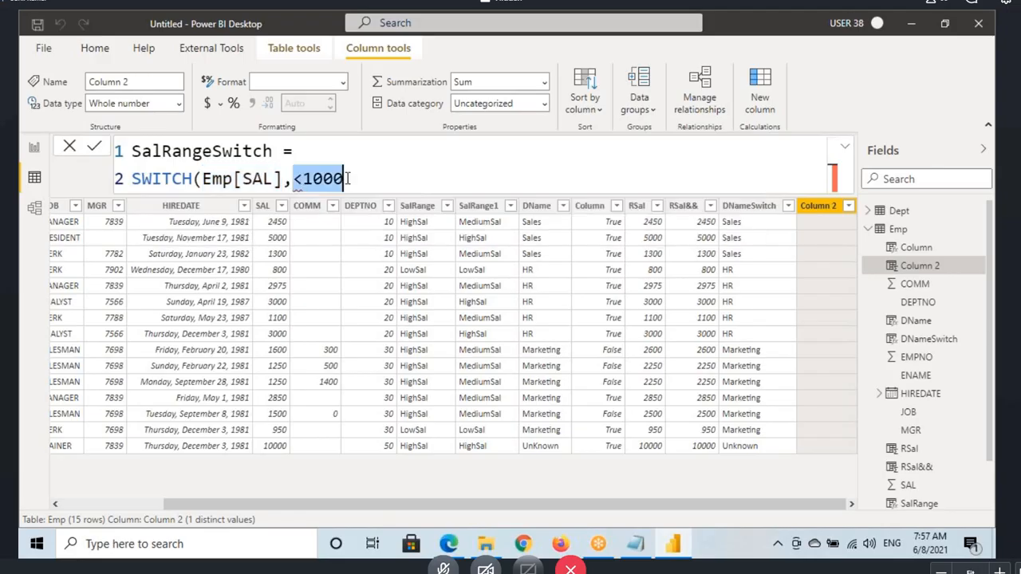
pyautogui.write('1000')
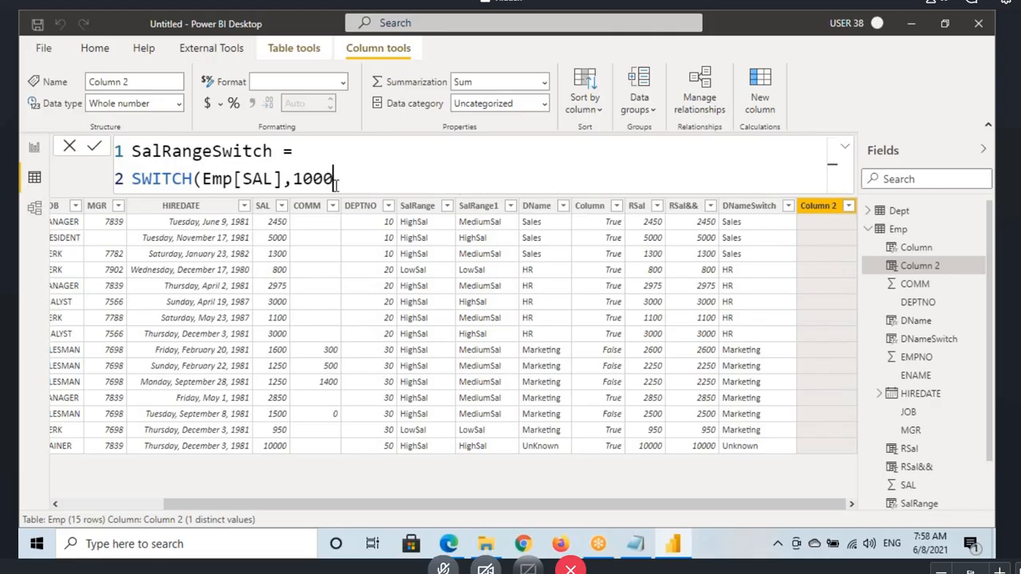
pyautogui.write(',"Lowsal')
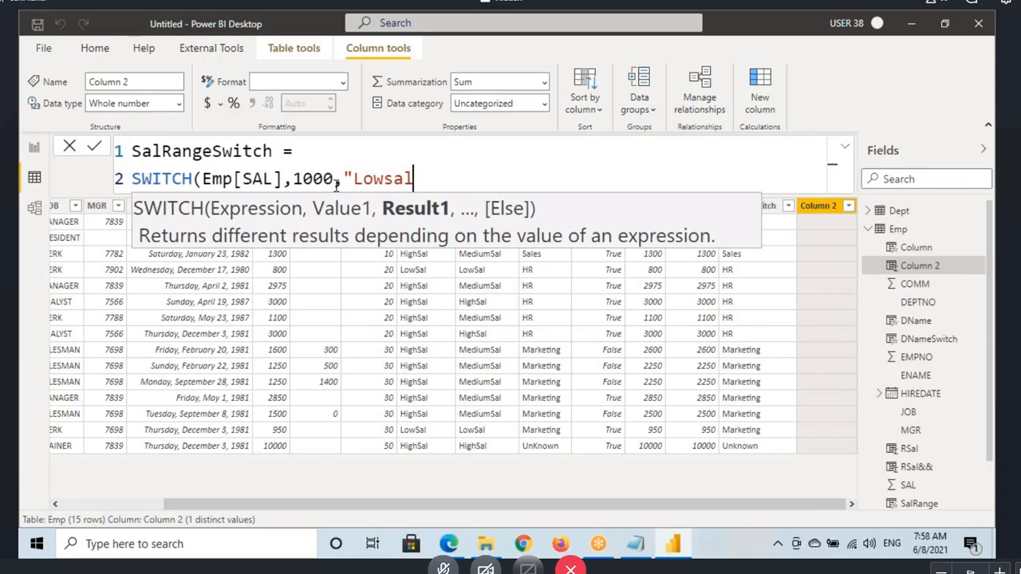
pyautogui.write('"')
# Step: Annotate the value 1000, its "Lowsal" result, a less-than sign and the match from Emp[SAL] to 1000, and clear the marks
pyautogui.moveTo(291, 169)
pyautogui.mouseDown()
pyautogui.moveTo(335, 189)
pyautogui.moveTo(423, 190)
pyautogui.mouseUp()
pyautogui.moveTo(310, 230)
pyautogui.mouseDown()
pyautogui.moveTo(269, 259)
pyautogui.moveTo(311, 272)
pyautogui.mouseUp()
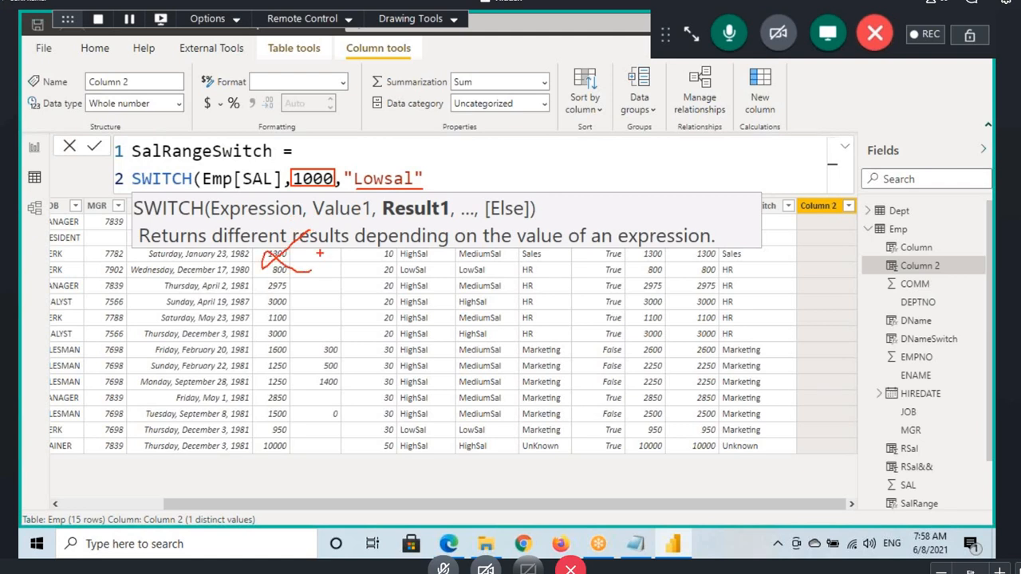
pyautogui.moveTo(304, 190); pyautogui.dragTo(329, 190)
pyautogui.moveTo(264, 190); pyautogui.dragTo(316, 196)
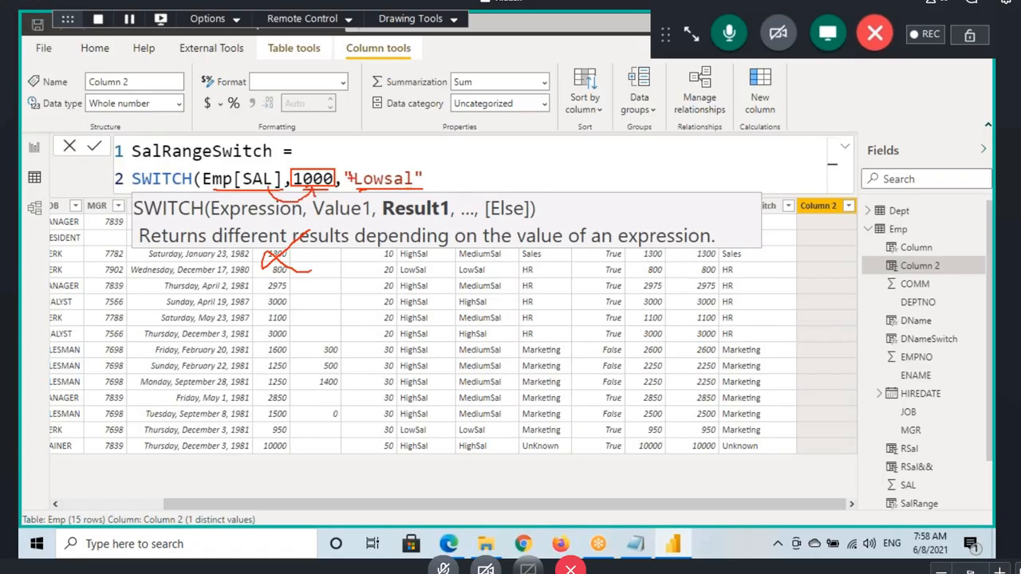
pyautogui.press('Escape')
# Step: Delete the arguments Emp[SAL],1000,"Lowsal" from the SWITCH call
pyautogui.click(201, 181)
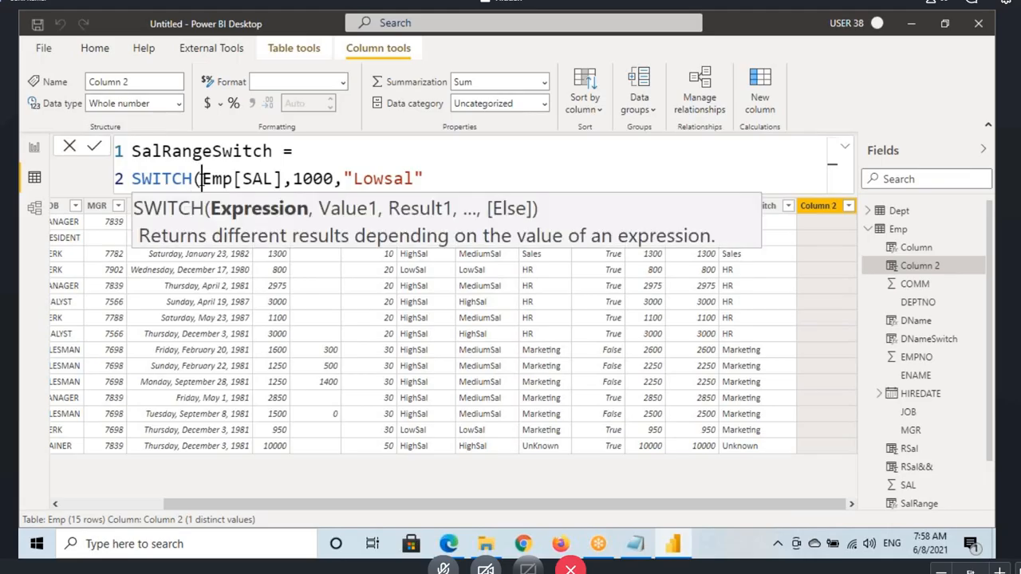
pyautogui.moveTo(201, 181); pyautogui.dragTo(432, 179)
pyautogui.press('BackSpace')
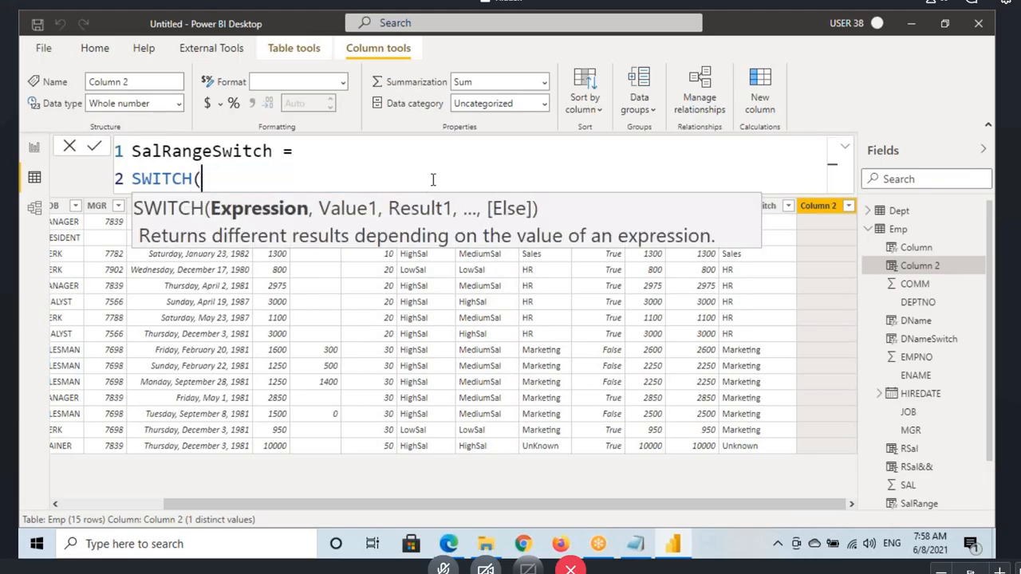
# Step: In the Notepad notes, highlight the equivalence rule and the TRUE () argument of the sales SWITCH example
pyautogui.click(635, 544)
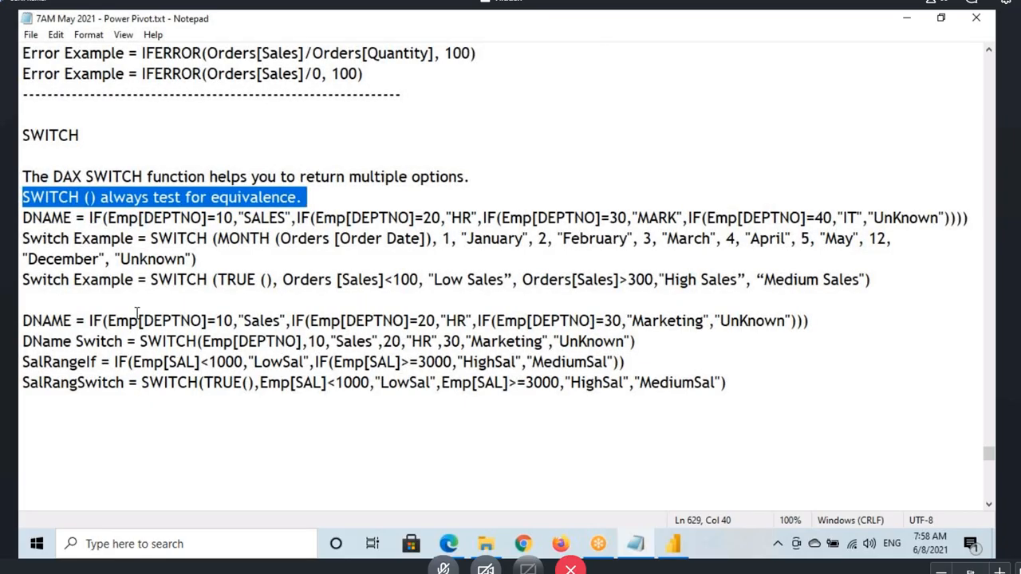
pyautogui.moveTo(126, 197); pyautogui.dragTo(297, 198)
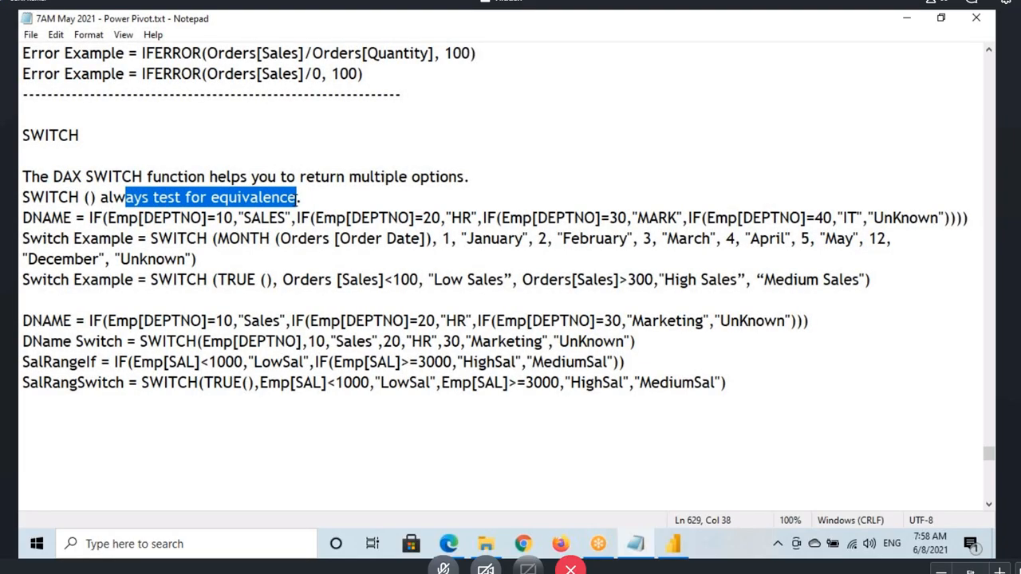
pyautogui.moveTo(170, 285); pyautogui.dragTo(266, 276)
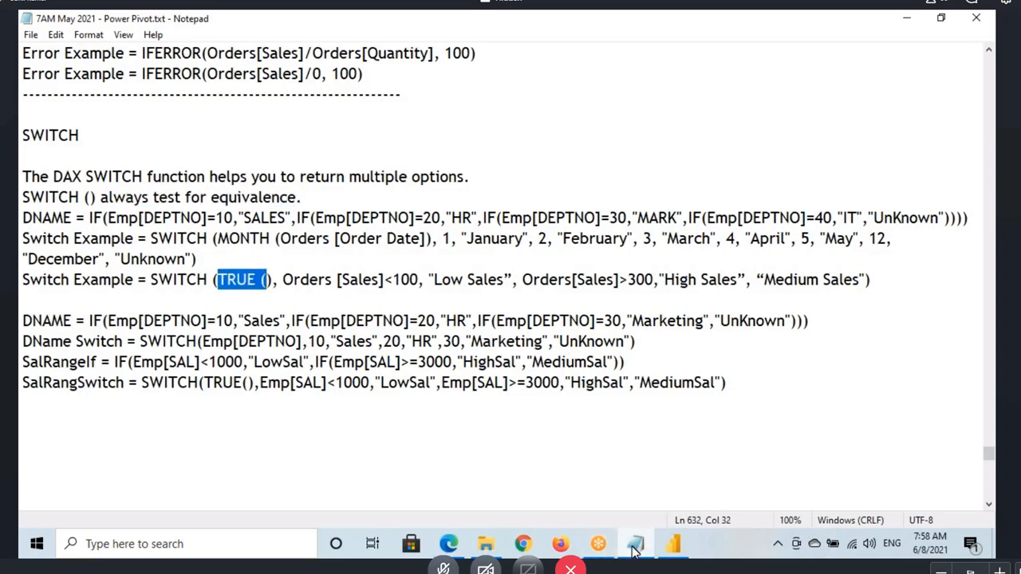
# Step: Back in Power BI Desktop, enter TRUE() as the SWITCH expression and Emp[SAL]<1000 as its first value
pyautogui.click(672, 544)
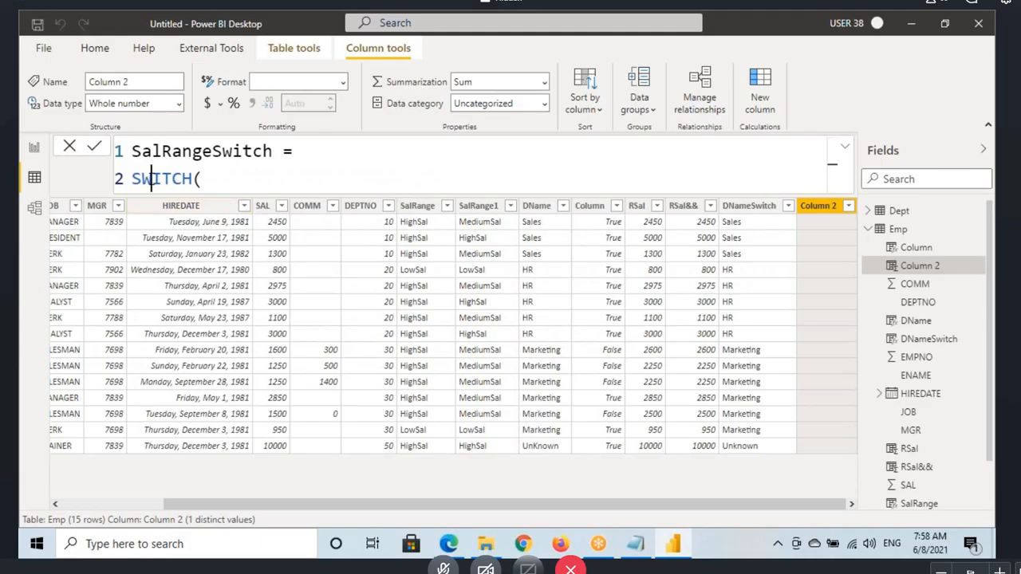
pyautogui.click(240, 184)
pyautogui.write('tru')
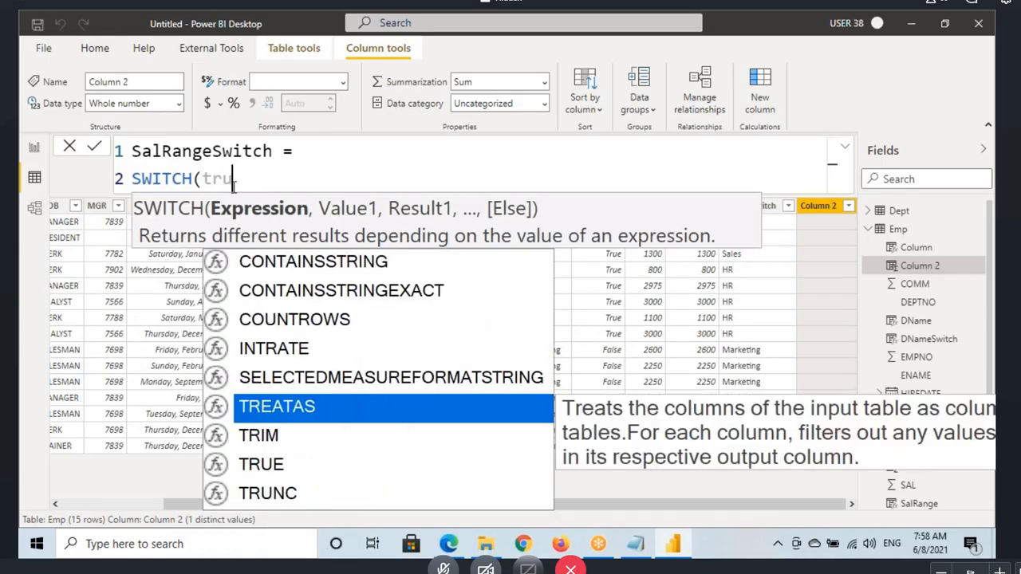
pyautogui.write('e(),')
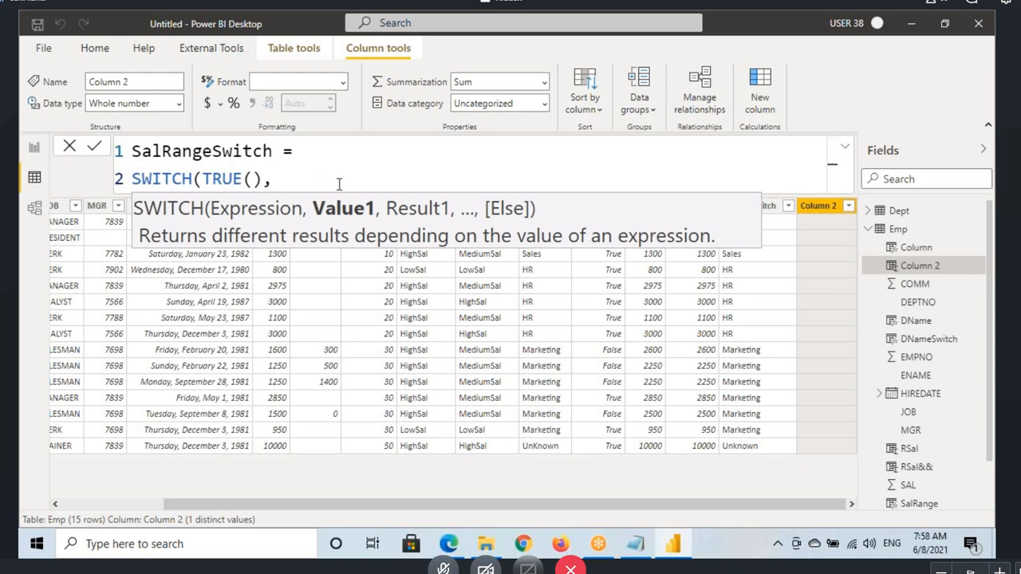
pyautogui.write('sal')
pyautogui.press('Tab')
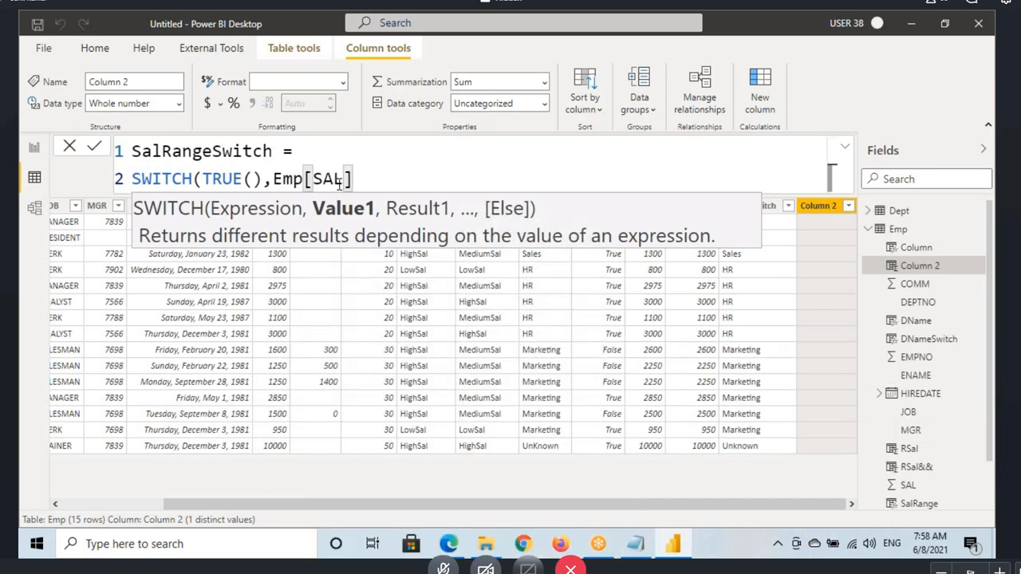
pyautogui.write('<1000')
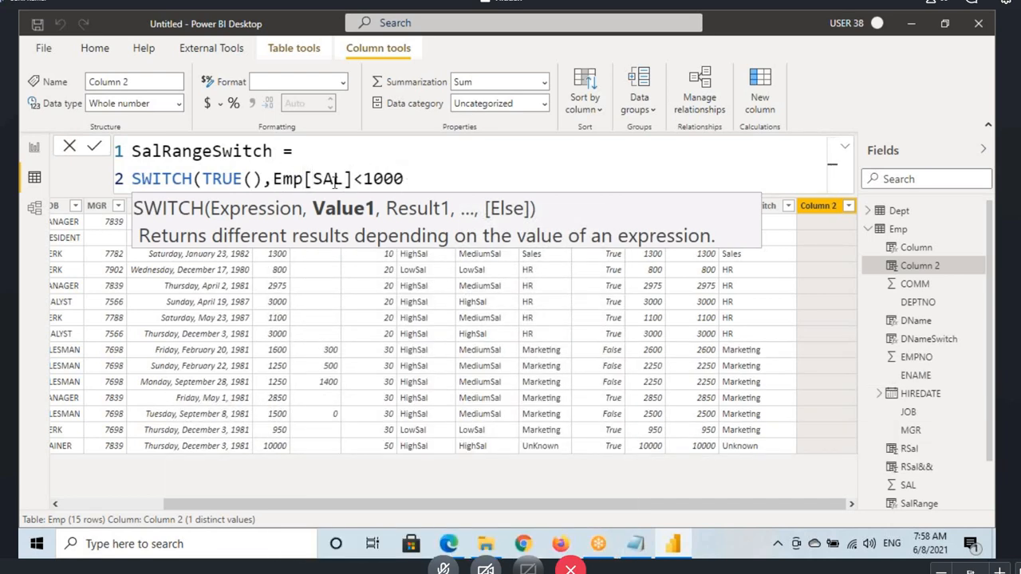
# Step: Highlight the TRUE() expression and the Emp[SAL]<1000 condition in the SalRangeSwitch formula
pyautogui.click(282, 180)
pyautogui.keyDown('shift'); pyautogui.click(363, 180); pyautogui.keyUp('shift')
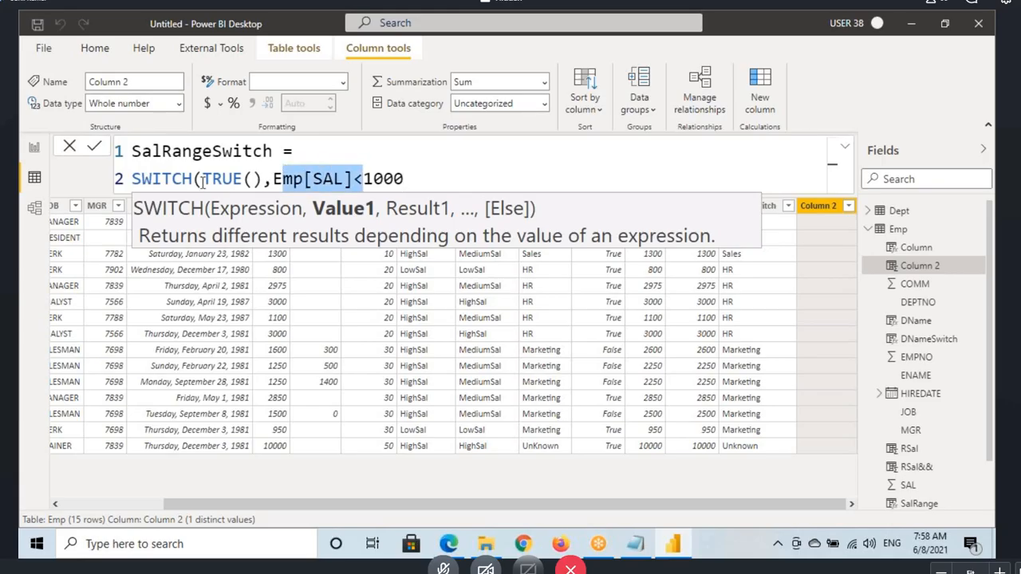
pyautogui.moveTo(201, 181); pyautogui.dragTo(405, 179)
pyautogui.click(275, 178)
pyautogui.doubleClick(213, 178)
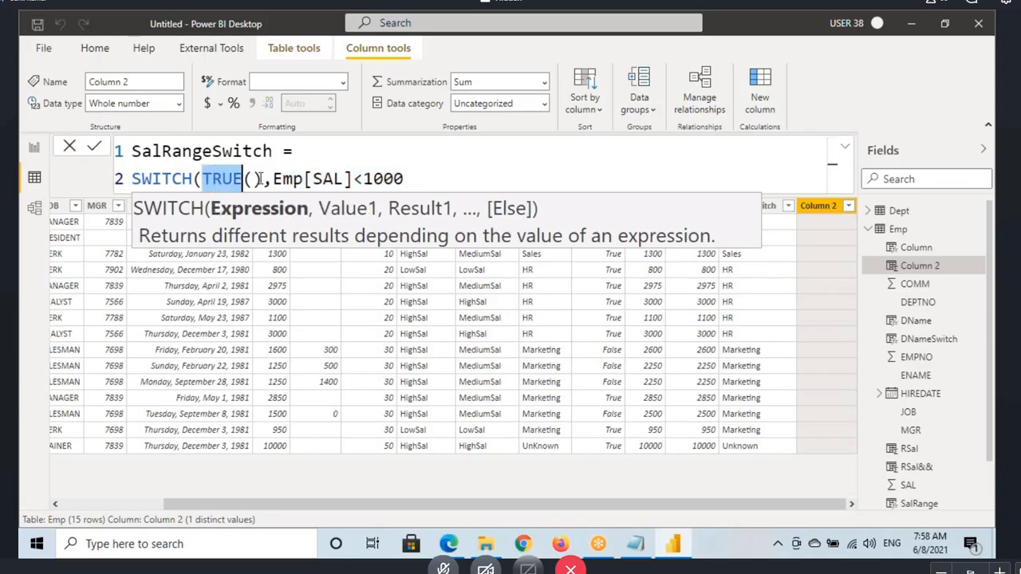
pyautogui.moveTo(259, 178); pyautogui.dragTo(404, 179)
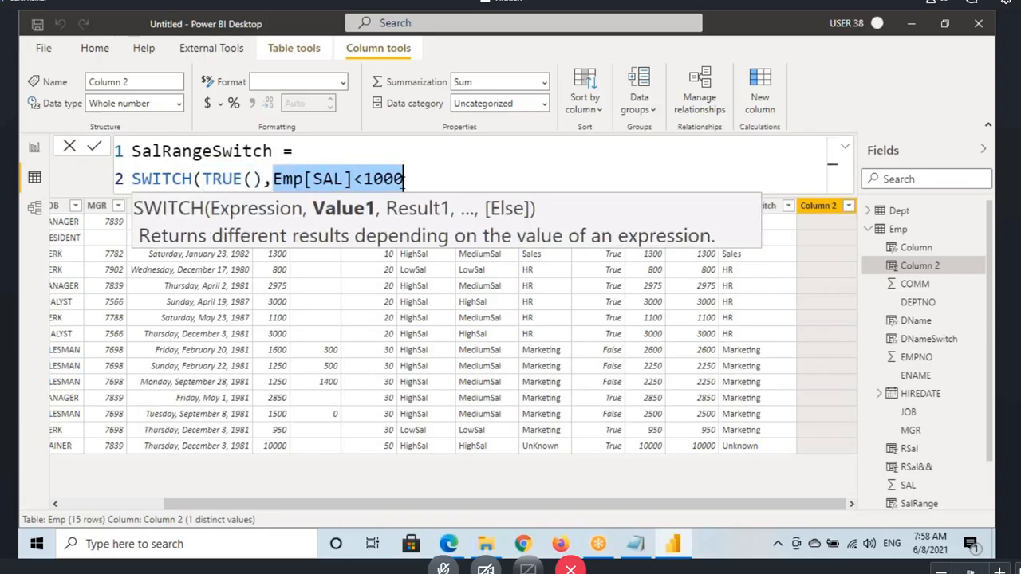
pyautogui.click(416, 183)
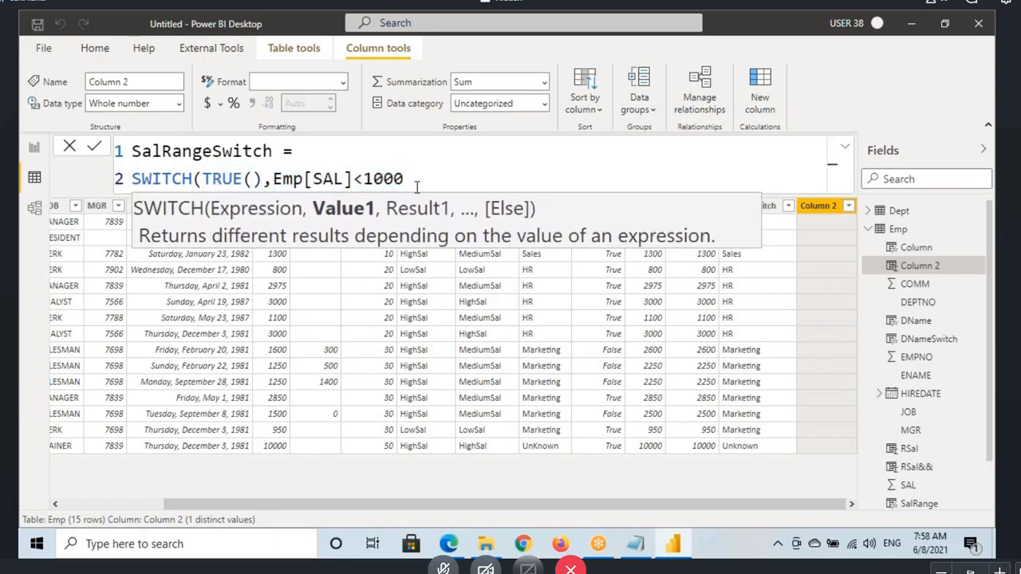
# Step: Add "LowSal" as the result for the Emp[SAL]<1000 condition
pyautogui.write(',"Low')
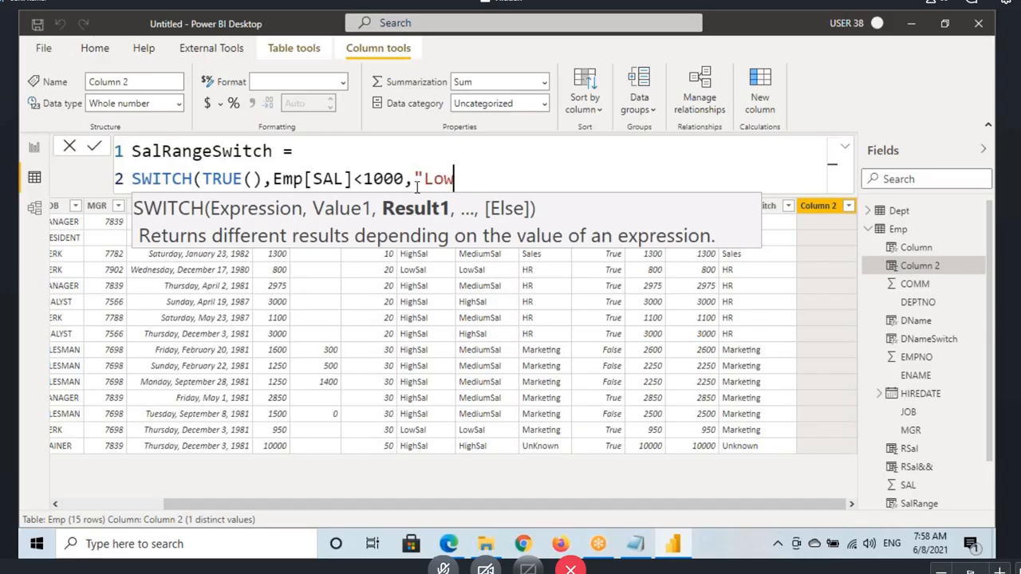
pyautogui.write('Sal",')
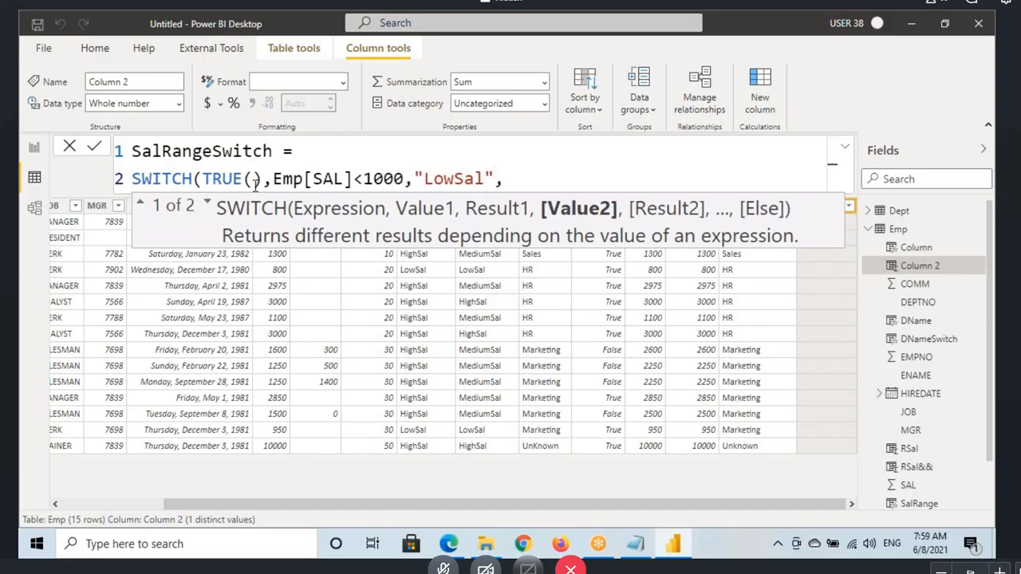
pyautogui.click(293, 182)
pyautogui.click(435, 181)
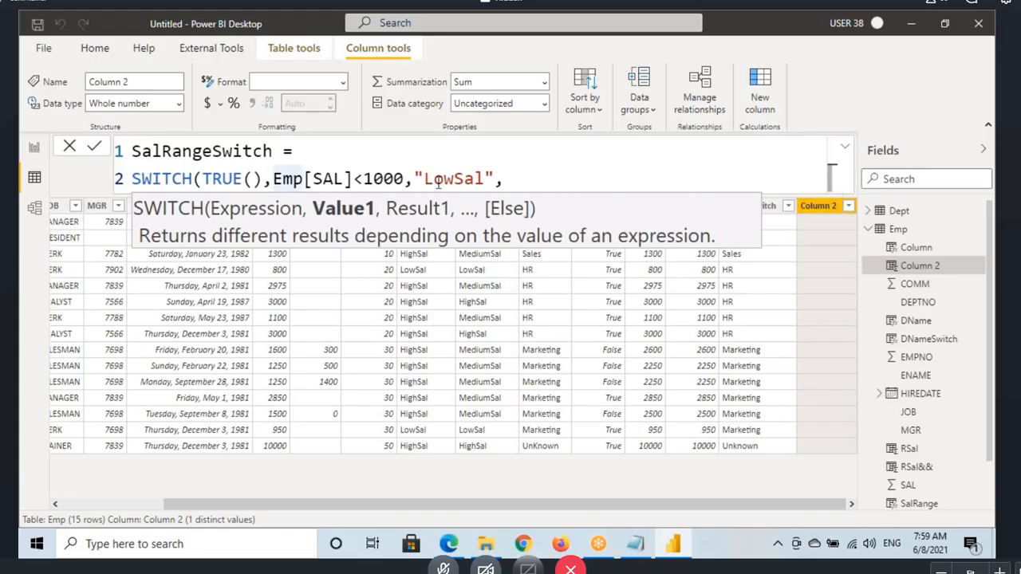
pyautogui.click(335, 182)
# Step: Add Emp[SAL]>=3000 as the second condition of the SWITCH call
pyautogui.click(515, 177)
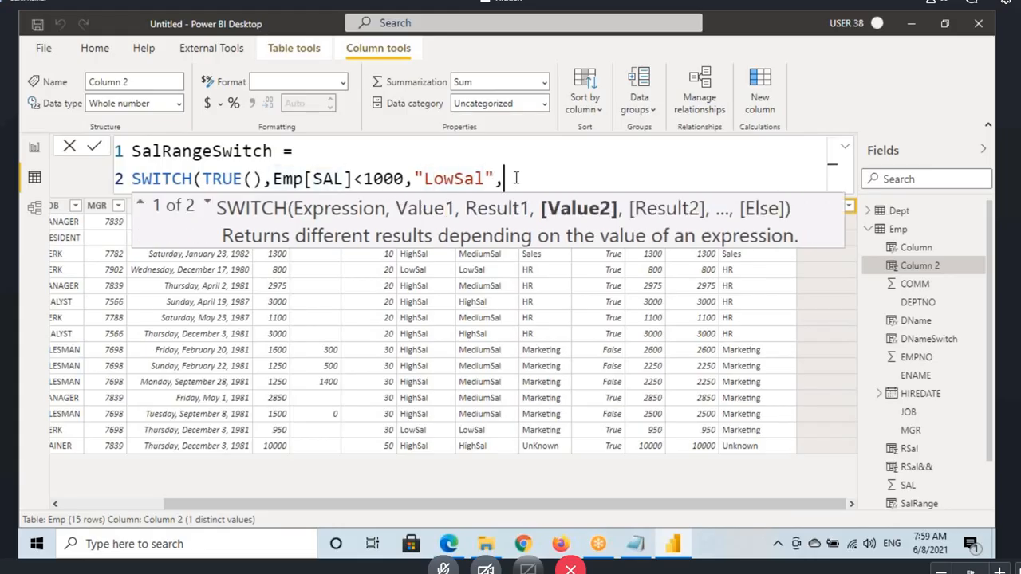
pyautogui.write('Emp[SAL]')
pyautogui.press('Tab')
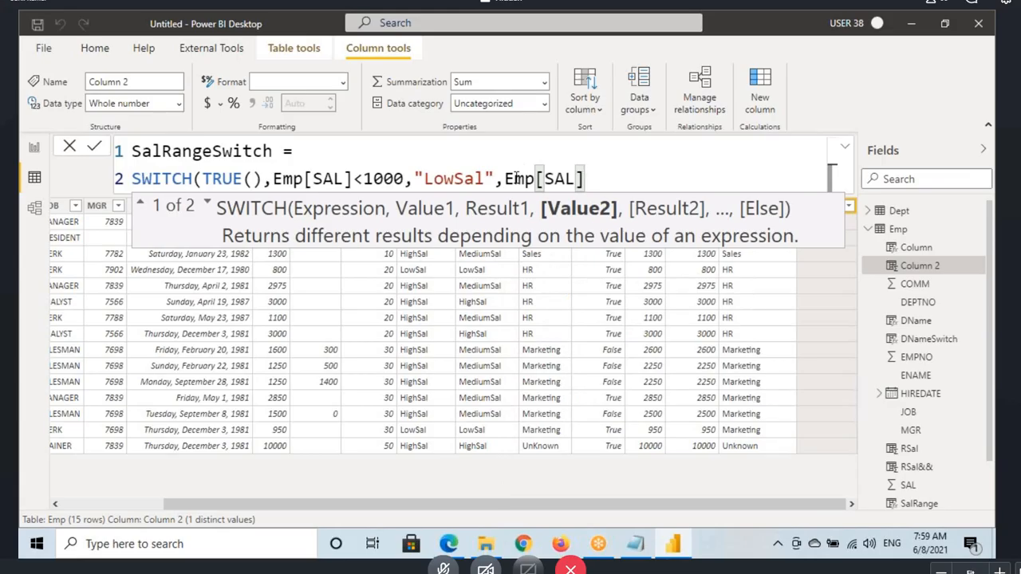
pyautogui.write('>=300')
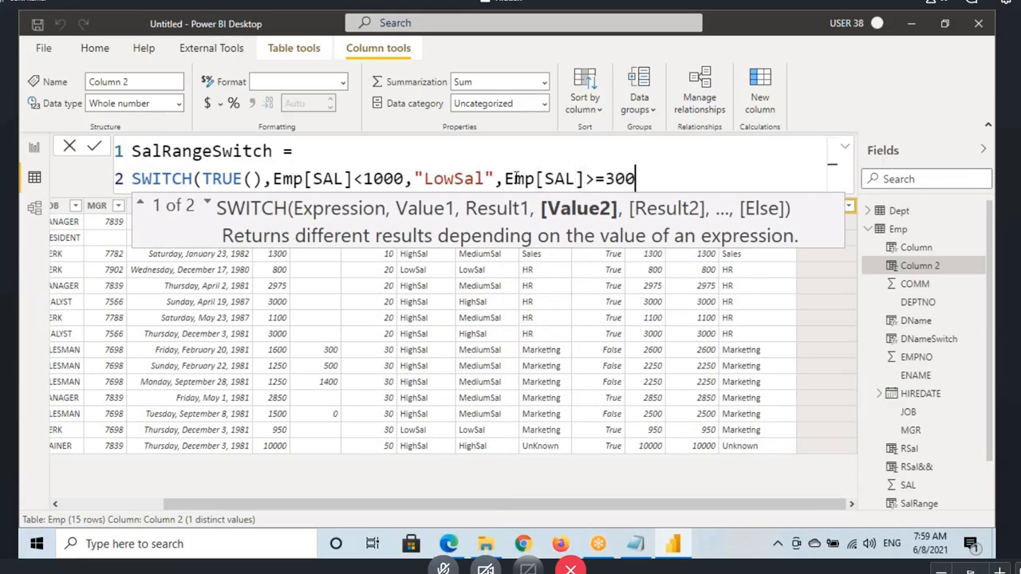
pyautogui.write('0')
pyautogui.click(535, 181)
# Step: Add "HighSal" as the result for the Emp[SAL]>=3000 condition
pyautogui.click(665, 178)
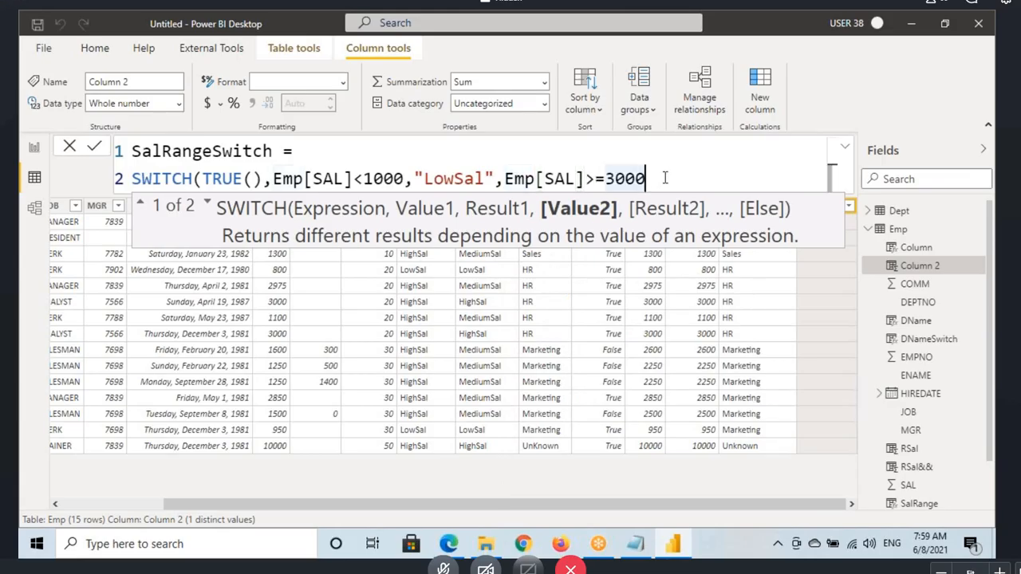
pyautogui.write(',"H')
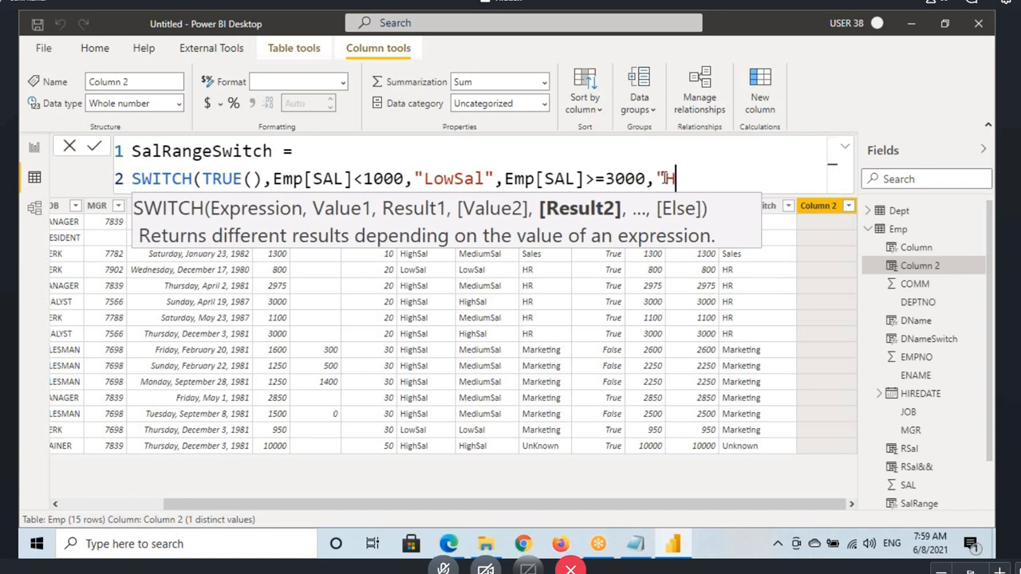
pyautogui.write('ighSal')
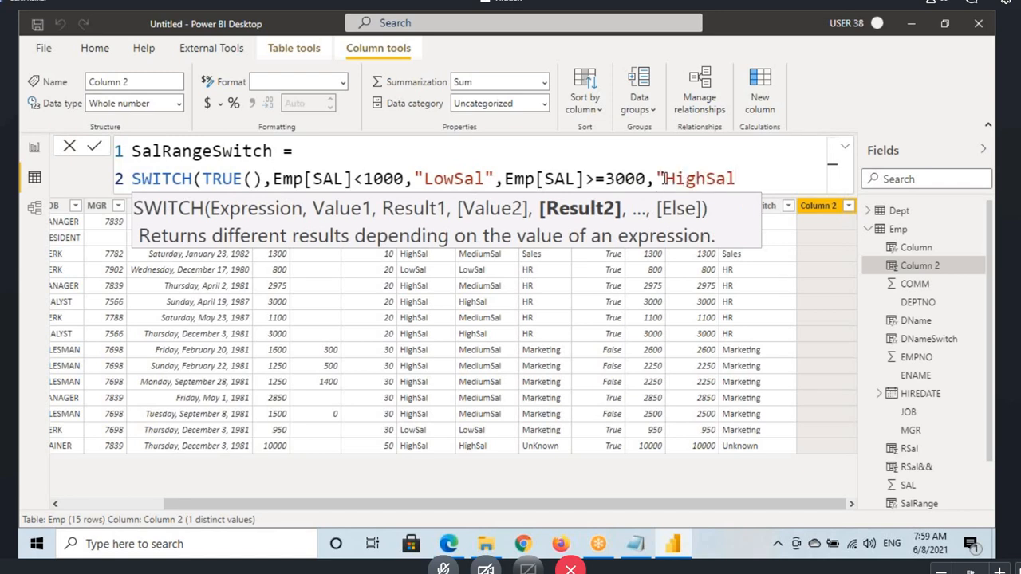
pyautogui.write('",')
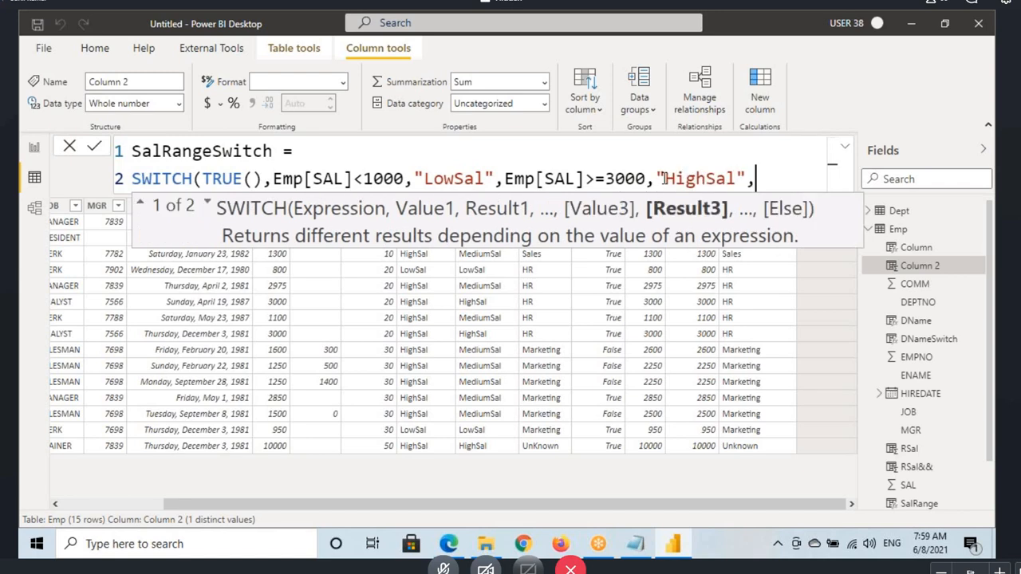
# Step: Underline the Else argument in the syntax hint, add "MediumSal" as the else result, and commit the SalRangeSwitch column
pyautogui.hotkey('ctrl', '2')
pyautogui.moveTo(768, 225); pyautogui.dragTo(811, 225)
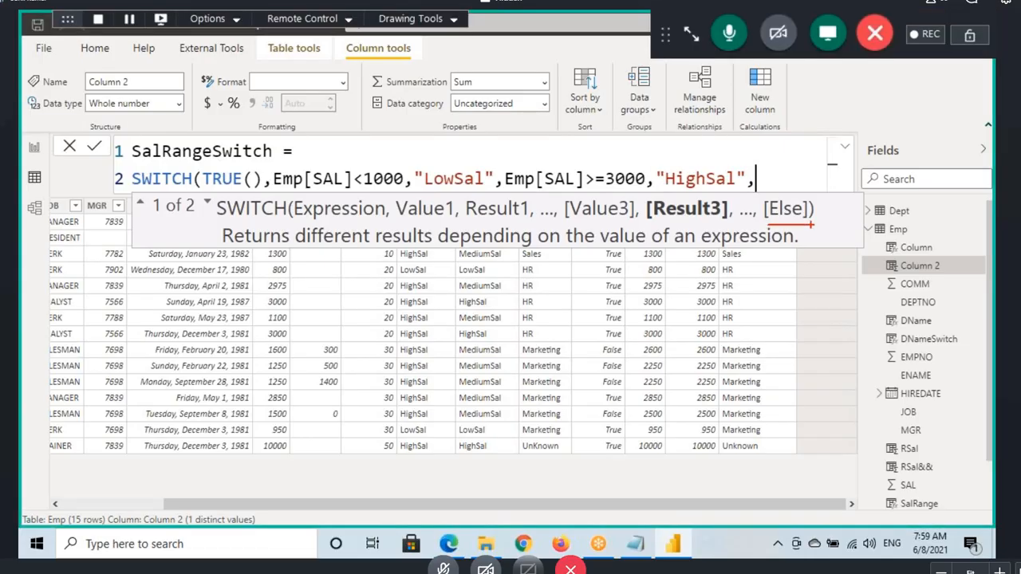
pyautogui.hotkey('ctrl', '2')
pyautogui.write('"')
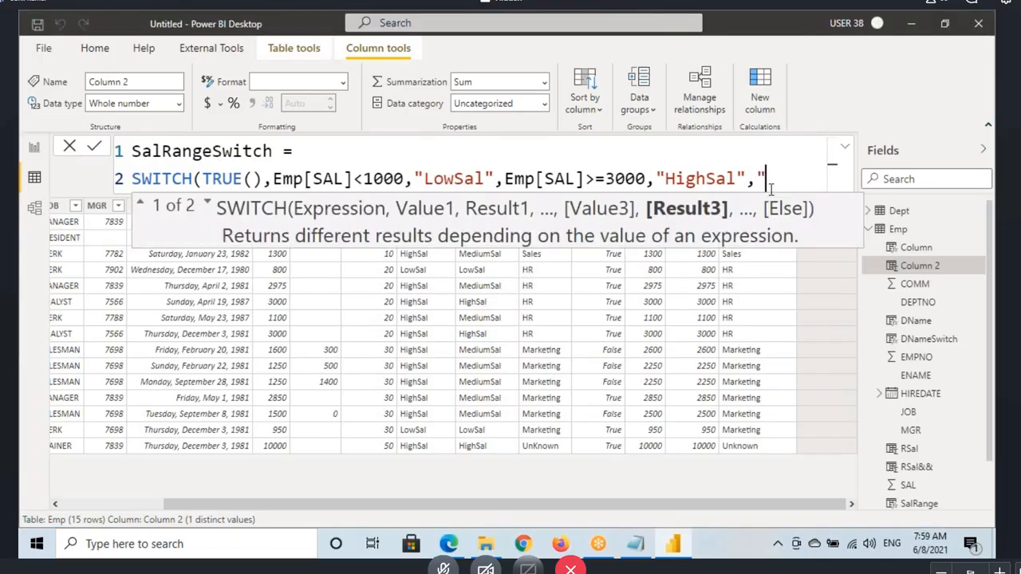
pyautogui.write('Mediu')
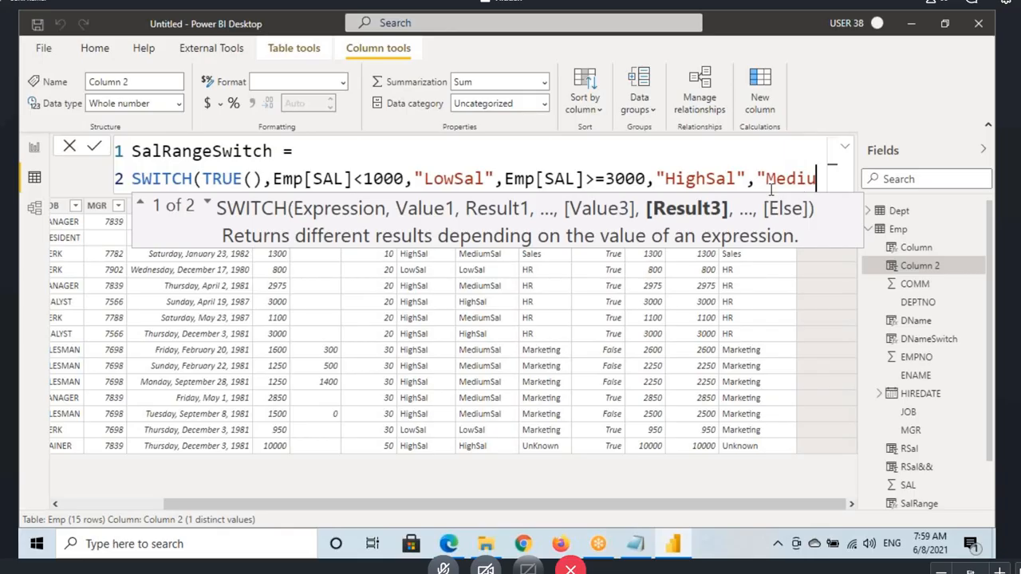
pyautogui.write('mSal")')
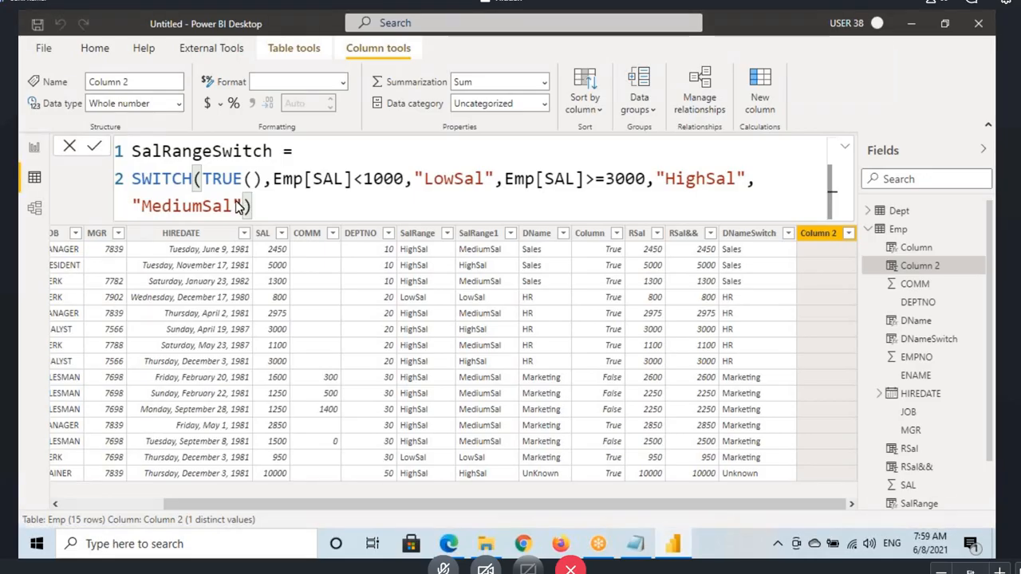
pyautogui.press('Return')
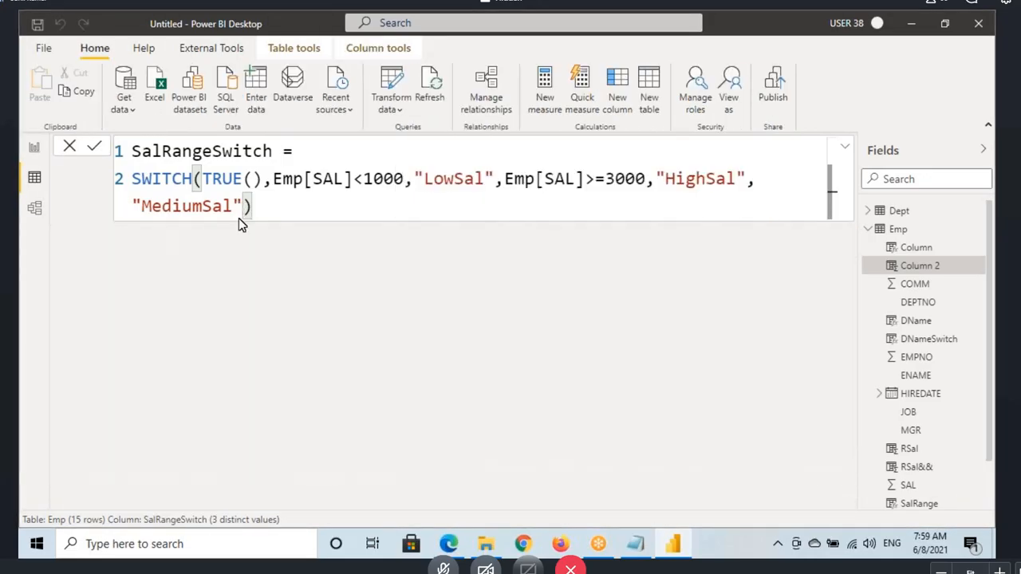
# Step: Open the DNameSwitch formula and highlight Emp[DEPTNO] with its 10, 20 and 30 values and their results
pyautogui.click(725, 236)
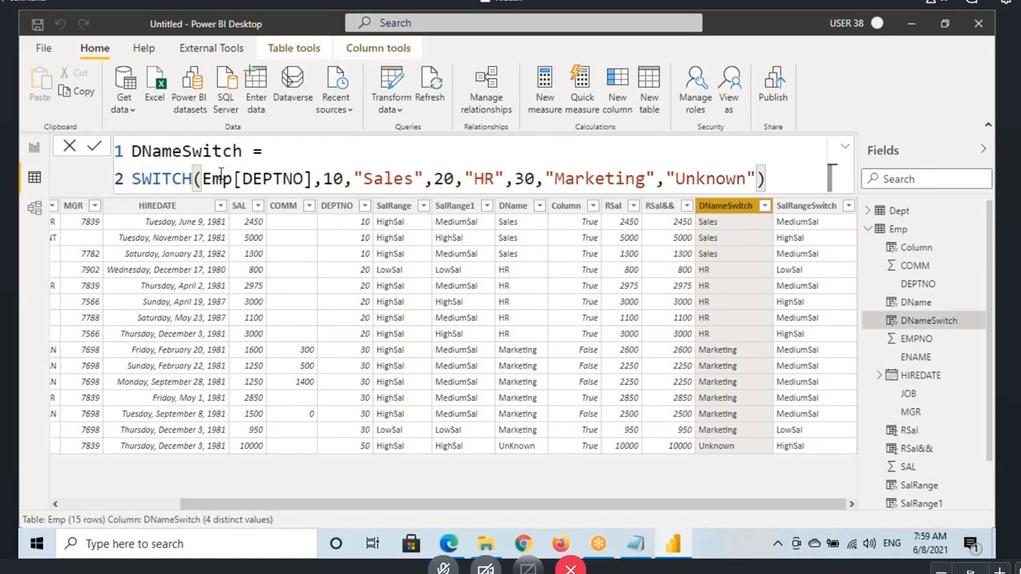
pyautogui.moveTo(202, 180); pyautogui.dragTo(344, 181)
pyautogui.moveTo(354, 181); pyautogui.dragTo(386, 181)
pyautogui.click(234, 177)
pyautogui.moveTo(234, 178); pyautogui.dragTo(314, 180)
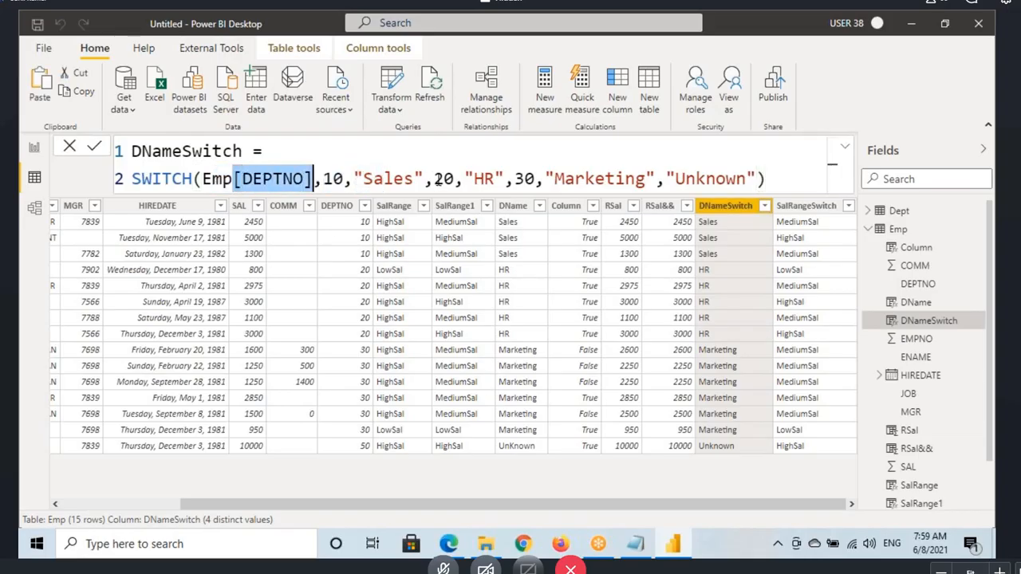
pyautogui.moveTo(435, 180); pyautogui.dragTo(484, 182)
pyautogui.click(256, 177)
pyautogui.moveTo(256, 176); pyautogui.dragTo(315, 180)
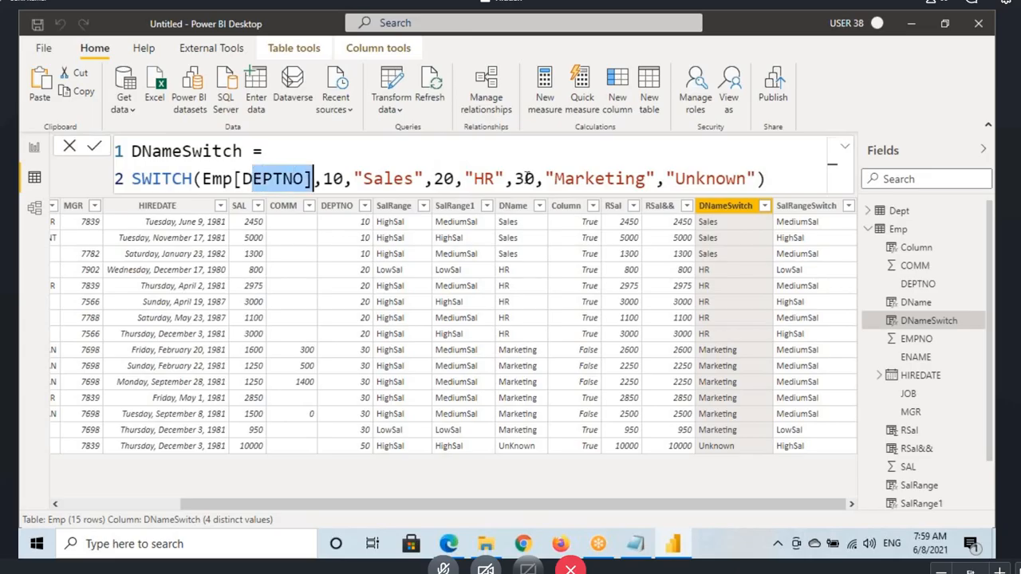
pyautogui.moveTo(526, 179); pyautogui.dragTo(618, 184)
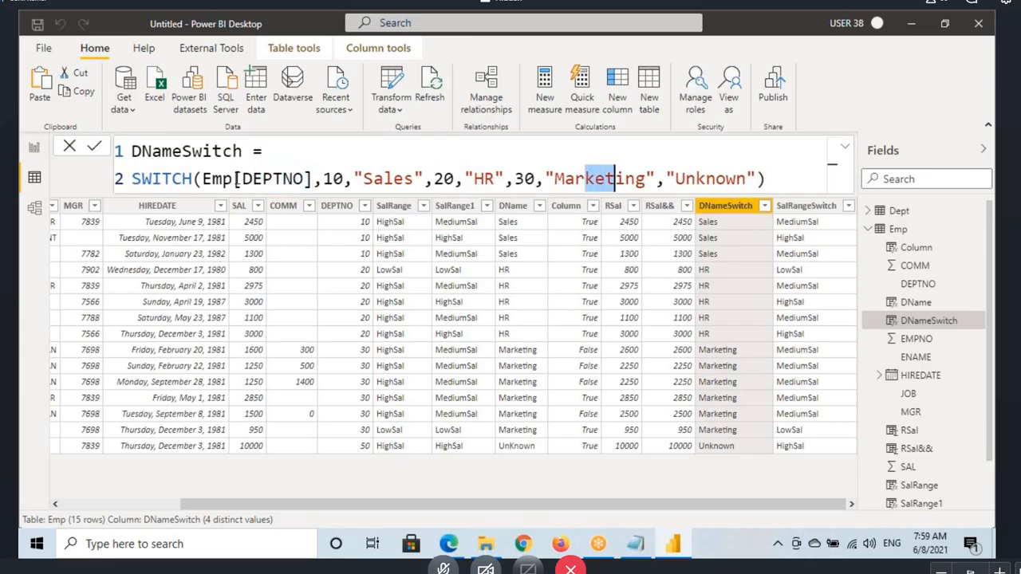
# Step: Highlight the "Unknown" else result and the Emp[DEPTNO] expression in the DNameSwitch formula
pyautogui.moveTo(235, 179); pyautogui.dragTo(384, 180)
pyautogui.moveTo(449, 181); pyautogui.dragTo(547, 182)
pyautogui.moveTo(674, 180); pyautogui.dragTo(745, 180)
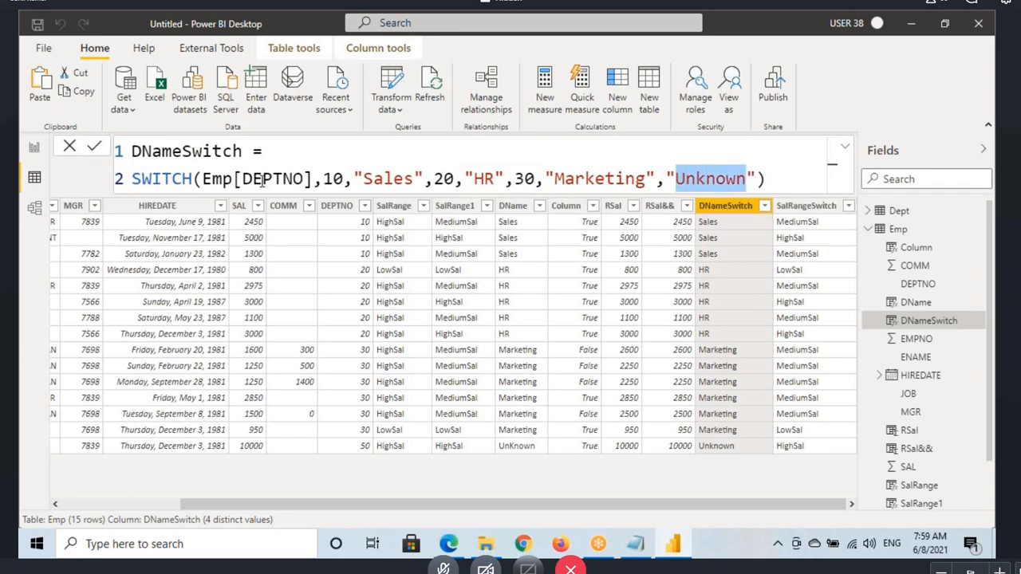
pyautogui.click(261, 180)
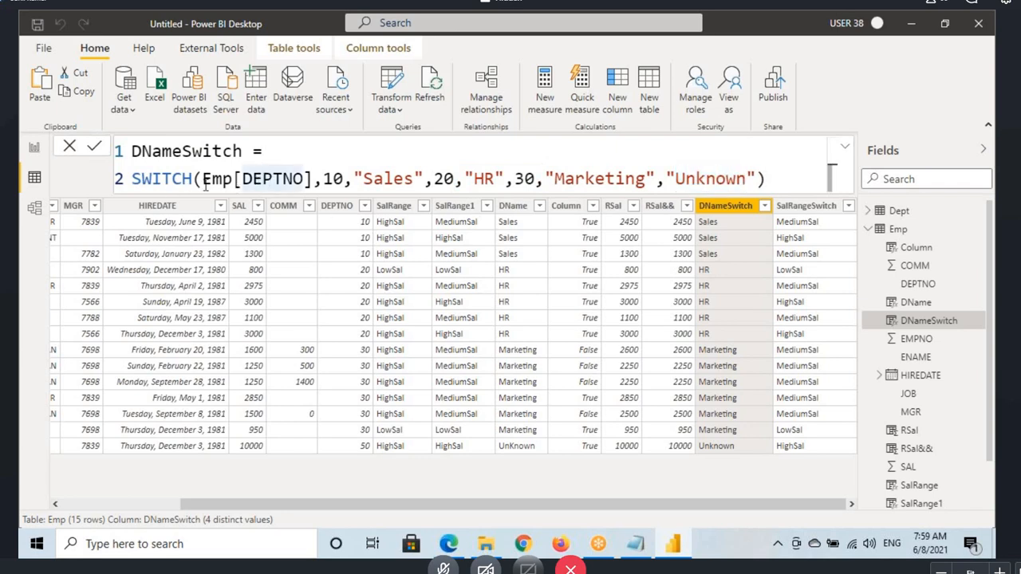
pyautogui.moveTo(204, 180); pyautogui.dragTo(293, 180)
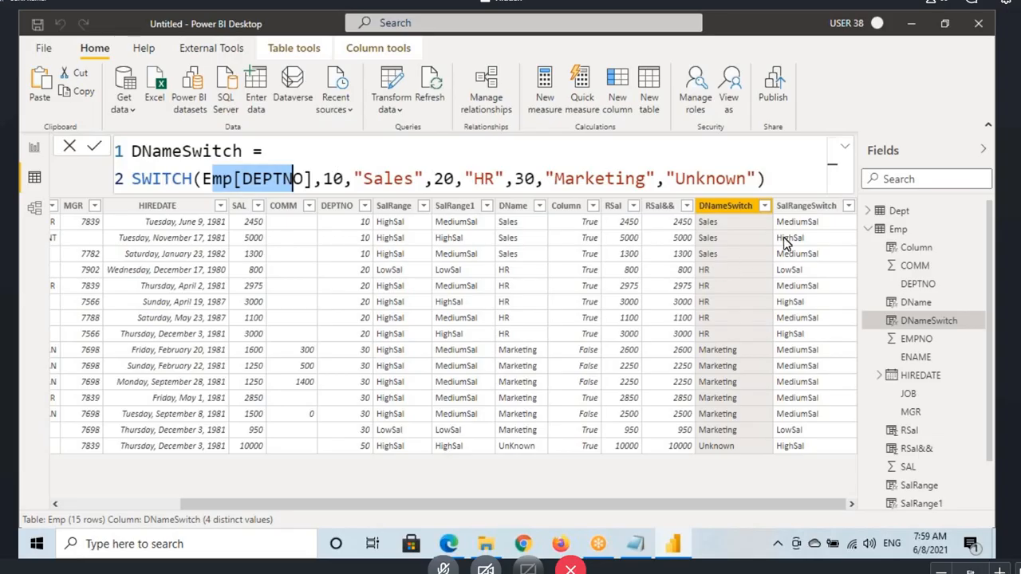
# Step: In the SalRangeSwitch formula, annotate how TRUE() tests Emp[SAL]<1000 for the 2450 salary, mark it F, and draw an arrow to the second condition
pyautogui.click(815, 217)
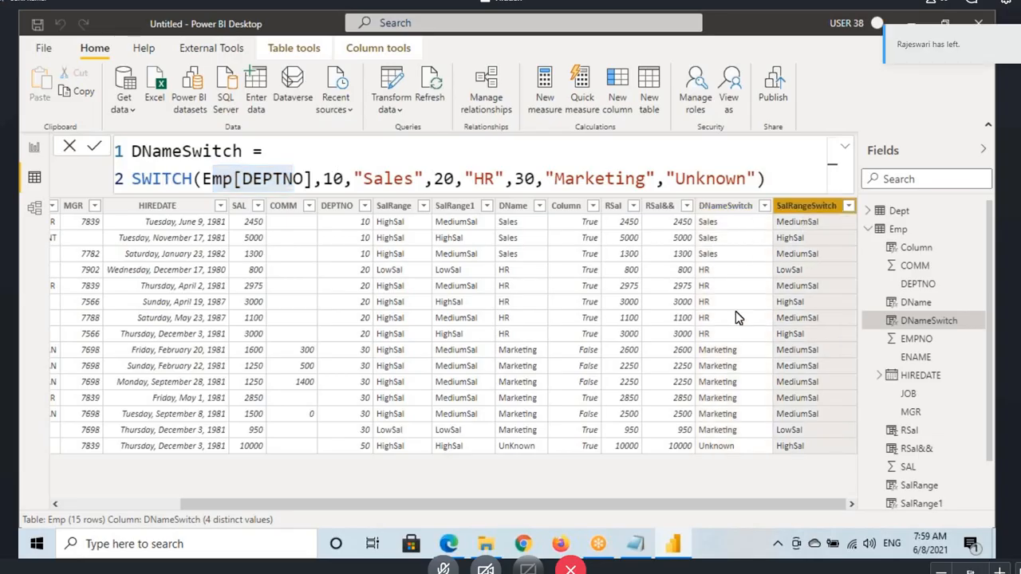
pyautogui.moveTo(213, 183); pyautogui.dragTo(377, 178)
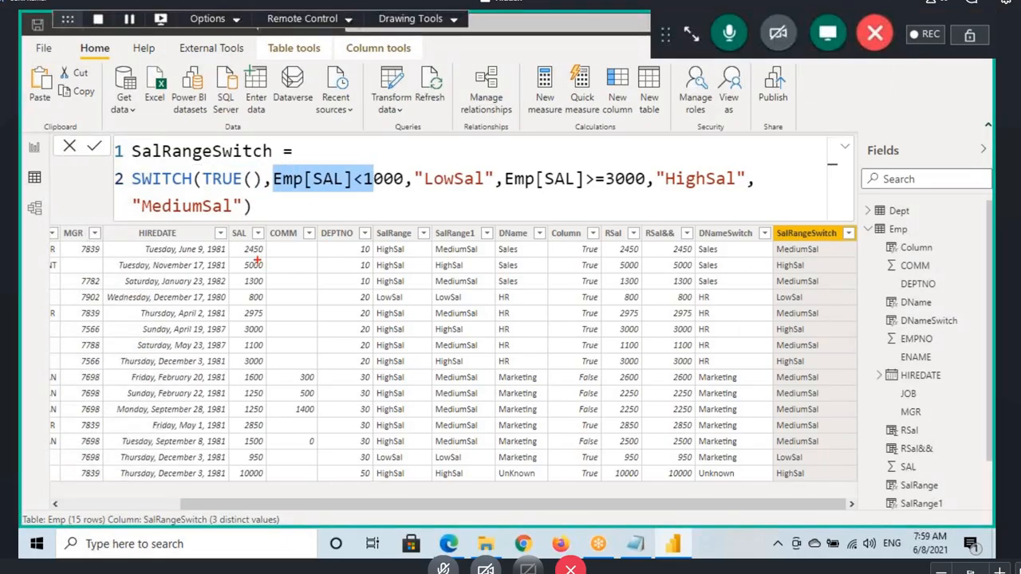
pyautogui.moveTo(233, 242); pyautogui.dragTo(269, 254)
pyautogui.moveTo(213, 189)
pyautogui.mouseDown()
pyautogui.moveTo(247, 190)
pyautogui.moveTo(288, 143)
pyautogui.moveTo(321, 142)
pyautogui.mouseUp()
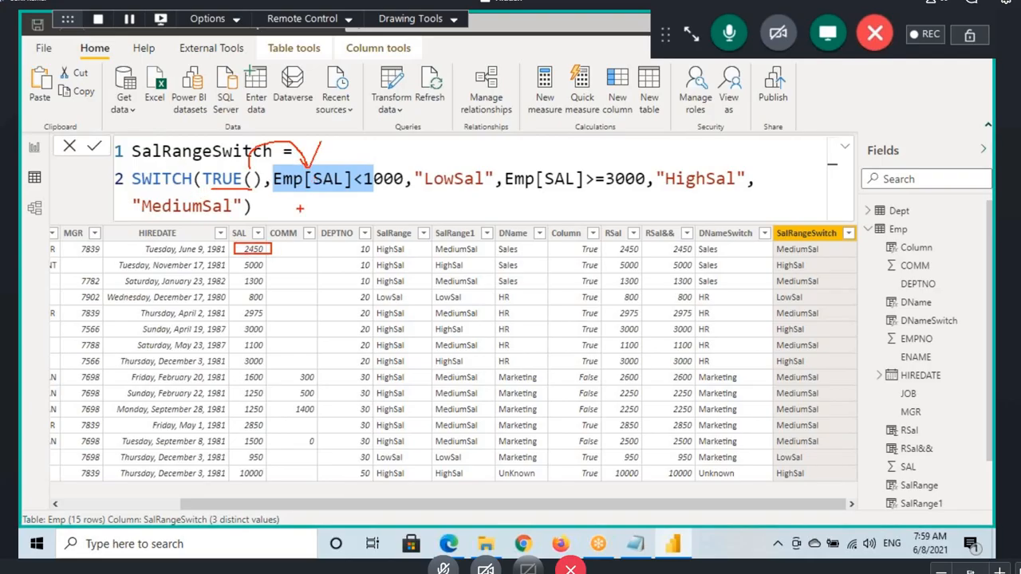
pyautogui.moveTo(285, 193); pyautogui.dragTo(346, 190)
pyautogui.moveTo(237, 252); pyautogui.dragTo(281, 253)
pyautogui.moveTo(335, 205); pyautogui.dragTo(363, 204)
pyautogui.moveTo(350, 159)
pyautogui.mouseDown()
pyautogui.moveTo(461, 128)
pyautogui.moveTo(534, 168)
pyautogui.moveTo(544, 150)
pyautogui.mouseUp()
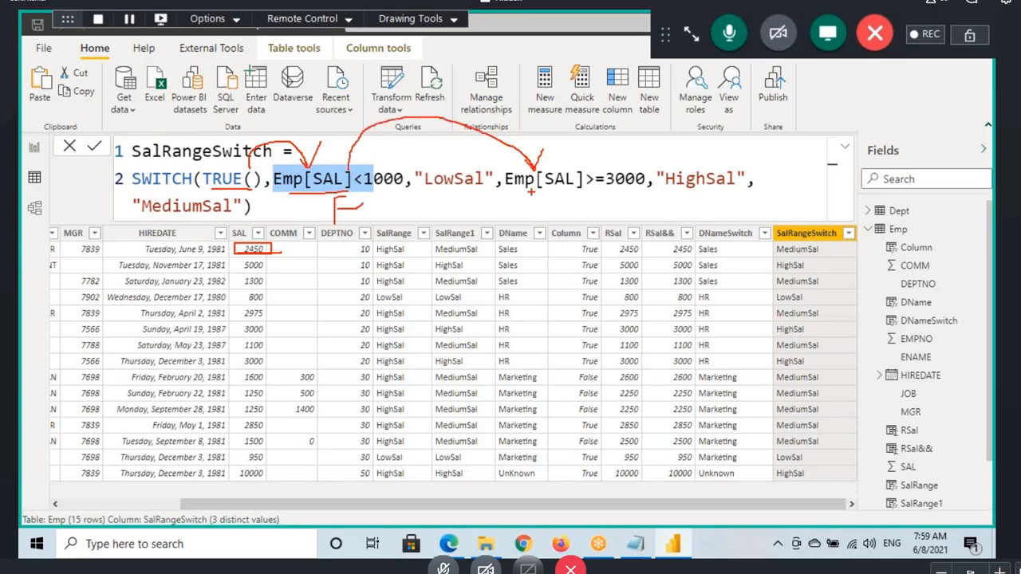
# Step: Mark the Emp[SAL]>=3000 condition F, underline "MediumSal" in the formula and the first row, and clear the marks
pyautogui.moveTo(527, 190); pyautogui.dragTo(569, 190)
pyautogui.moveTo(619, 185)
pyautogui.mouseDown()
pyautogui.moveTo(609, 190)
pyautogui.moveTo(628, 188)
pyautogui.mouseUp()
pyautogui.moveTo(588, 147); pyautogui.dragTo(604, 147)
pyautogui.moveTo(145, 220); pyautogui.dragTo(234, 218)
pyautogui.moveTo(791, 259); pyautogui.dragTo(819, 258)
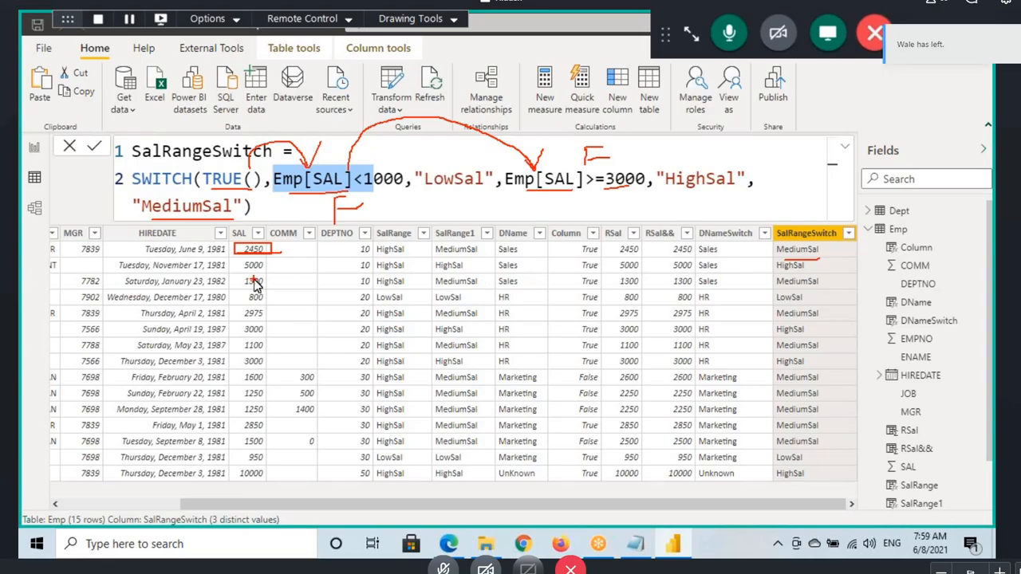
pyautogui.press('Escape')
# Step: Box the 5000 salary and annotate the link from TRUE() to the Emp[SAL]<1000 condition
pyautogui.hotkey('ctrl', '2')
pyautogui.moveTo(231, 261); pyautogui.dragTo(281, 274)
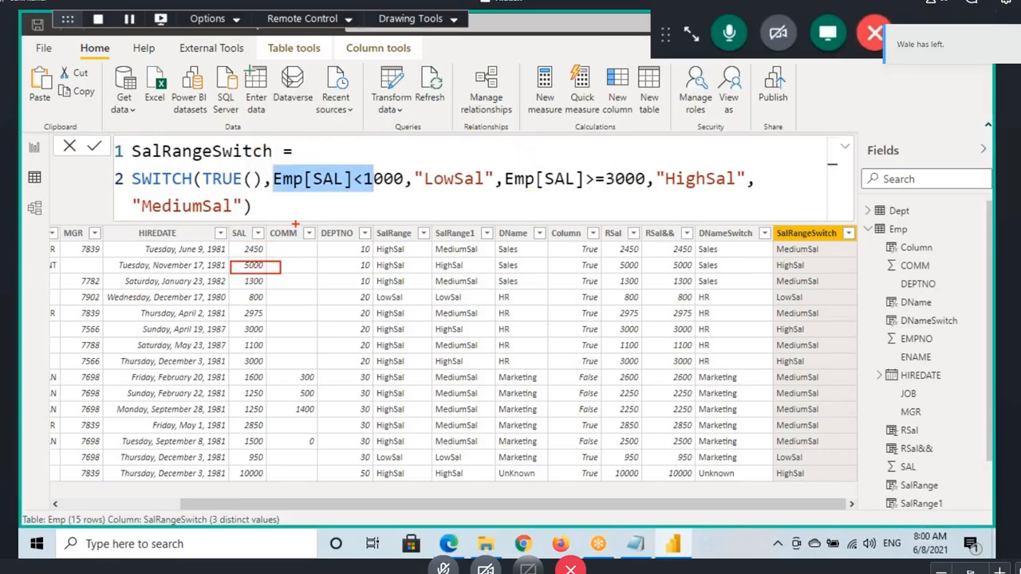
pyautogui.moveTo(246, 196)
pyautogui.mouseDown()
pyautogui.moveTo(300, 190)
pyautogui.moveTo(291, 209)
pyautogui.mouseUp()
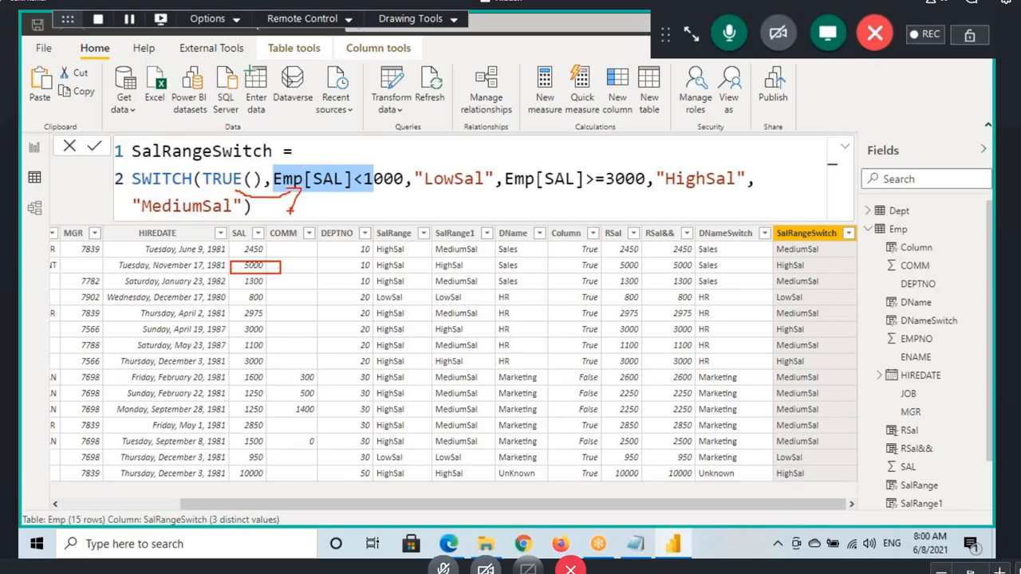
pyautogui.moveTo(292, 192); pyautogui.dragTo(357, 185)
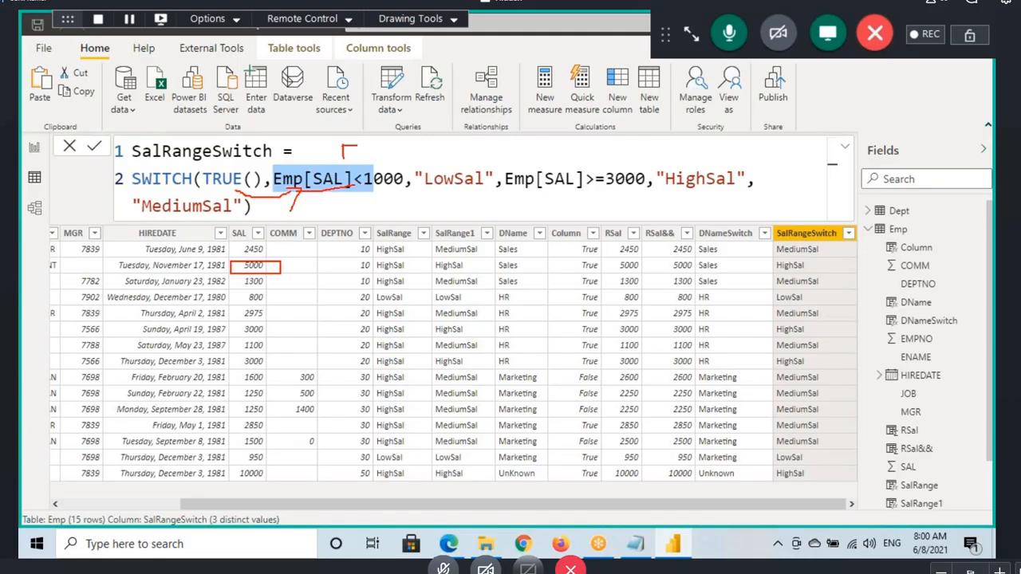
# Step: Trace on screen how the SalRangeSwitch formula evaluates the 5000 salary row through to its HighSal result, and clear the annotations
pyautogui.moveTo(344, 149); pyautogui.dragTo(363, 148)
pyautogui.moveTo(338, 193)
pyautogui.mouseDown()
pyautogui.moveTo(453, 204)
pyautogui.moveTo(510, 183)
pyautogui.mouseUp()
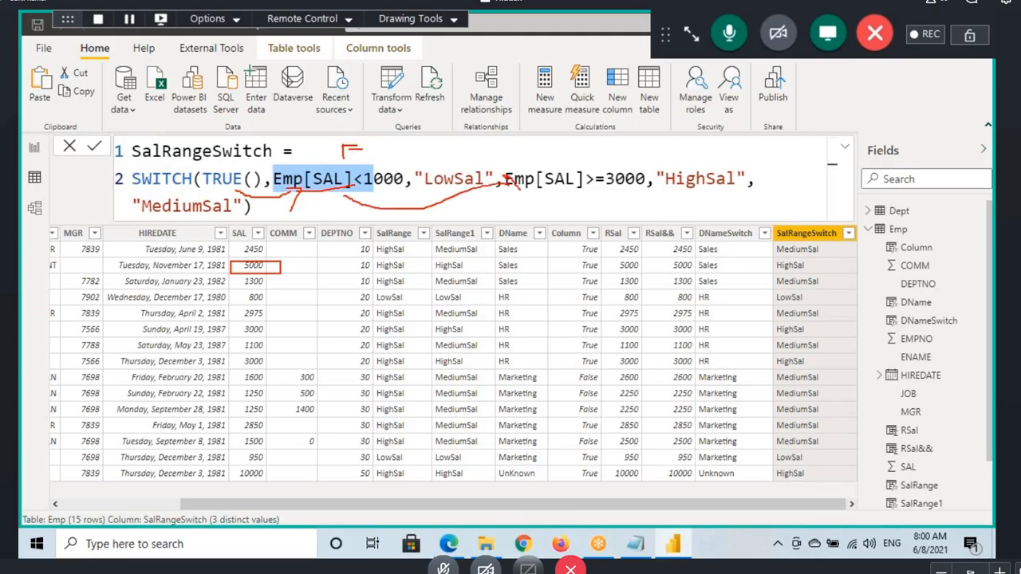
pyautogui.moveTo(593, 191); pyautogui.dragTo(616, 186)
pyautogui.moveTo(680, 193); pyautogui.dragTo(711, 190)
pyautogui.moveTo(778, 276); pyautogui.dragTo(843, 268)
pyautogui.press('Escape')
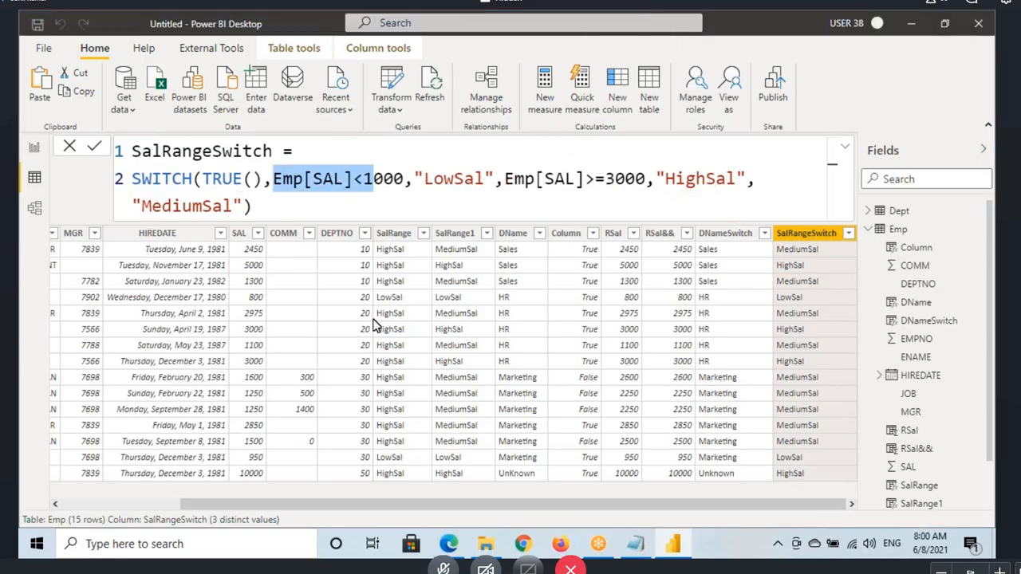
# Step: Box the 800 salary, trace TRUE() through Emp[SAL]<1000 to "LowSal", mark the row's result, and clear the drawings
pyautogui.hotkey('ctrl', '2')
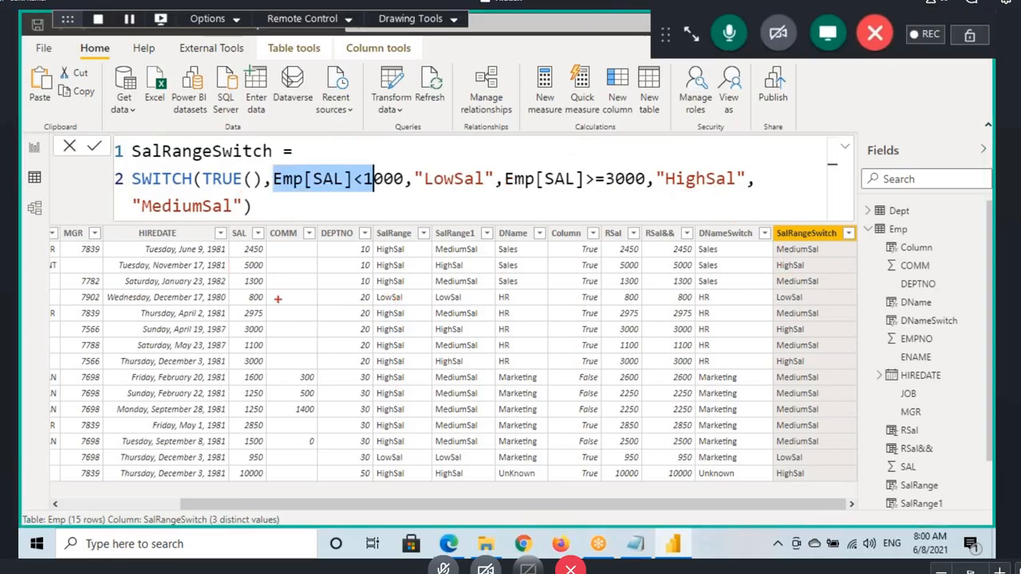
pyautogui.moveTo(228, 290); pyautogui.dragTo(281, 303)
pyautogui.moveTo(206, 192)
pyautogui.mouseDown()
pyautogui.moveTo(441, 188)
pyautogui.moveTo(443, 220)
pyautogui.mouseUp()
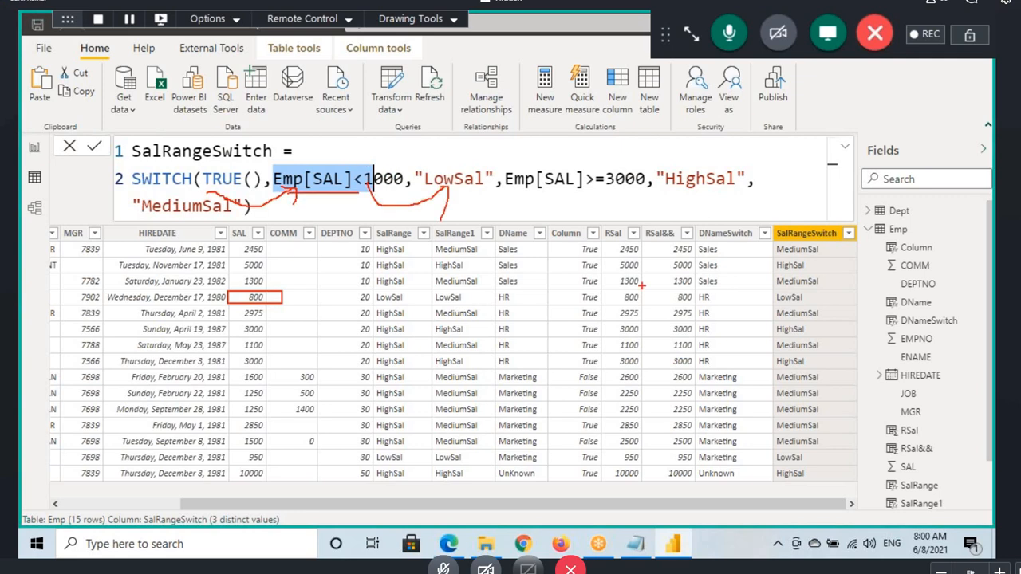
pyautogui.moveTo(774, 303); pyautogui.dragTo(833, 300)
pyautogui.press('Escape')
# Step: Compare the DNameSwitch formula with SalRangeSwitch, examining its TRUE() expression and the Emp[SAL]<1000 condition
pyautogui.click(327, 208)
pyautogui.click(173, 180)
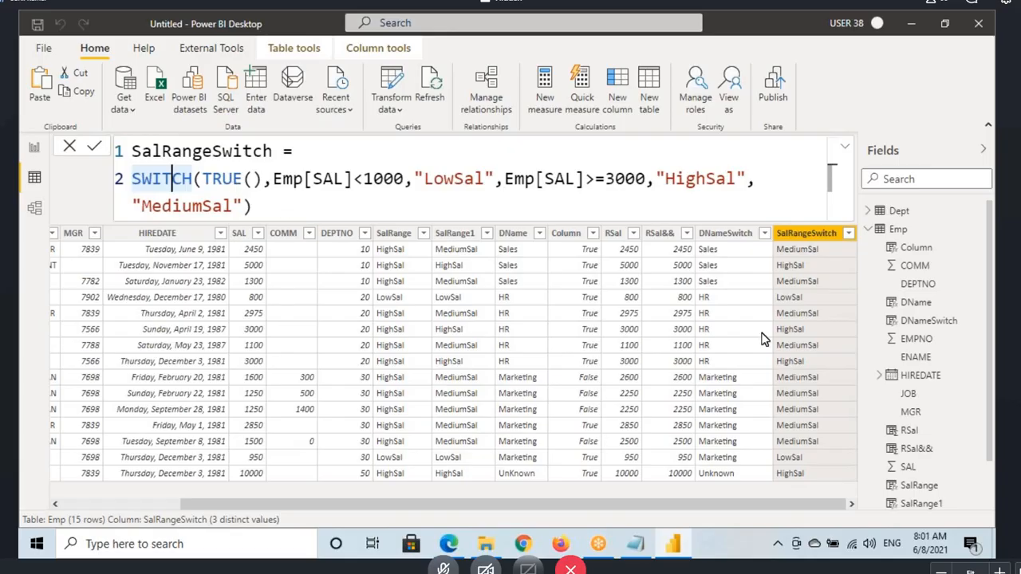
pyautogui.click(727, 233)
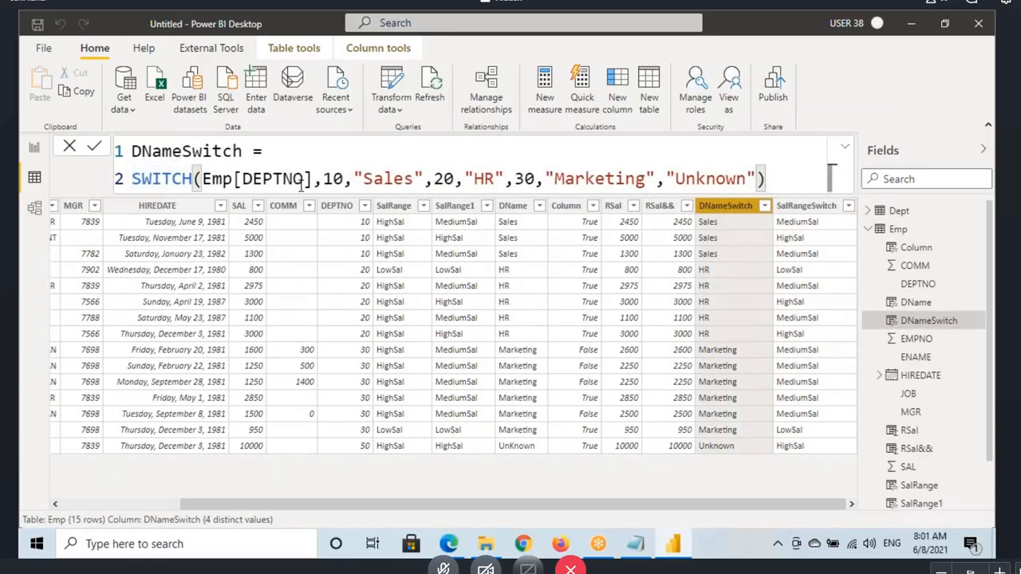
pyautogui.click(804, 206)
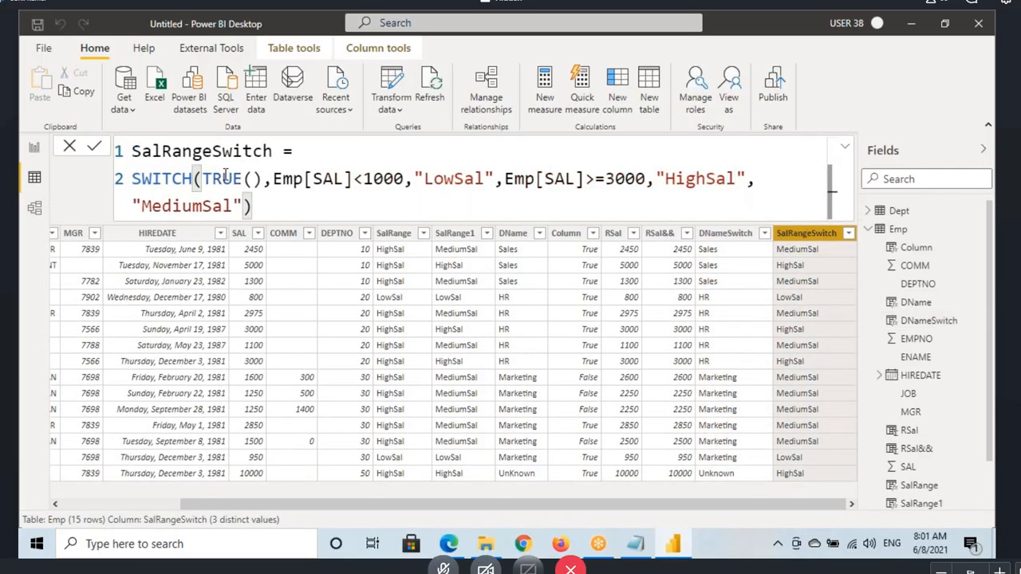
pyautogui.moveTo(274, 178); pyautogui.dragTo(389, 175)
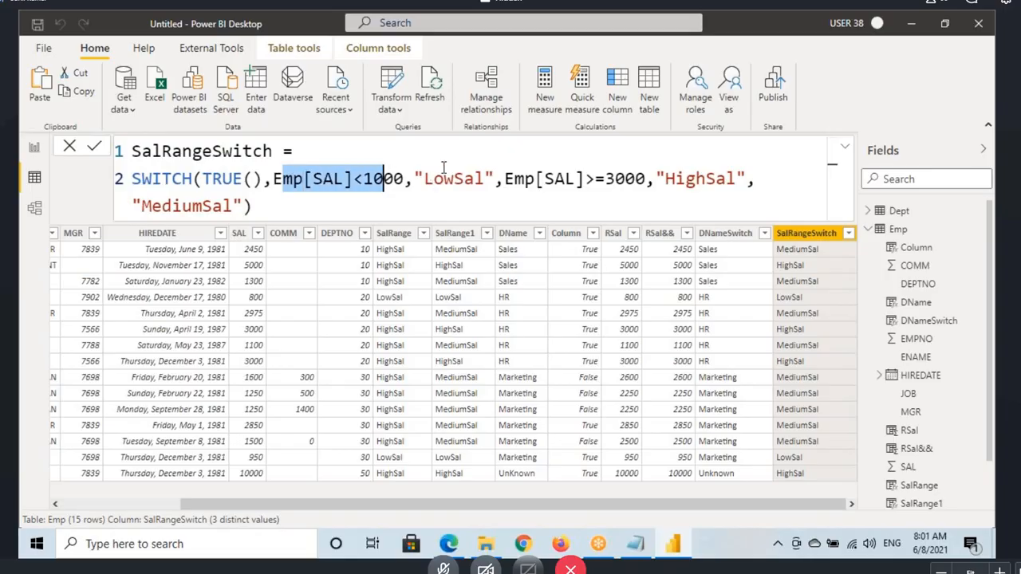
pyautogui.click(321, 206)
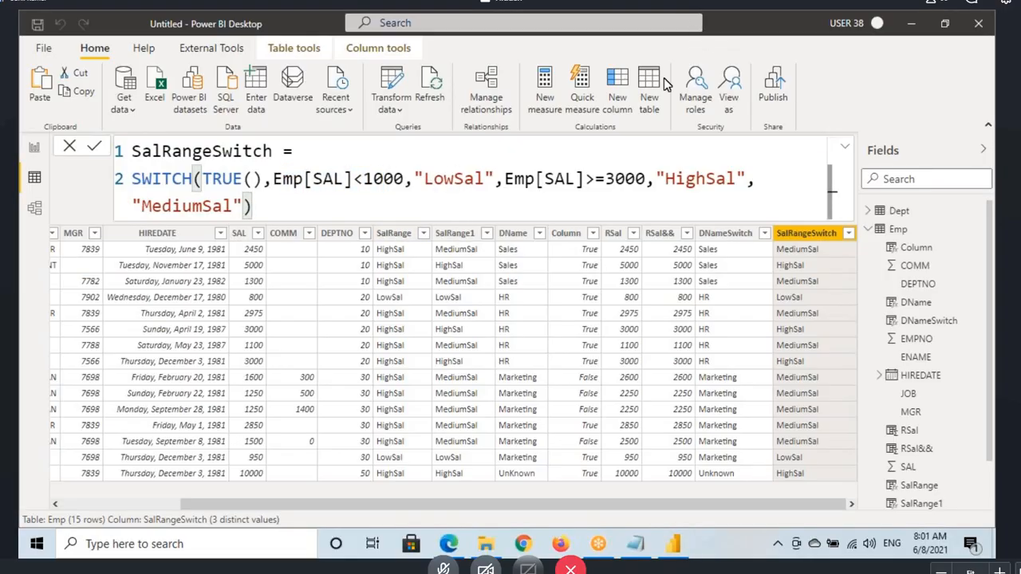
# Step: Switch to the Power Pivot notes in Notepad and copy everything from the Logical Functions heading through the SalRangSwitch formula
pyautogui.click(635, 546)
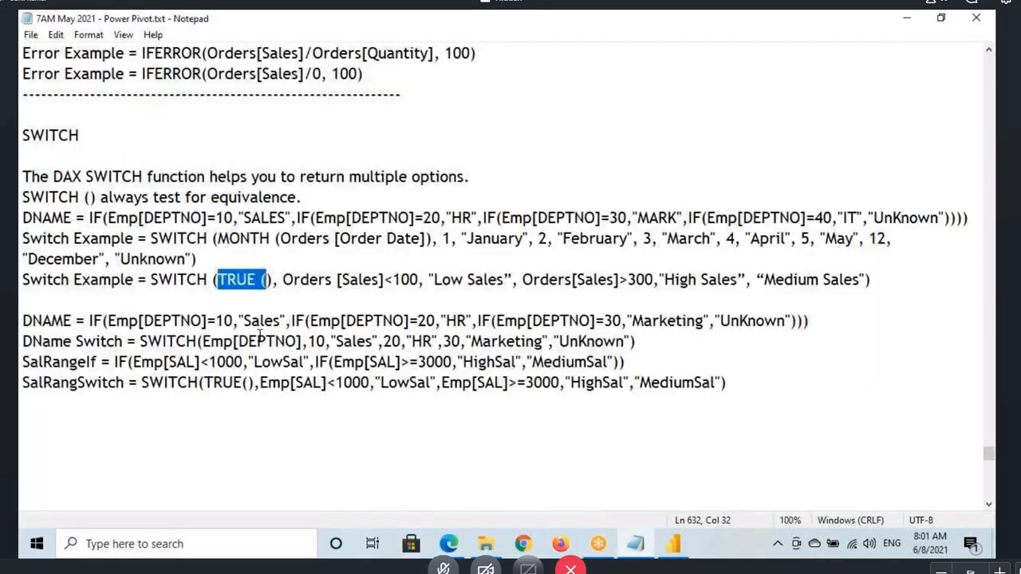
pyautogui.moveTo(22, 135); pyautogui.dragTo(84, 135)
pyautogui.scroll(7, 201, 273)
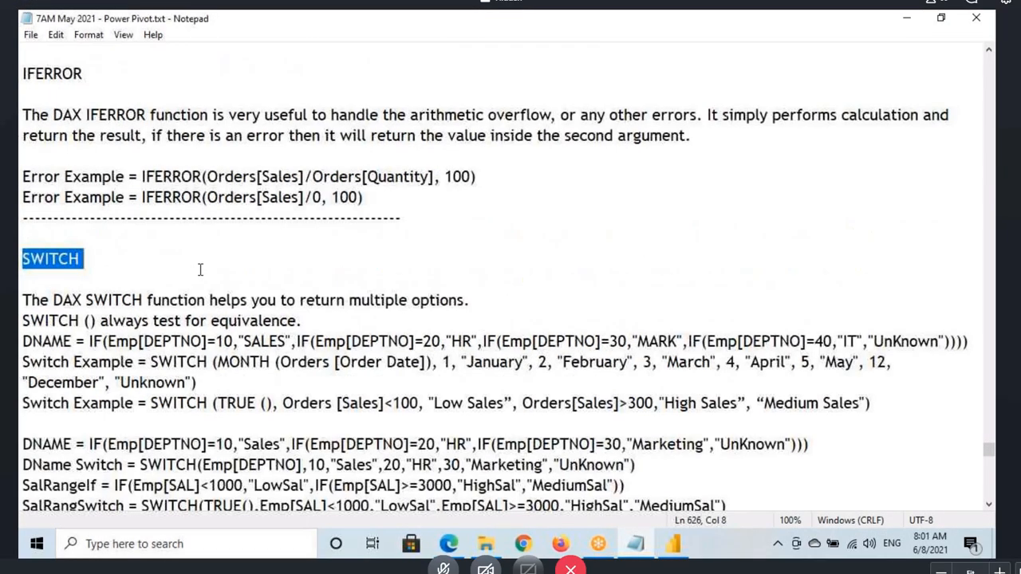
pyautogui.scroll(8, 186, 303)
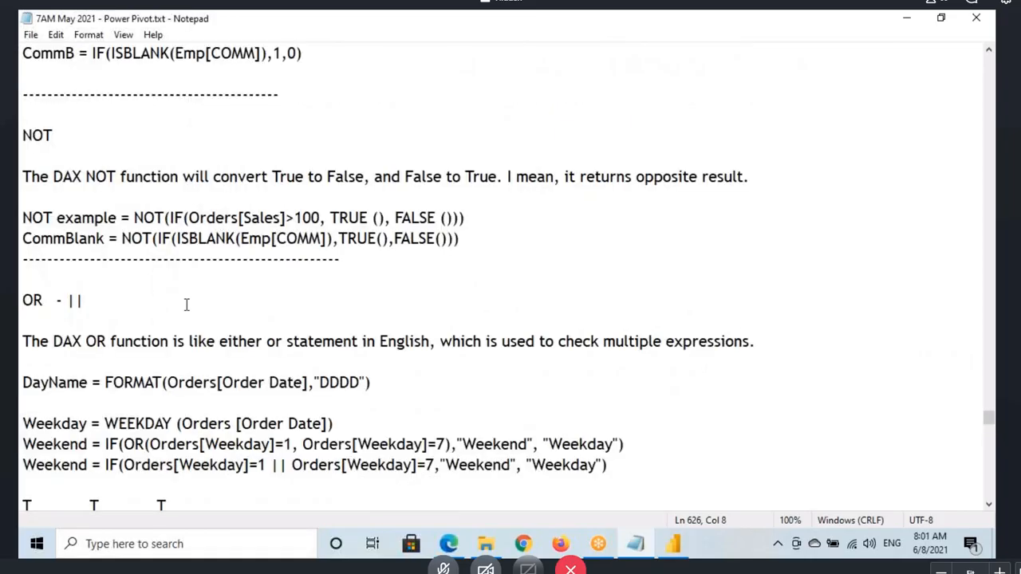
pyautogui.scroll(10, 88, 281)
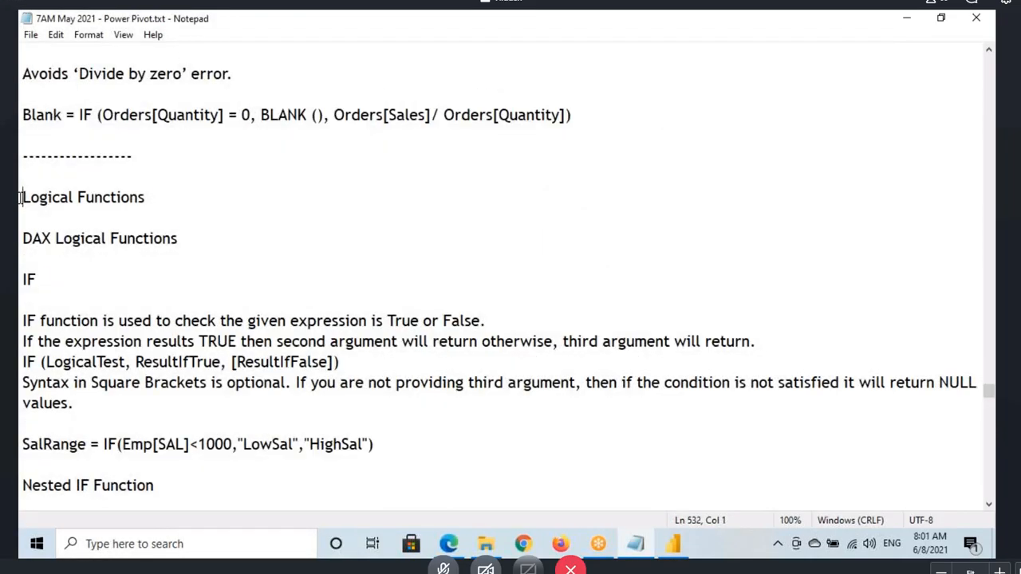
pyautogui.moveTo(22, 197); pyautogui.dragTo(114, 505)
pyautogui.scroll(-7, 64, 61)
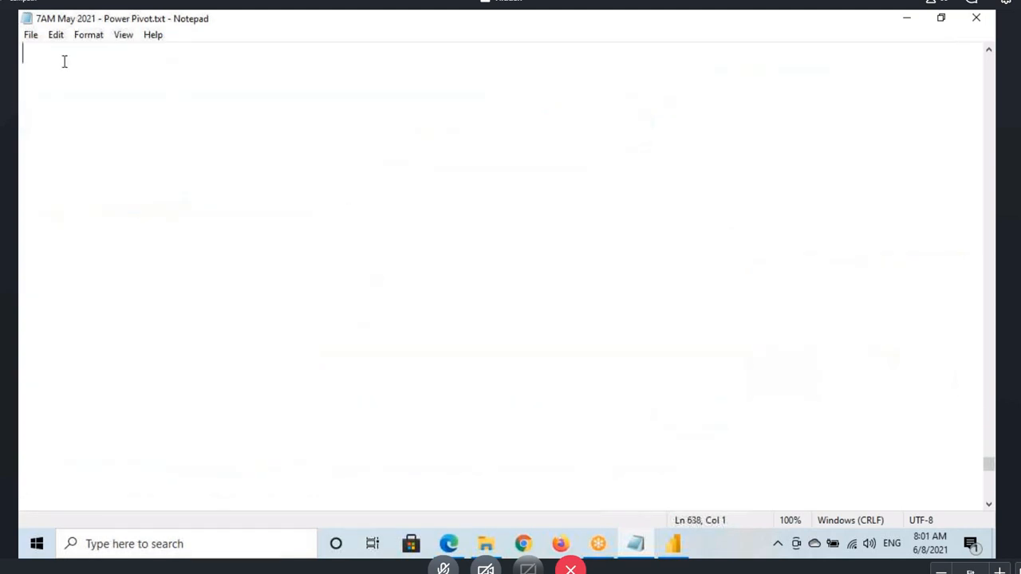
pyautogui.scroll(7, 147, 217)
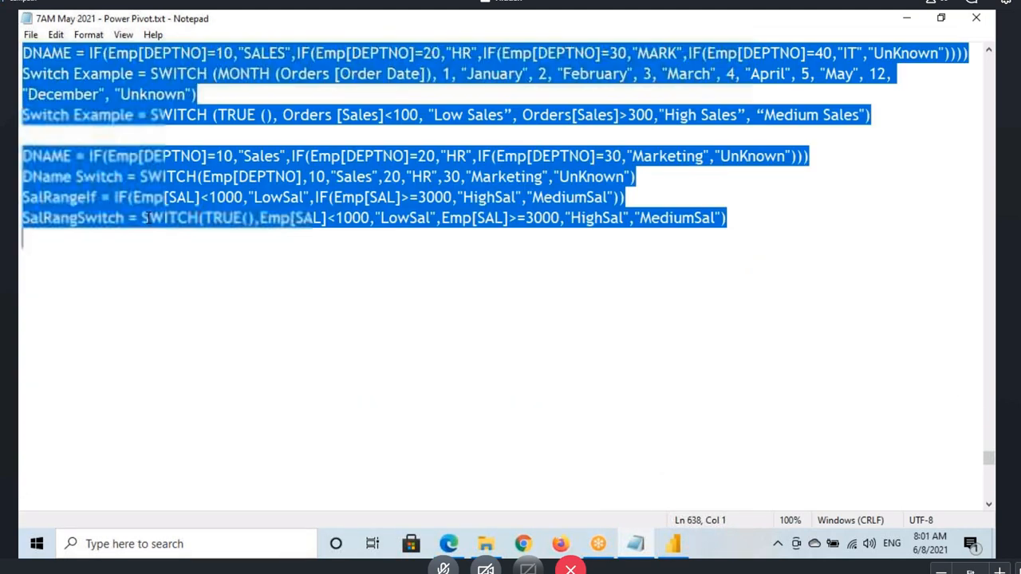
# Step: Switch back to Power BI Desktop, add a new report page, and insert a text box on it
pyautogui.hotkey('alt', 'Tab')
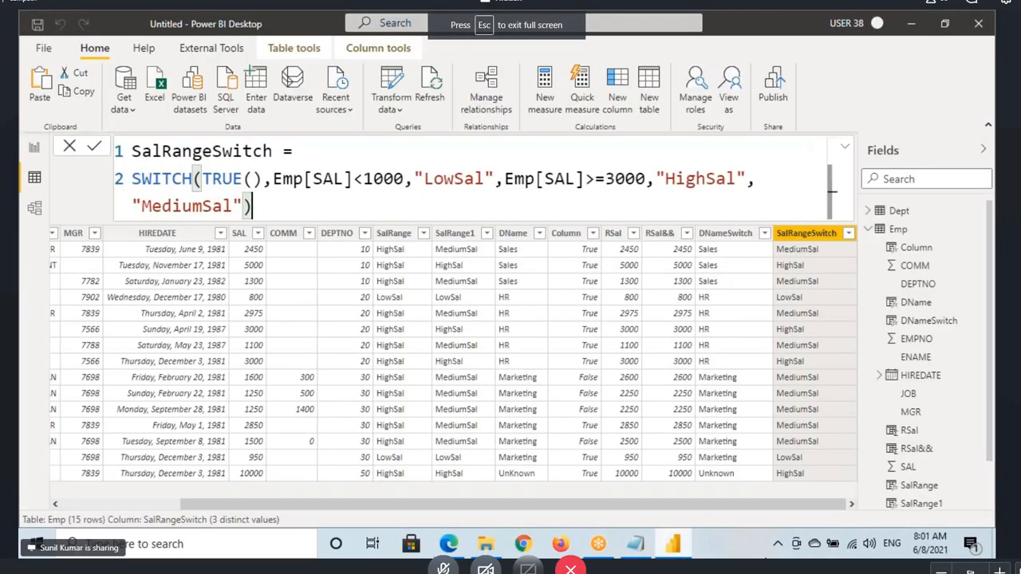
pyautogui.click(35, 152)
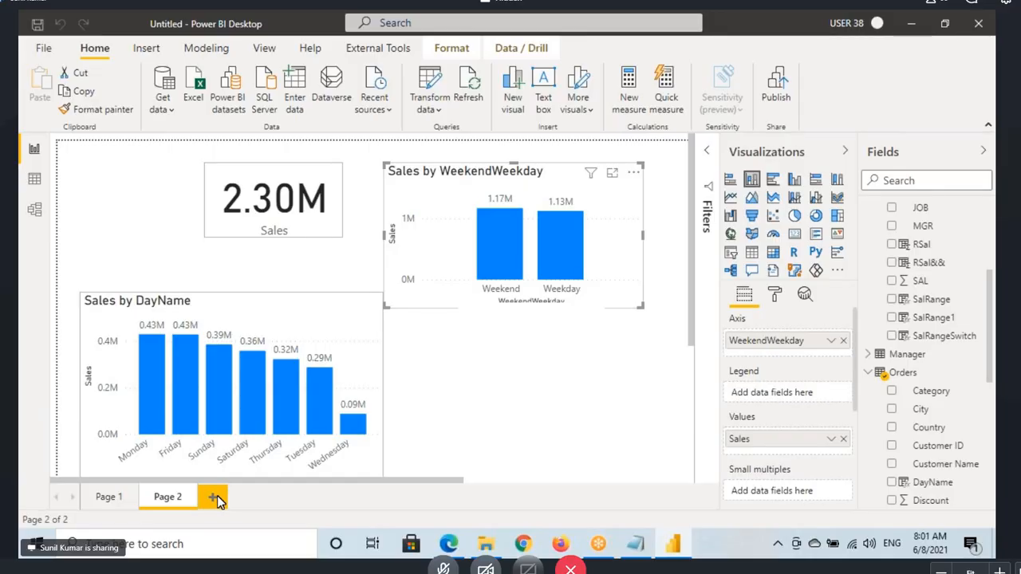
pyautogui.click(217, 498)
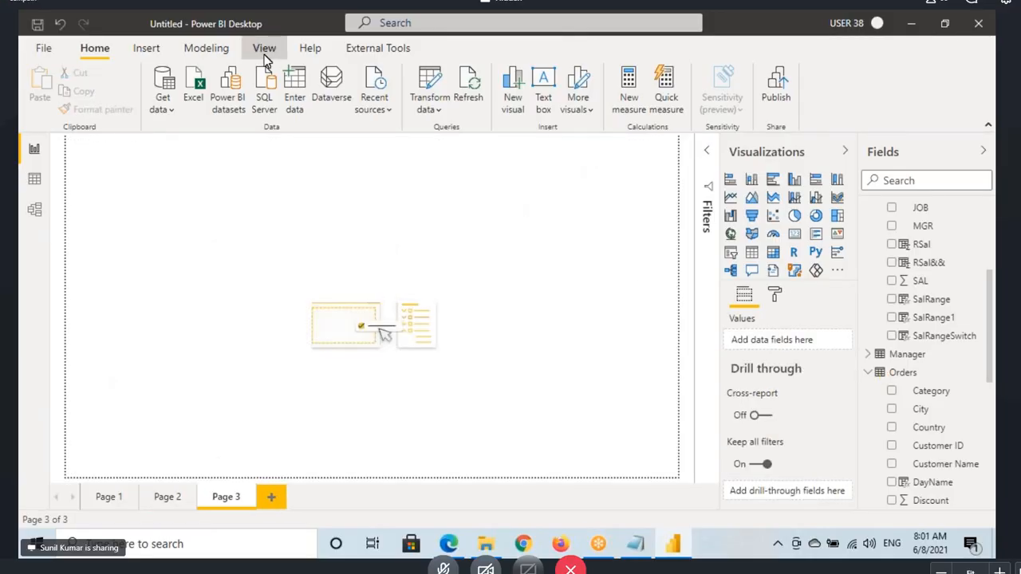
pyautogui.click(264, 48)
pyautogui.click(94, 48)
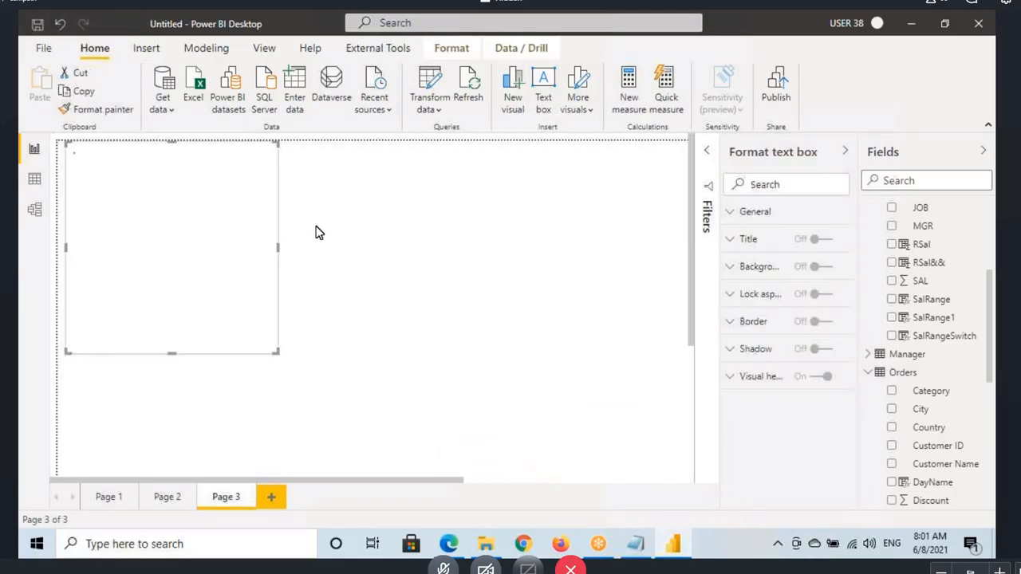
# Step: Enlarge the text box across most of the page and paste the copied Logical Functions notes into it
pyautogui.moveTo(277, 352); pyautogui.dragTo(554, 433)
pyautogui.click(258, 255)
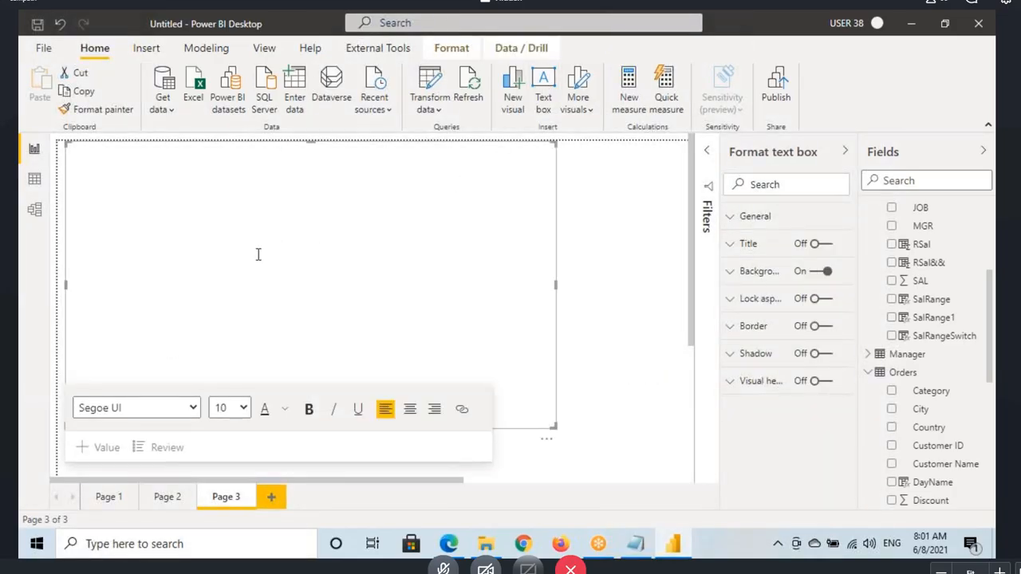
pyautogui.hotkey('ctrl', 'v')
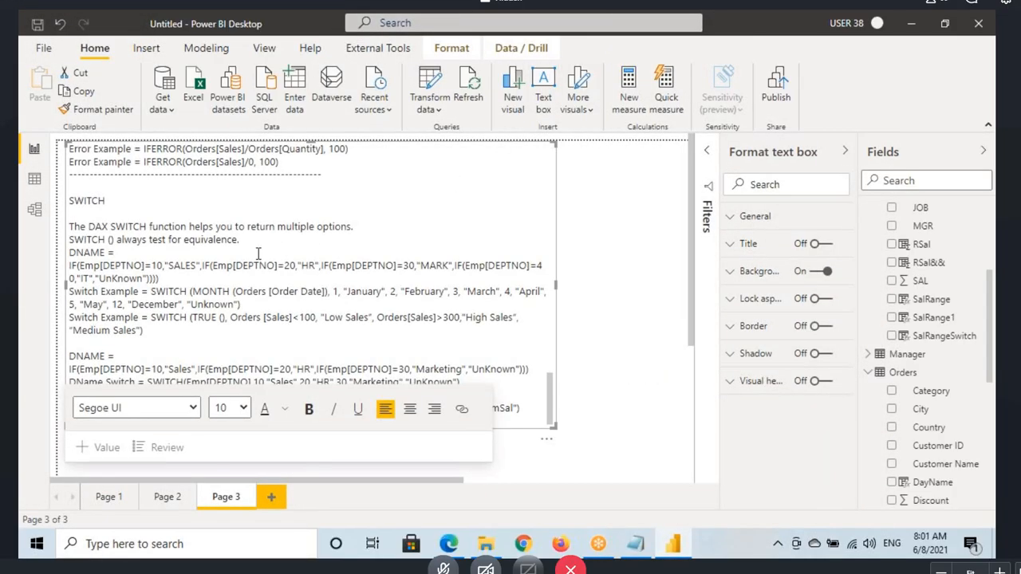
pyautogui.scroll(10, 258, 254)
pyautogui.click(152, 151)
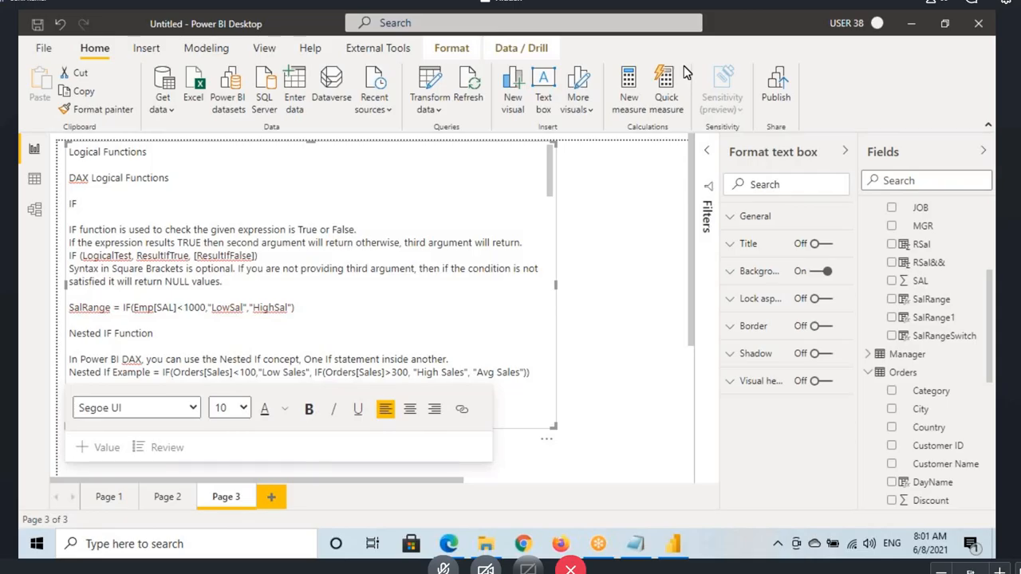
# Step: Review the nested IF formula of the DName column in the Emp table's data
pyautogui.click(38, 182)
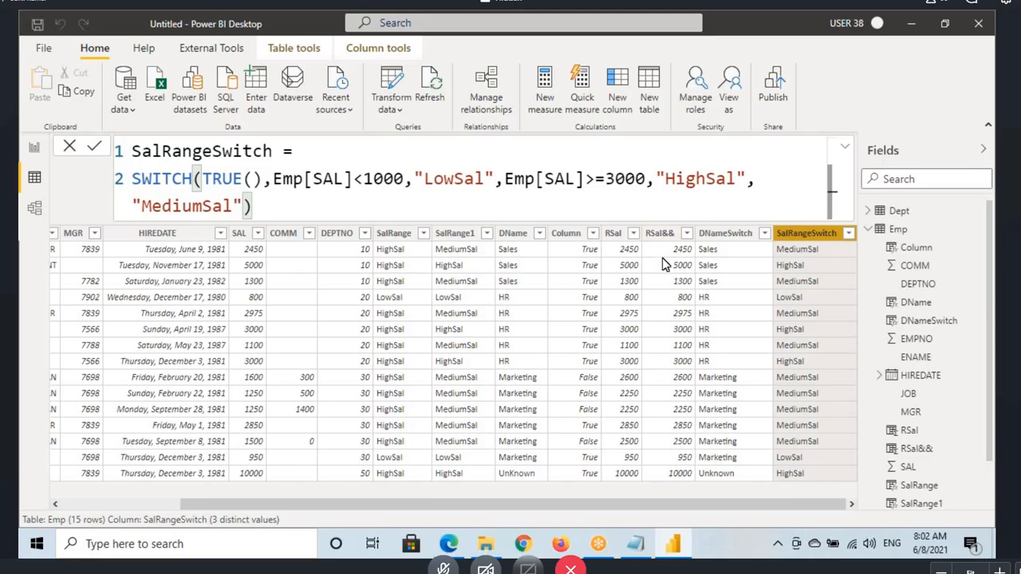
pyautogui.click(514, 234)
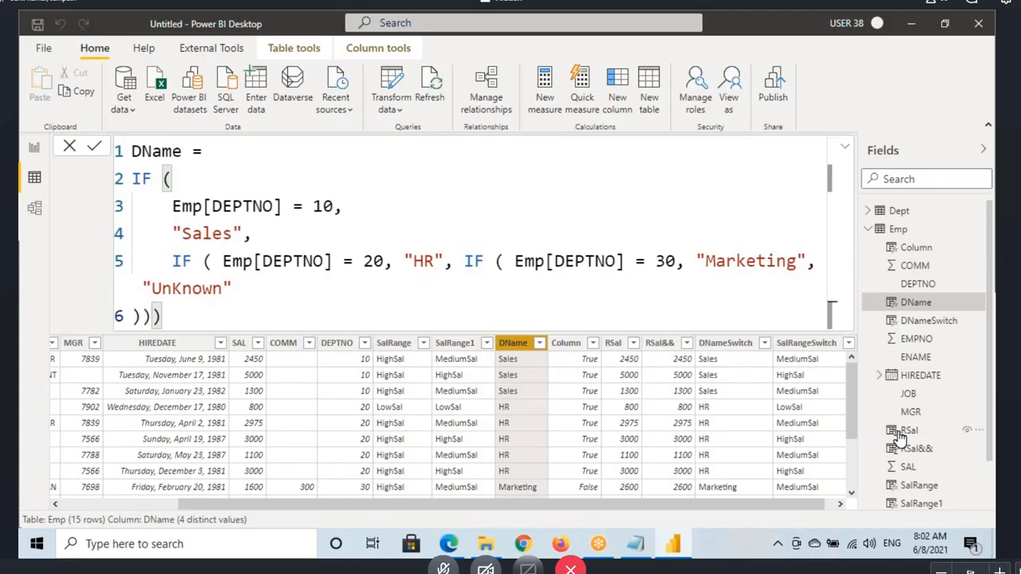
# Step: Return to the report page and start saving the report as a Power BI file, choosing the Desktop as the location
pyautogui.click(34, 147)
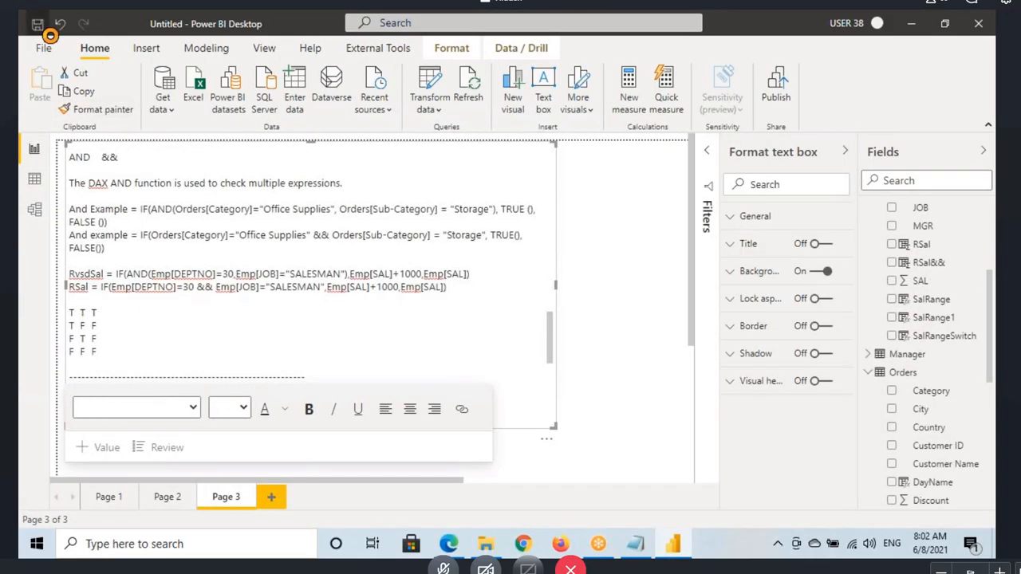
pyautogui.hotkey('ctrl', 's')
pyautogui.click(81, 129)
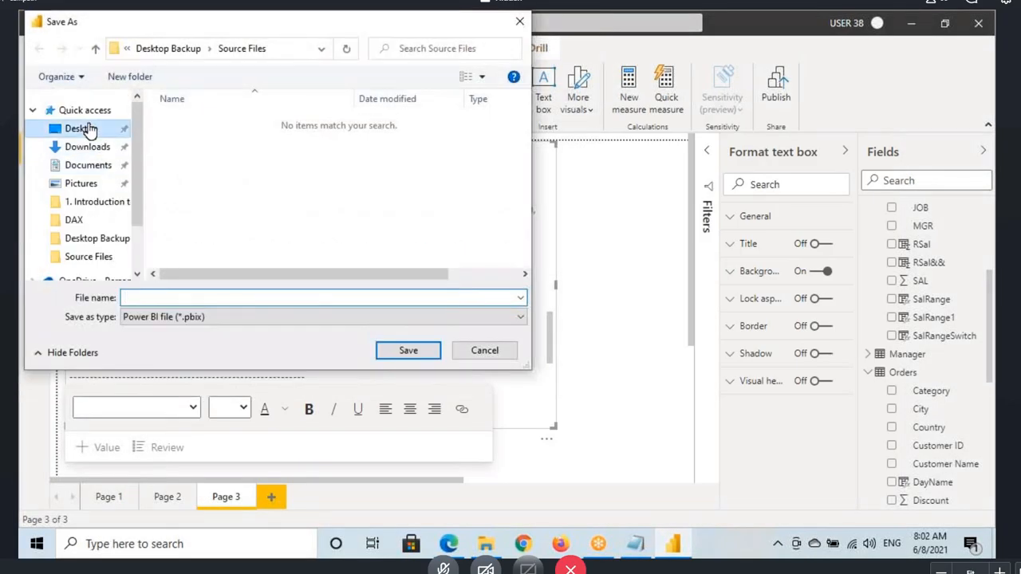